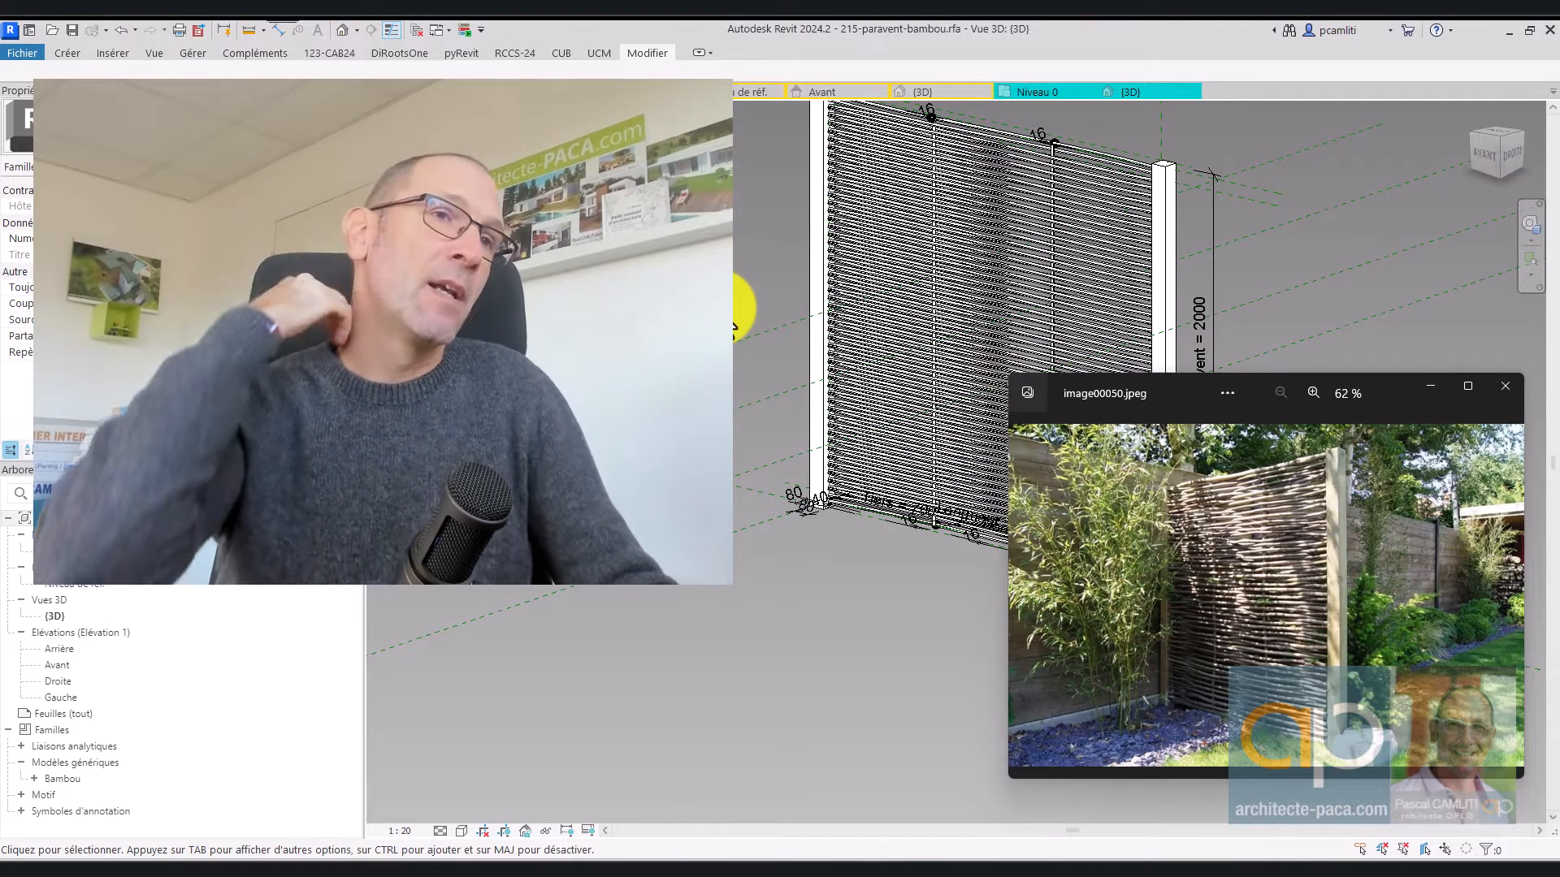
pyautogui.click(722, 302)
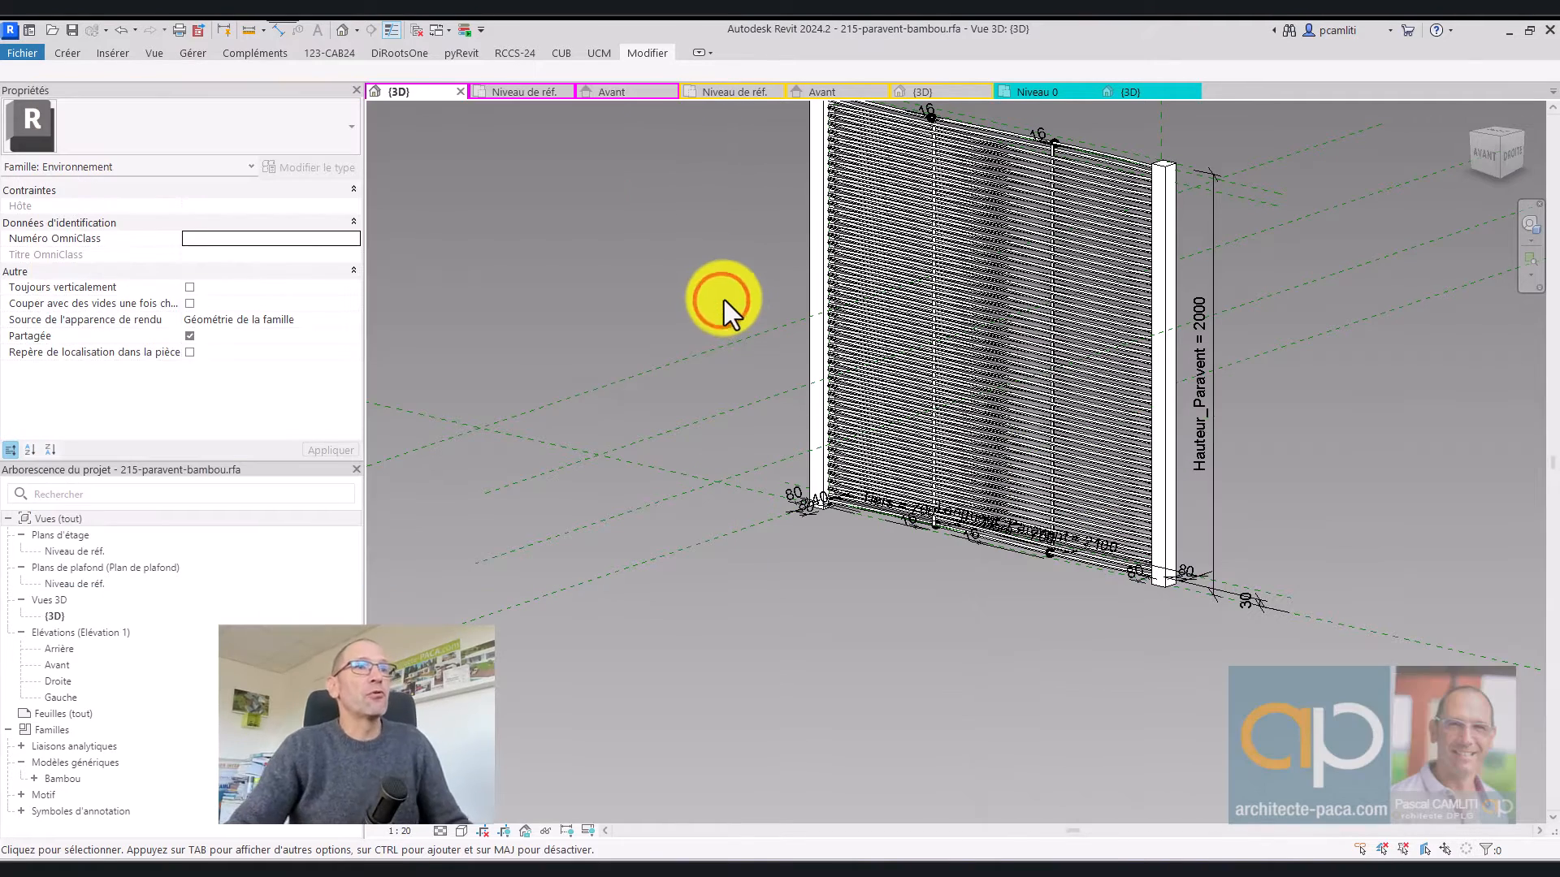
pyautogui.keyDown('shift'); pyautogui.moveTo(728, 291); pyautogui.dragTo(1035, 275, button='middle'); pyautogui.keyUp('shift')
pyautogui.click(1035, 274)
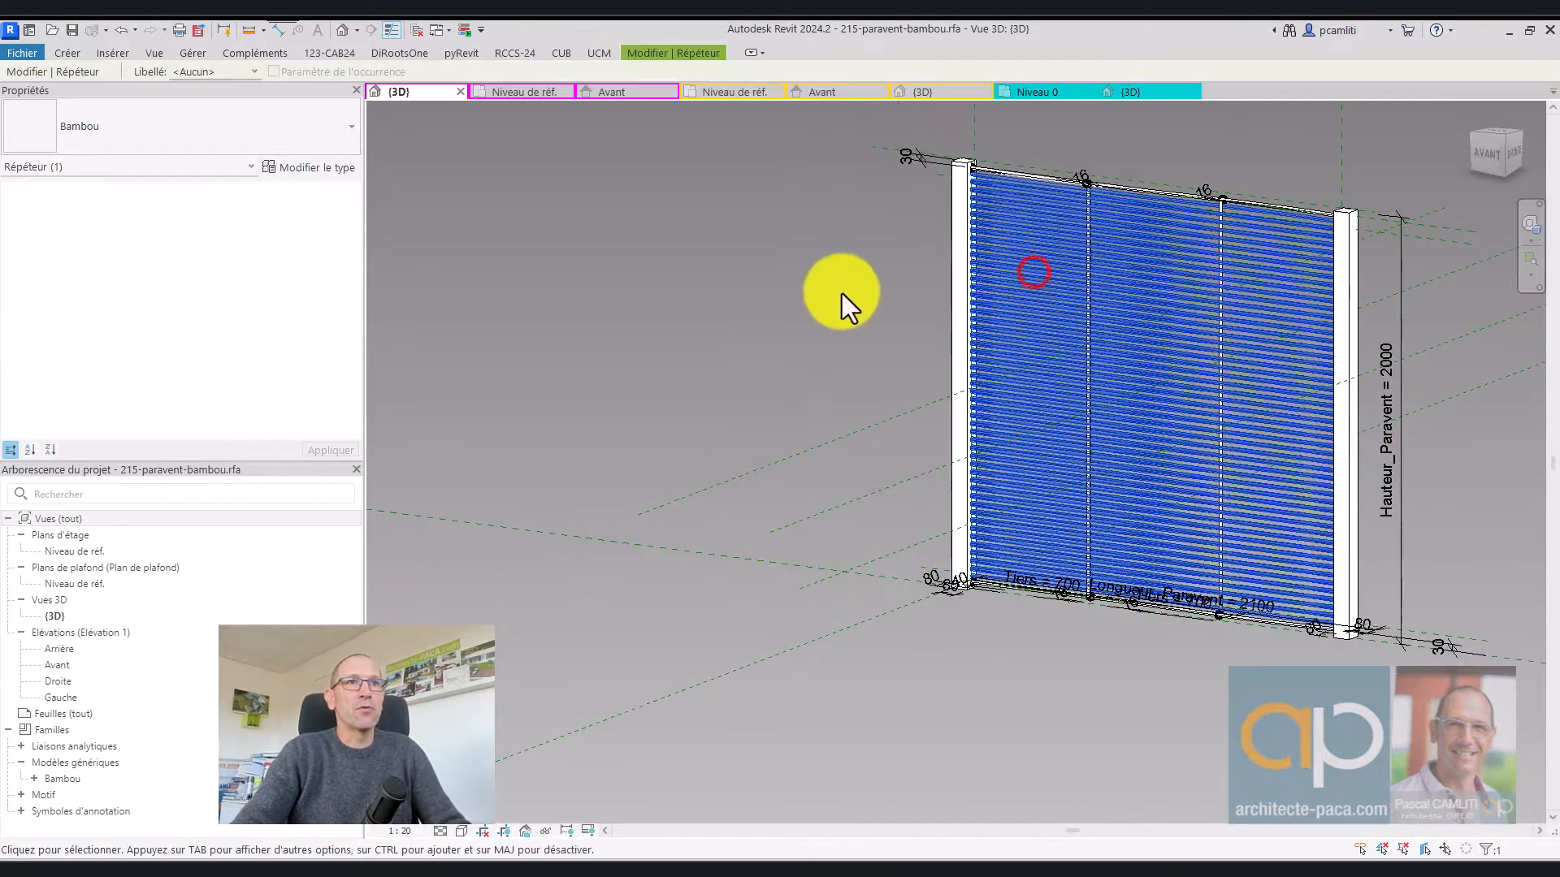
pyautogui.click(841, 294)
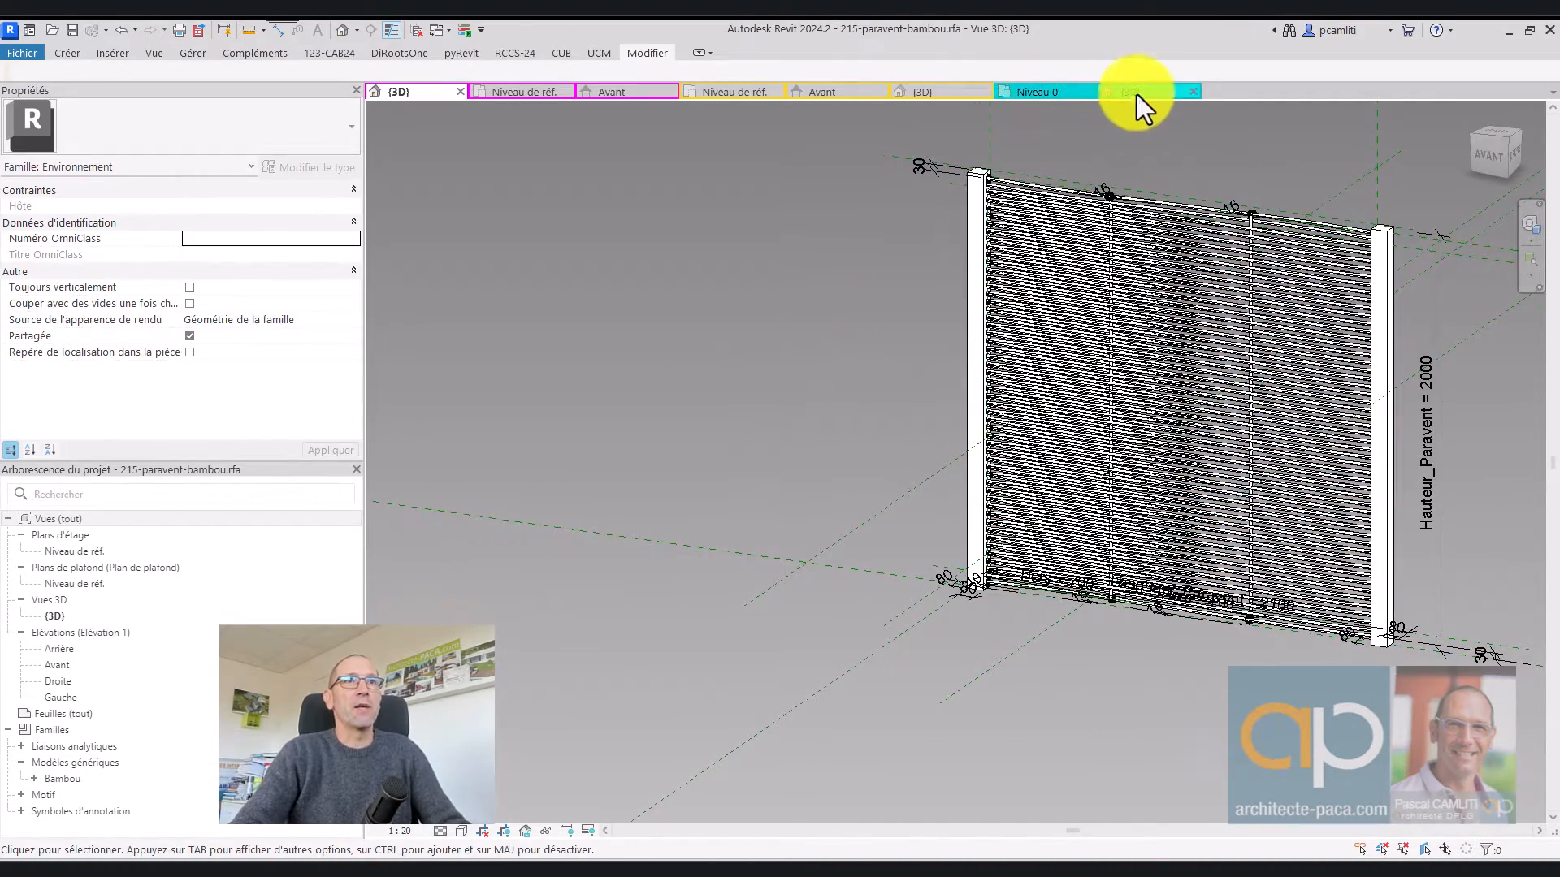
# In the Projet2 3D view, set the bamboo screen's Matériau_Bambou type parameter to the Bambou material
pyautogui.click(1141, 92)
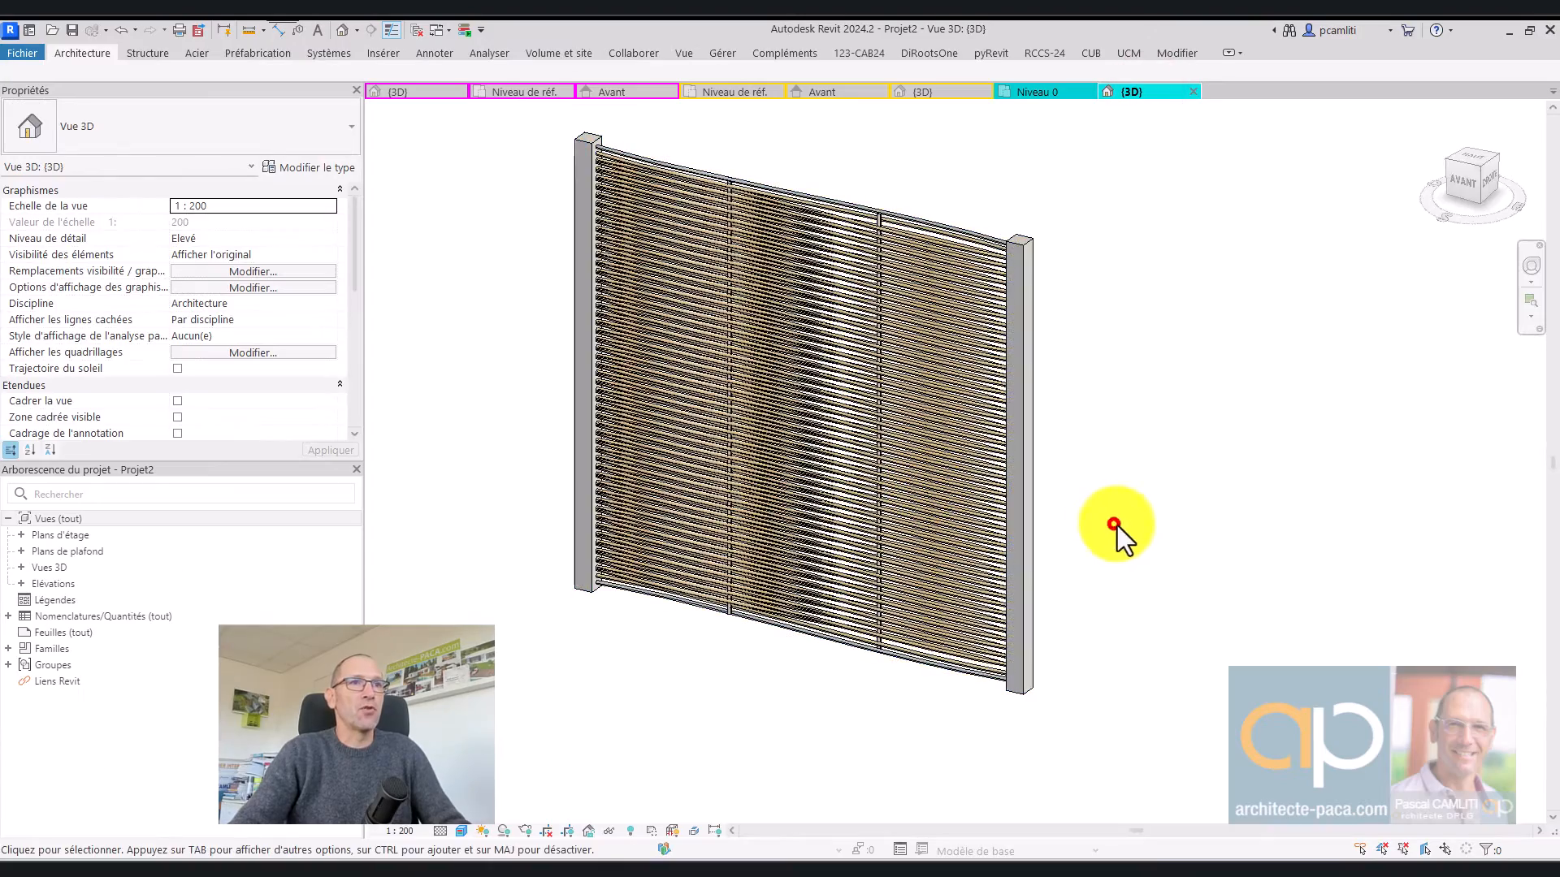
pyautogui.keyDown('shift'); pyautogui.moveTo(1115, 524); pyautogui.dragTo(1031, 425, button='middle'); pyautogui.keyUp('shift')
pyautogui.click(995, 383)
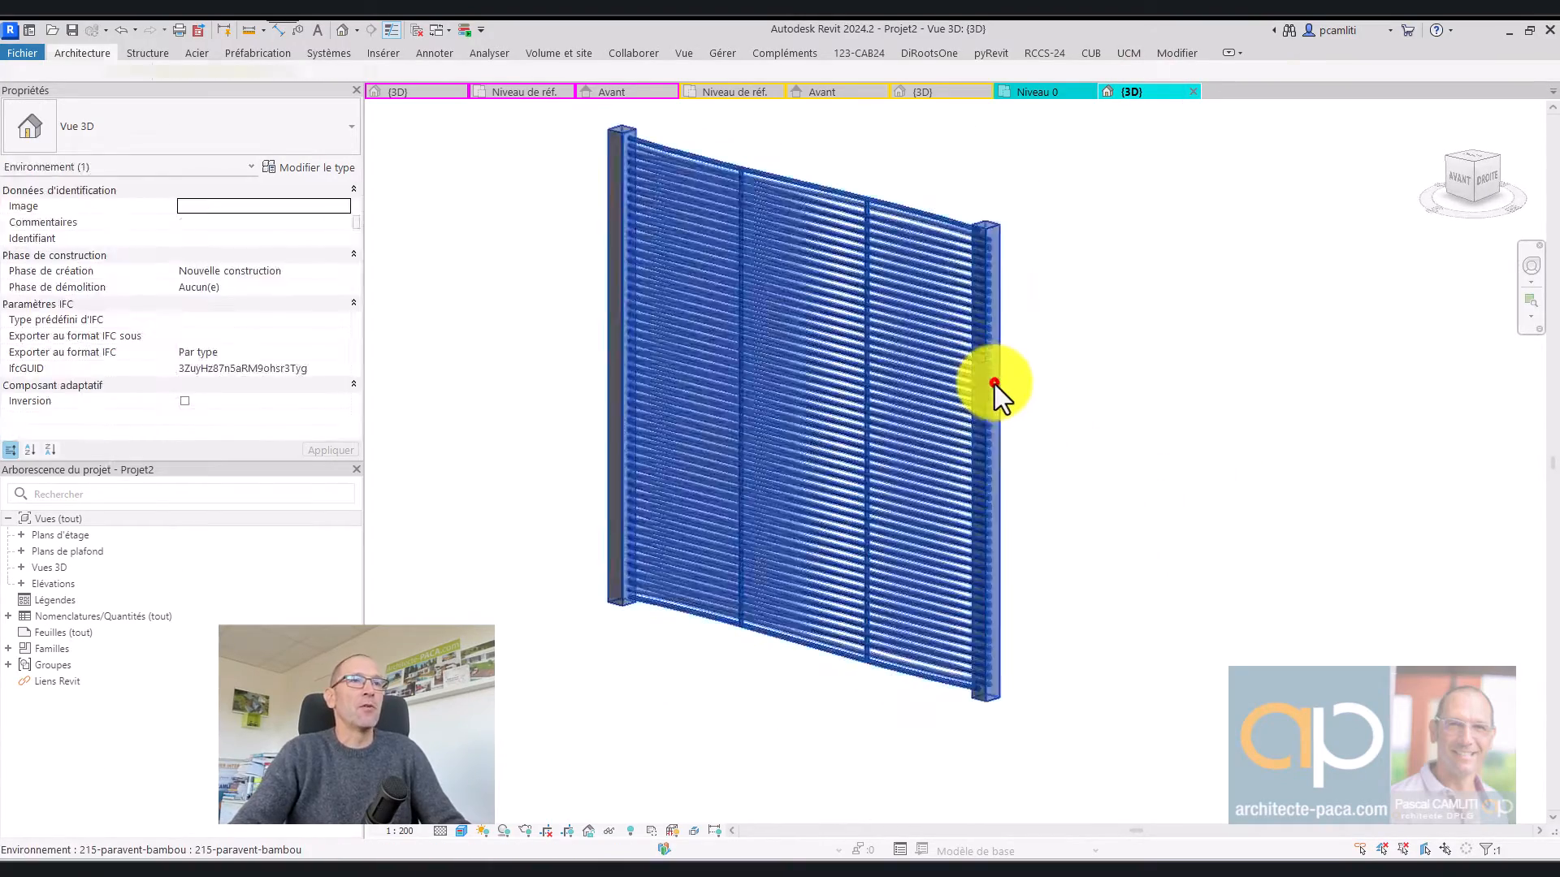
pyautogui.click(324, 167)
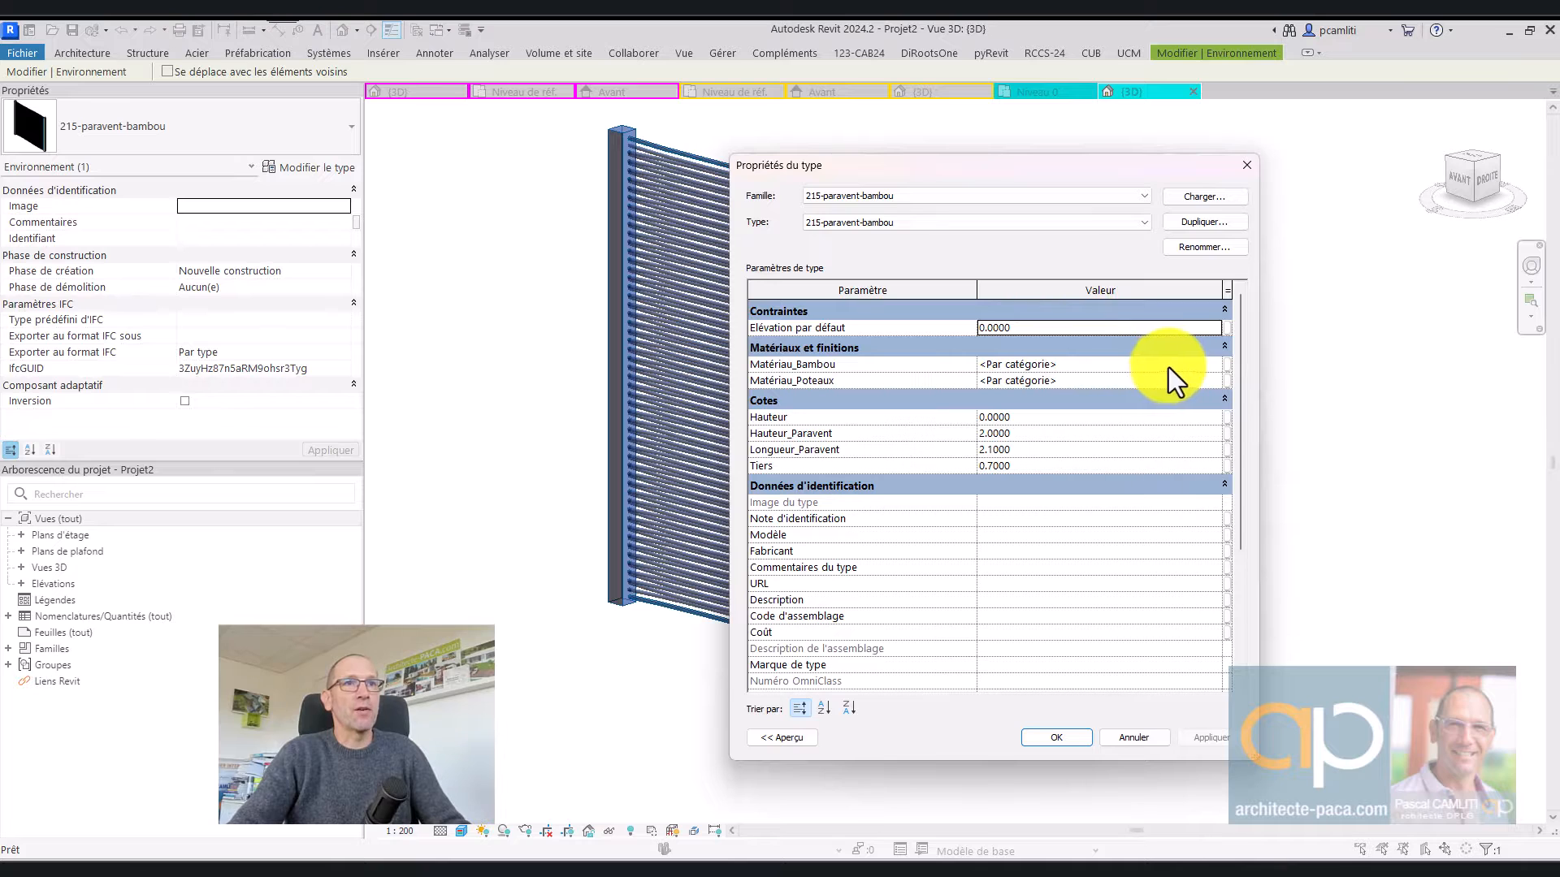
pyautogui.click(1225, 367)
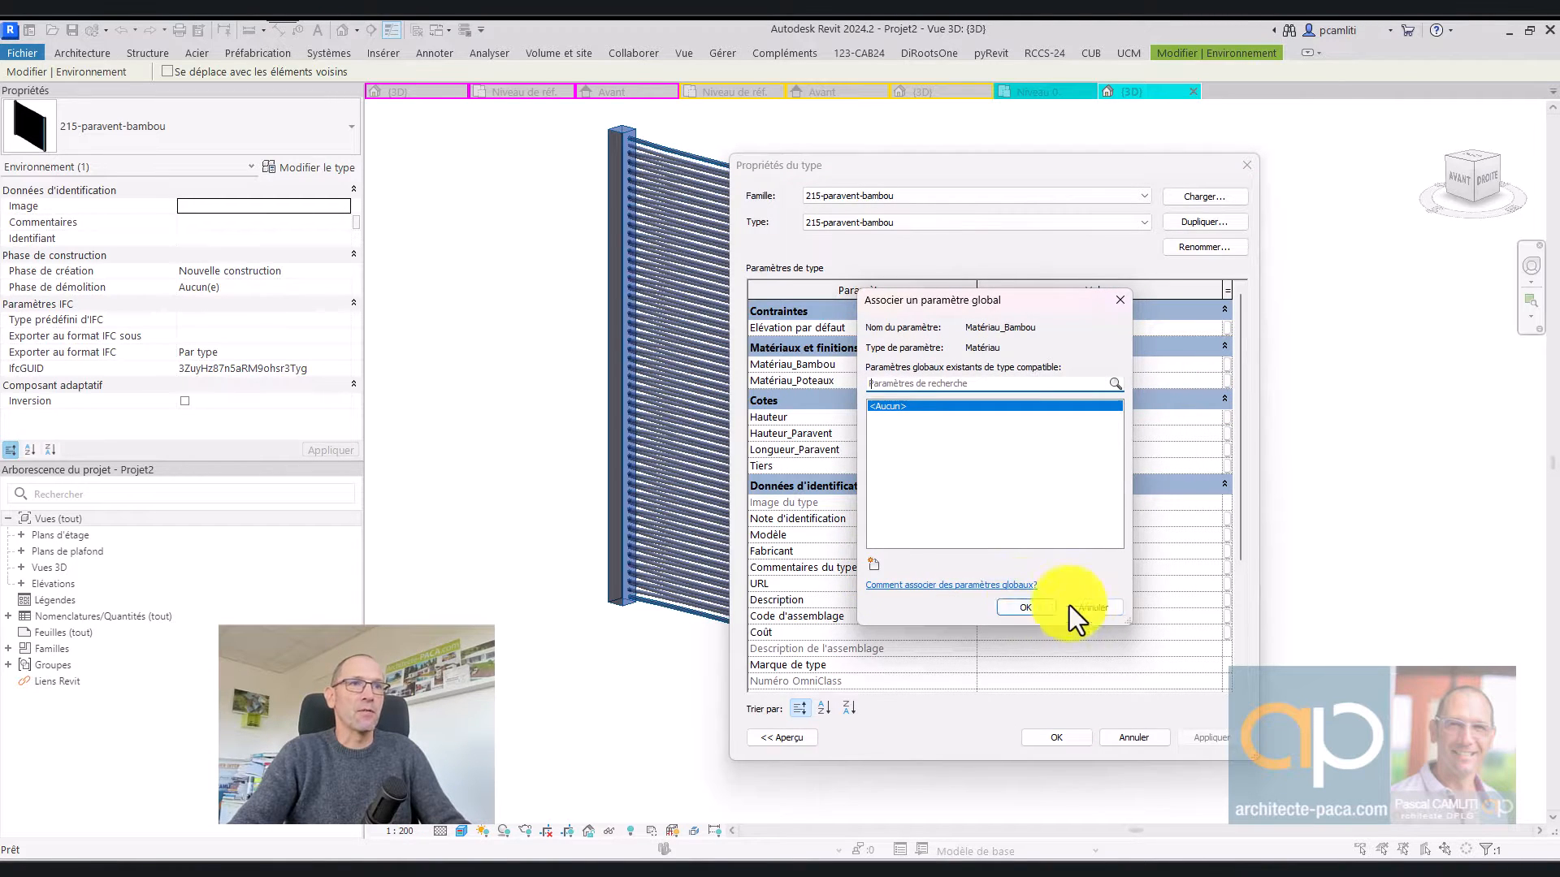
pyautogui.click(1096, 608)
pyautogui.click(1214, 364)
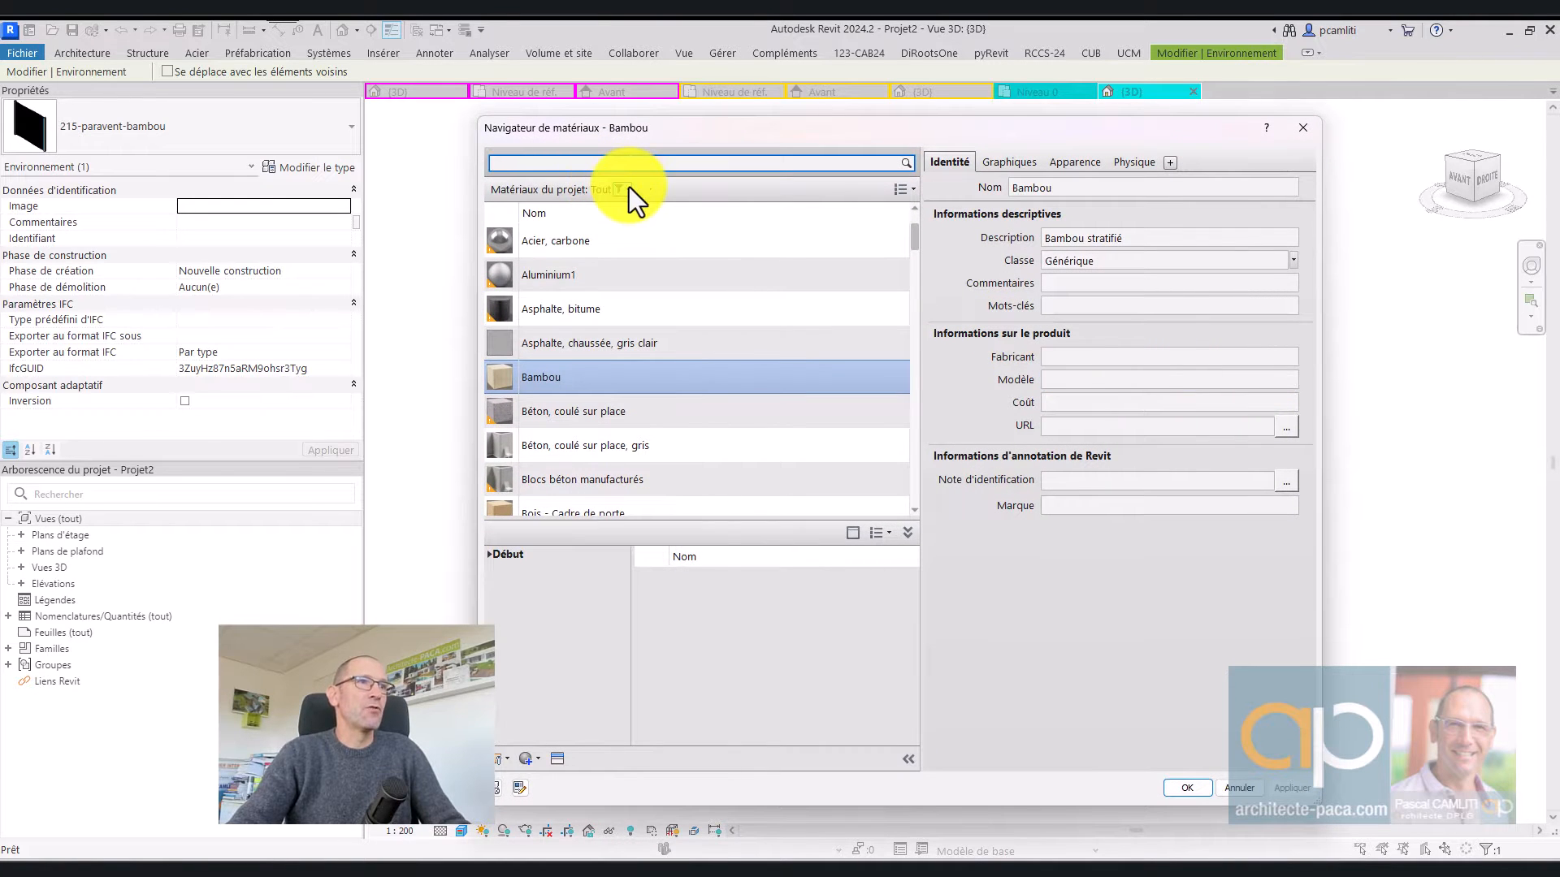
pyautogui.write('bambou')
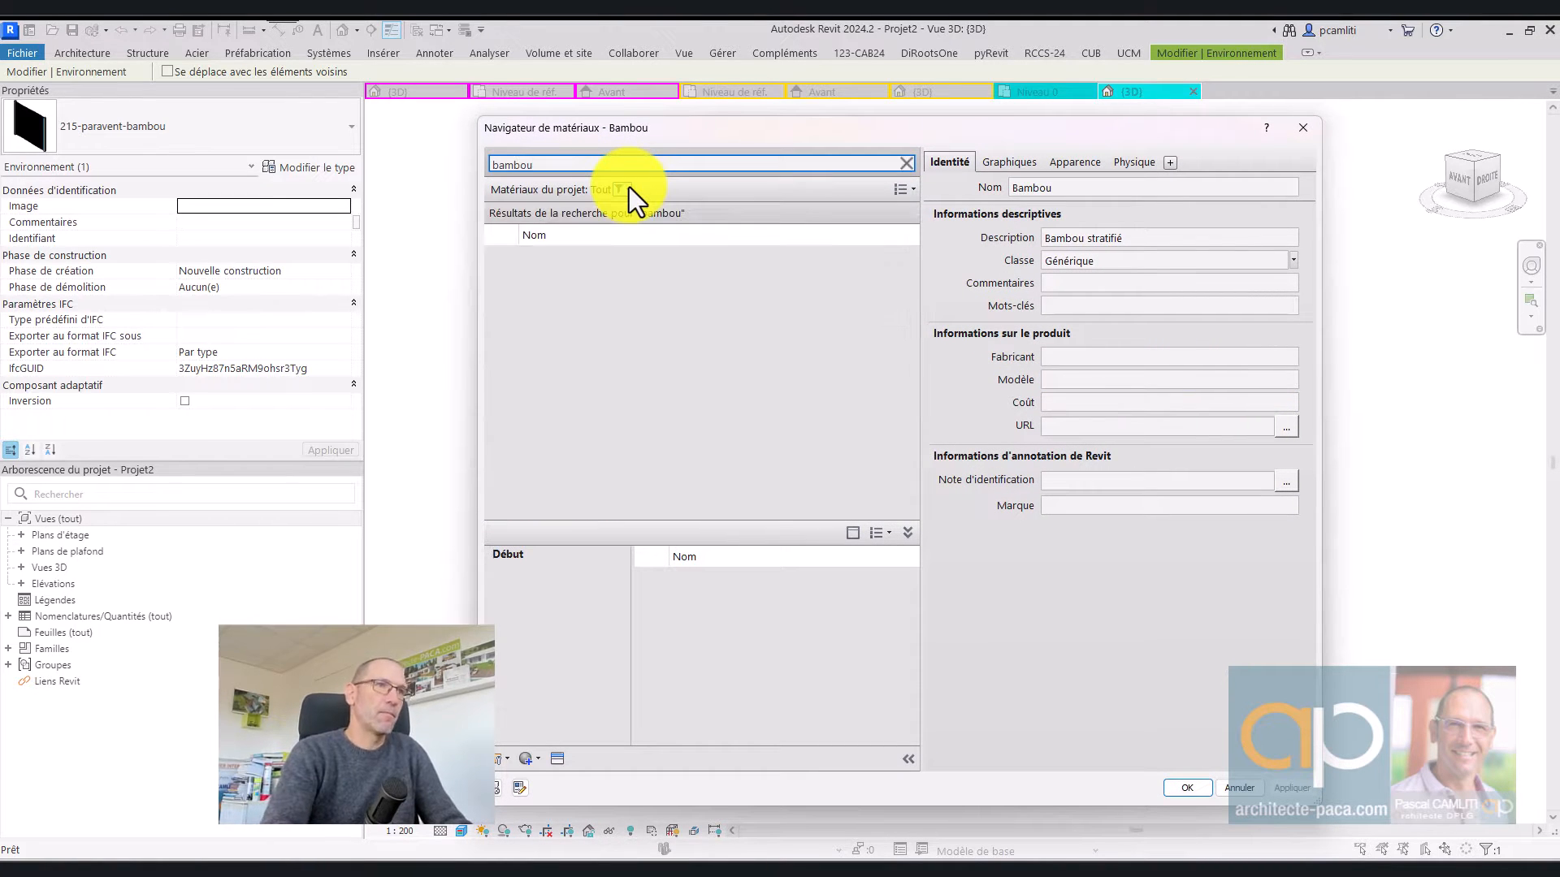
pyautogui.click(629, 259)
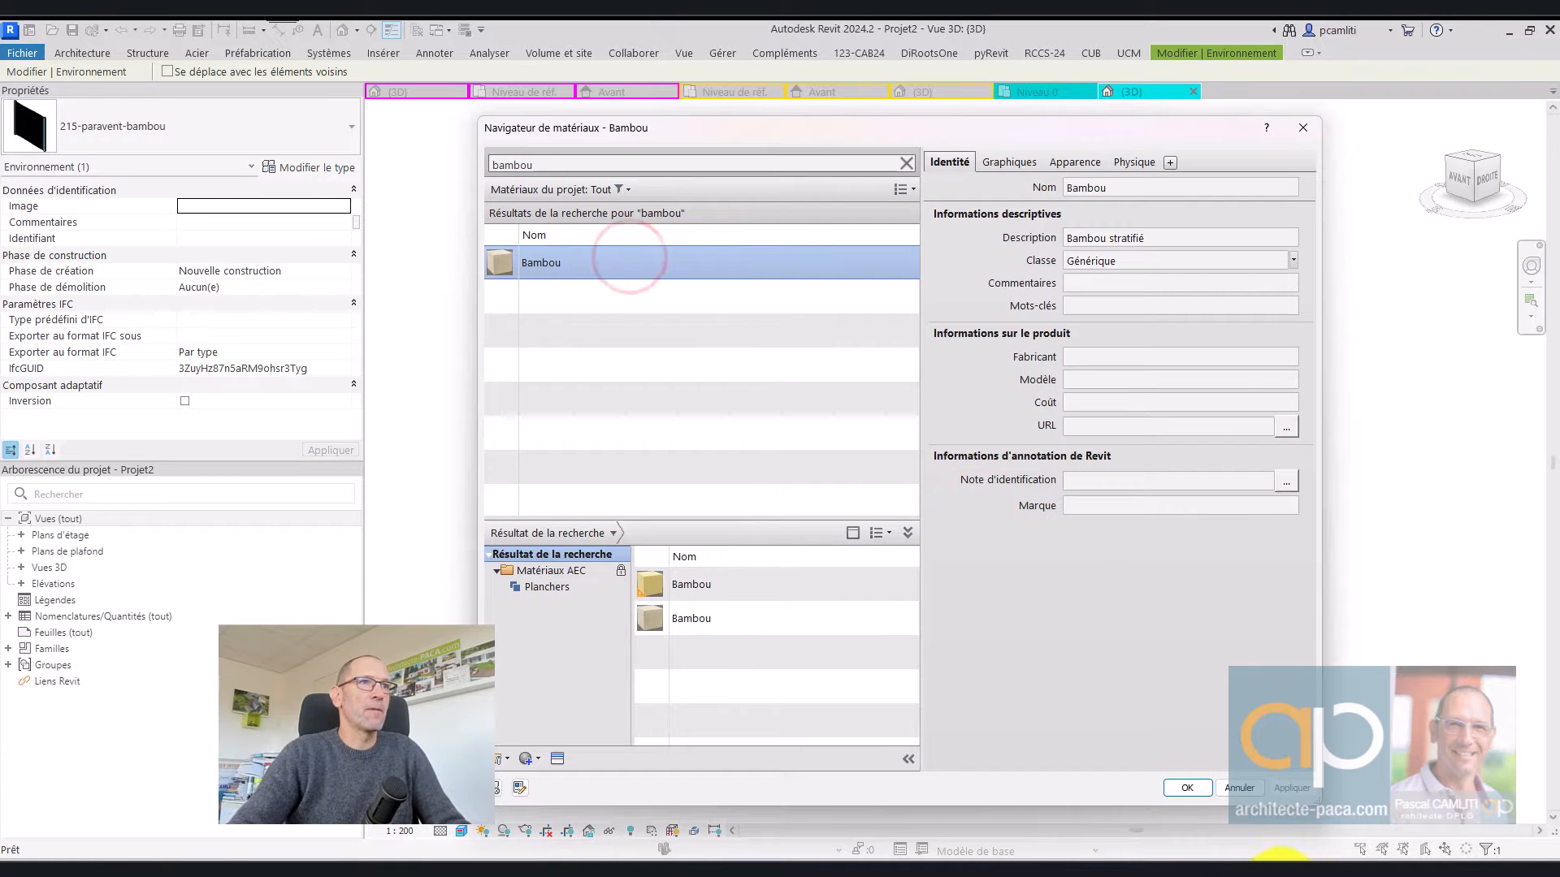
pyautogui.click(1187, 789)
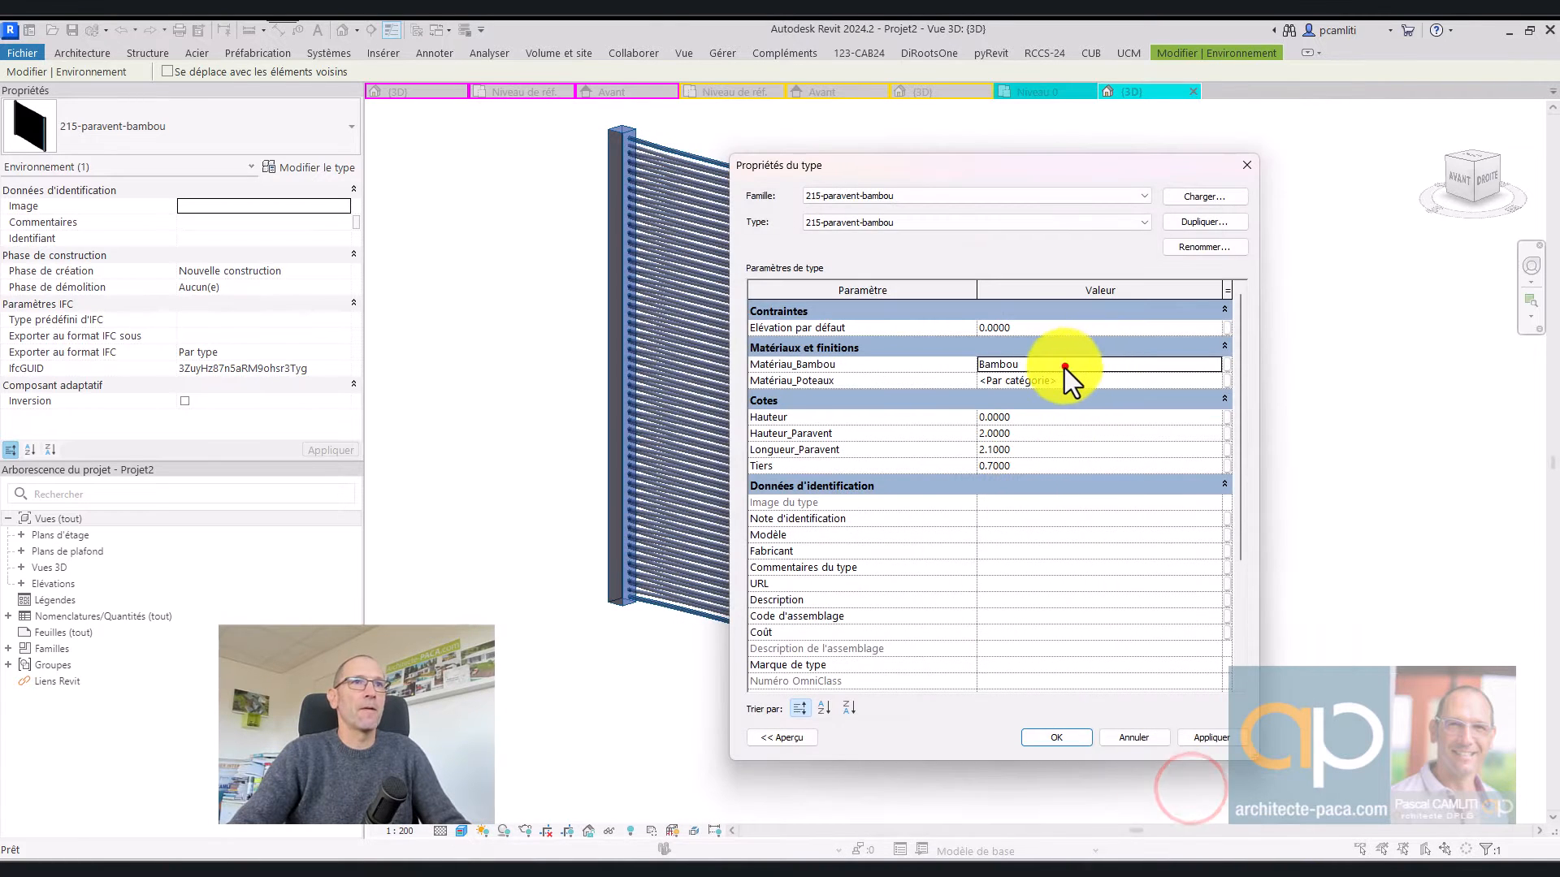
# Copy the Bambou material to the Matériau_Poteaux parameter, apply the type changes and deselect the screen
pyautogui.click(1049, 368)
pyautogui.hotkey('ctrl', 'c')
pyautogui.click(1063, 381)
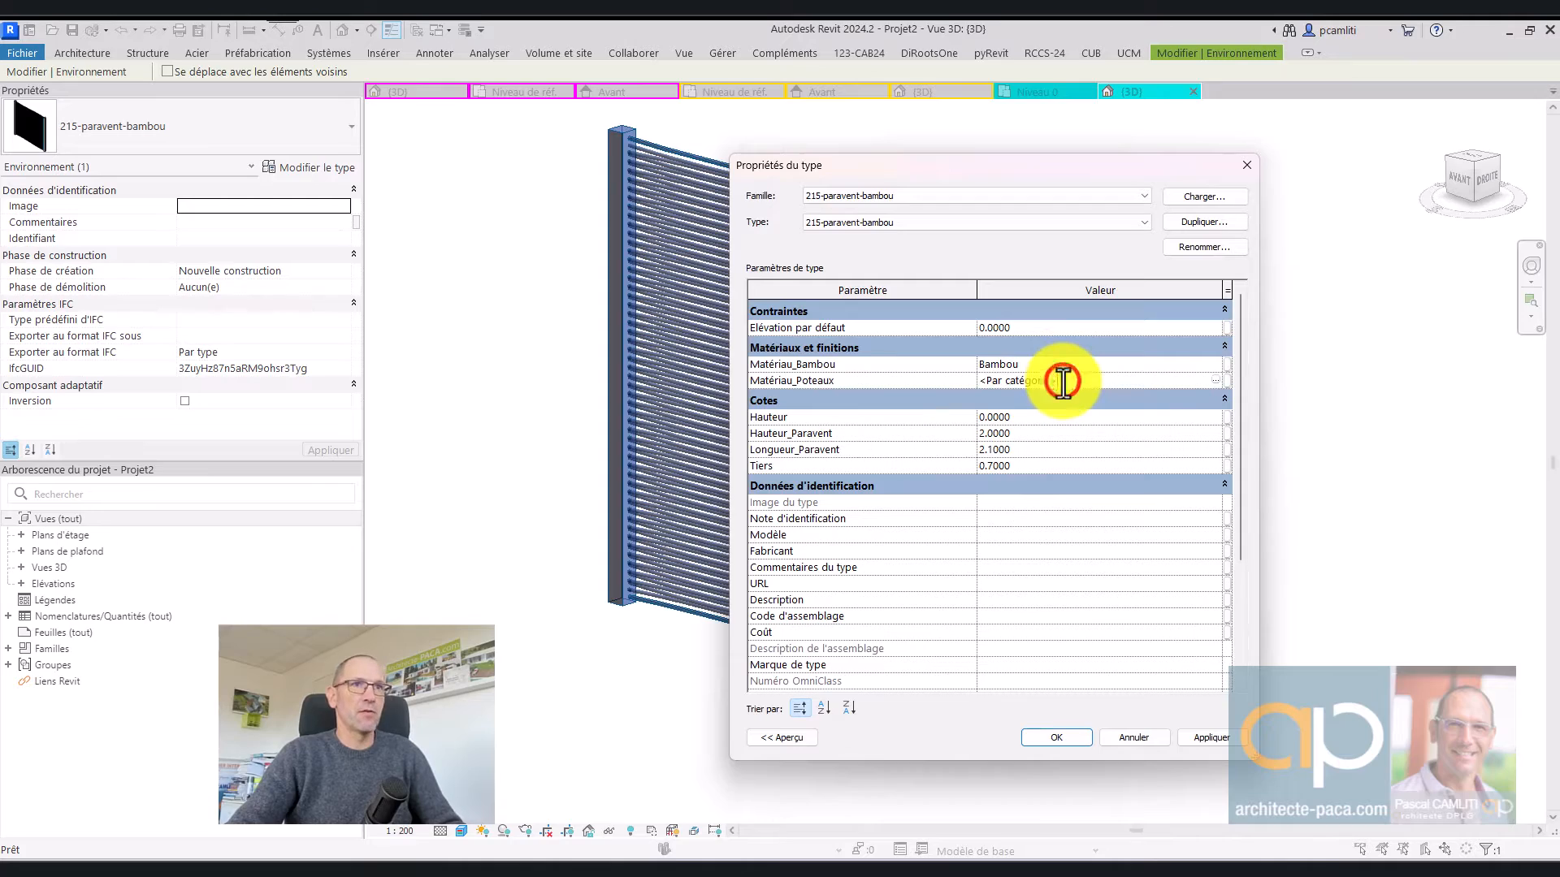
pyautogui.hotkey('ctrl', 'v')
pyautogui.click(1218, 740)
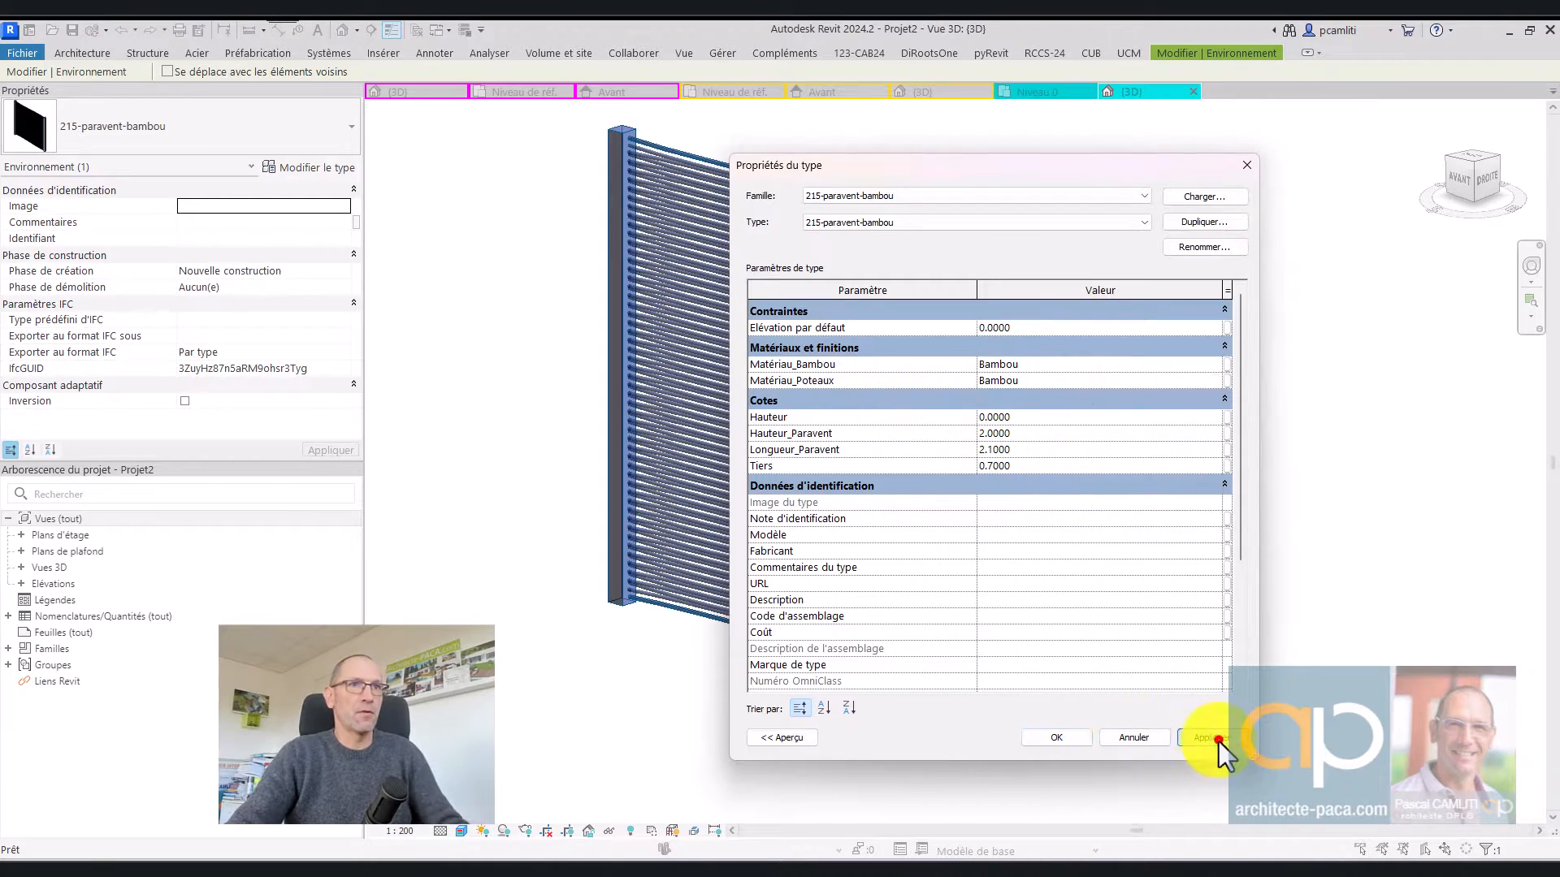
pyautogui.click(1057, 739)
pyautogui.click(1158, 681)
pyautogui.keyDown('shift'); pyautogui.moveTo(1162, 681); pyautogui.dragTo(1208, 736, button='middle'); pyautogui.keyUp('shift')
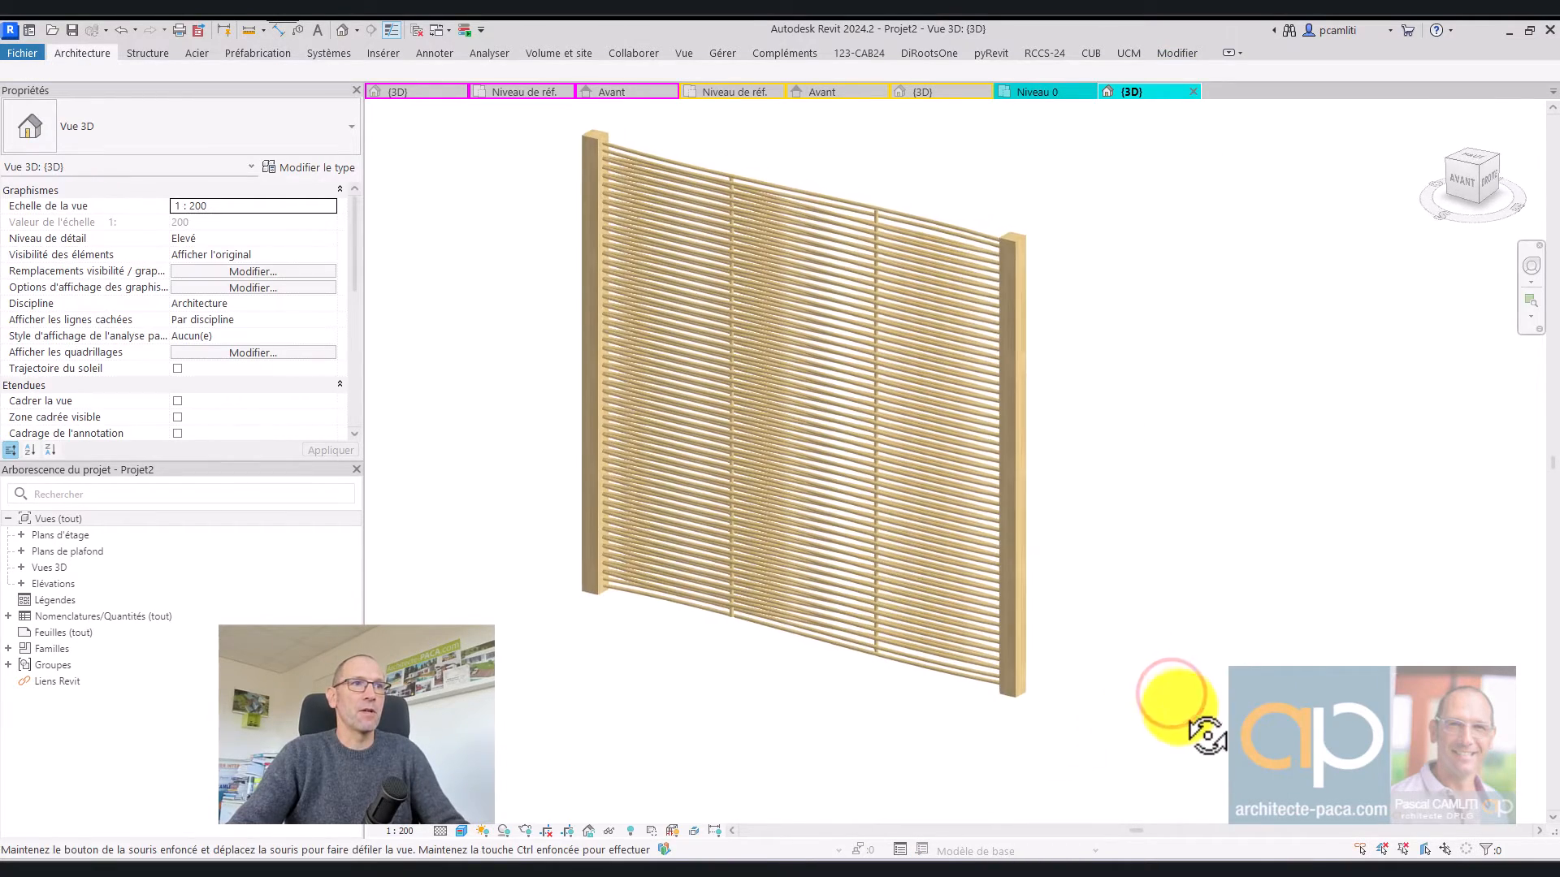
pyautogui.scroll(3, 1033, 460)
pyautogui.moveTo(1092, 494); pyautogui.dragTo(1352, 511, button='middle')
pyautogui.scroll(-3, 1291, 536)
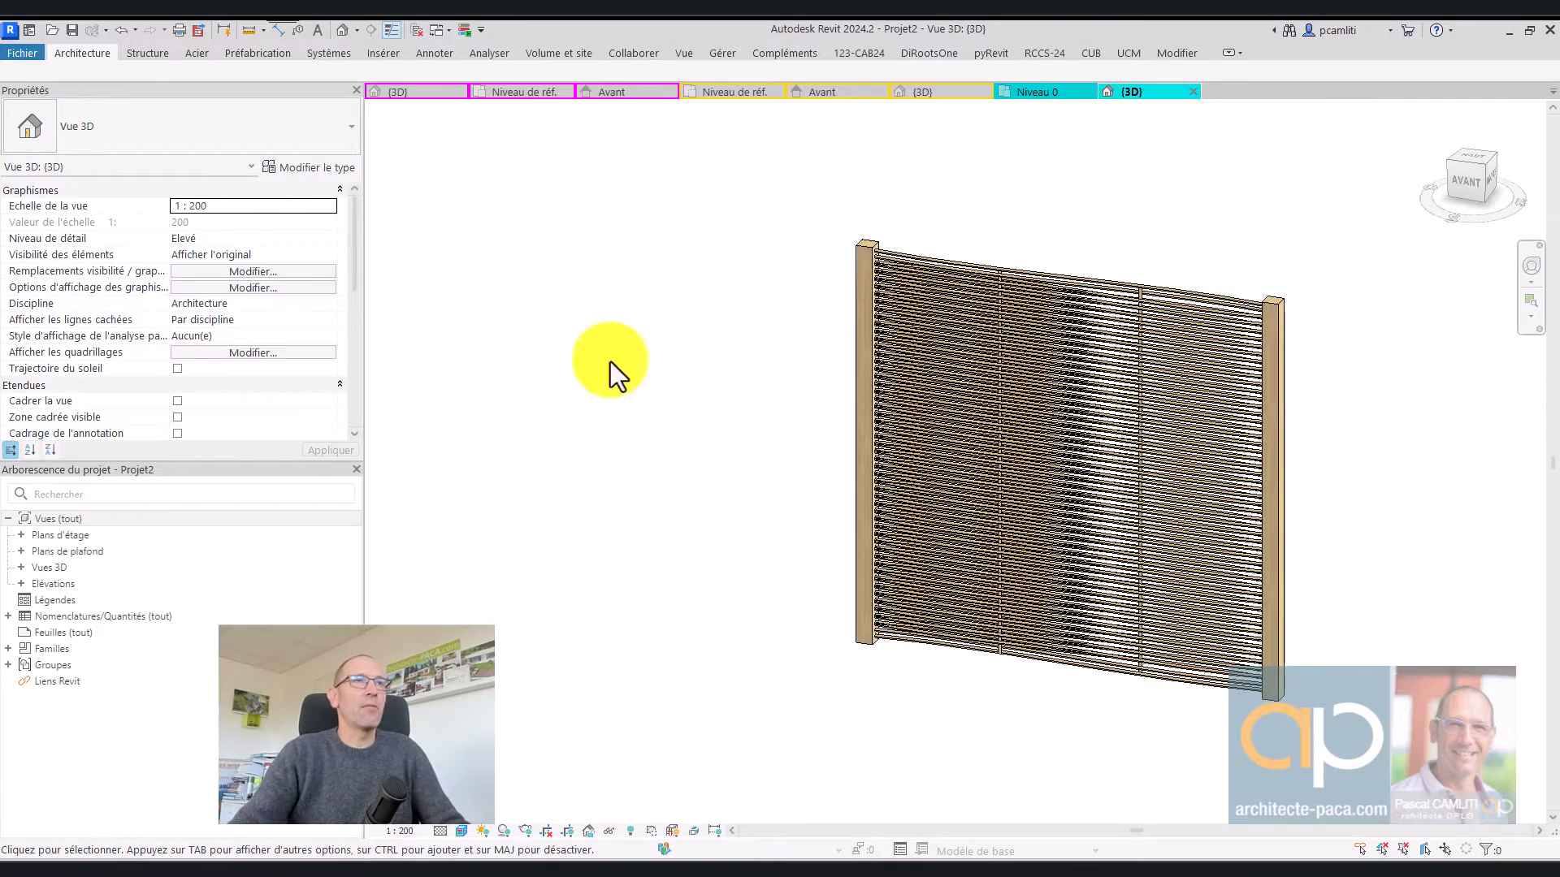
# Examine the 215-paravent-bambou screen family and the nested Bambou family in their 3D views
pyautogui.click(436, 90)
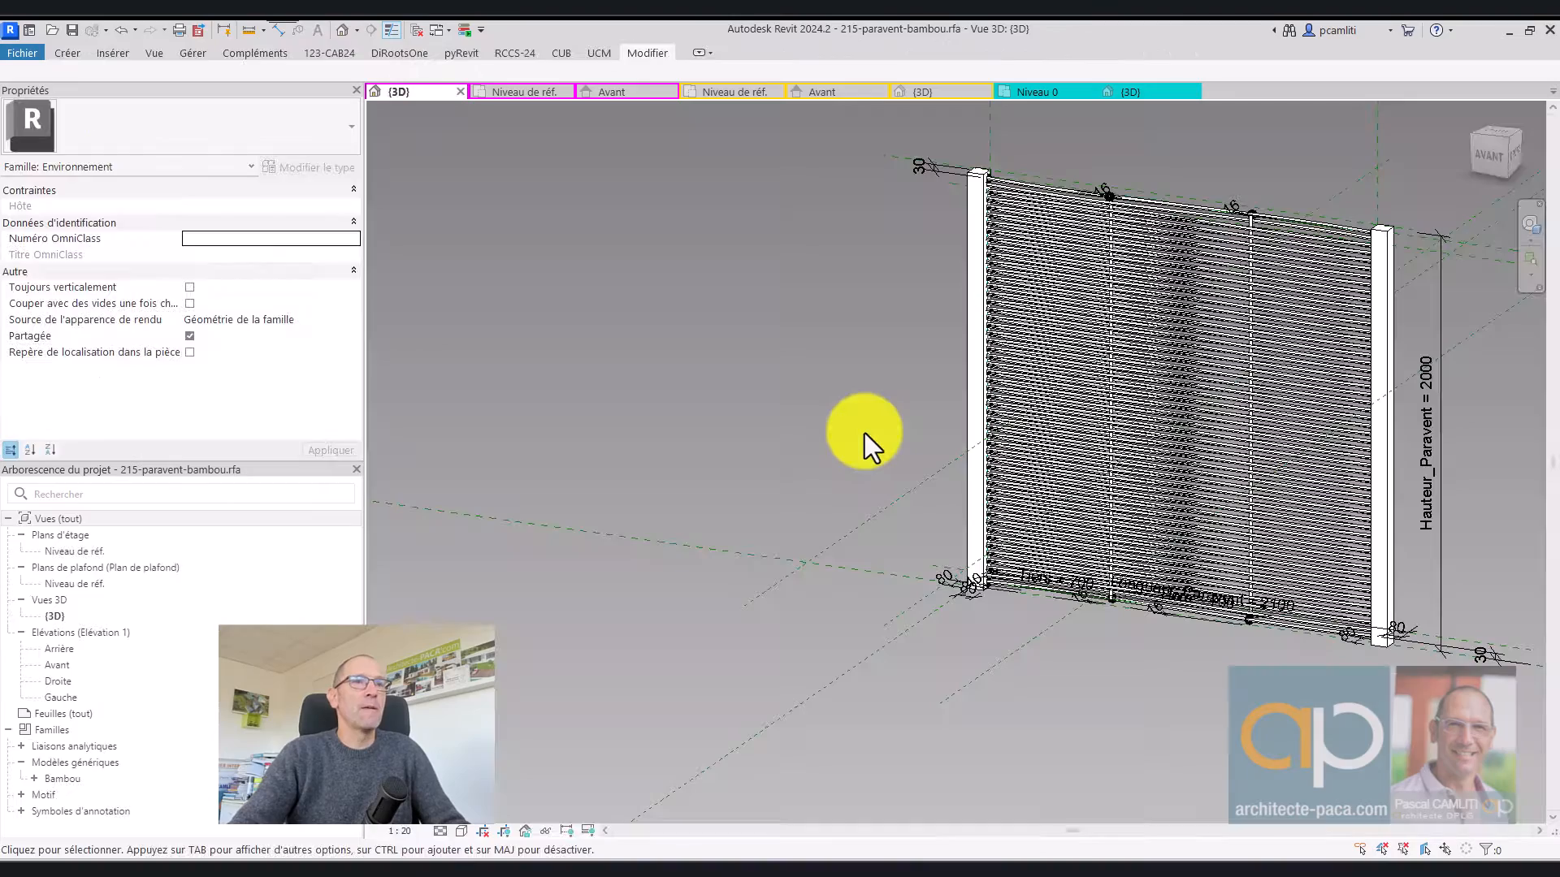
pyautogui.keyDown('shift'); pyautogui.moveTo(861, 450); pyautogui.dragTo(760, 540, button='middle'); pyautogui.keyUp('shift')
pyautogui.click(759, 93)
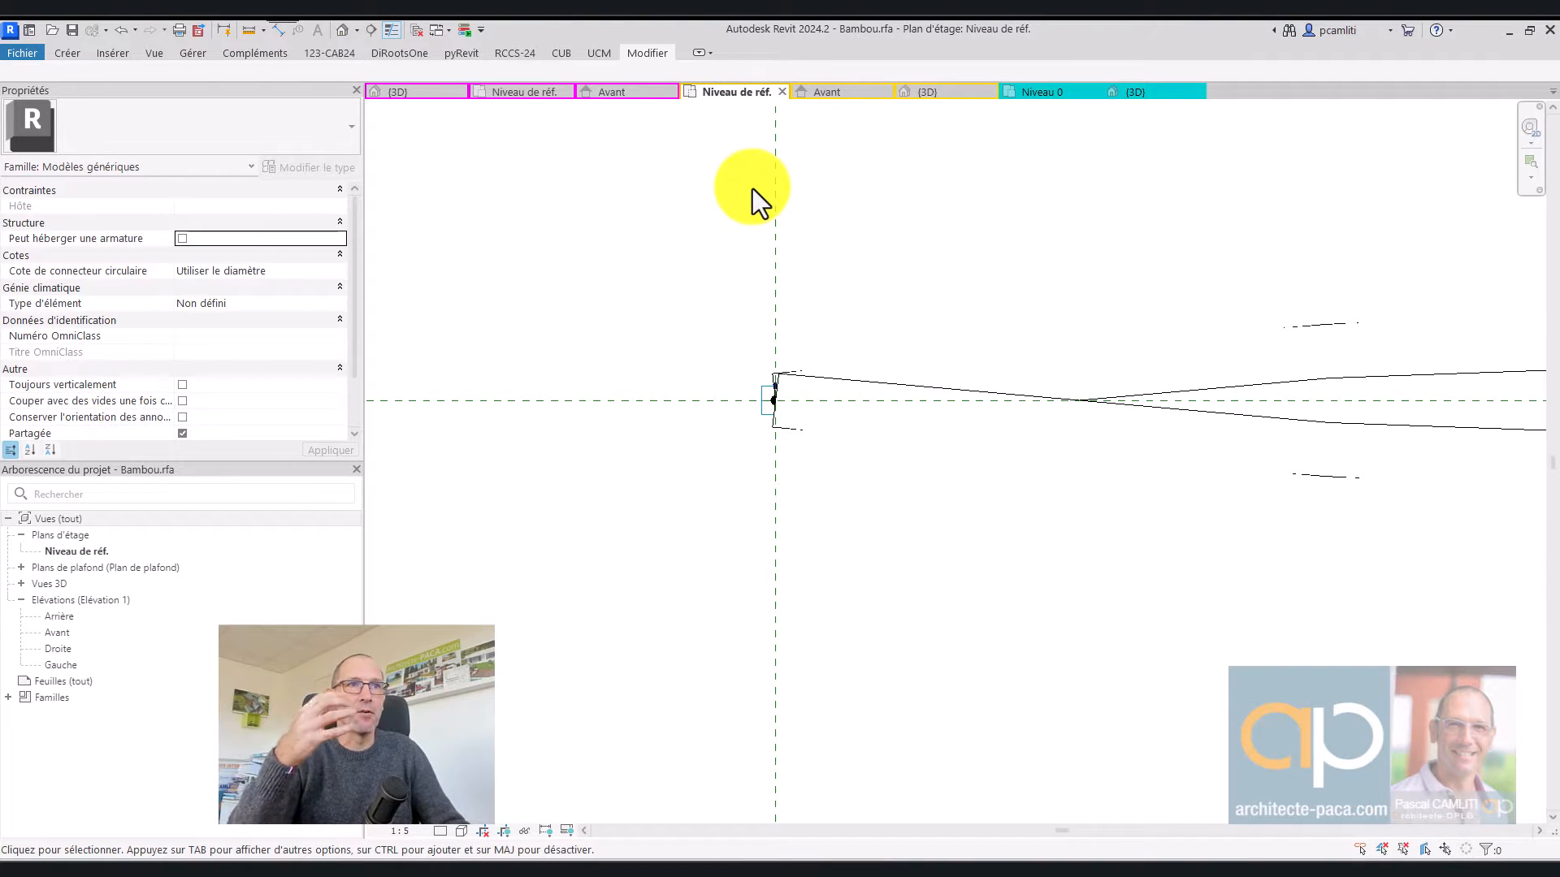
pyautogui.press('3')
pyautogui.press('d')
pyautogui.scroll(-3, 817, 347)
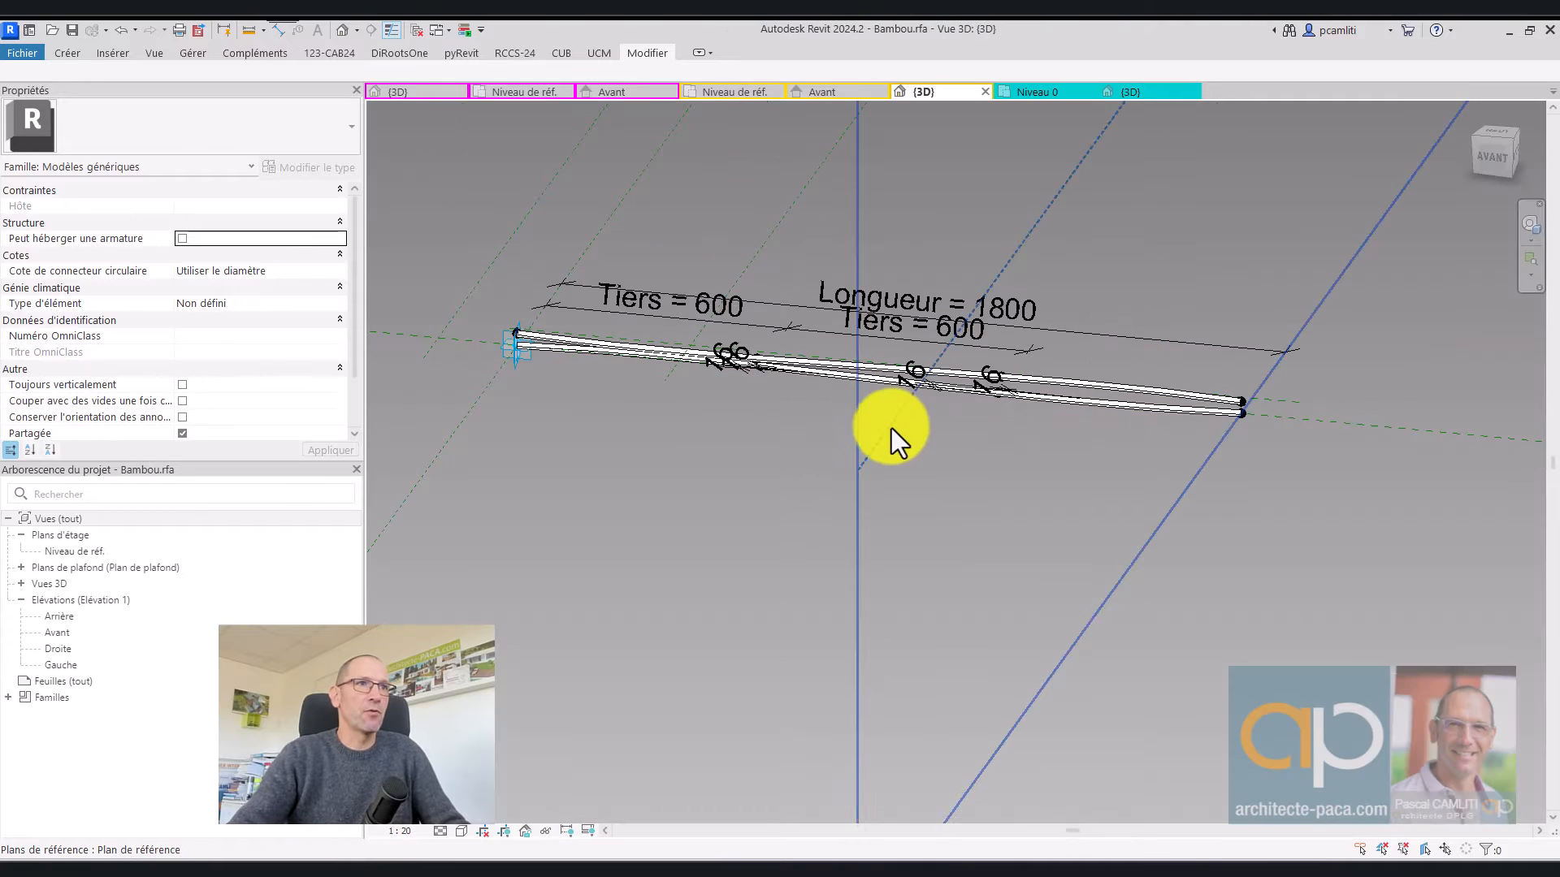
pyautogui.moveTo(891, 427)
pyautogui.keyDown('shift'); pyautogui.mouseDown(button='middle')
pyautogui.moveTo(1055, 306)
pyautogui.moveTo(864, 417)
pyautogui.mouseUp(button='middle'); pyautogui.keyUp('shift')
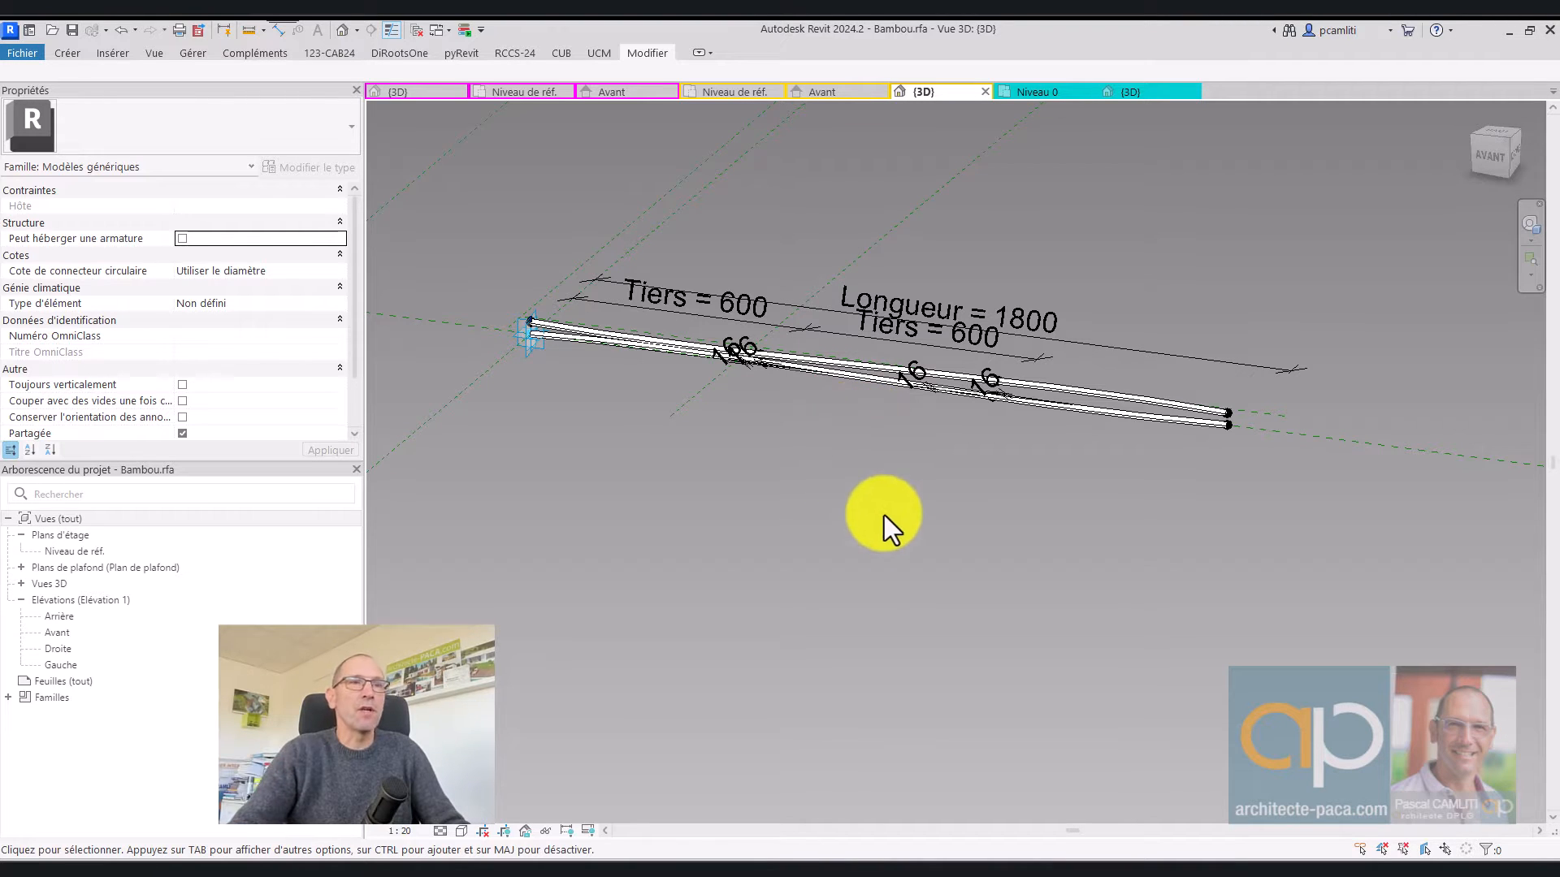
pyautogui.moveTo(883, 518)
pyautogui.keyDown('shift'); pyautogui.mouseDown(button='middle')
pyautogui.moveTo(958, 551)
pyautogui.moveTo(892, 540)
pyautogui.mouseUp(button='middle'); pyautogui.keyUp('shift')
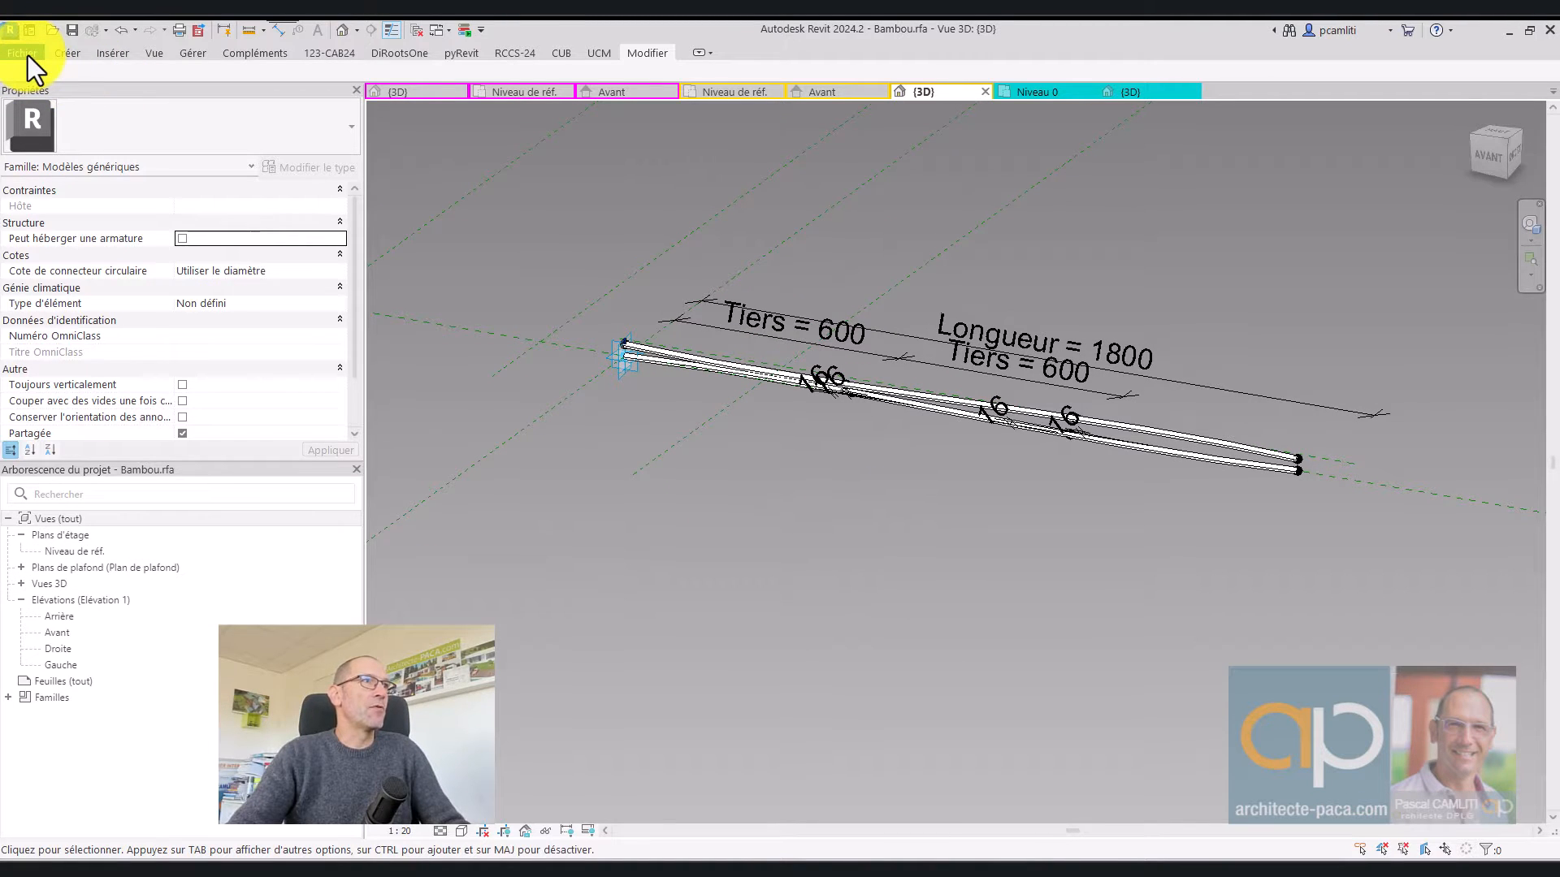
pyautogui.click(423, 93)
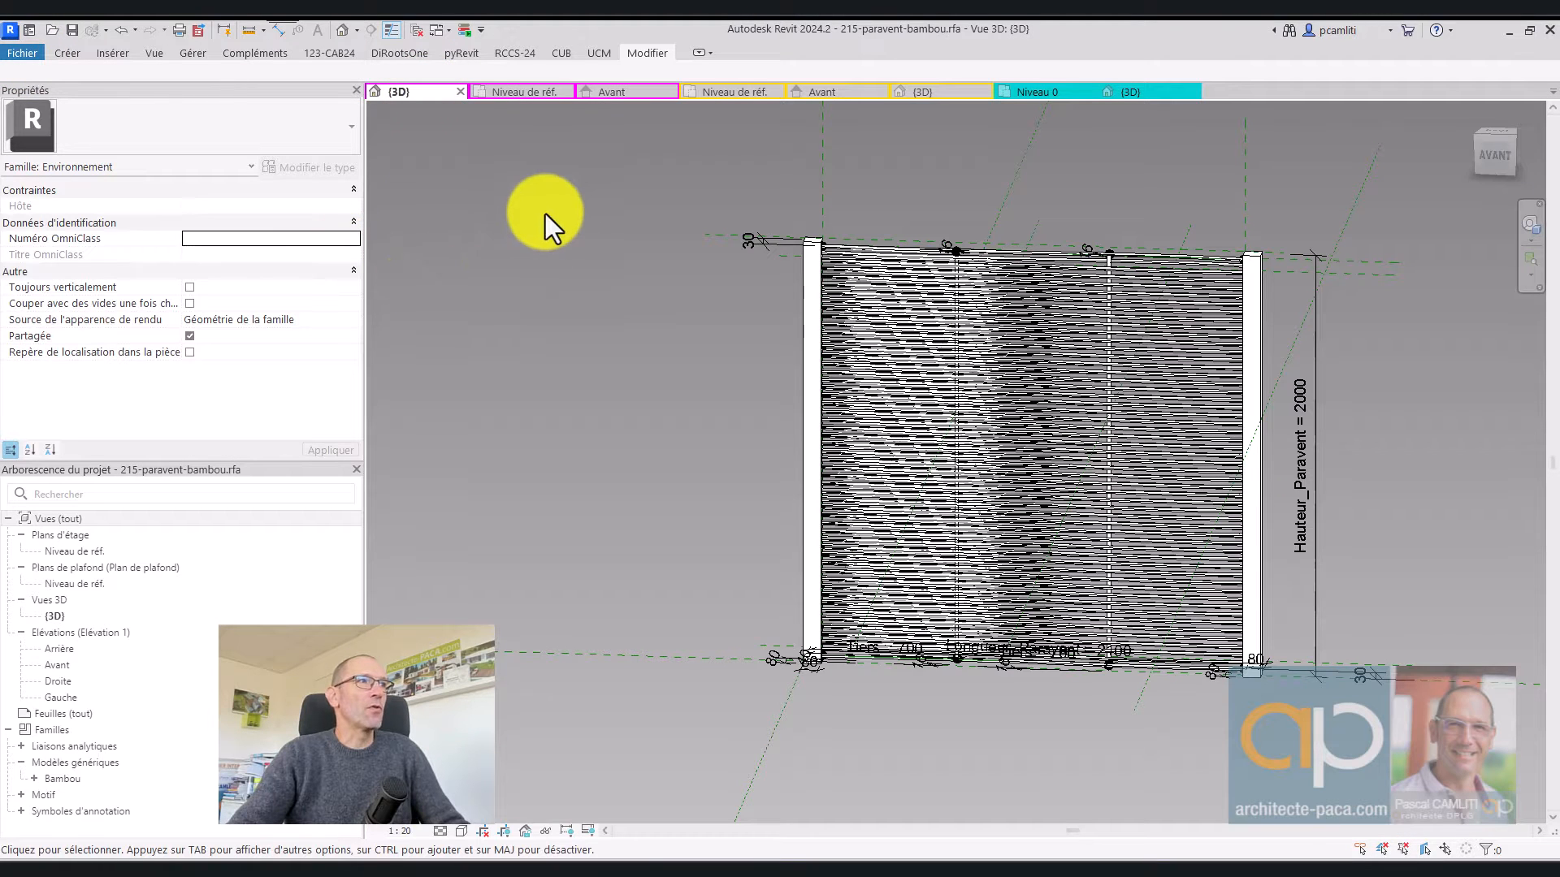
# Create a new family from the template Modèle générique métrique (adaptatif).rft
pyautogui.click(24, 53)
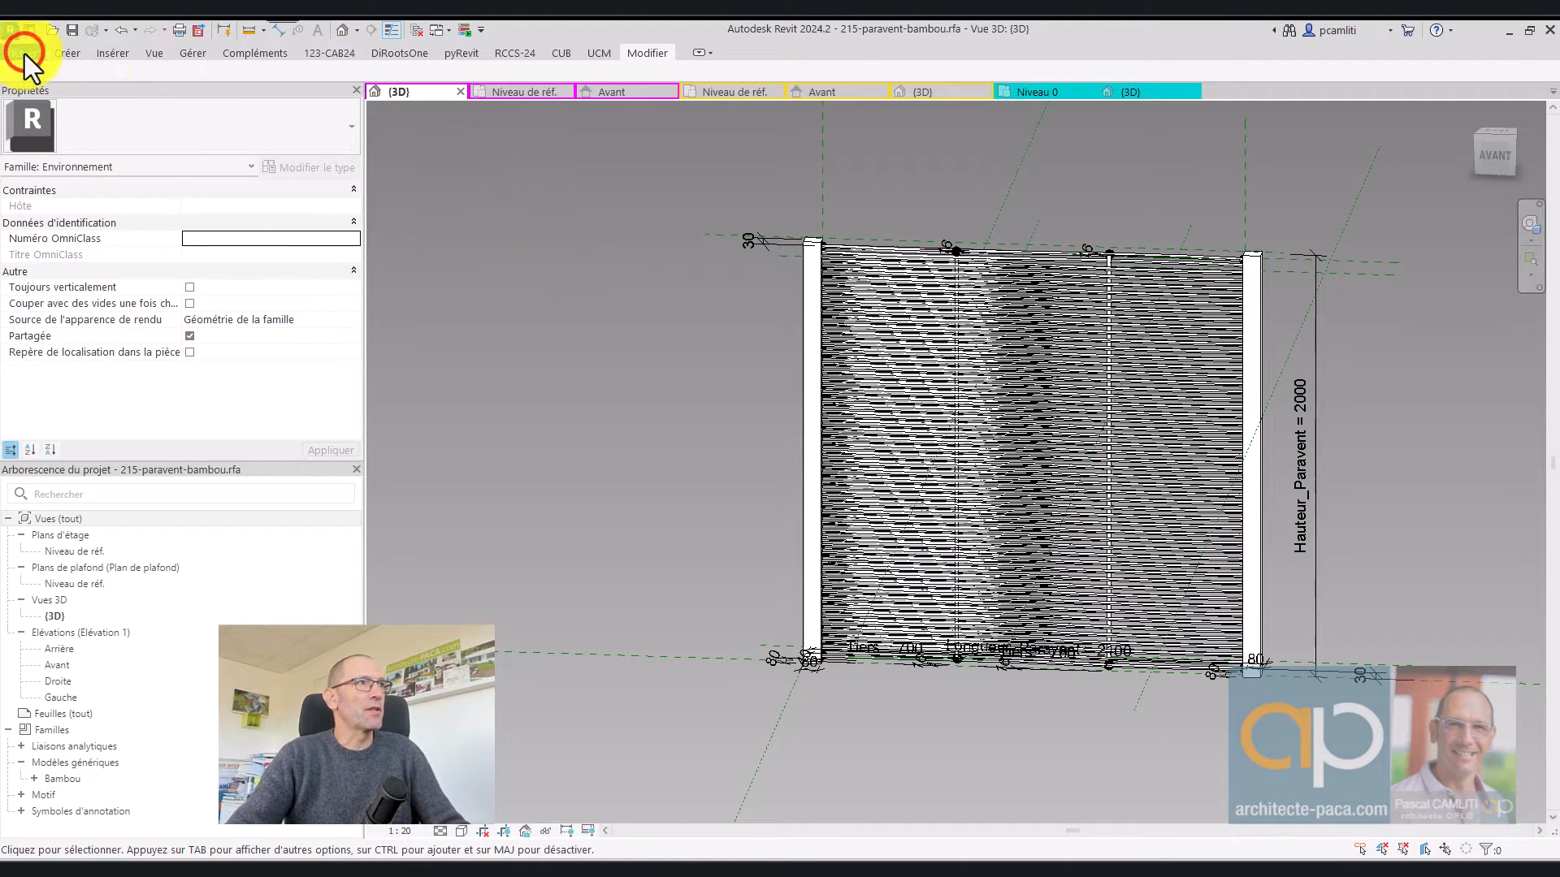
pyautogui.moveTo(106, 120)
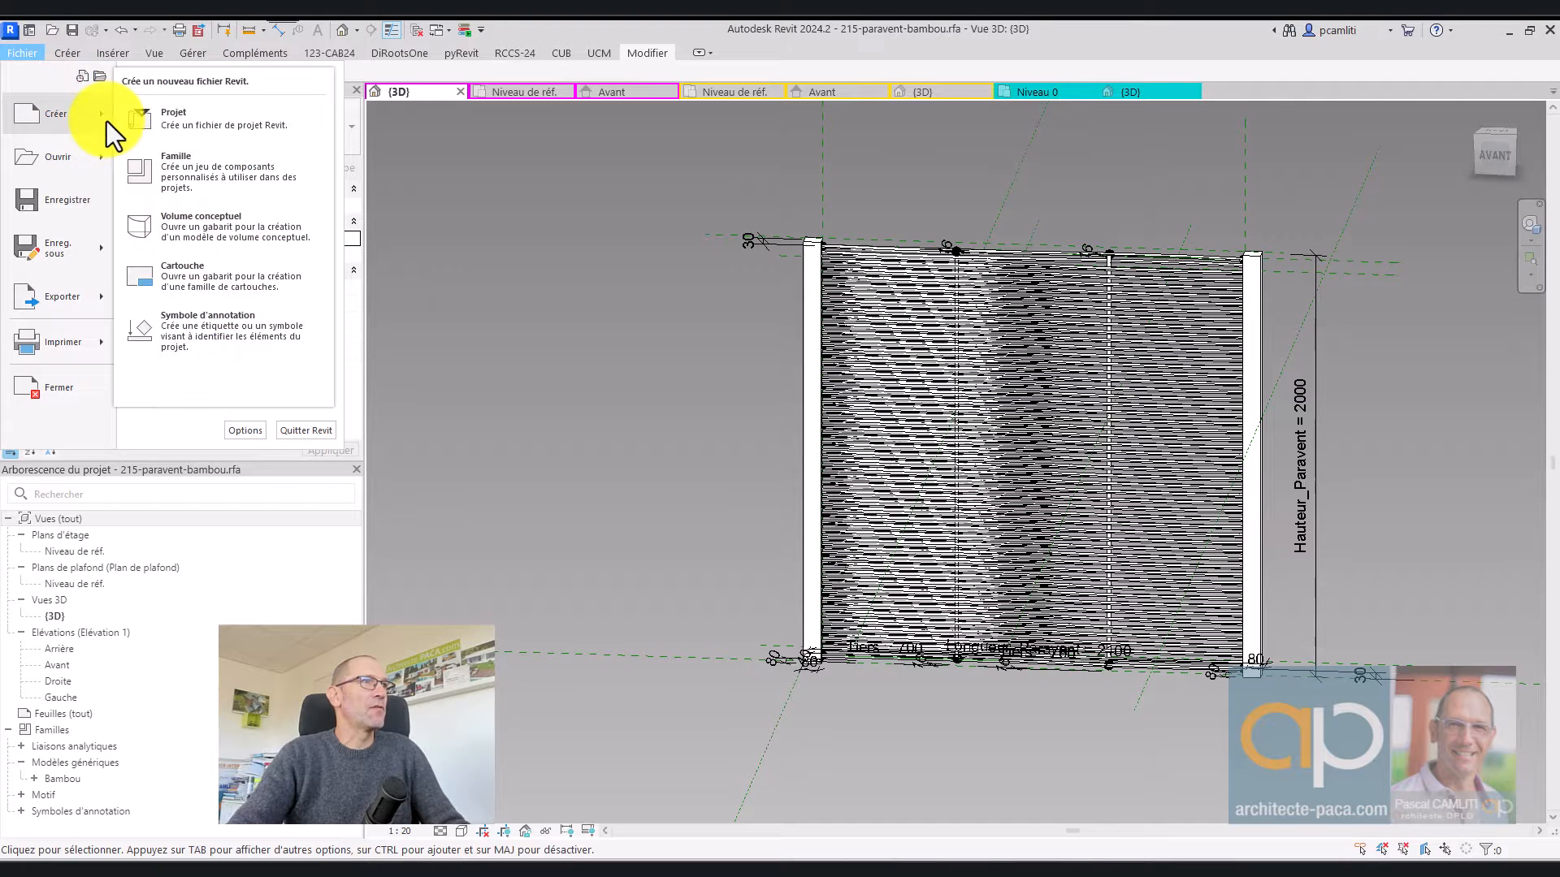
pyautogui.click(886, 52)
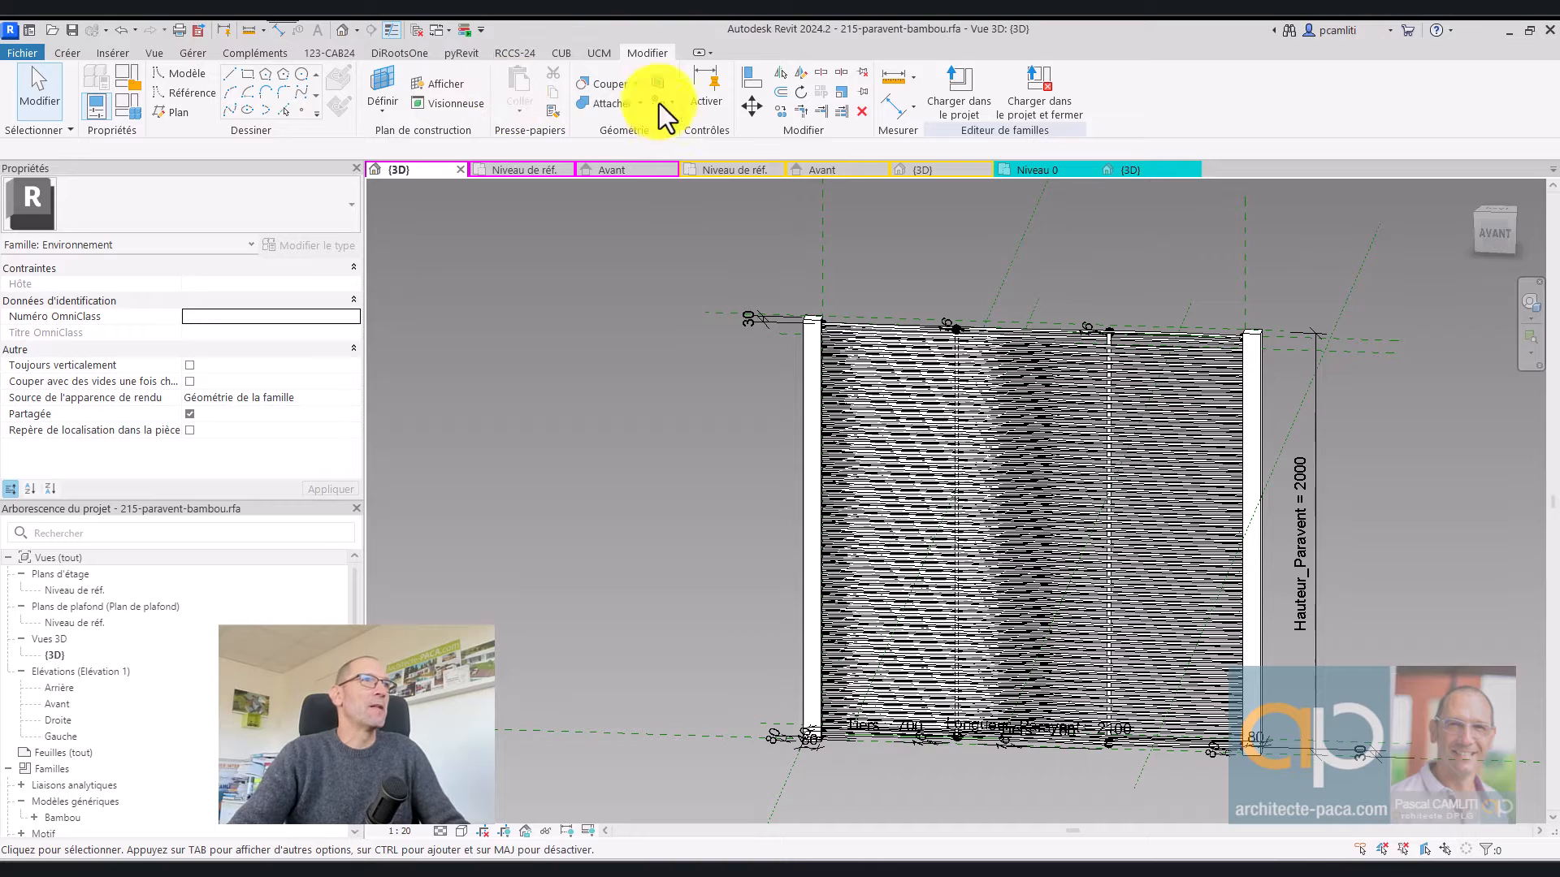
pyautogui.click(37, 53)
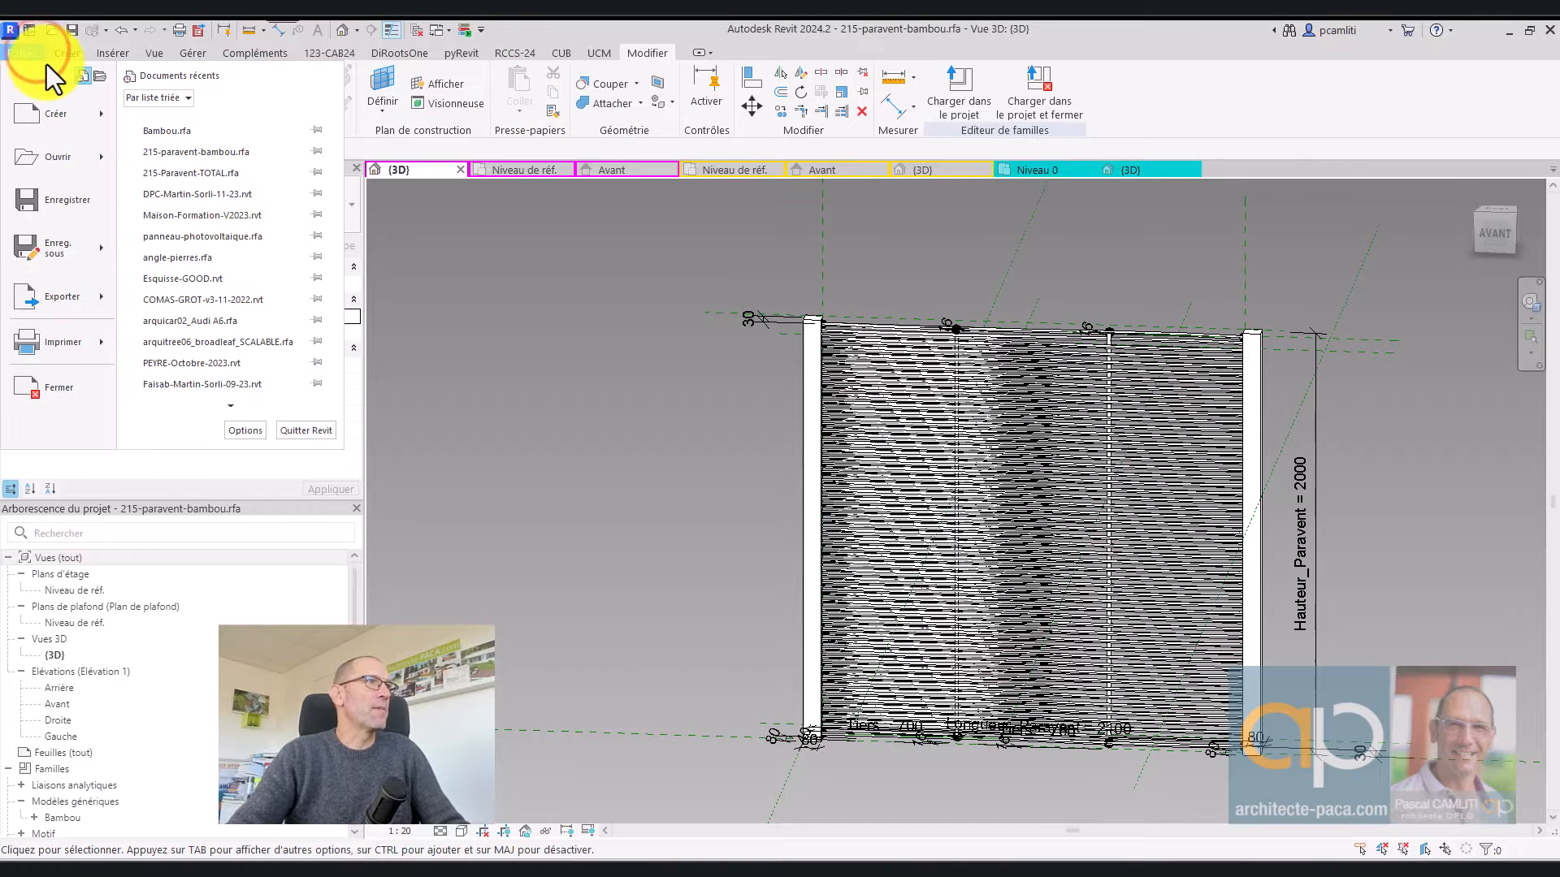
pyautogui.moveTo(105, 113)
pyautogui.click(198, 154)
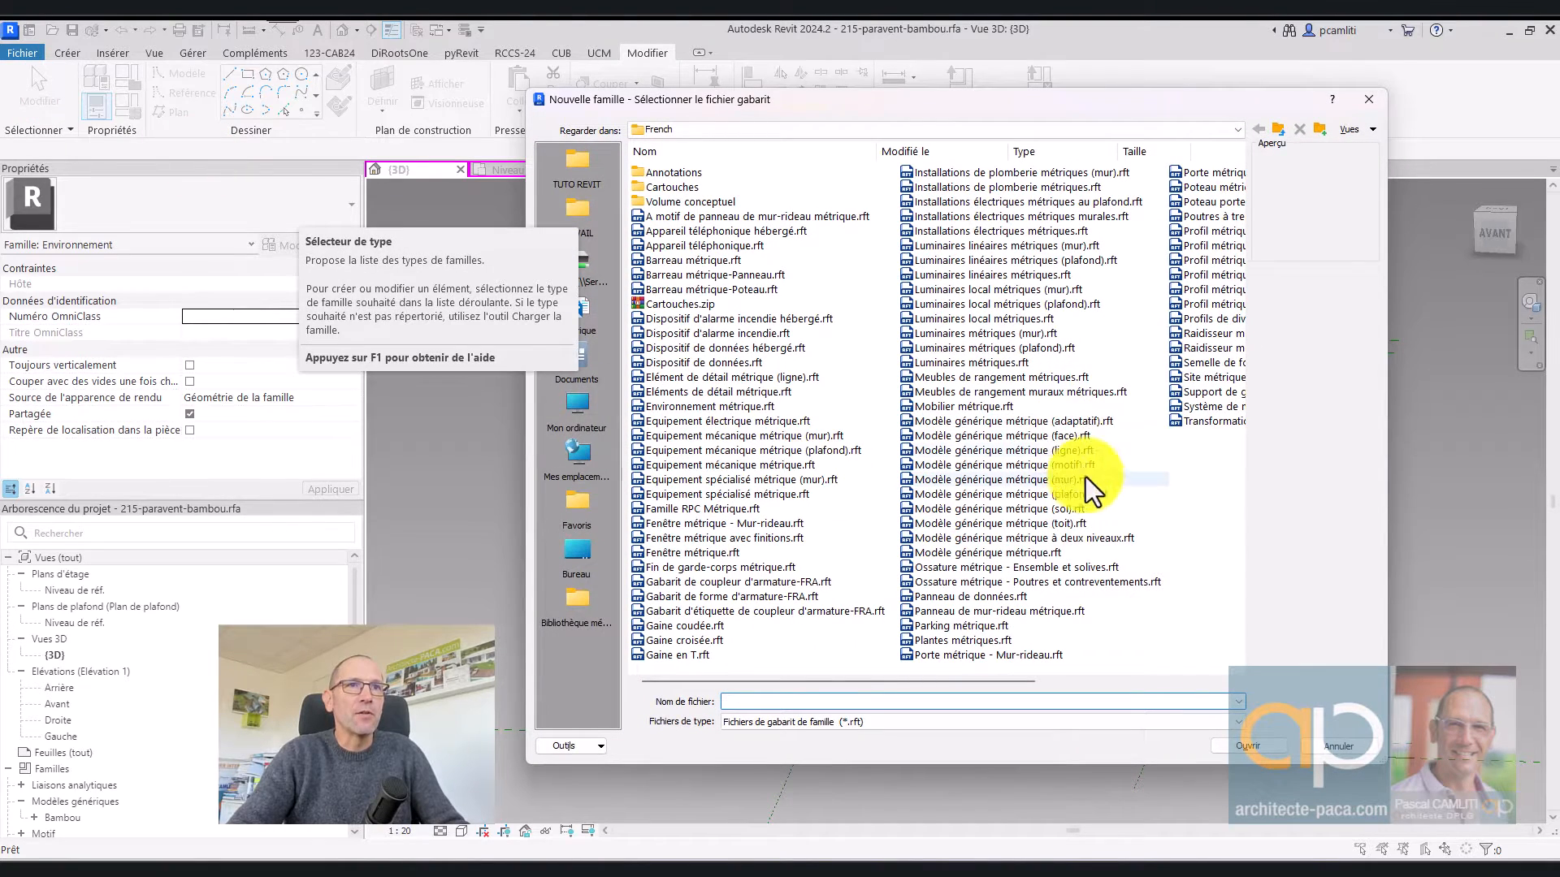
pyautogui.click(1066, 420)
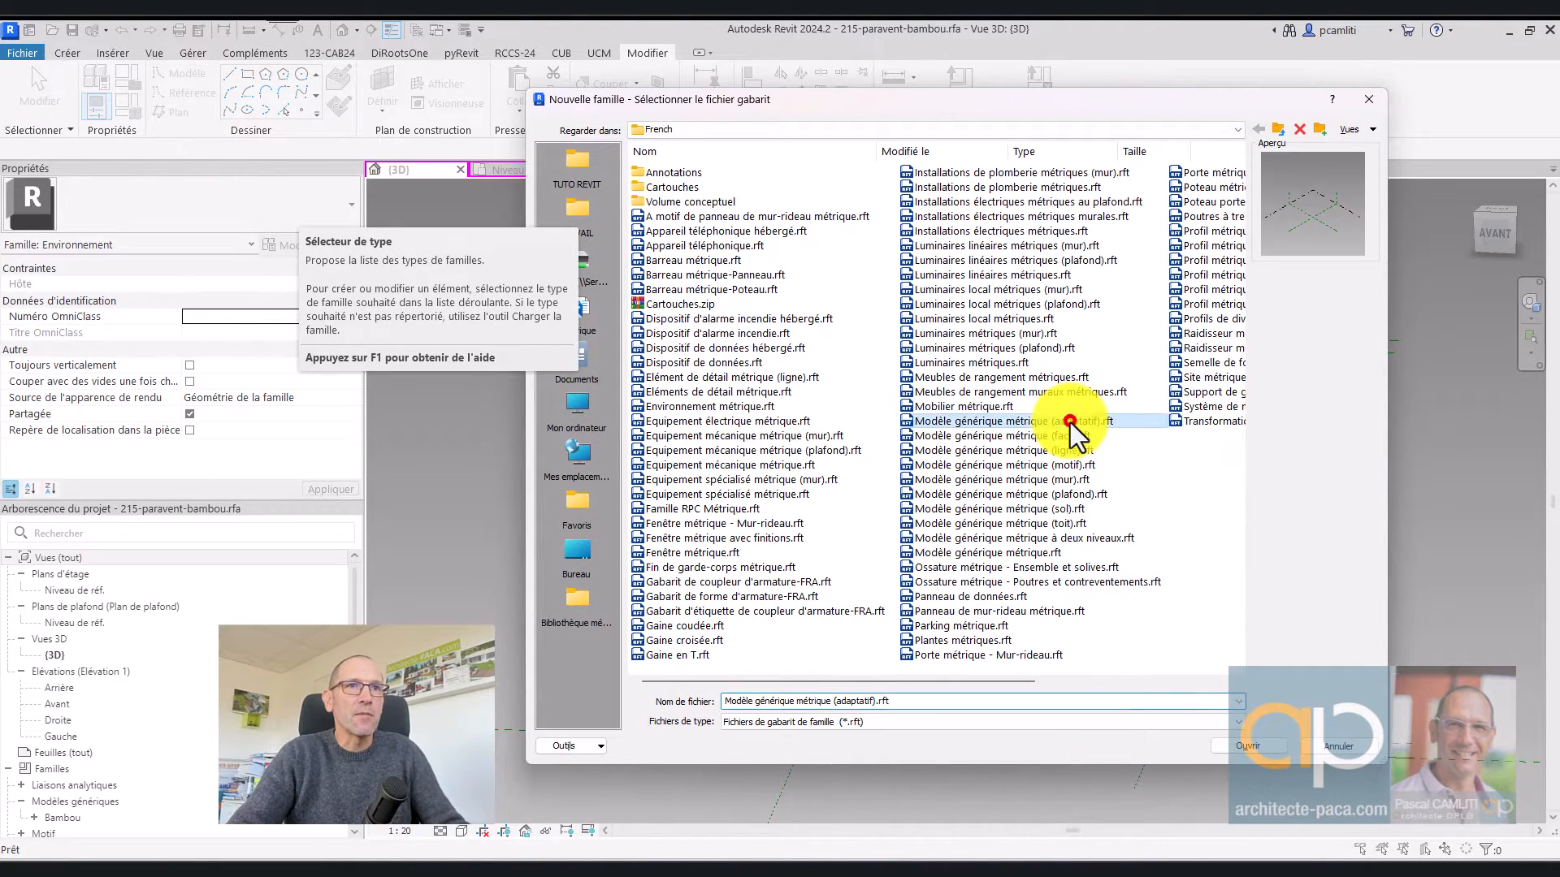
pyautogui.click(1243, 746)
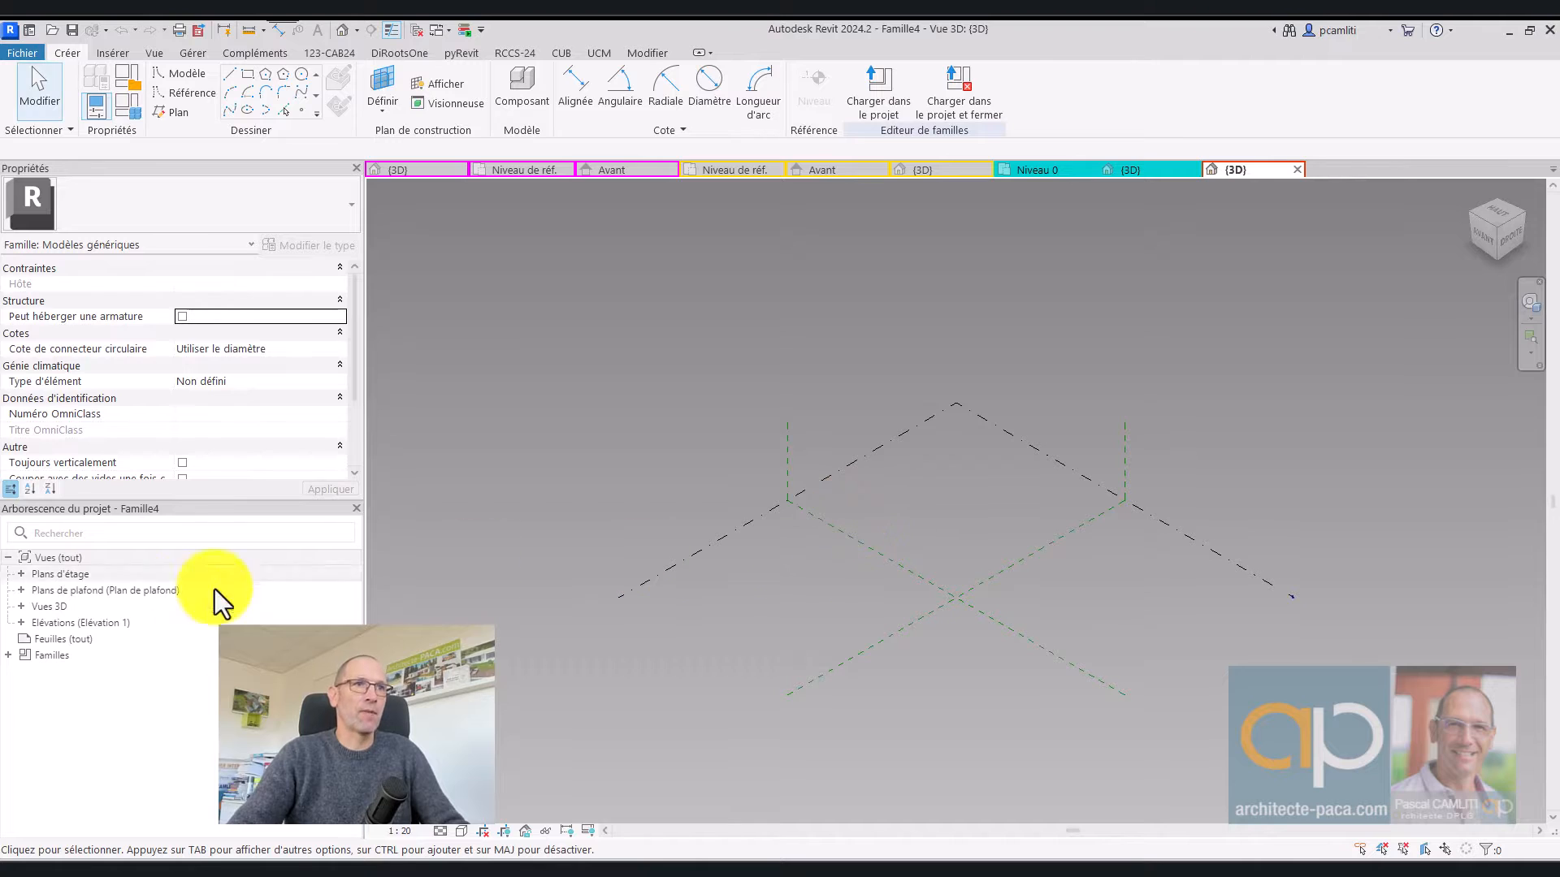
# In the Niveau de réf. floor plan, draw a vertical reference plane about 12200 mm right of the central vertical plane
pyautogui.click(101, 573)
pyautogui.doubleClick(122, 592)
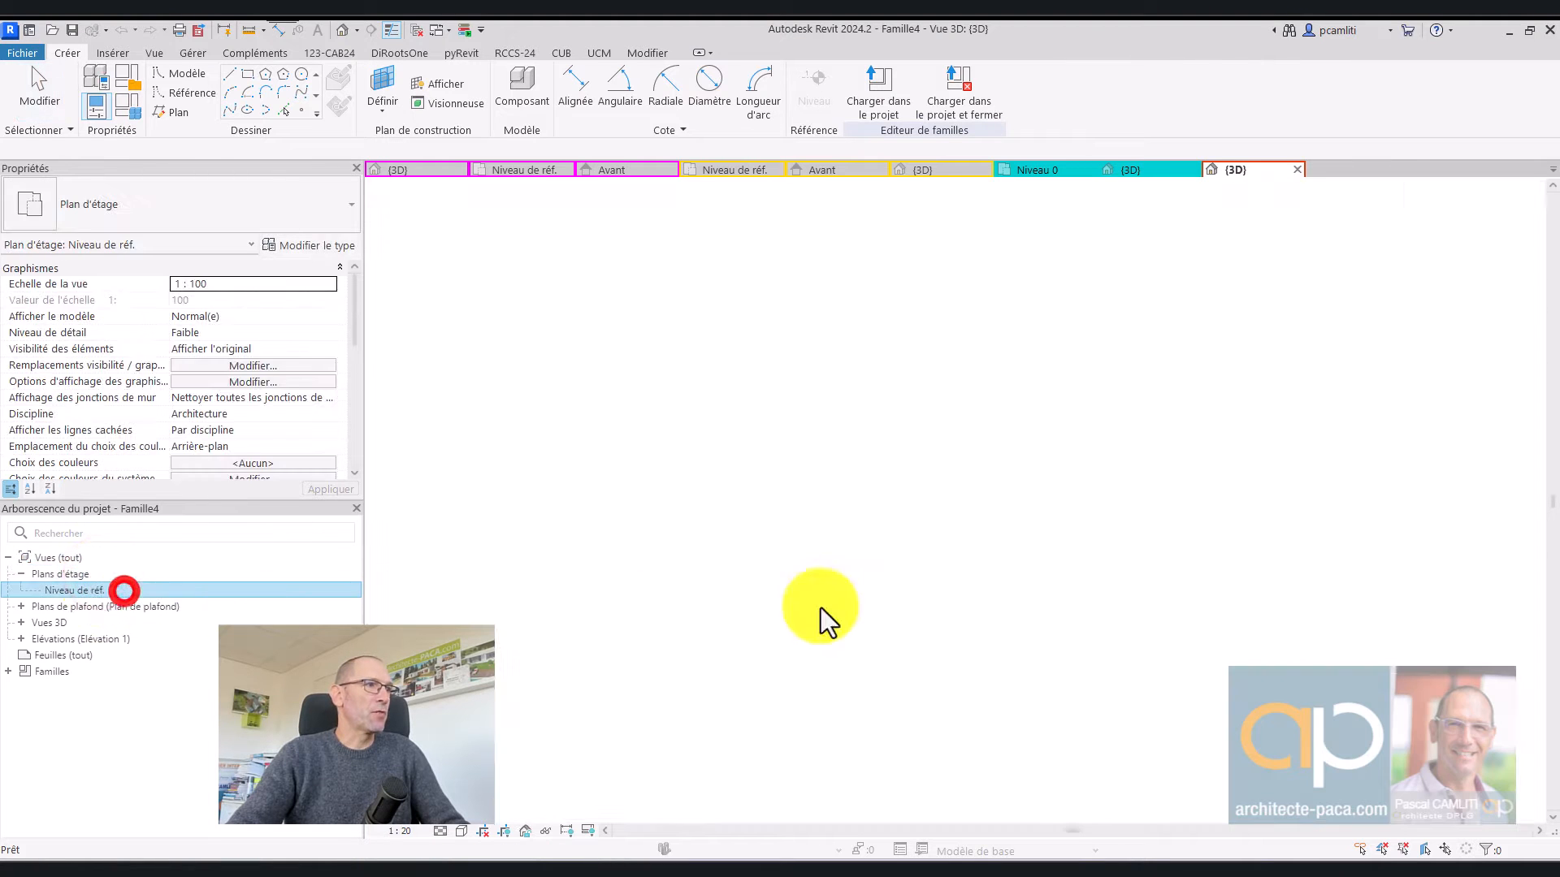
pyautogui.moveTo(822, 533); pyautogui.dragTo(805, 511, button='middle')
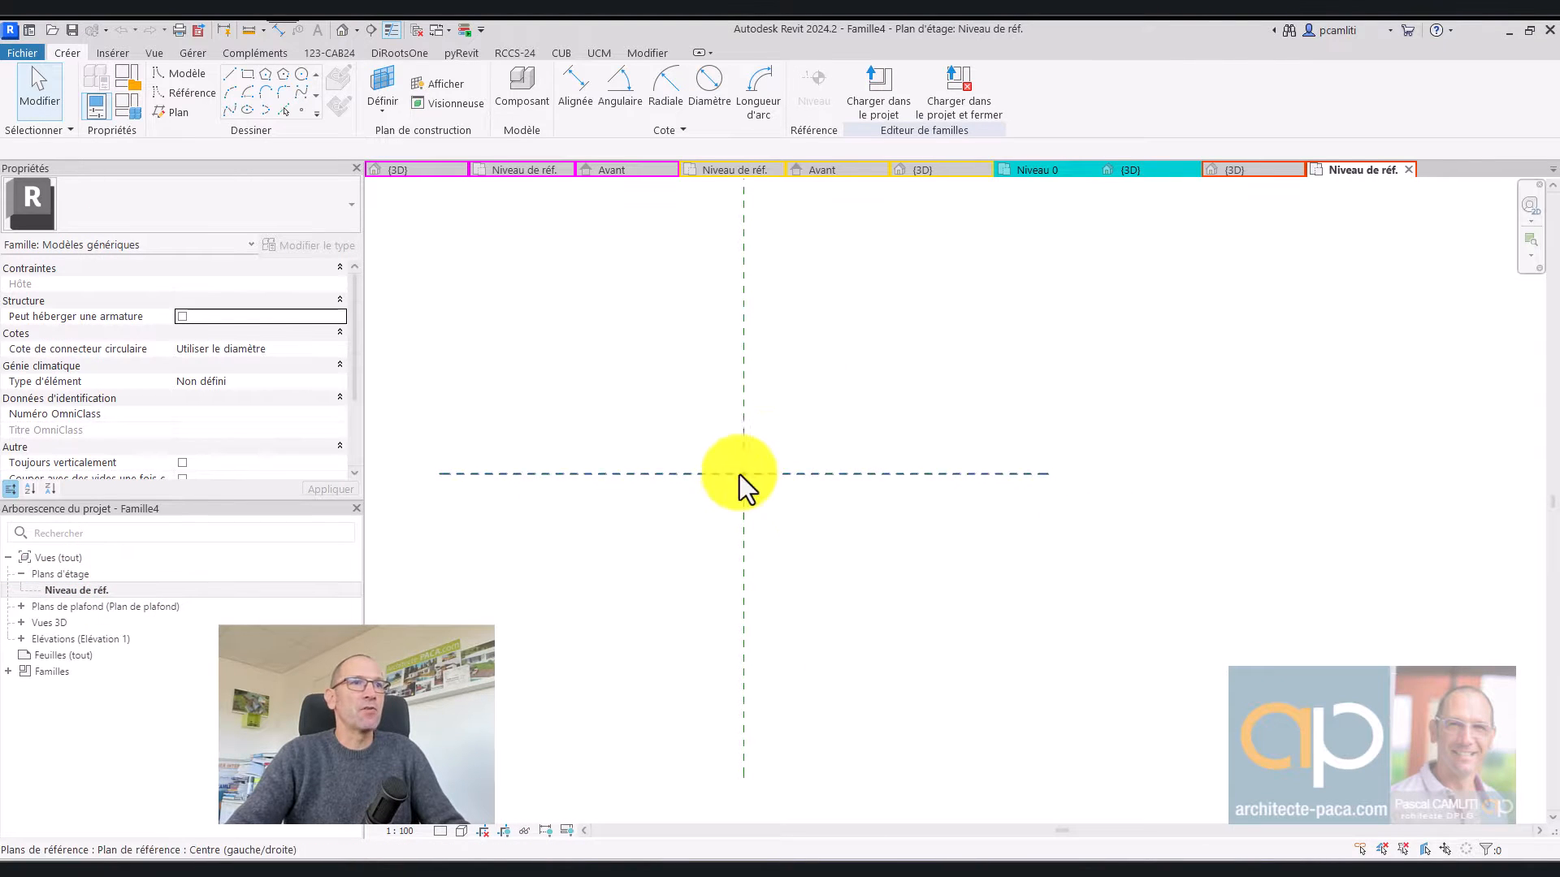
pyautogui.click(174, 112)
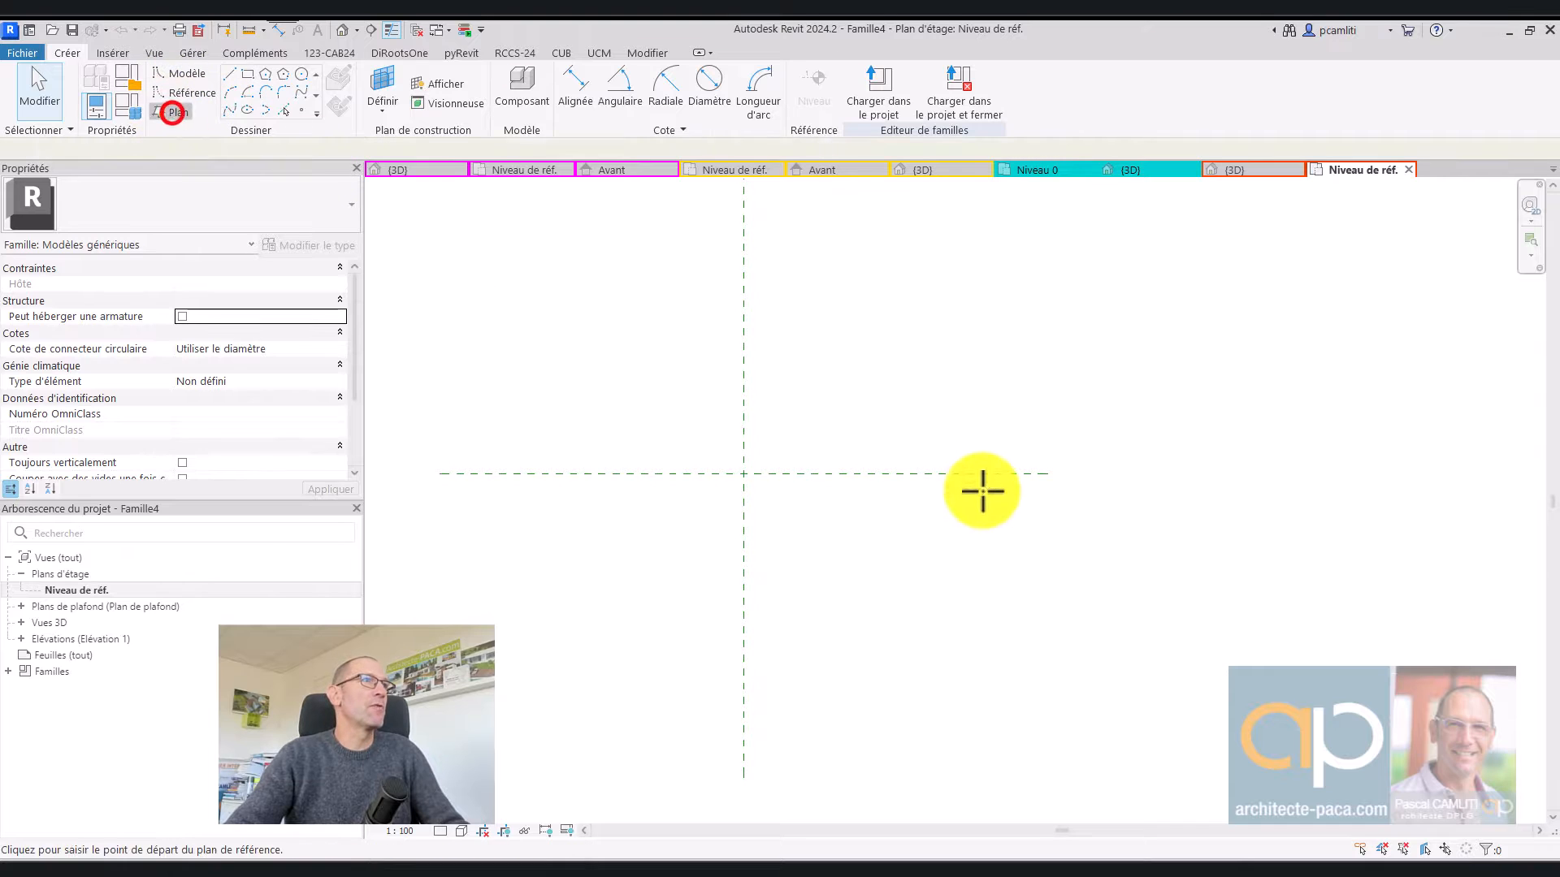
pyautogui.click(986, 404)
pyautogui.click(991, 553)
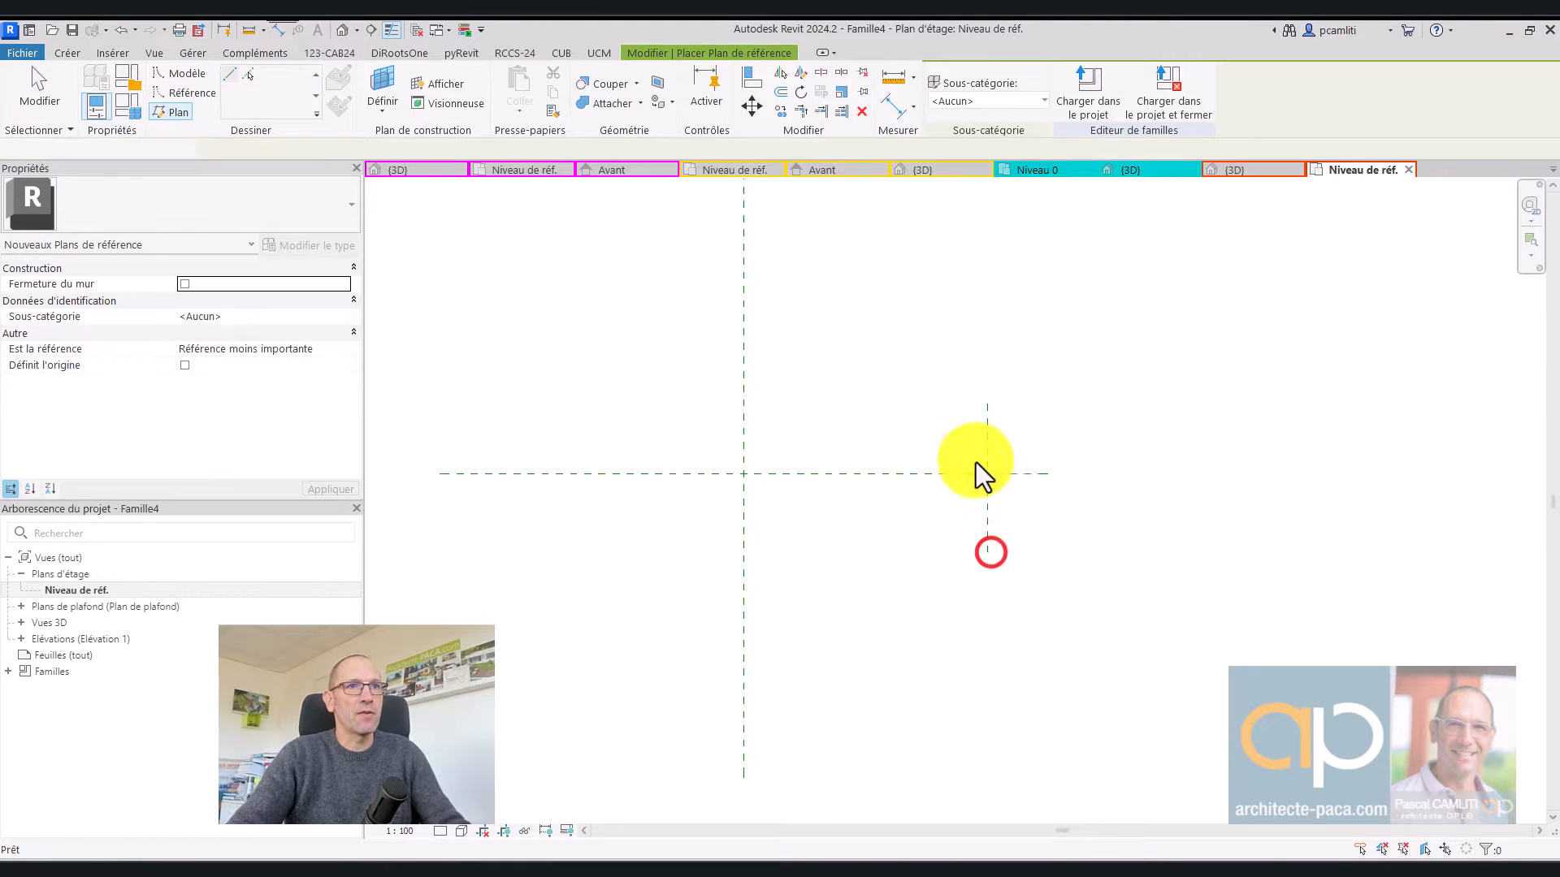
pyautogui.press('Escape')
pyautogui.press('Escape')
# Add an aligned dimension between the central vertical plane and the new reference plane
pyautogui.click(904, 111)
pyautogui.scroll(2, 766, 460)
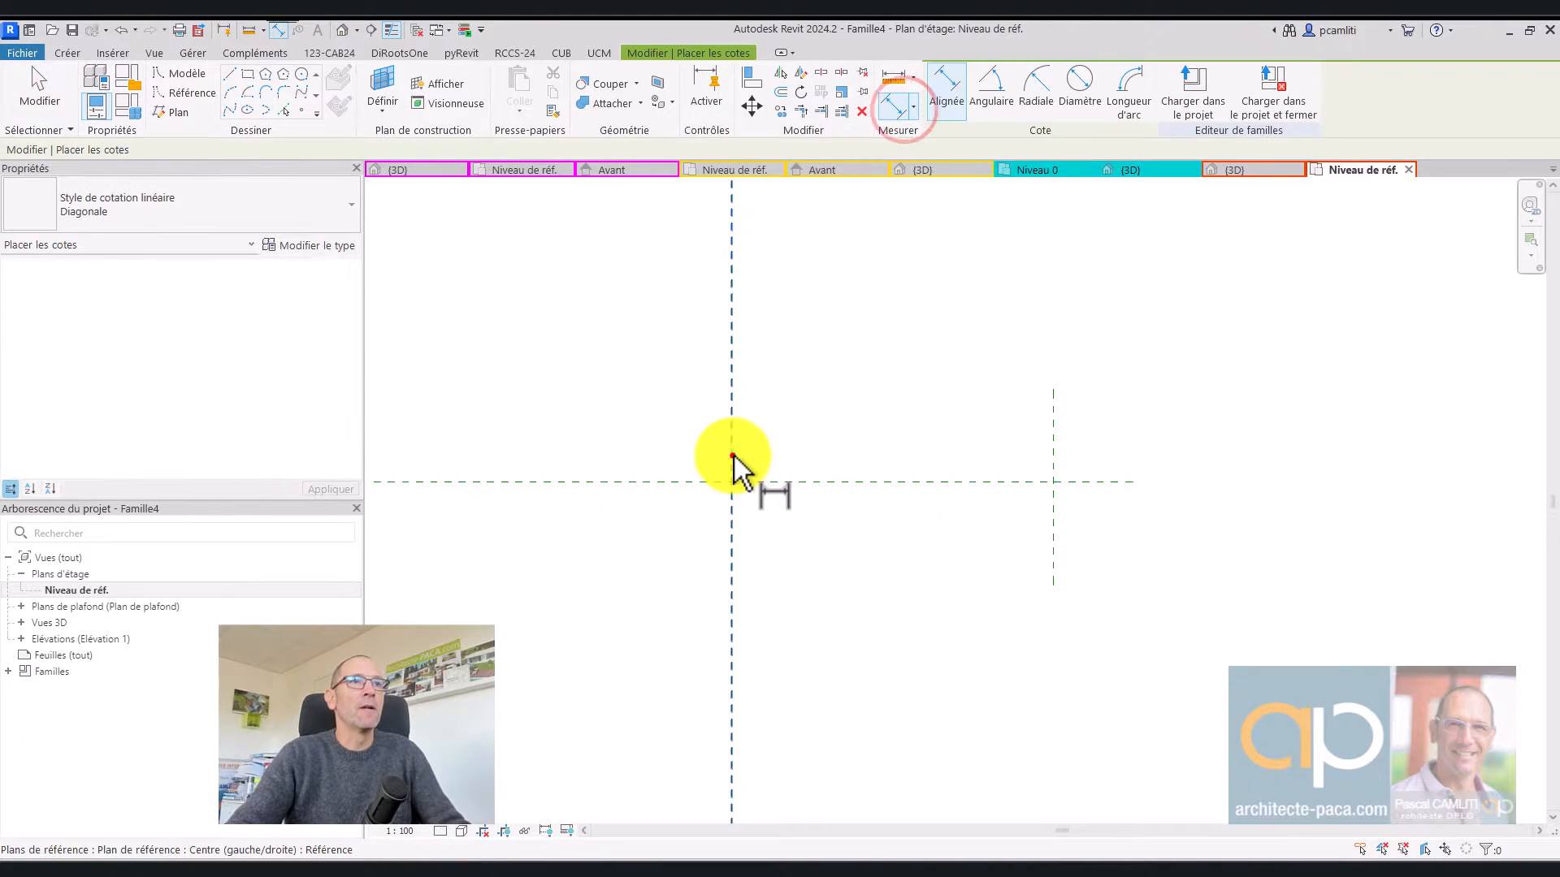
pyautogui.click(731, 455)
pyautogui.click(1051, 459)
pyautogui.click(1027, 452)
pyautogui.press('Escape')
pyautogui.press('Escape')
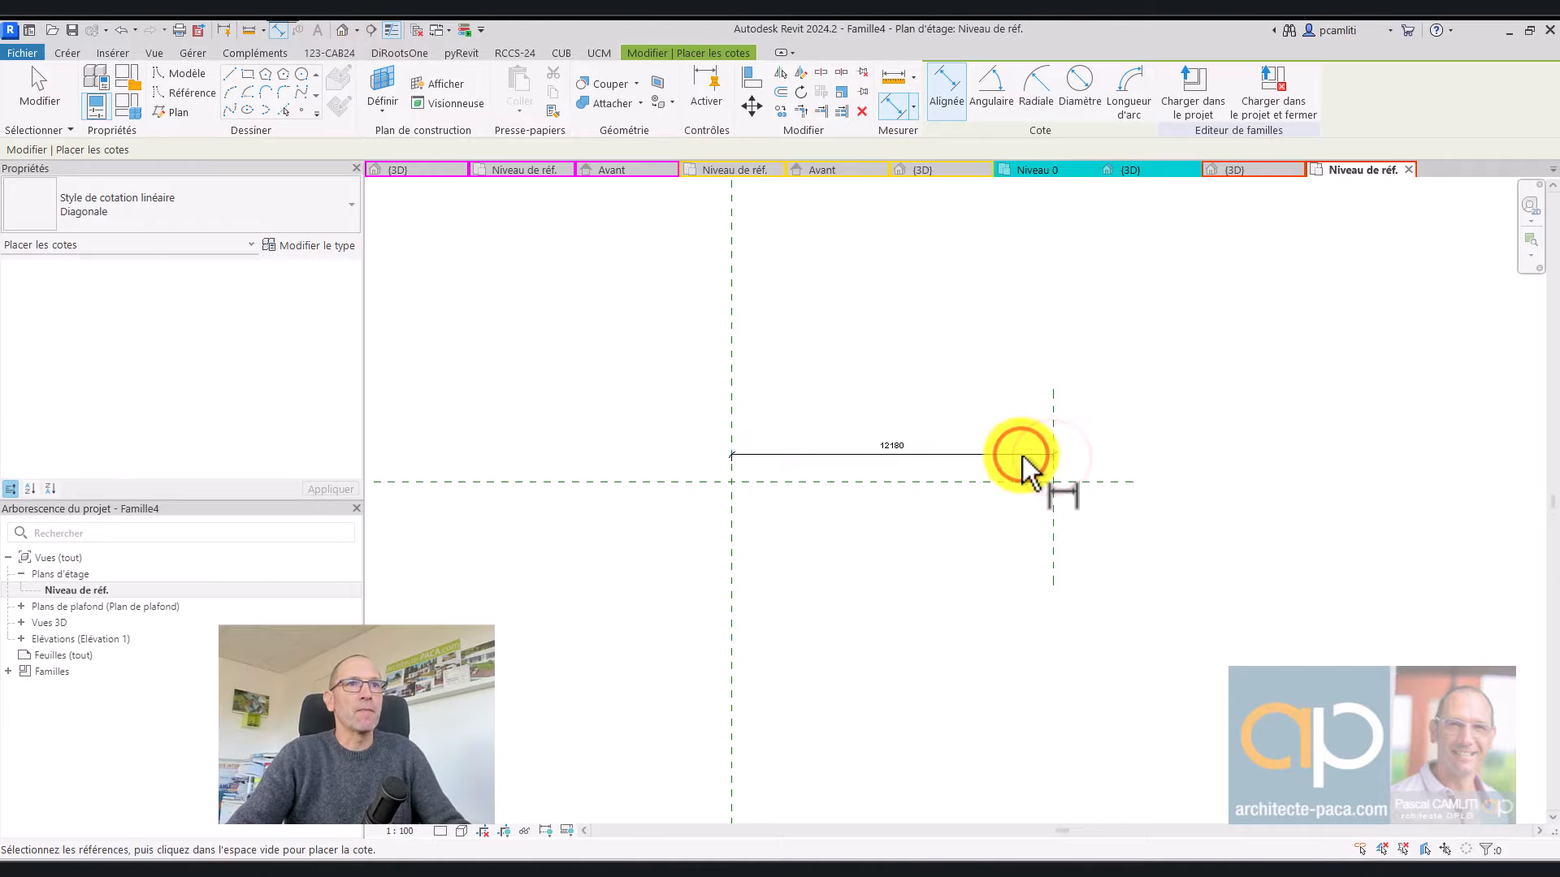
# Set the distance between the central vertical plane and the new reference plane to 2200 mm
pyautogui.click(1051, 433)
pyautogui.scroll(2, 929, 445)
pyautogui.click(871, 449)
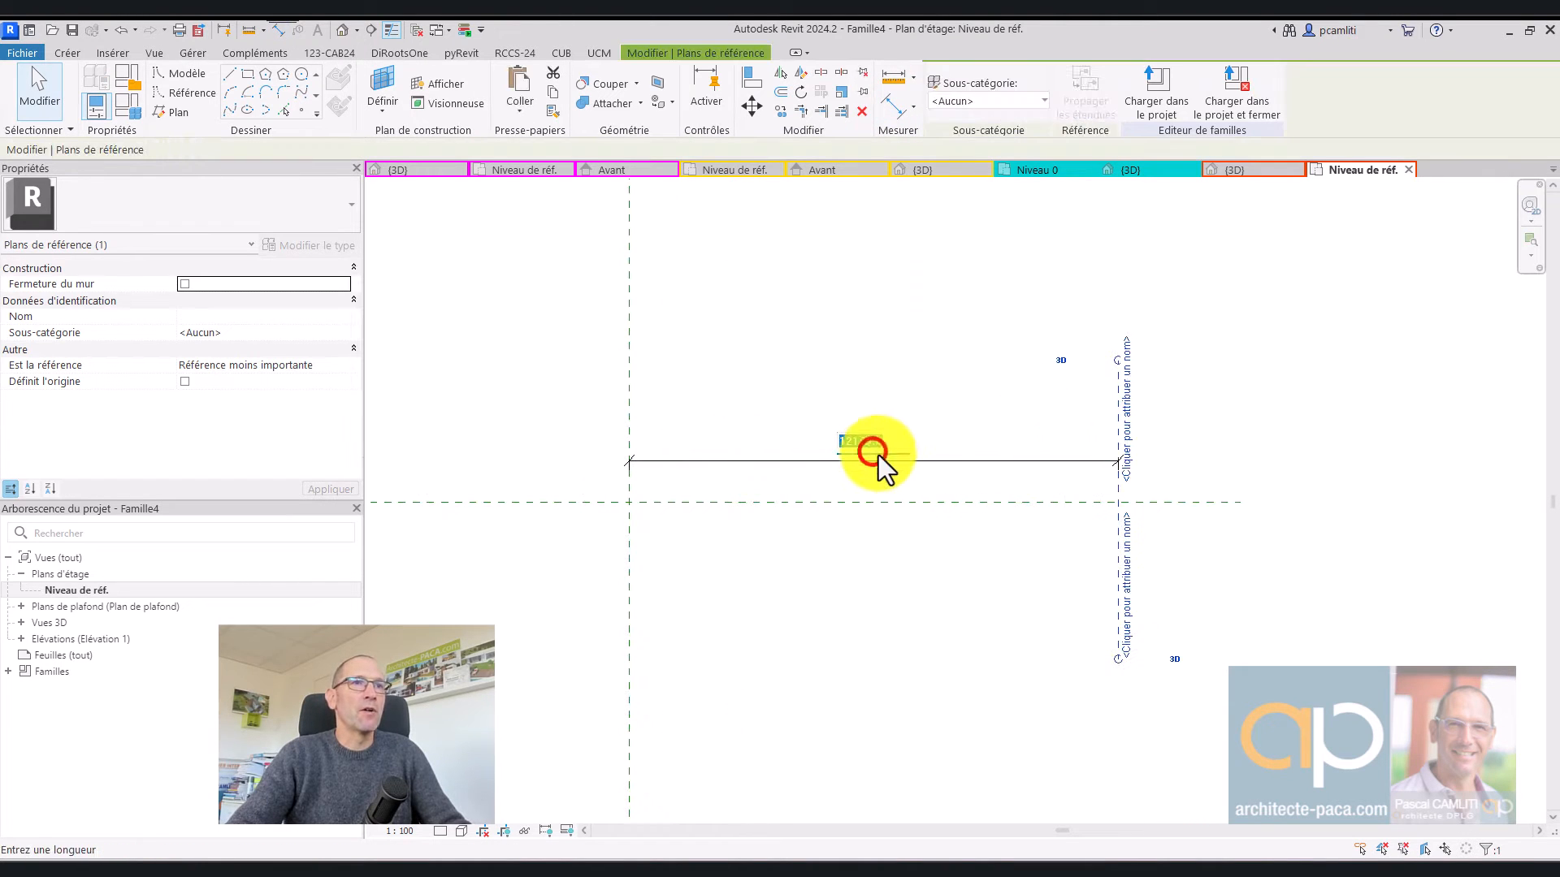
pyautogui.write('2200')
pyautogui.press('Return')
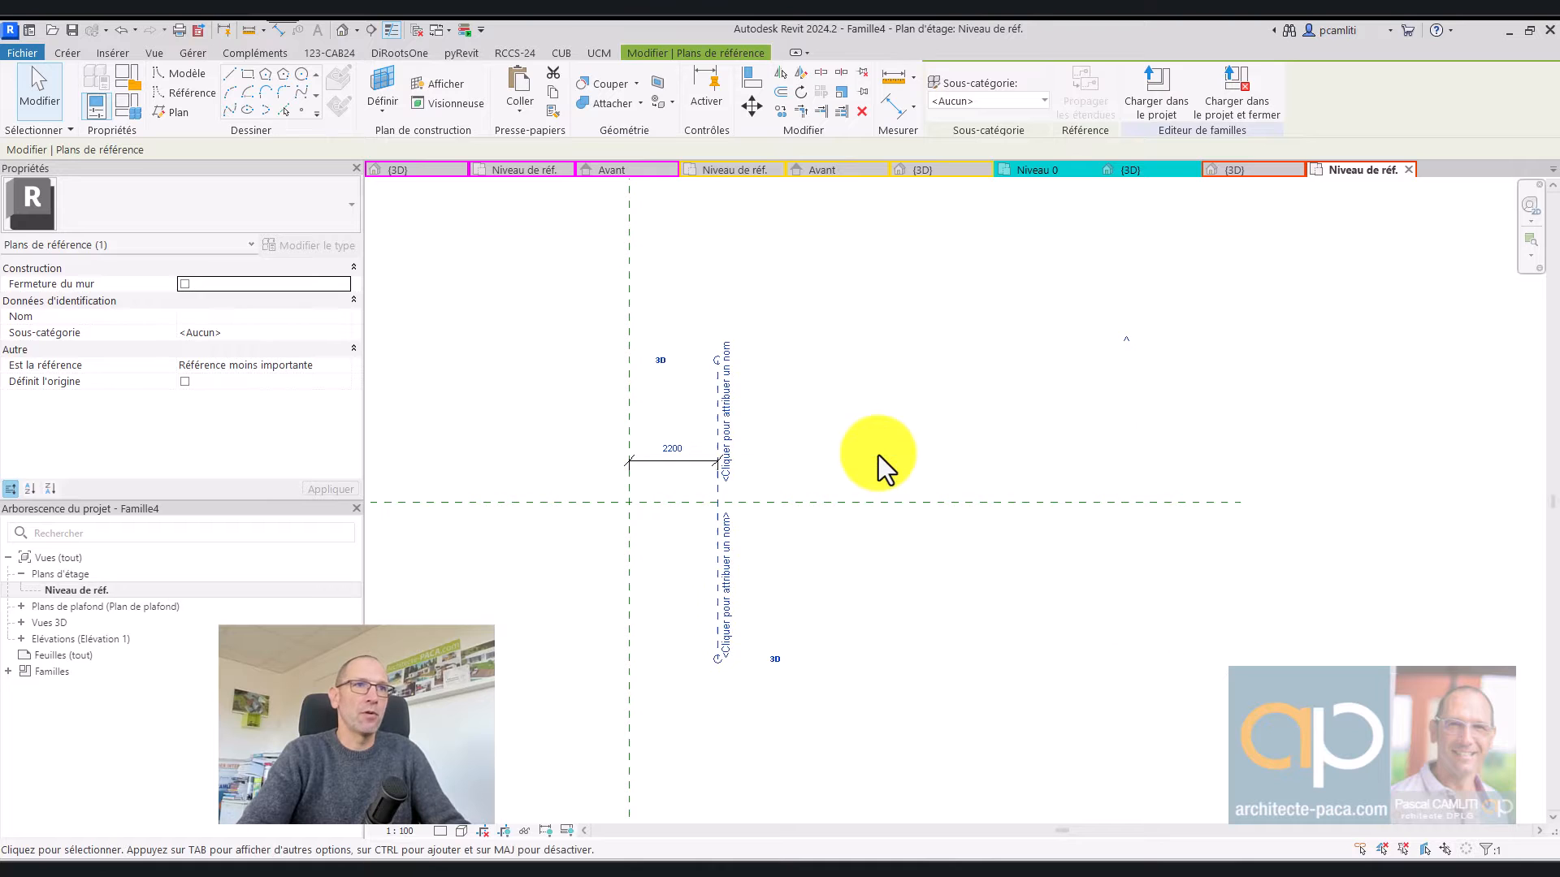
pyautogui.click(906, 466)
# Draw two vertical reference planes between the 2200 mm planes, about 676 mm and 1396 mm right of the central vertical plane
pyautogui.moveTo(734, 552); pyautogui.dragTo(919, 513, button='middle')
pyautogui.scroll(2, 869, 470)
pyautogui.scroll(3, 869, 471)
pyautogui.moveTo(875, 433); pyautogui.dragTo(925, 481, button='middle')
pyautogui.scroll(2, 925, 480)
pyautogui.scroll(1, 929, 408)
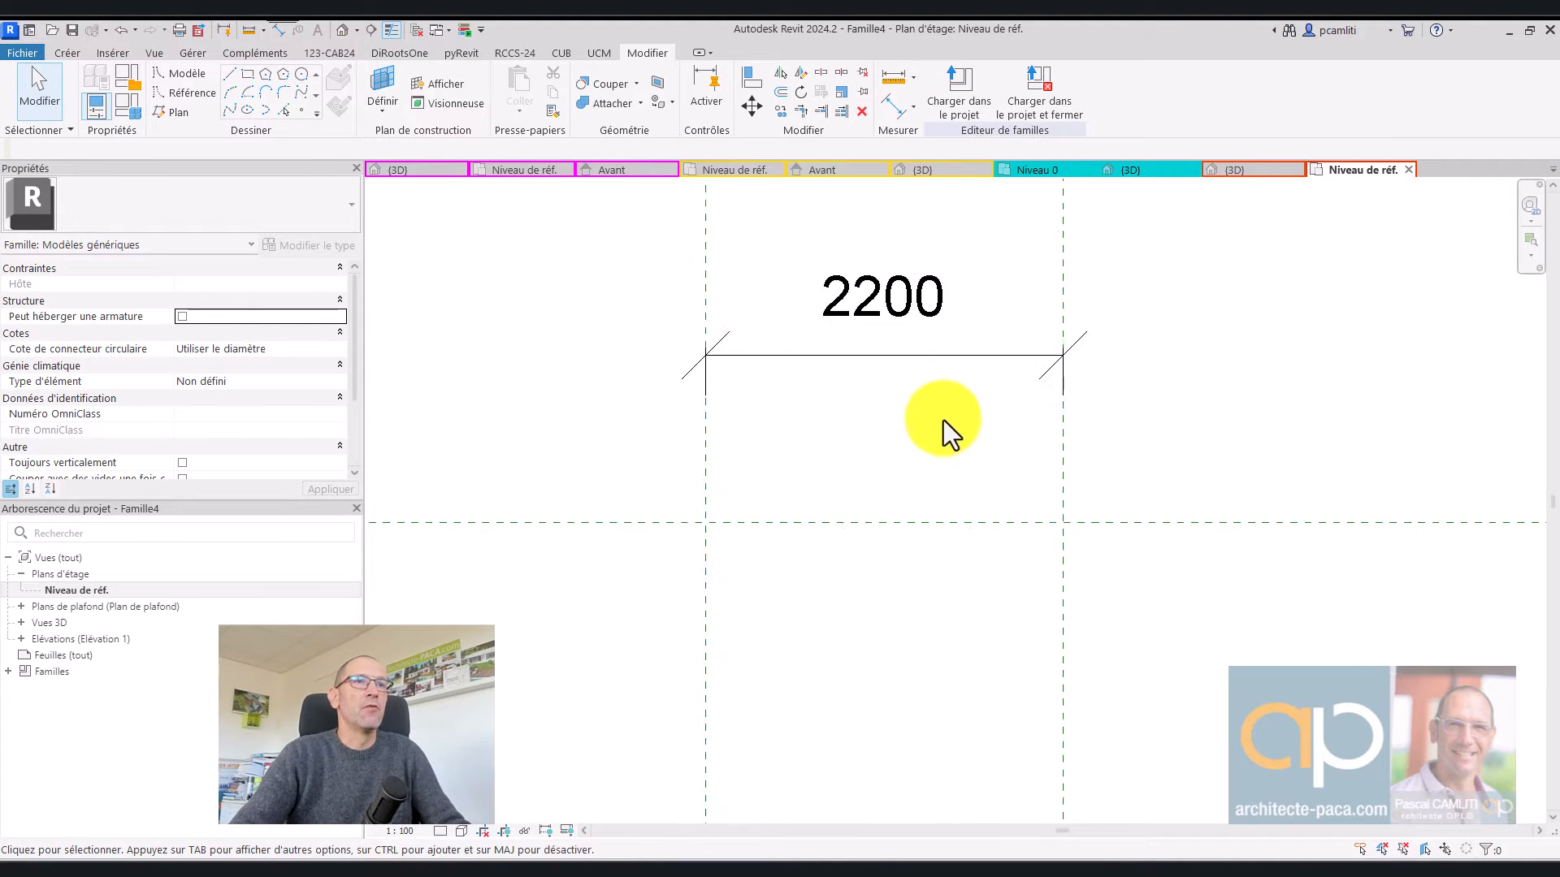
pyautogui.moveTo(947, 426)
pyautogui.mouseDown(button='middle')
pyautogui.moveTo(958, 450)
pyautogui.moveTo(935, 445)
pyautogui.mouseUp(button='middle')
pyautogui.scroll(1, 951, 451)
pyautogui.scroll(-1, 947, 463)
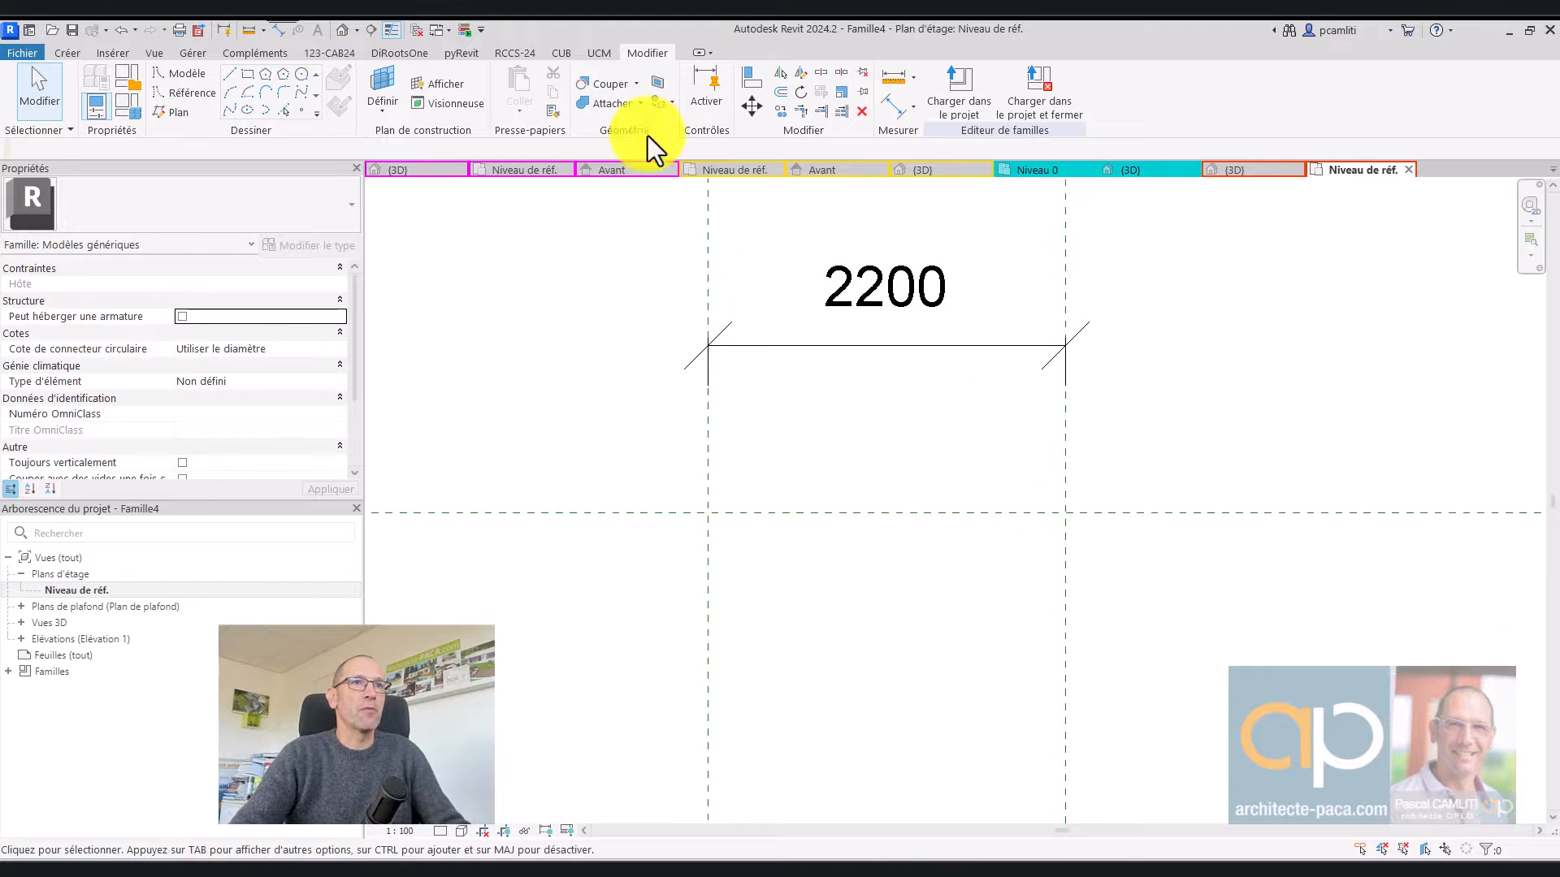
pyautogui.click(158, 113)
pyautogui.click(818, 425)
pyautogui.click(824, 605)
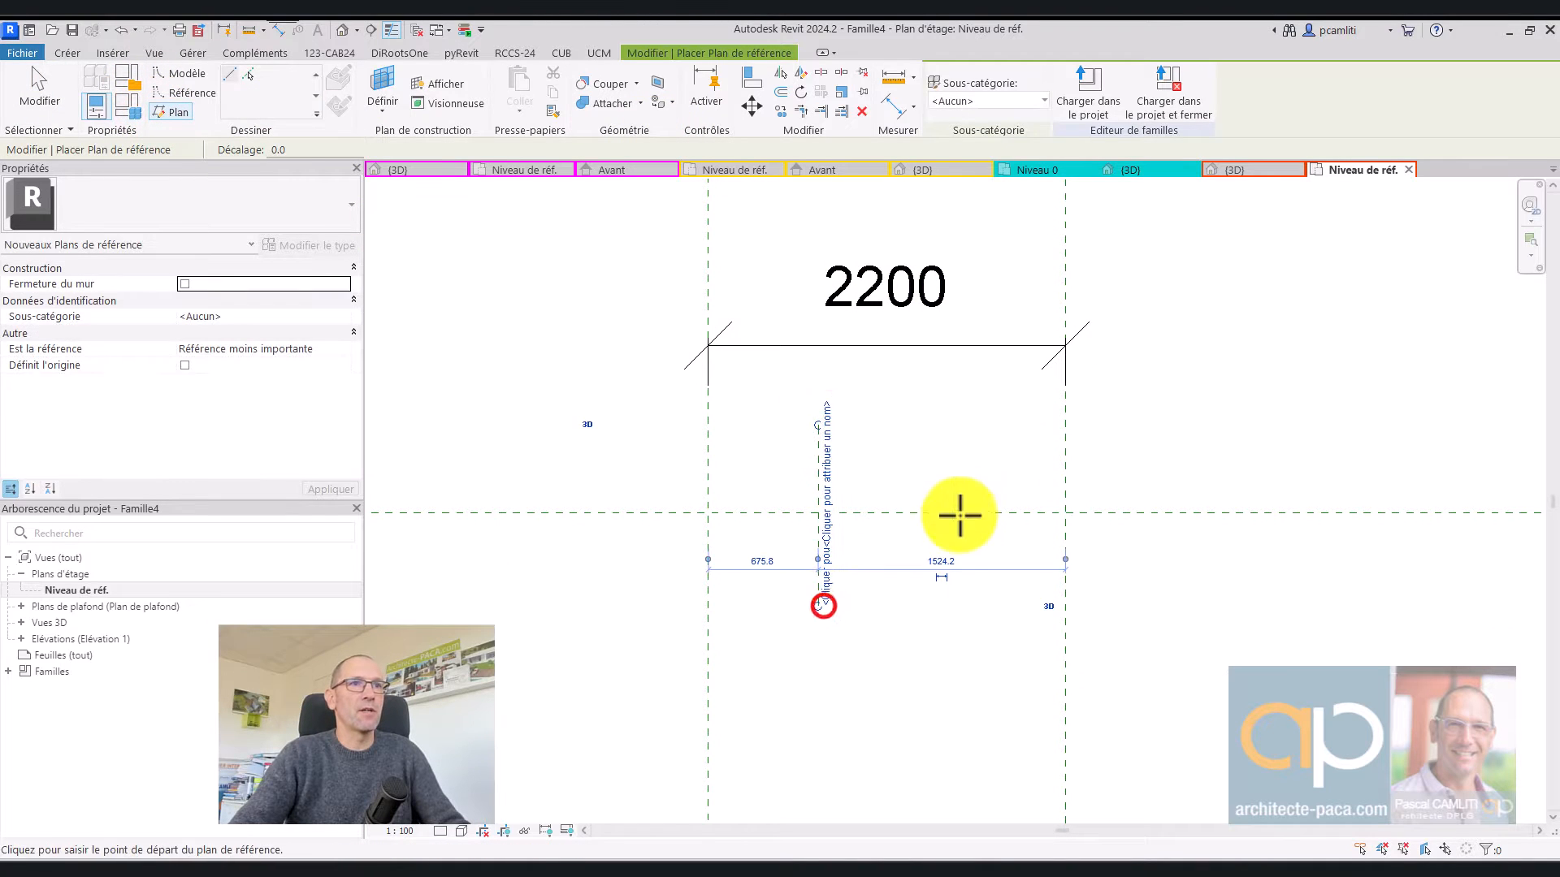
pyautogui.click(935, 425)
pyautogui.click(936, 603)
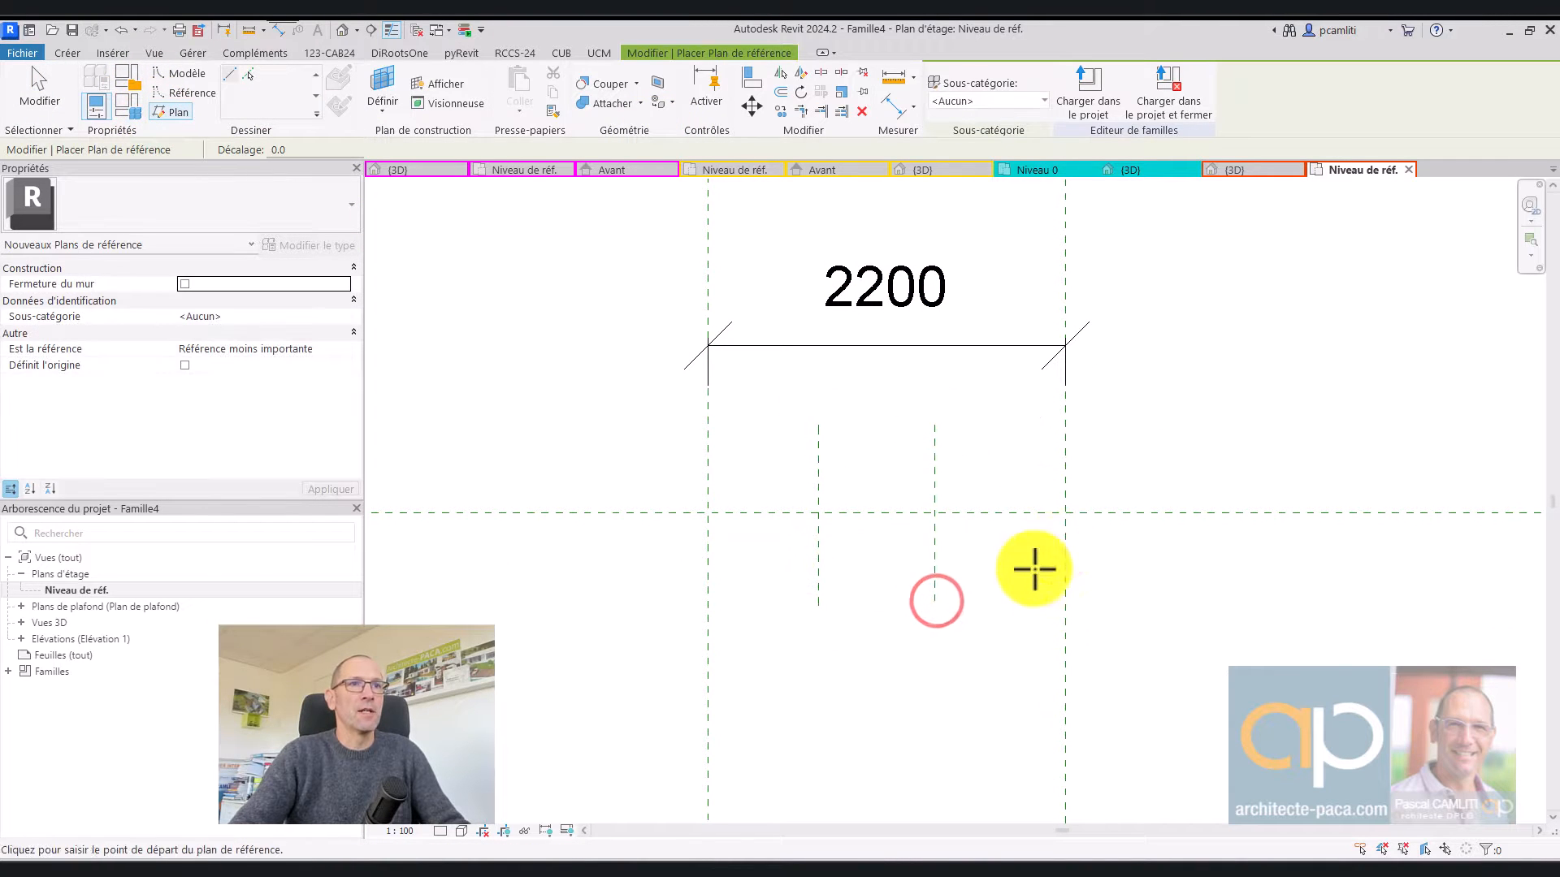
# Switch to the image viewer and examine the woven screen in image00050.jpeg up close, then minimize the viewer
pyautogui.click(979, 876)
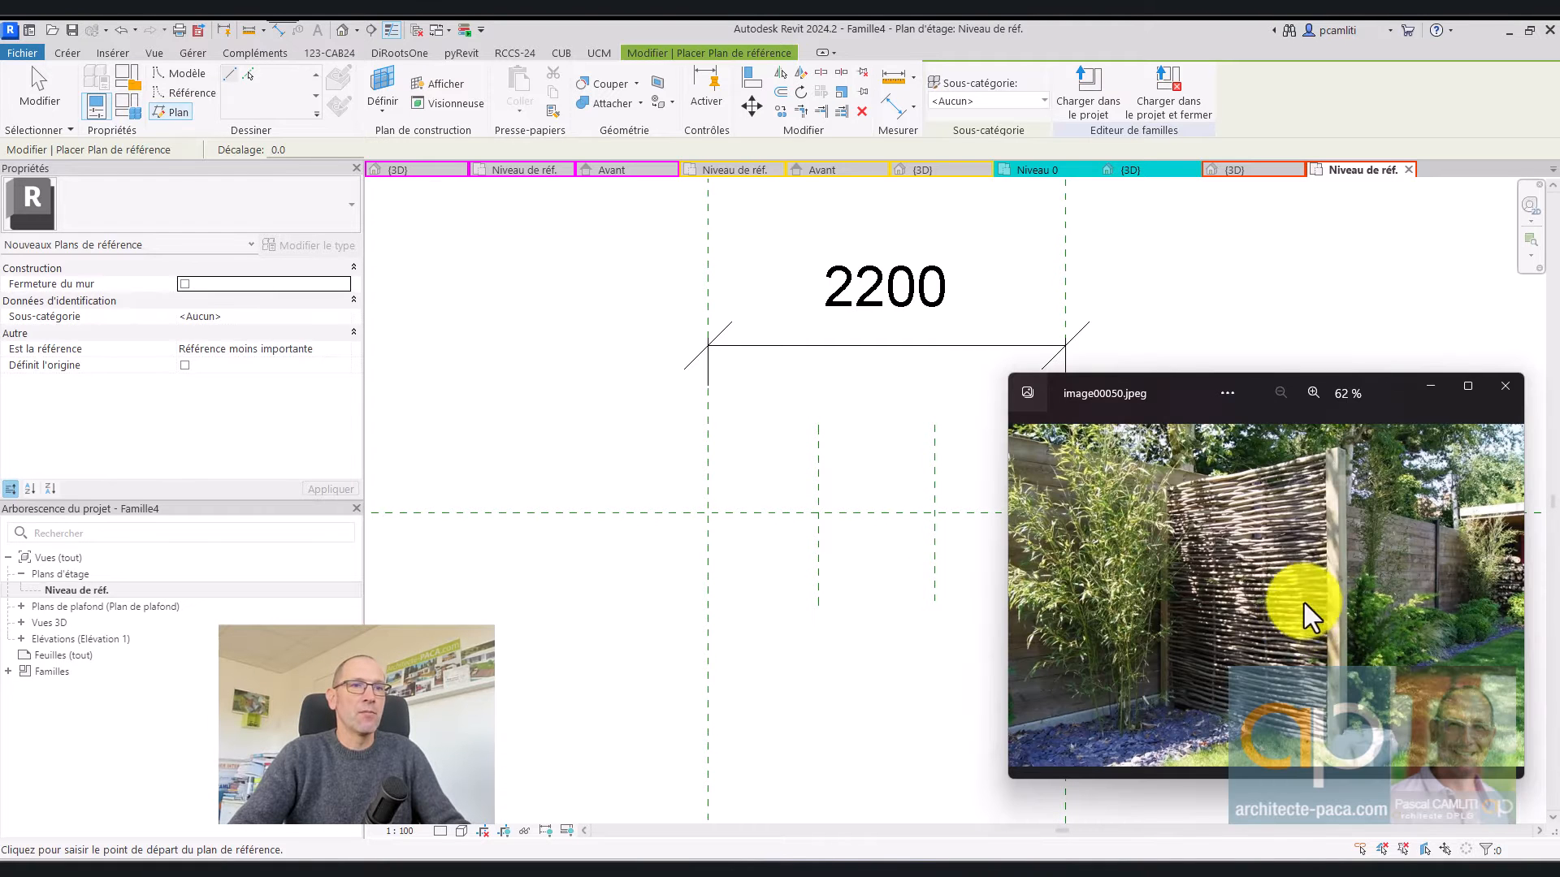
pyautogui.scroll(5, 1289, 559)
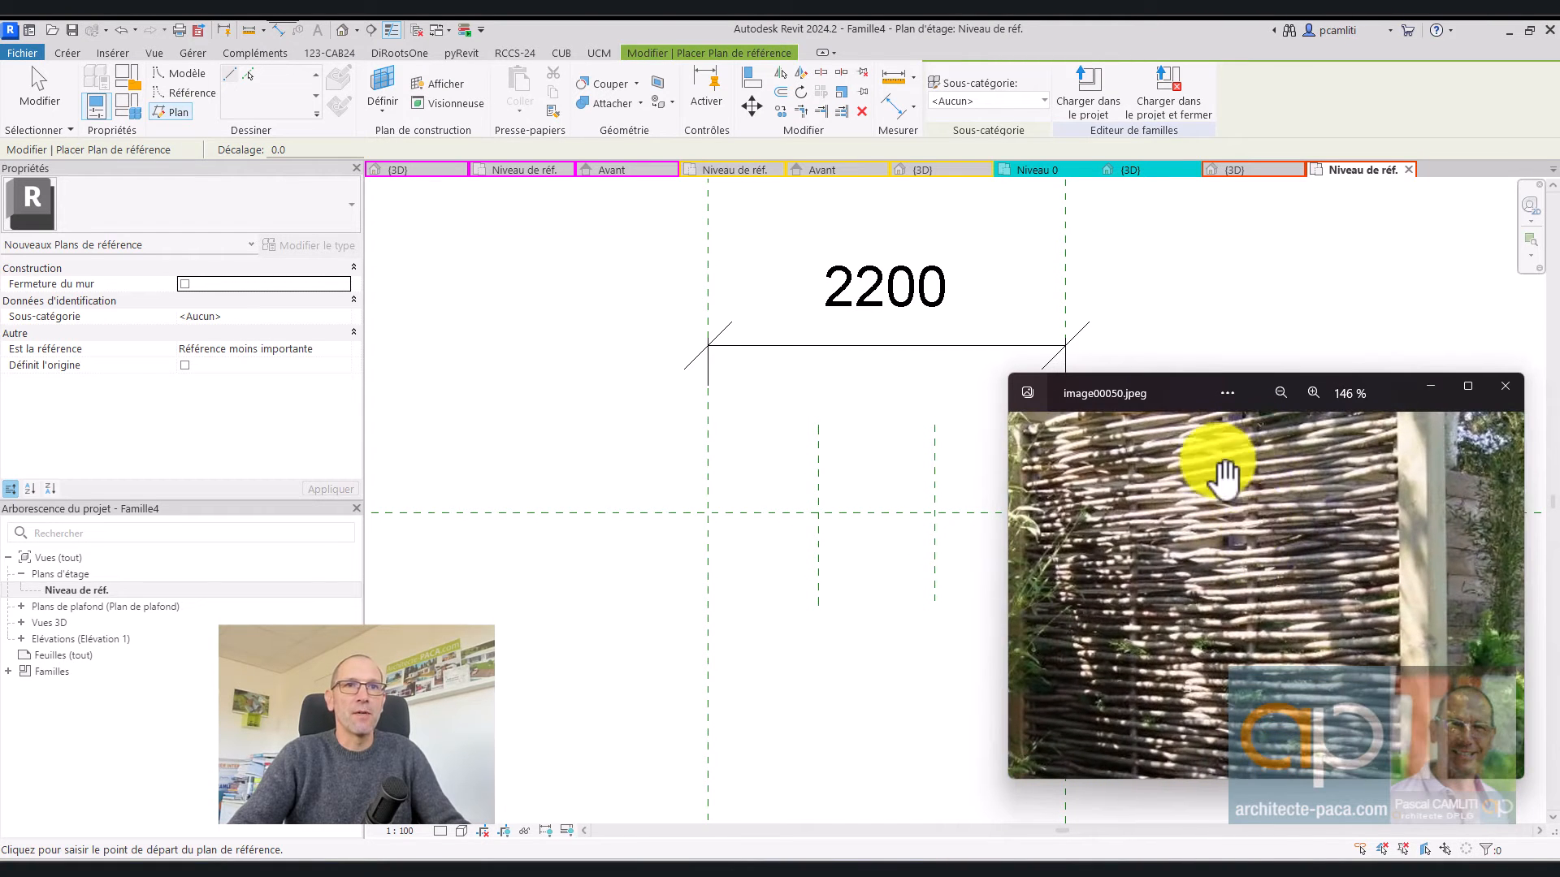
pyautogui.scroll(-5, 1133, 520)
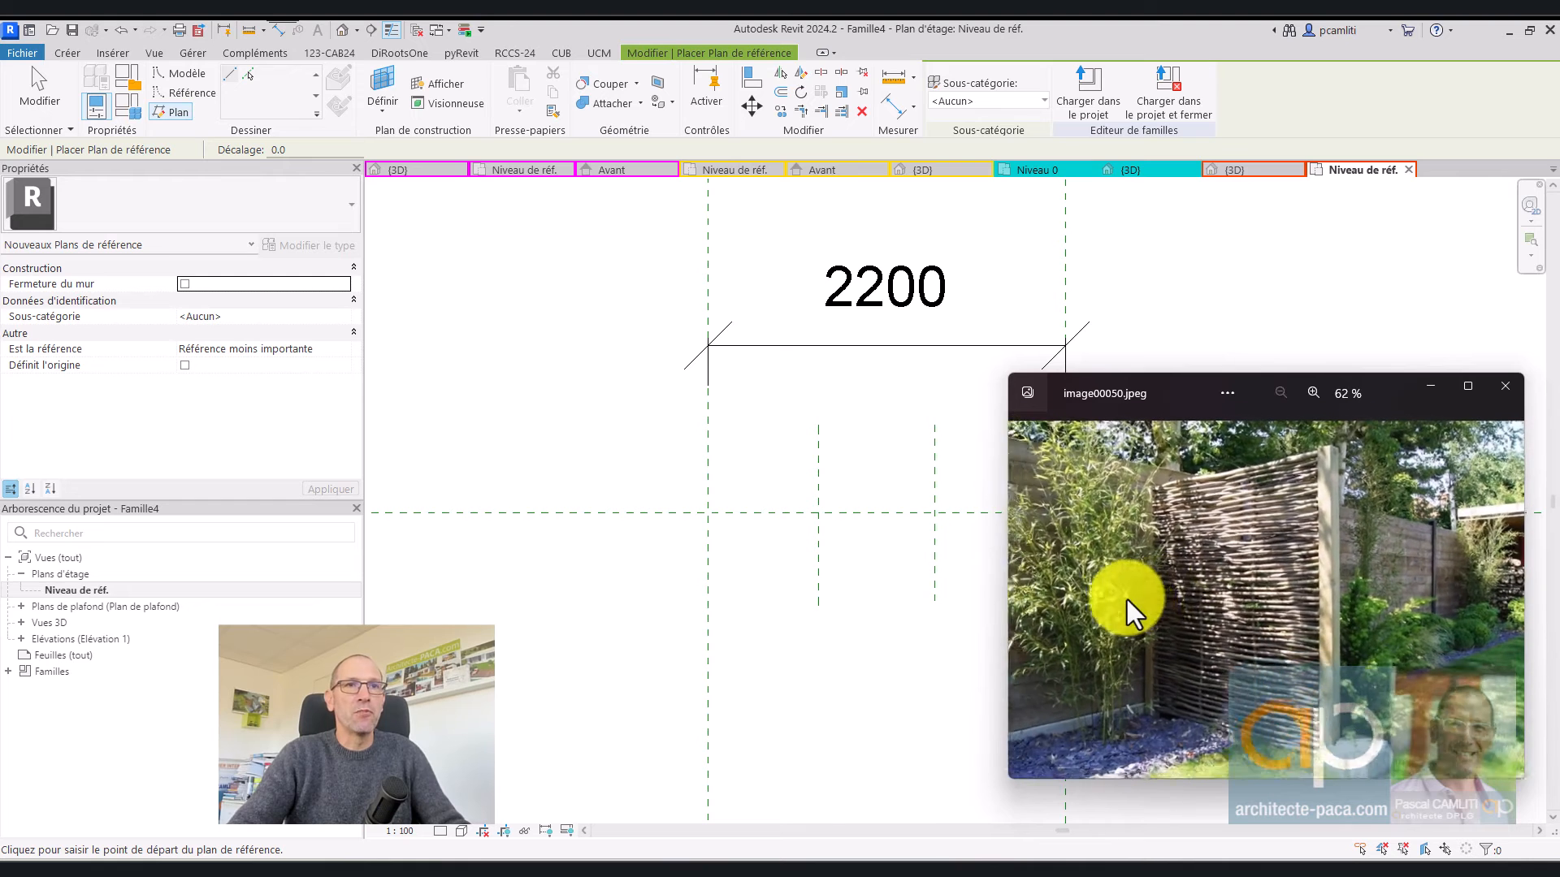
pyautogui.click(1432, 389)
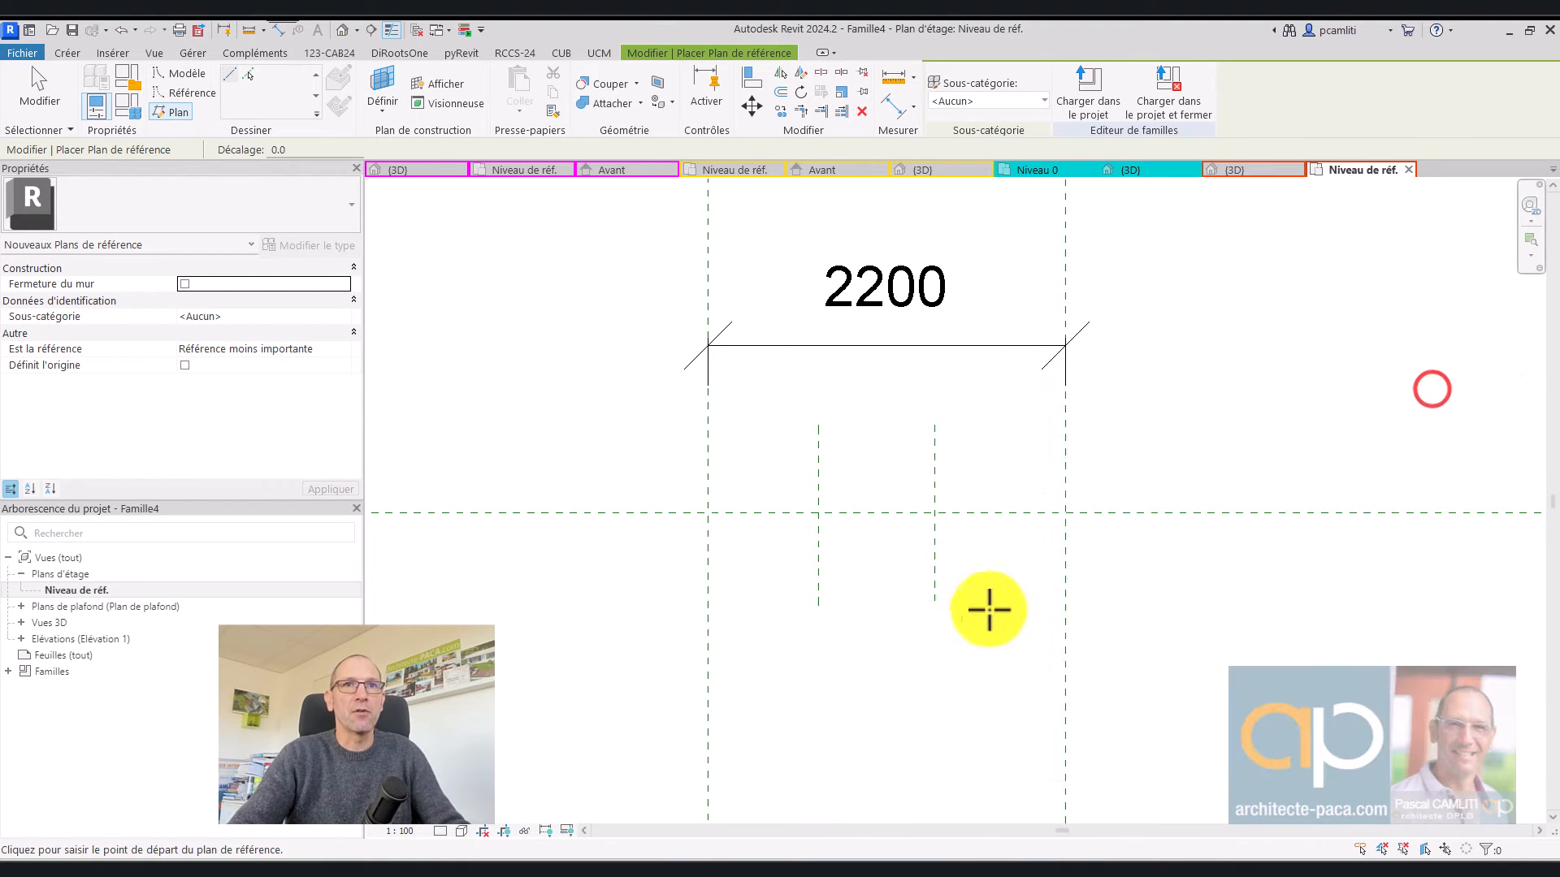
# Add a continuous aligned dimension from the central vertical plane through the two intermediate reference planes
pyautogui.click(893, 104)
pyautogui.click(708, 566)
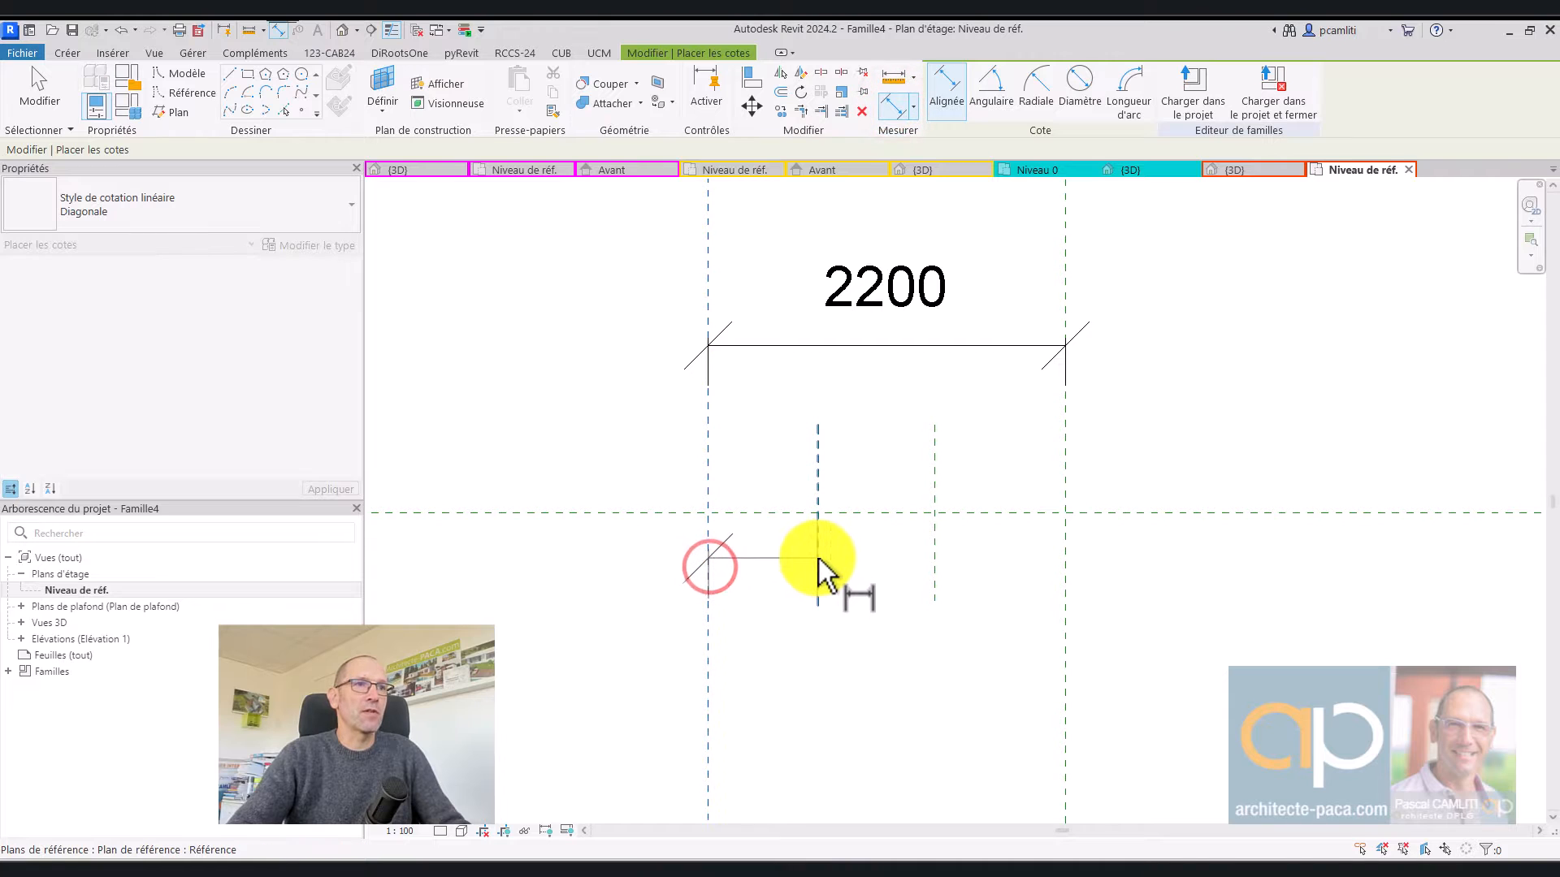
pyautogui.click(818, 560)
pyautogui.click(934, 568)
pyautogui.click(917, 574)
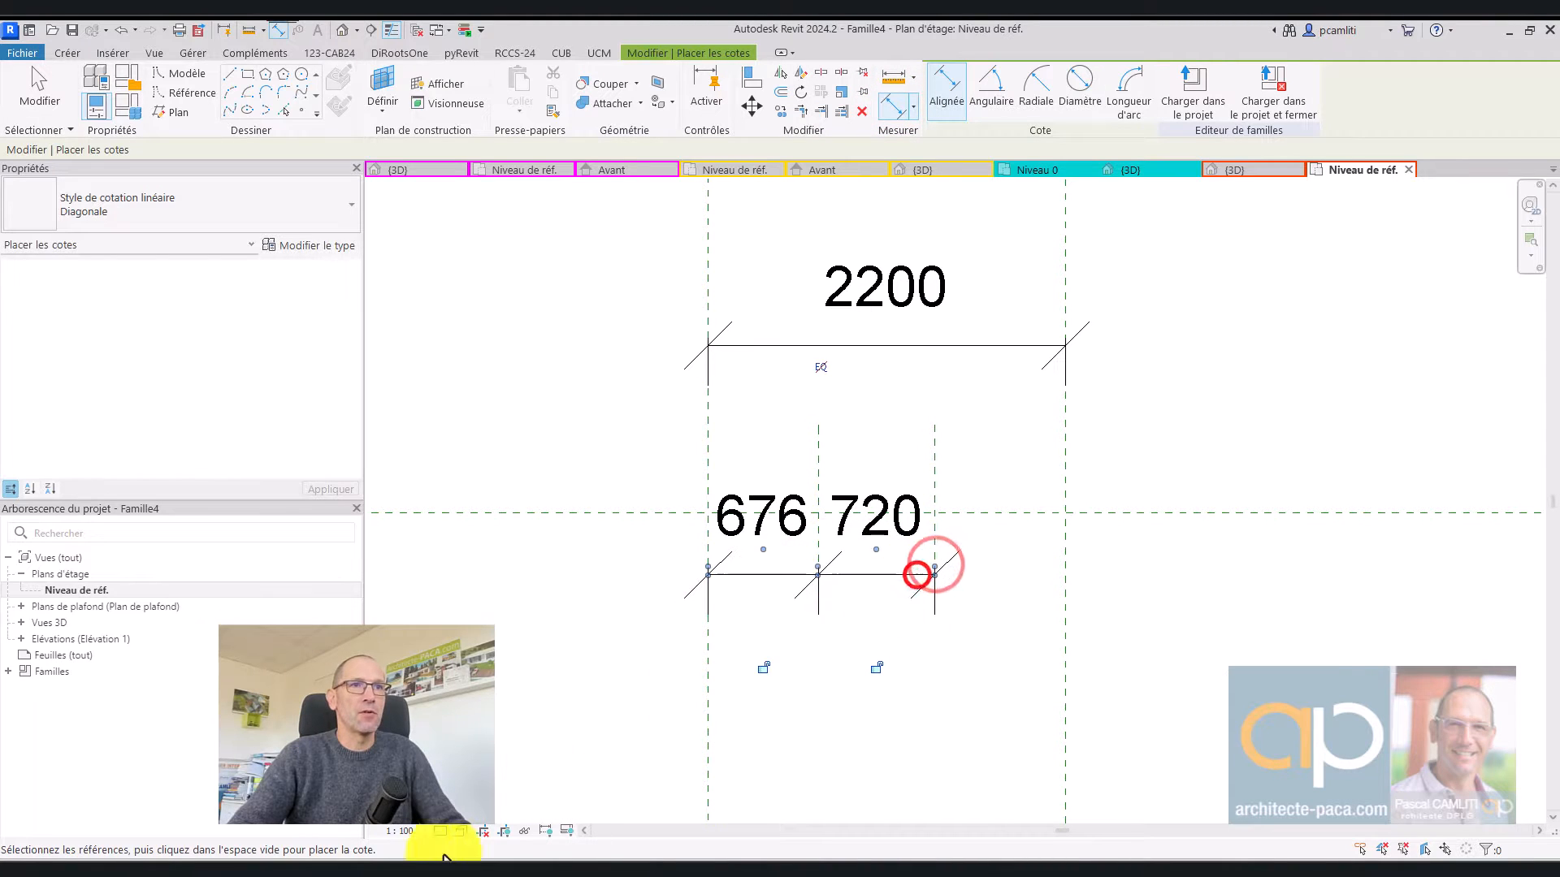
# Set the floor plan's view scale to 1:25
pyautogui.click(405, 831)
pyautogui.click(415, 687)
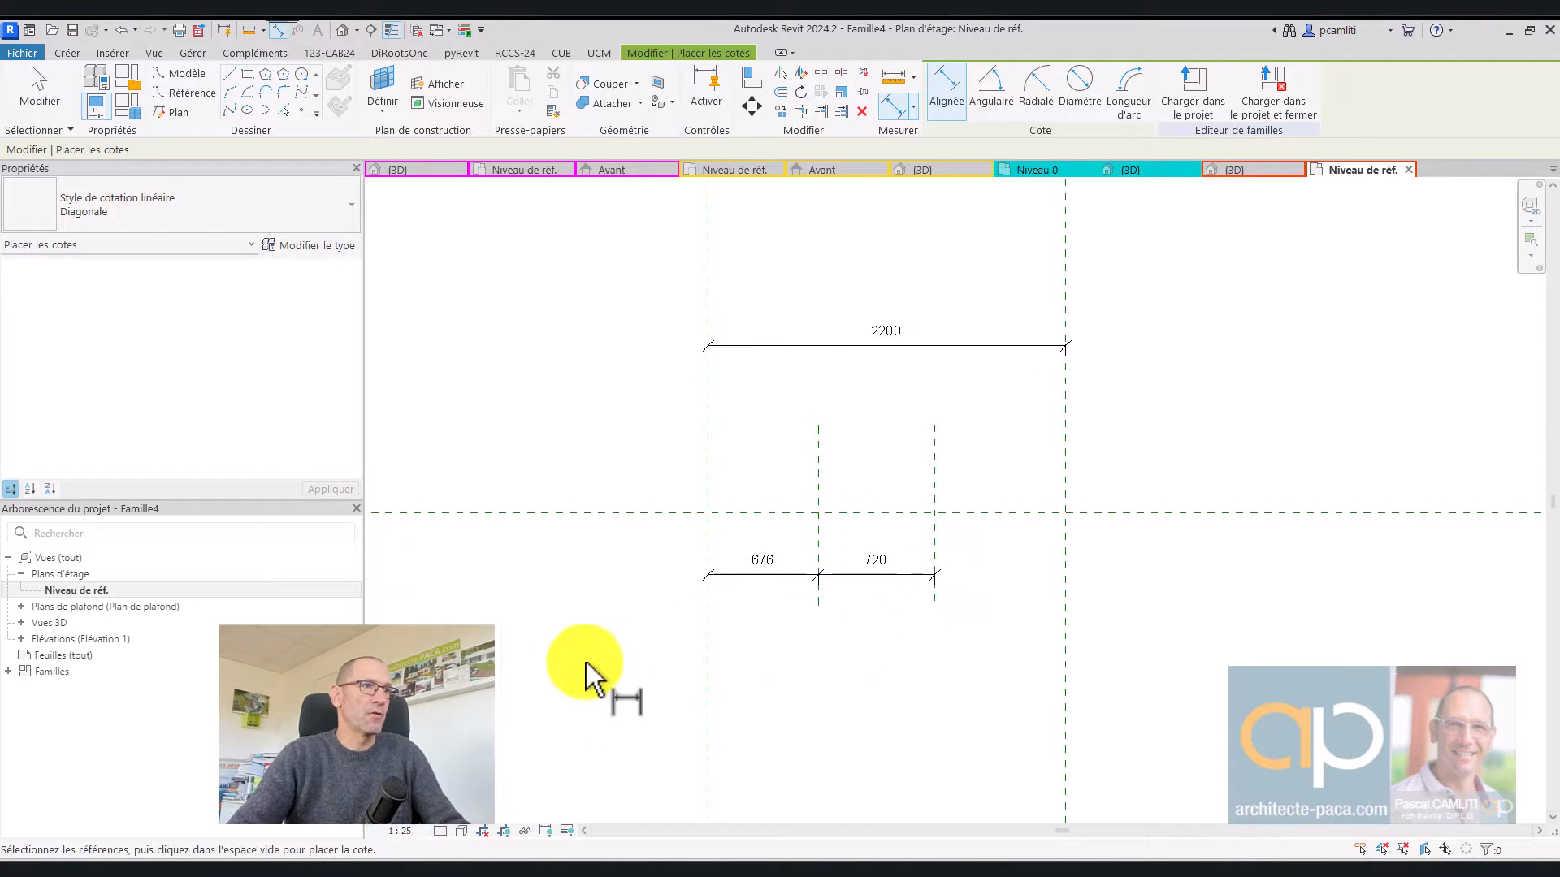
pyautogui.scroll(2, 821, 572)
pyautogui.press('Escape')
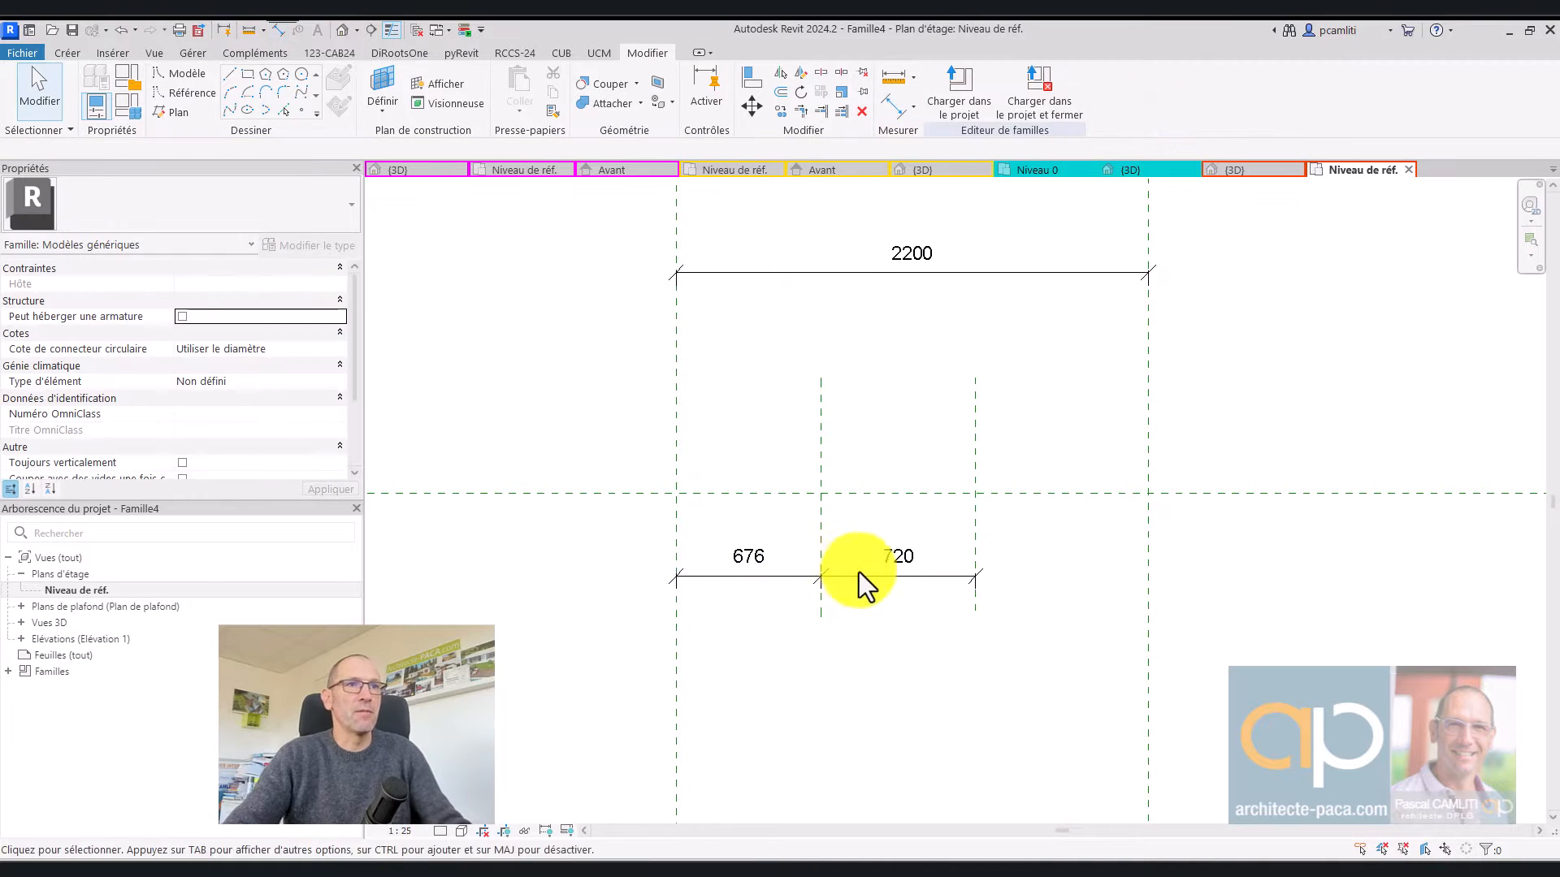
pyautogui.moveTo(1034, 337); pyautogui.dragTo(1015, 382, button='middle')
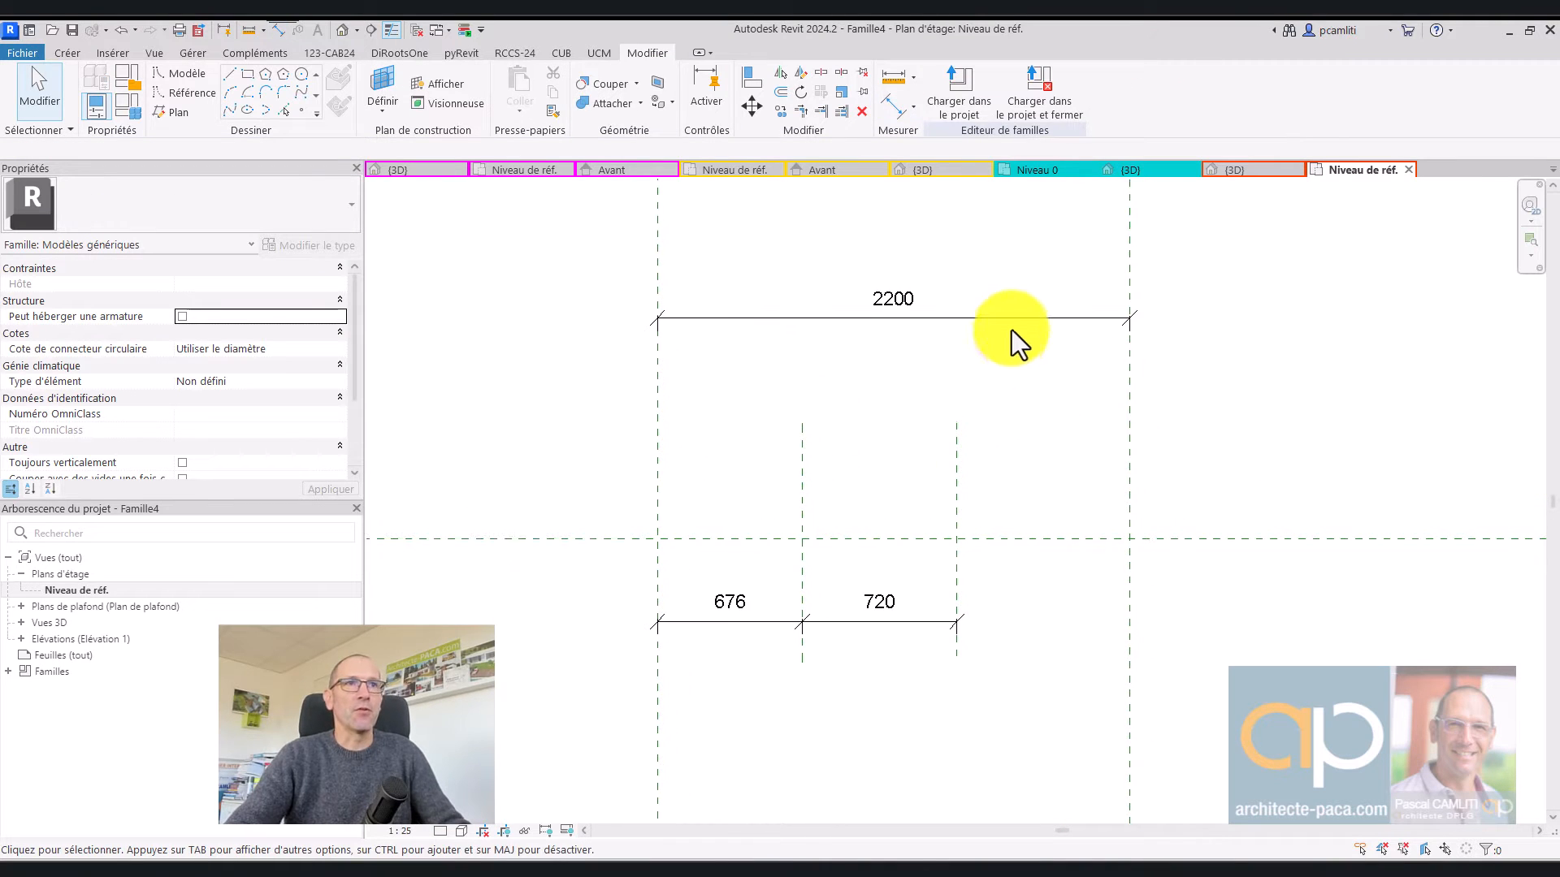
# Reposition the overall dimension slightly lower and place the two-segment dimension chain just beneath it
pyautogui.moveTo(1013, 316); pyautogui.dragTo(1010, 368)
pyautogui.moveTo(909, 620); pyautogui.dragTo(905, 411)
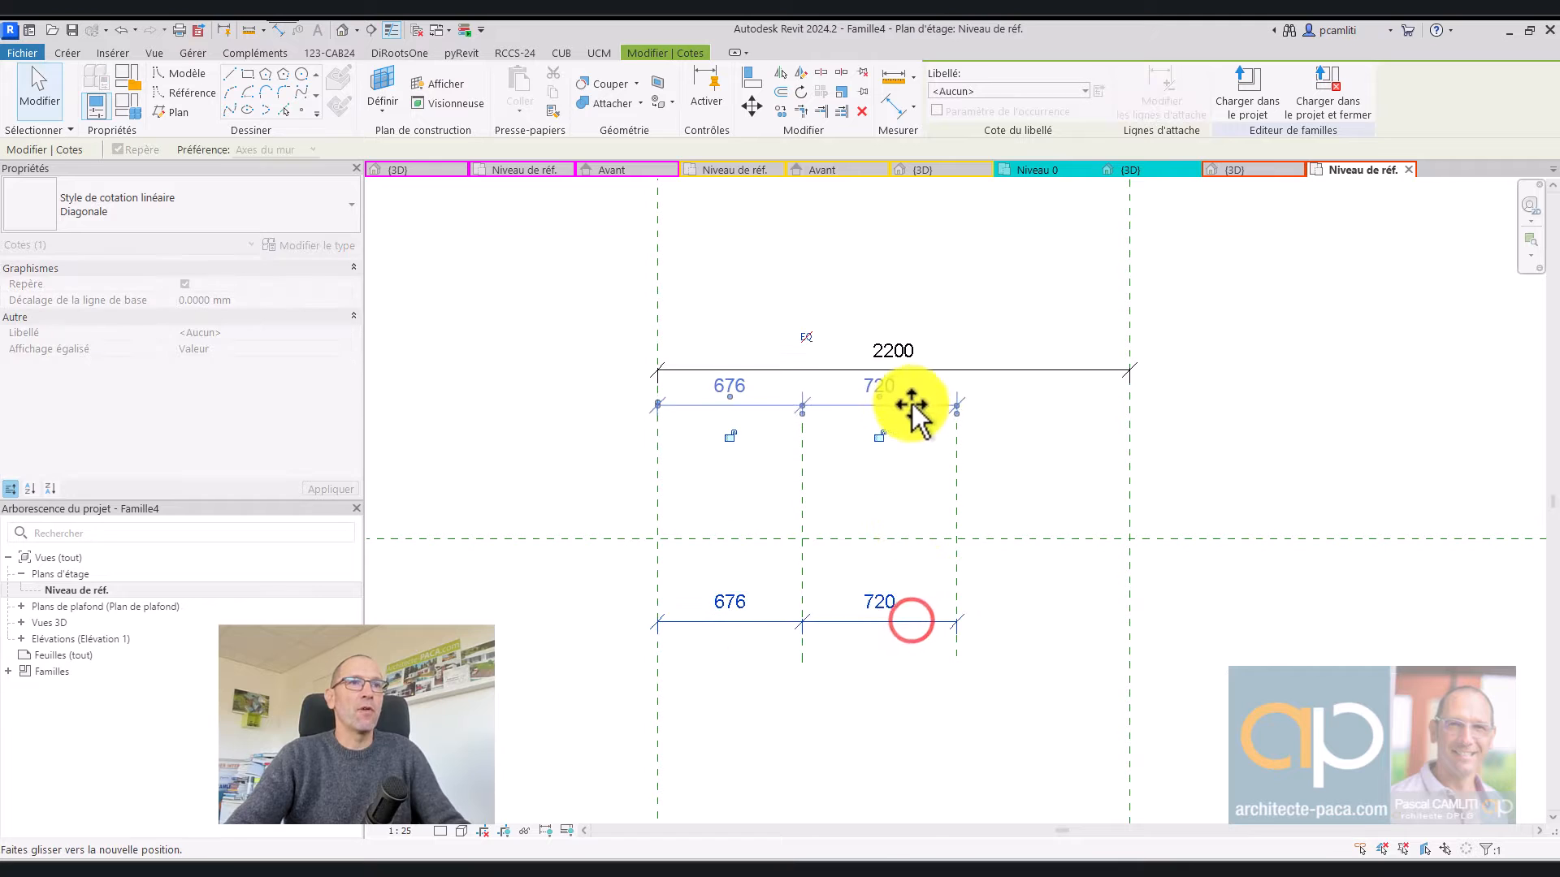
pyautogui.click(1024, 419)
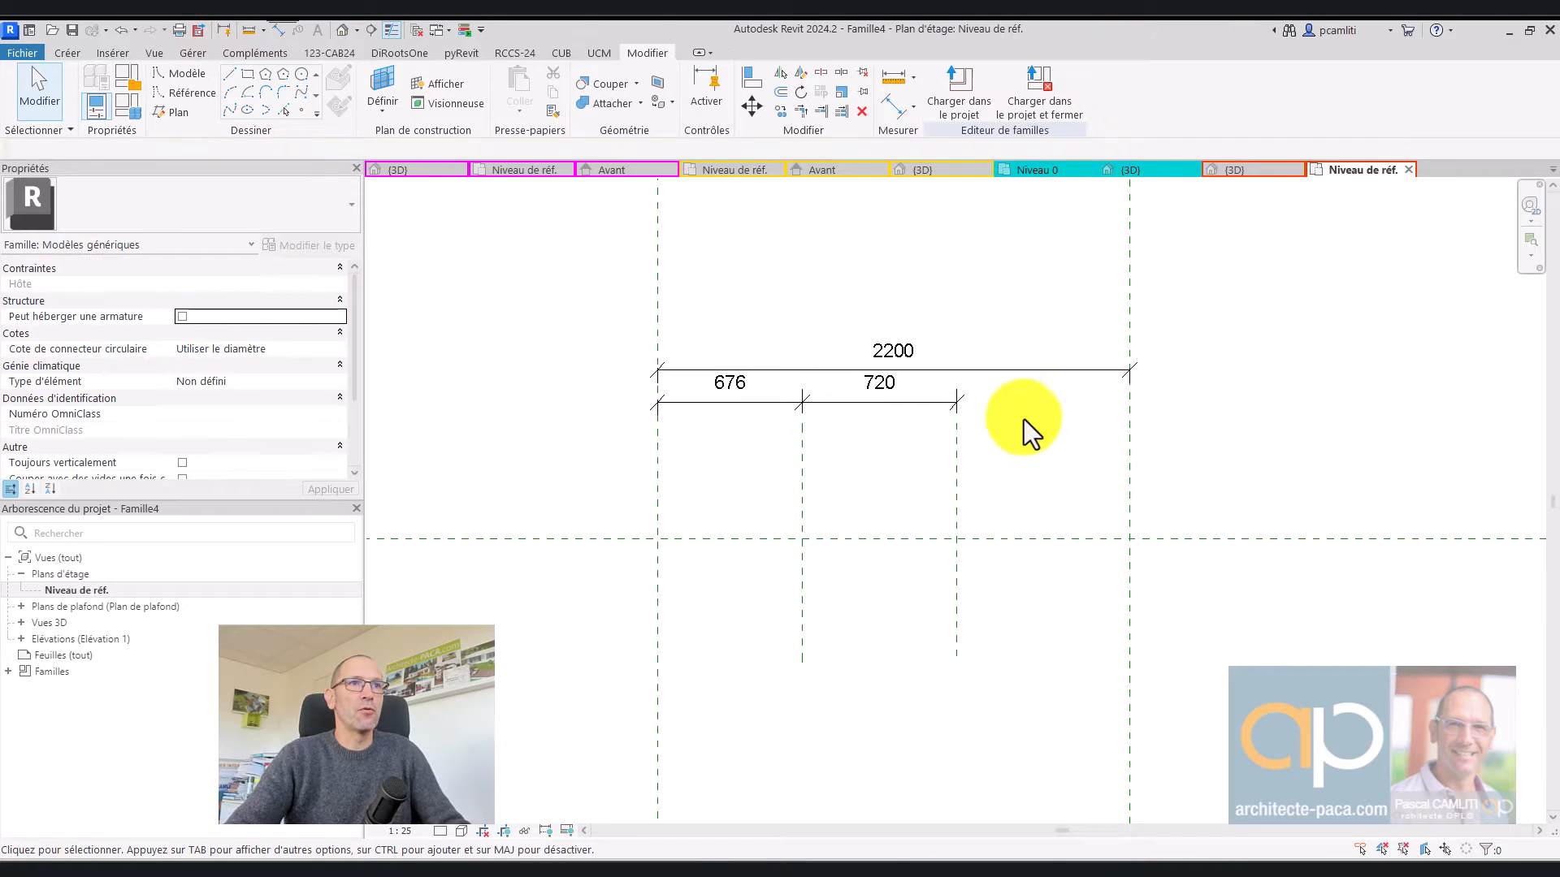
# Label the 2200 mm dimension with a new family type parameter named Longueur_Paravent, grouped under Cotes
pyautogui.click(1077, 375)
pyautogui.click(1066, 93)
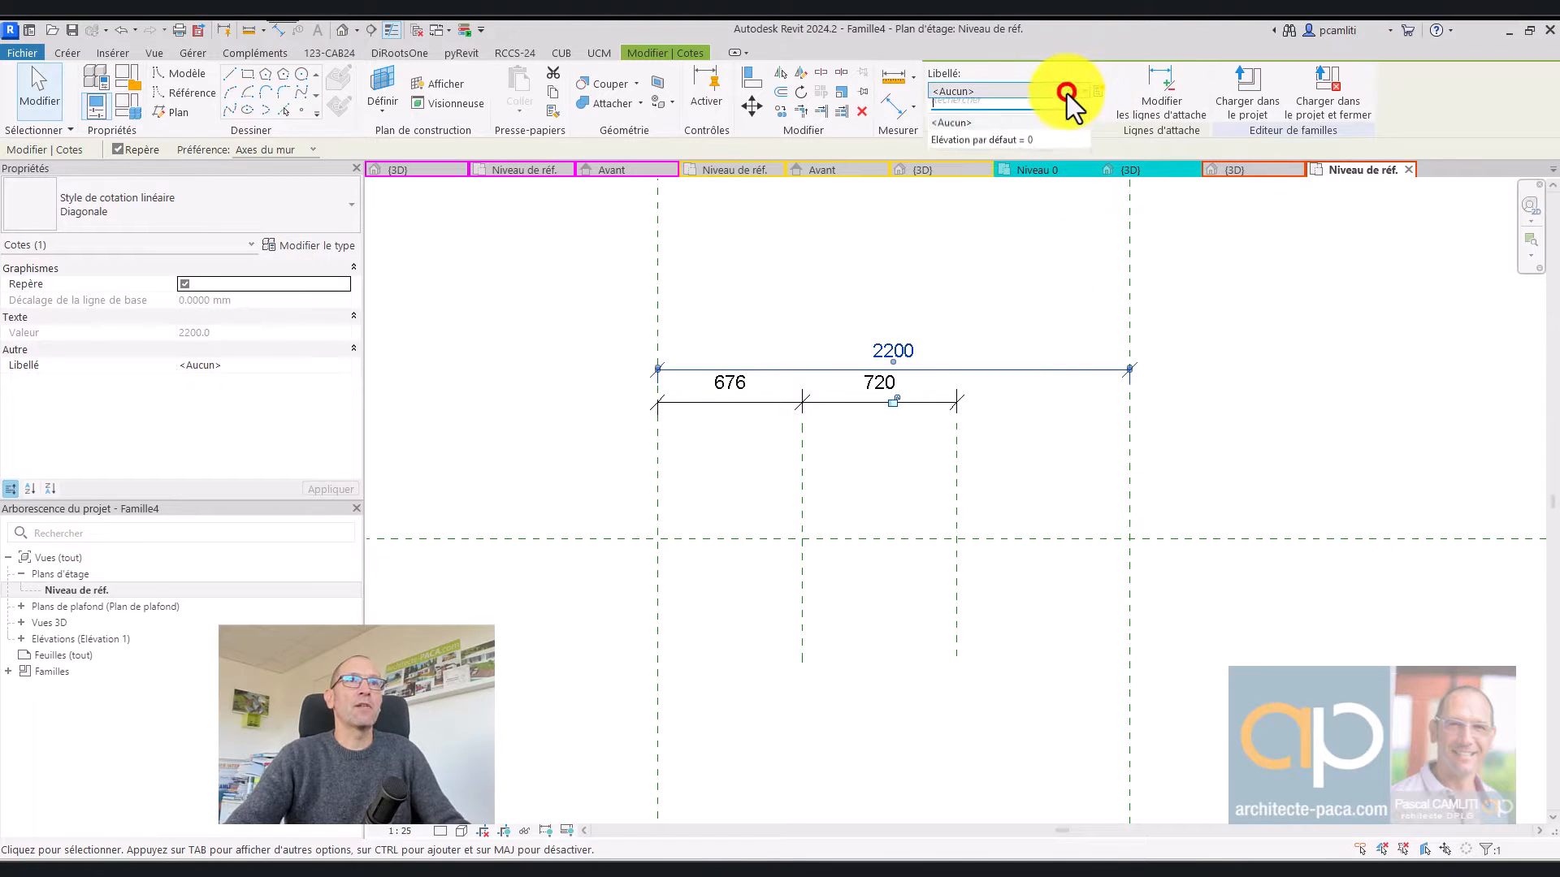
pyautogui.click(1098, 91)
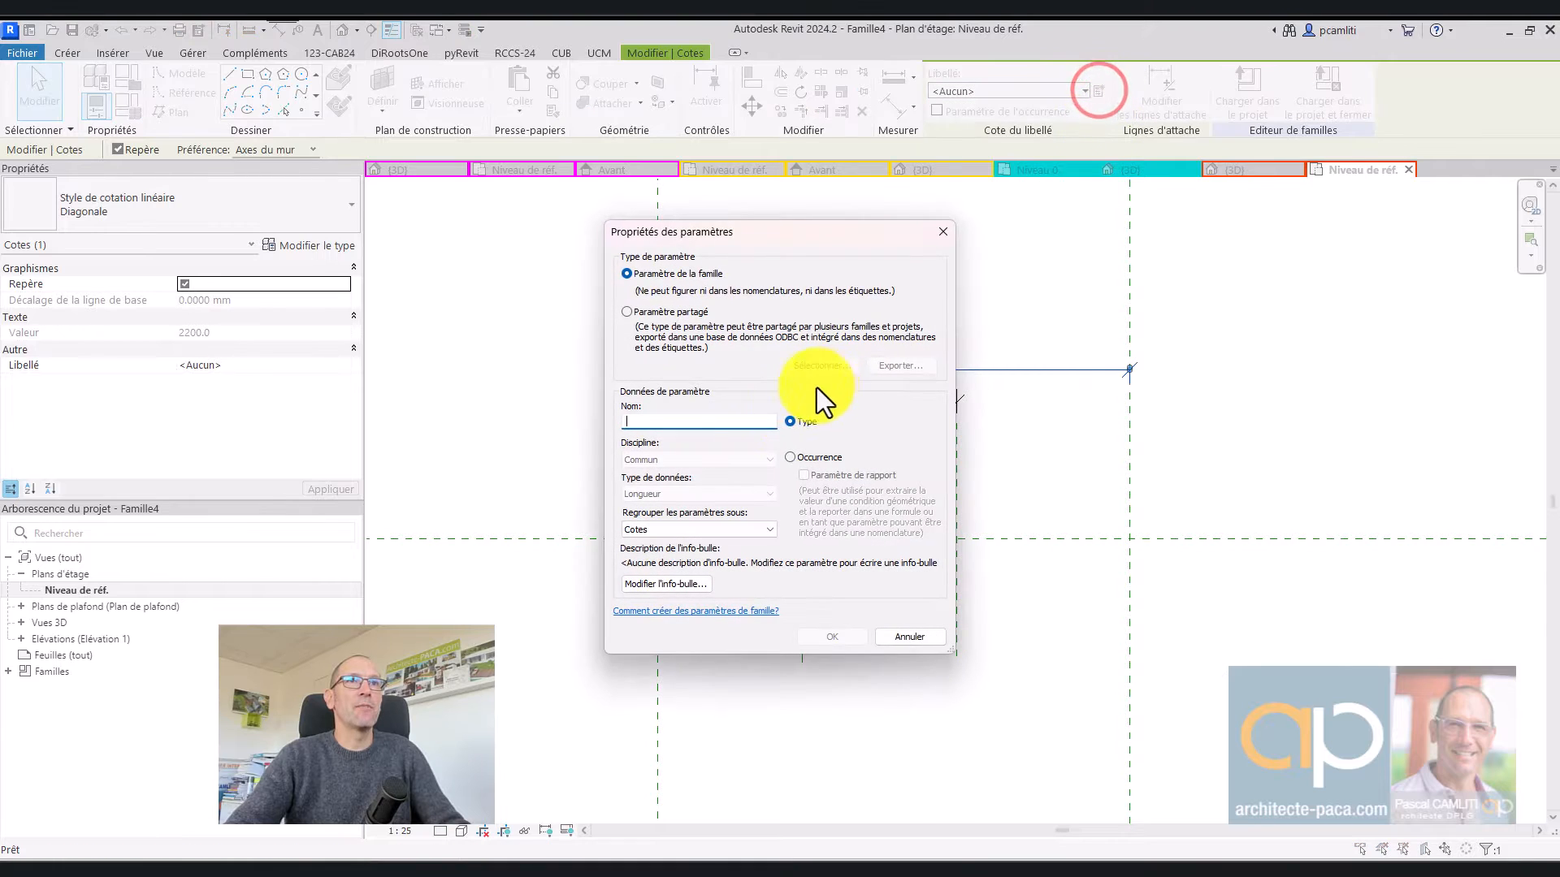
pyautogui.write('Longue')
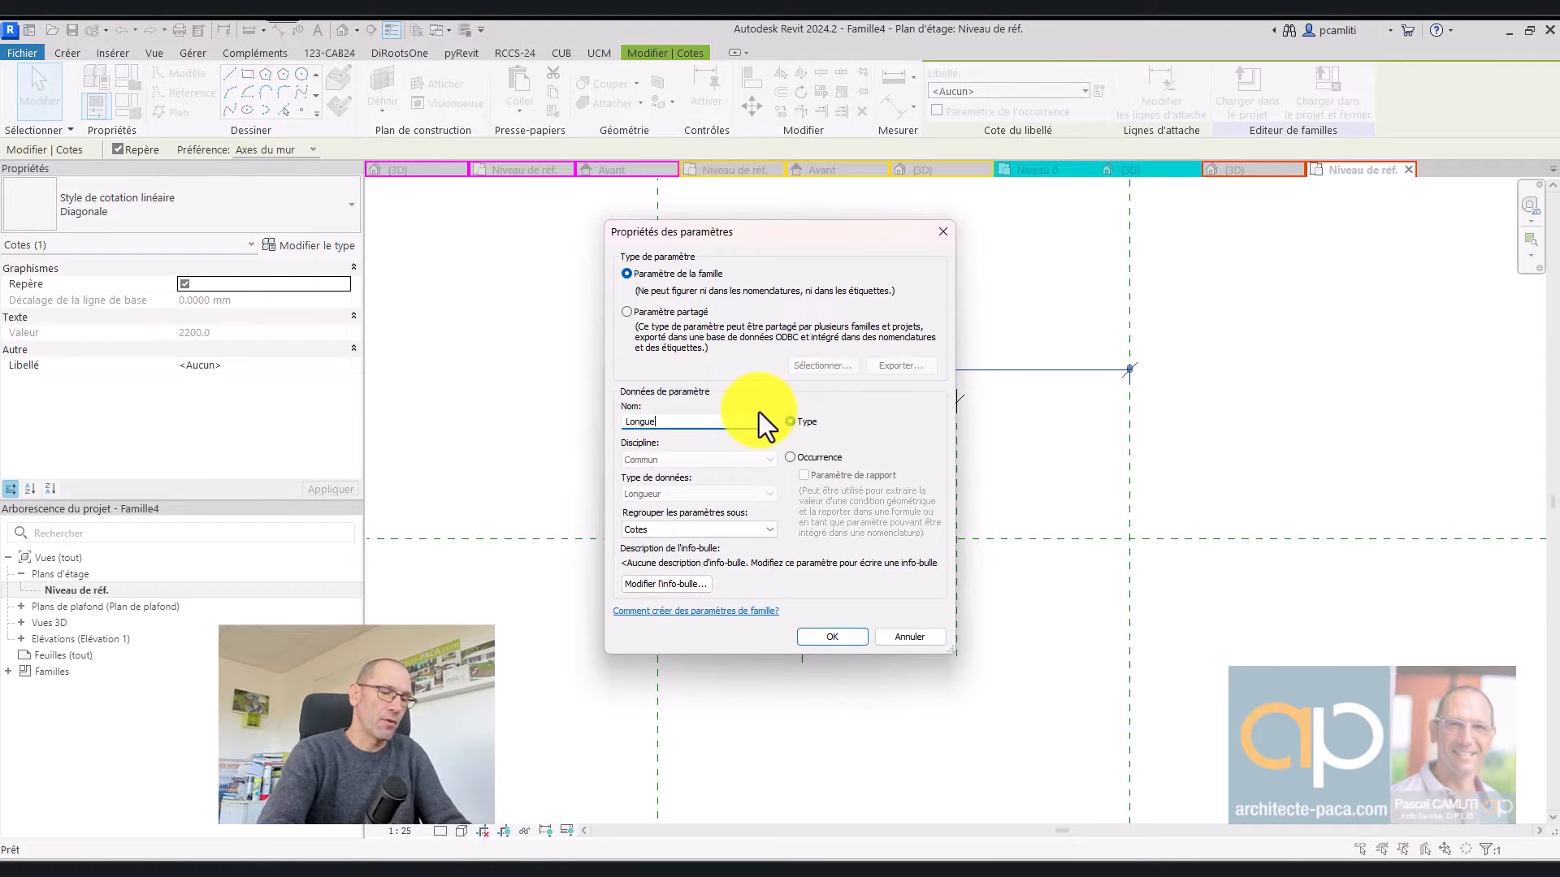
pyautogui.write('ur_P')
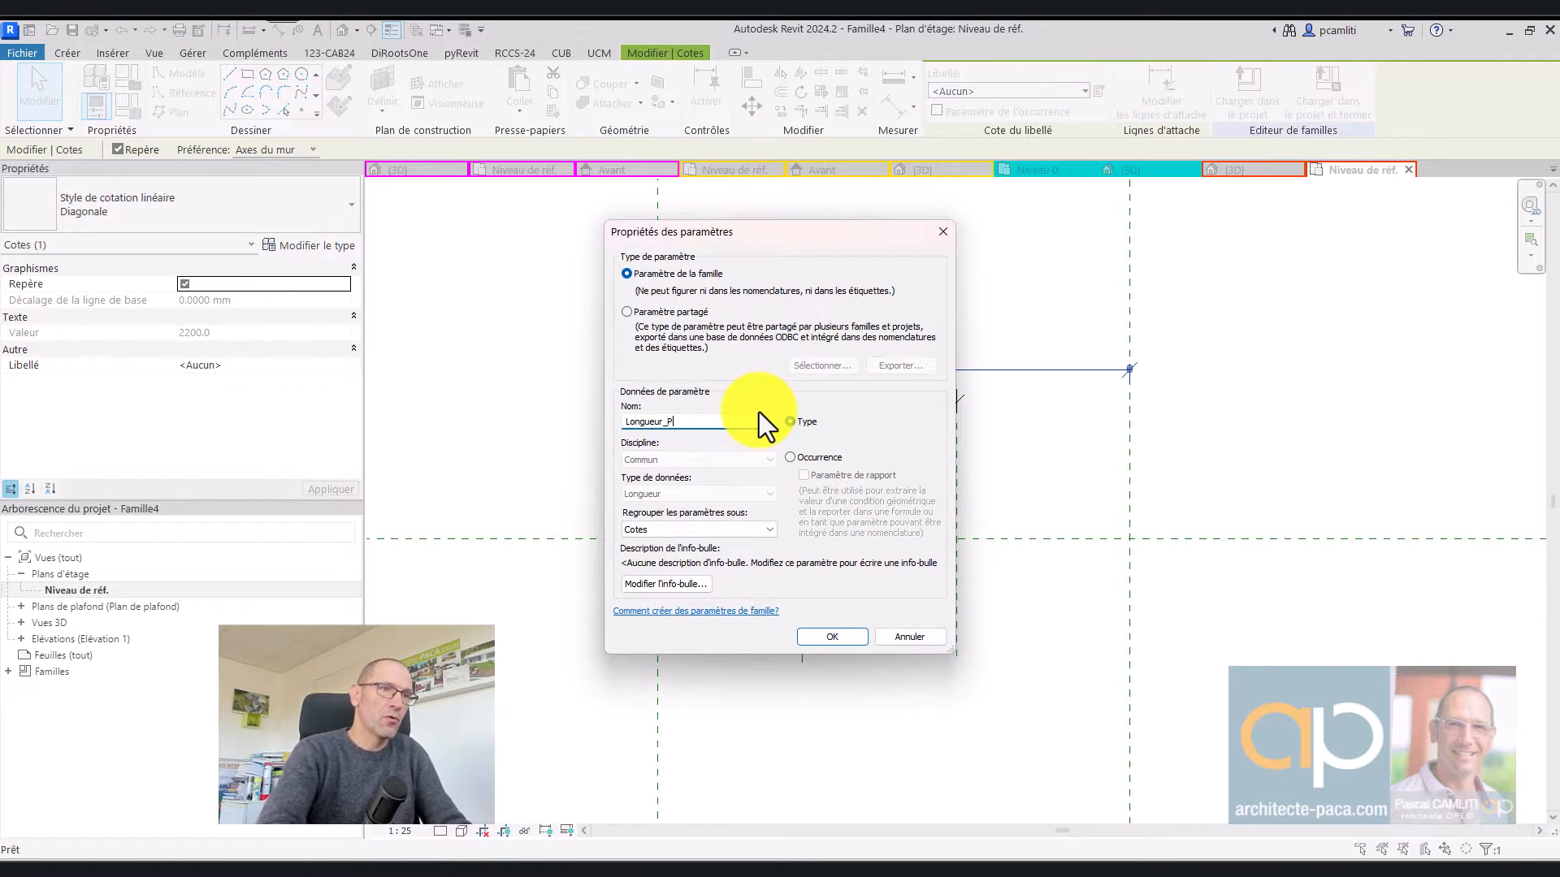
pyautogui.write('aravent')
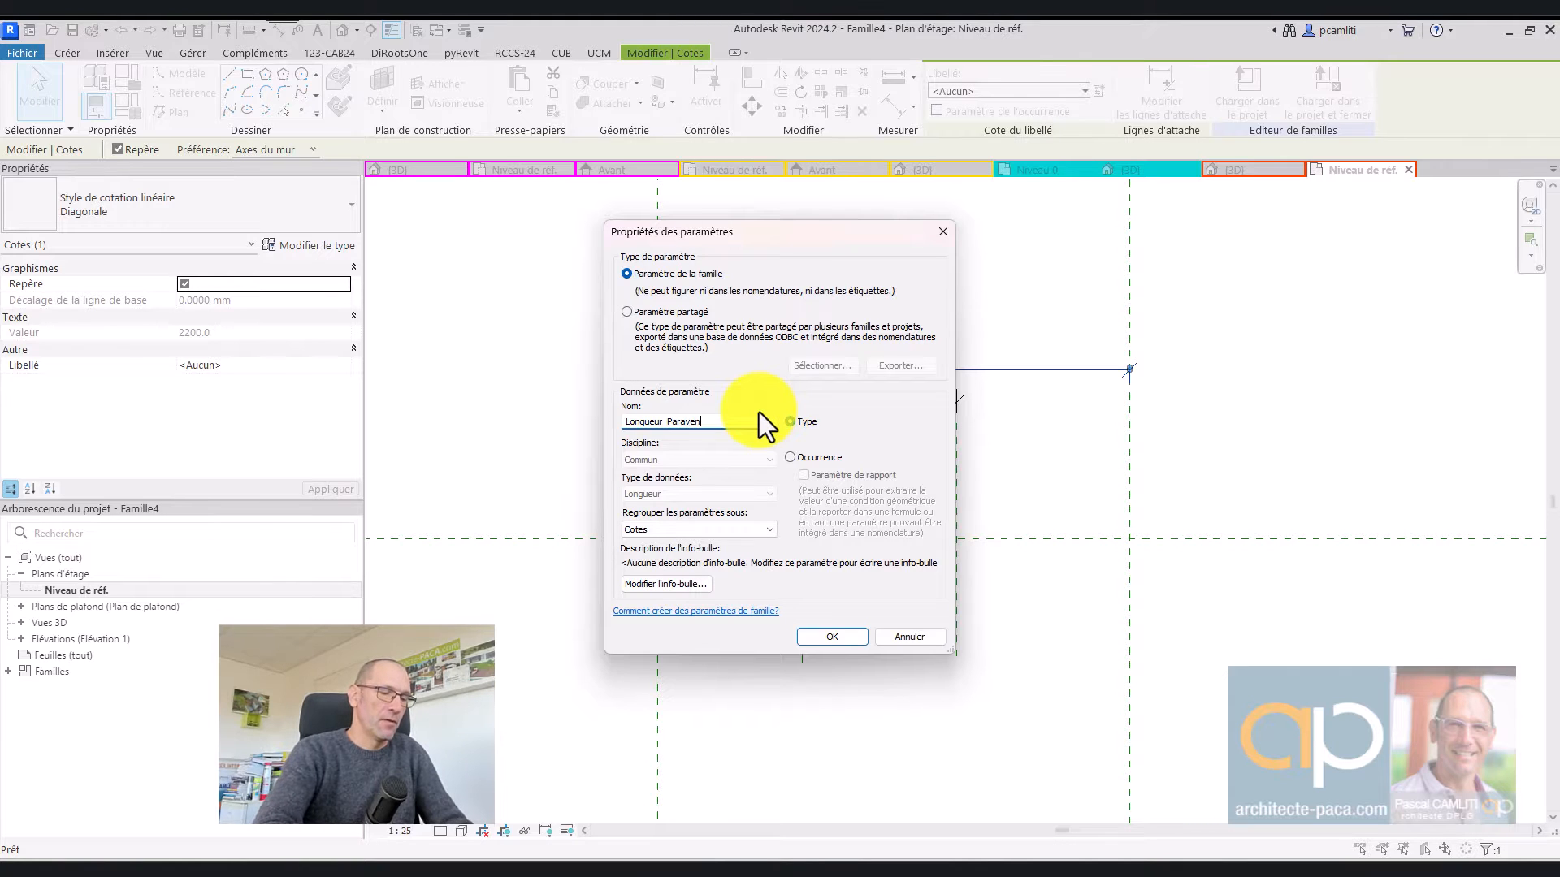
pyautogui.press('Return')
# Create a family type parameter named Tiers with data type Longueur, grouped under Cotes
pyautogui.click(830, 400)
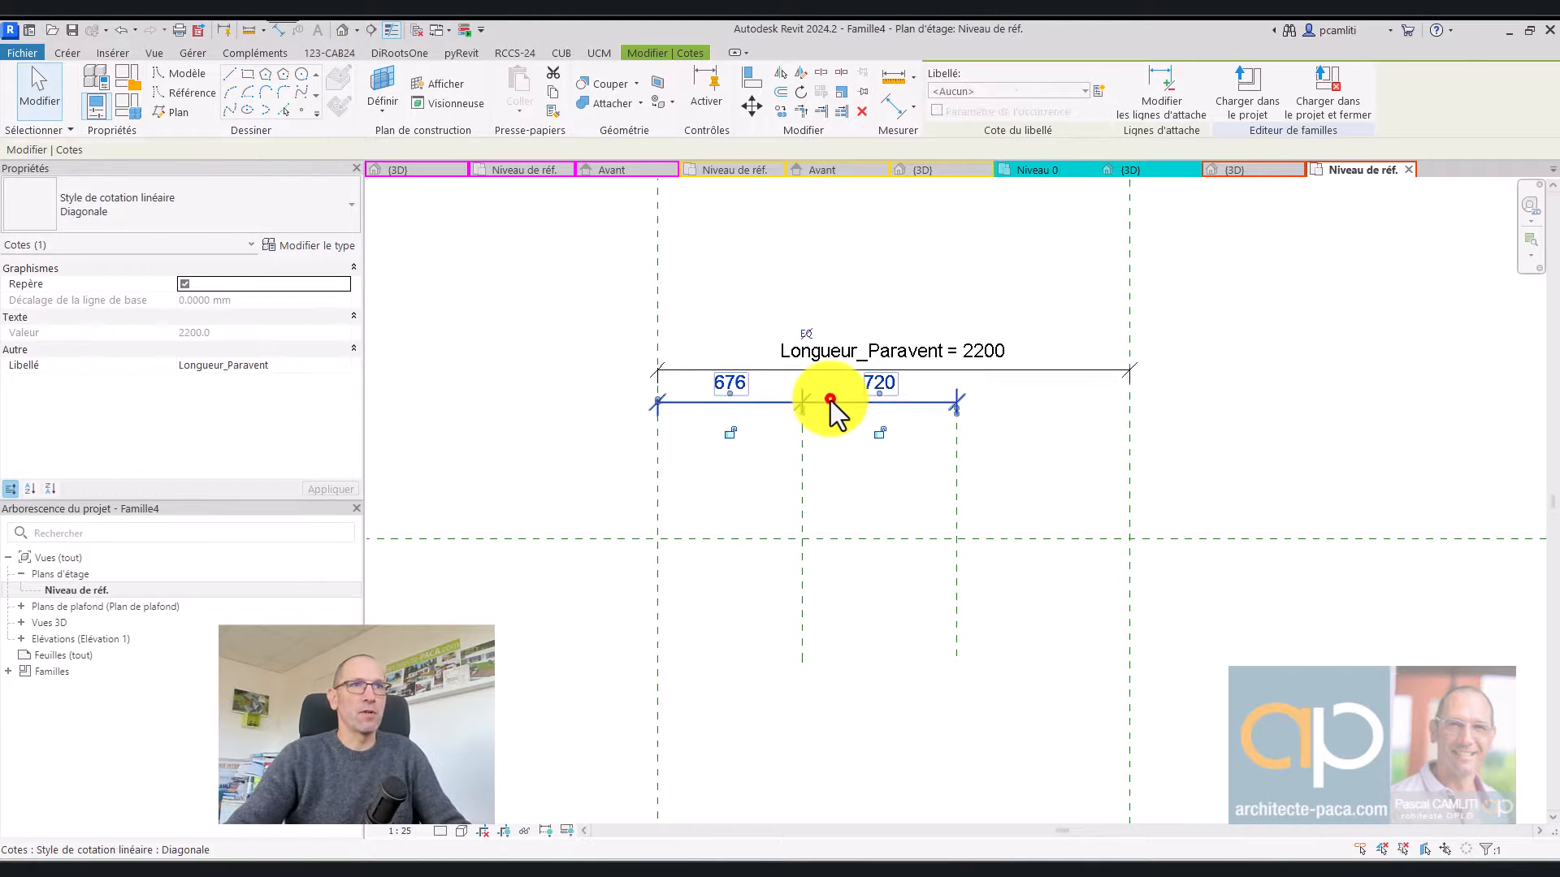
pyautogui.click(130, 113)
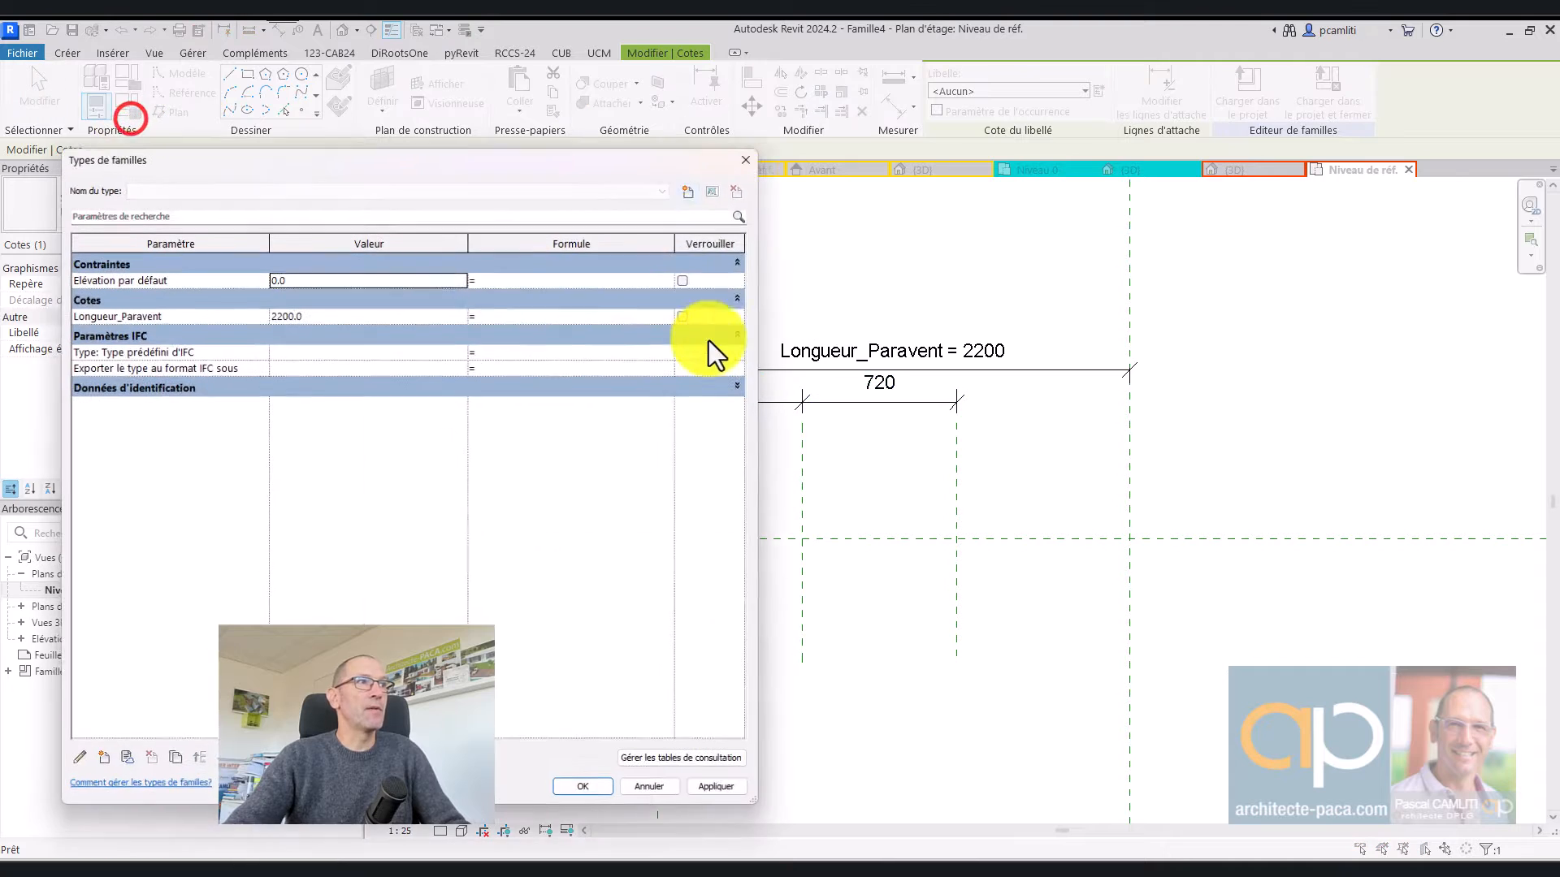
pyautogui.moveTo(650, 156); pyautogui.dragTo(1113, 122)
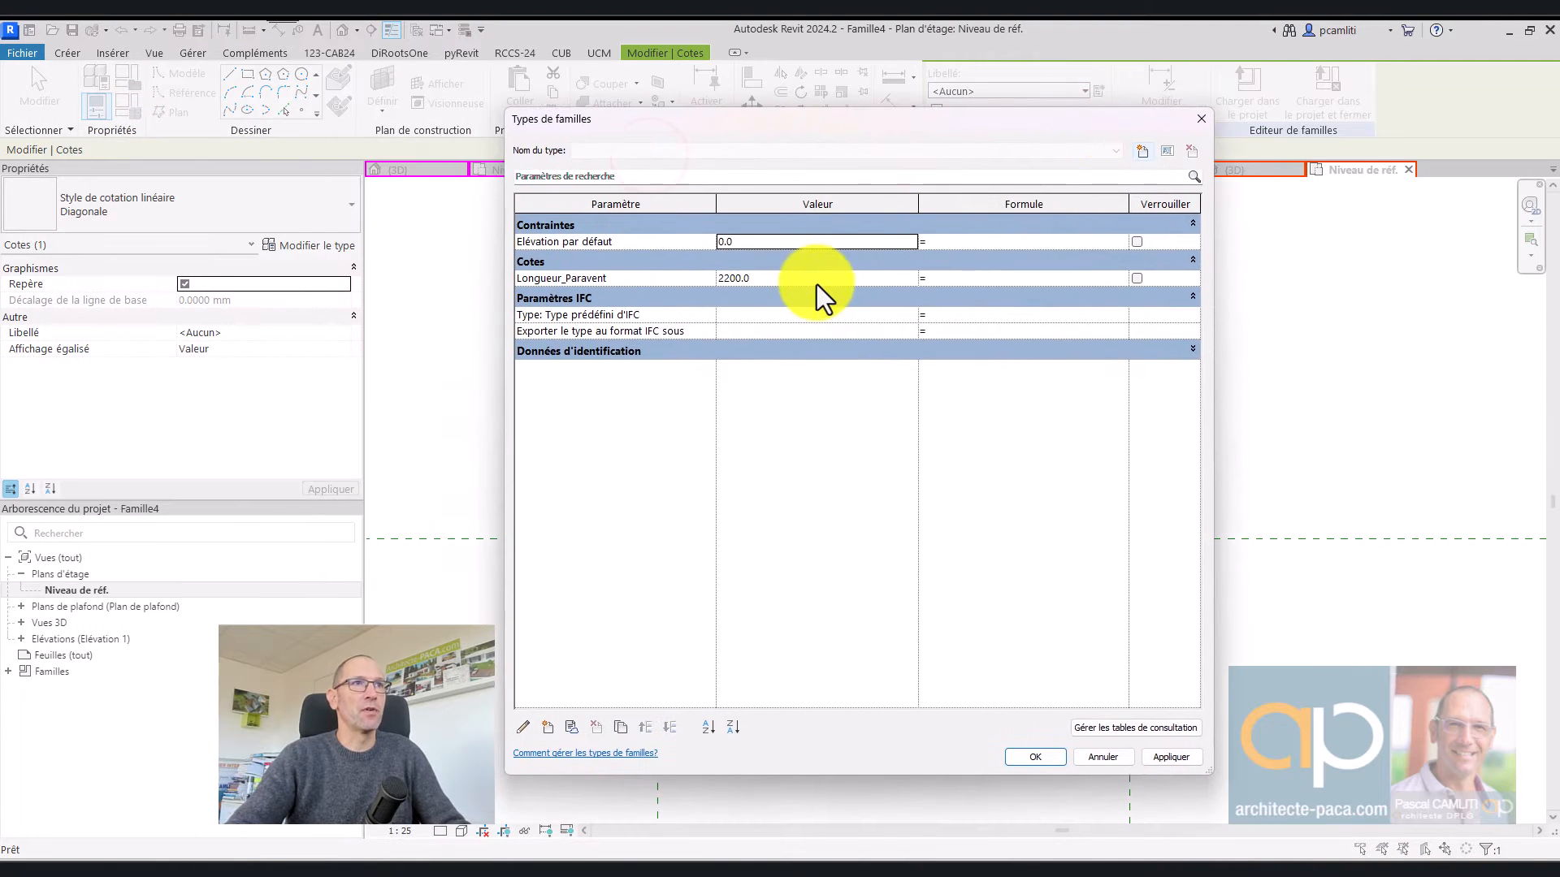
pyautogui.click(550, 723)
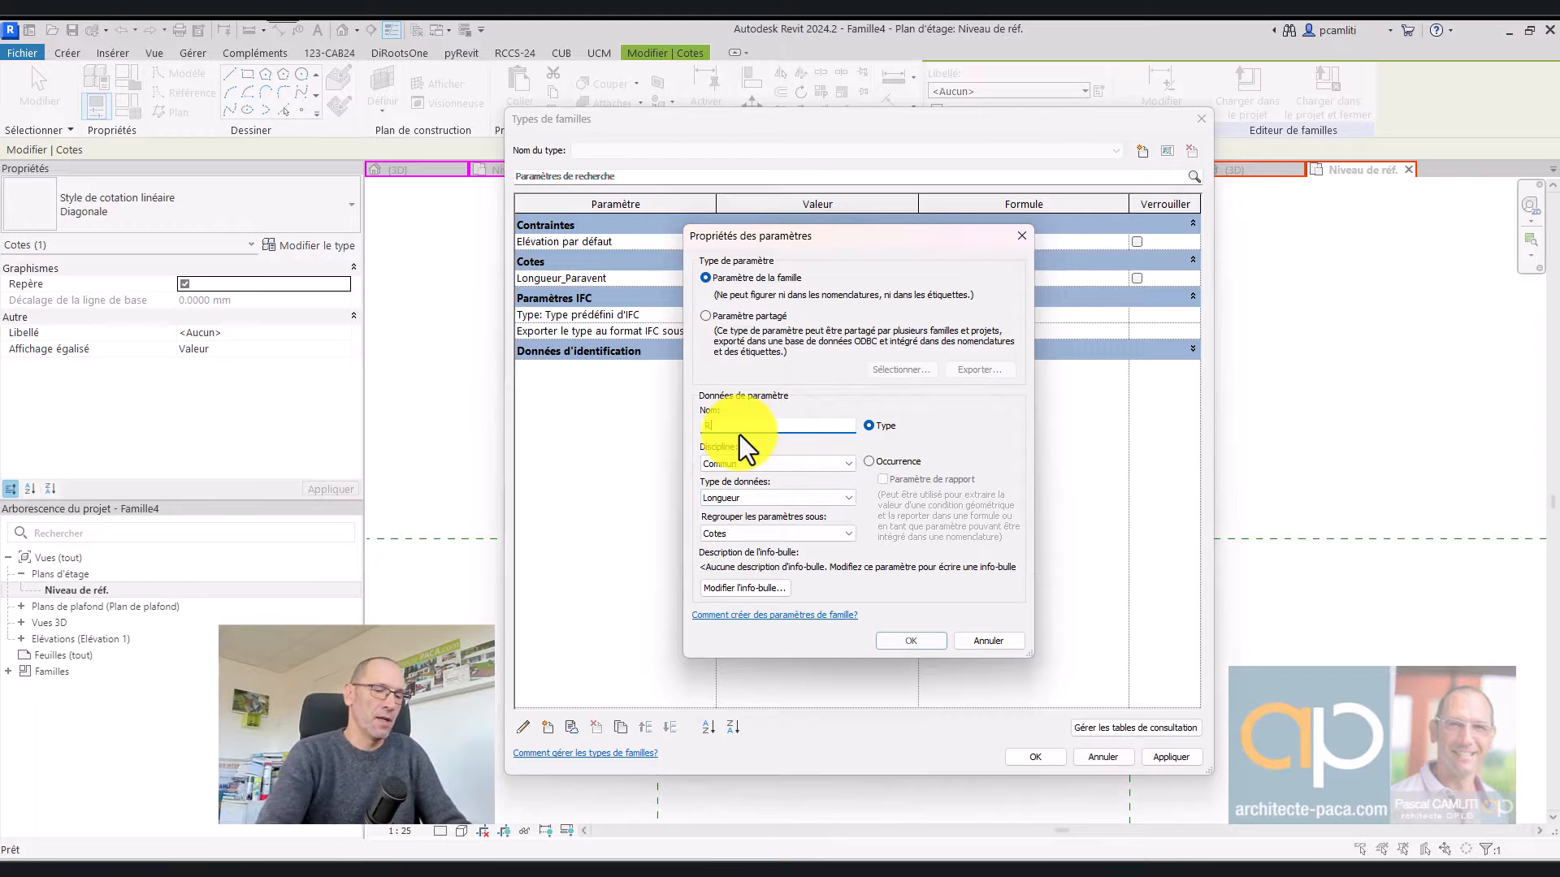
pyautogui.write('Tiers')
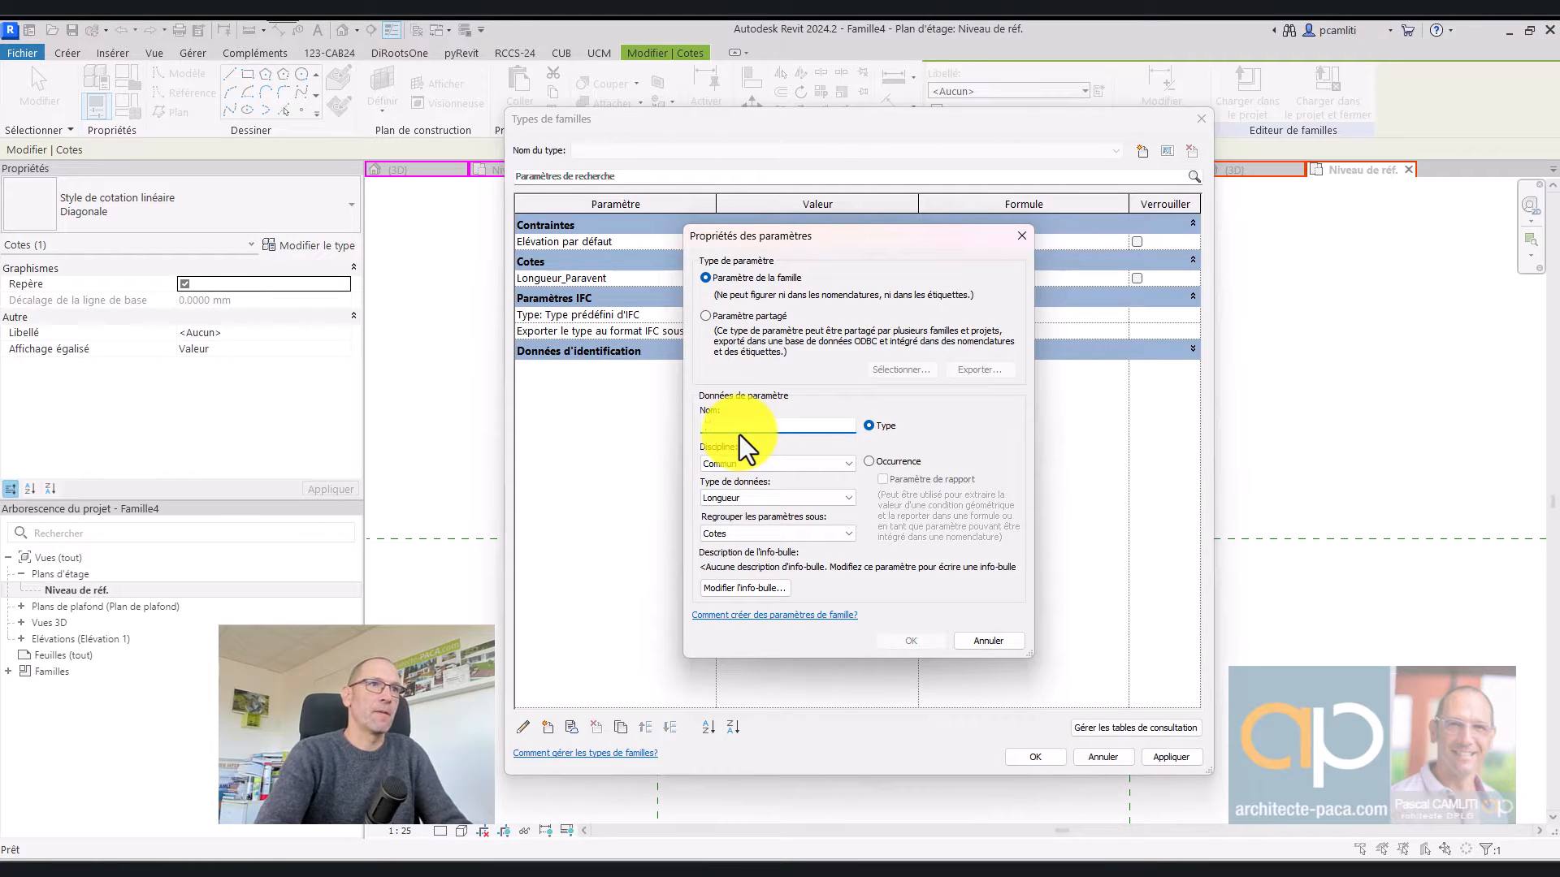
pyautogui.press('Return')
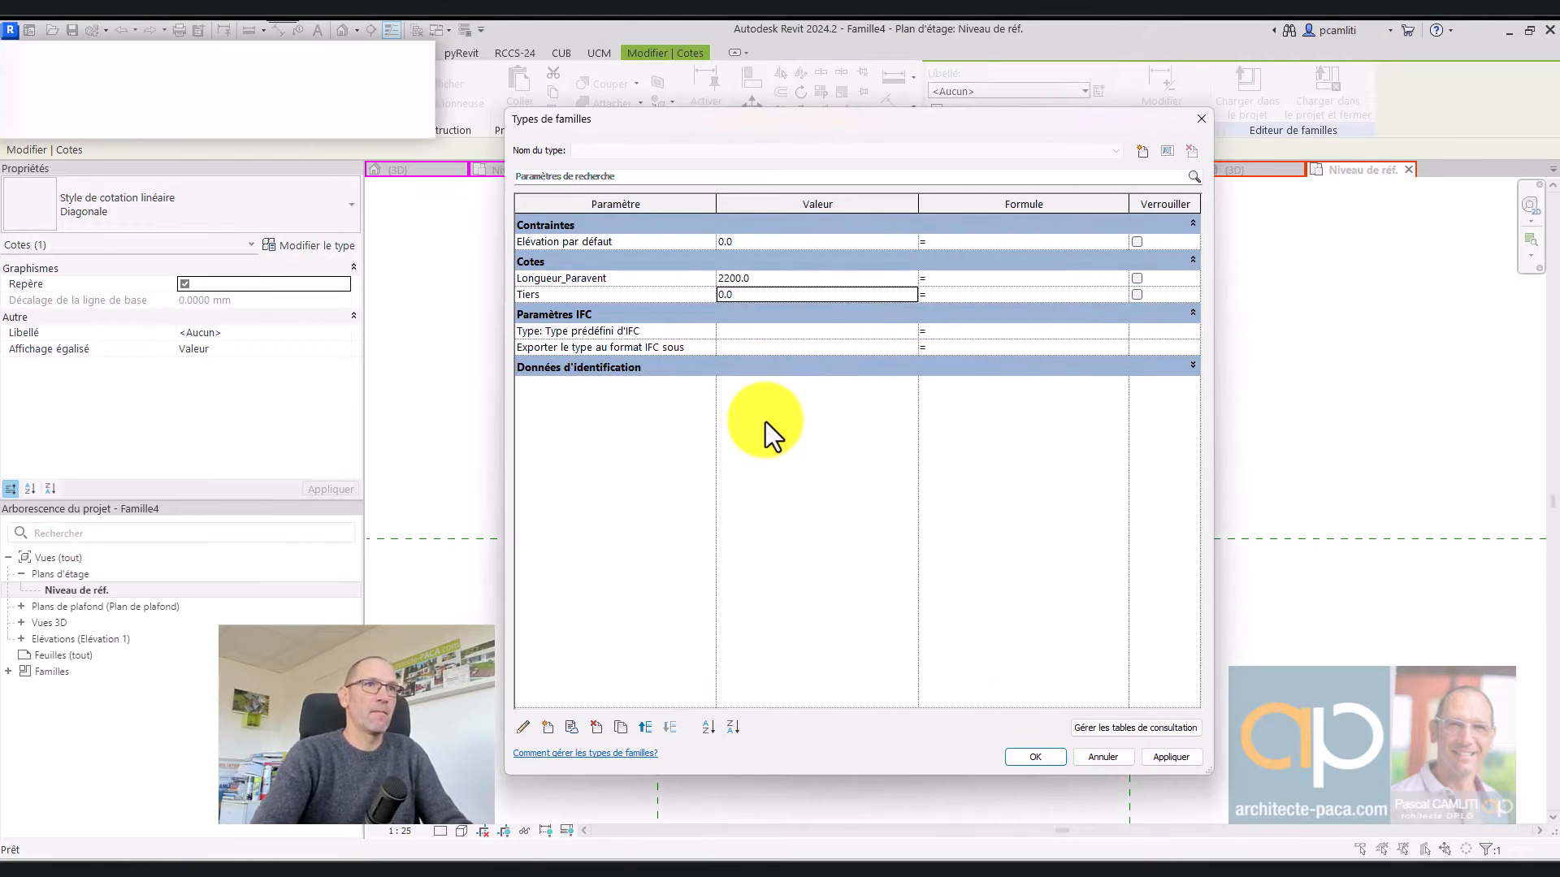
# Give the Tiers parameter the formula Longueur_Paravent / 3 and apply the family type changes
pyautogui.click(954, 297)
pyautogui.write('Lon')
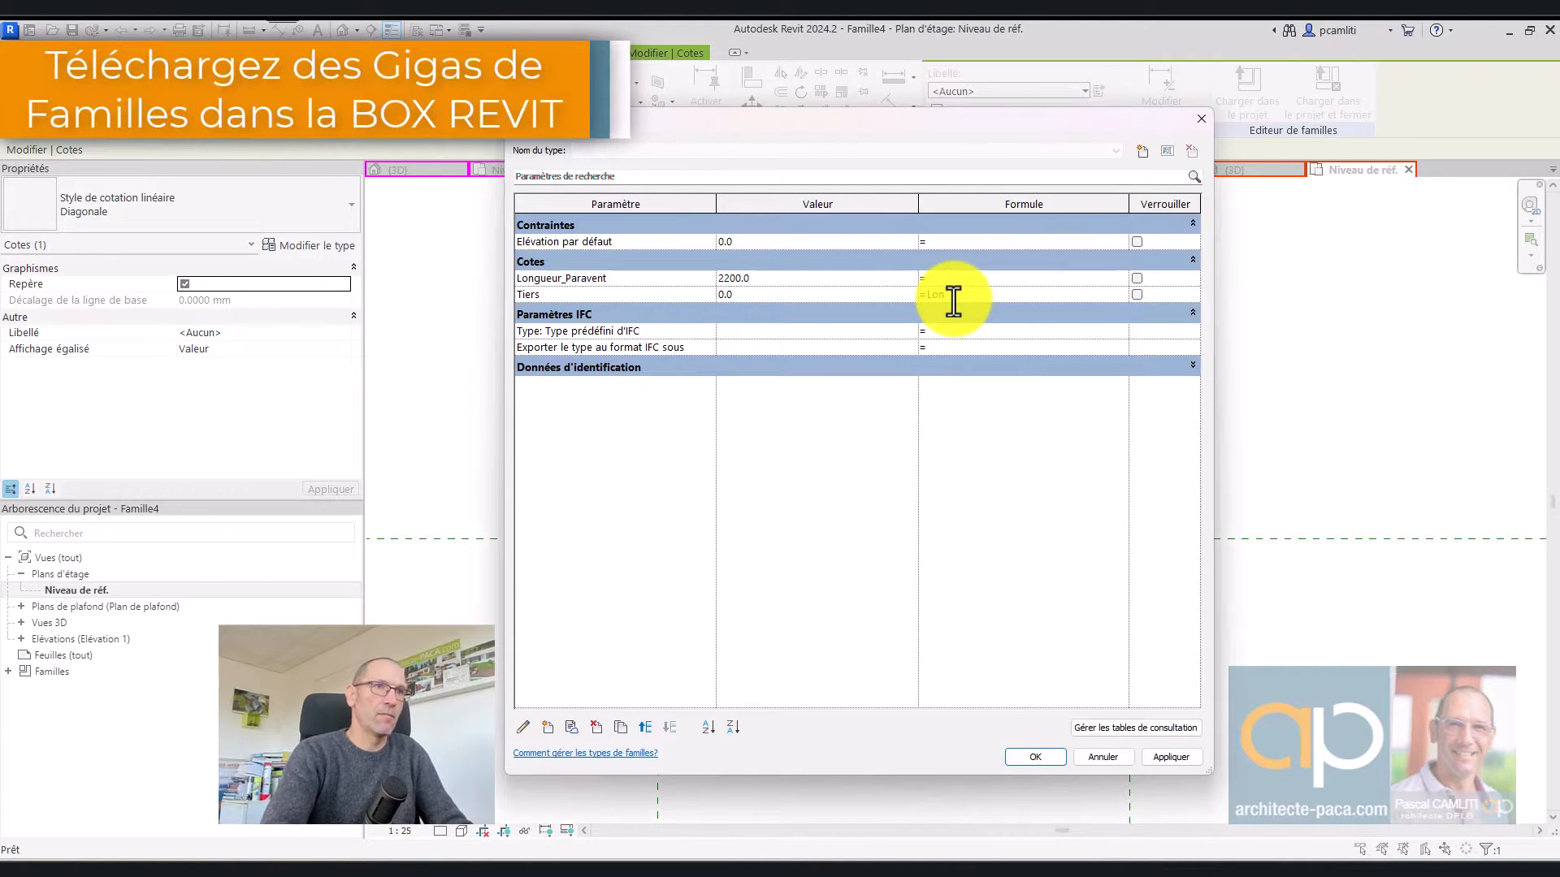
pyautogui.write('gueur_Paravent / 3')
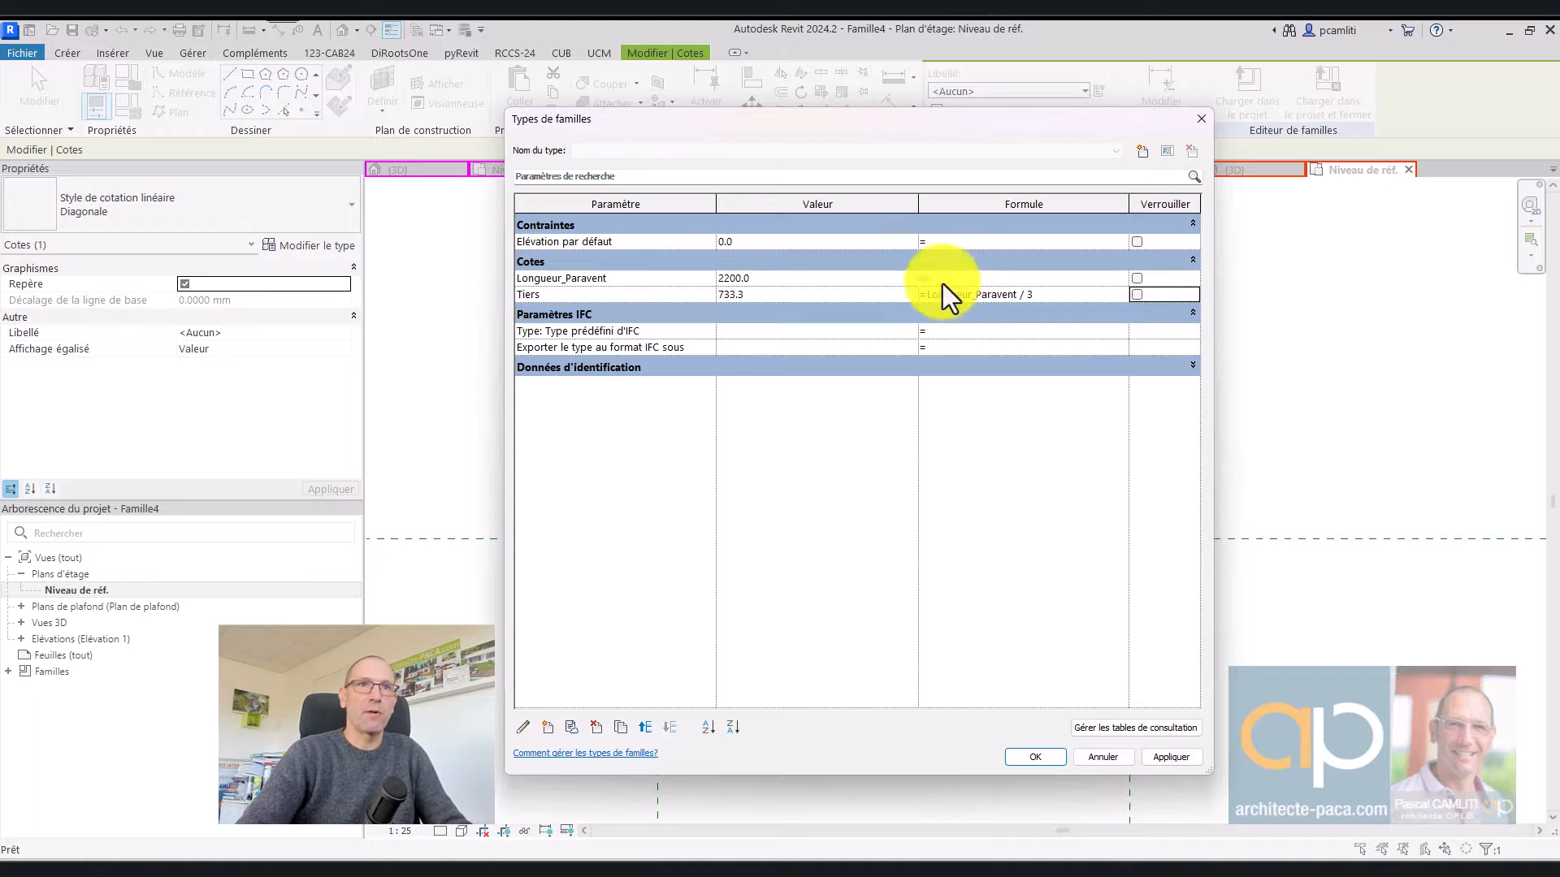
pyautogui.click(1170, 759)
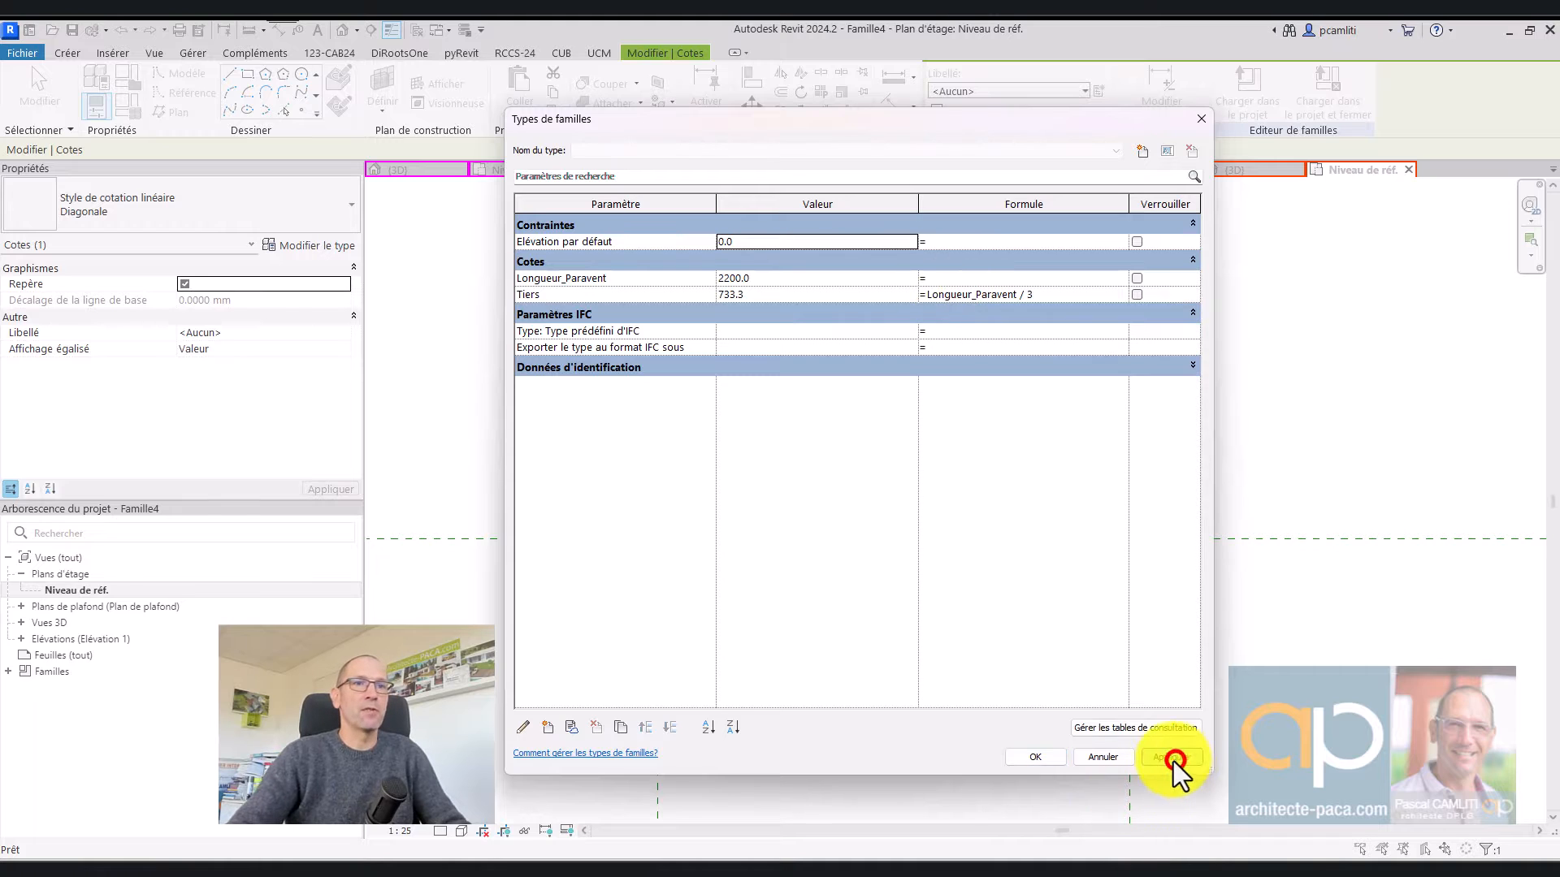
pyautogui.click(1048, 757)
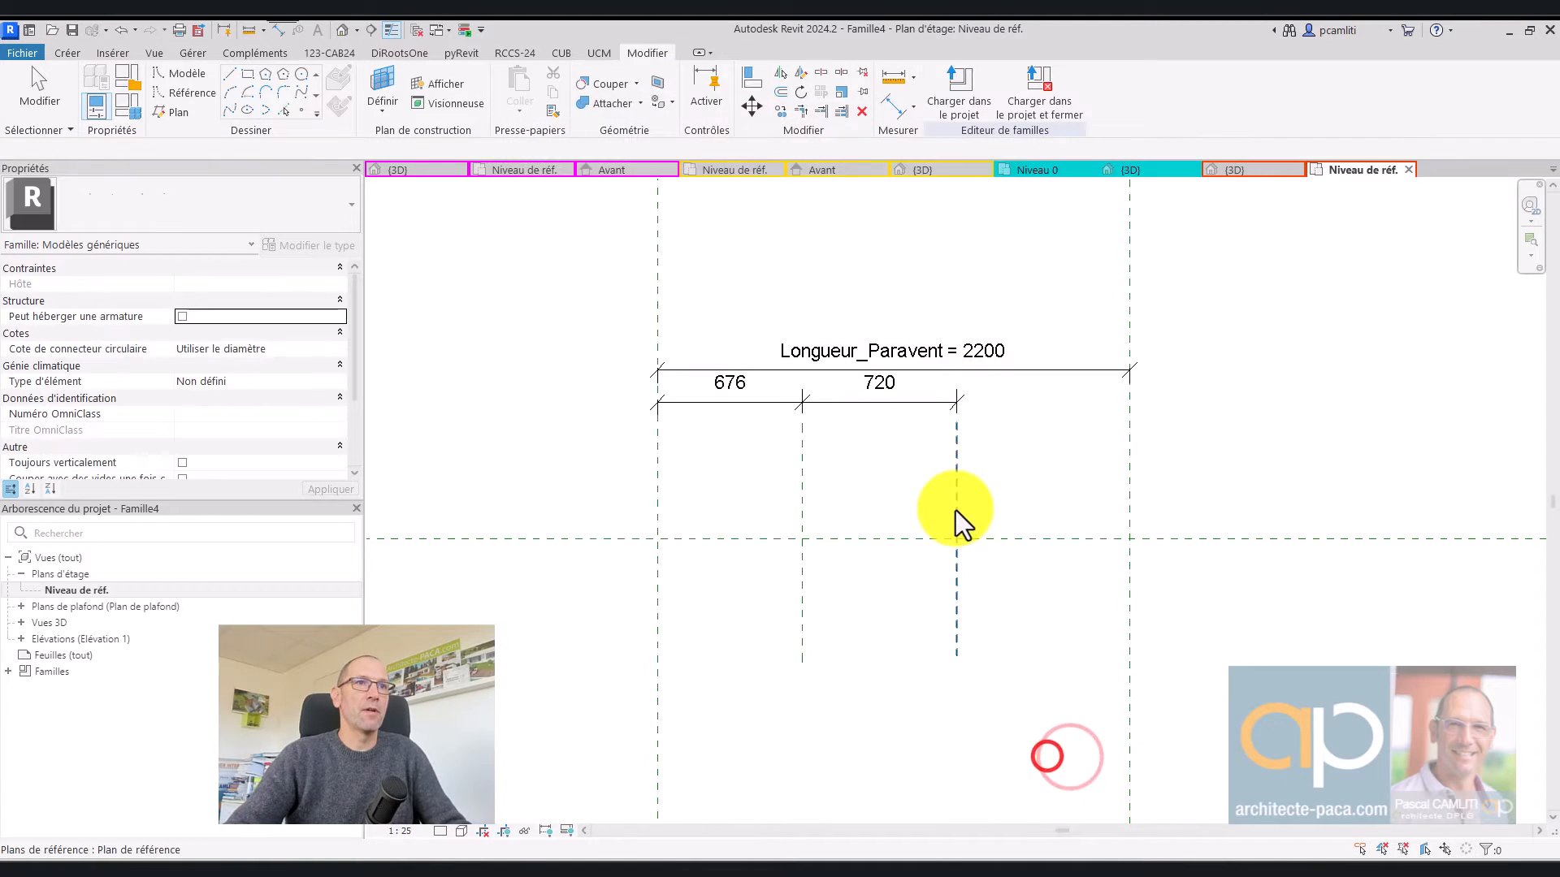
# Label both segments of the intermediate dimension chain with the Tiers parameter
pyautogui.click(920, 400)
pyautogui.click(959, 92)
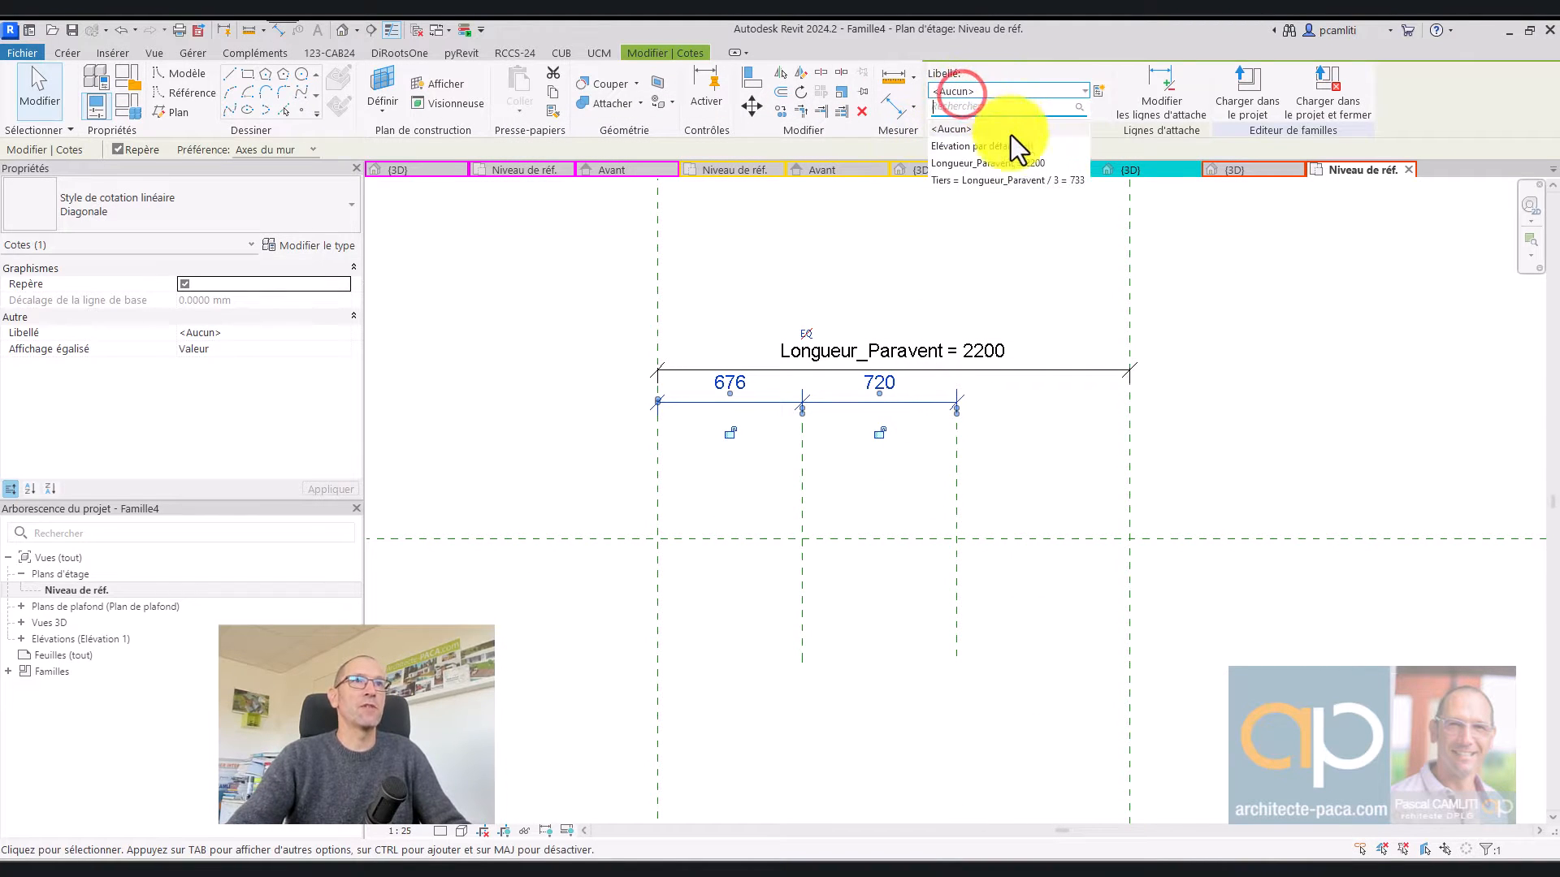
pyautogui.click(1006, 179)
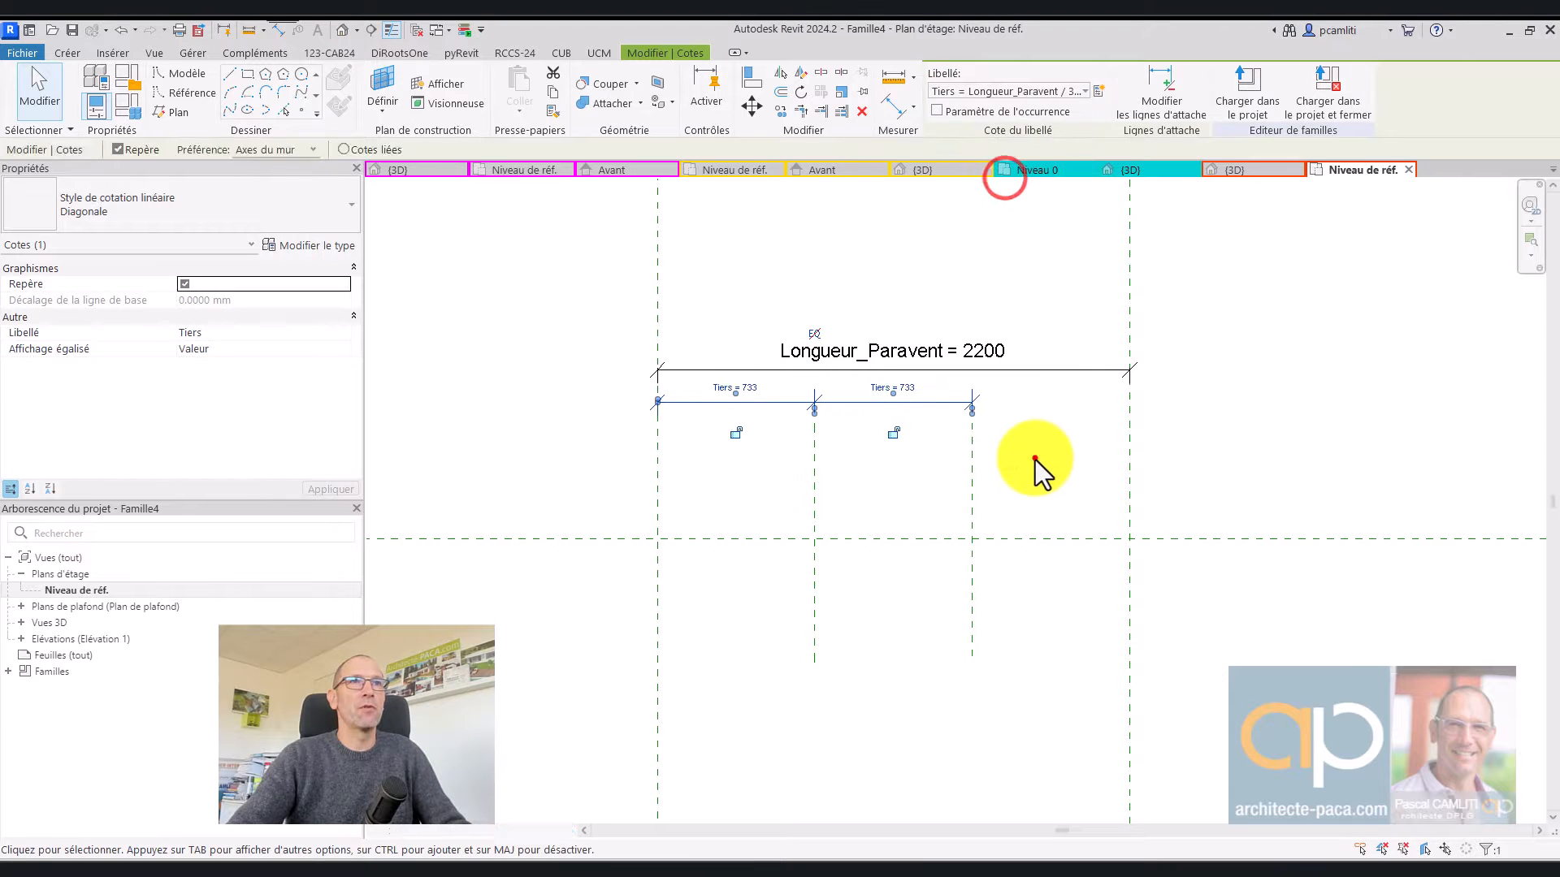
pyautogui.click(1034, 457)
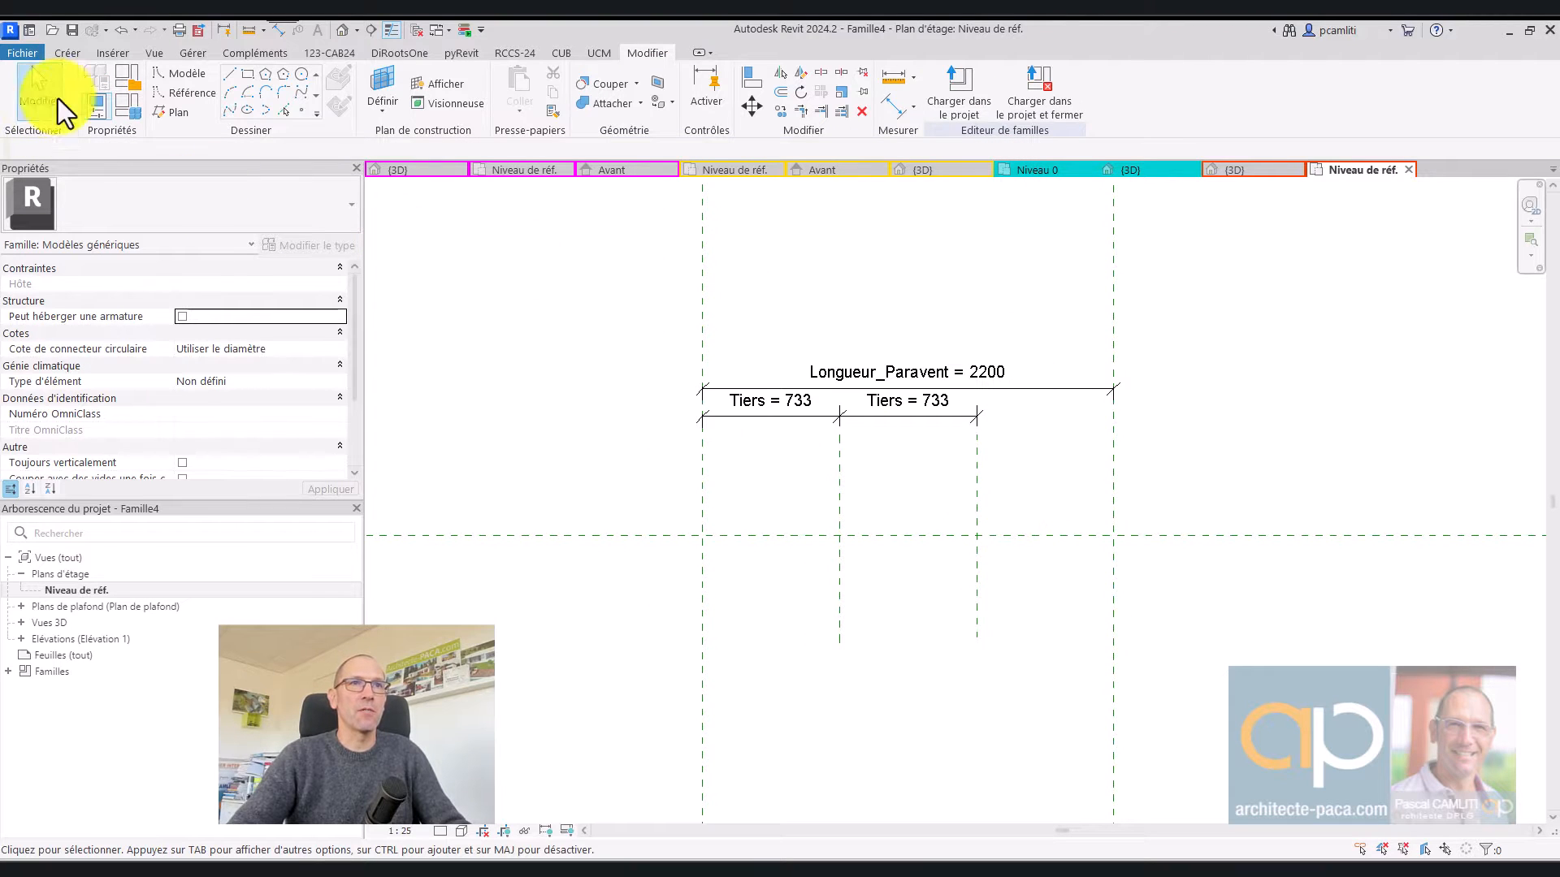
# Set the Longueur_Paravent family type parameter to 1500 and apply the change
pyautogui.click(135, 106)
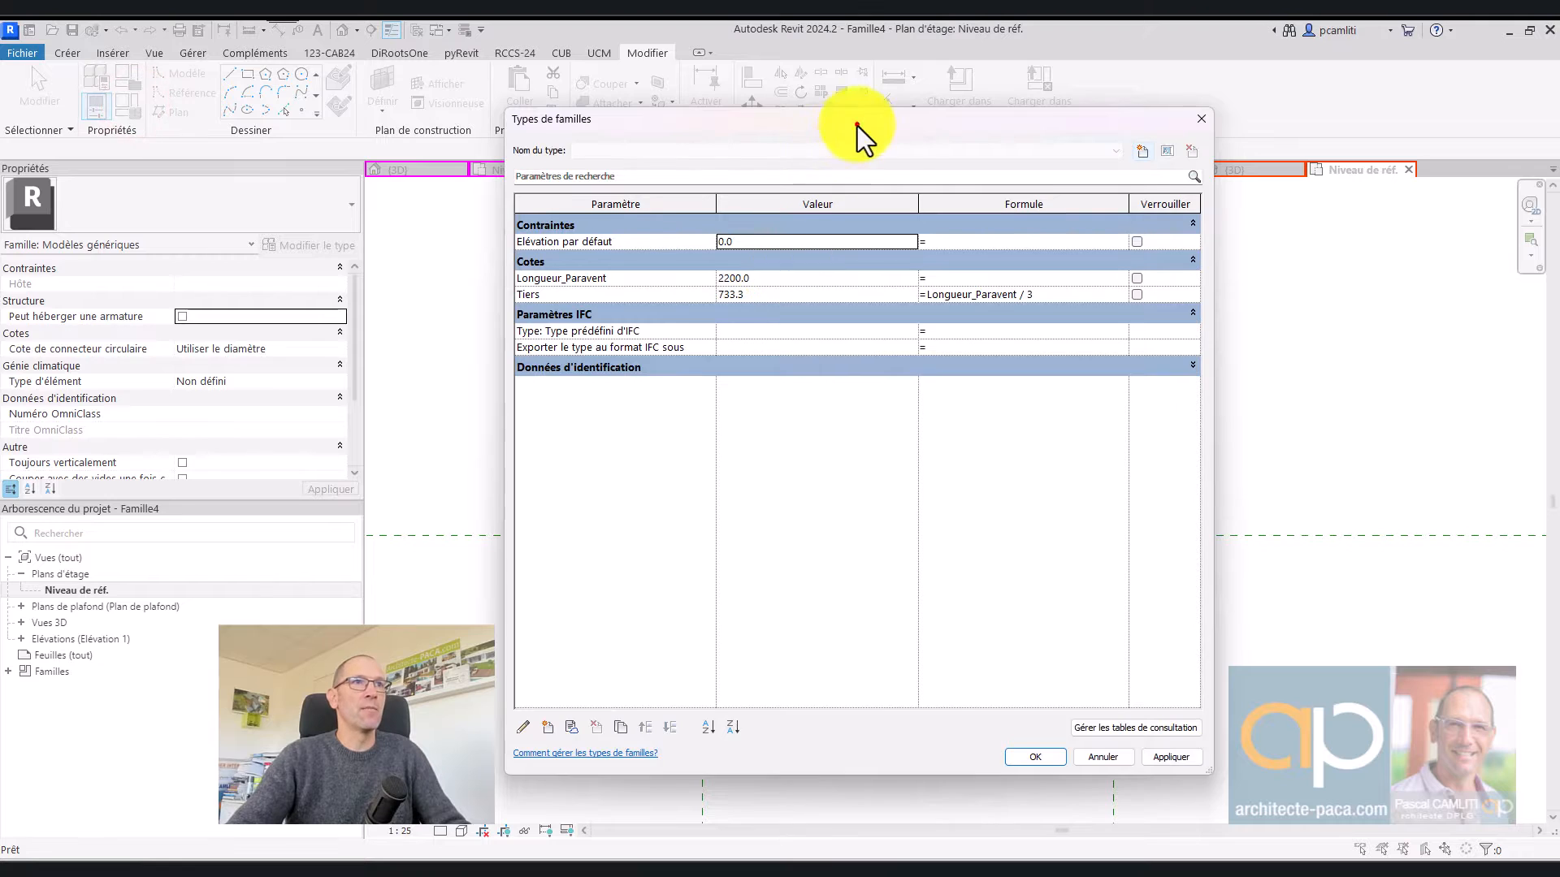
pyautogui.moveTo(856, 124); pyautogui.dragTo(385, 67)
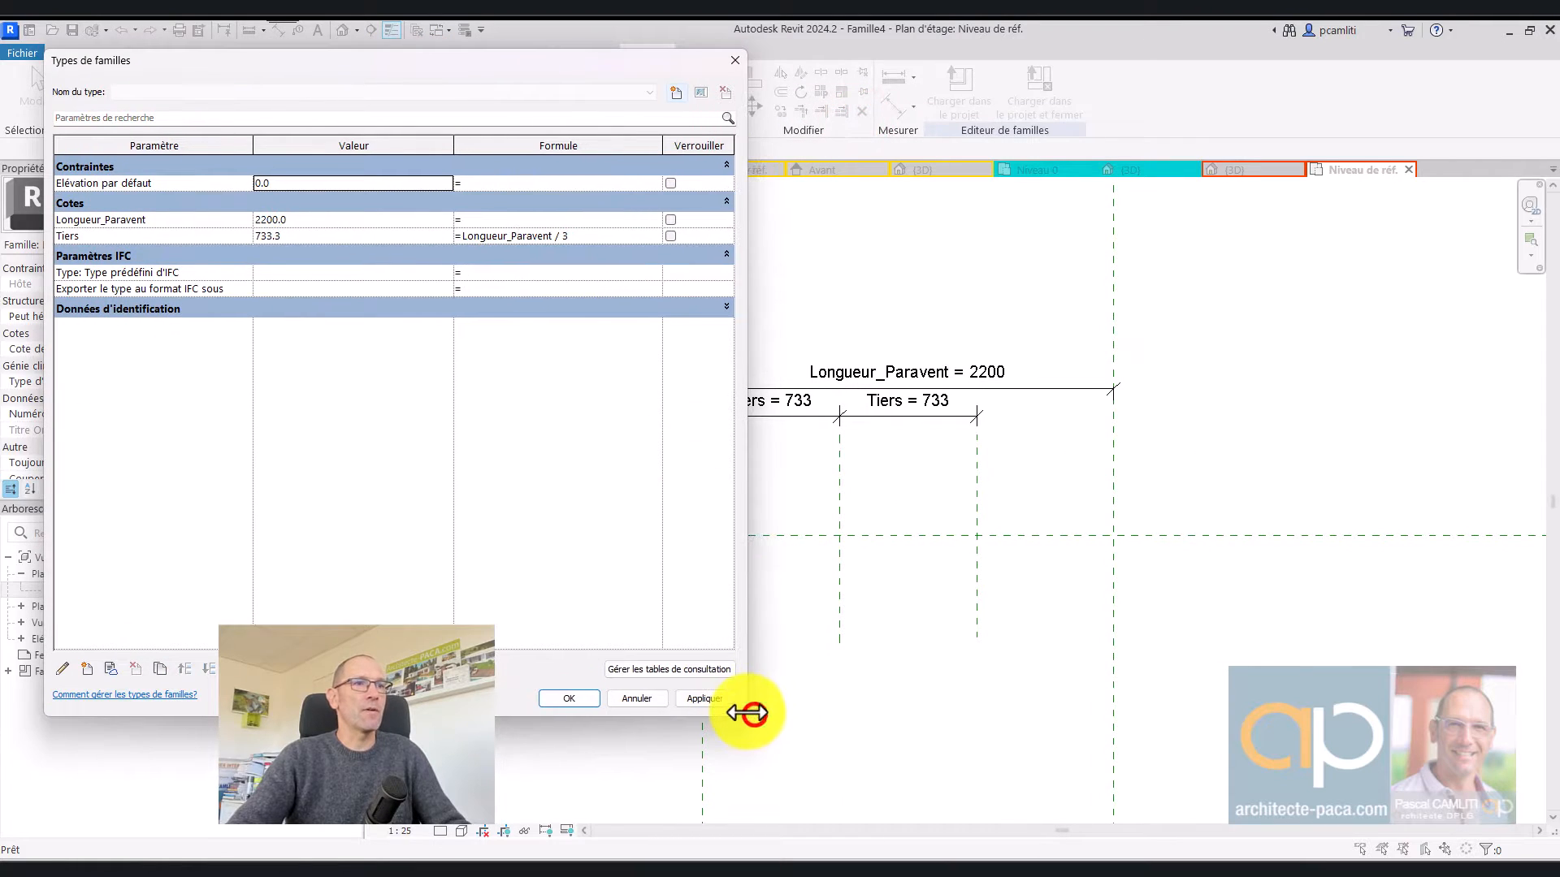
pyautogui.moveTo(740, 714); pyautogui.dragTo(450, 291)
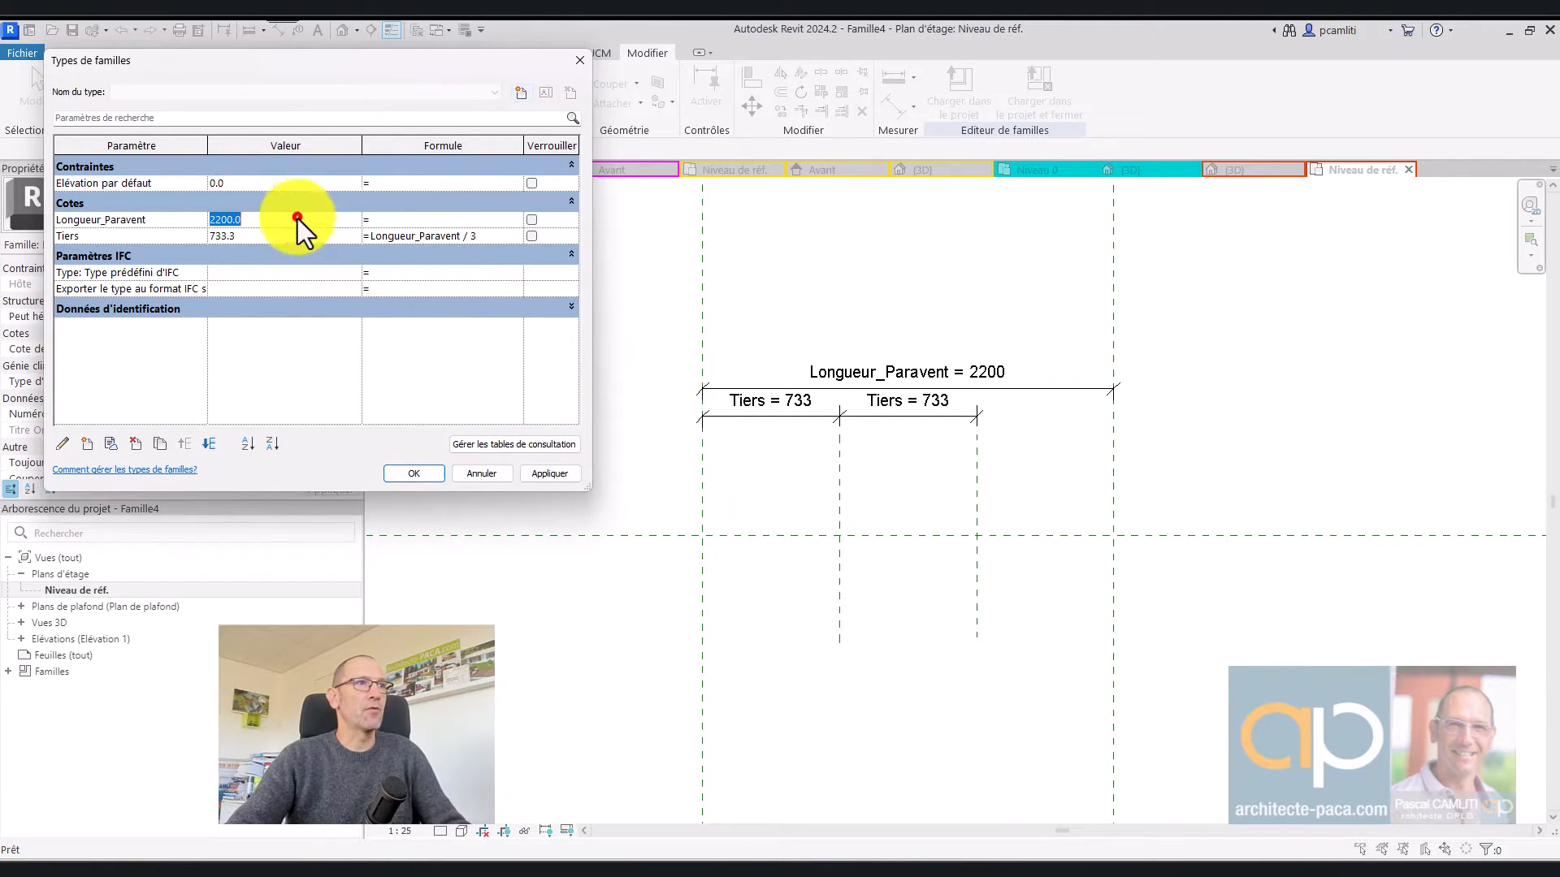
pyautogui.write('1500')
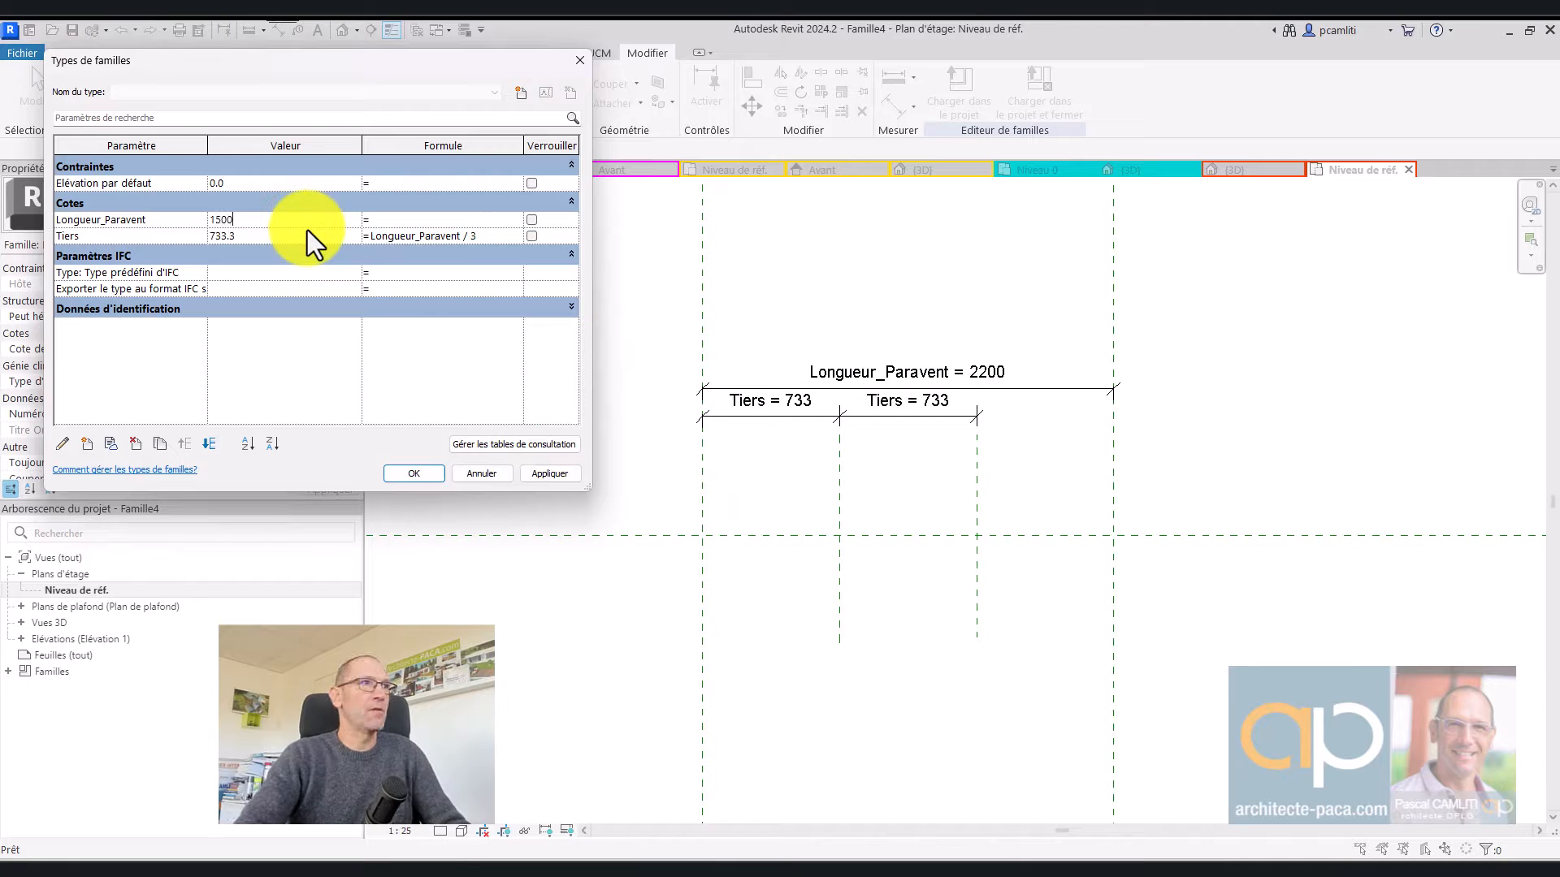
pyautogui.click(546, 471)
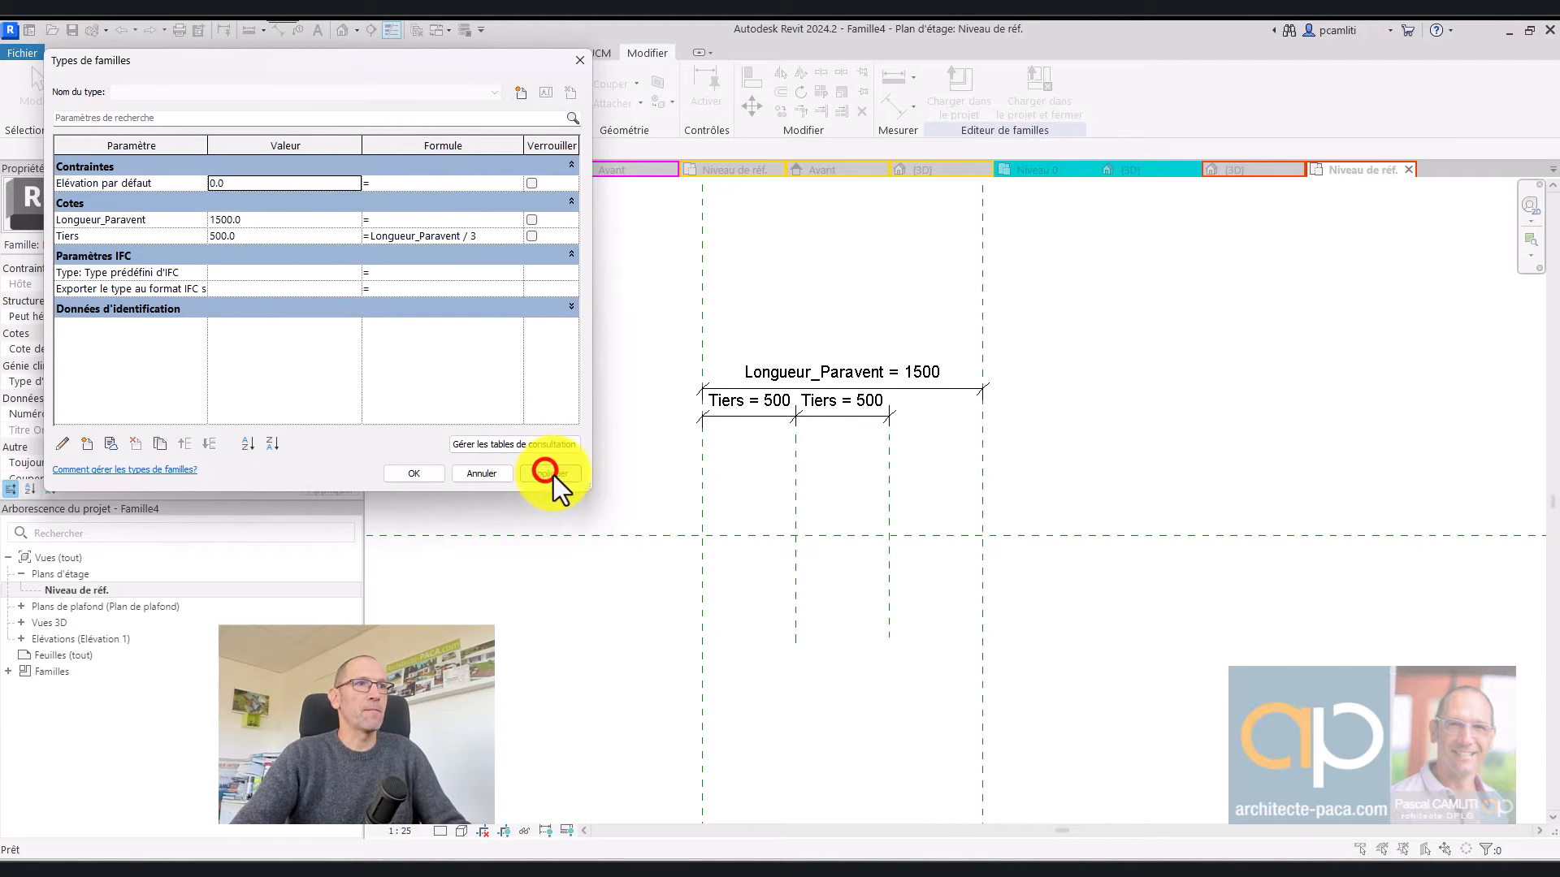
pyautogui.click(415, 474)
pyautogui.moveTo(965, 588); pyautogui.dragTo(968, 587, button='middle')
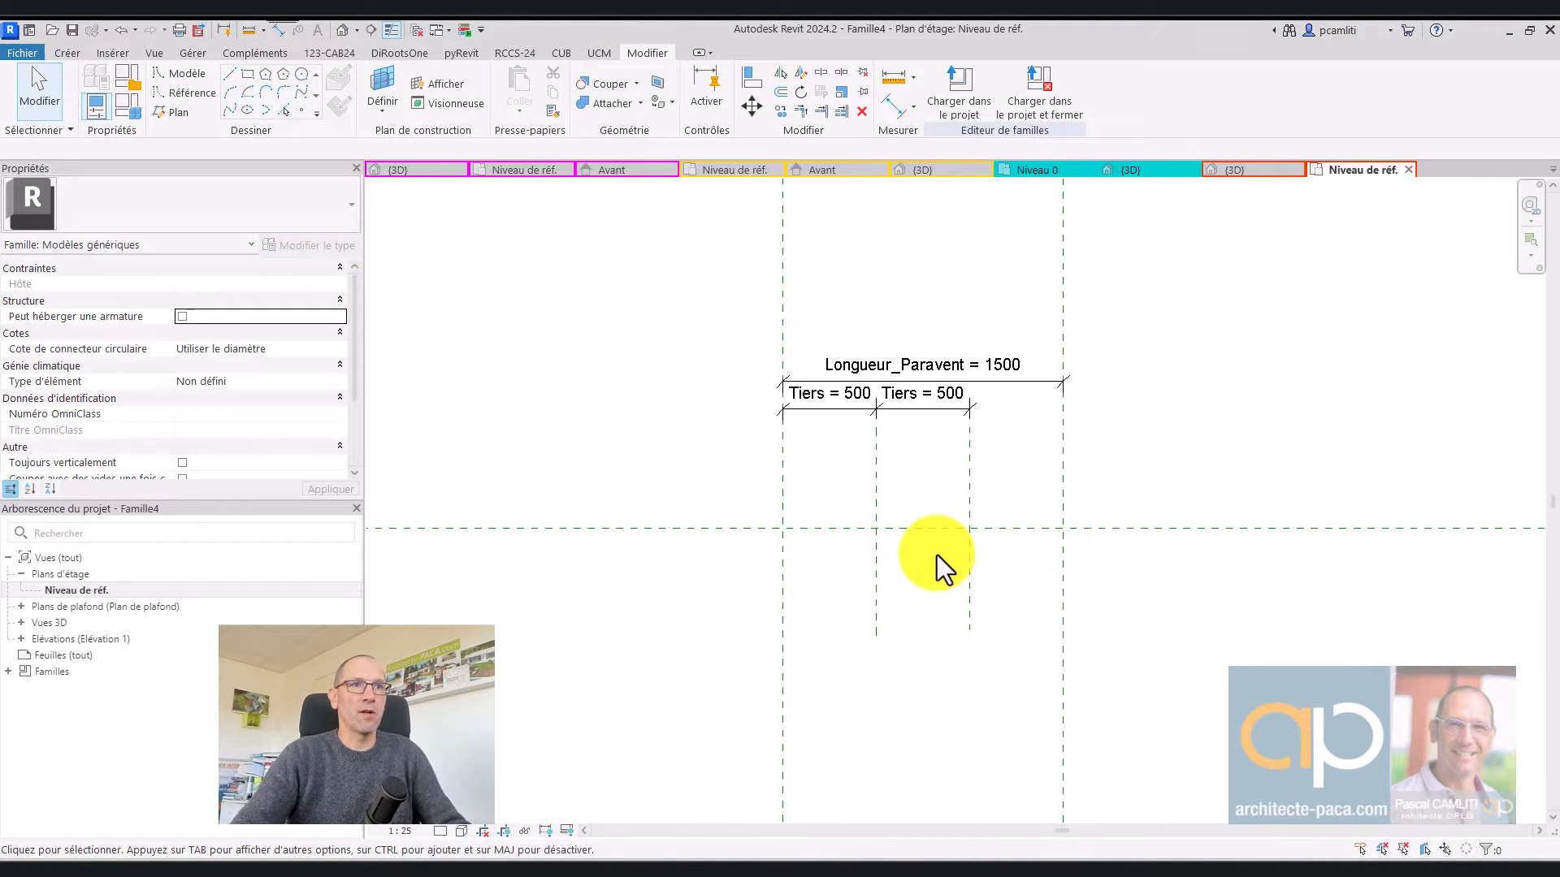
# Open the Avant elevation view and set its scale to 1:20
pyautogui.doubleClick(115, 639)
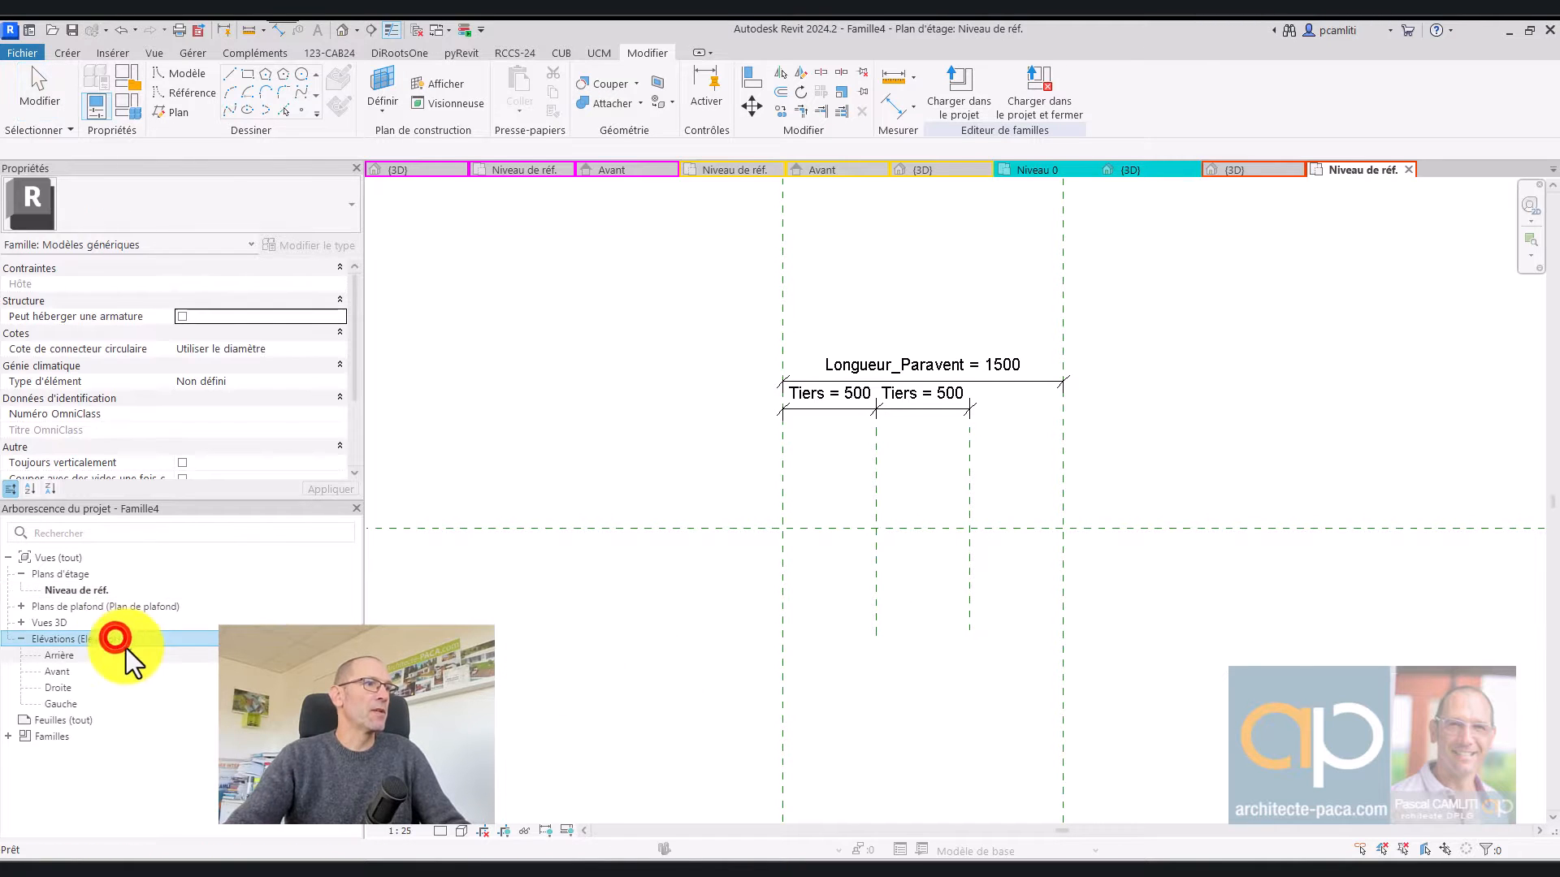
pyautogui.doubleClick(90, 674)
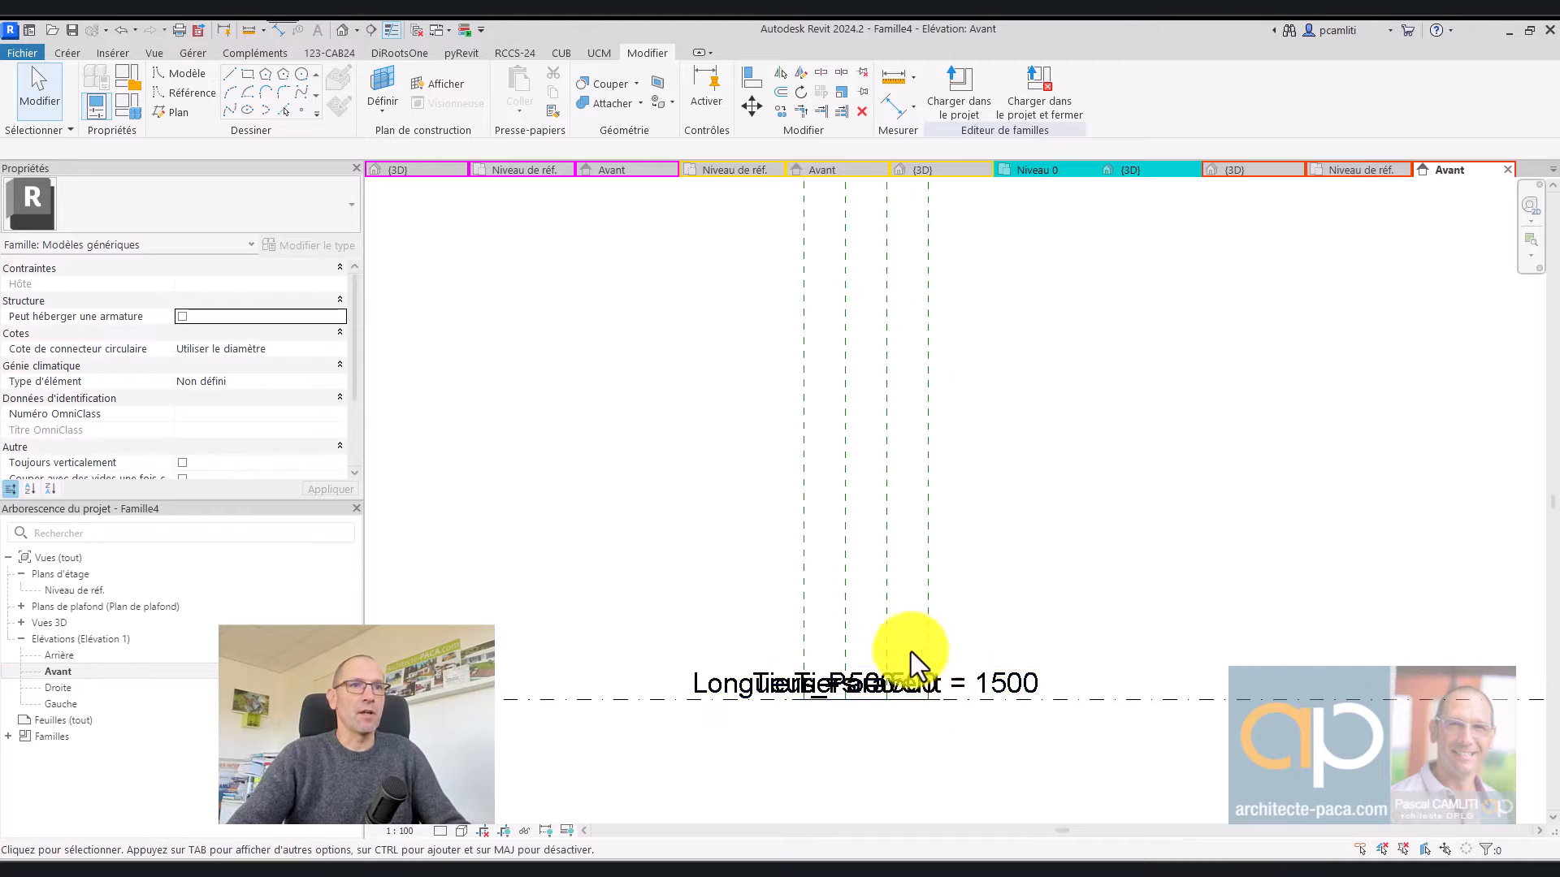
pyautogui.scroll(3, 885, 666)
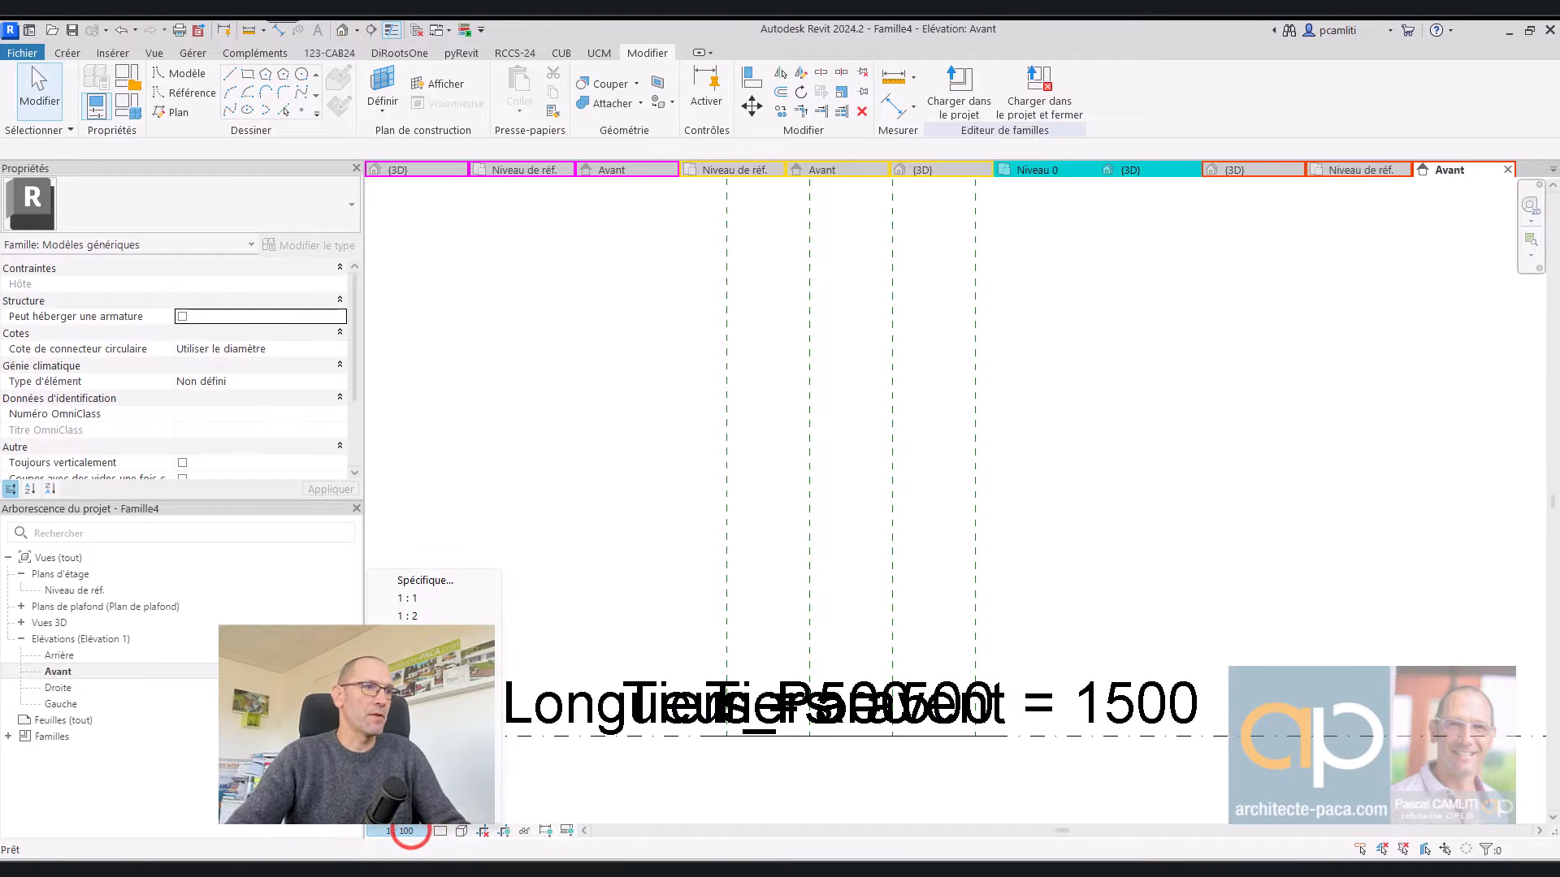
pyautogui.click(409, 670)
pyautogui.moveTo(835, 709); pyautogui.dragTo(833, 634, button='middle')
pyautogui.scroll(1, 958, 592)
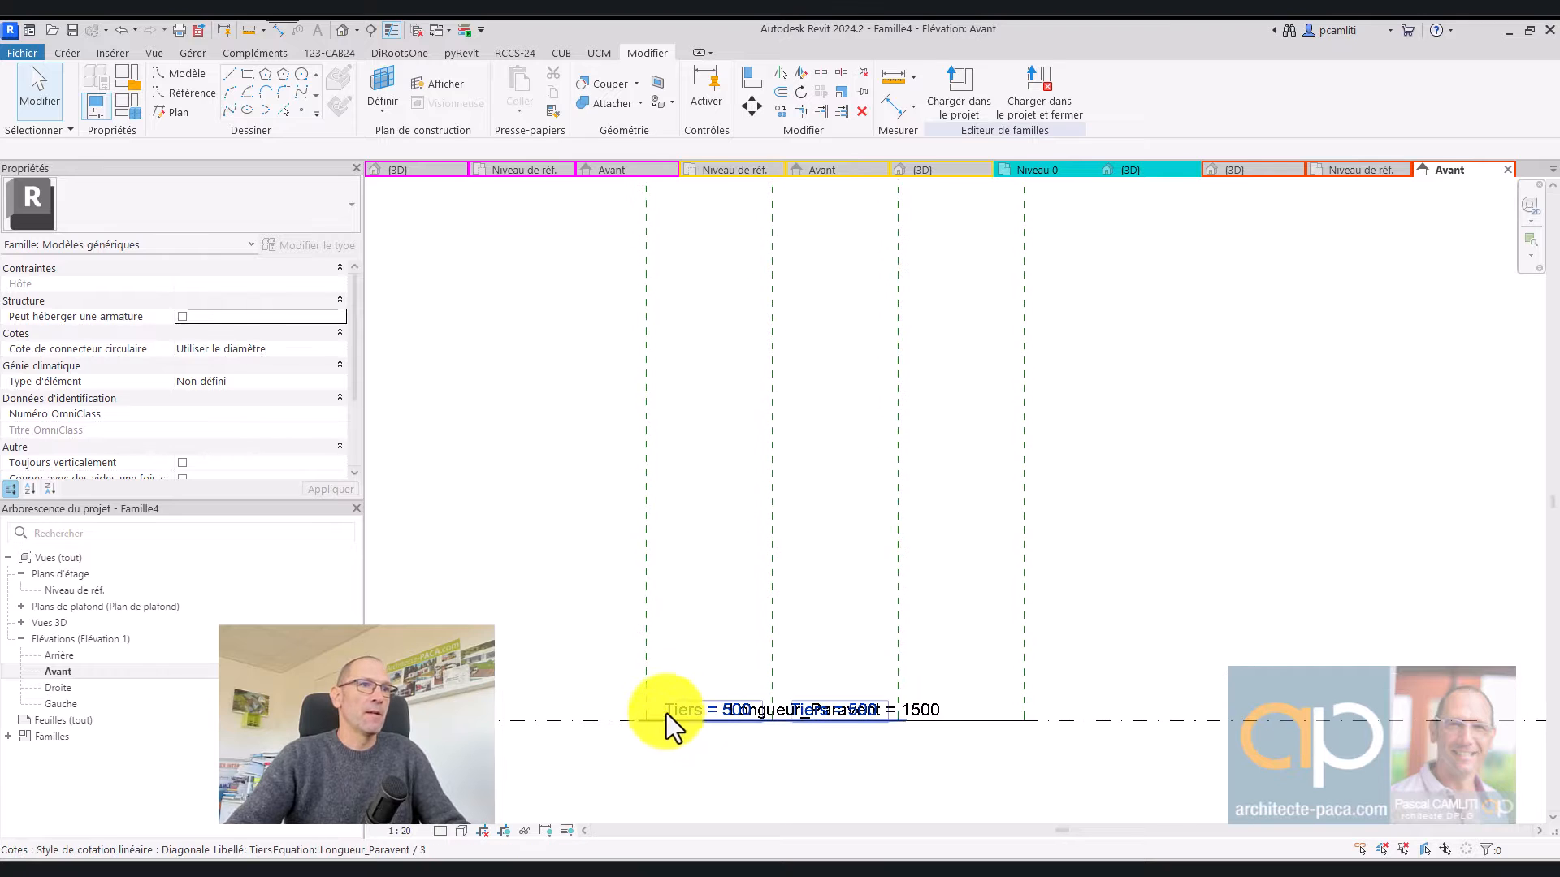
# Draw two horizontal reference planes across the vertical ones, about 1216 mm and about 50 mm above the reference level
pyautogui.click(183, 109)
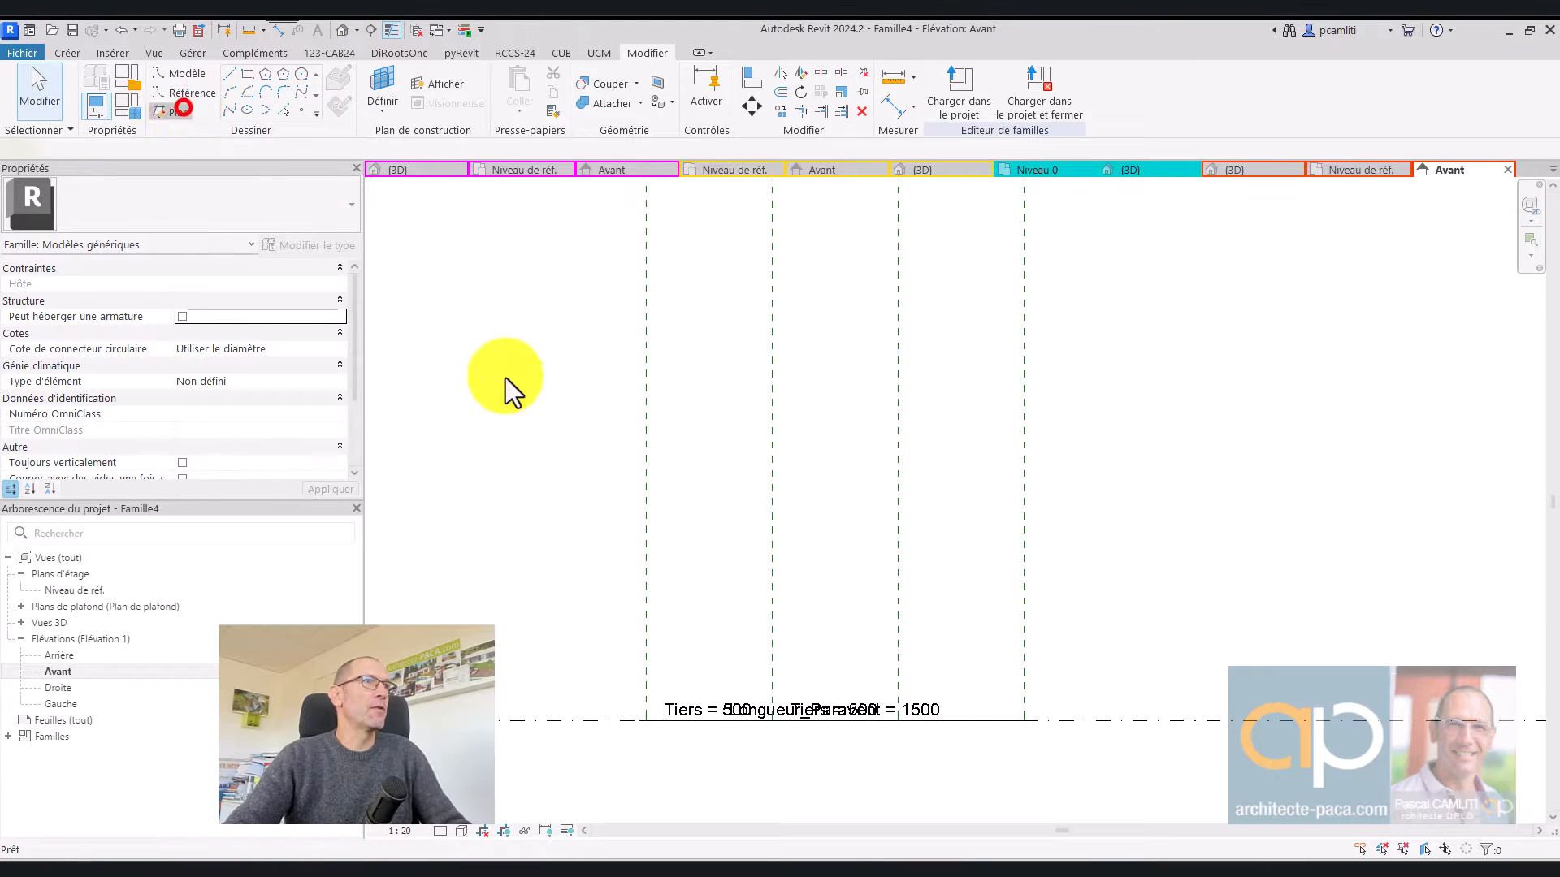
pyautogui.click(571, 414)
pyautogui.click(1164, 410)
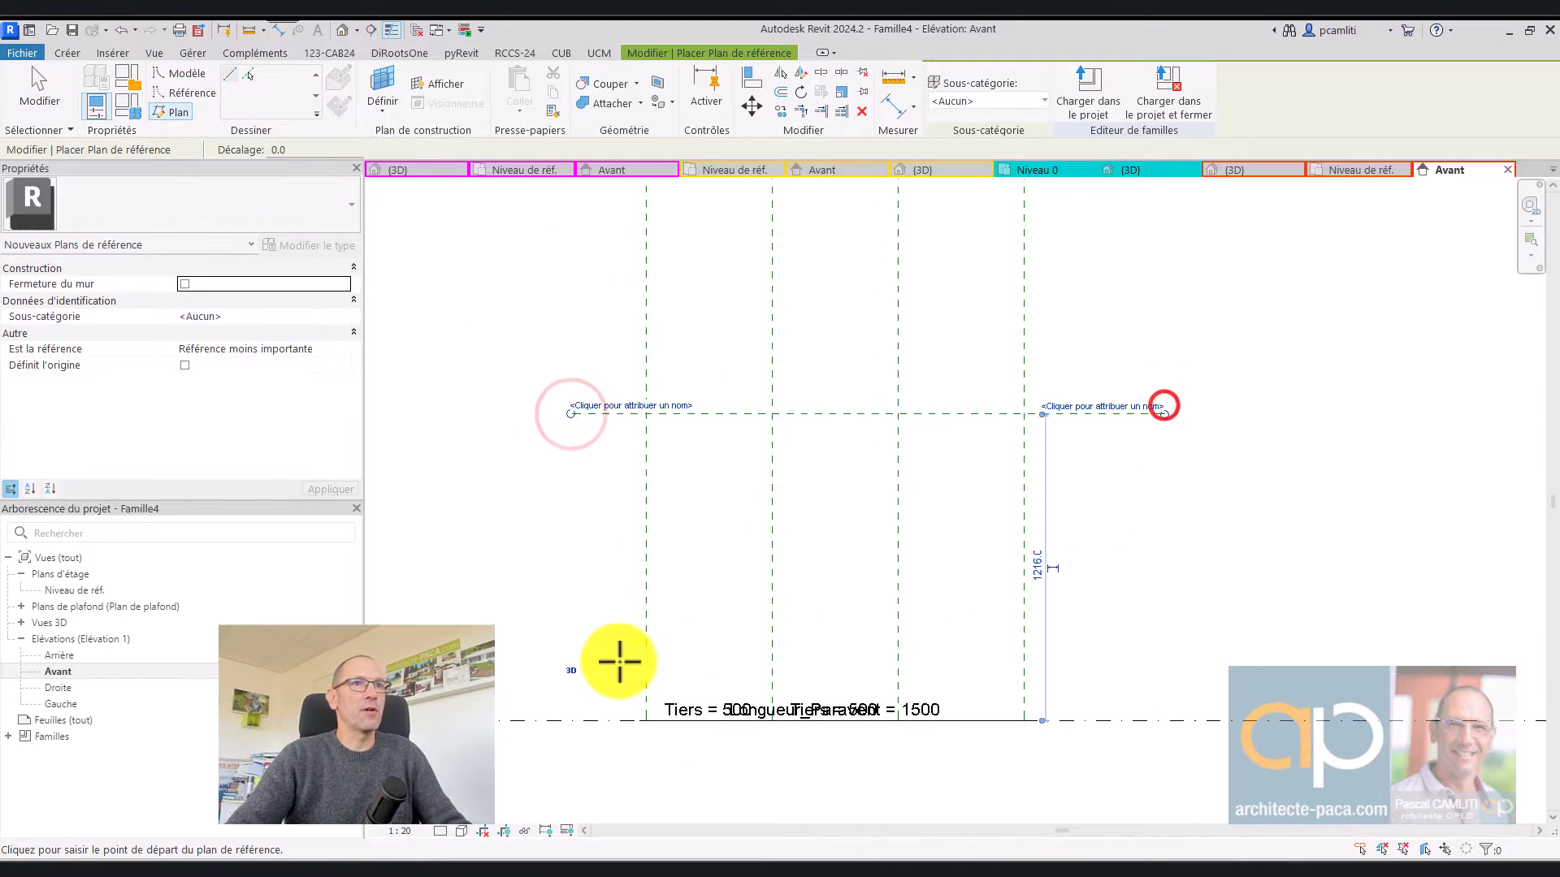
pyautogui.click(626, 707)
pyautogui.click(1091, 708)
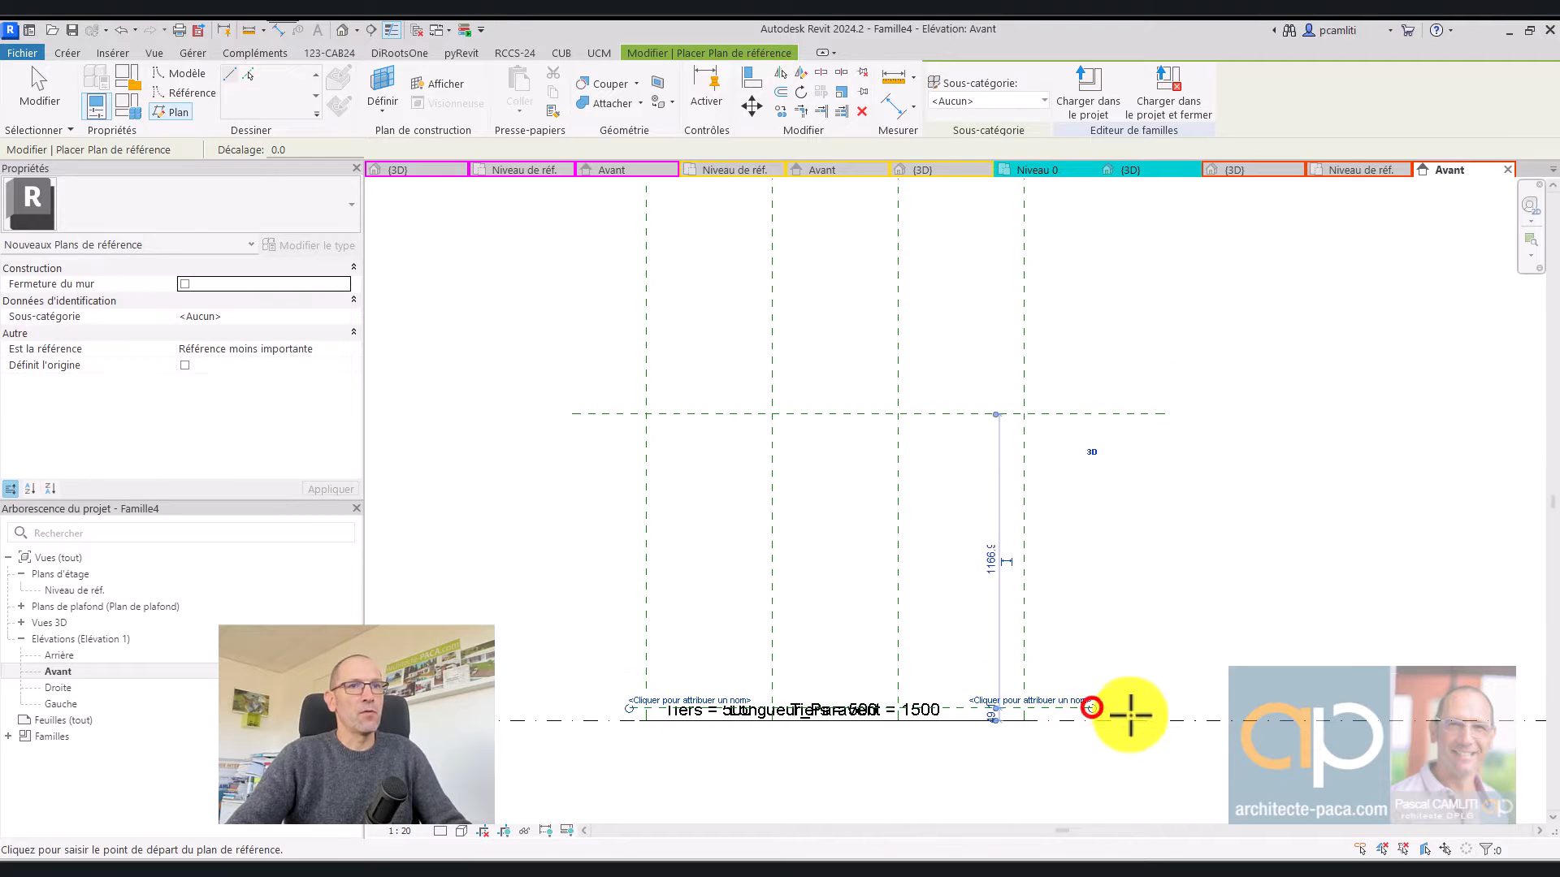
# Name the lower horizontal reference plane bas
pyautogui.click(1077, 705)
pyautogui.write('ba')
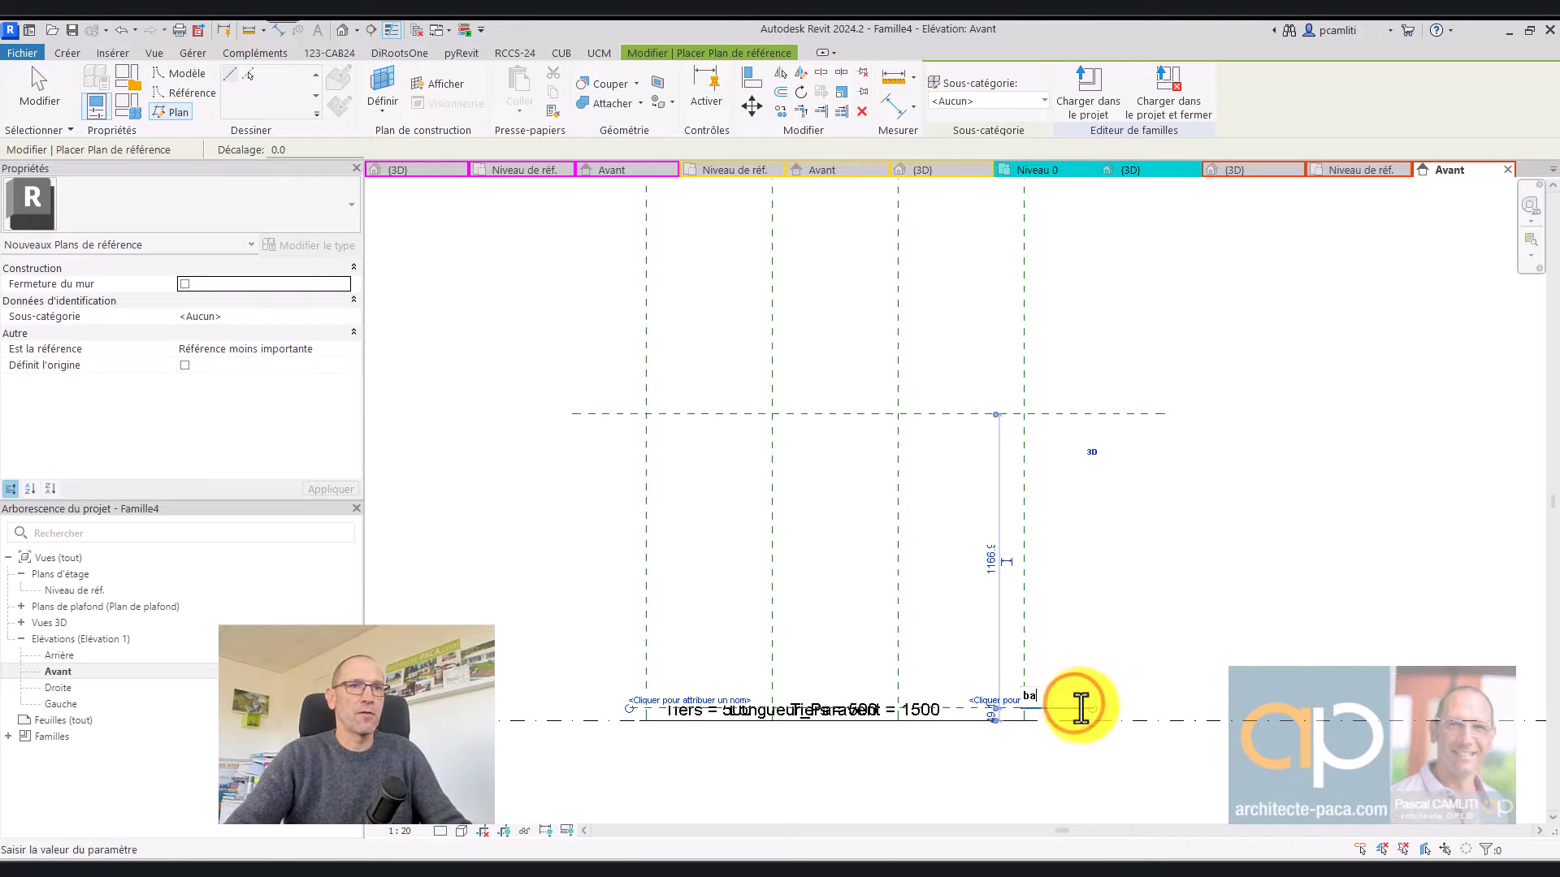
pyautogui.write('s')
pyautogui.click(1209, 623)
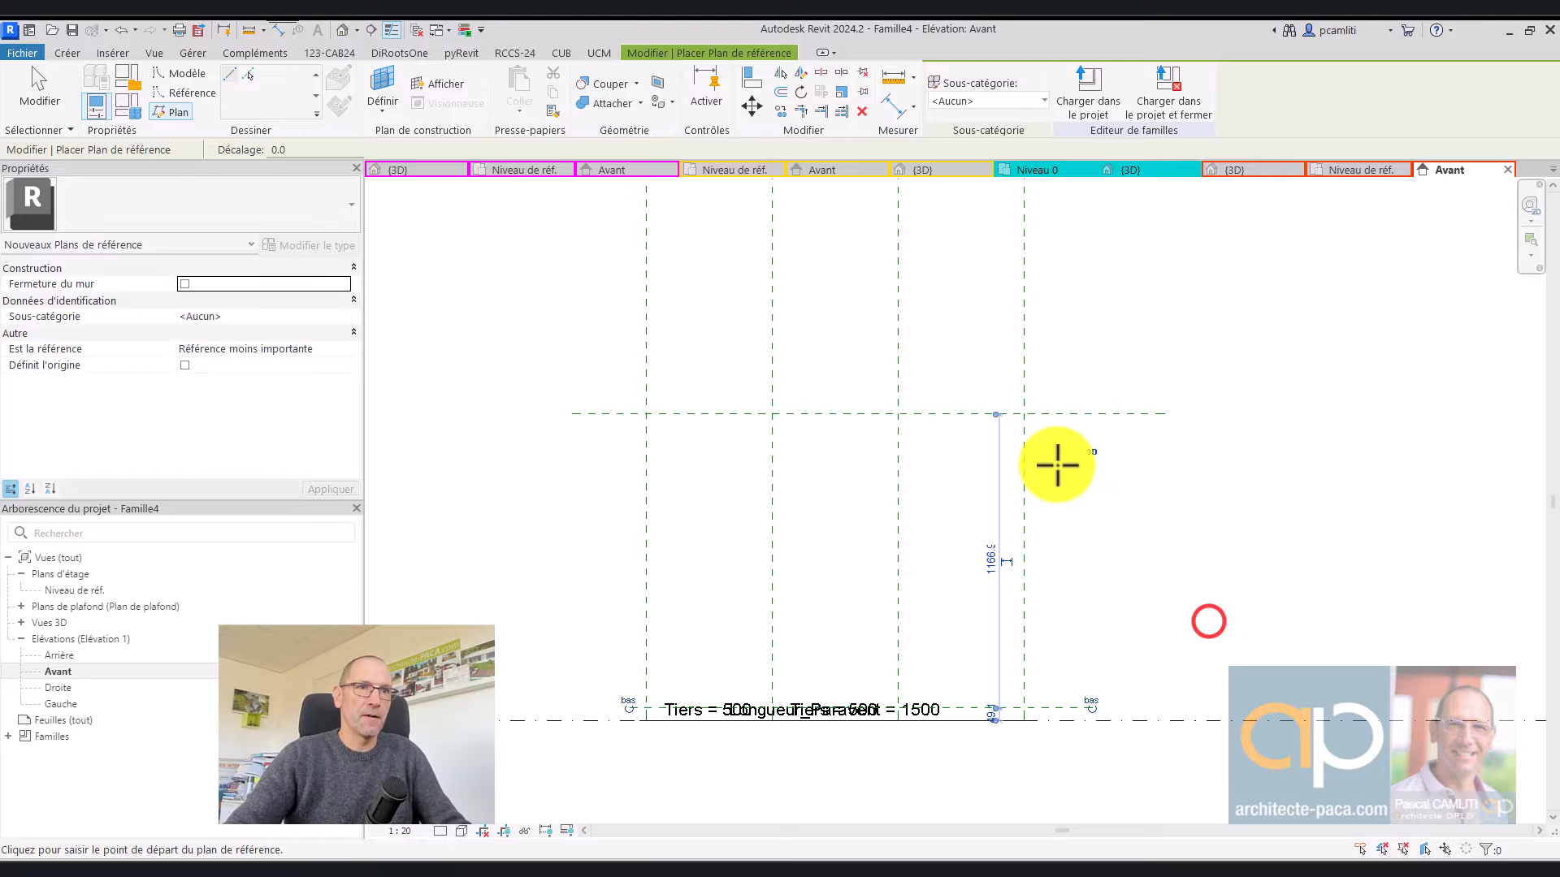
# Name the upper horizontal reference plane Haut
pyautogui.click(1086, 414)
pyautogui.press('Escape')
pyautogui.press('Escape')
pyautogui.click(1079, 414)
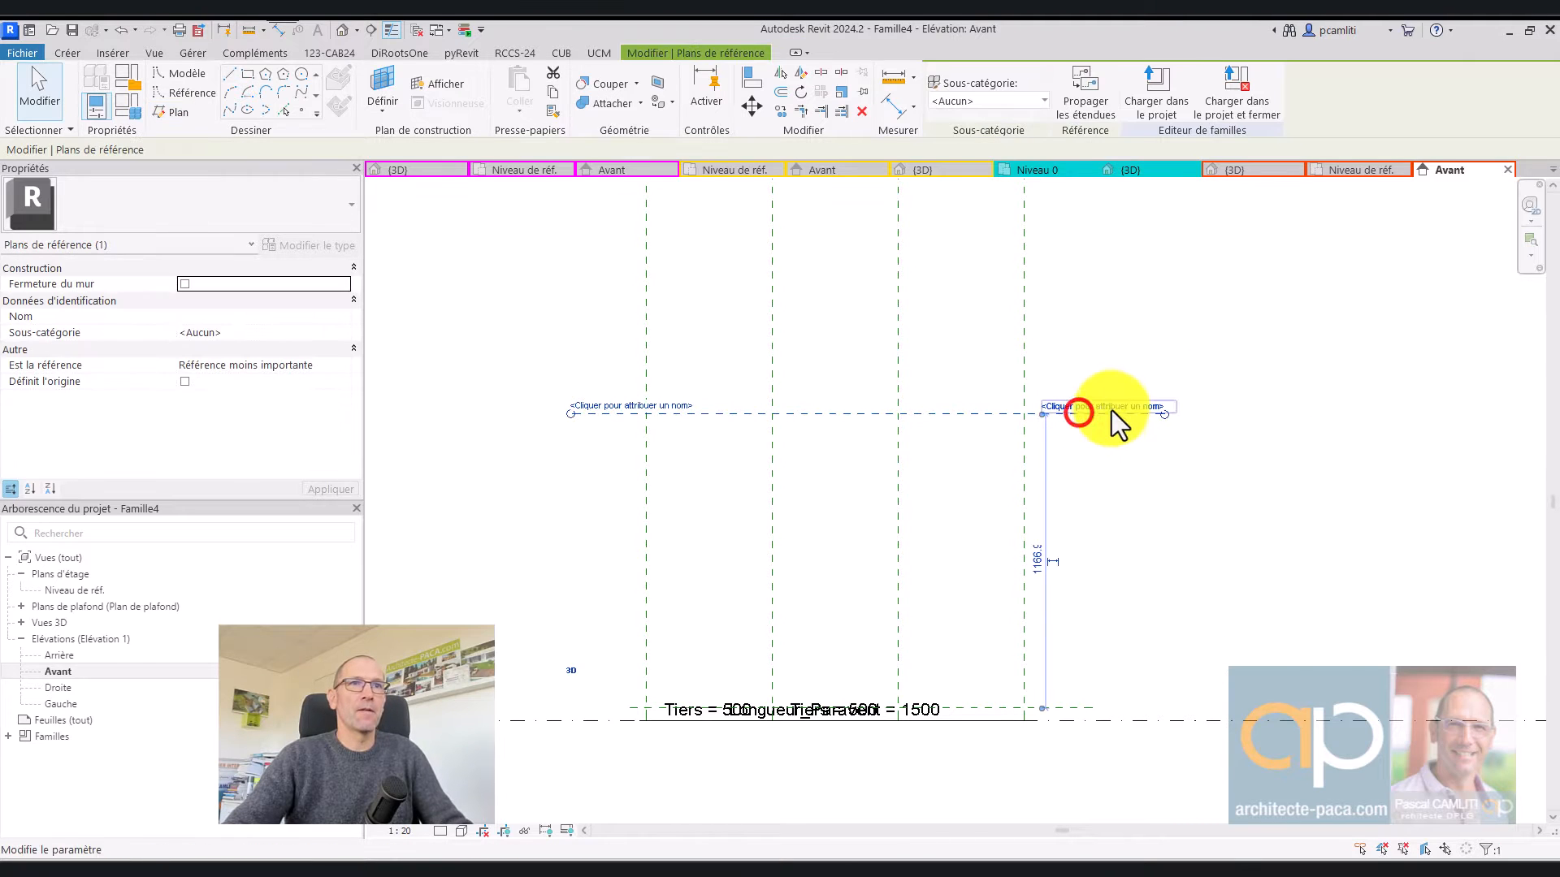
pyautogui.click(1111, 407)
pyautogui.write('Haut')
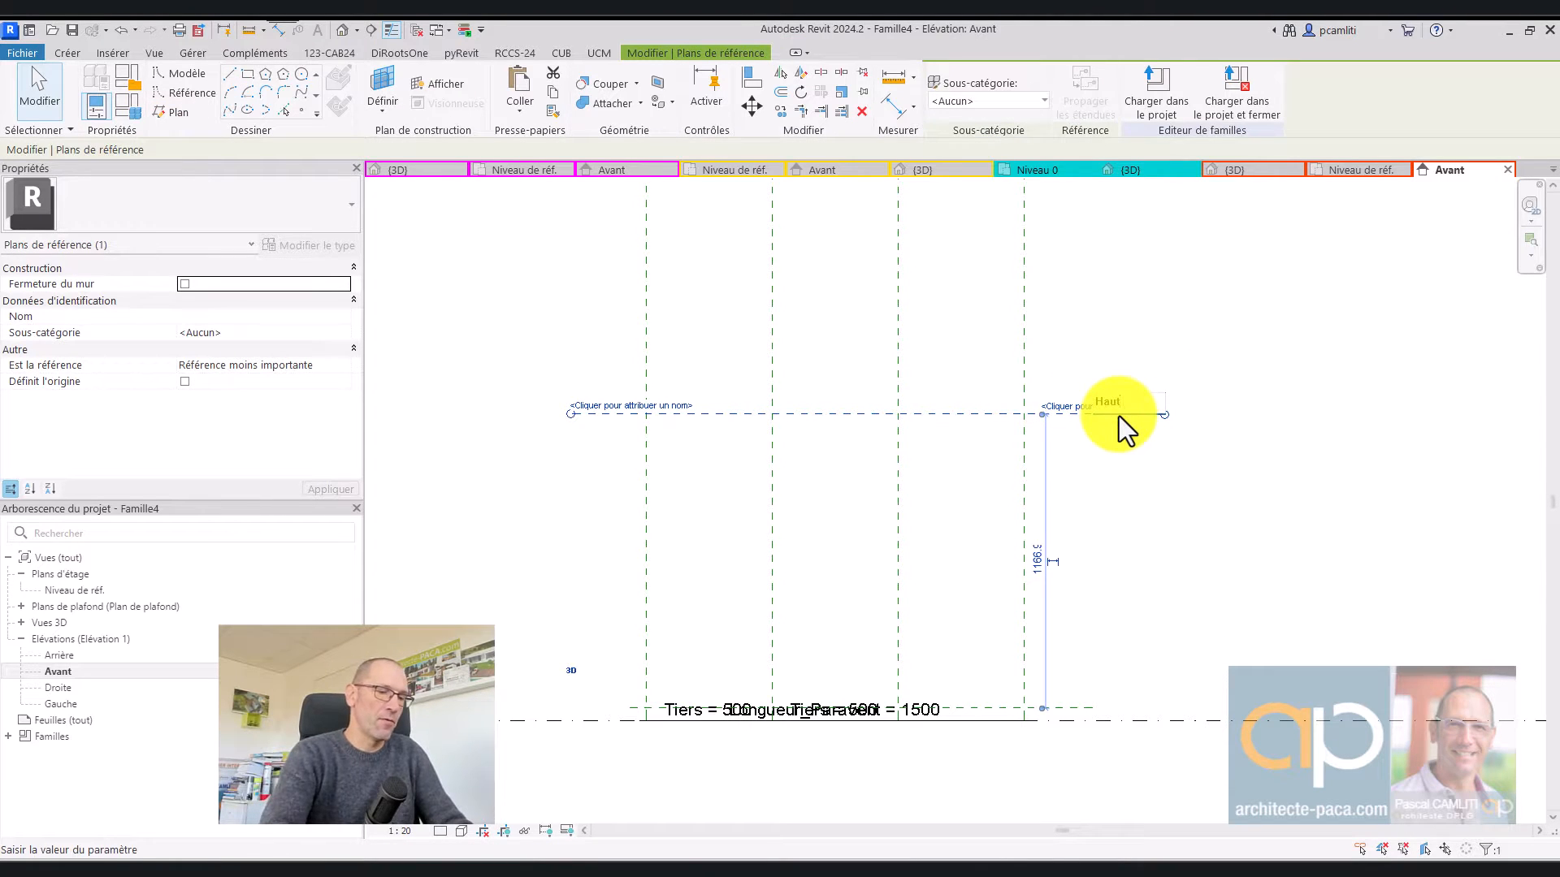
pyautogui.press('Return')
pyautogui.moveTo(1197, 533); pyautogui.dragTo(1184, 507, button='middle')
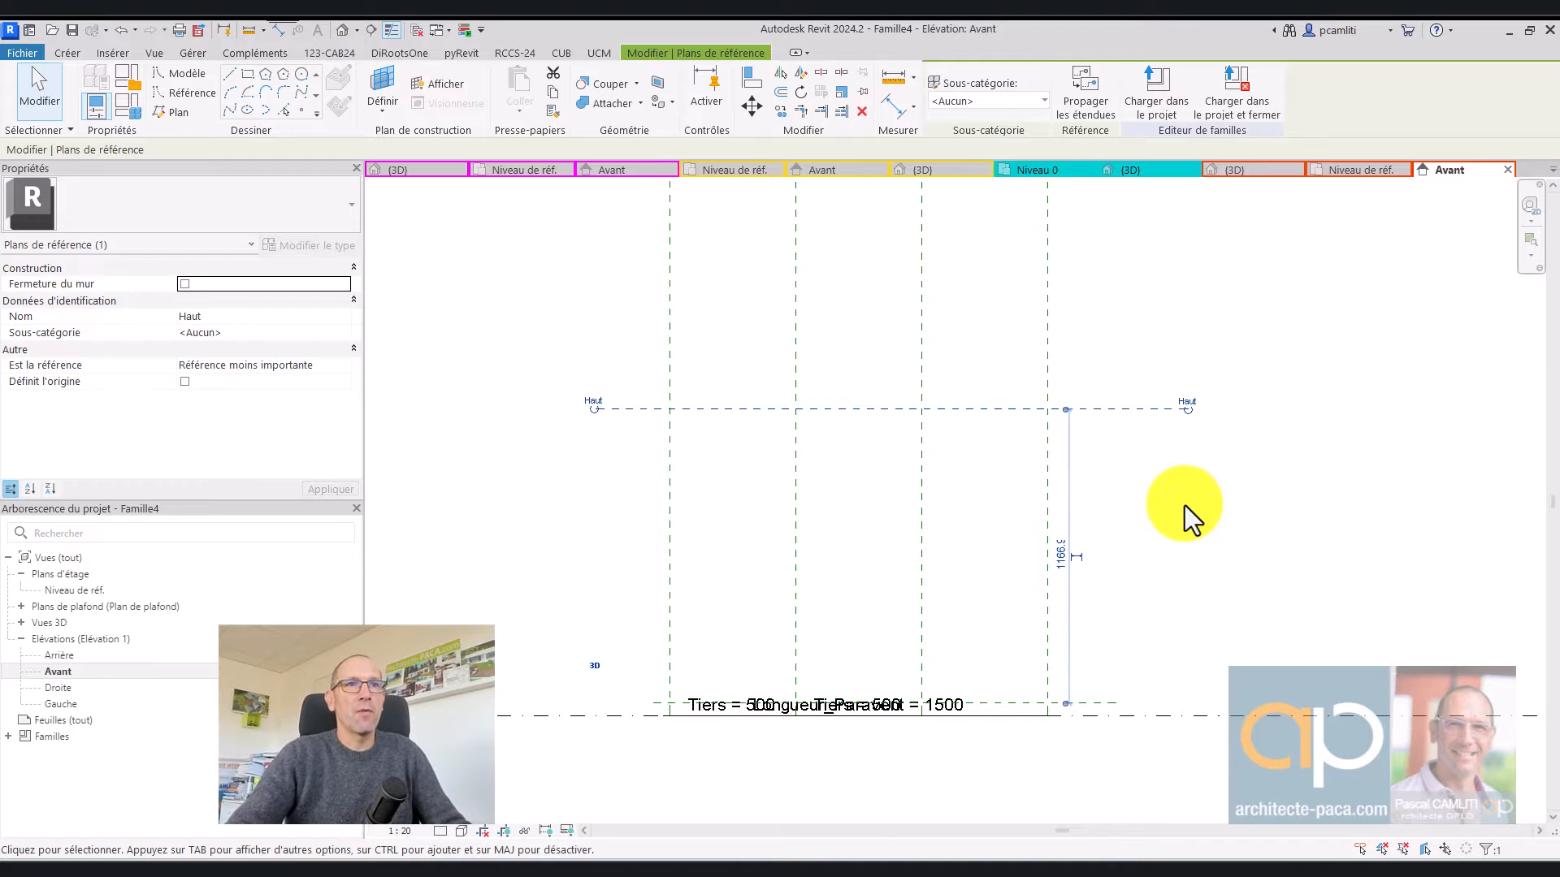
# Examine the garden screen's top, bottom and post in the reference photo image00050.jpeg, then return to the Revit elevation
pyautogui.click(971, 869)
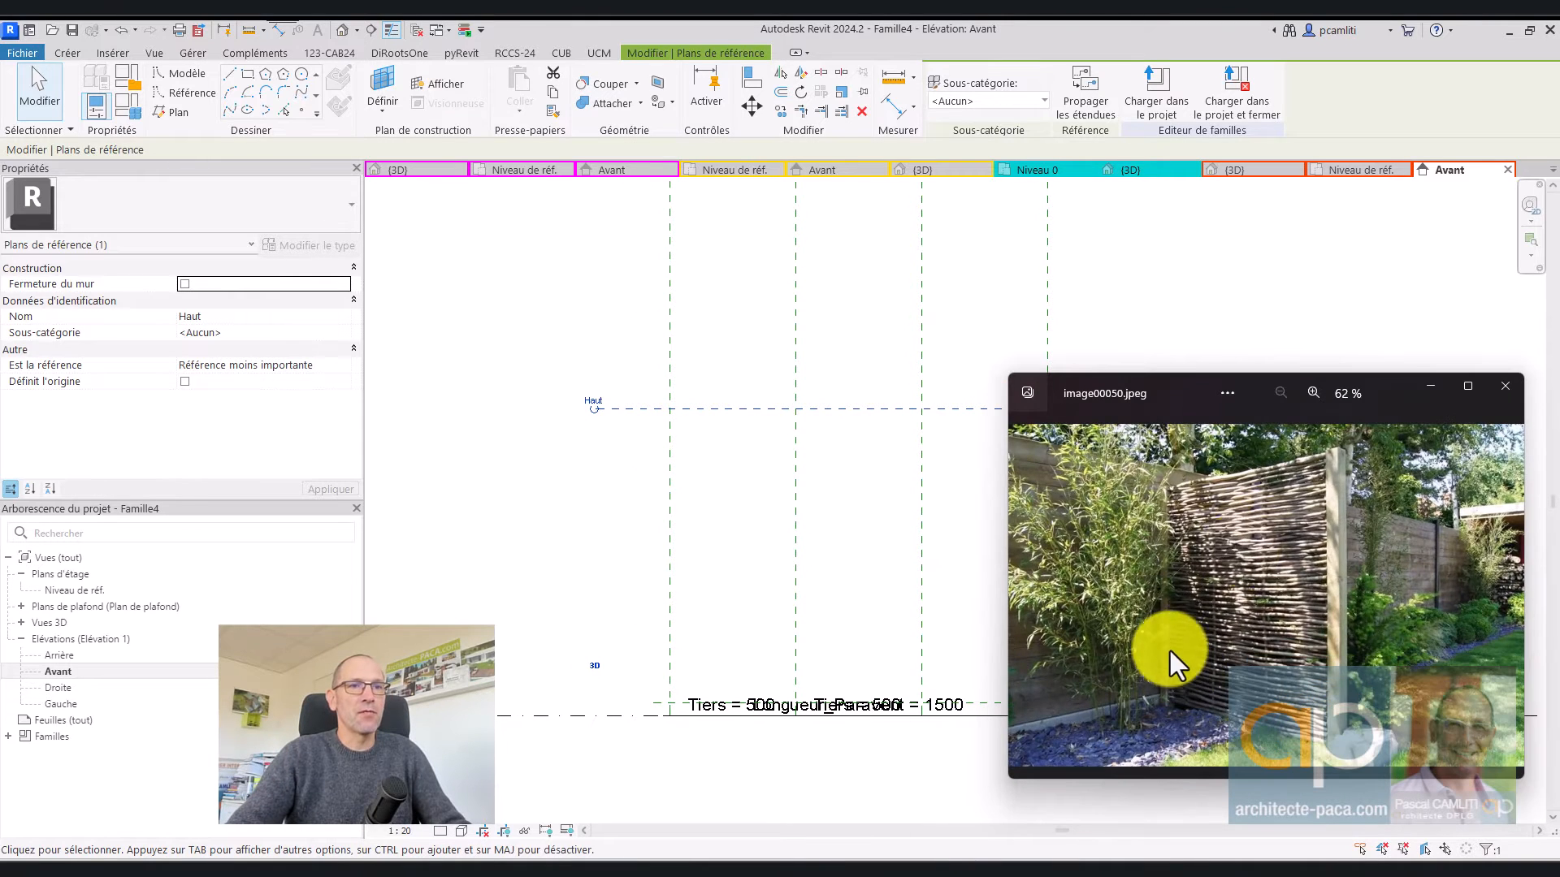
pyautogui.scroll(5, 1386, 474)
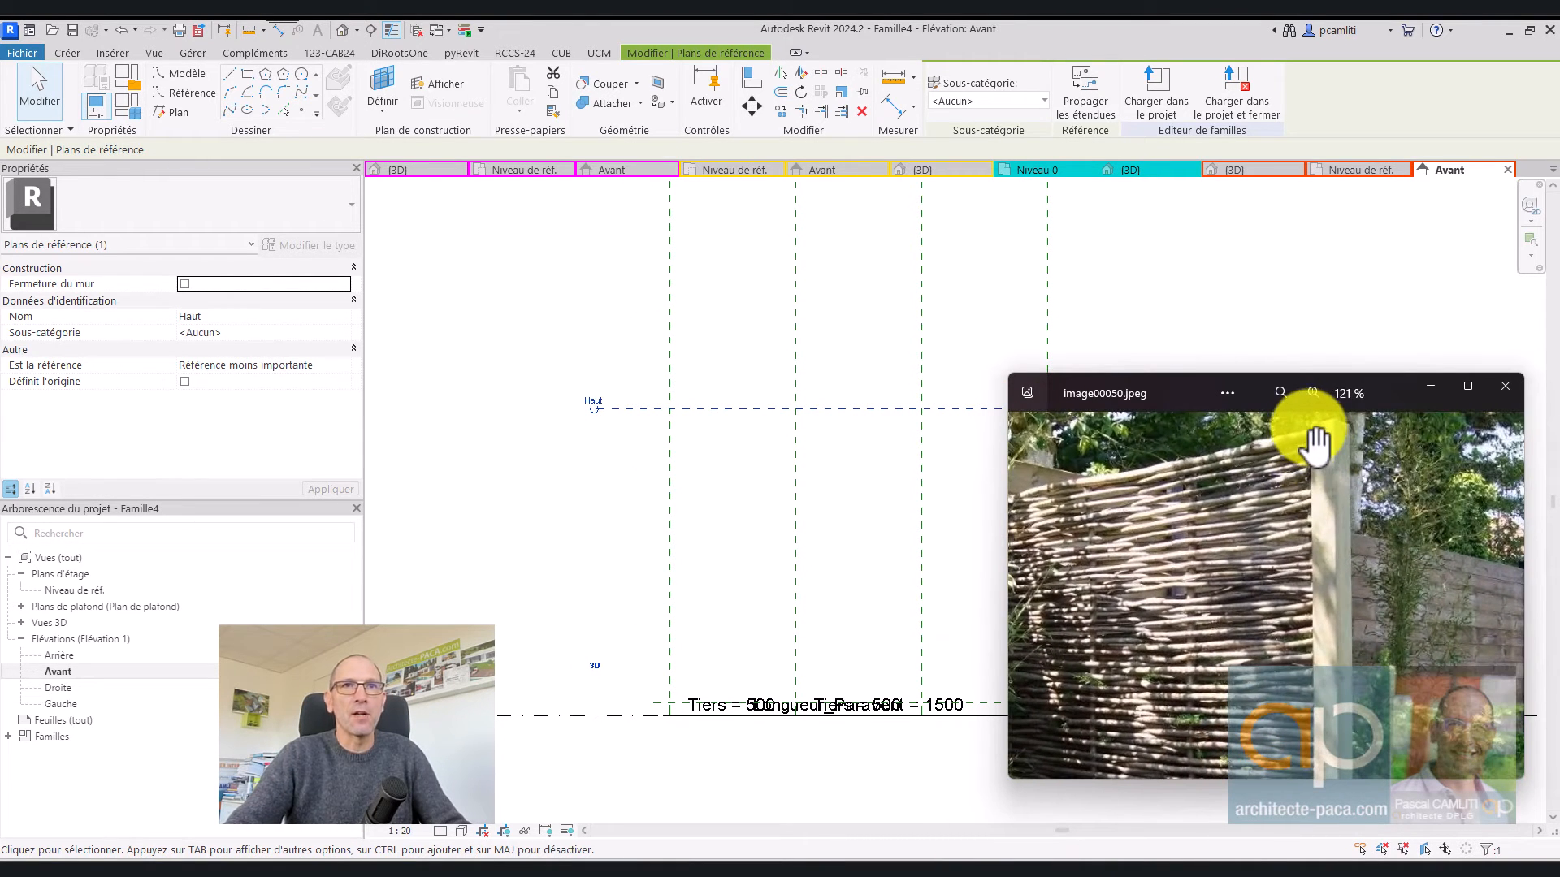
pyautogui.scroll(-5, 1324, 487)
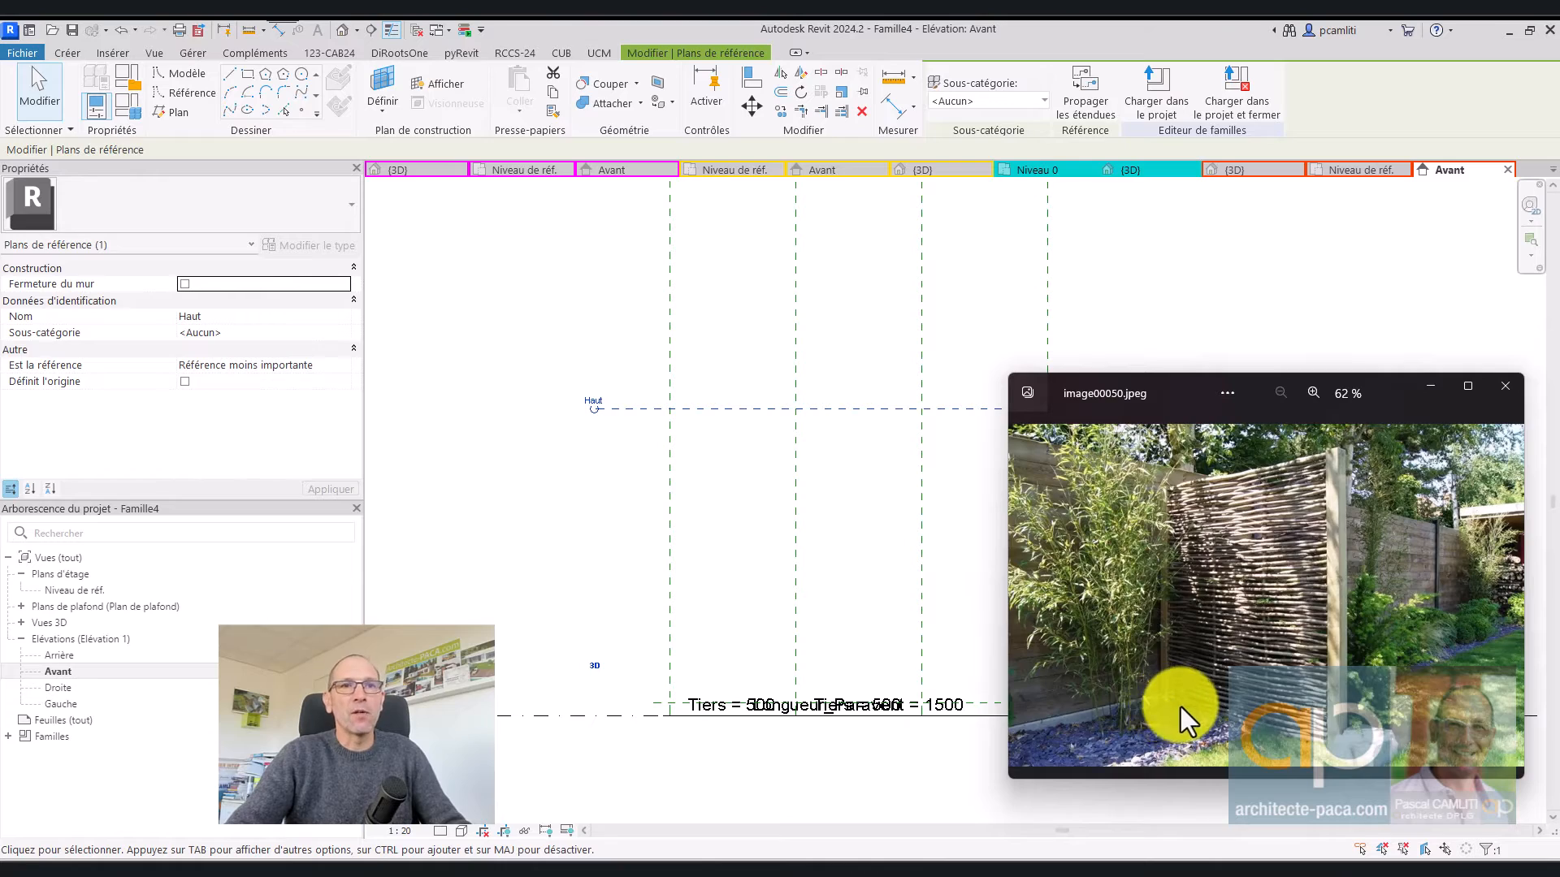
pyautogui.scroll(4, 1182, 711)
pyautogui.scroll(-2, 1222, 705)
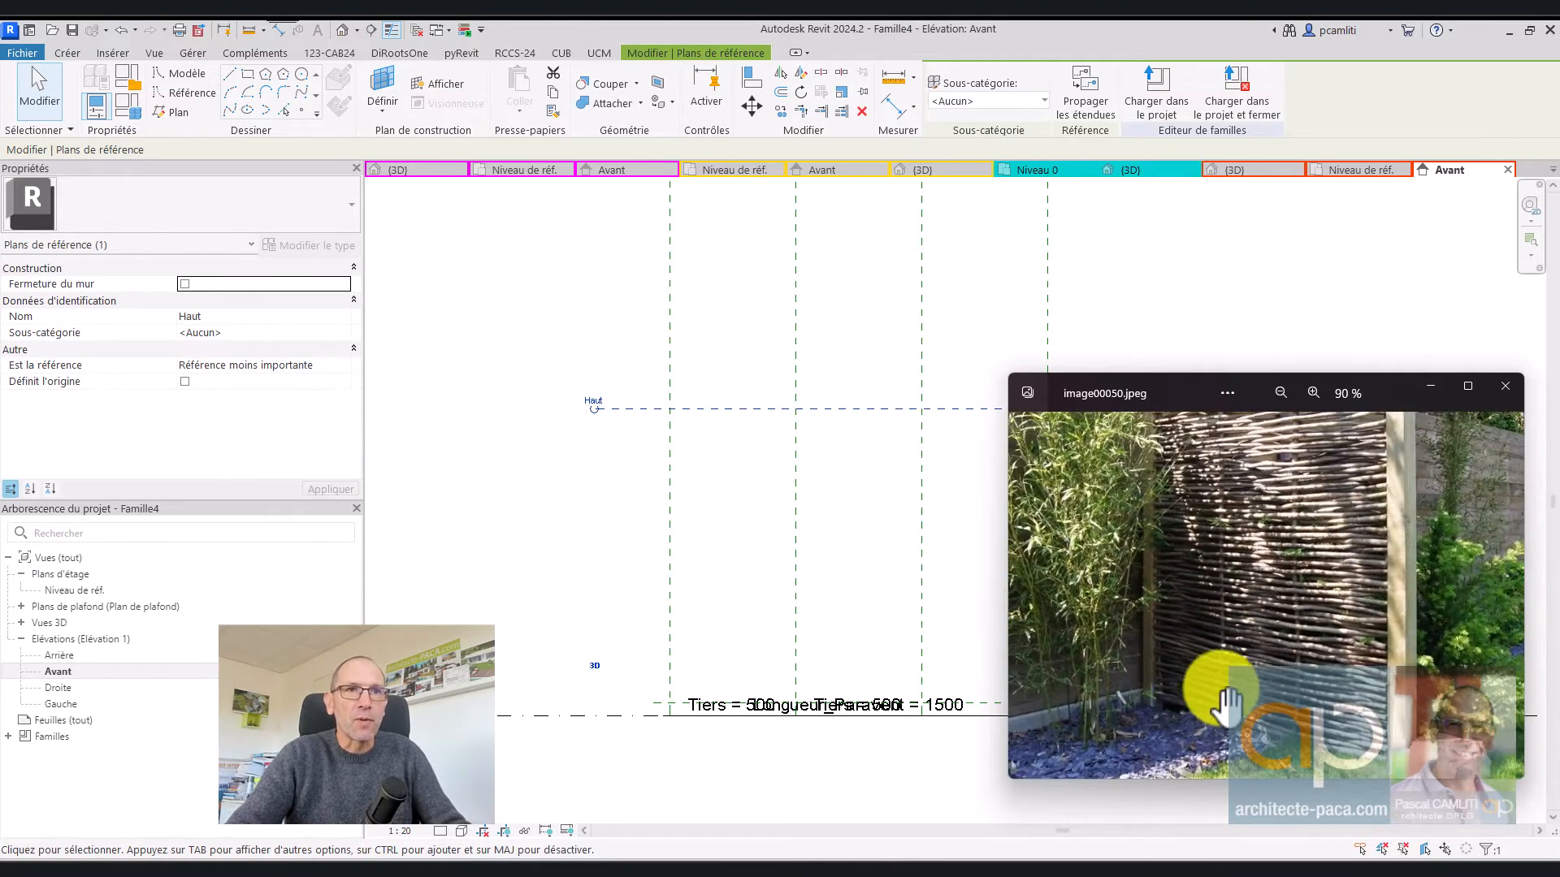
pyautogui.scroll(-1, 1222, 690)
pyautogui.moveTo(1318, 576); pyautogui.dragTo(1298, 650)
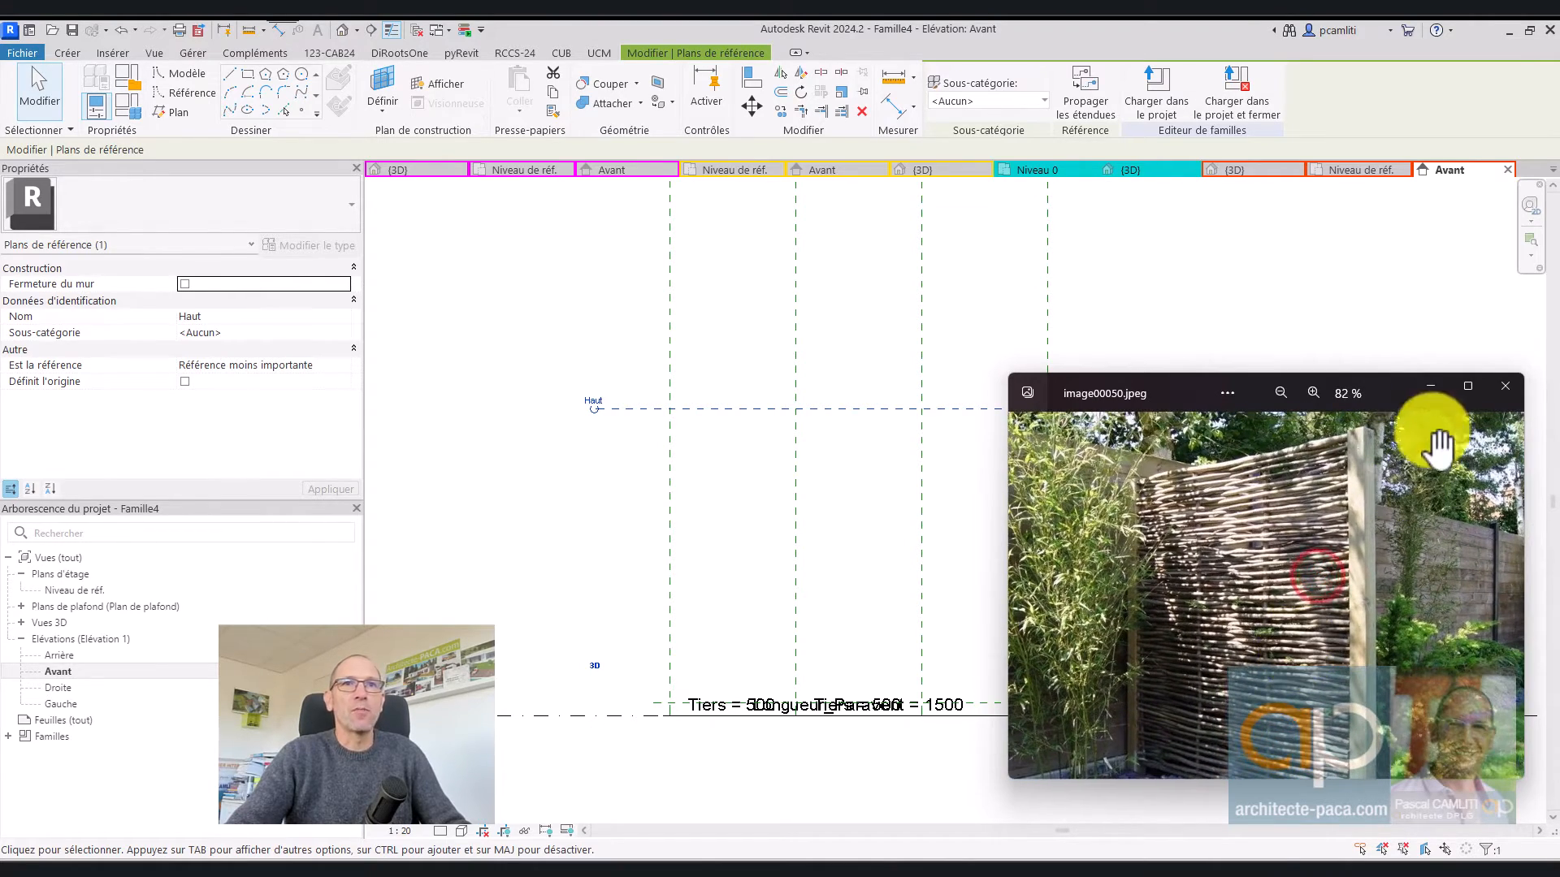
pyautogui.click(1436, 382)
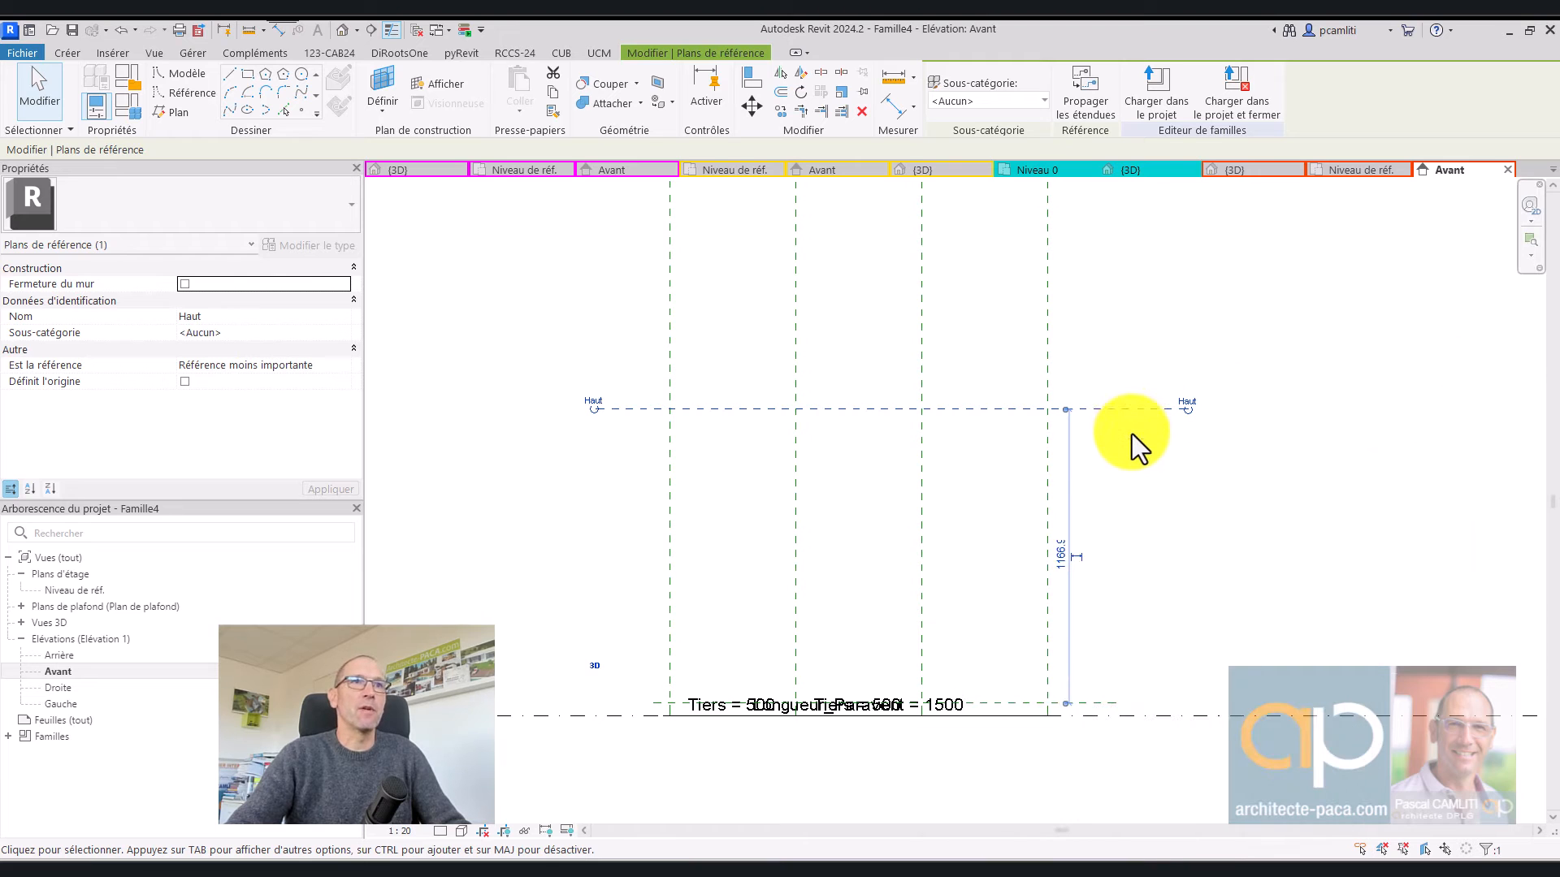
# Place an aligned dimension between the reference level and the Haut reference plane
pyautogui.click(897, 111)
pyautogui.click(1156, 715)
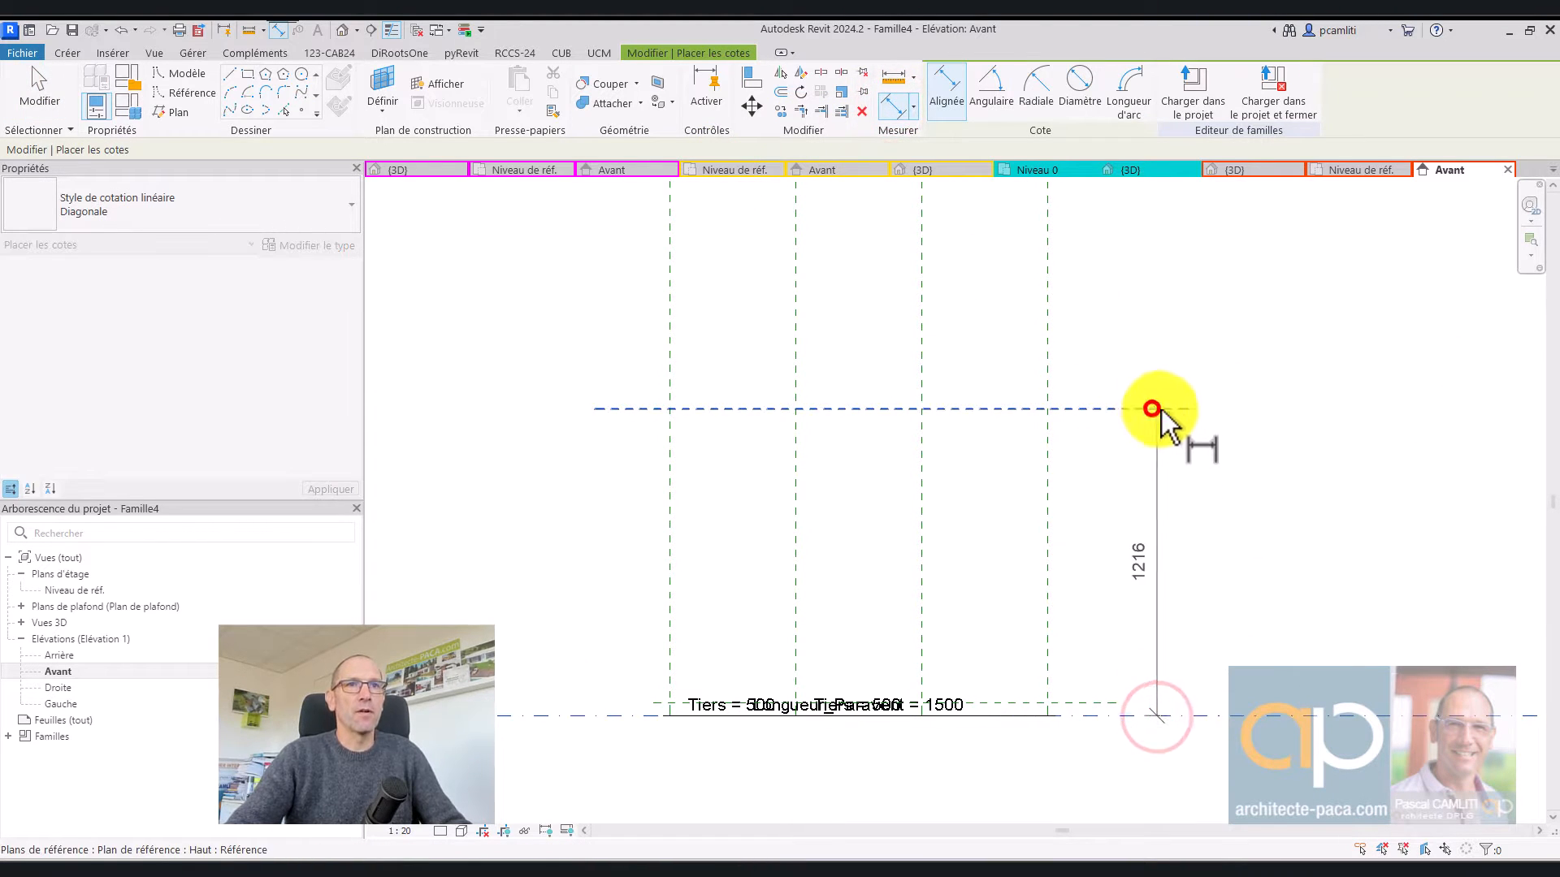
pyautogui.click(1152, 409)
pyautogui.click(1222, 417)
pyautogui.press('Escape')
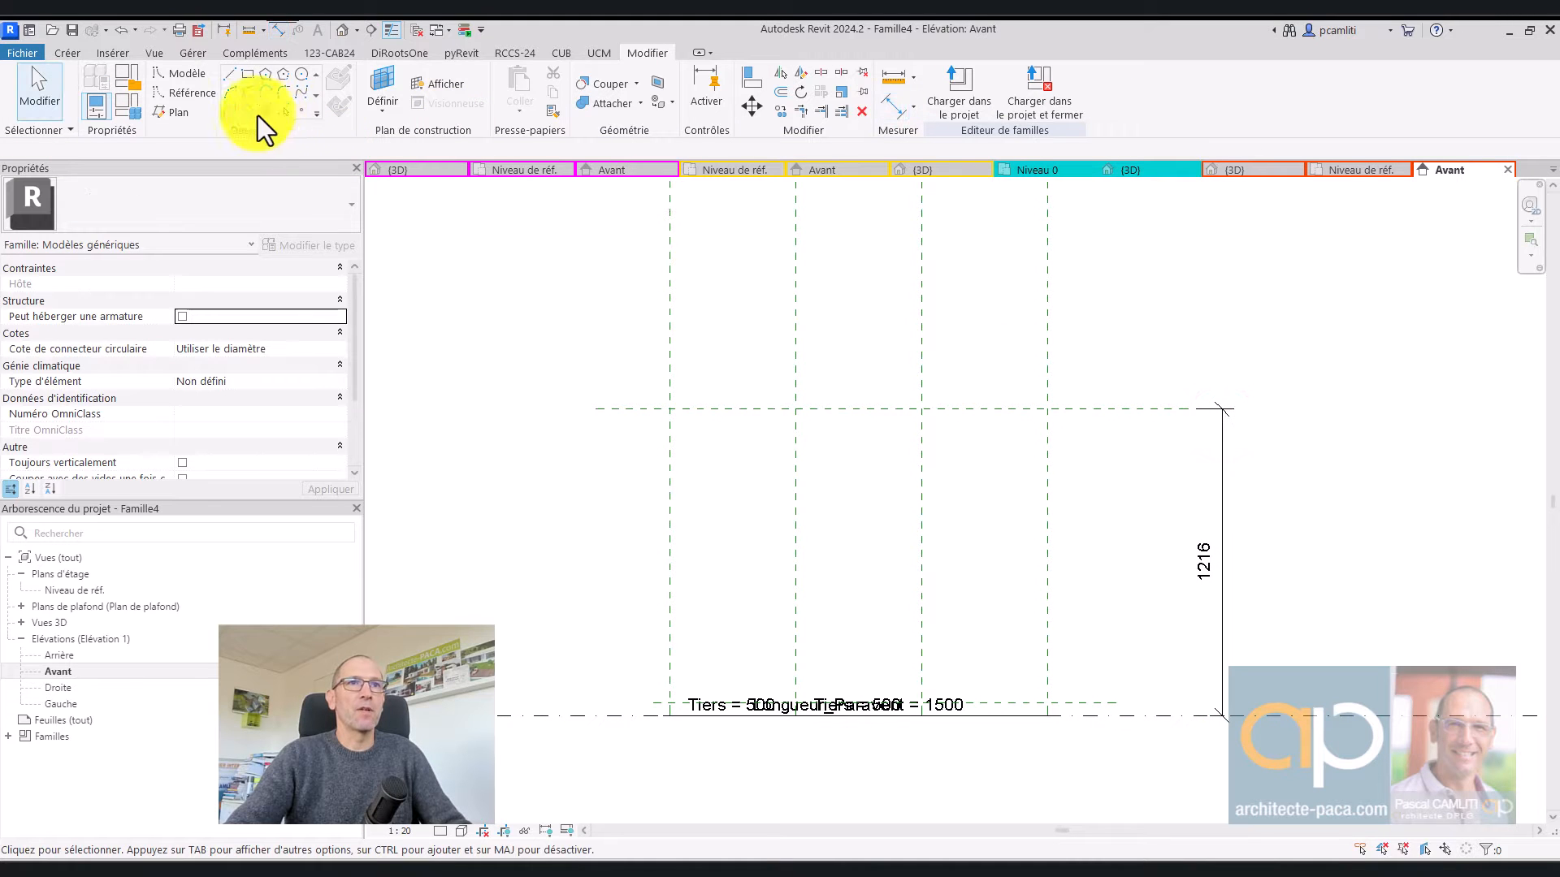
# Draw another horizontal reference plane about 35 mm below the Haut plane
pyautogui.click(178, 112)
pyautogui.click(631, 417)
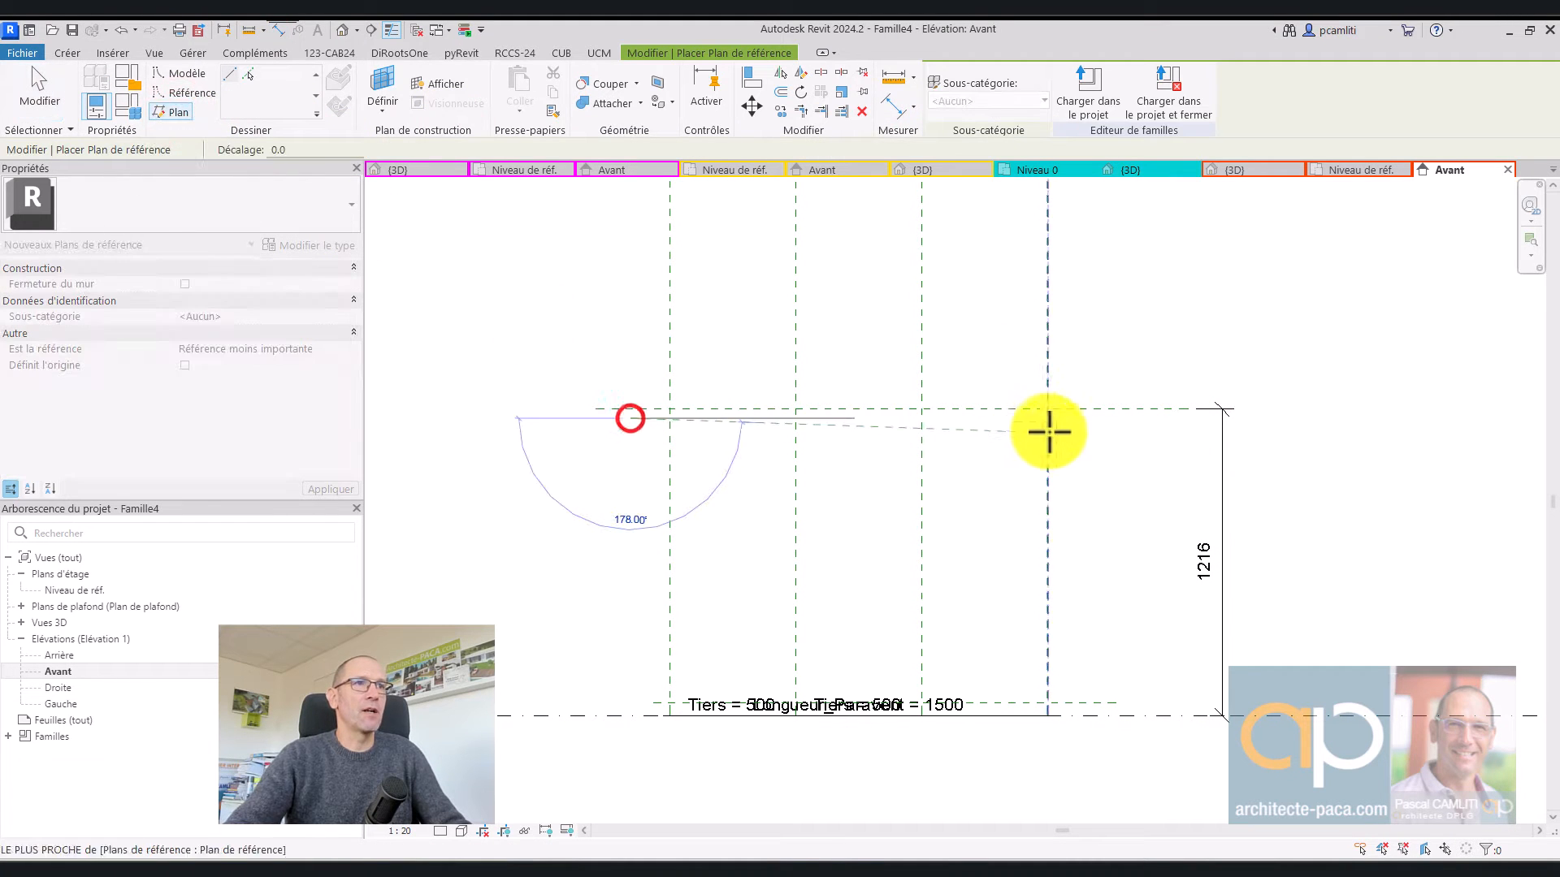
pyautogui.click(1105, 422)
pyautogui.press('Escape')
# Place an aligned dimension between the Haut plane and the unnamed reference plane just below it
pyautogui.click(899, 121)
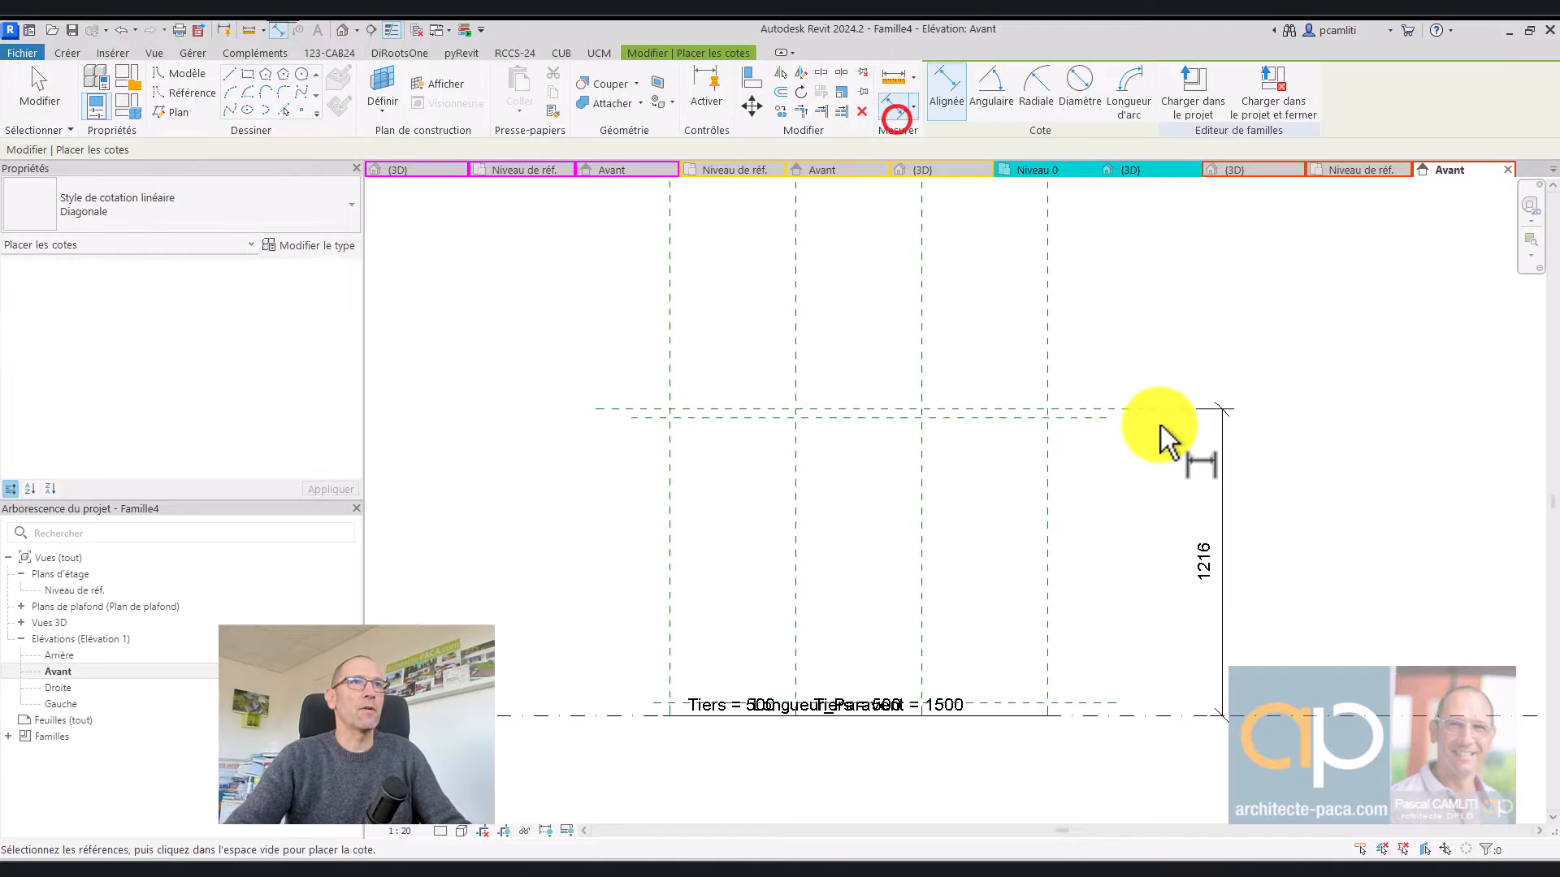
pyautogui.scroll(2, 1162, 426)
pyautogui.click(1069, 412)
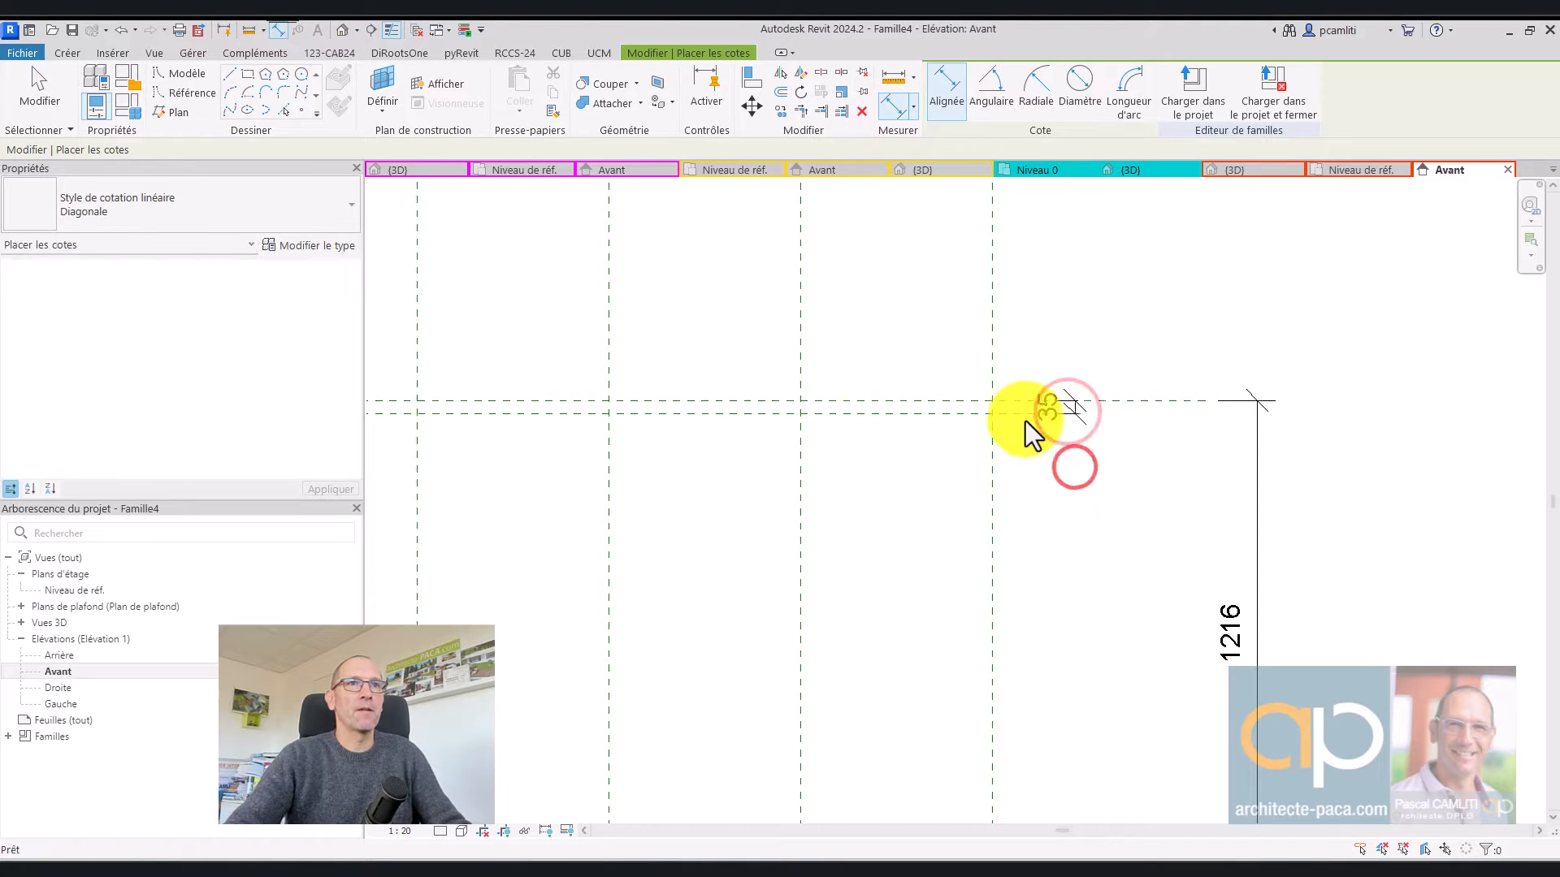
pyautogui.press('Escape')
pyautogui.press('Escape')
# Set the distance between the Haut plane and the reference plane just below it to 30 mm
pyautogui.click(1022, 414)
pyautogui.scroll(3, 1064, 408)
pyautogui.scroll(1, 1065, 404)
pyautogui.click(1060, 404)
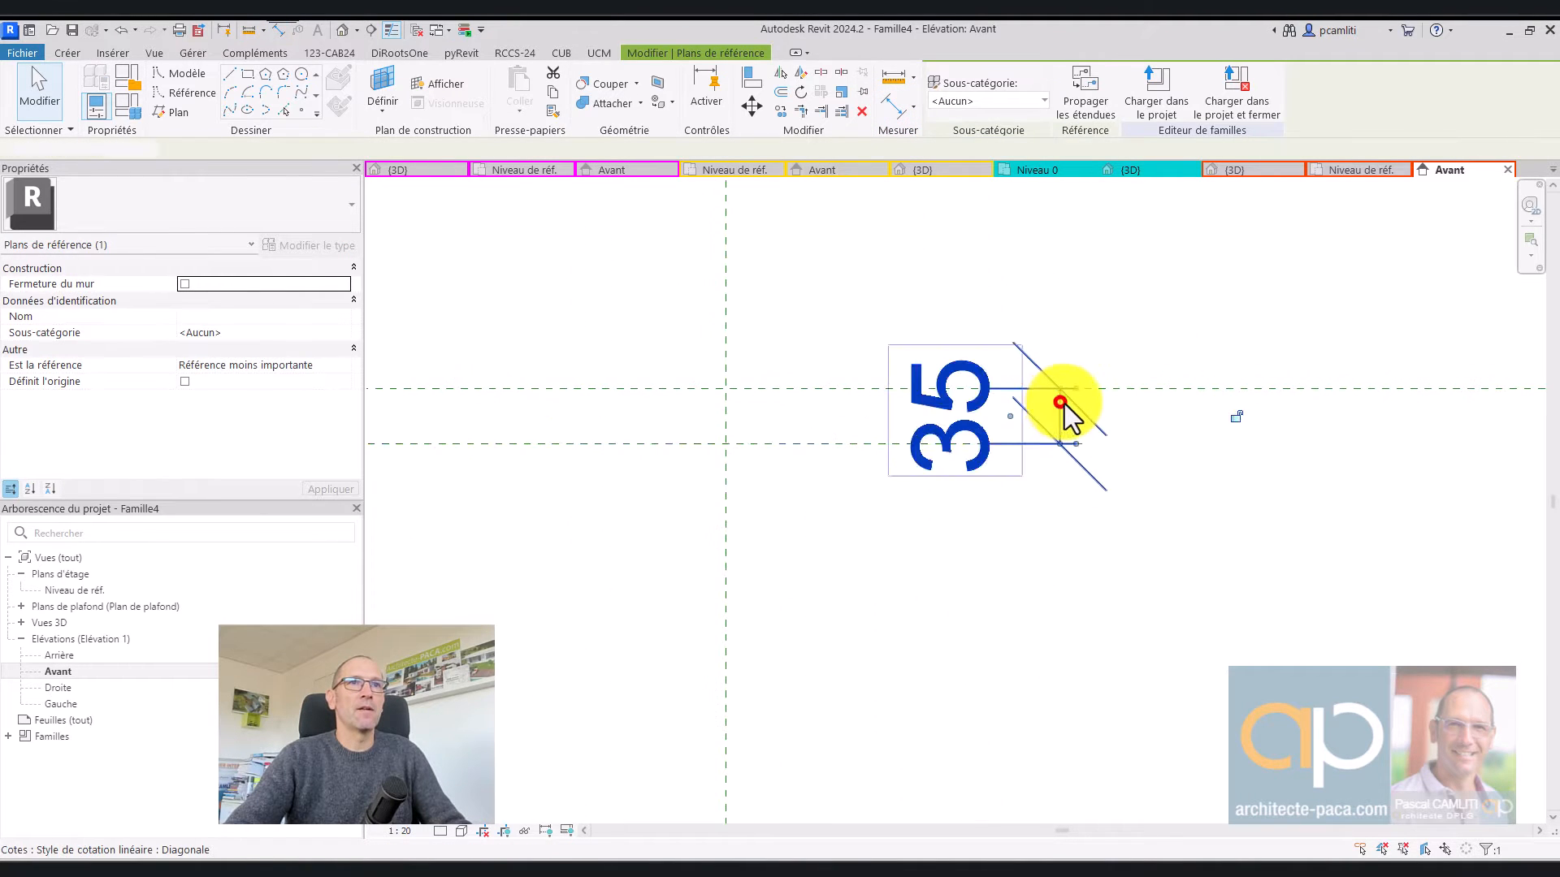
pyautogui.scroll(-2, 1115, 409)
pyautogui.press('Escape')
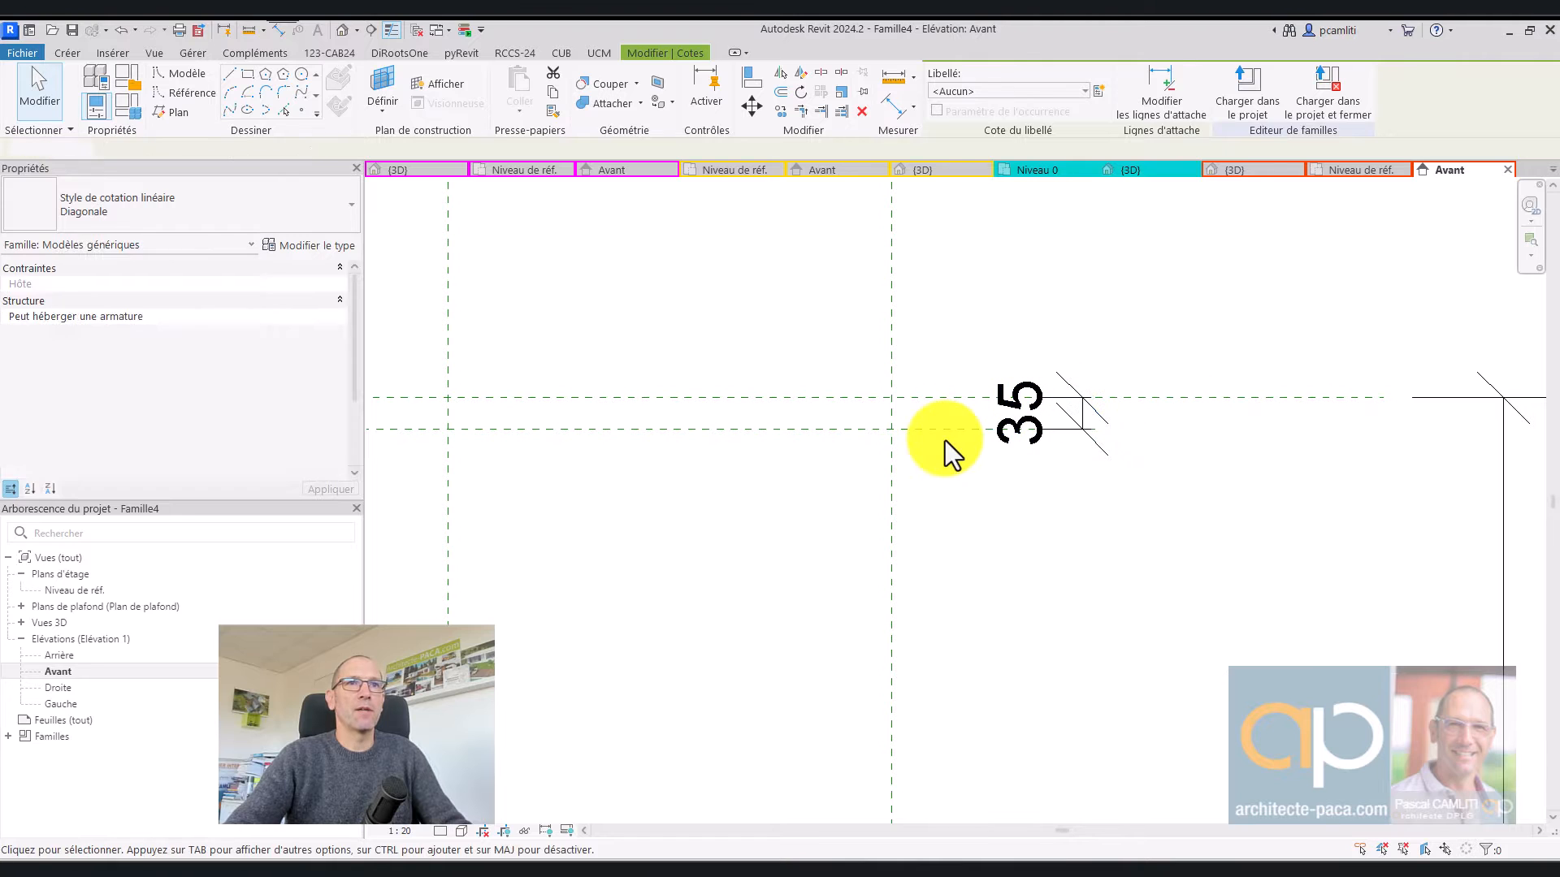
pyautogui.click(947, 428)
pyautogui.scroll(3, 1054, 407)
pyautogui.click(1054, 412)
pyautogui.write('30')
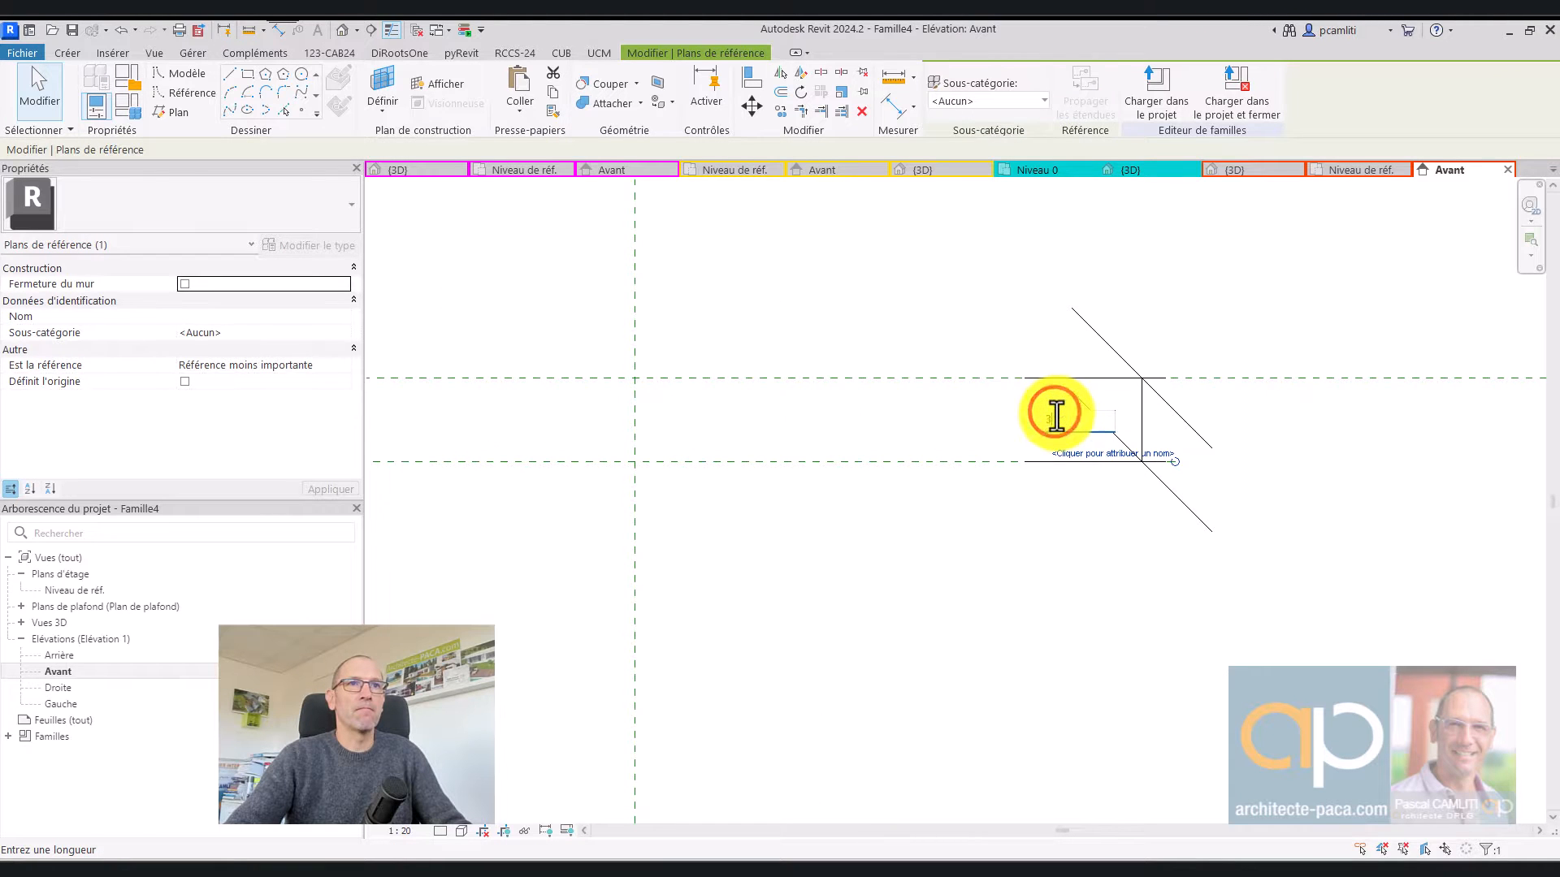
pyautogui.press('Return')
pyautogui.press('Escape')
# Lock the 30 mm dimension between the Haut plane and the reference plane below it
pyautogui.click(1144, 408)
pyautogui.scroll(-2, 1300, 418)
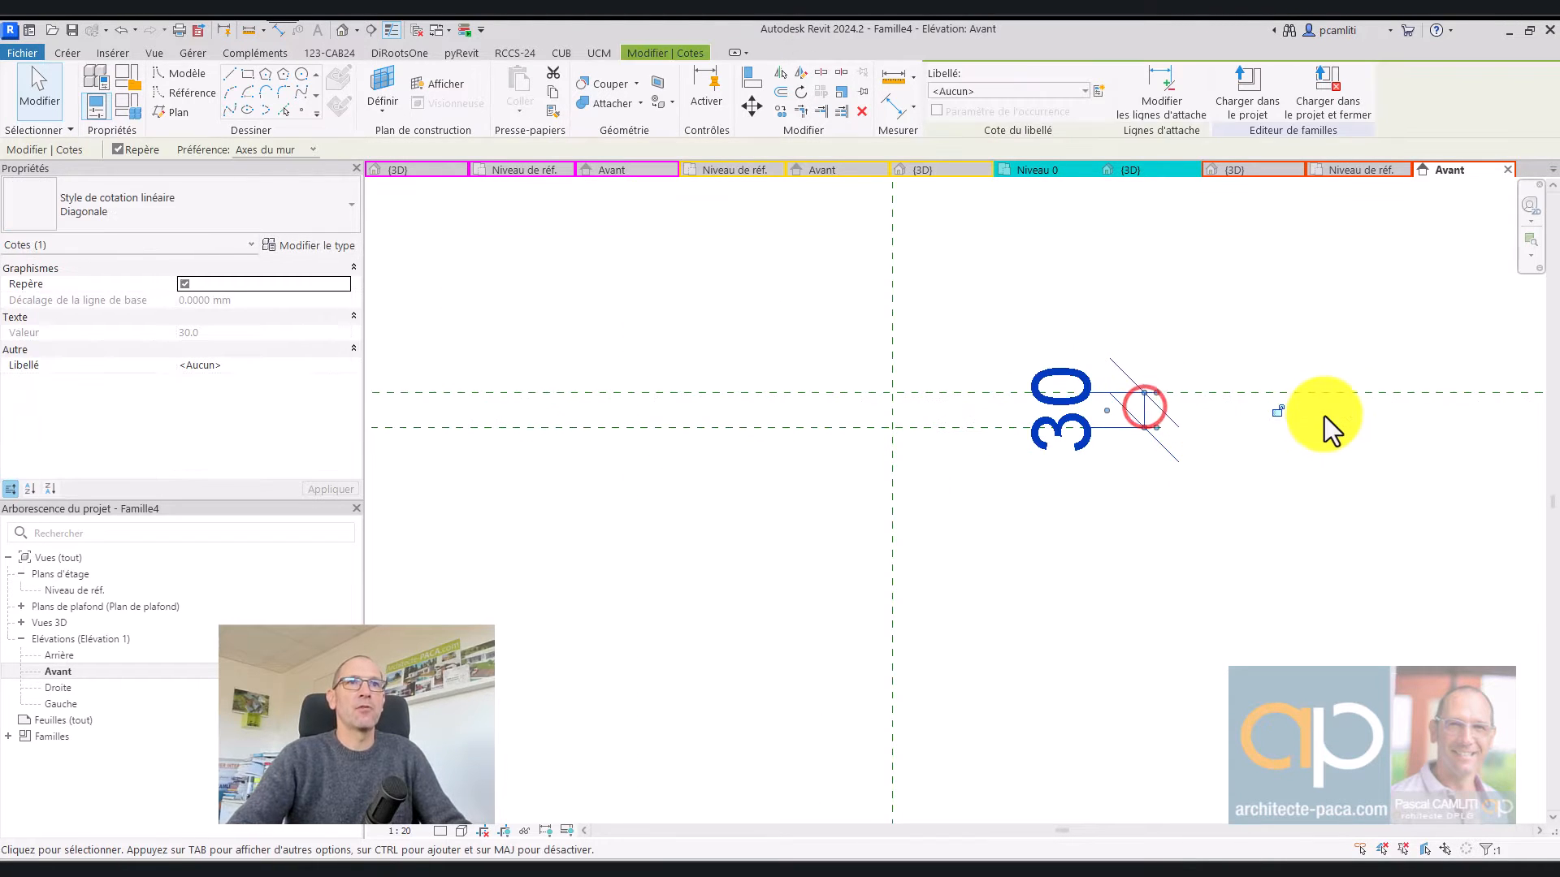
pyautogui.scroll(-3, 1292, 417)
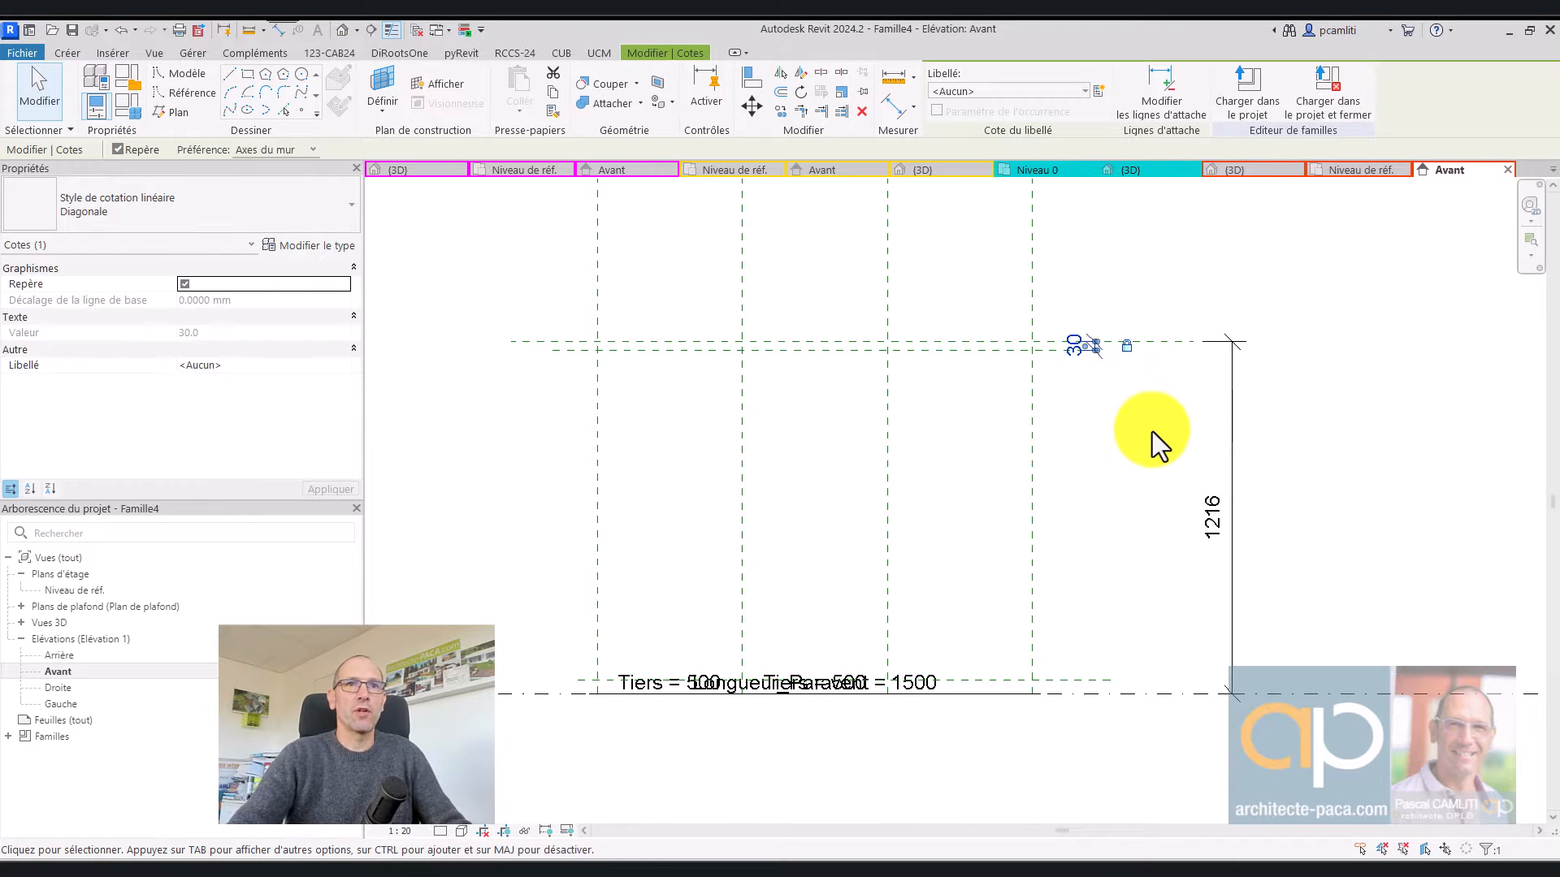
# Place an aligned dimension between the base level line and the bas reference plane just above it
pyautogui.click(885, 114)
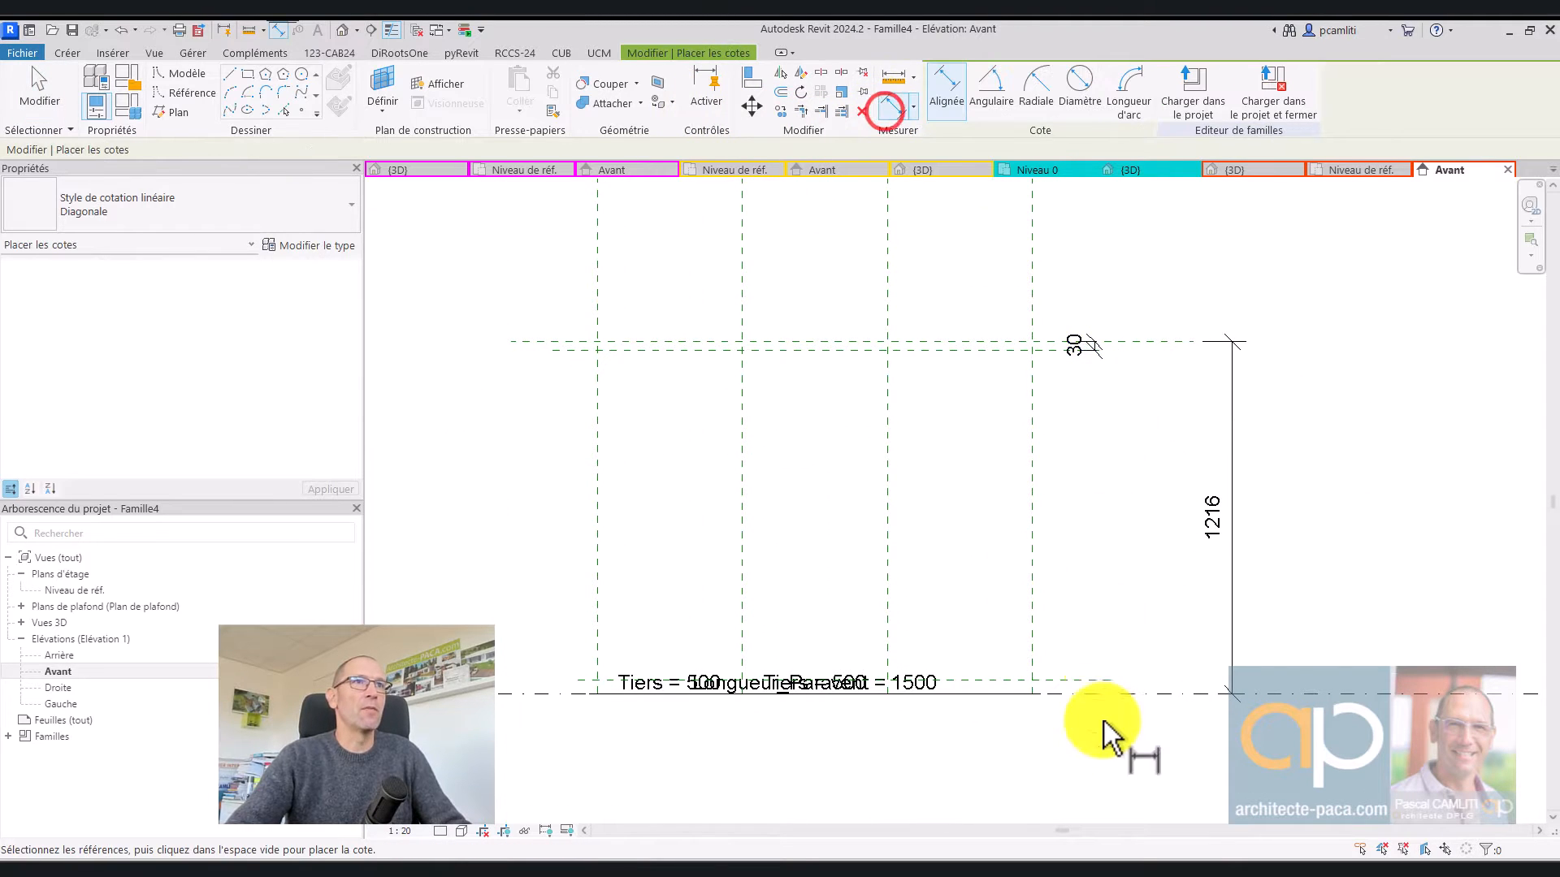
pyautogui.scroll(3, 1056, 698)
pyautogui.click(1055, 621)
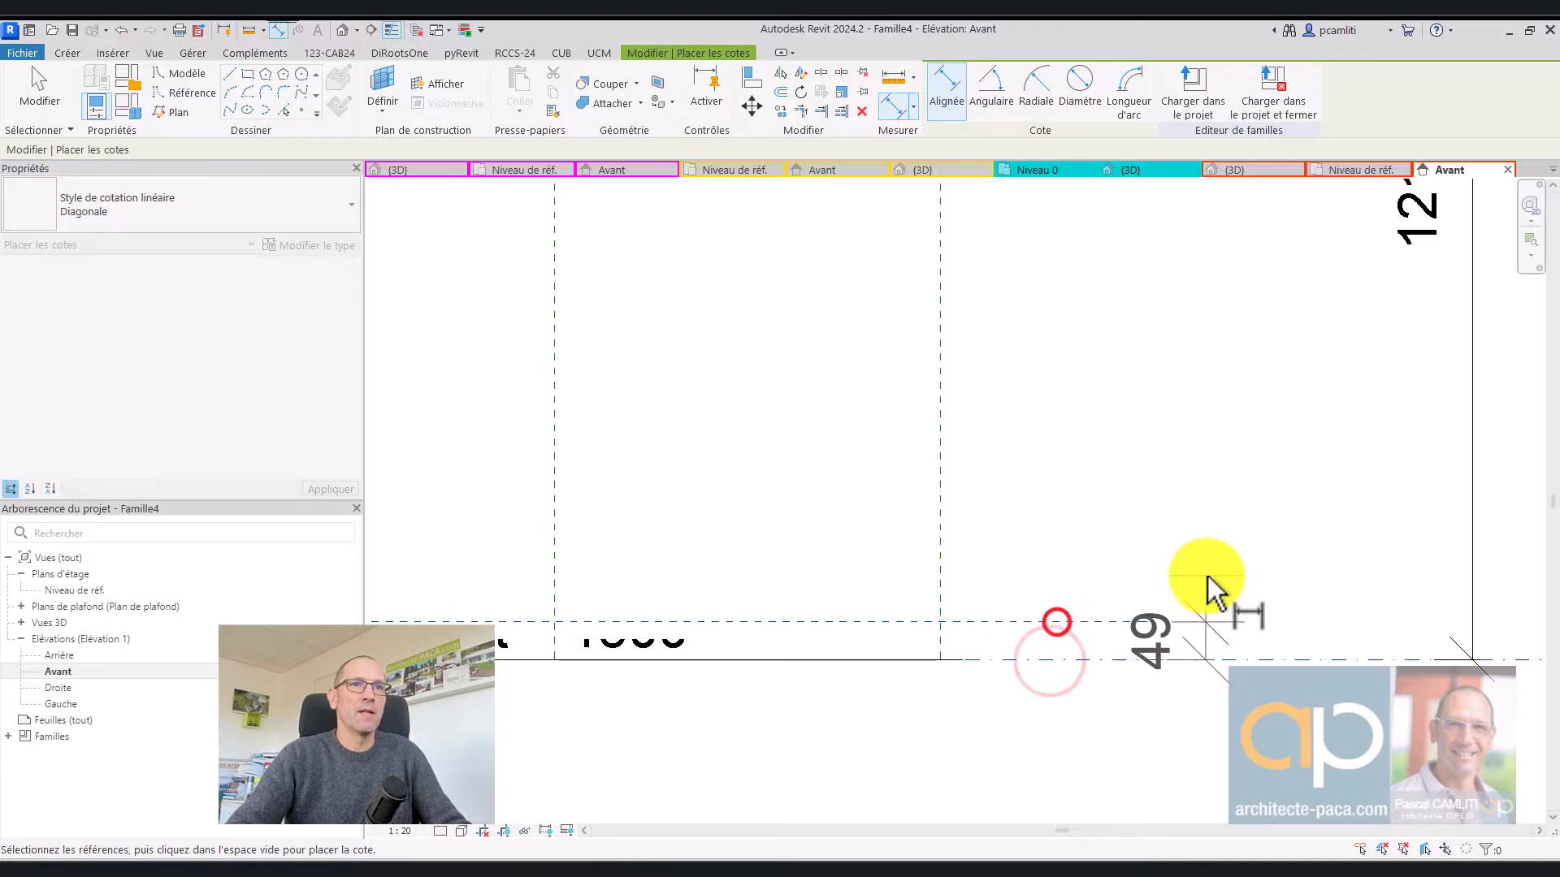
pyautogui.click(1208, 571)
pyautogui.press('Escape')
pyautogui.press('Escape')
# Set the distance between the base level and the bas reference plane to 30 mm
pyautogui.click(1039, 624)
pyautogui.scroll(1, 1174, 642)
pyautogui.scroll(2, 1174, 640)
pyautogui.click(1180, 640)
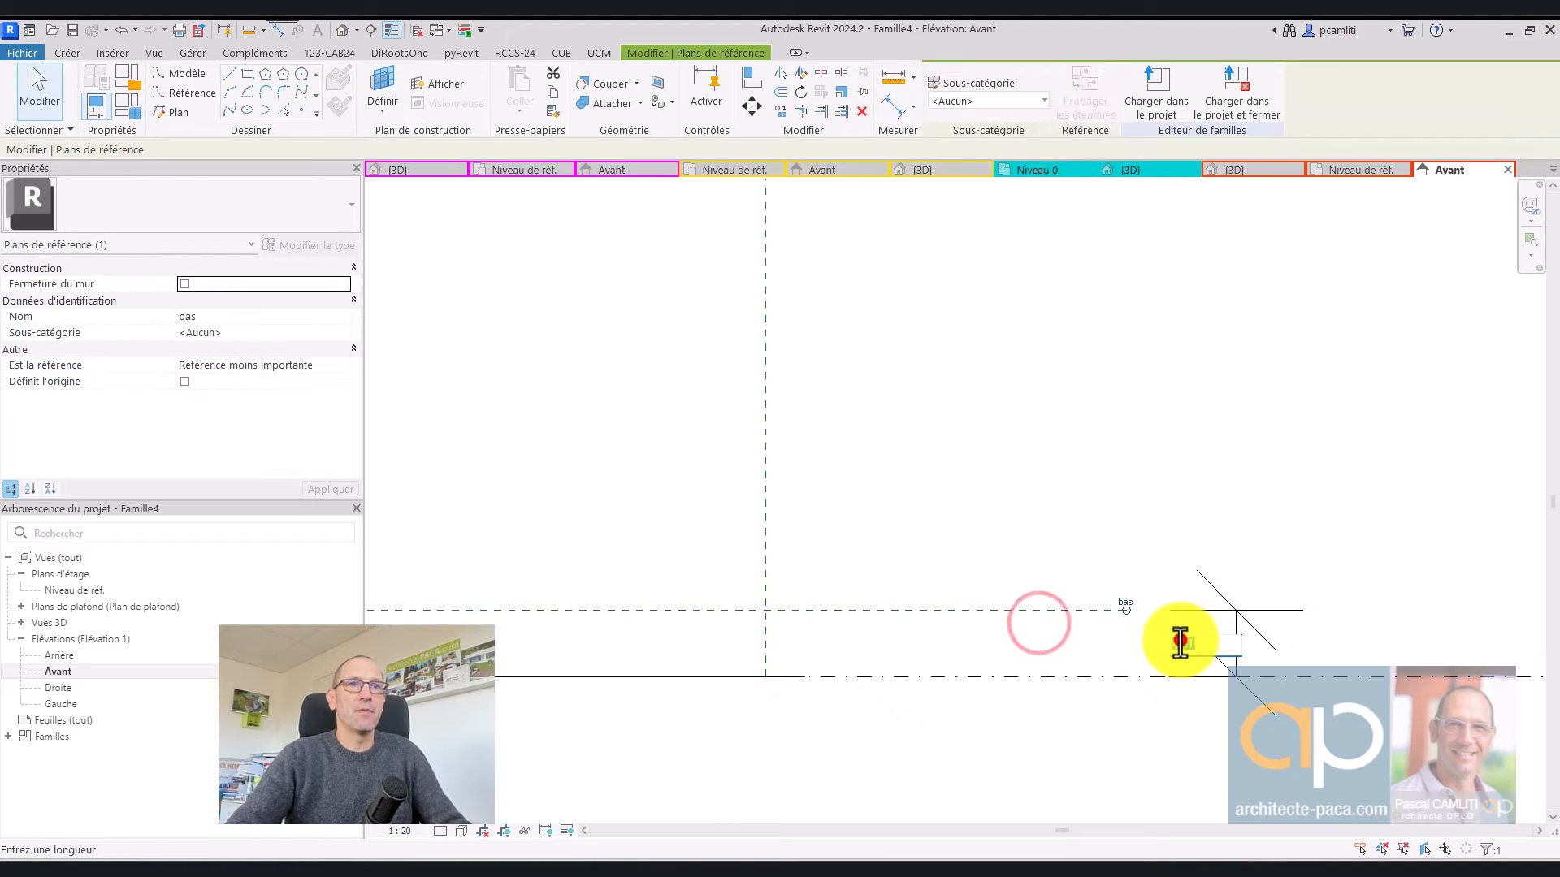
pyautogui.write('30')
pyautogui.press('Return')
# Lock the 30 mm dimension between the base level and the bas reference plane
pyautogui.click(1289, 593)
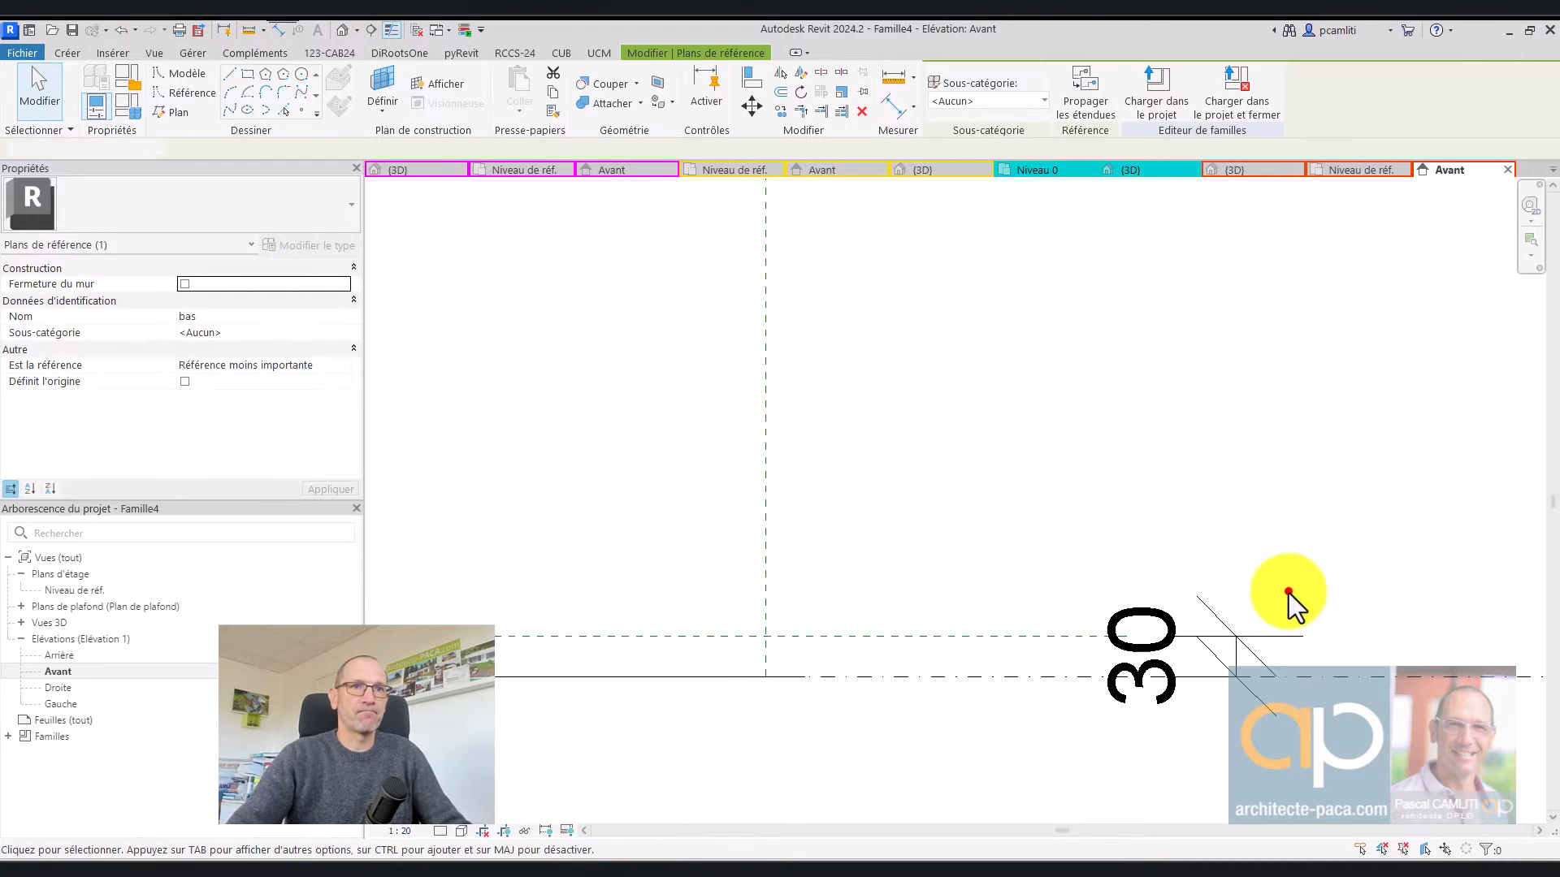
pyautogui.click(1238, 651)
pyautogui.scroll(-3, 1324, 650)
pyautogui.scroll(-5, 1342, 642)
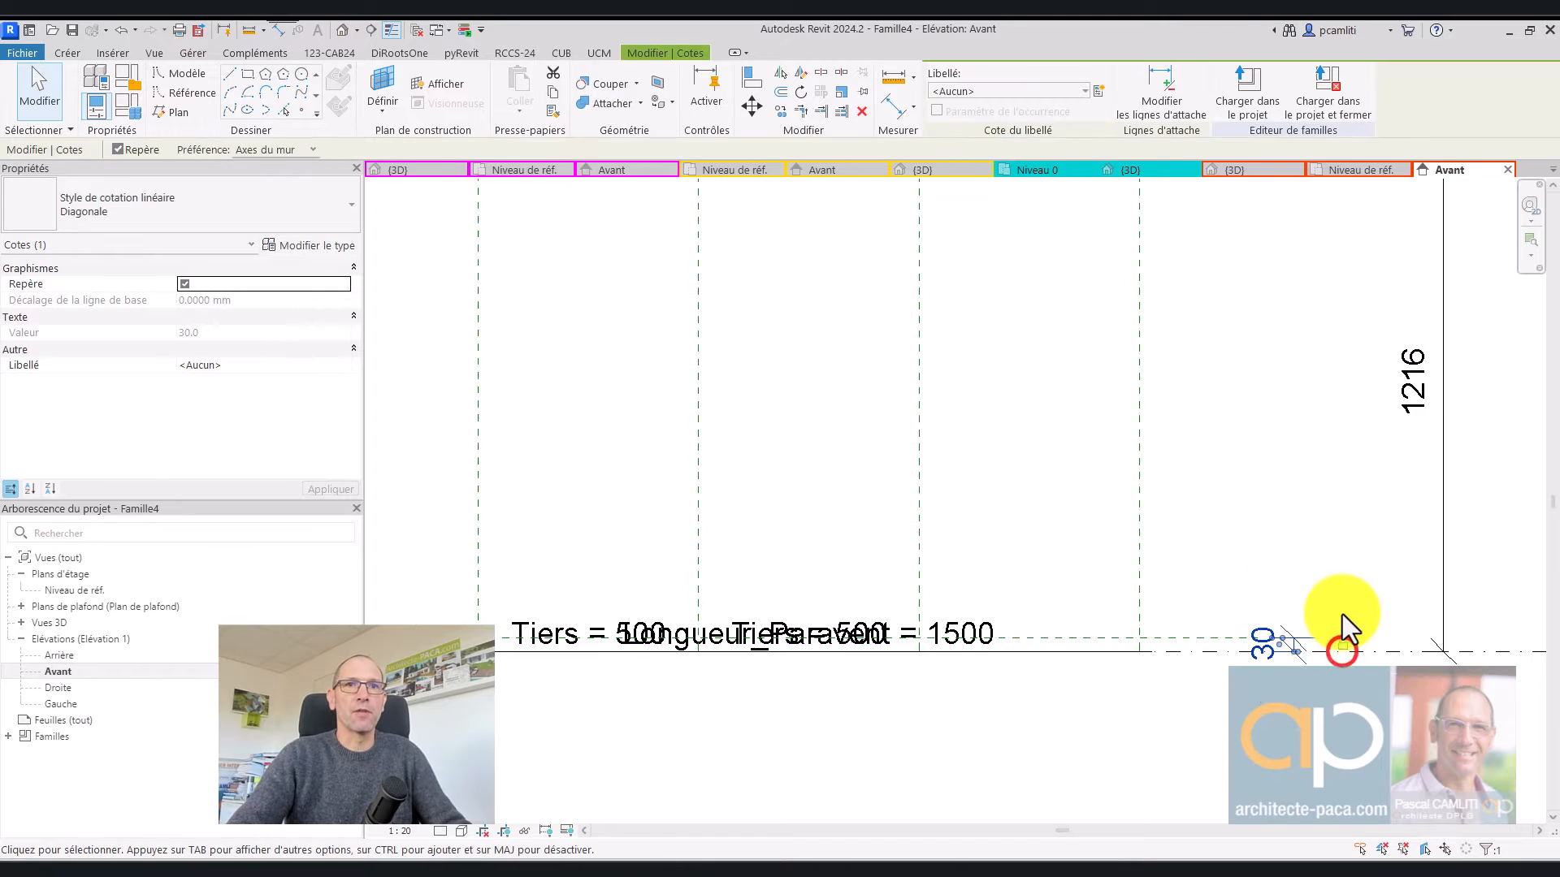
pyautogui.press('Escape')
# Label the overall height dimension with a new family type parameter named Hauteur_Paravent
pyautogui.click(1291, 432)
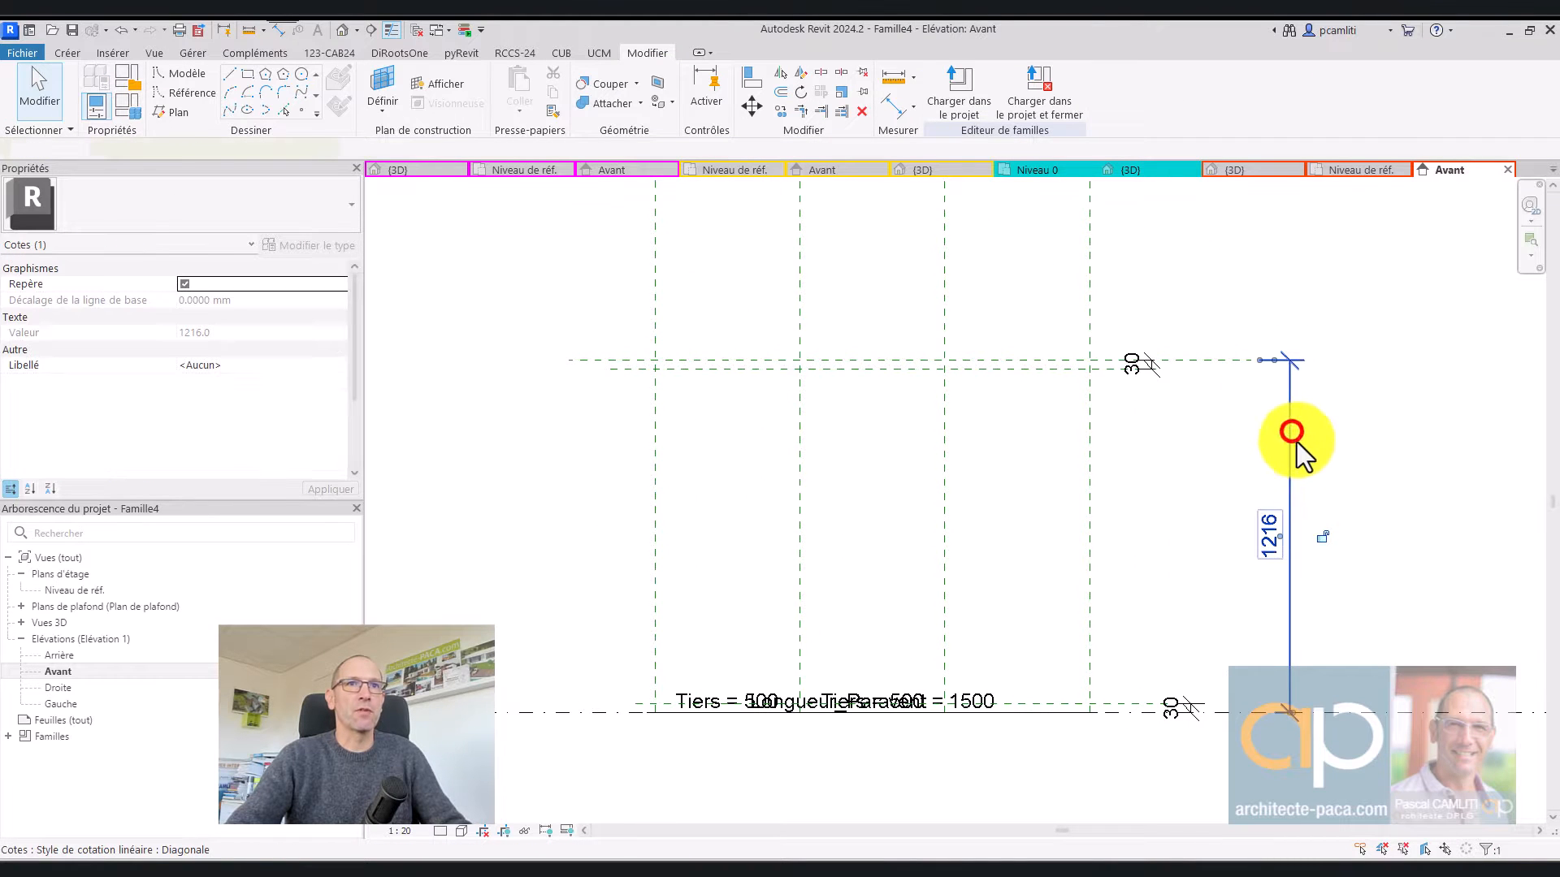
pyautogui.click(1102, 89)
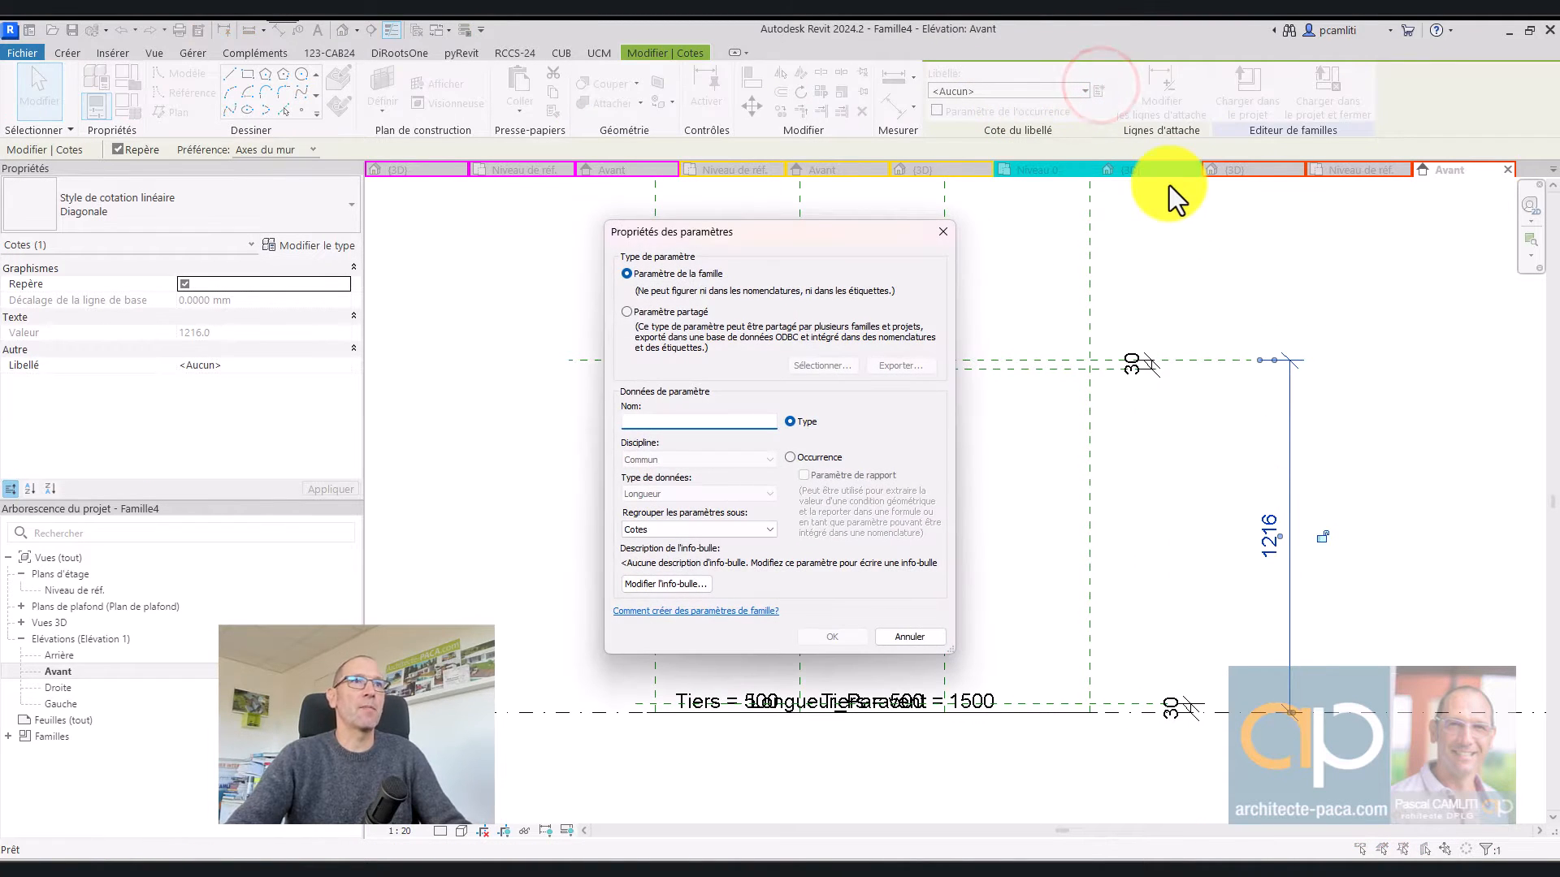
pyautogui.write('Hauteur_Paravent')
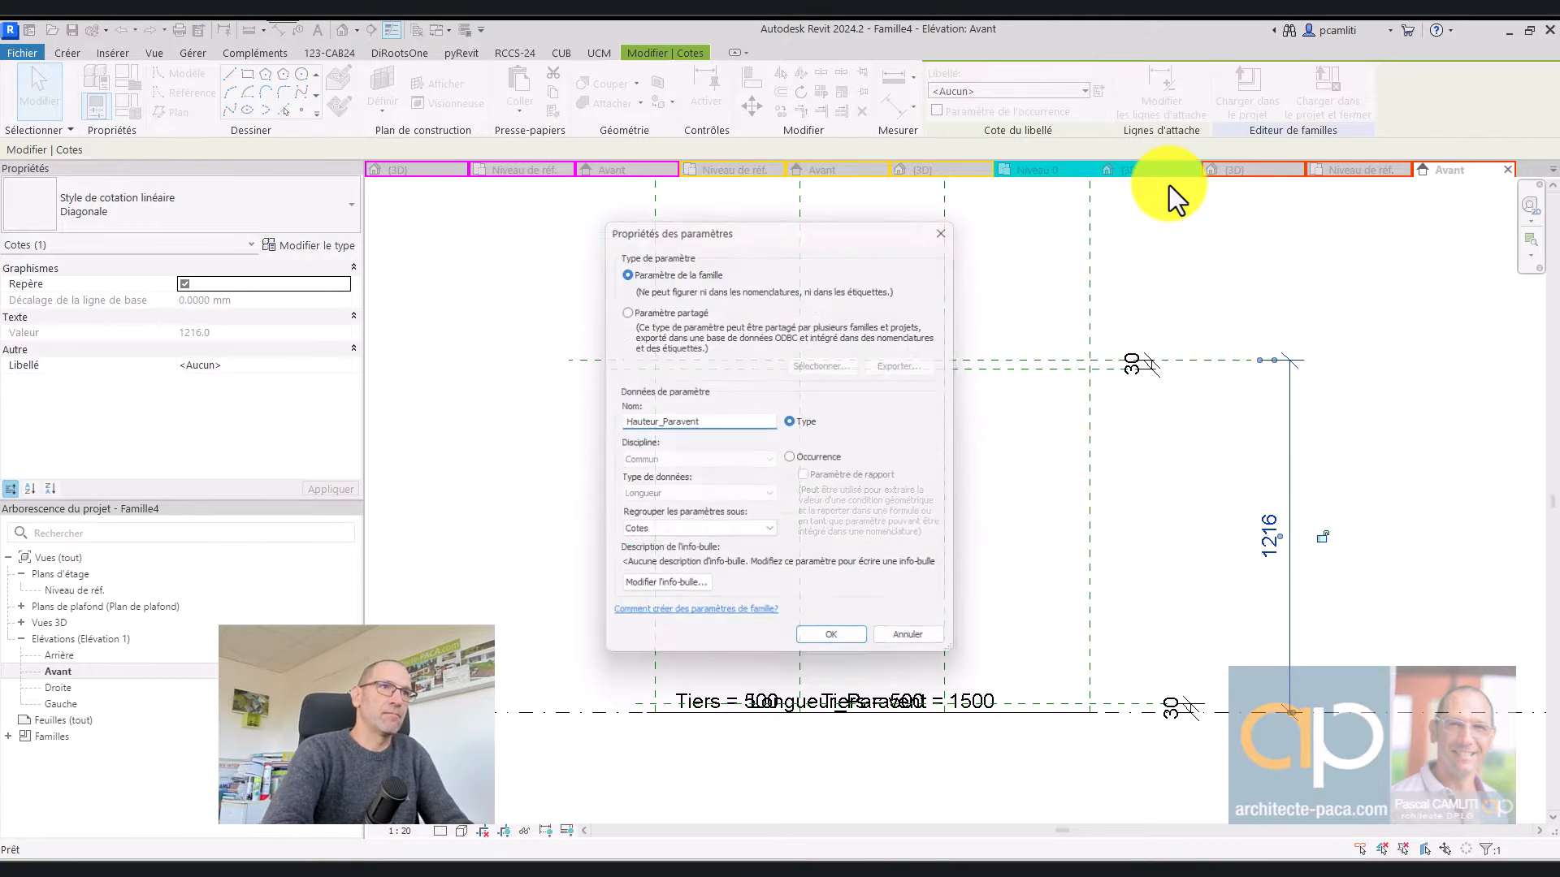
pyautogui.press('Return')
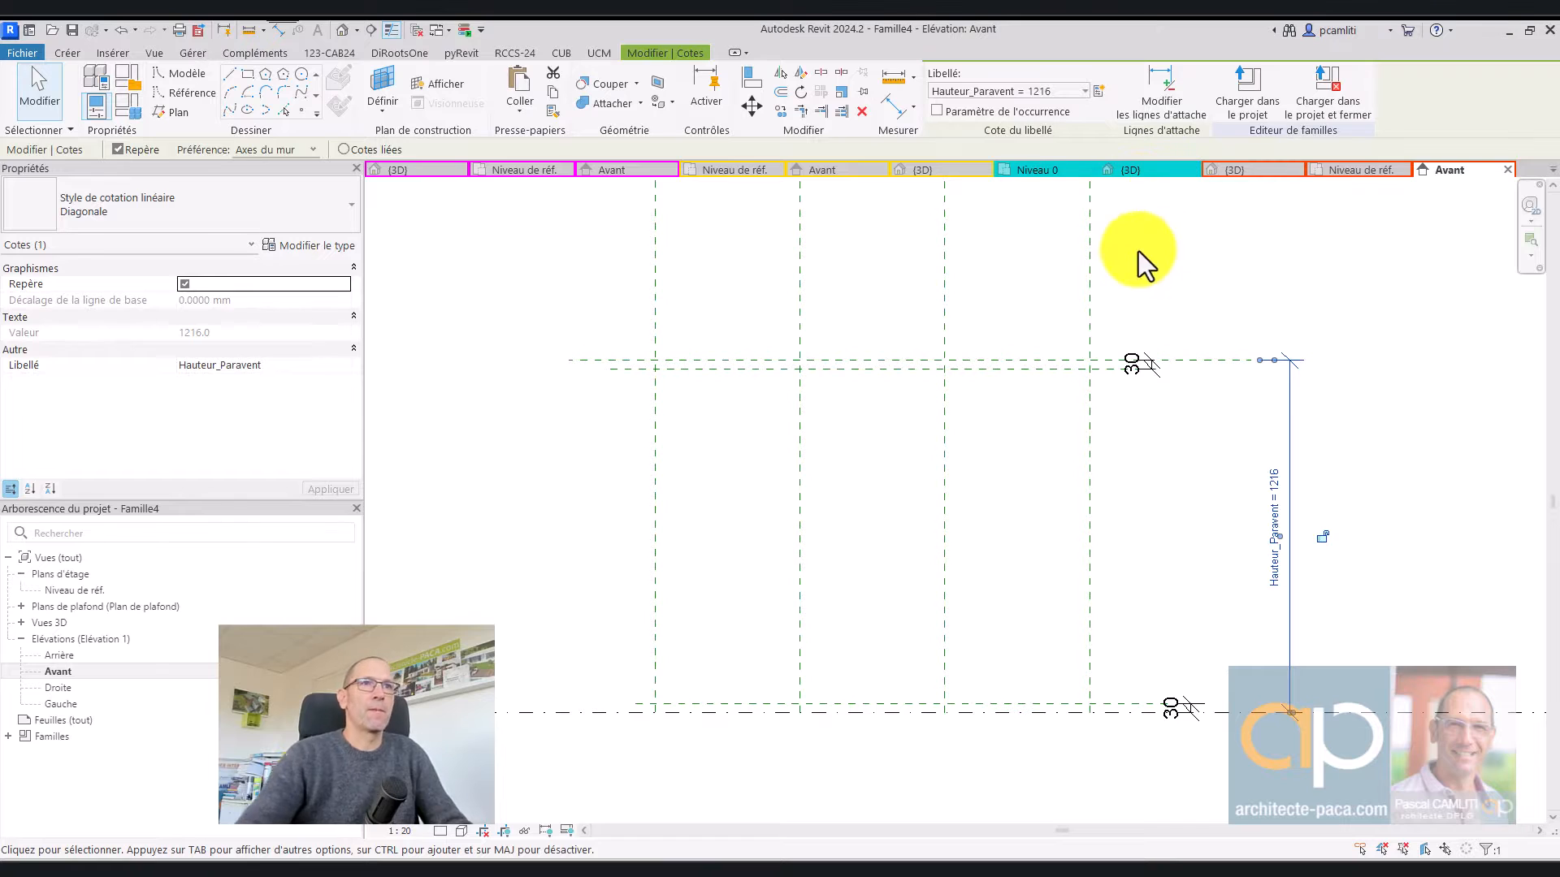
pyautogui.click(1191, 448)
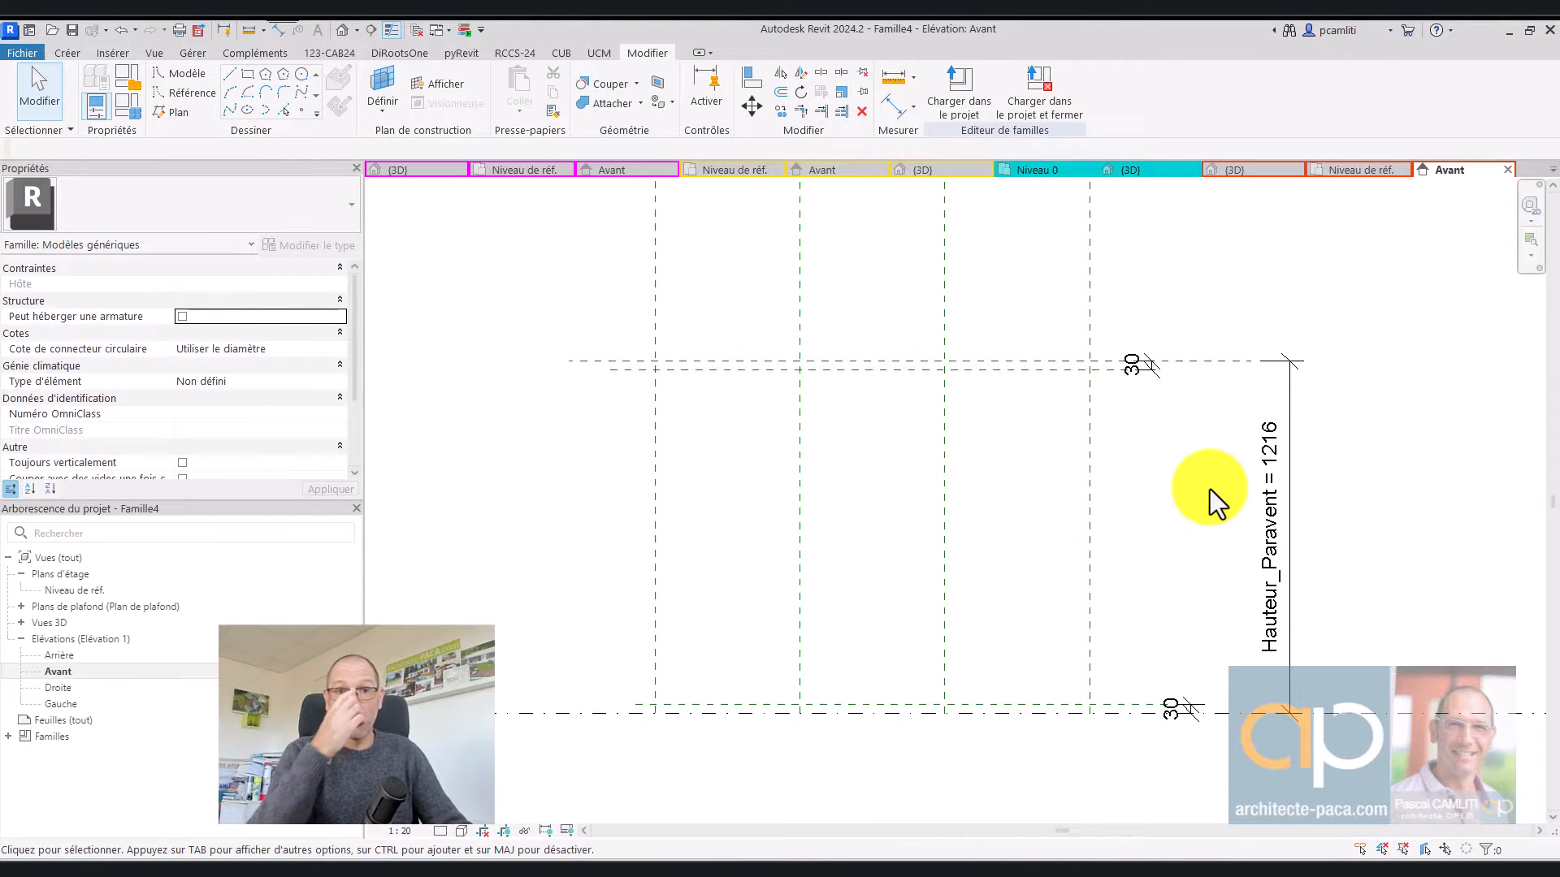
# In the Niveau de réf. floor plan, draw a model-line rectangle about 70 by 65 mm outside the left end of the screen
pyautogui.doubleClick(128, 588)
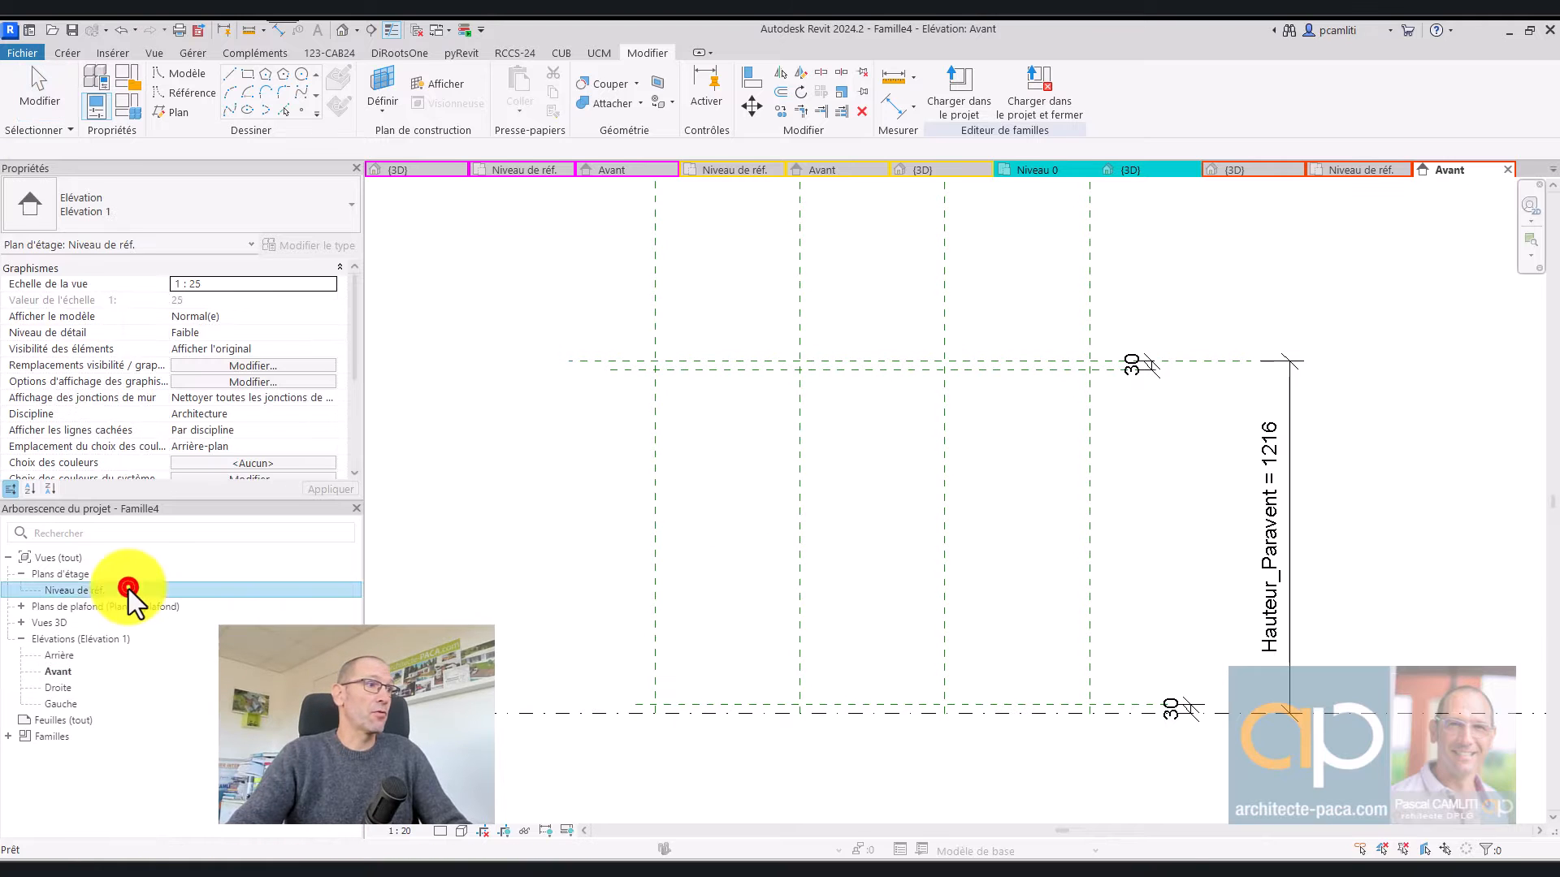
pyautogui.moveTo(792, 516); pyautogui.dragTo(756, 442, button='middle')
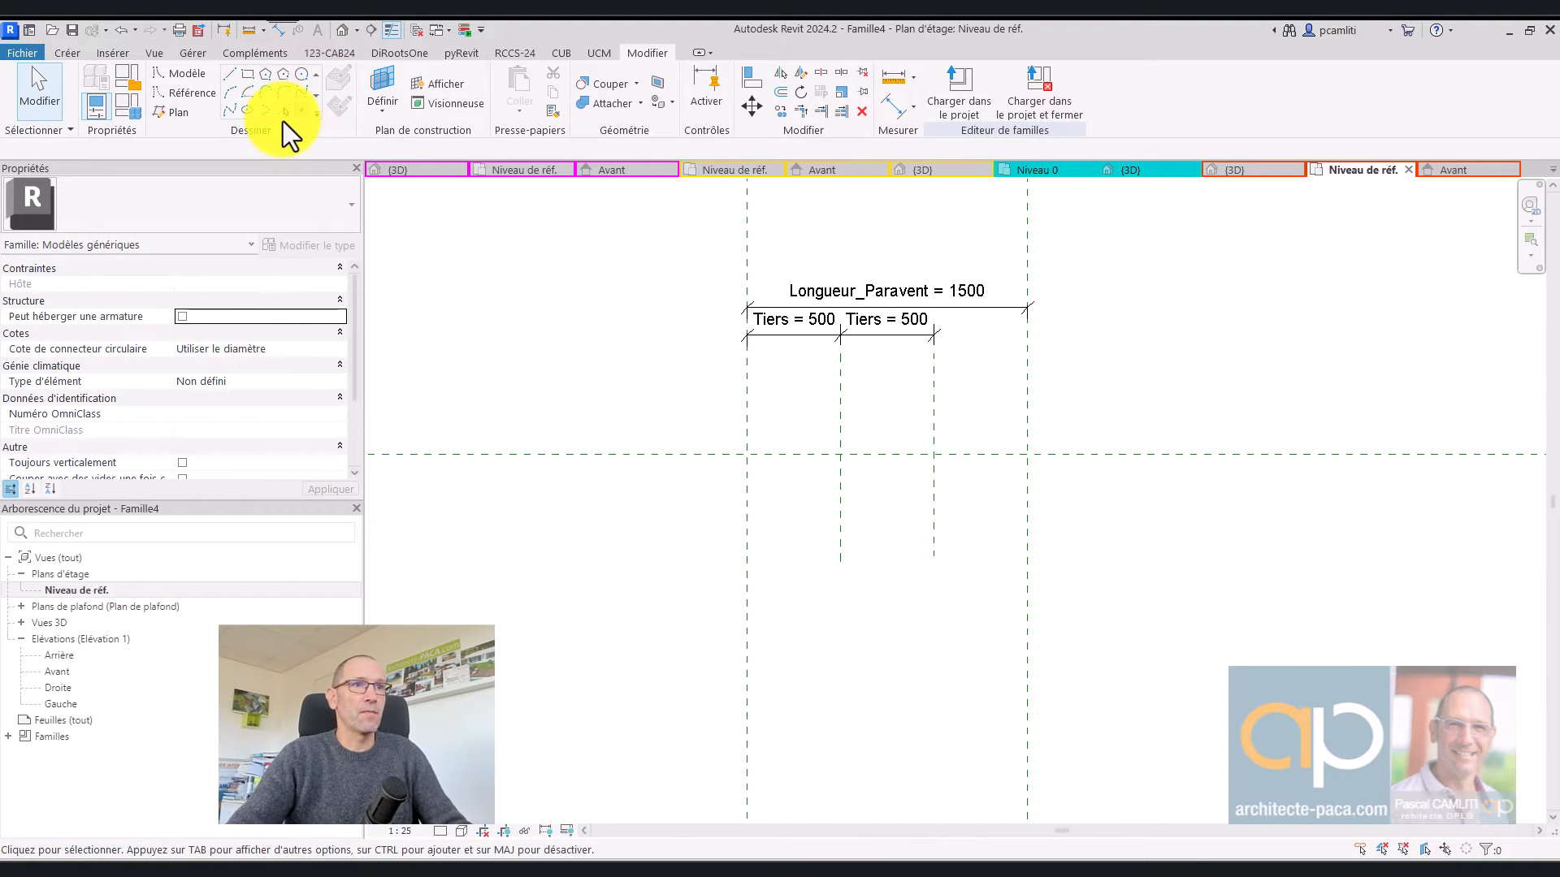
pyautogui.click(246, 75)
pyautogui.scroll(2, 731, 443)
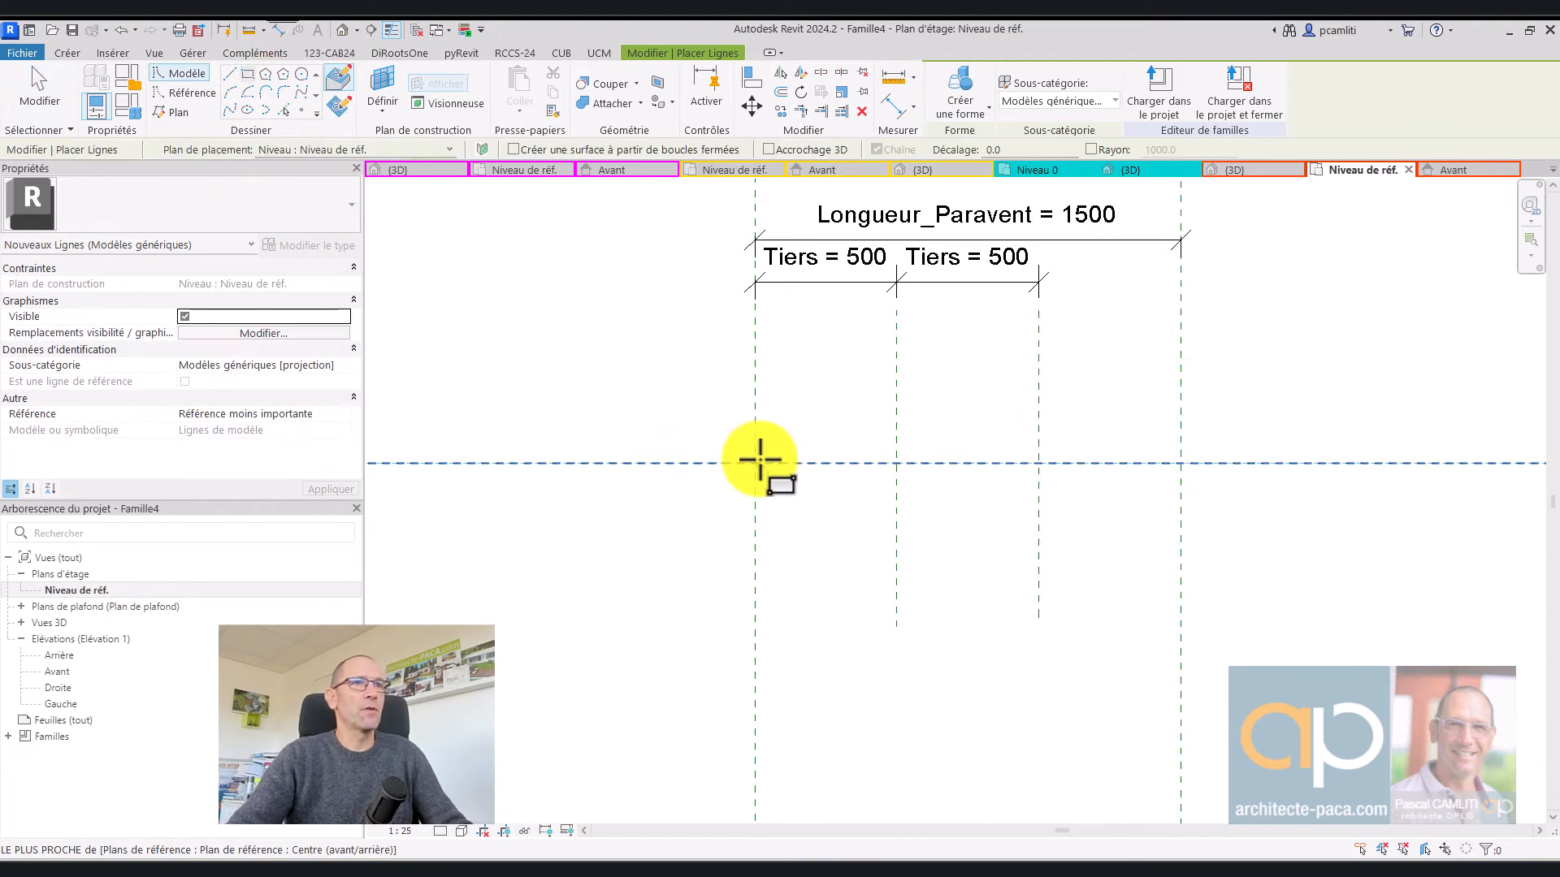
pyautogui.scroll(3, 759, 457)
pyautogui.click(631, 395)
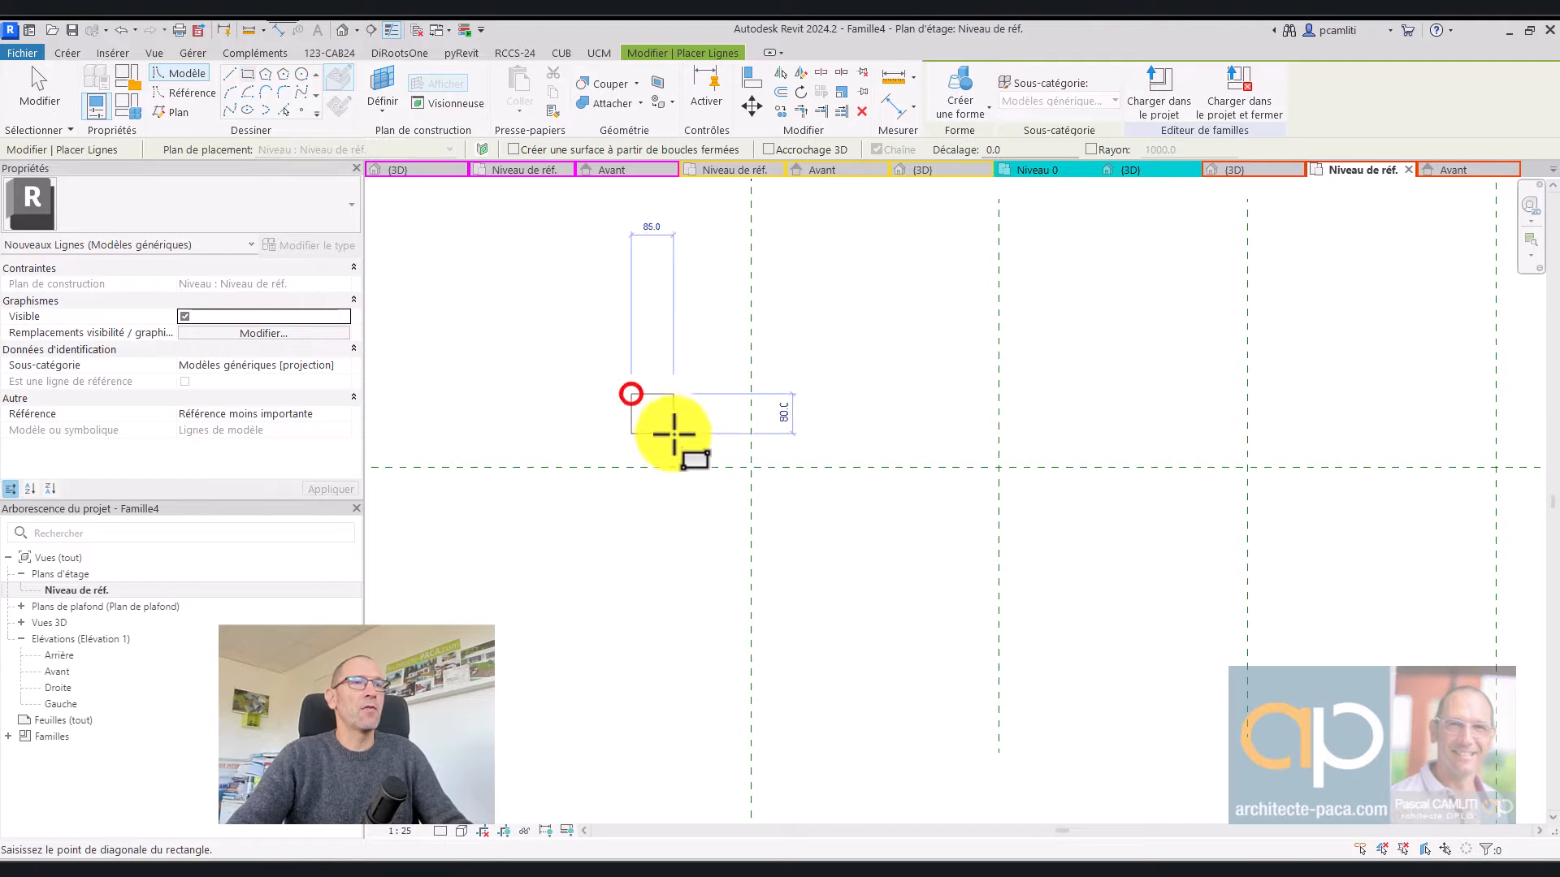
pyautogui.click(666, 426)
pyautogui.press('Escape')
pyautogui.press('Escape')
# Resize the small rectangle to an 80 by 80 mm square
pyautogui.scroll(2, 667, 424)
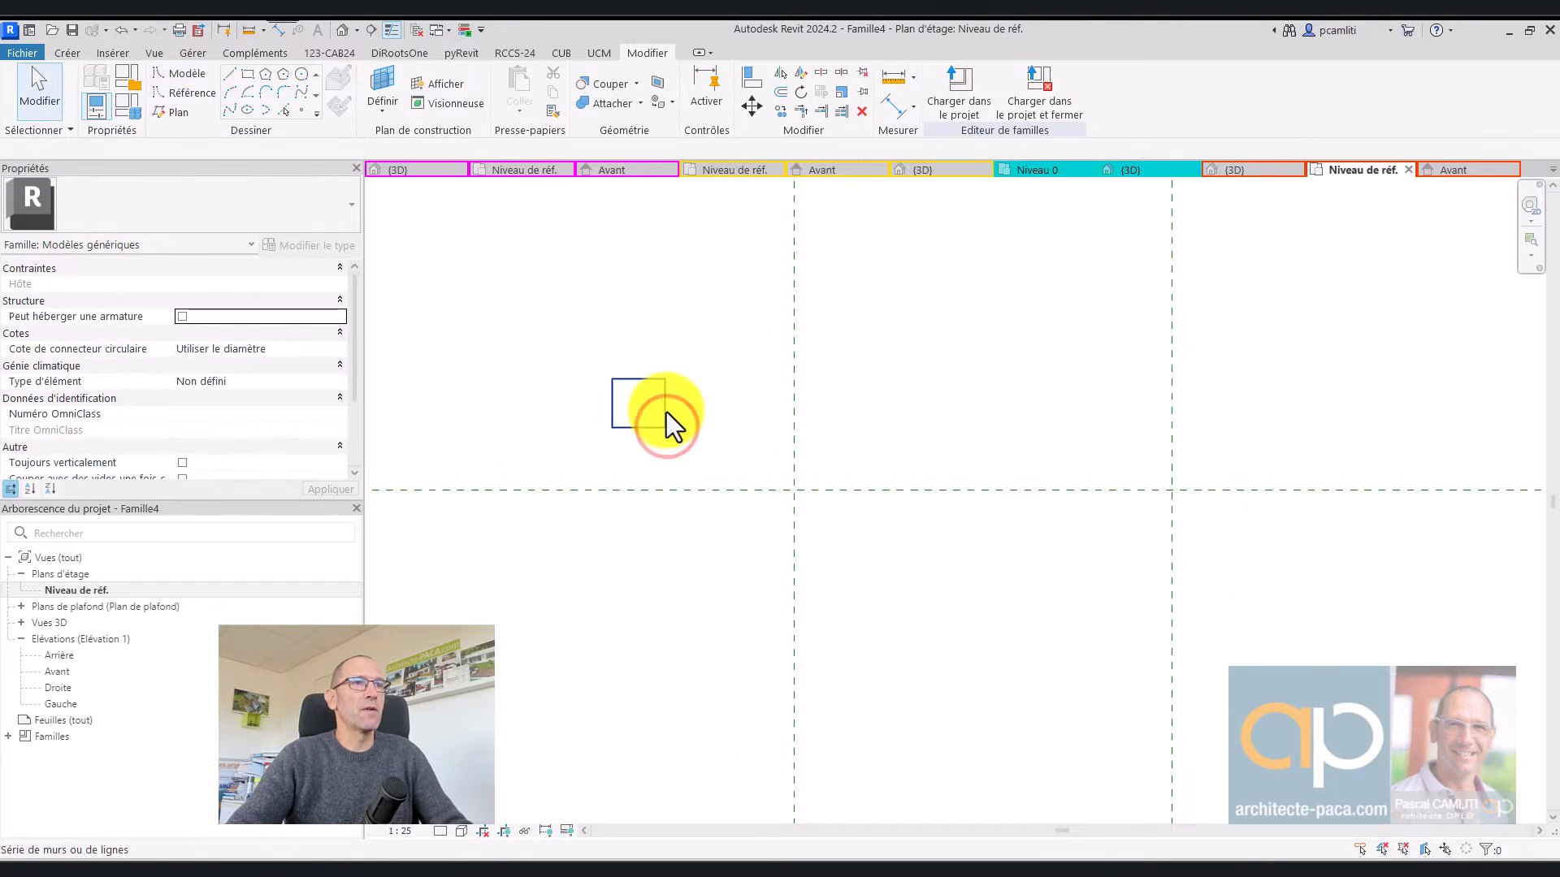
pyautogui.click(666, 414)
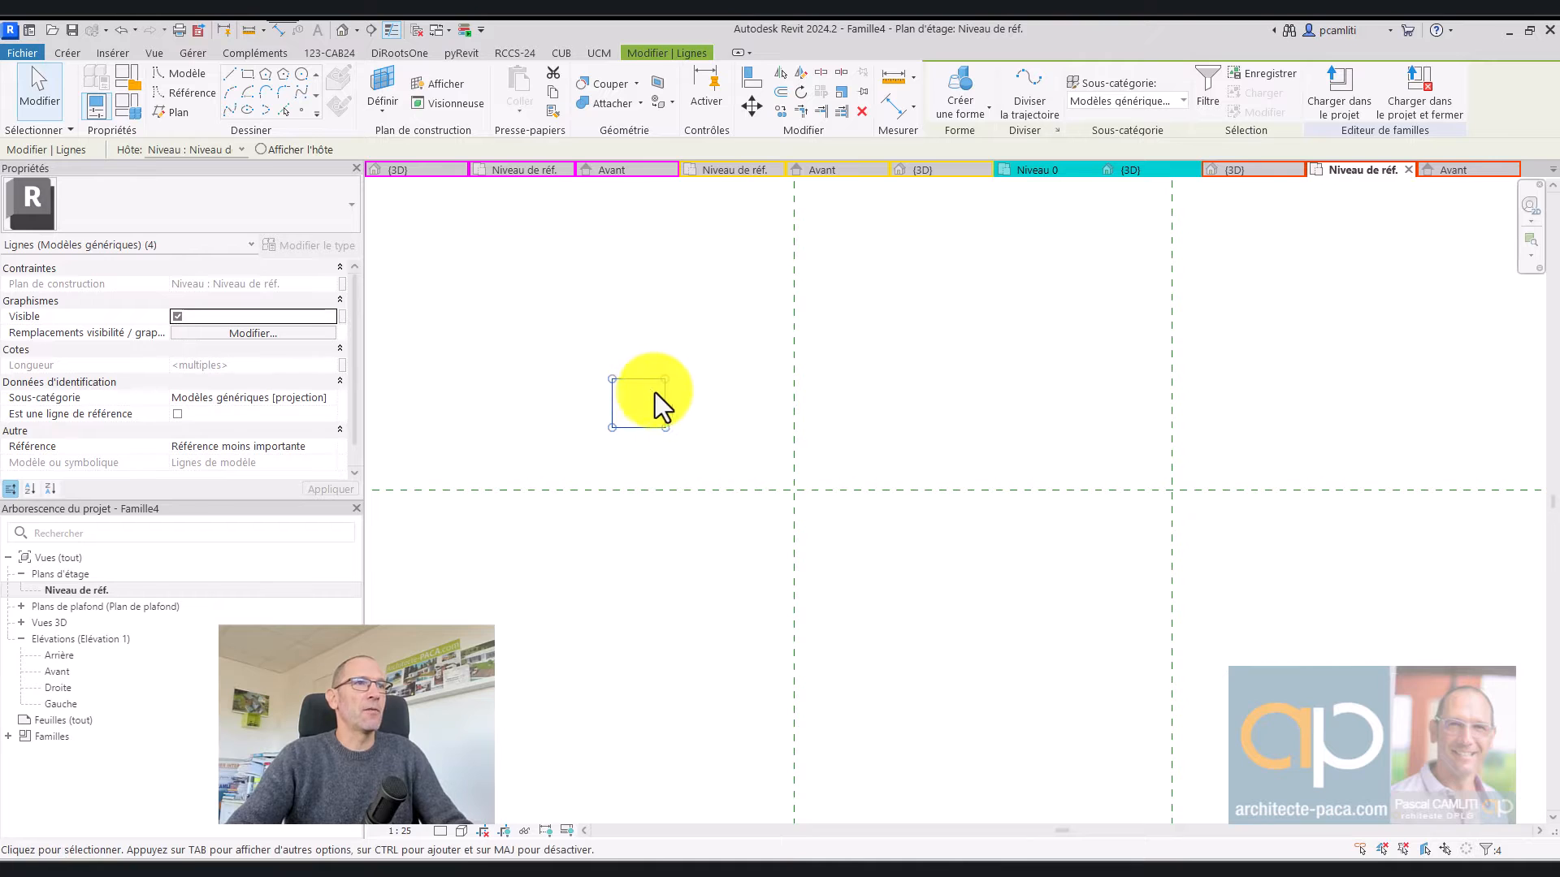
pyautogui.click(638, 348)
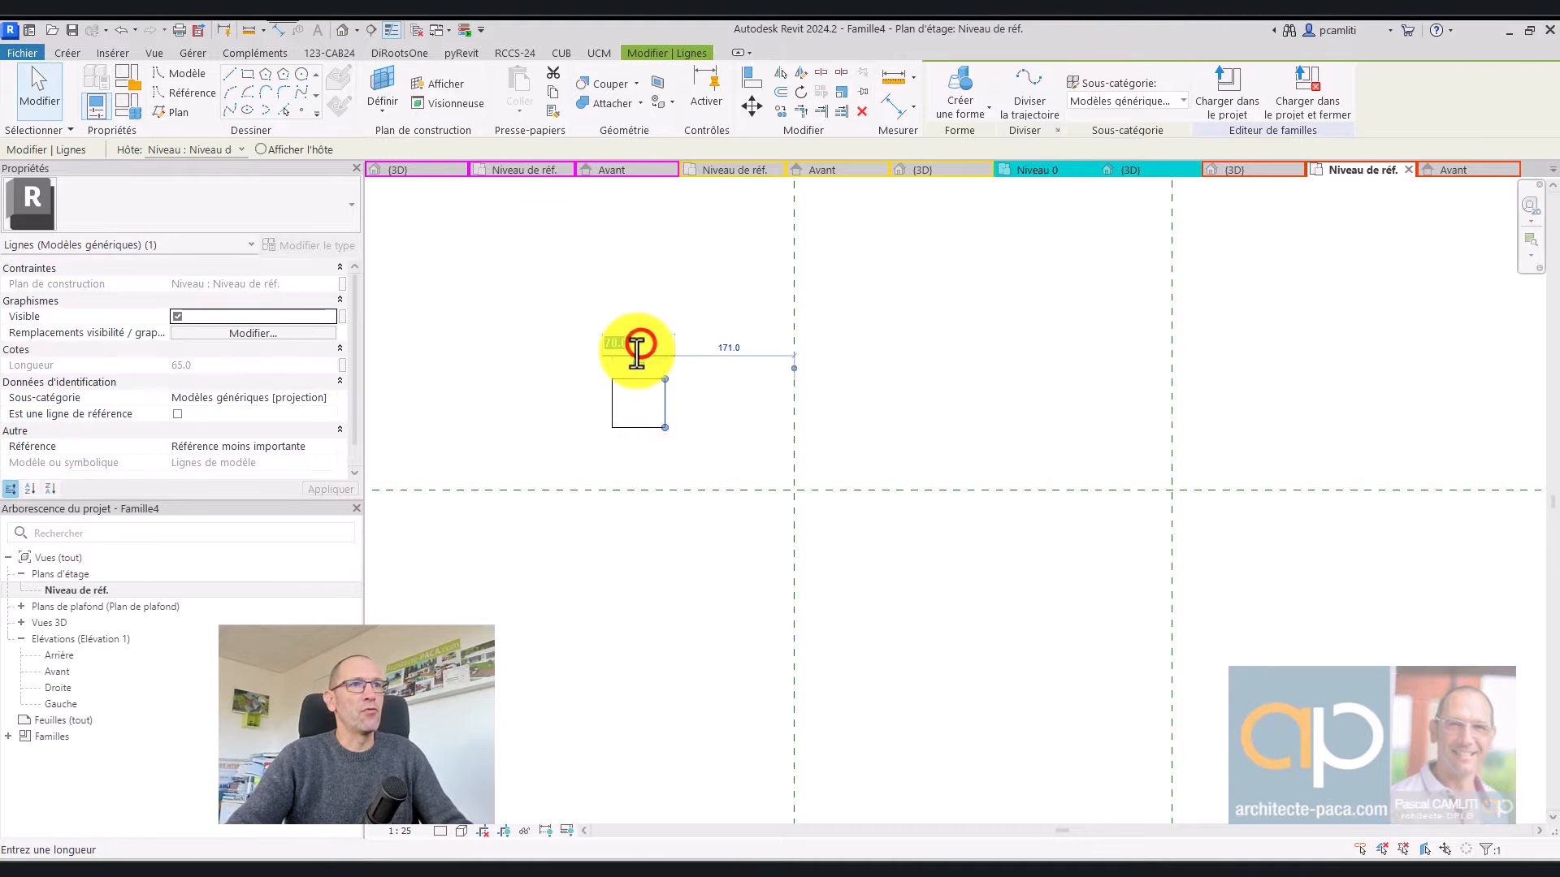
pyautogui.write('80')
pyautogui.press('Return')
pyautogui.click(743, 402)
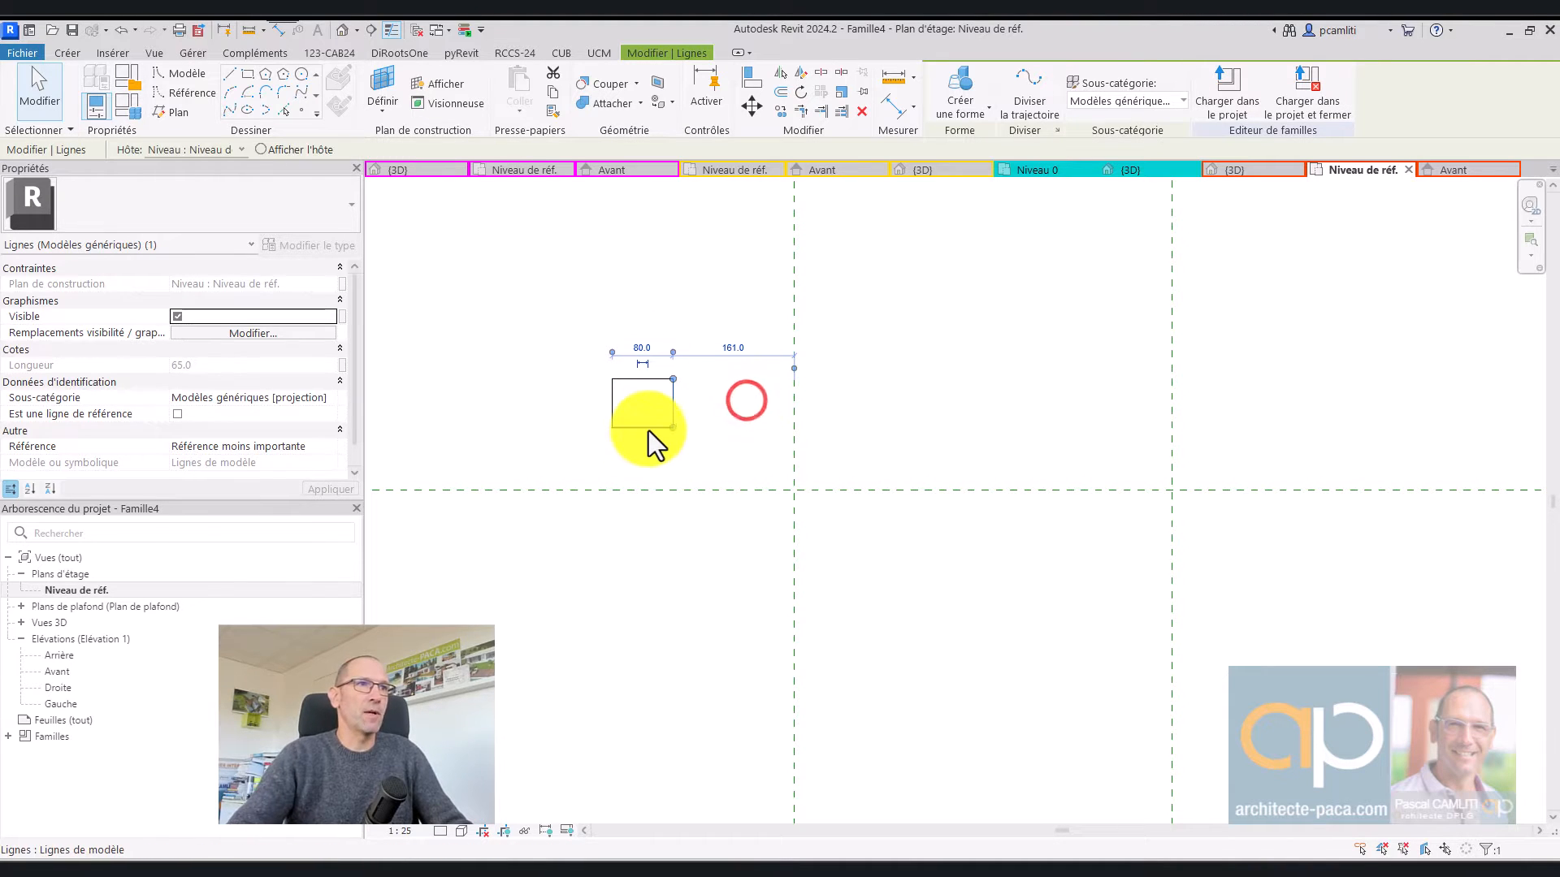
pyautogui.click(648, 428)
pyautogui.click(689, 405)
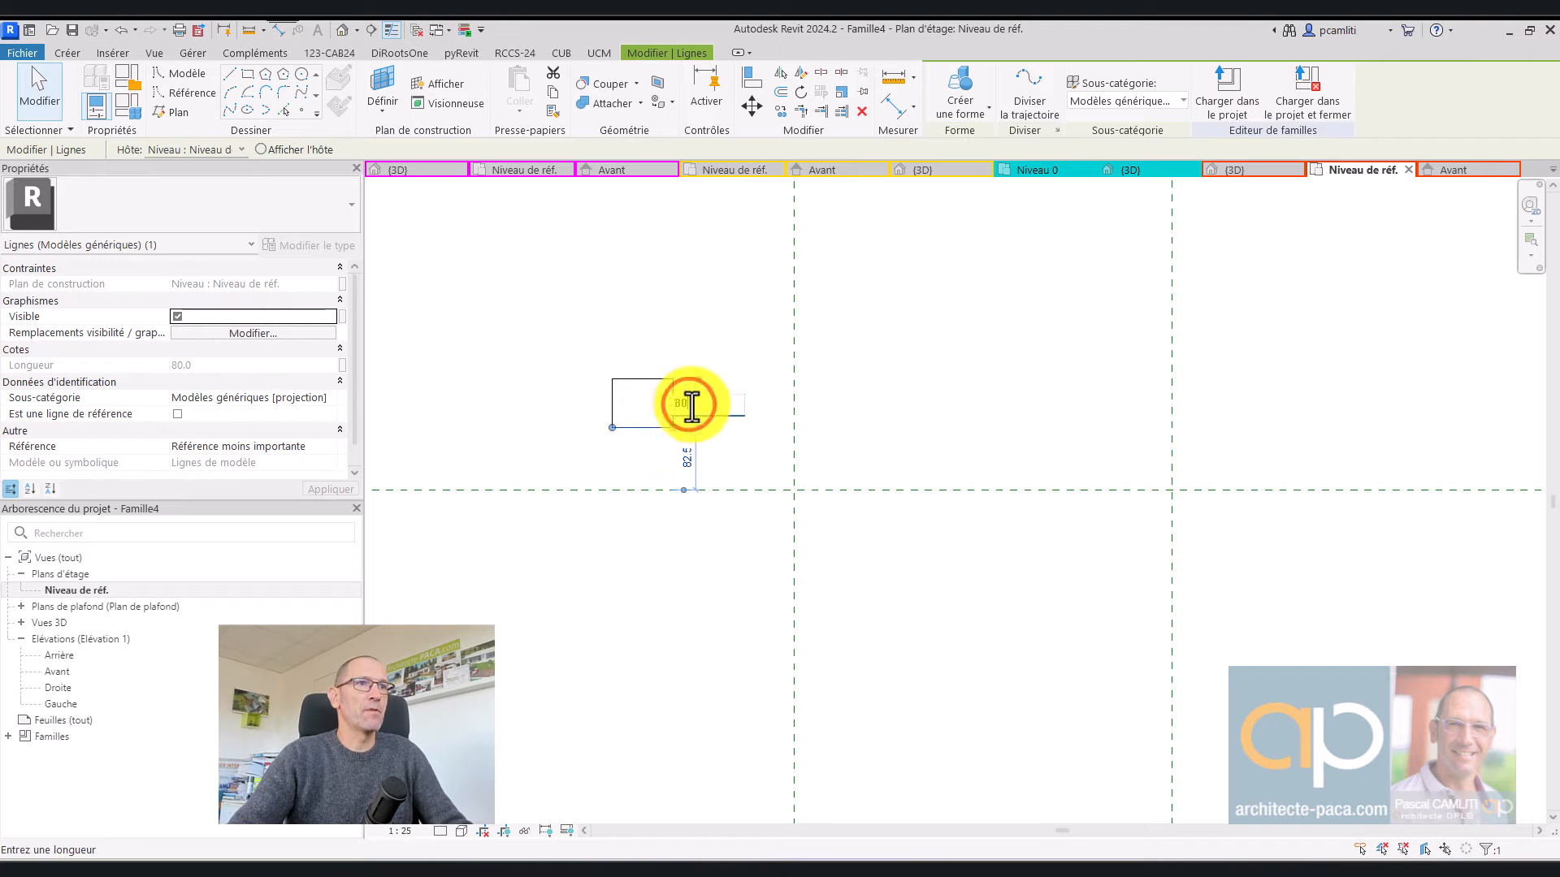
pyautogui.write('80')
pyautogui.press('Return')
# Move the square so its left side's midpoint sits where the left end plane crosses the horizontal centre plane
pyautogui.moveTo(567, 346); pyautogui.dragTo(731, 467)
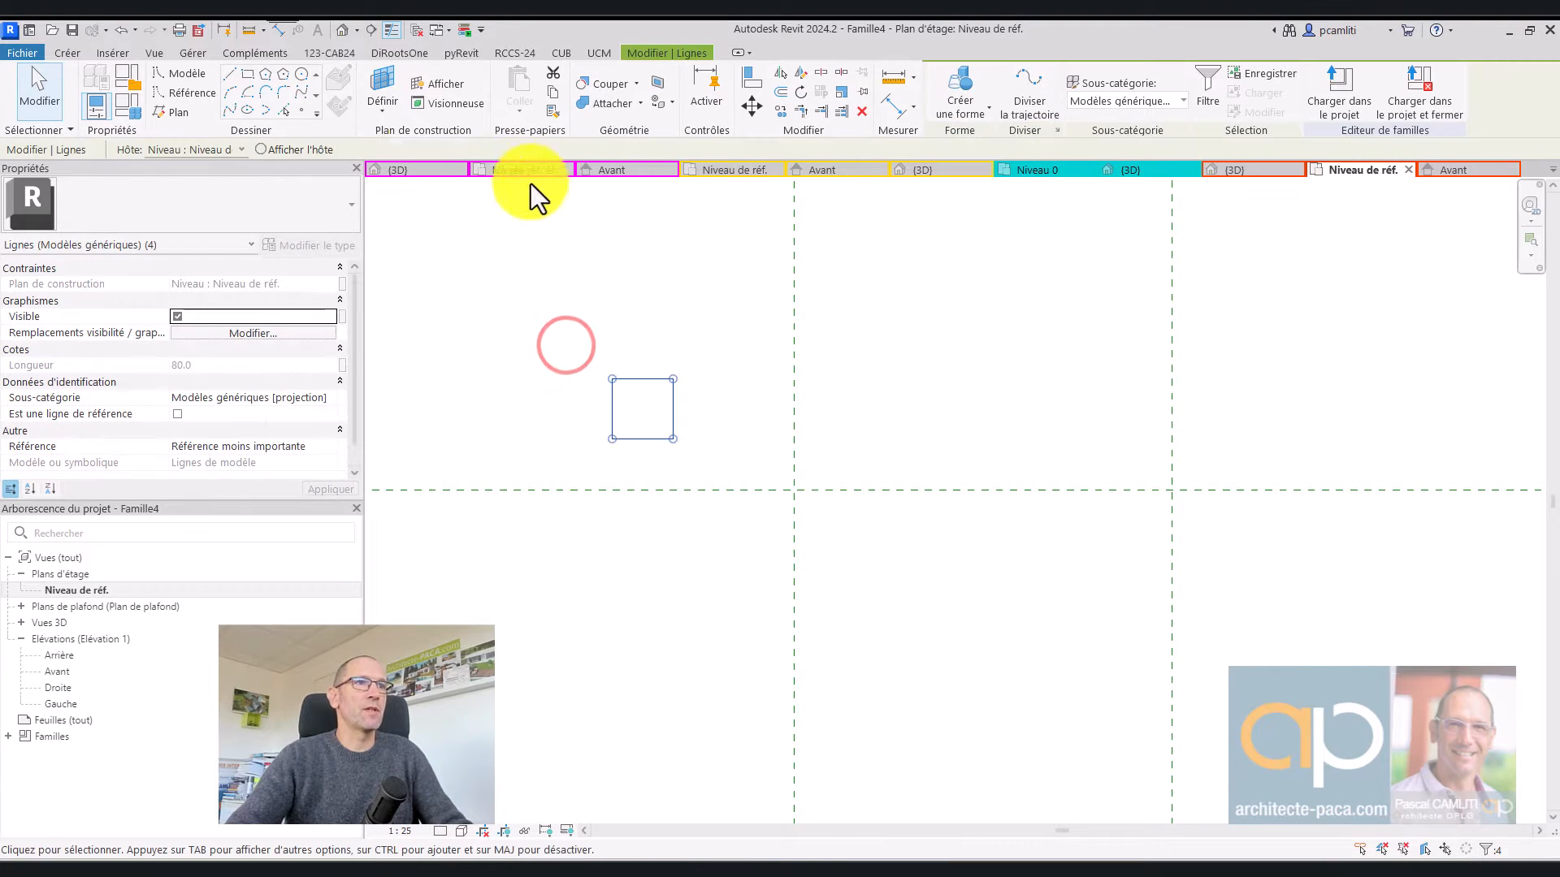
pyautogui.click(750, 104)
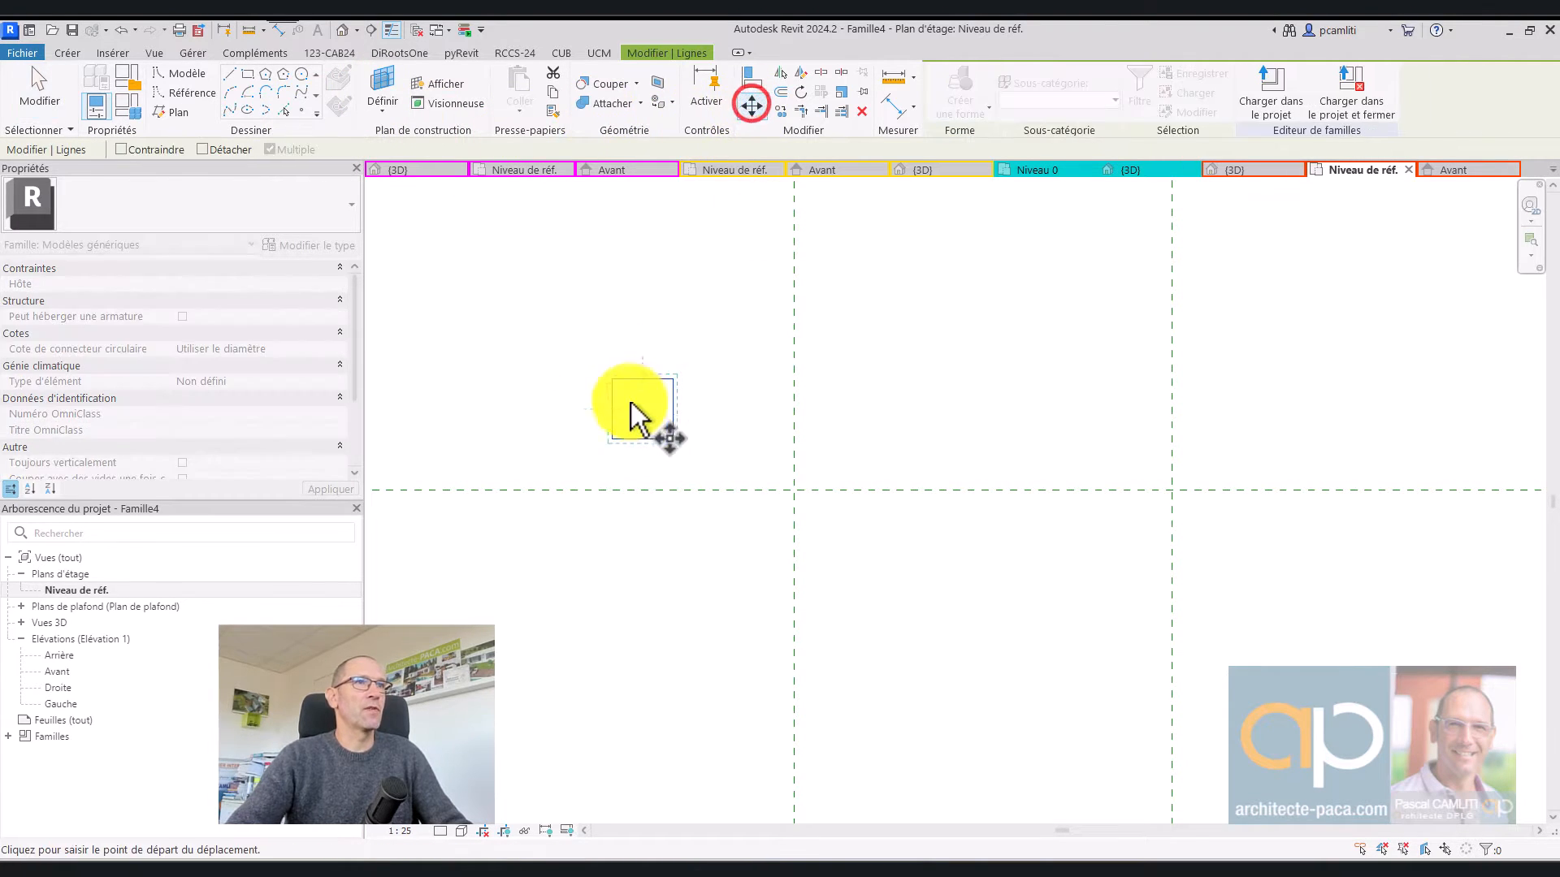
pyautogui.click(611, 408)
pyautogui.click(795, 491)
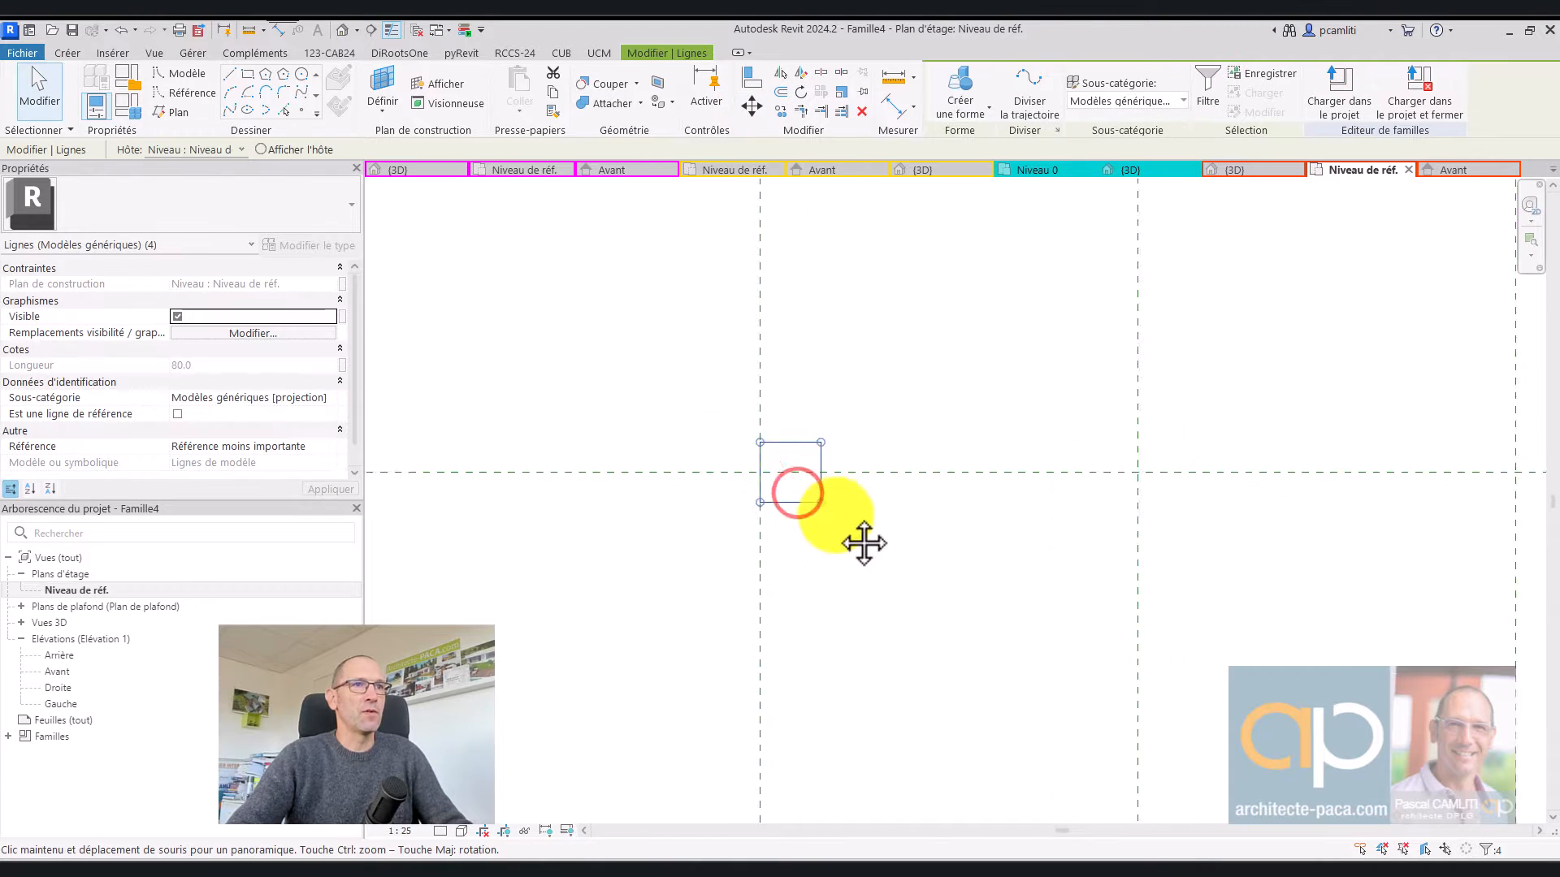
# Copy the square to the right end plane, with its right side on that plane and centred on the horizontal plane
pyautogui.scroll(-3, 777, 504)
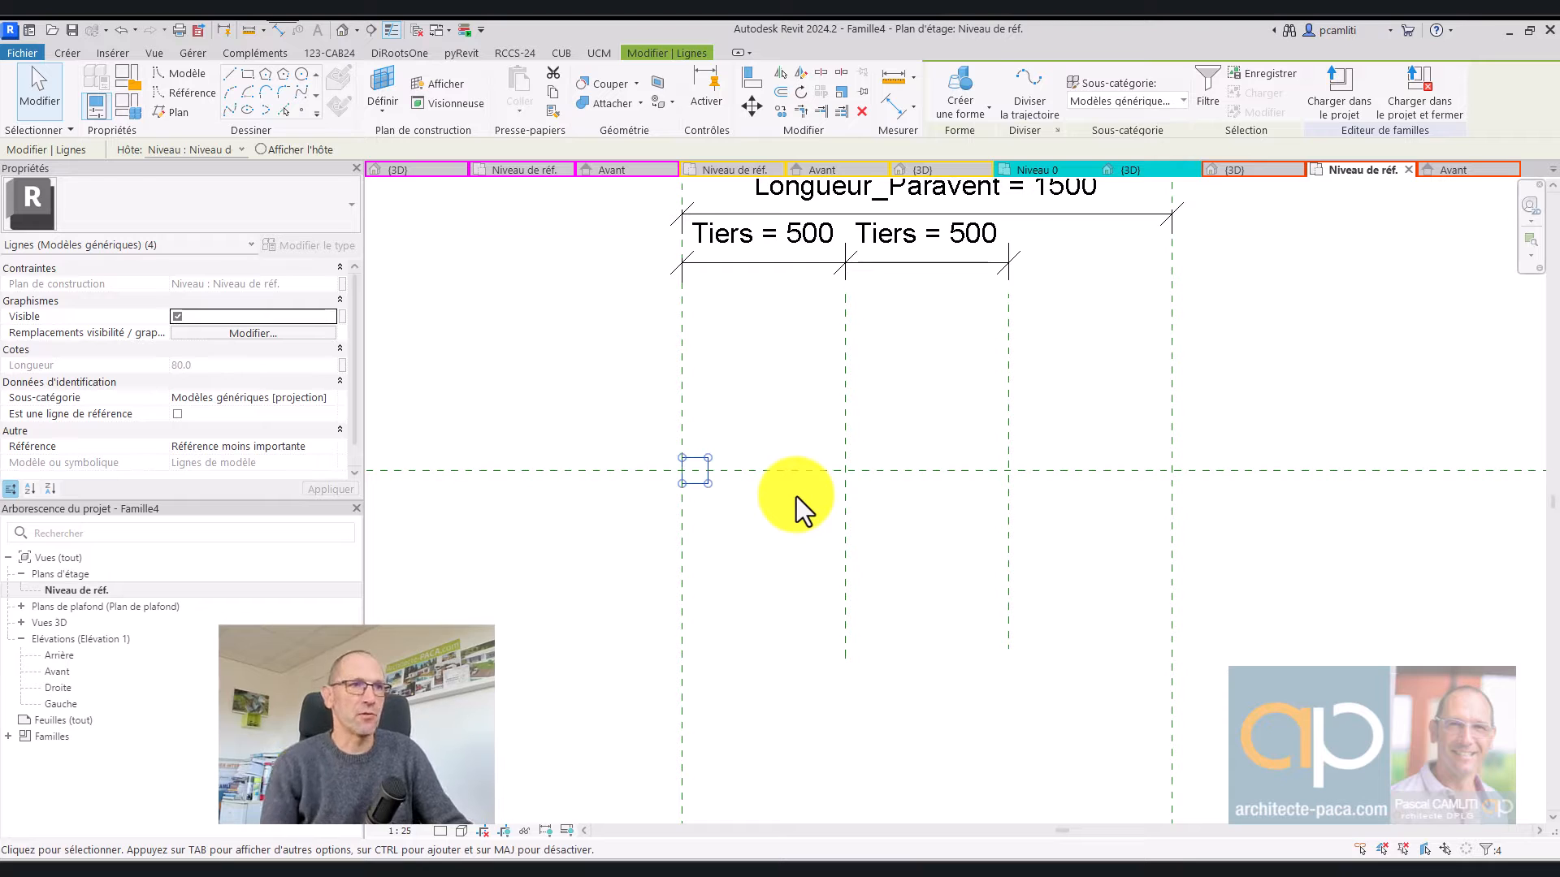
pyautogui.press('m')
pyautogui.press('v')
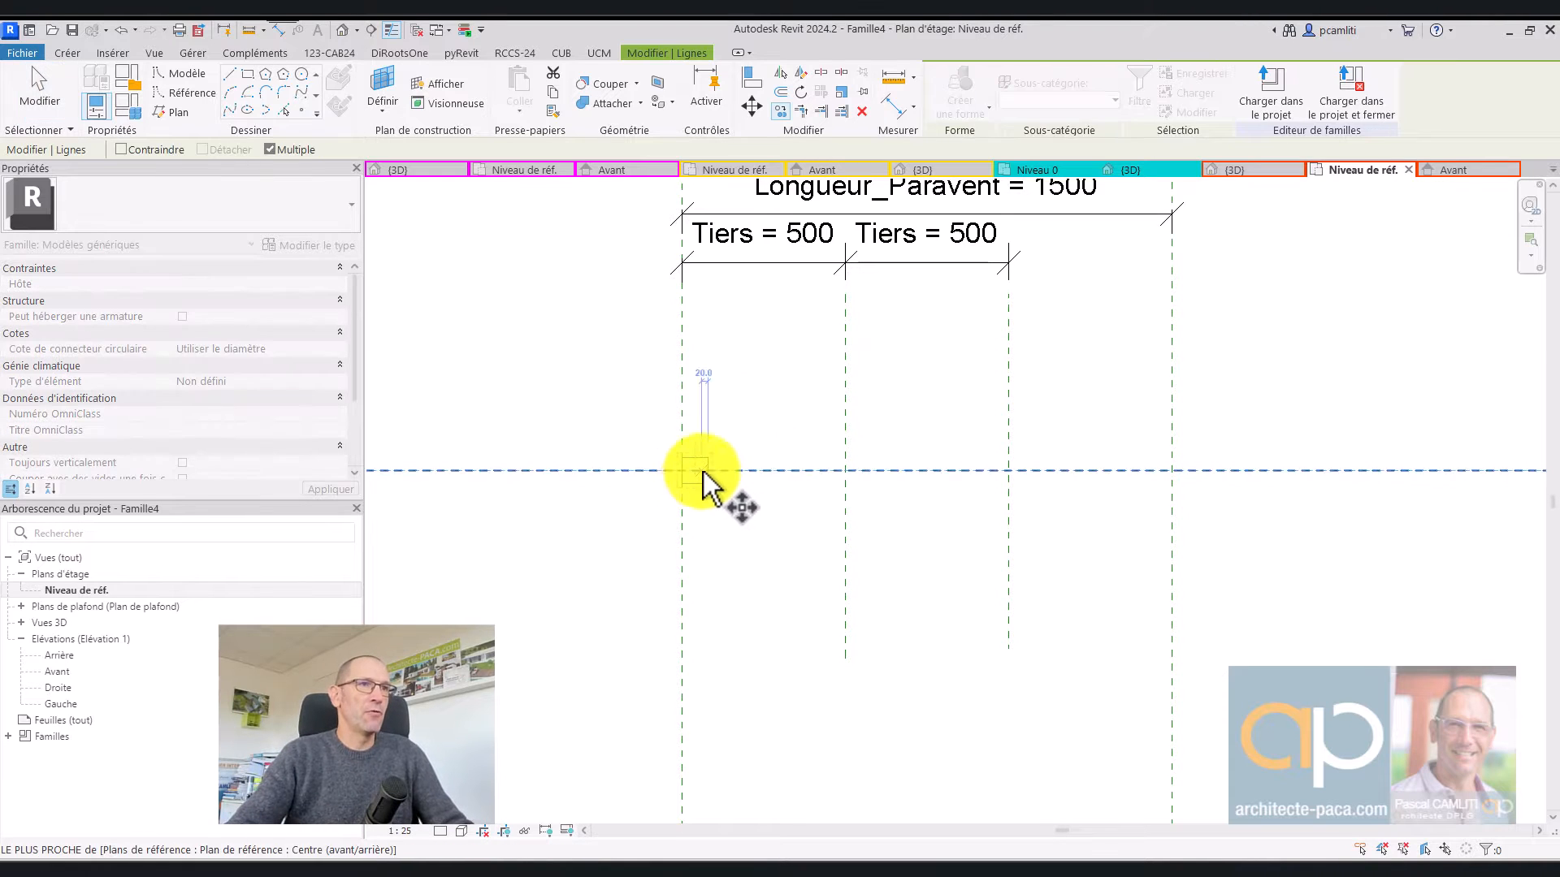
pyautogui.click(703, 471)
pyautogui.click(1171, 472)
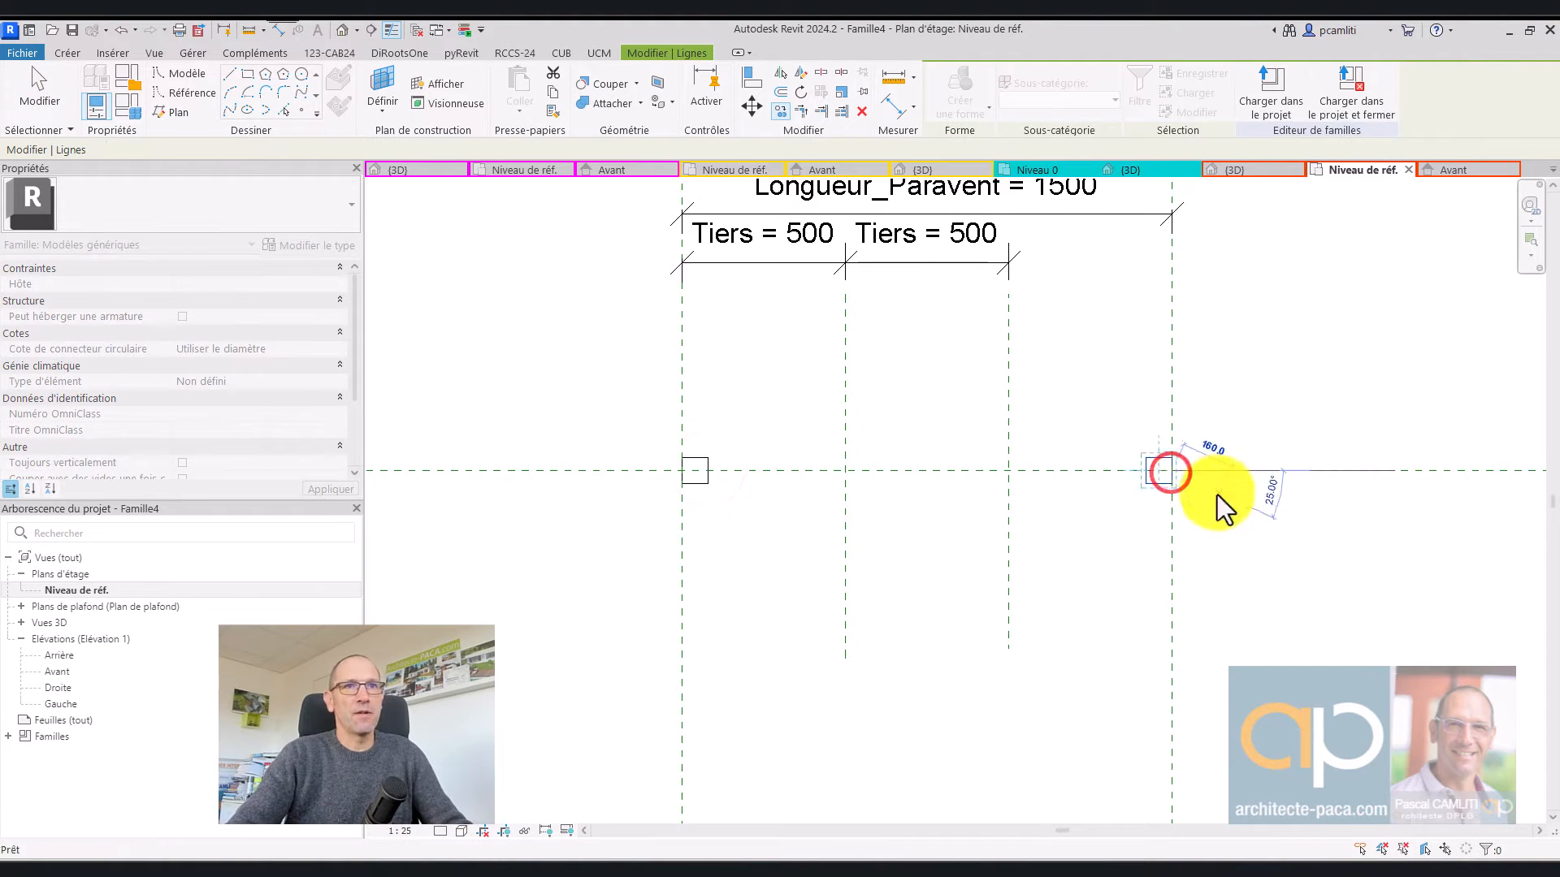
pyautogui.press('Escape')
# Dimension from the right end reference plane to the left side of the copied square and lock that dimension
pyautogui.moveTo(1152, 513); pyautogui.dragTo(1020, 513, button='middle')
pyautogui.scroll(3, 1020, 513)
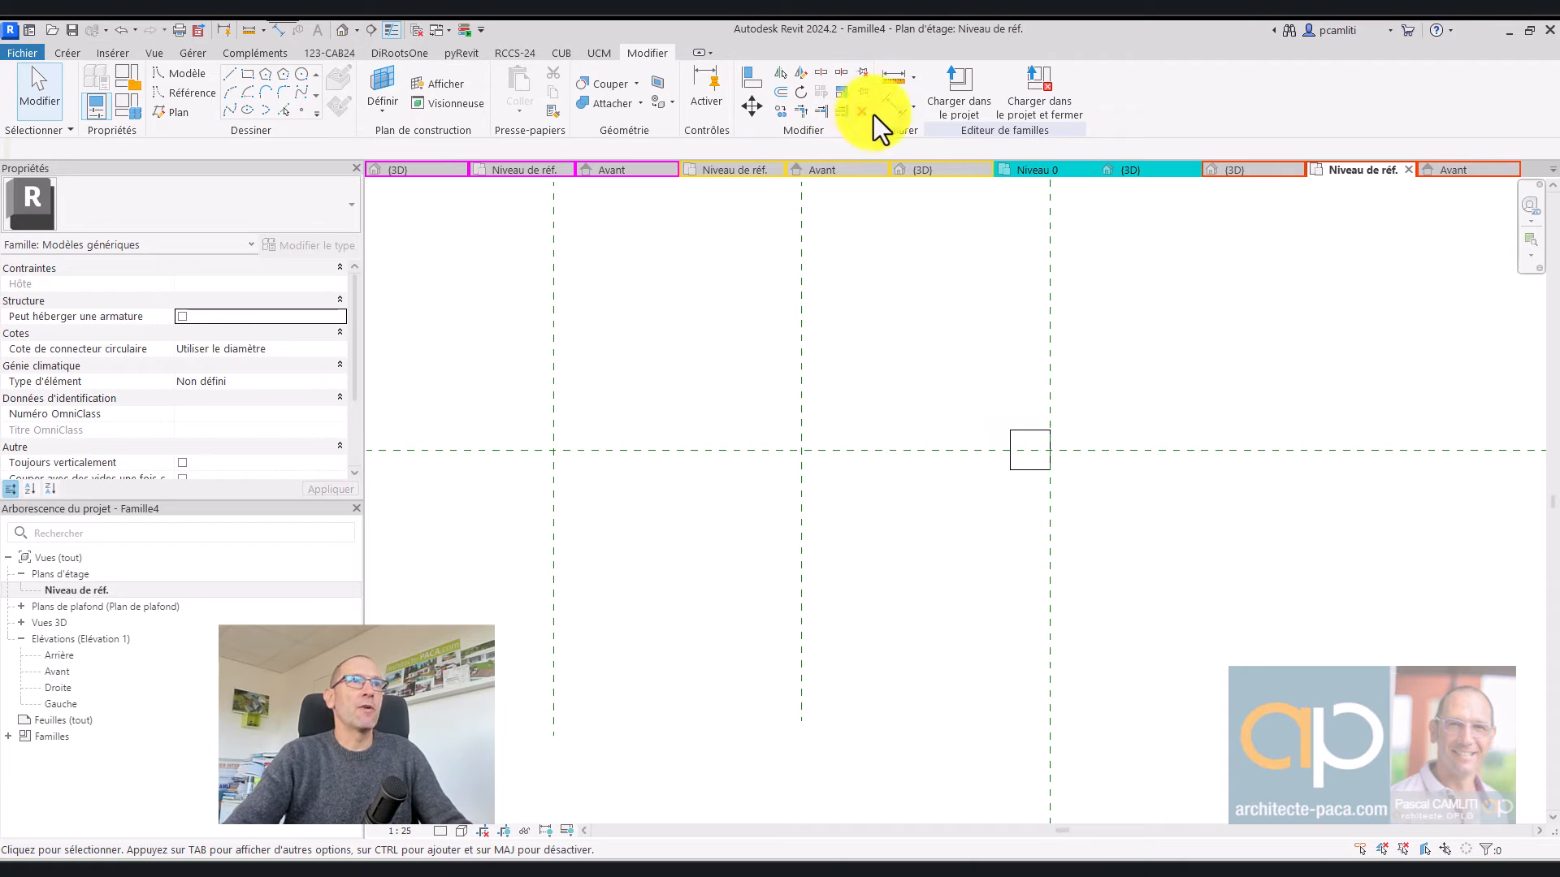
pyautogui.click(1048, 348)
pyautogui.click(1010, 441)
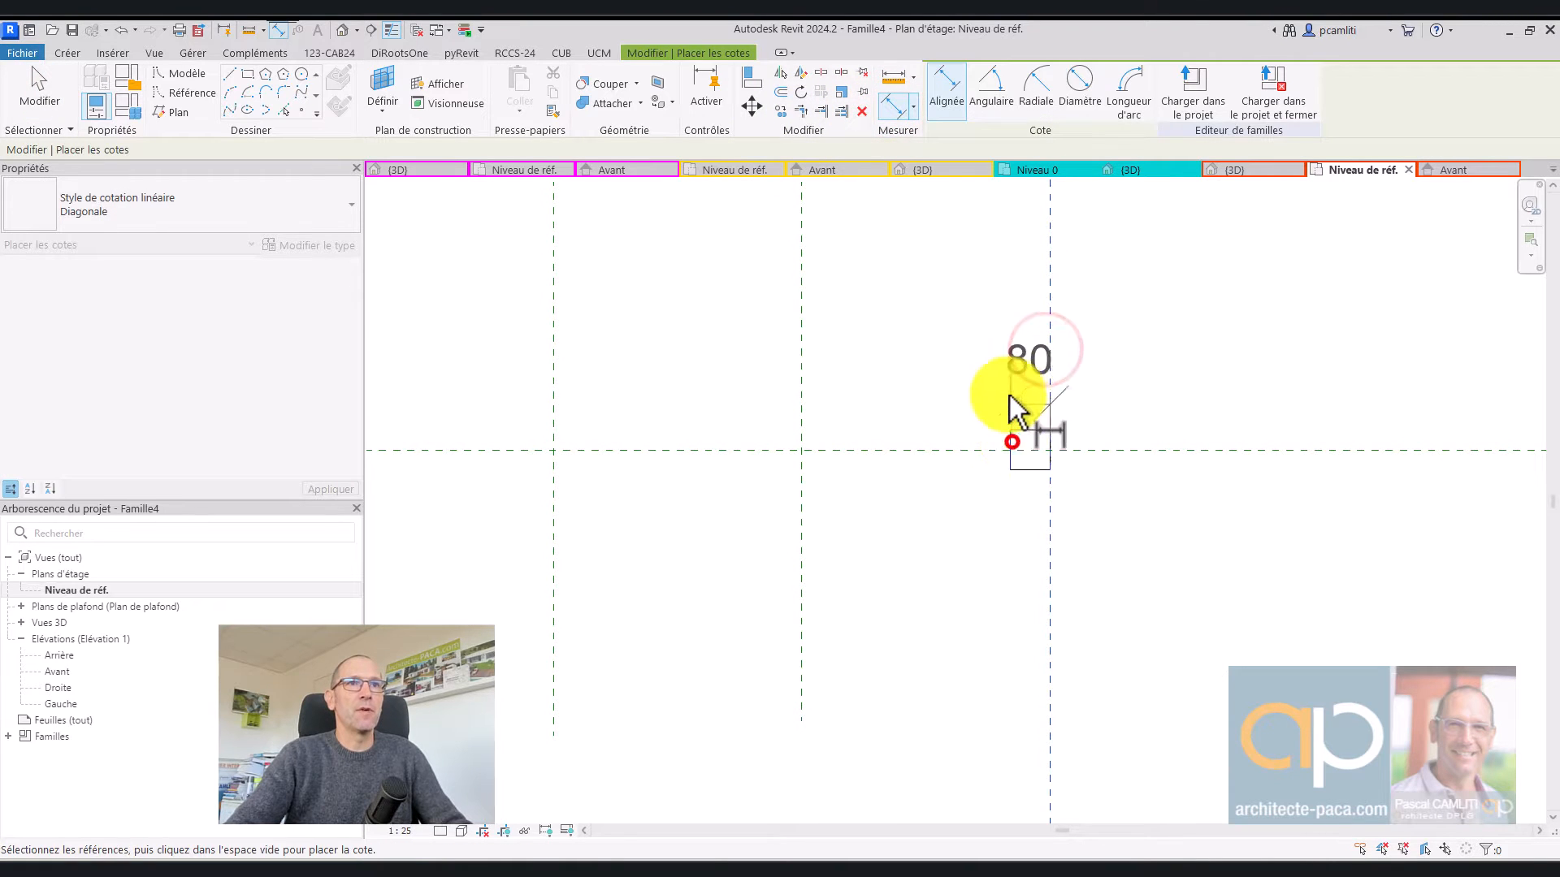
pyautogui.click(996, 355)
pyautogui.click(1031, 636)
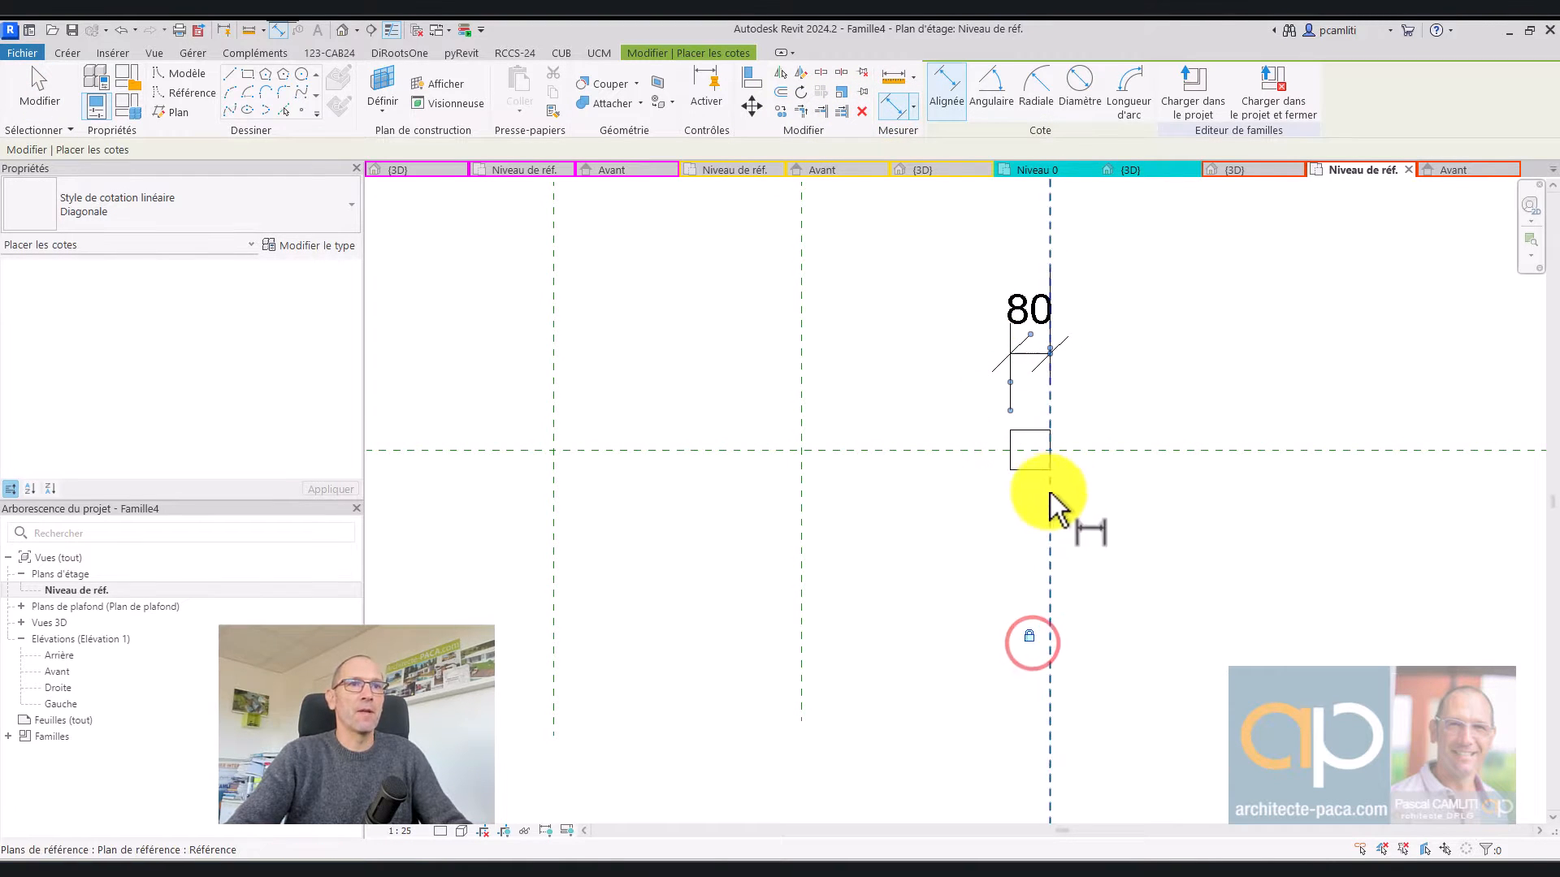
# Align the right side of the copied square with the right end reference plane and lock the alignment
pyautogui.click(749, 80)
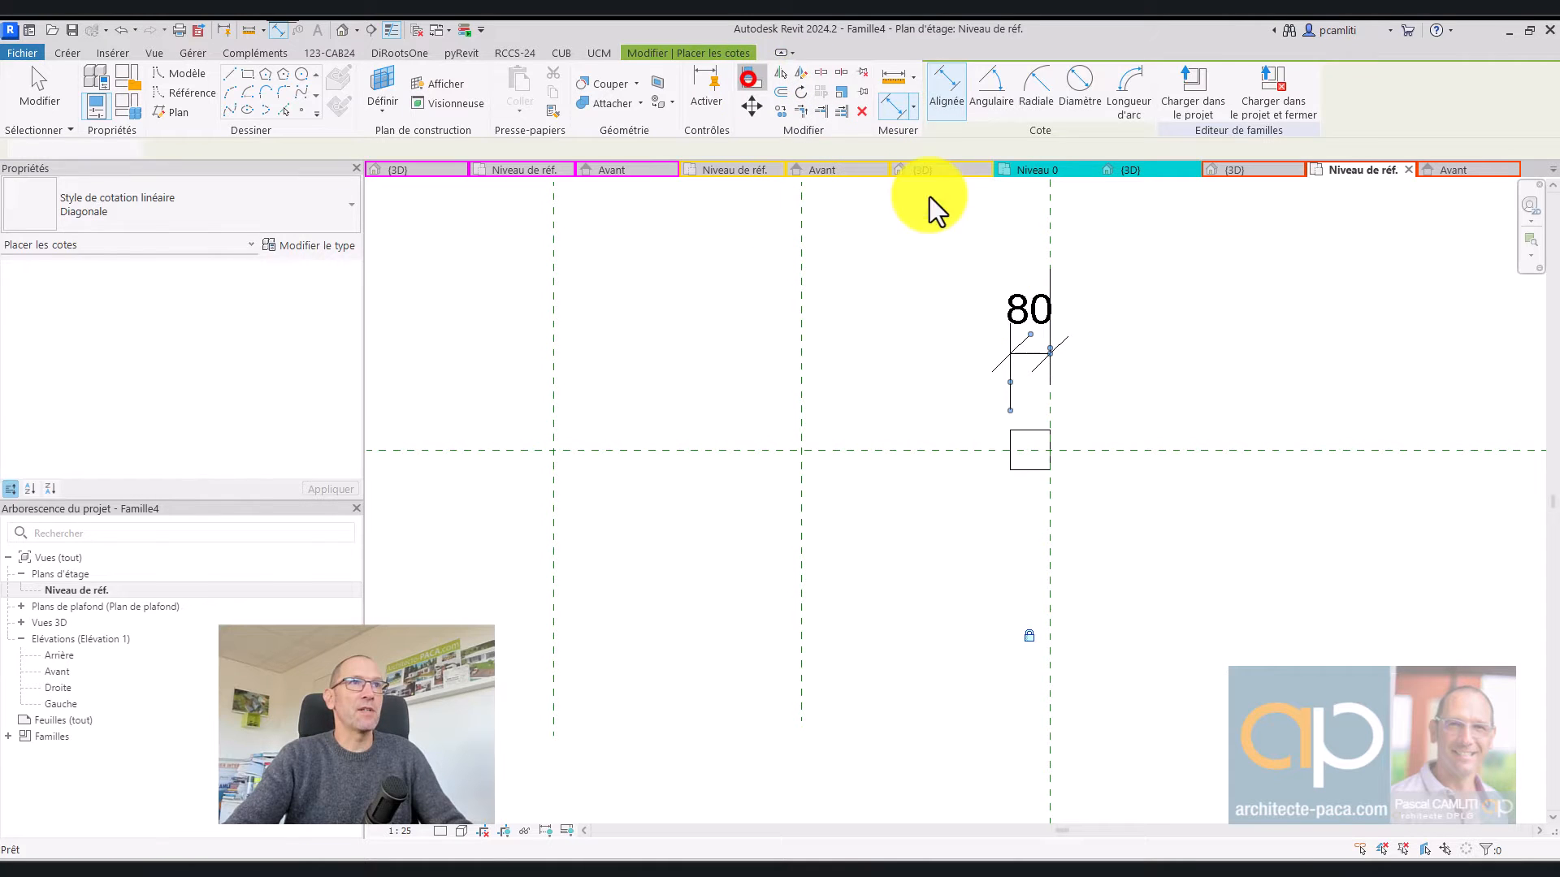
pyautogui.click(1047, 407)
pyautogui.click(1048, 442)
pyautogui.click(1020, 474)
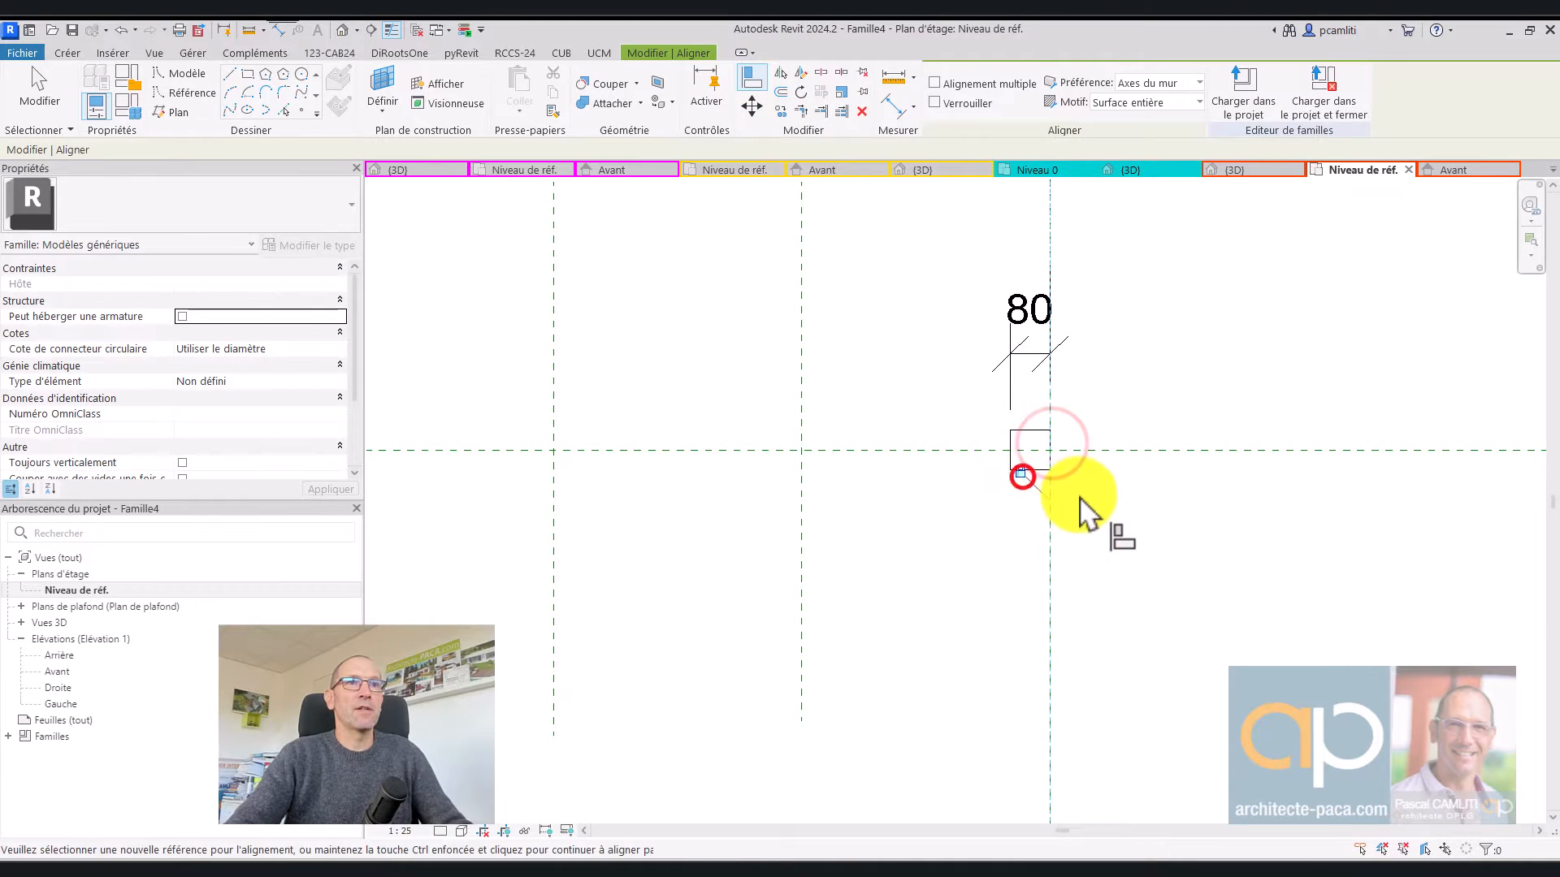
pyautogui.press('Escape')
# Set the Longueur_Paravent parameter to 1800 mm in the family types and apply it to test the squares' constraints
pyautogui.scroll(-2, 1071, 499)
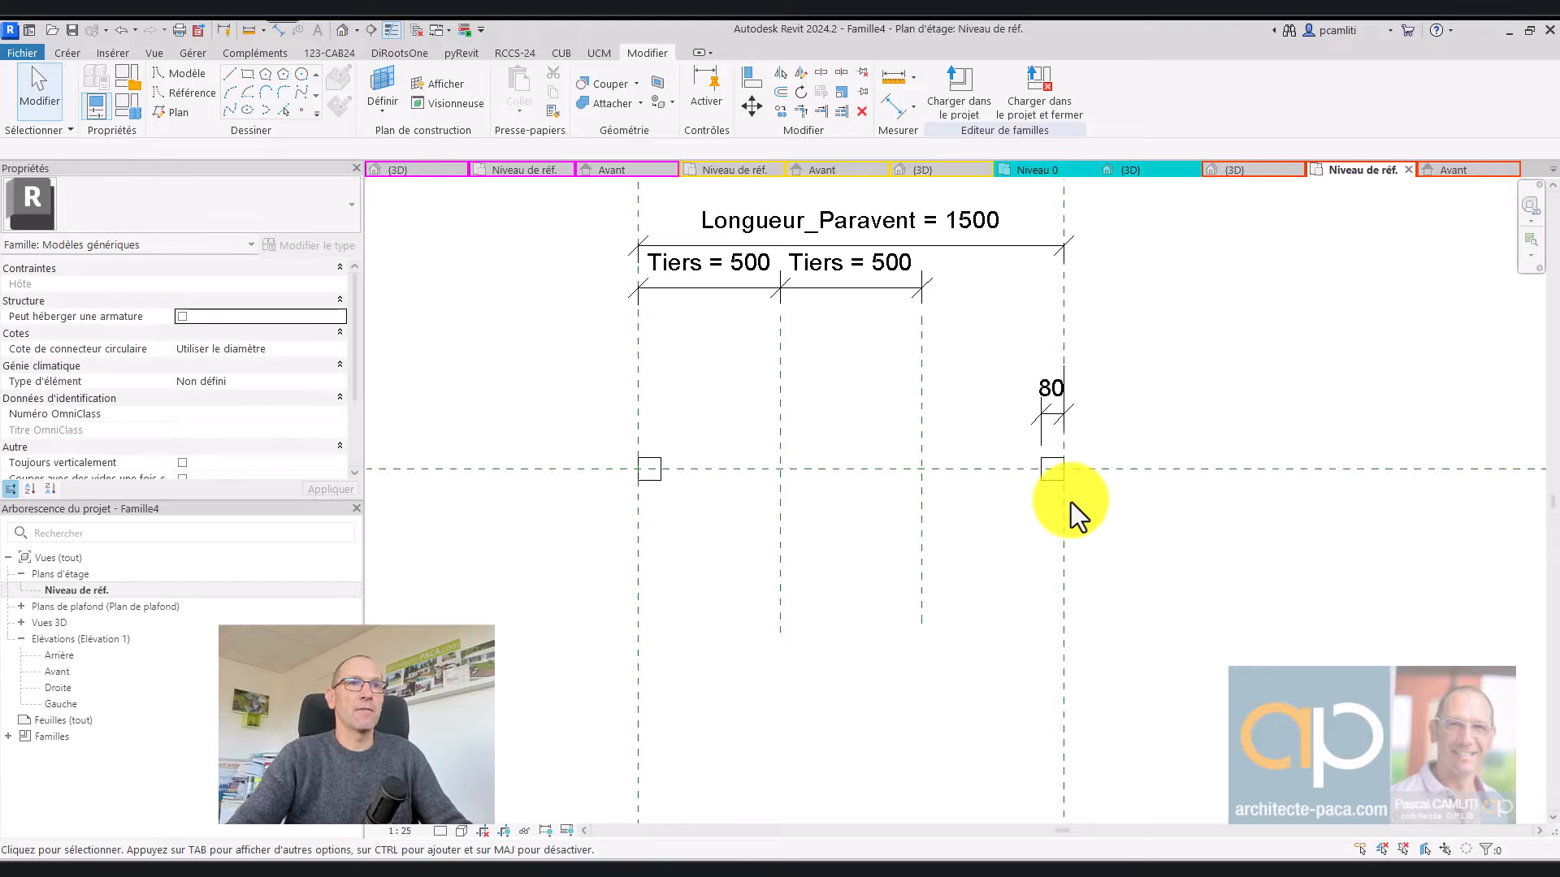
pyautogui.click(127, 104)
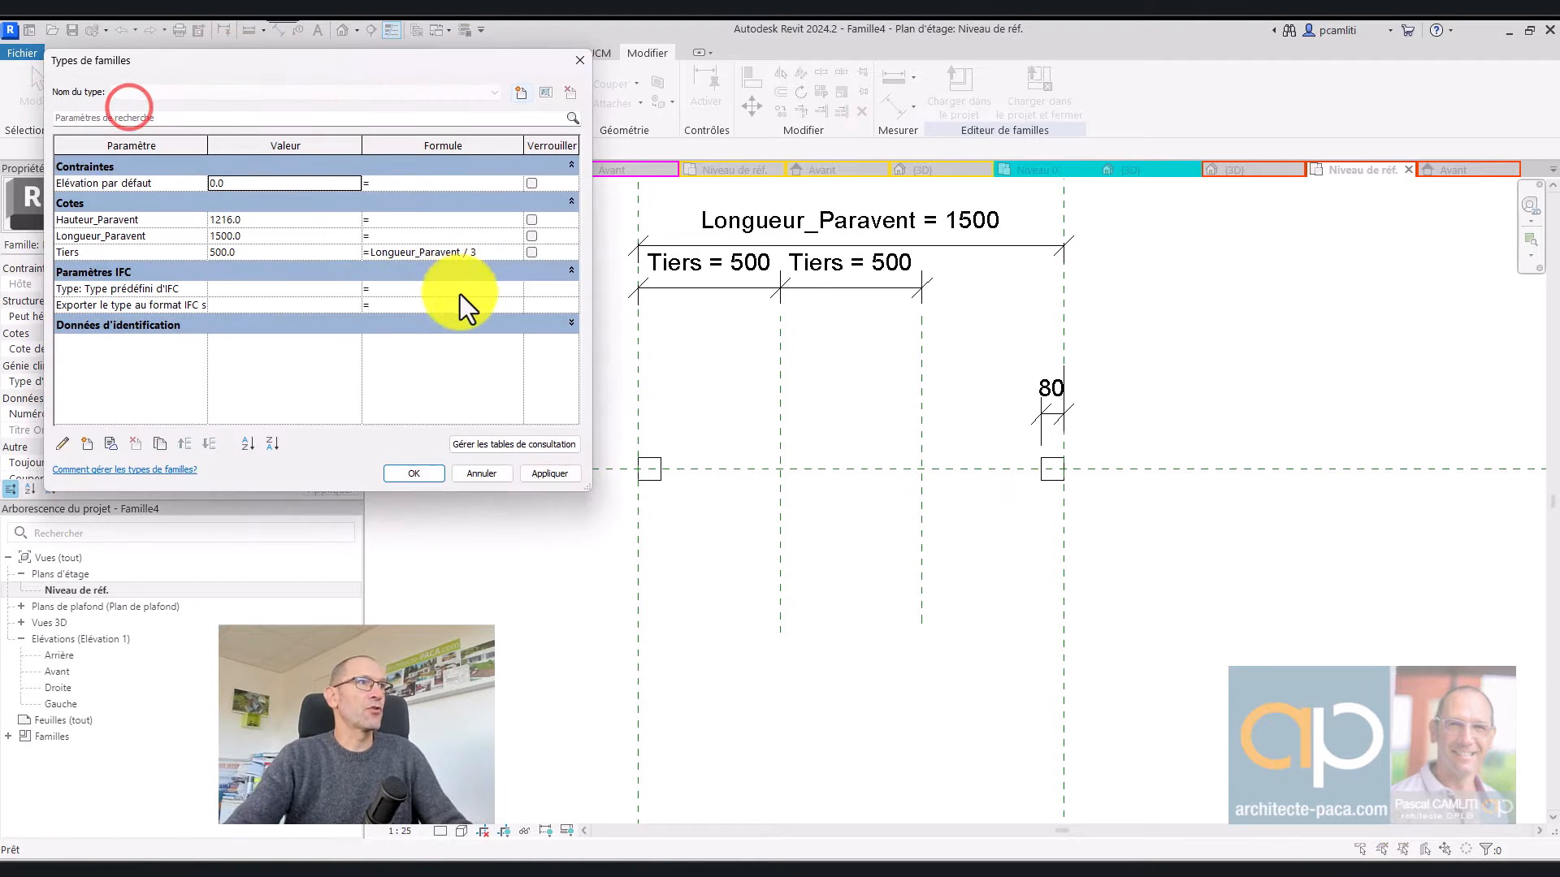
pyautogui.click(275, 236)
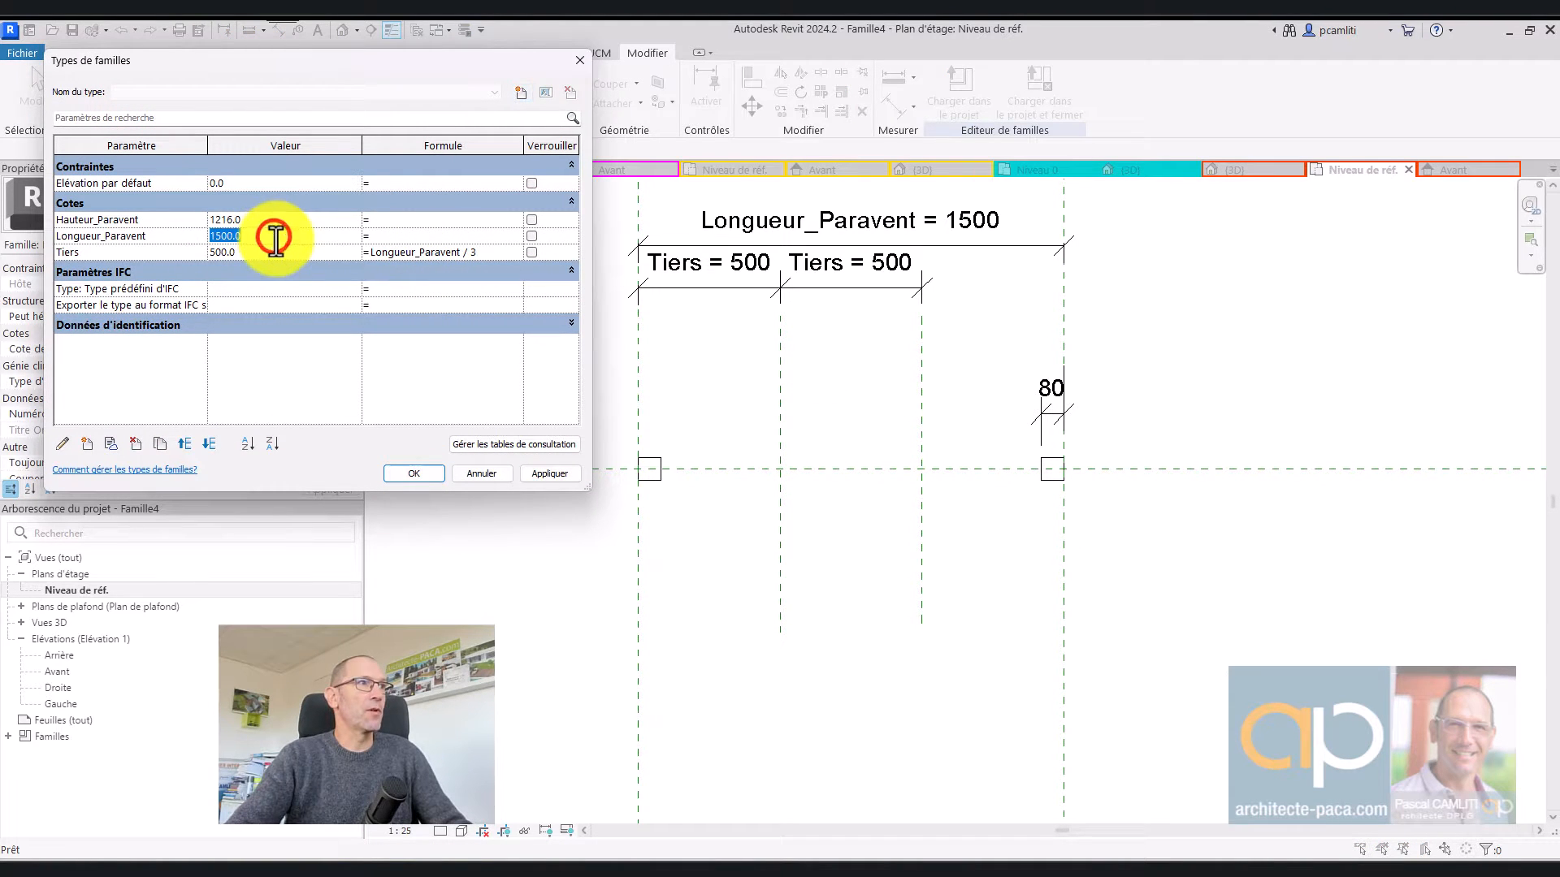
pyautogui.write('1800')
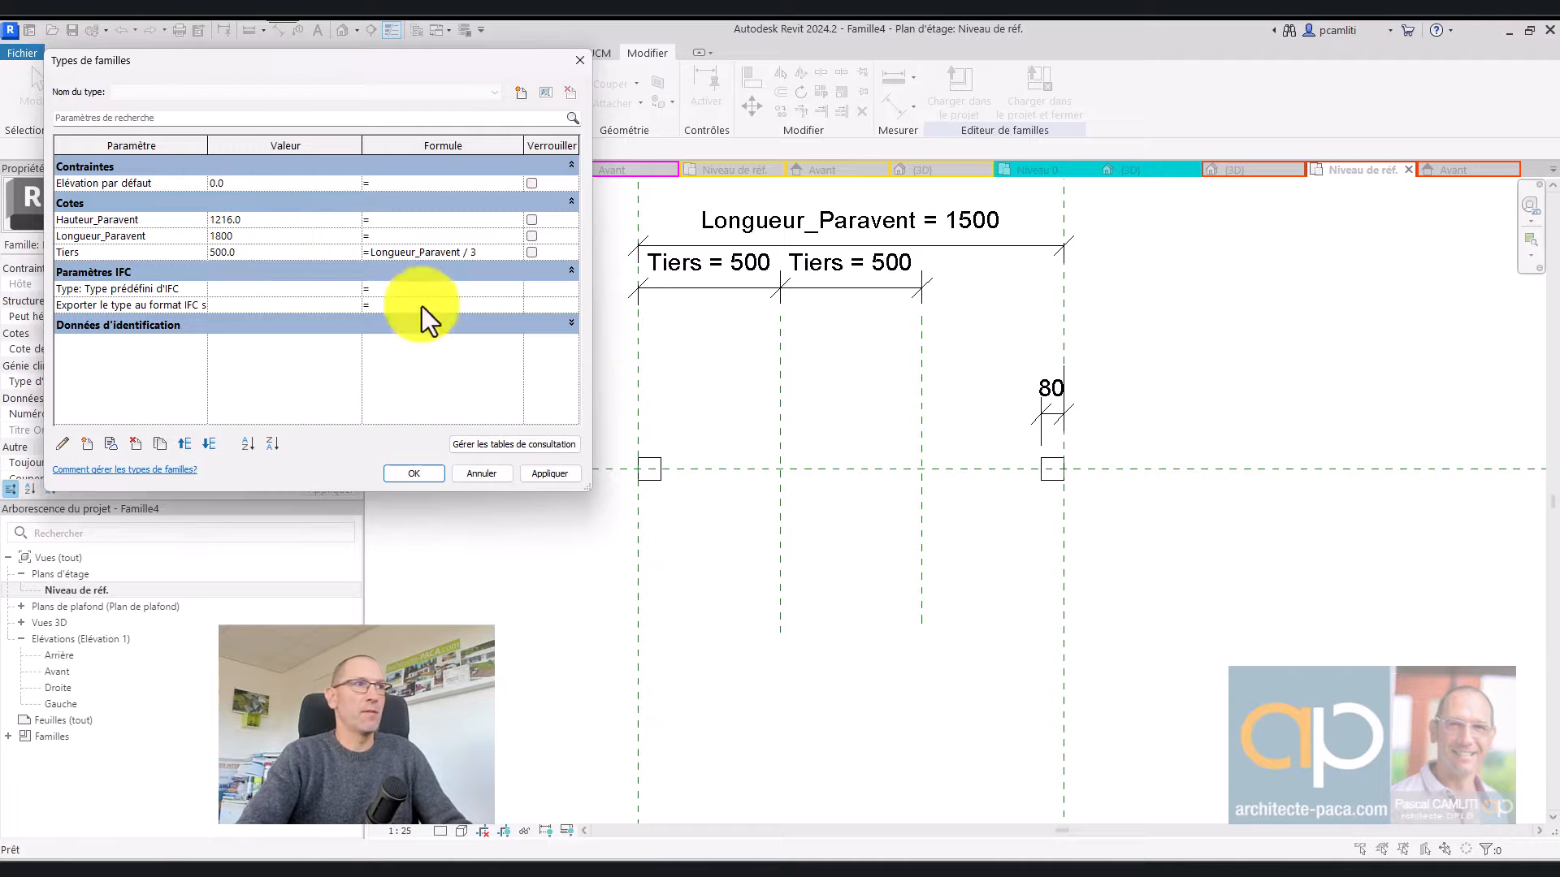
pyautogui.click(549, 473)
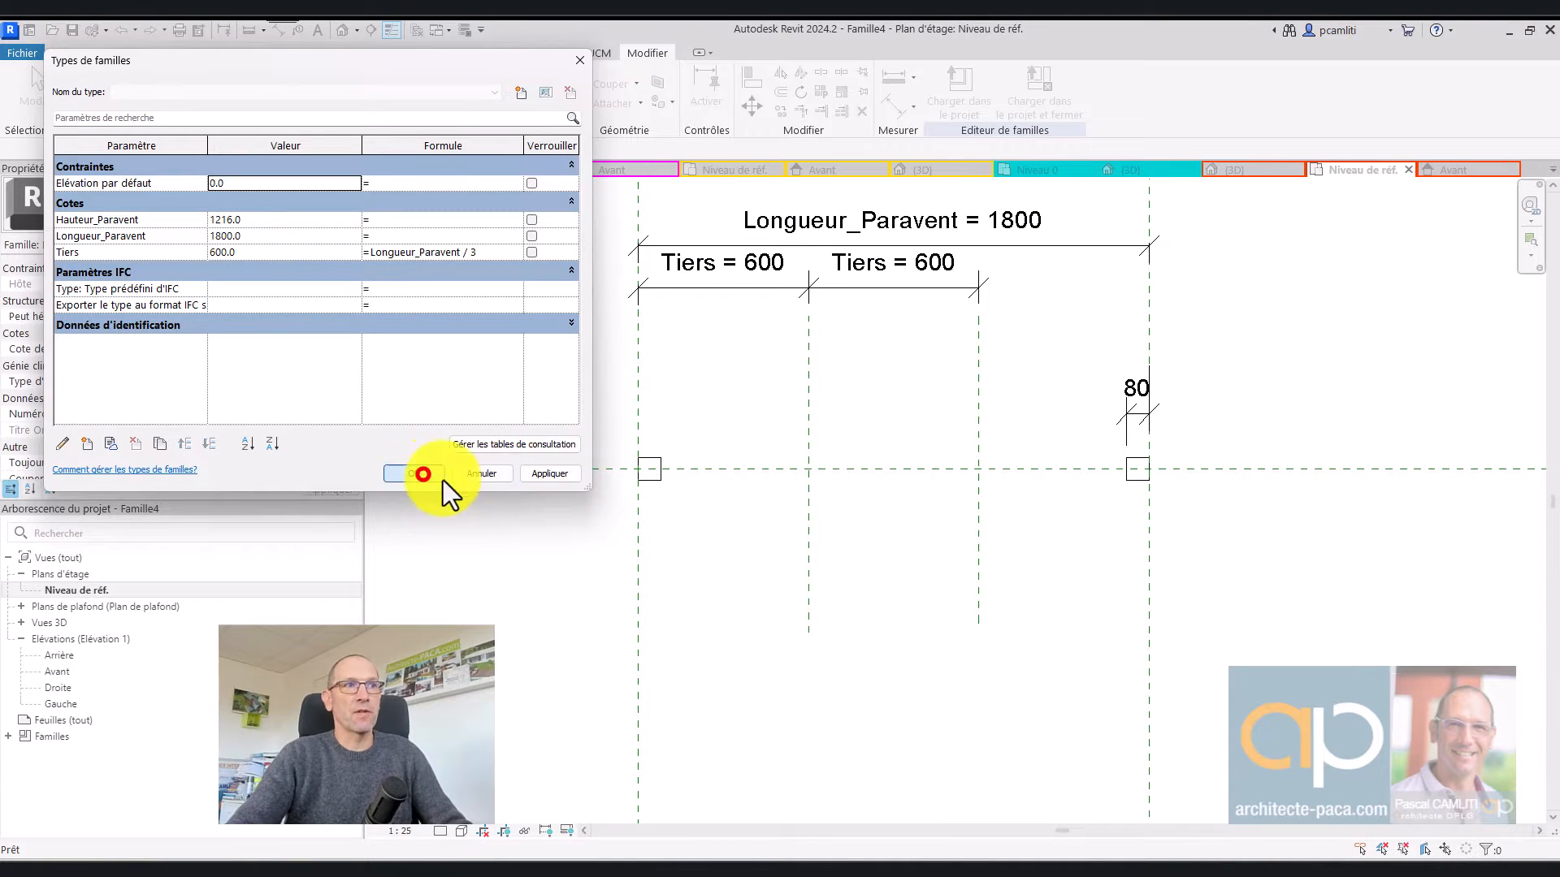
# Create a solid form from each of the two square post profiles in the 3D view
pyautogui.click(423, 473)
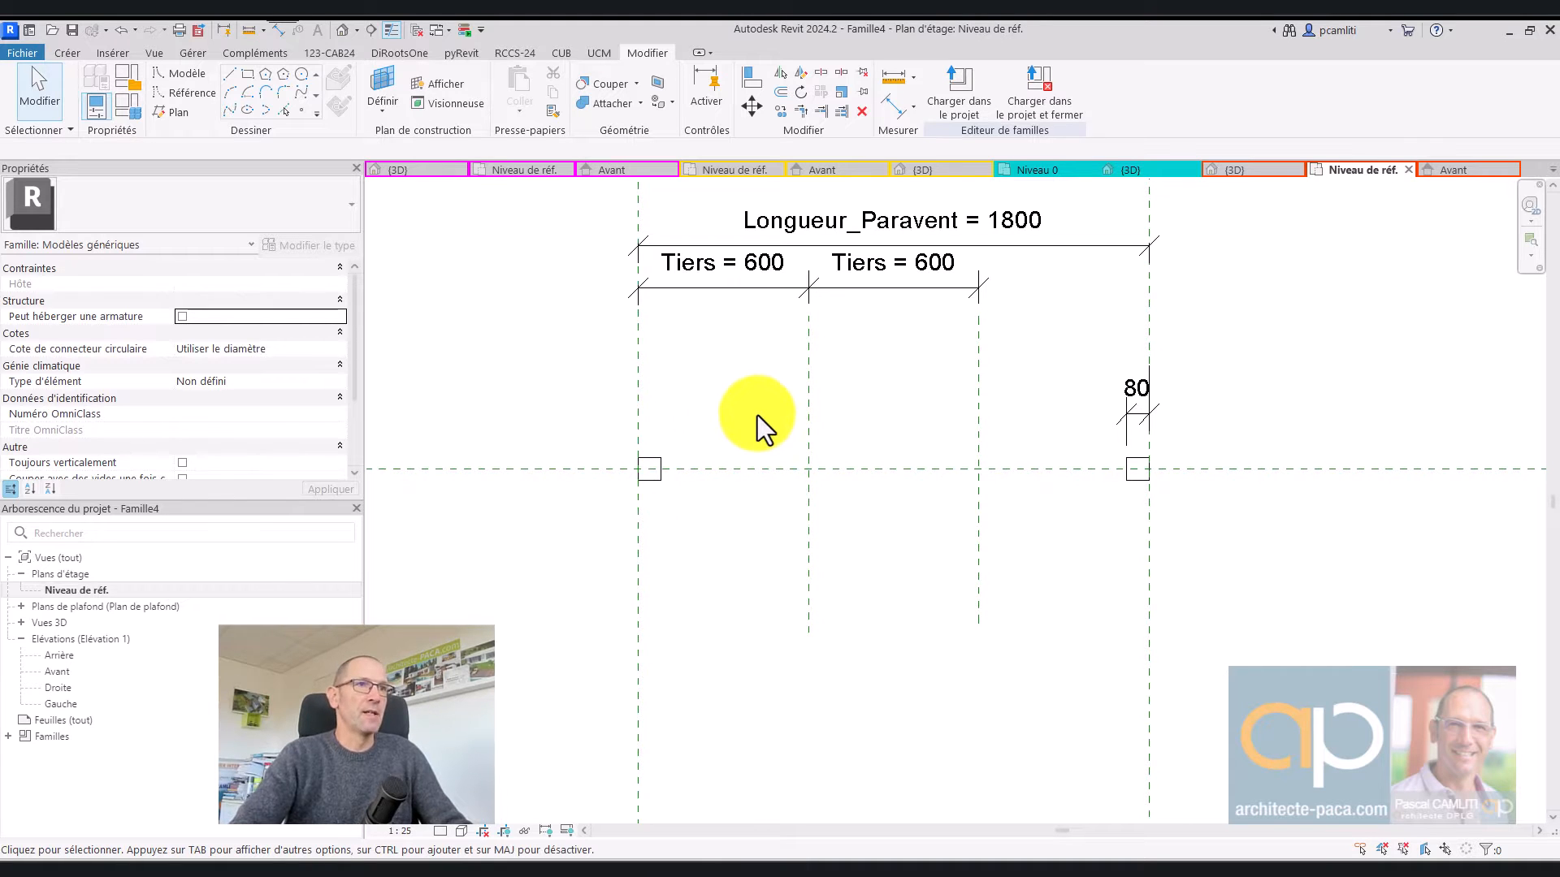
pyautogui.hotkey('ctrl', 'shift', 'Tab')
pyautogui.scroll(5, 1012, 642)
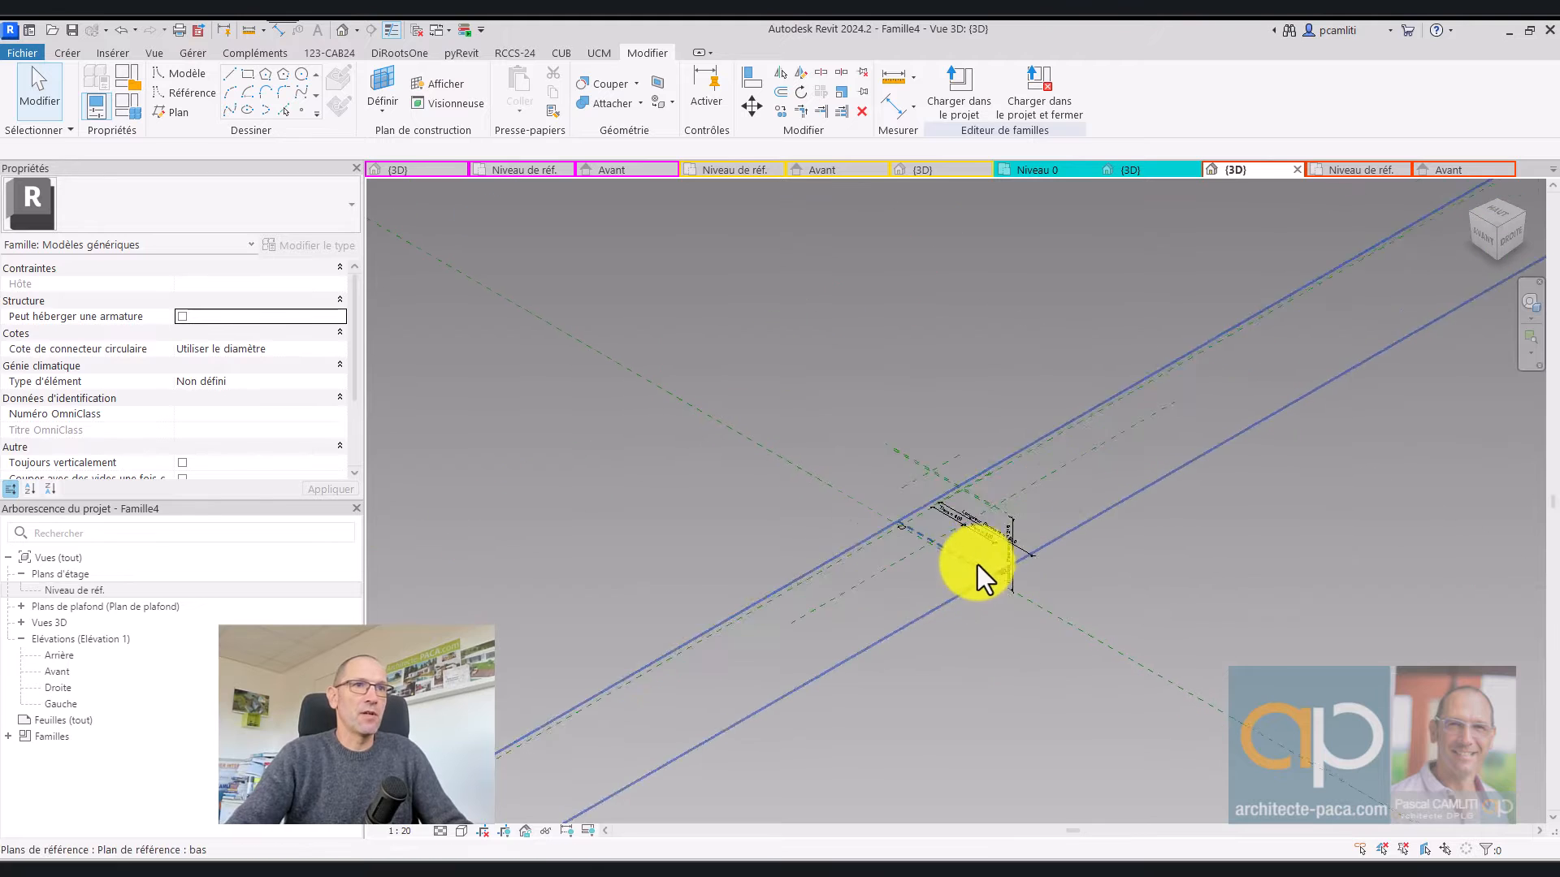
pyautogui.scroll(5, 913, 548)
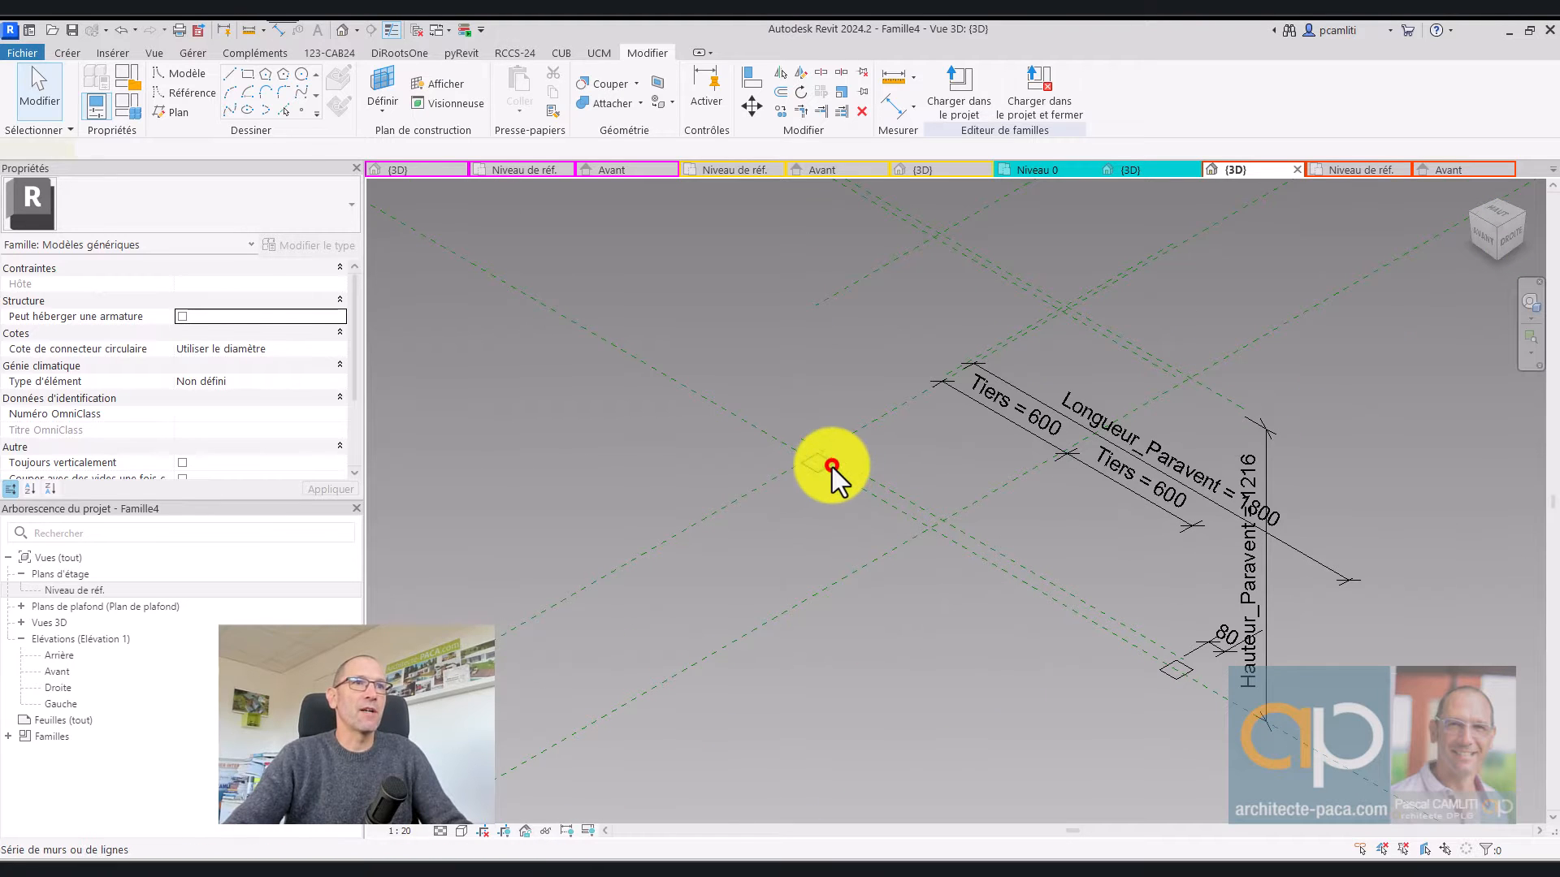
pyautogui.click(832, 467)
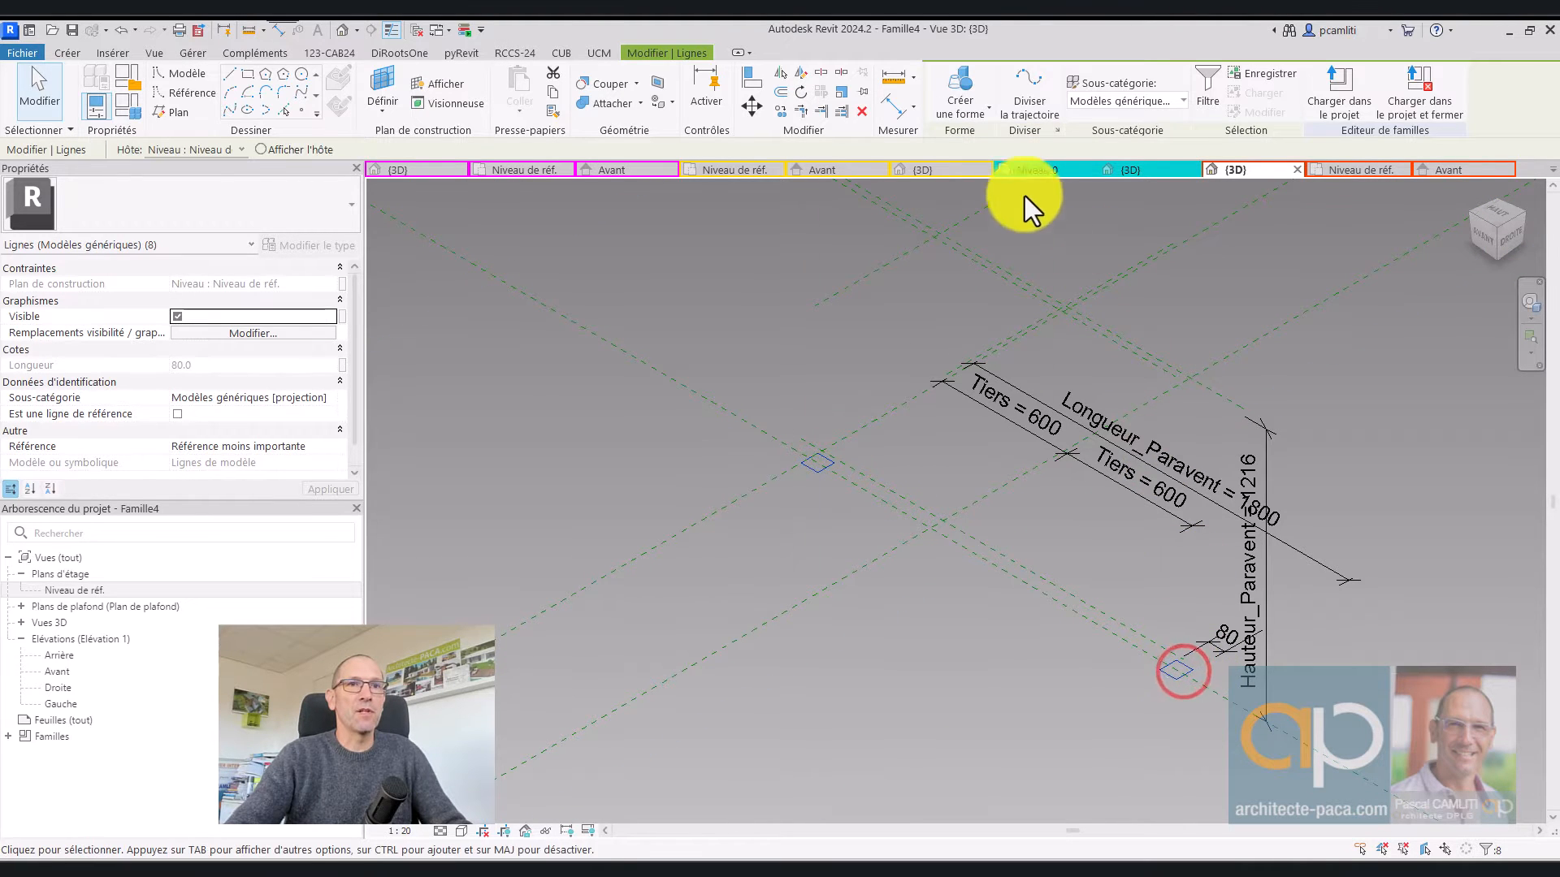
pyautogui.click(772, 422)
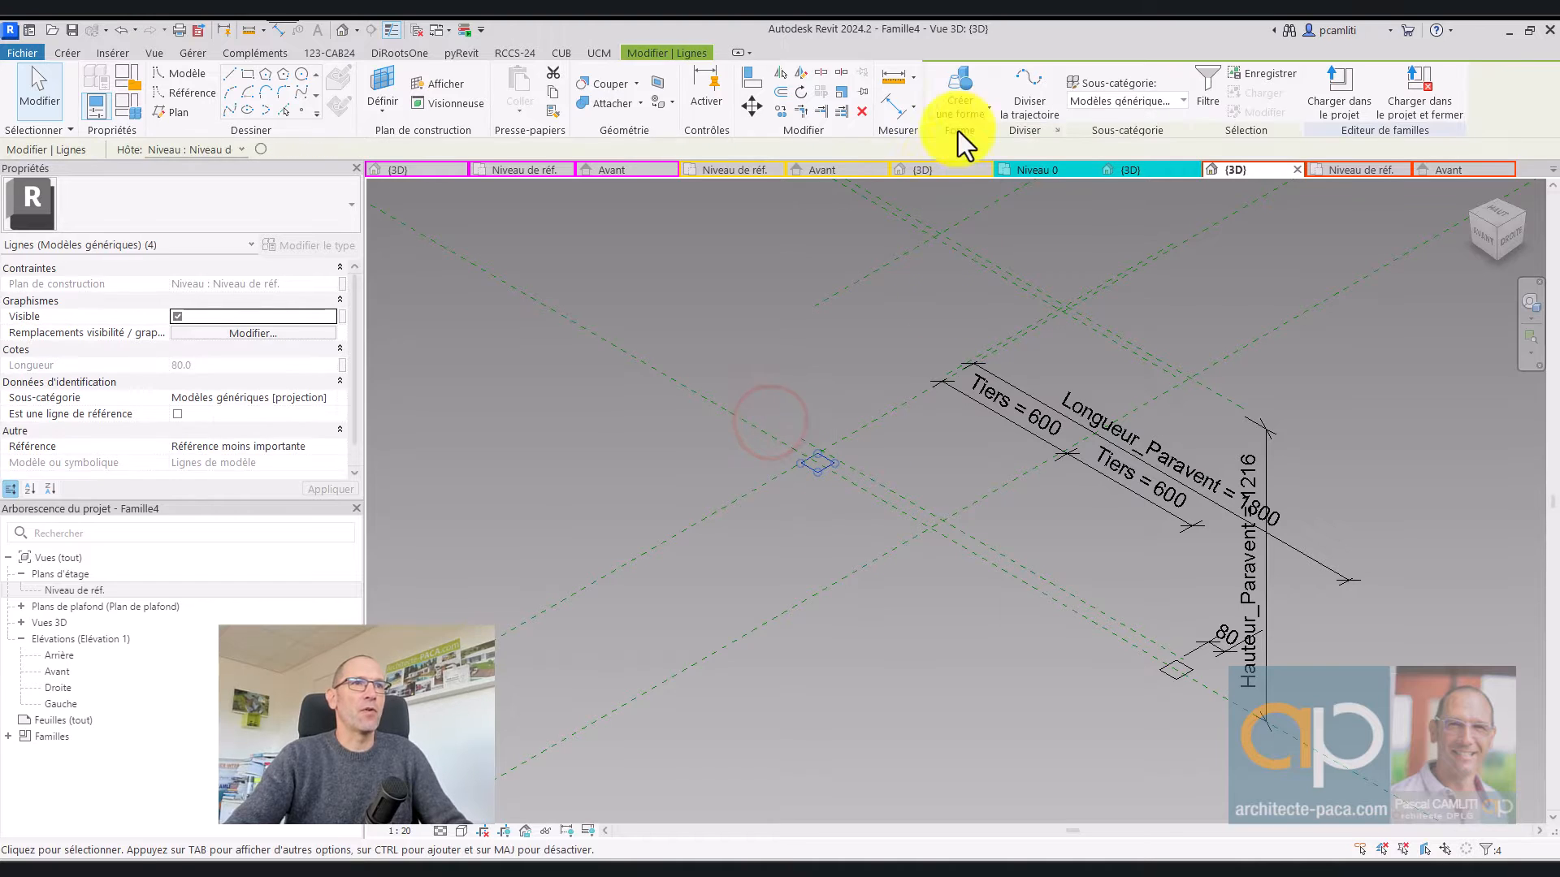
pyautogui.click(975, 139)
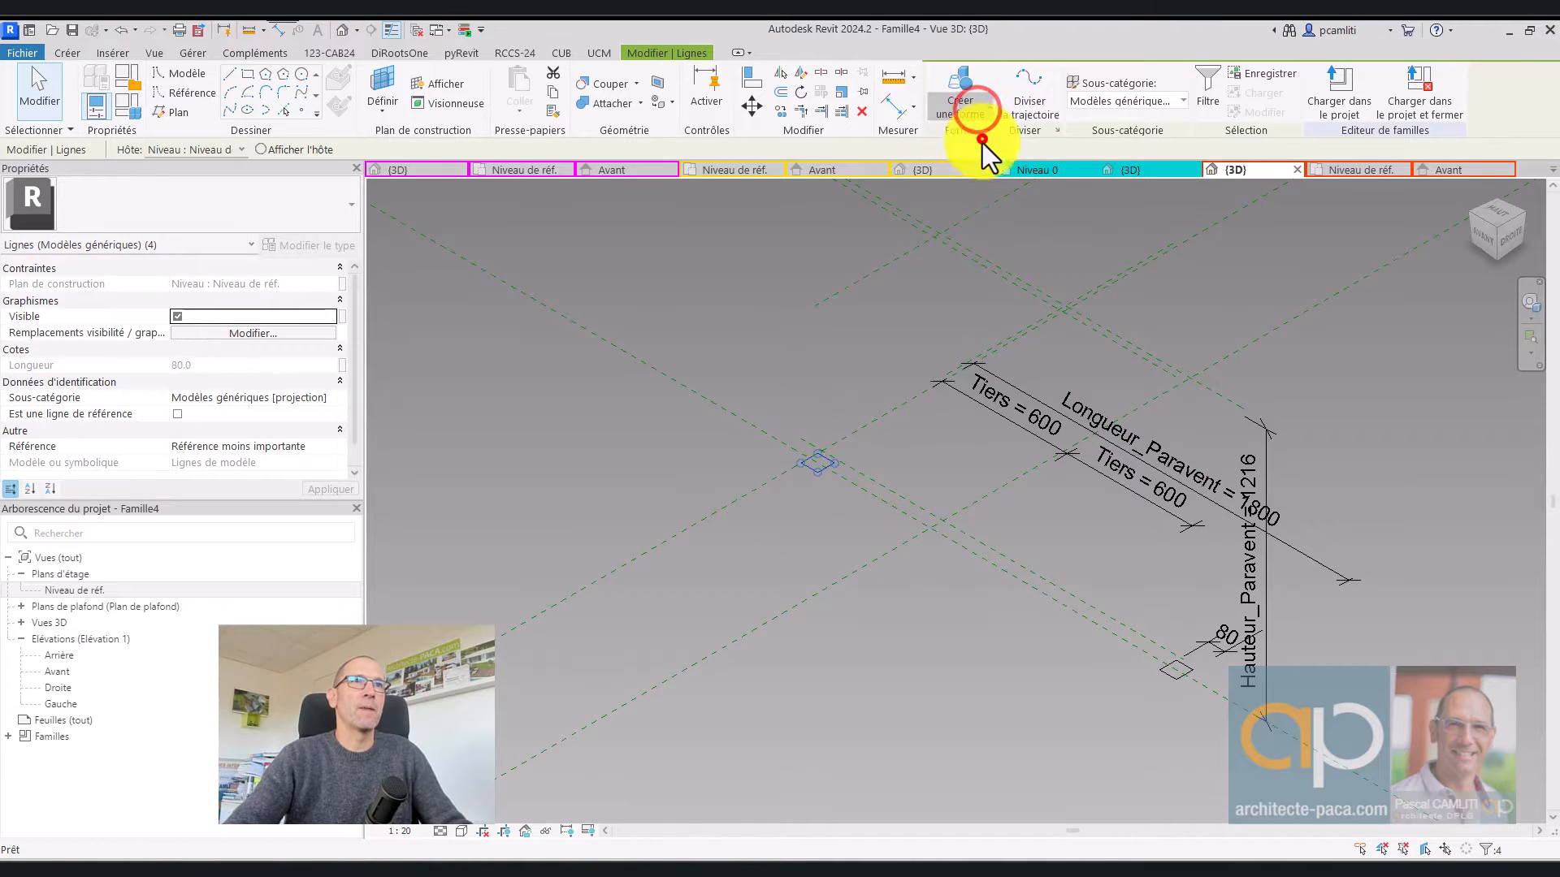
pyautogui.click(1170, 662)
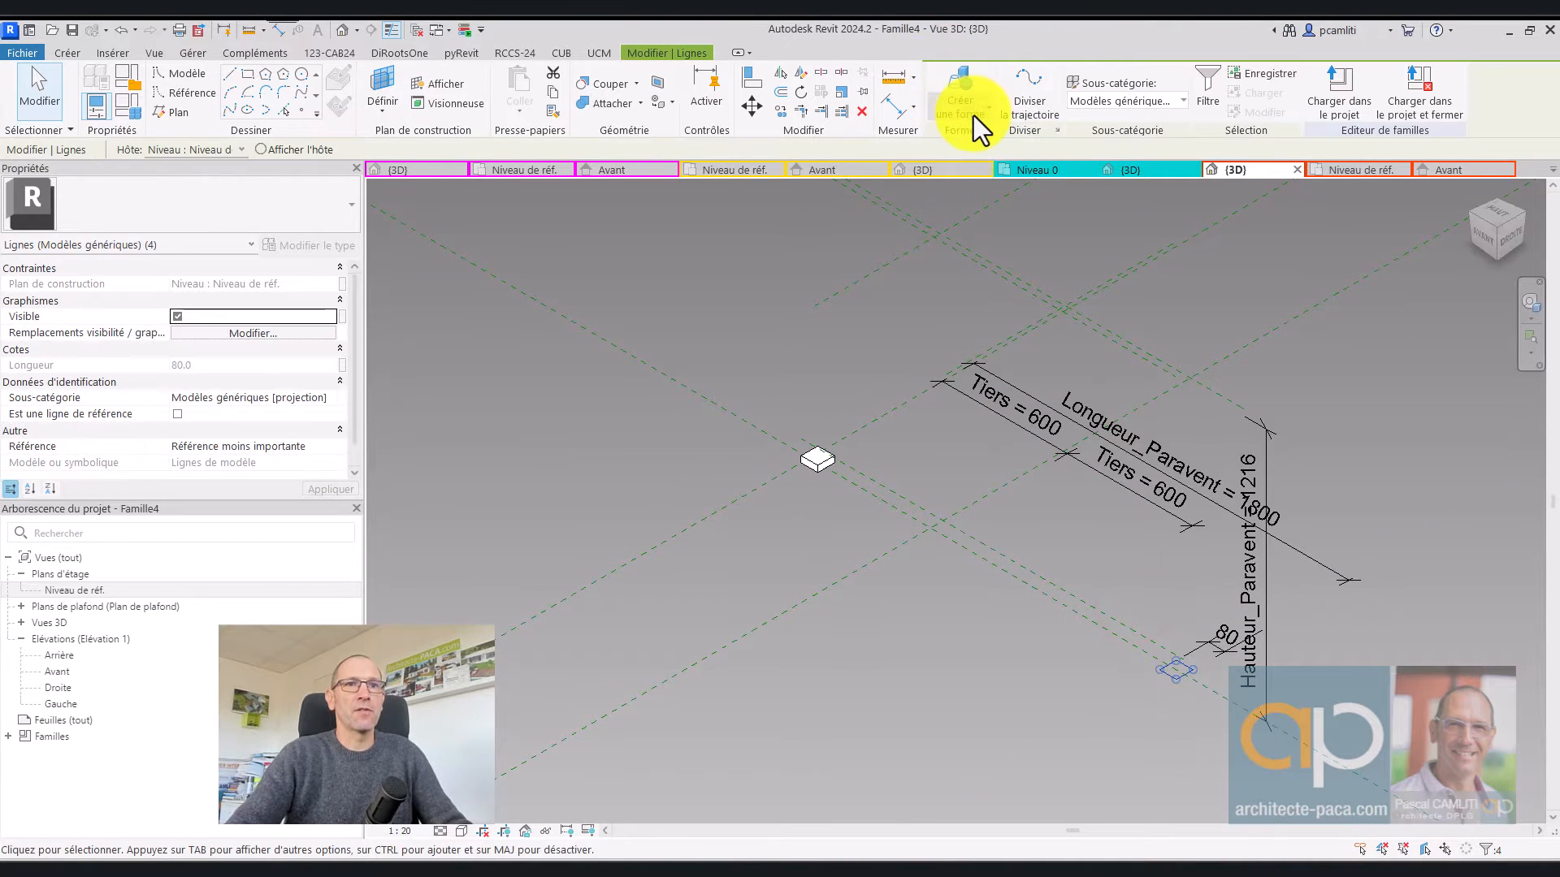
pyautogui.click(978, 144)
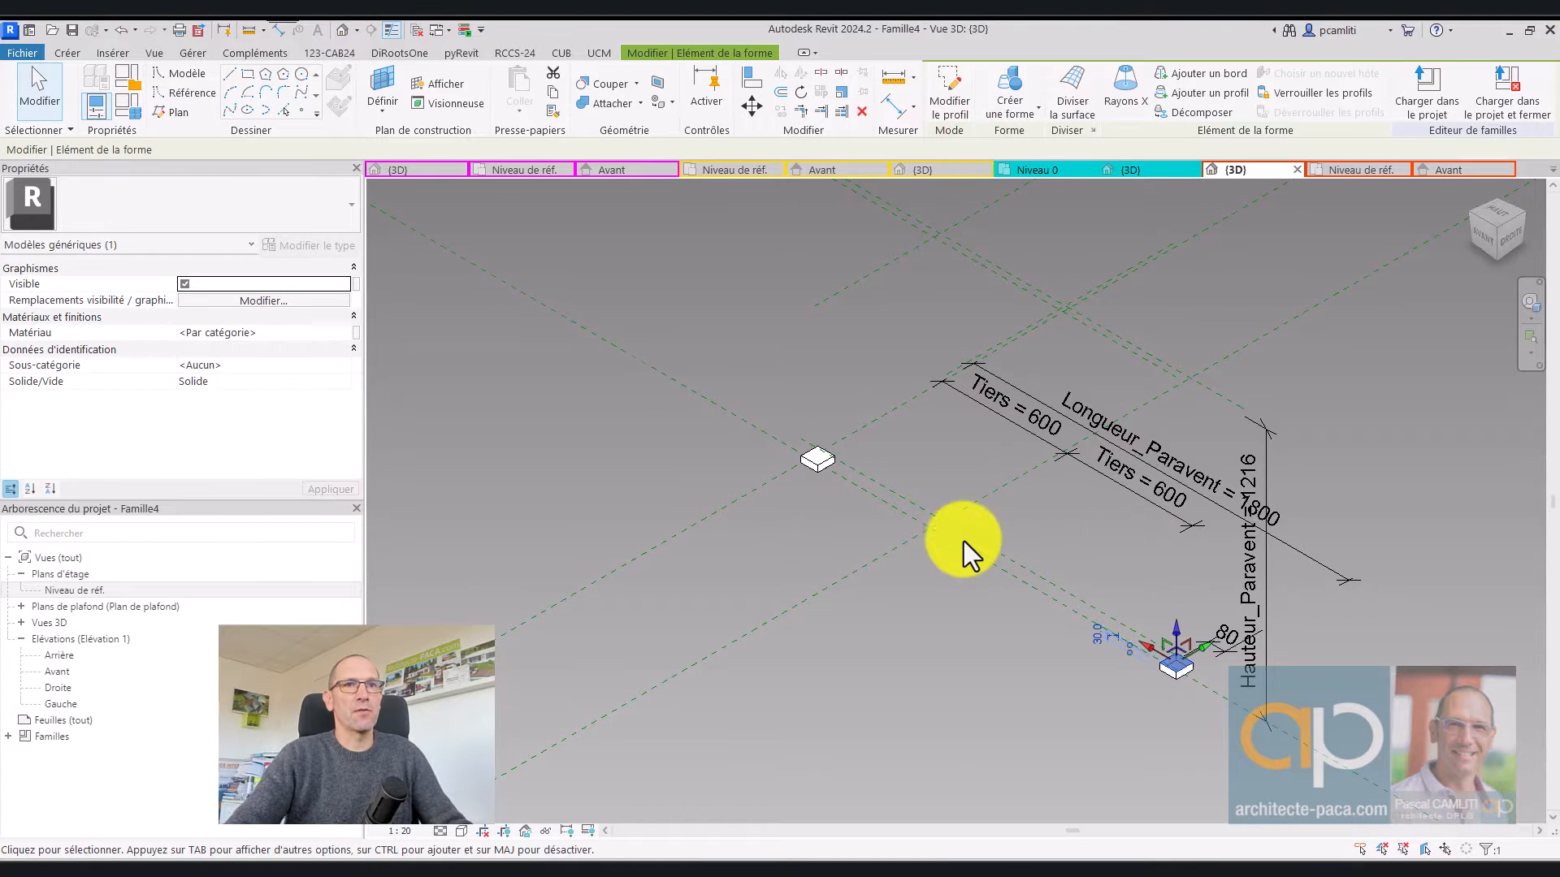
pyautogui.press('Escape')
# In the Avant elevation, stretch the left post upward, align its top with the uppermost reference plane and lock the alignment
pyautogui.click(1454, 170)
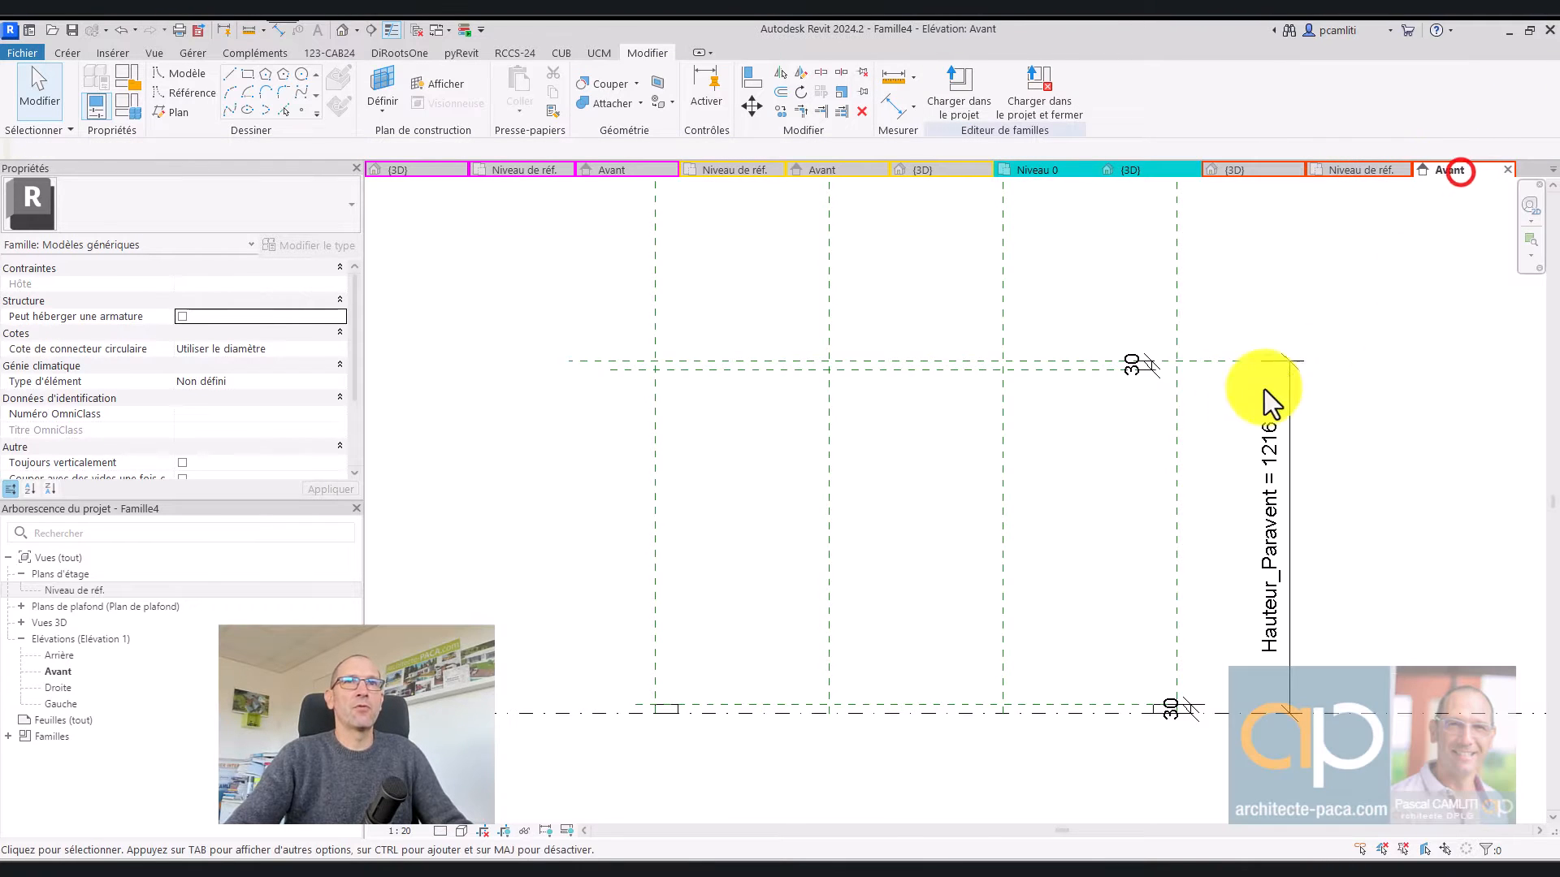
pyautogui.click(665, 707)
pyautogui.scroll(2, 663, 702)
pyautogui.moveTo(668, 664); pyautogui.dragTo(670, 396)
pyautogui.scroll(-2, 670, 396)
pyautogui.moveTo(670, 396); pyautogui.dragTo(681, 498, button='middle')
pyautogui.click(761, 74)
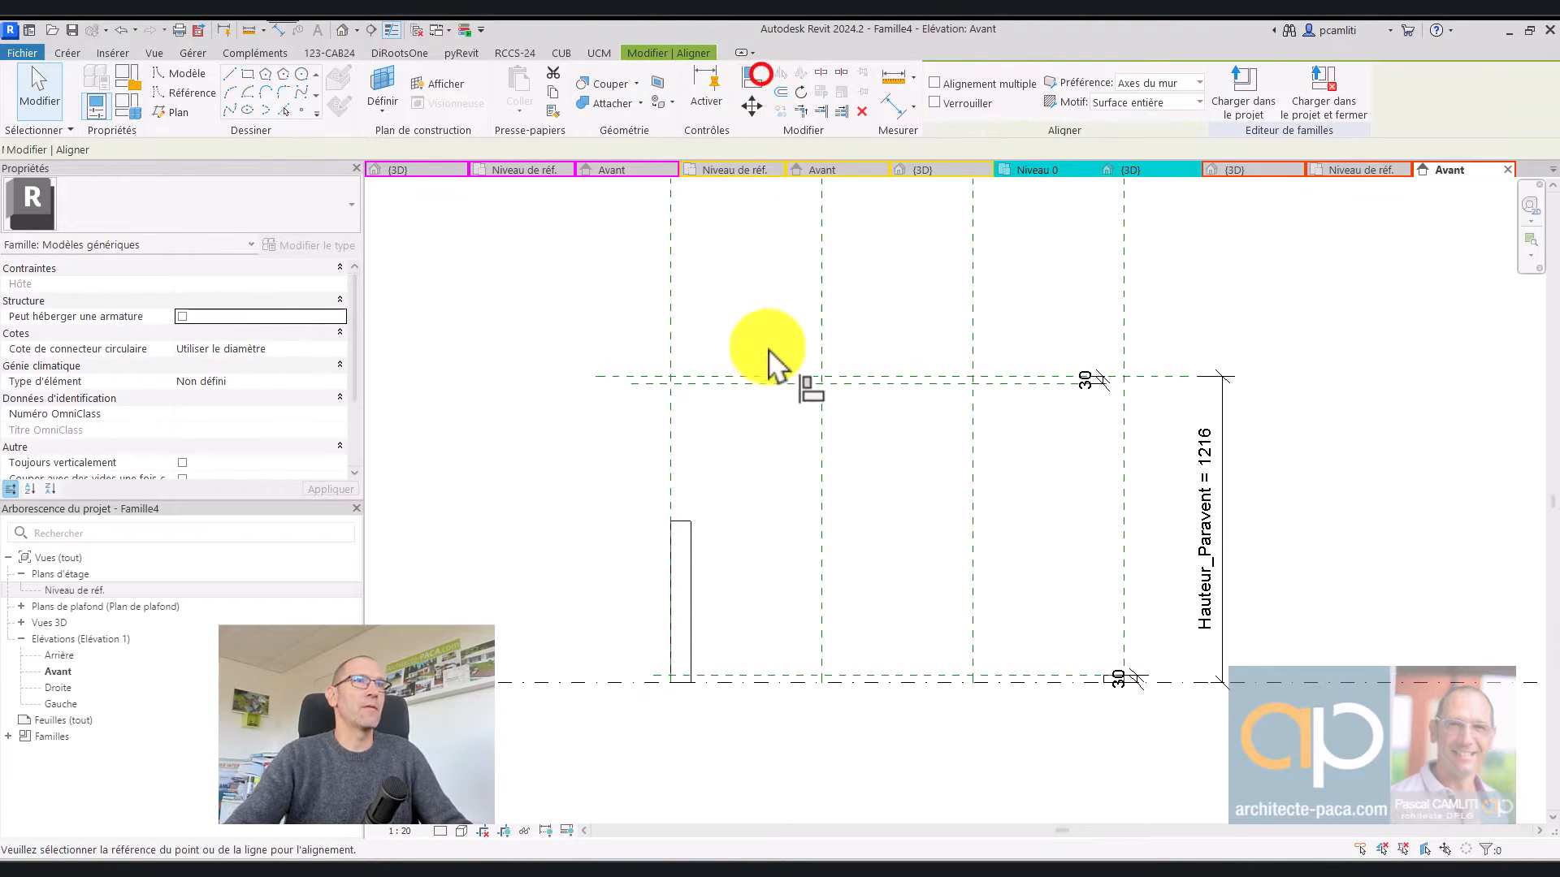
pyautogui.click(748, 376)
pyautogui.click(683, 521)
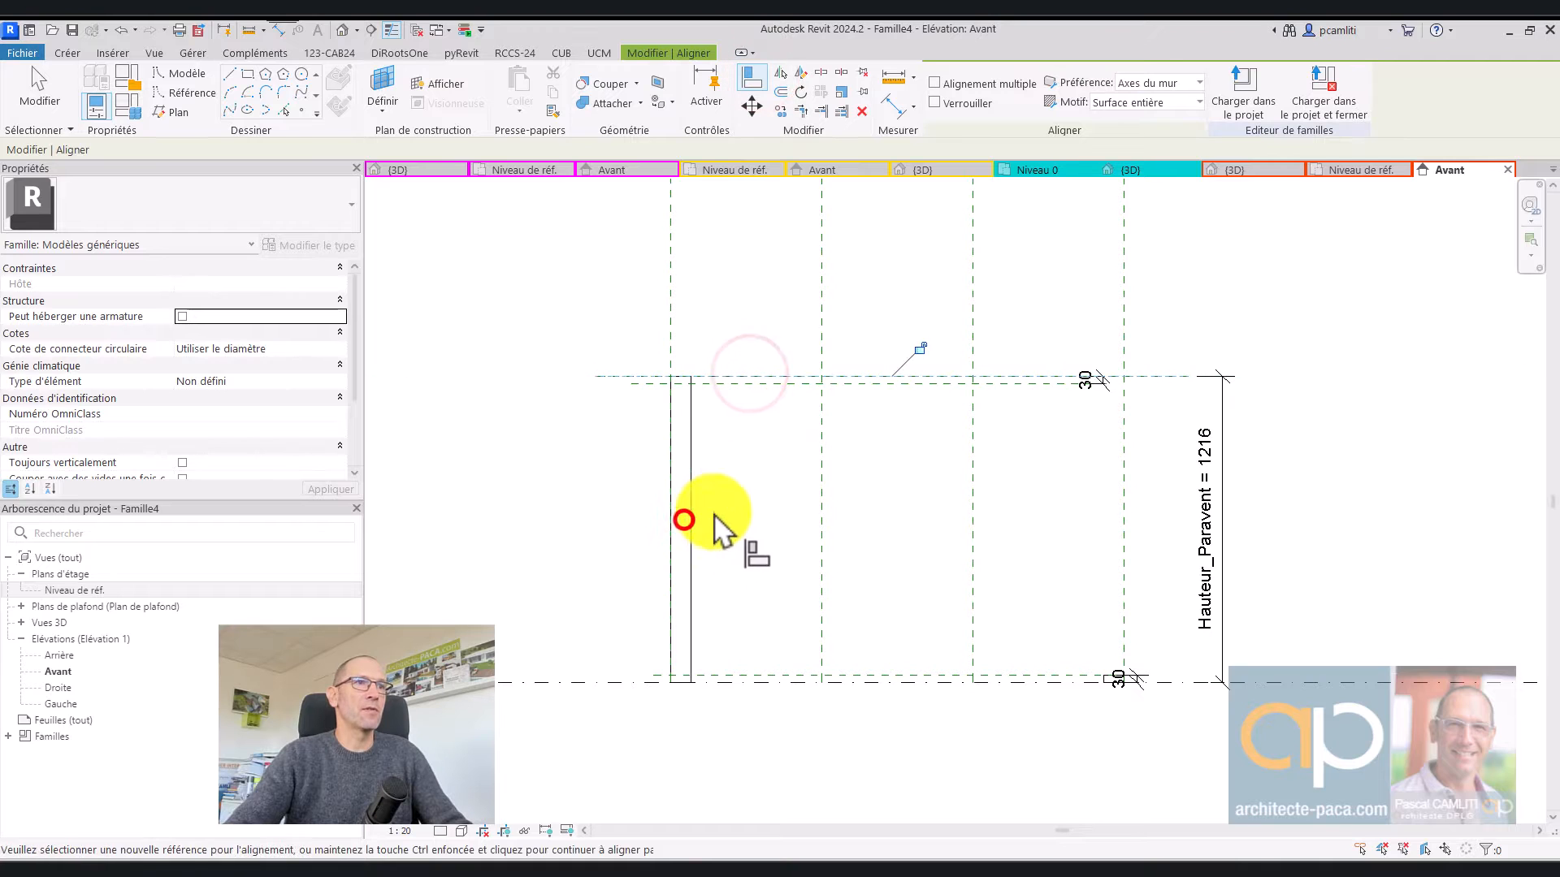
pyautogui.click(919, 349)
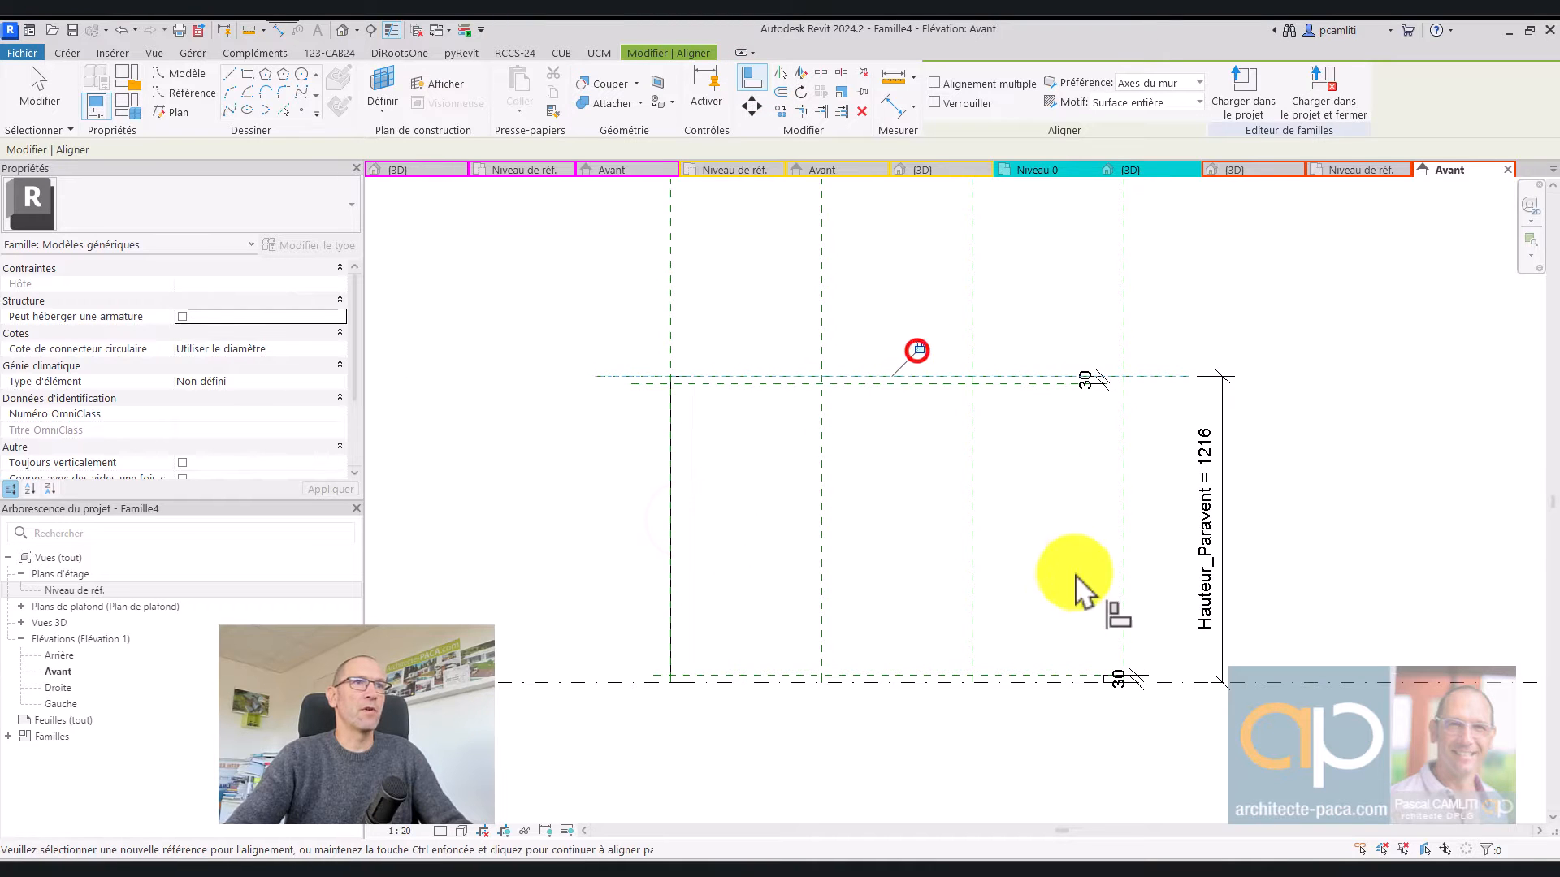
pyautogui.click(1114, 674)
pyautogui.click(1153, 377)
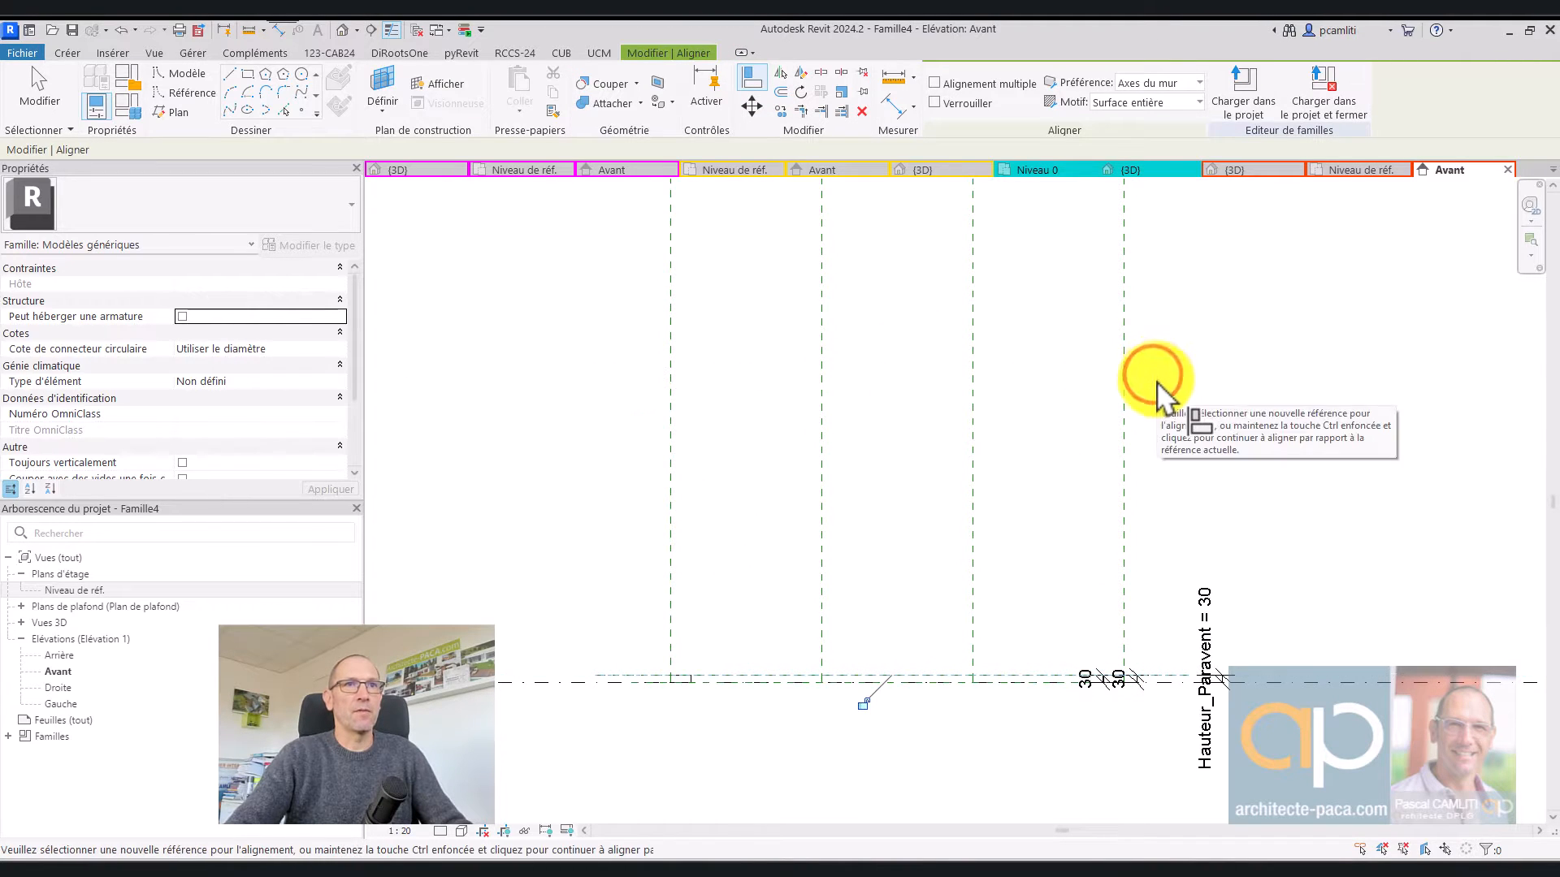
pyautogui.hotkey('ctrl', 'z')
# Align the top of the right post with the uppermost reference plane in the Avant elevation and lock the alignment
pyautogui.click(1151, 376)
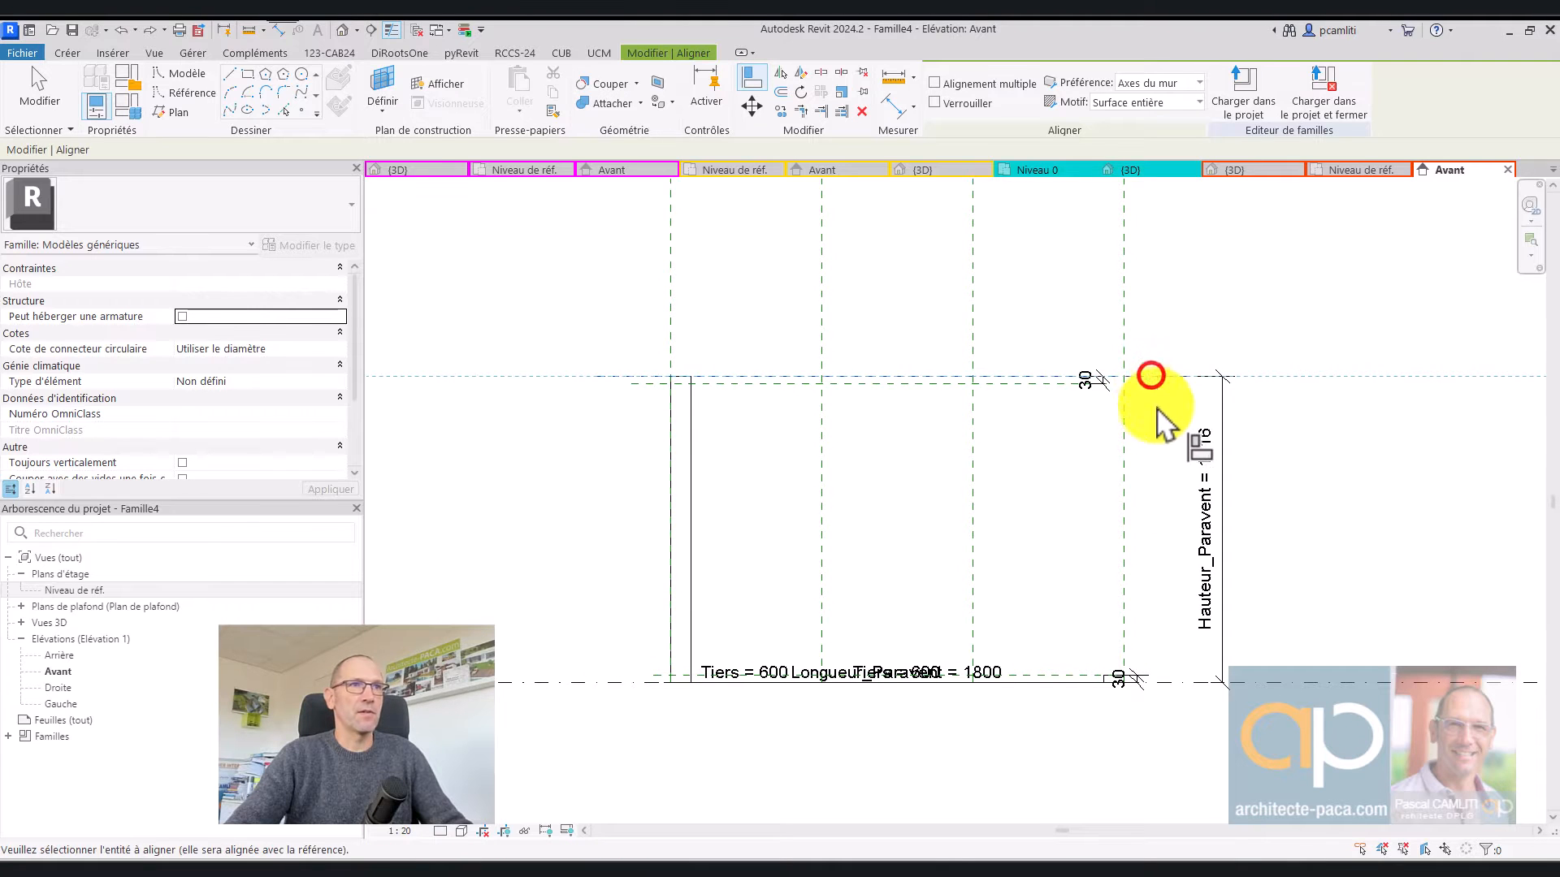
pyautogui.click(1111, 676)
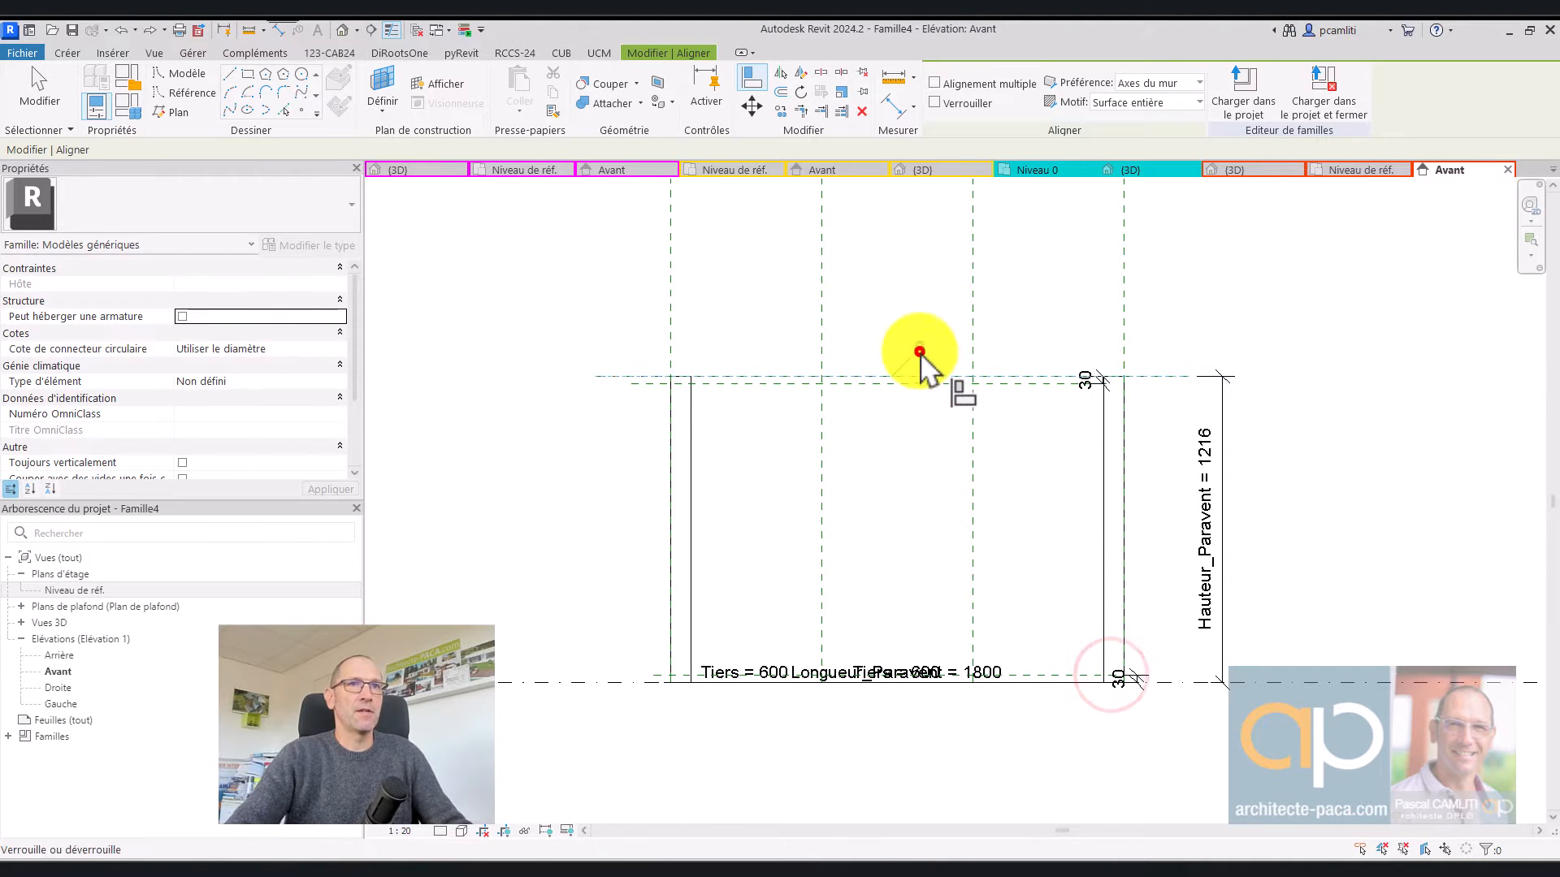
pyautogui.click(917, 349)
pyautogui.press('Escape')
# Check both posts in the 3D view and undo their height alignments
pyautogui.press('d')
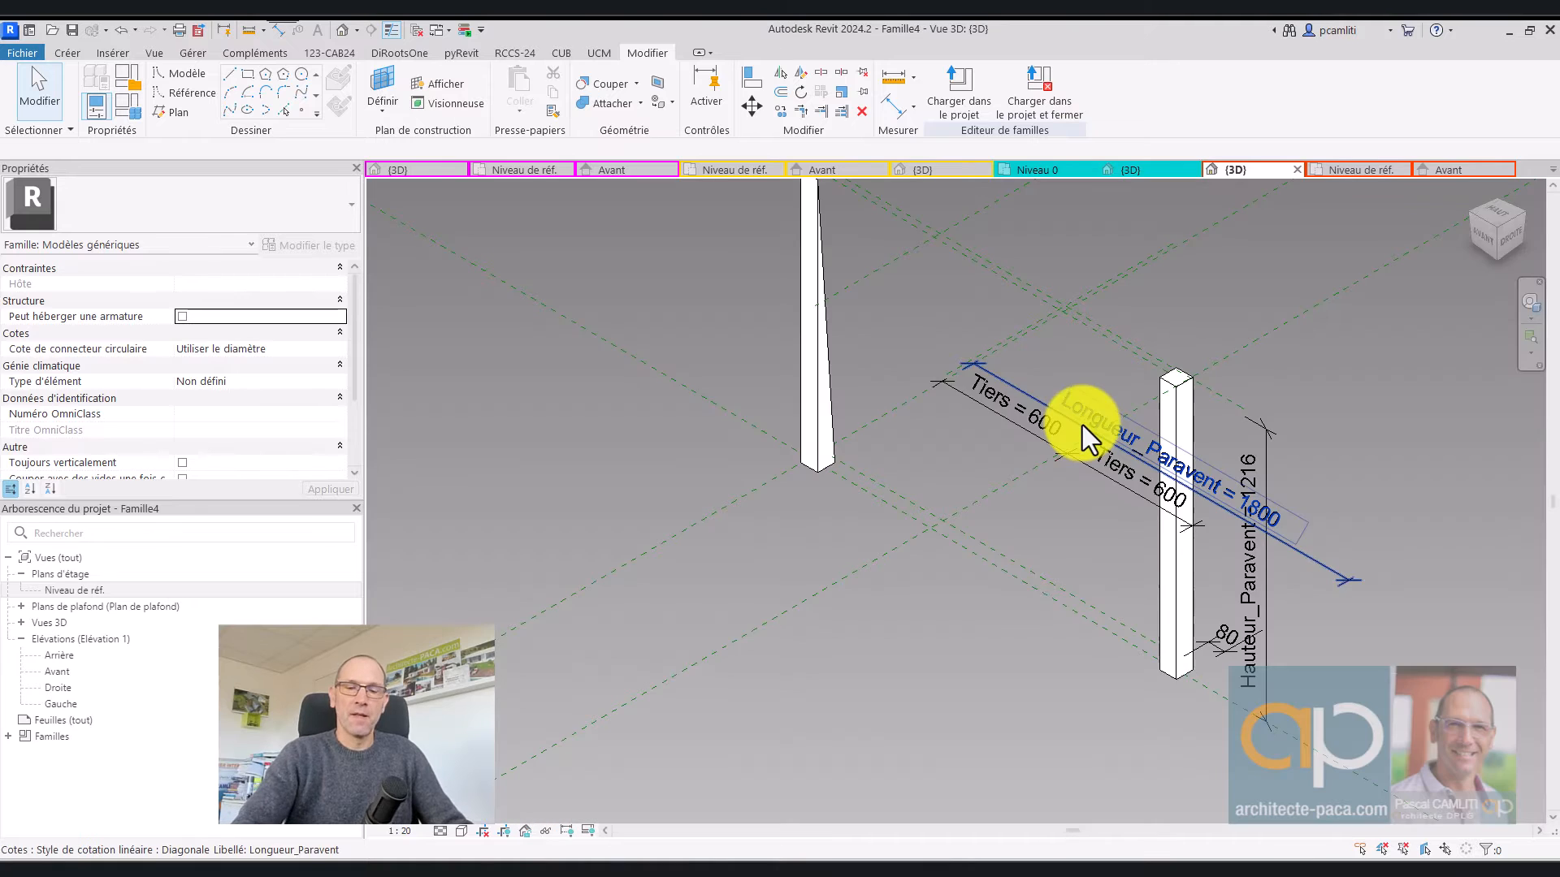
pyautogui.moveTo(885, 368); pyautogui.dragTo(911, 395, button='middle')
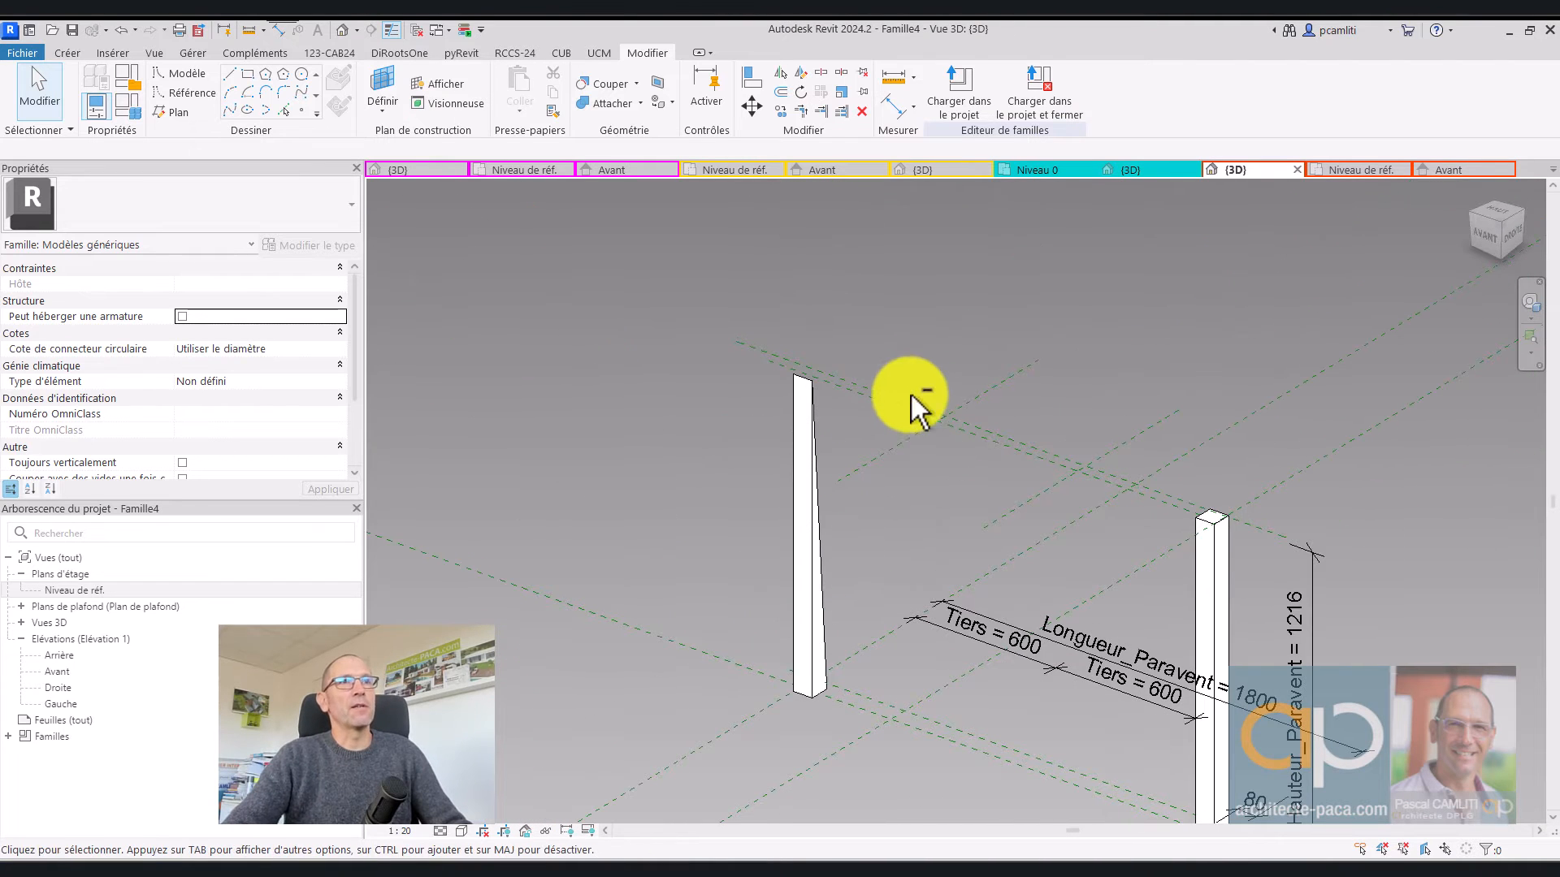
pyautogui.hotkey('ctrl', 'z')
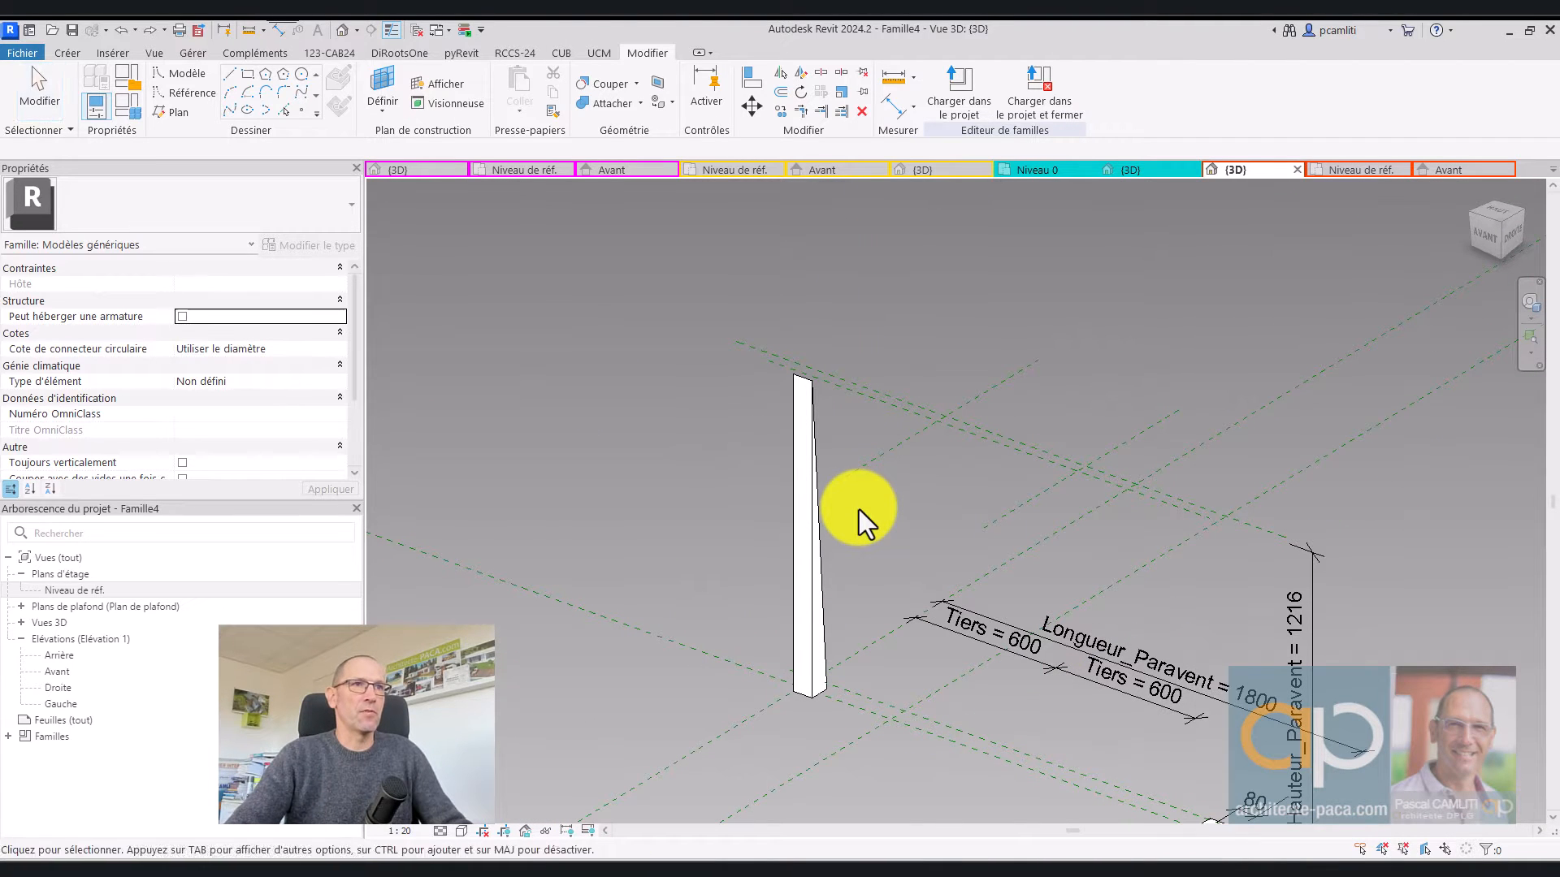
pyautogui.hotkey('ctrl', 'z')
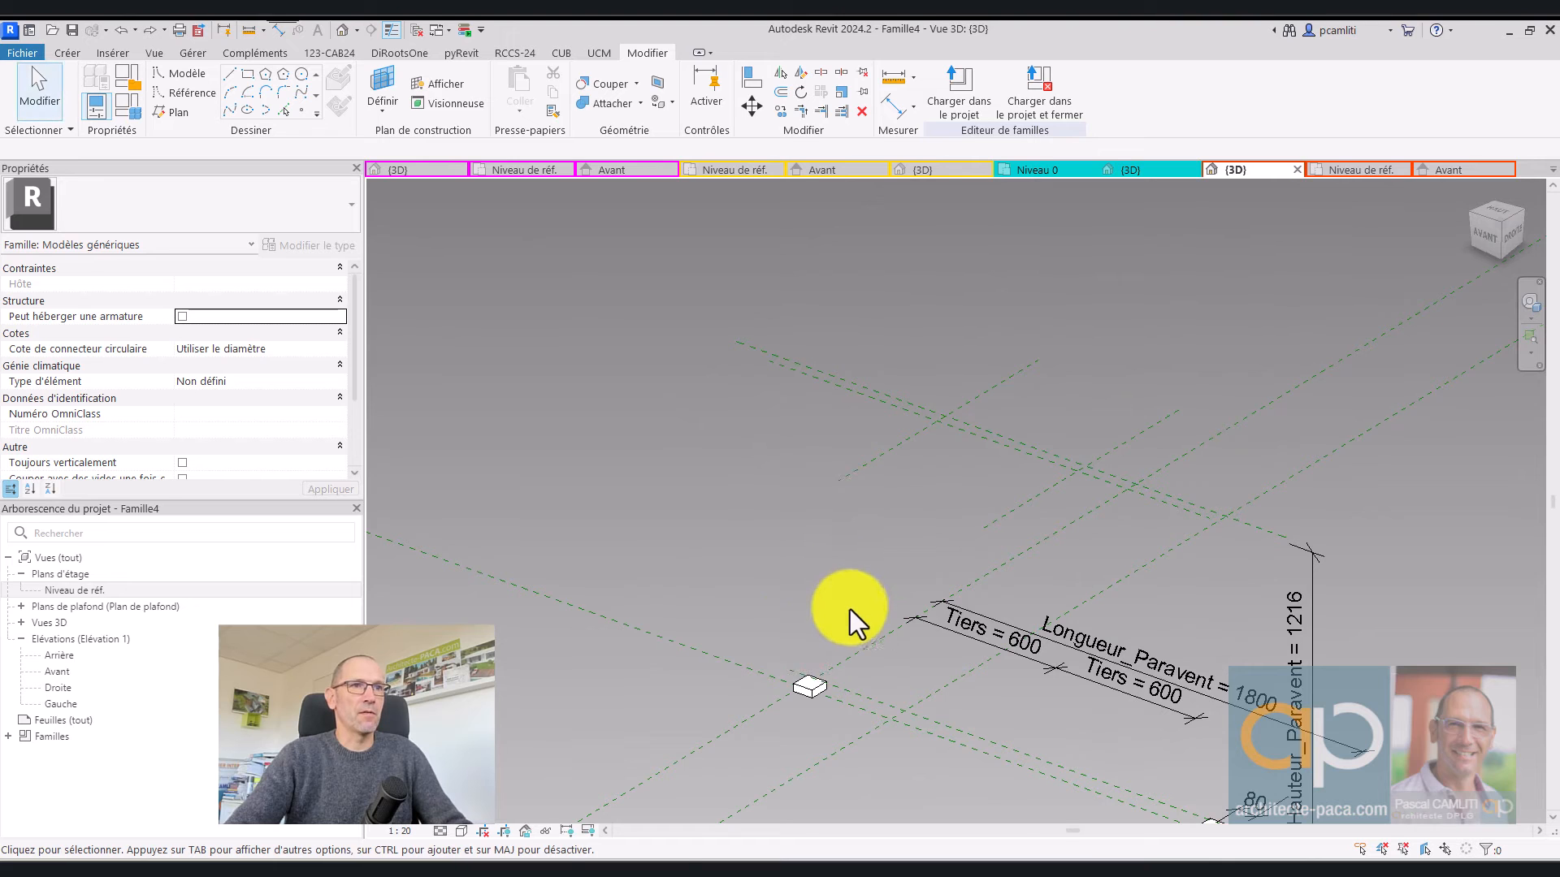
# Align the top face of the left post with the Haut reference plane in the 3D view and lock it
pyautogui.click(739, 82)
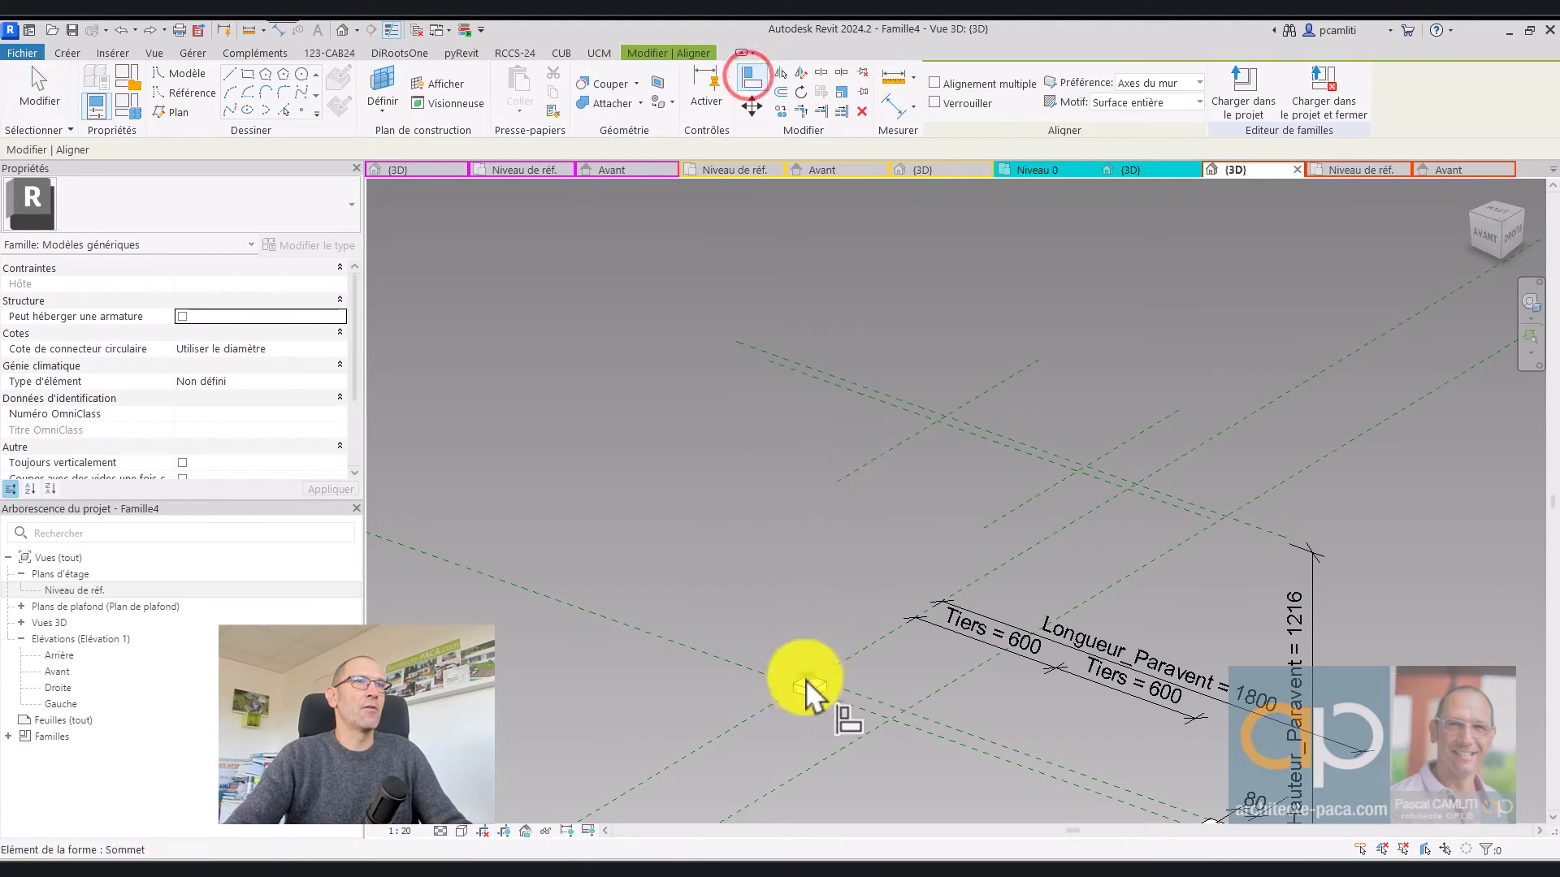
pyautogui.click(883, 394)
pyautogui.hotkey('ctrl', 'z')
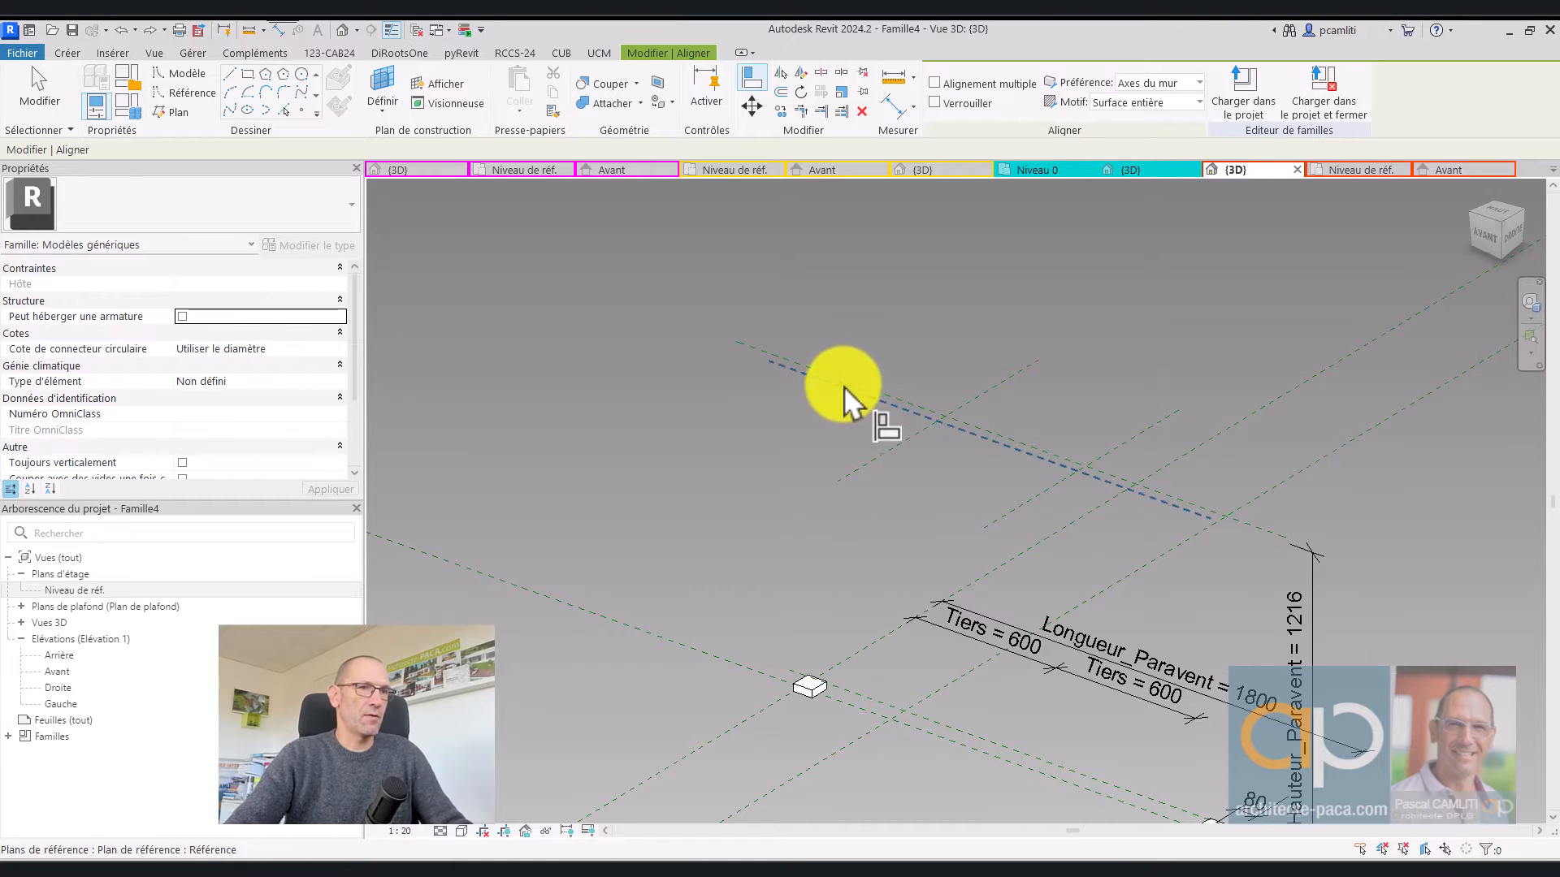
pyautogui.click(844, 387)
pyautogui.click(810, 684)
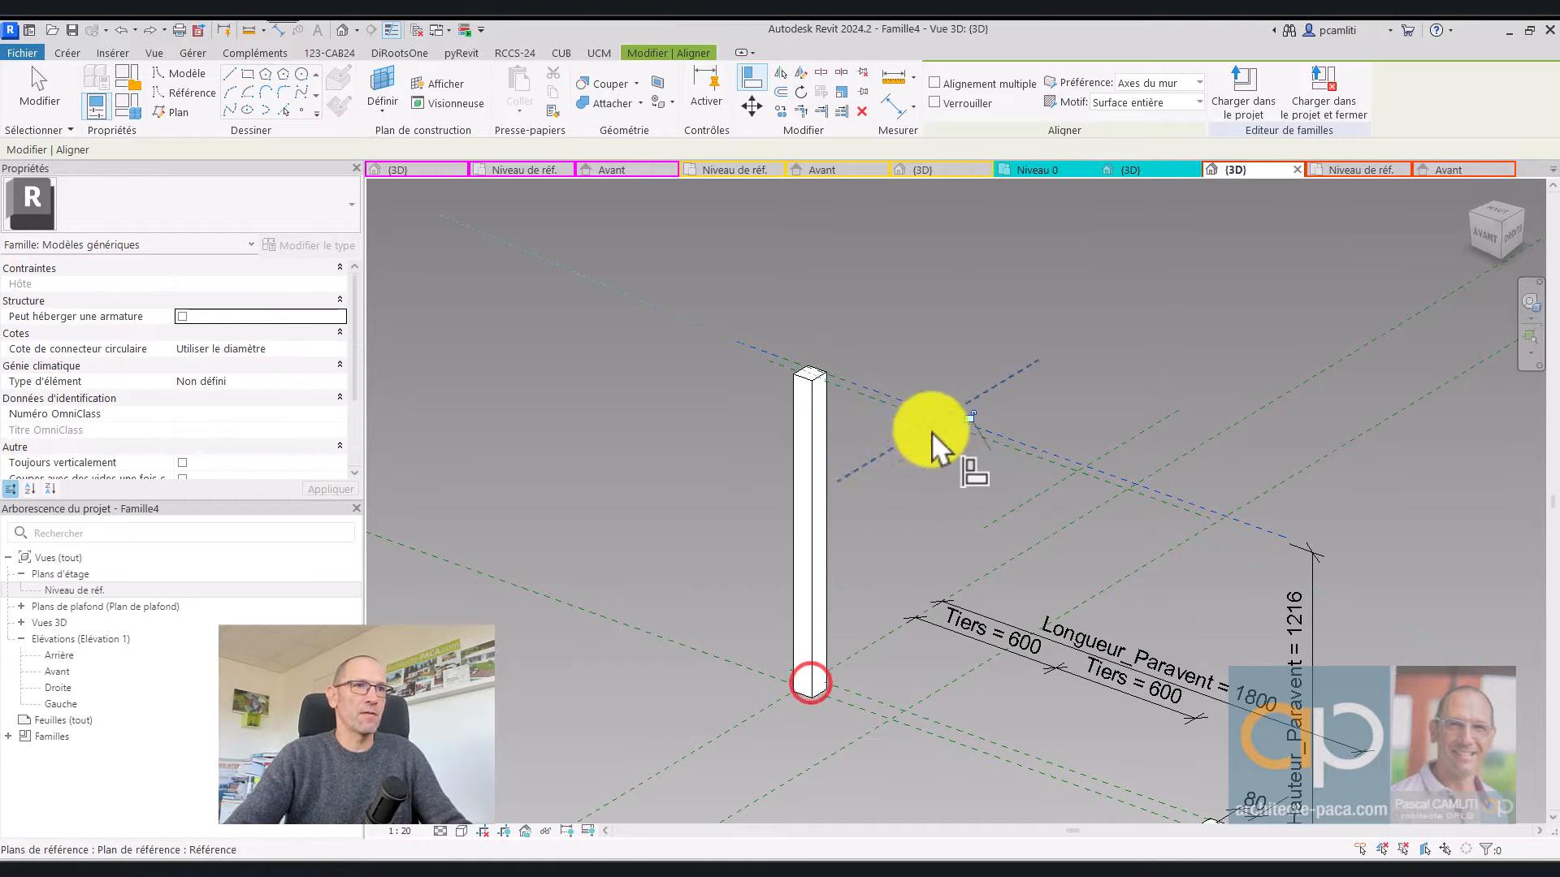
pyautogui.click(967, 418)
# Align the top face of the right post with the Haut reference plane in the 3D view and lock it
pyautogui.moveTo(1264, 664); pyautogui.dragTo(1104, 522, button='middle')
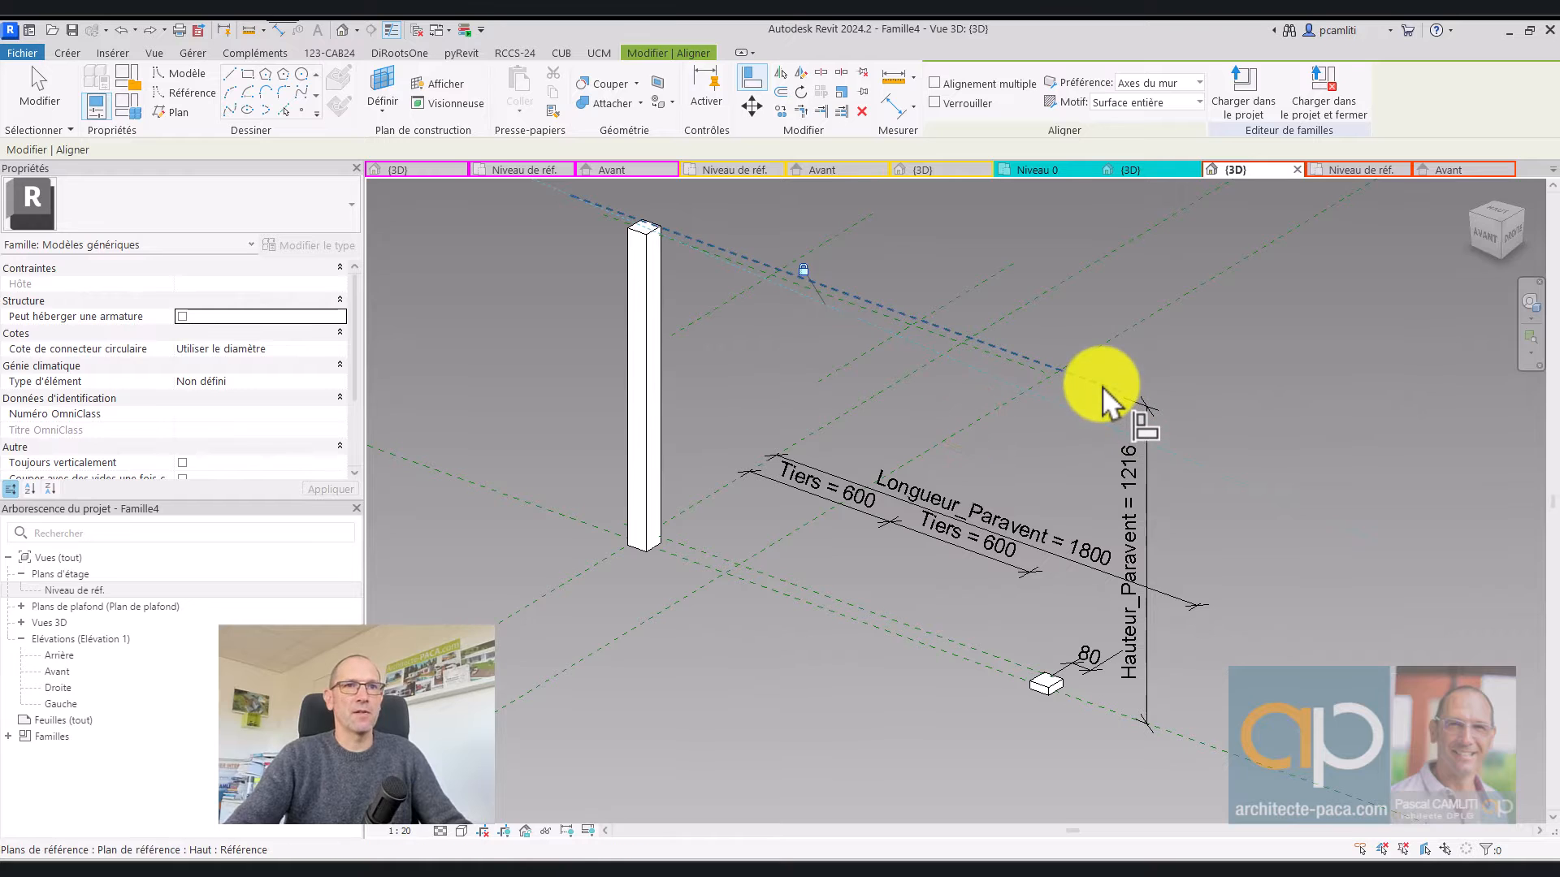
pyautogui.click(1100, 384)
pyautogui.click(1045, 681)
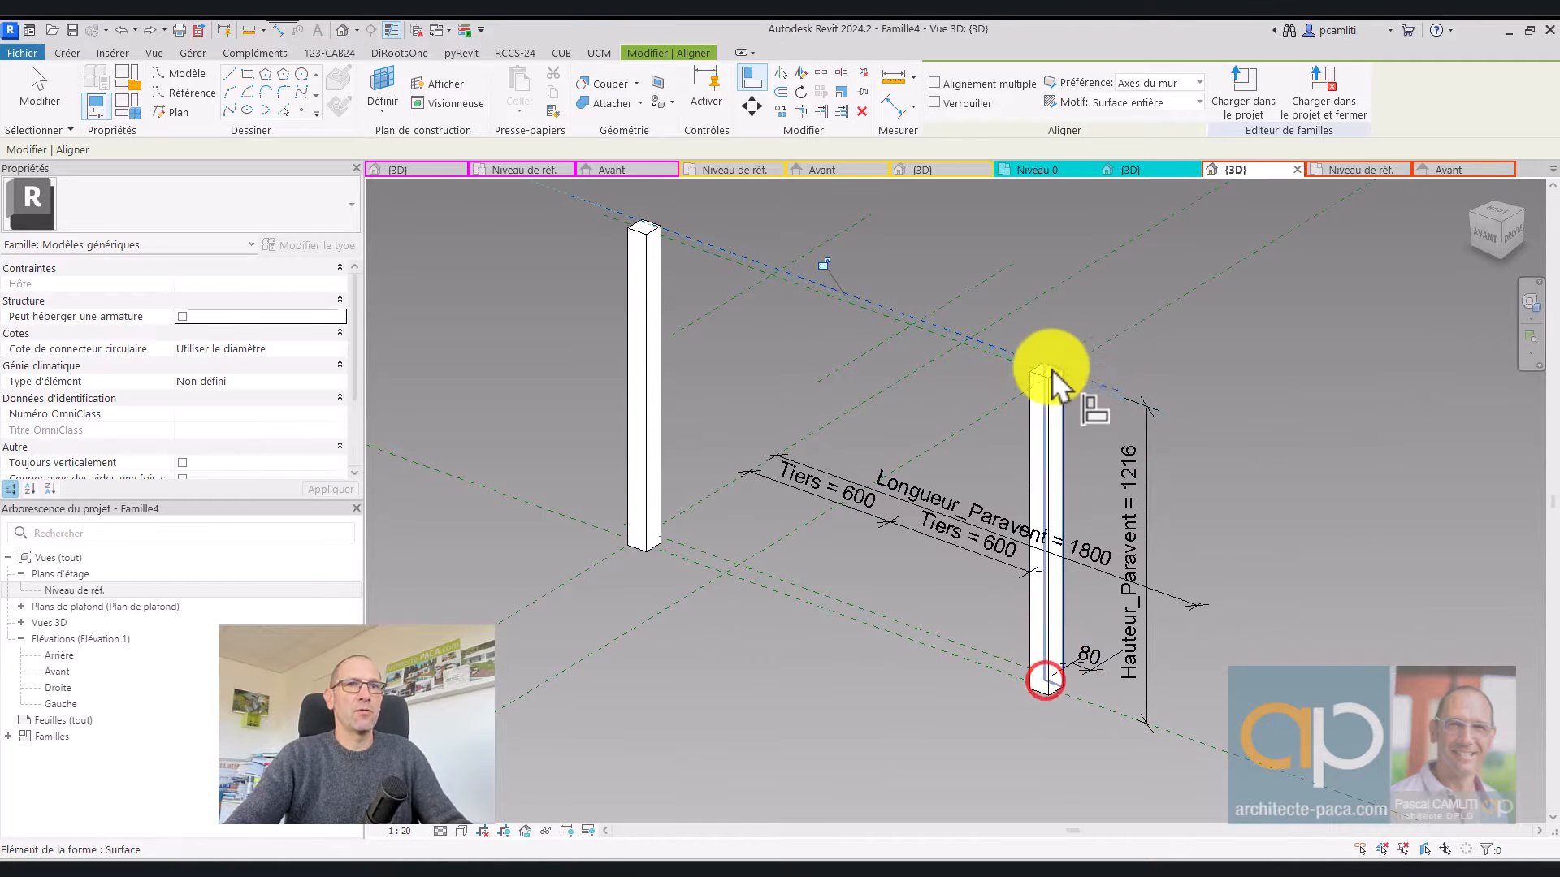
pyautogui.click(824, 266)
pyautogui.press('Escape')
pyautogui.press('Escape')
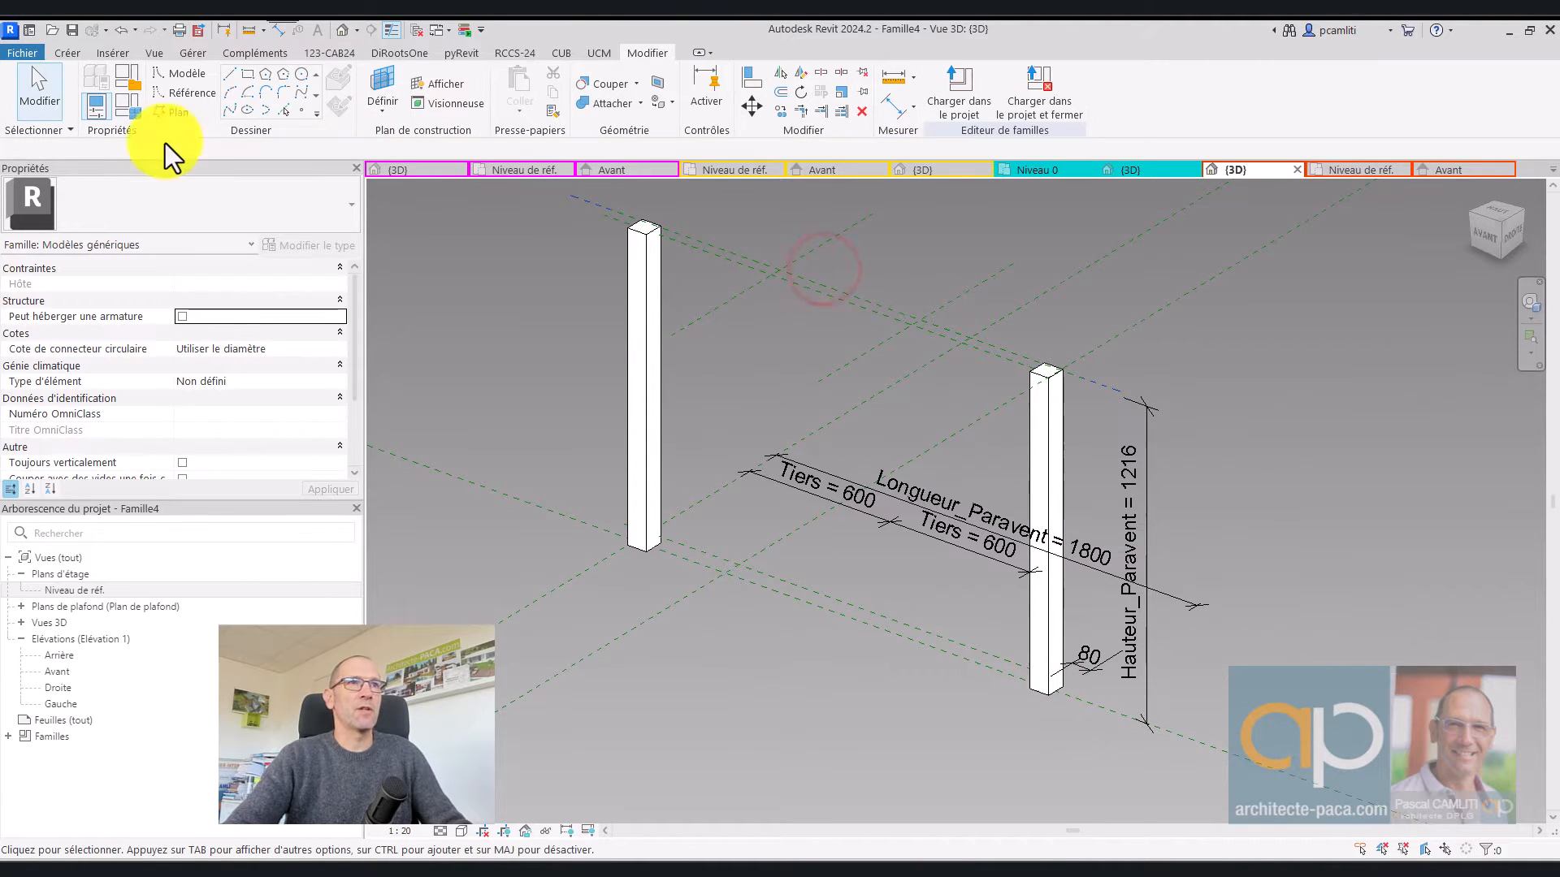
# Set the Hauteur_Paravent parameter to 1500 mm in the family types and apply it to test the post heights
pyautogui.click(127, 107)
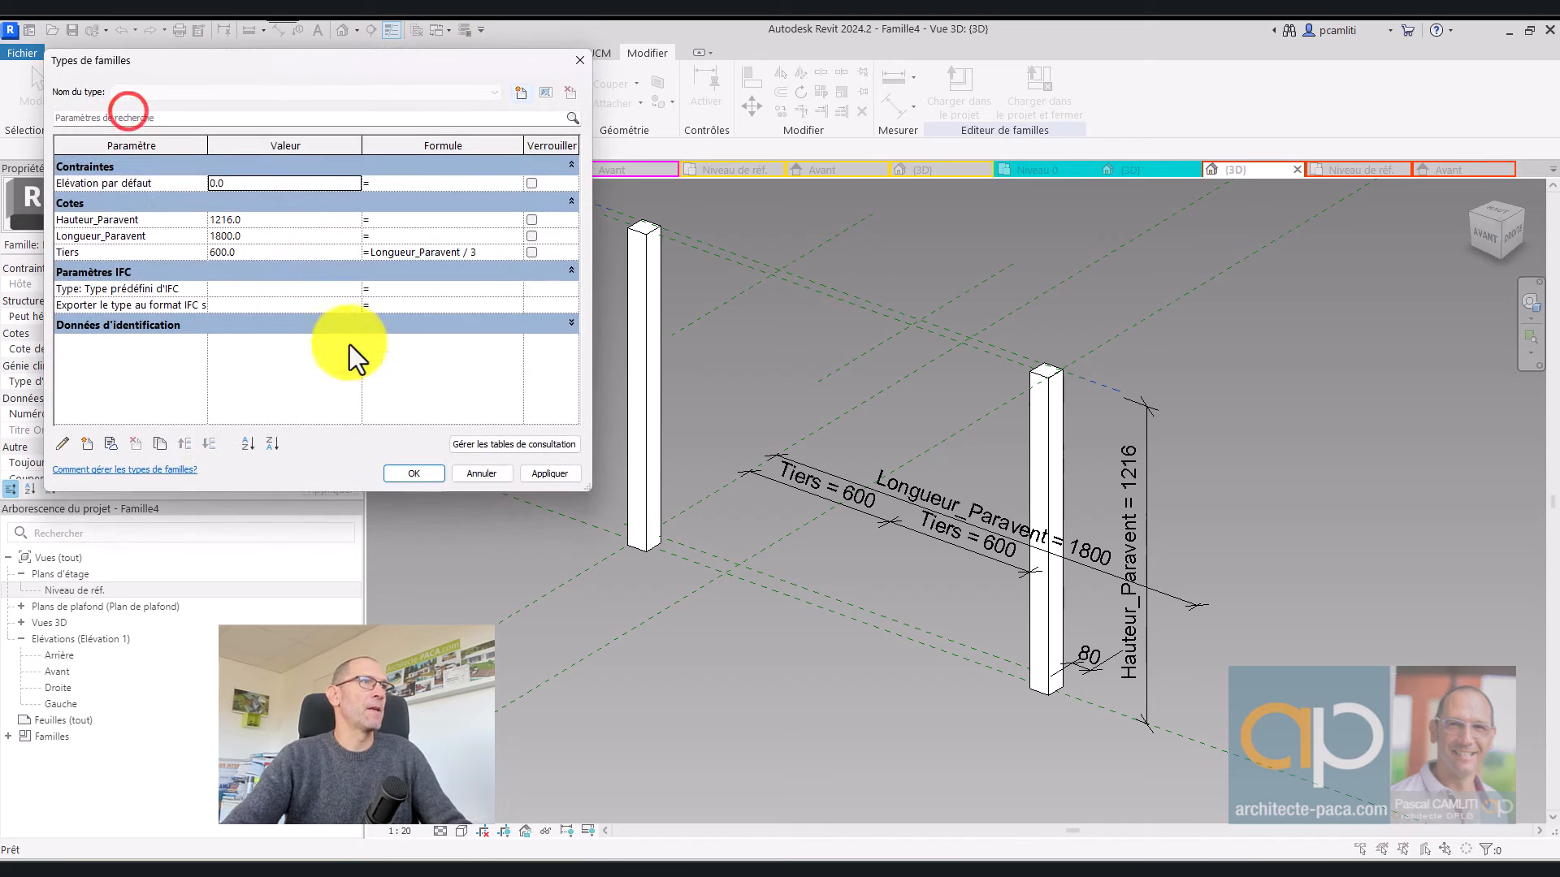
pyautogui.click(271, 226)
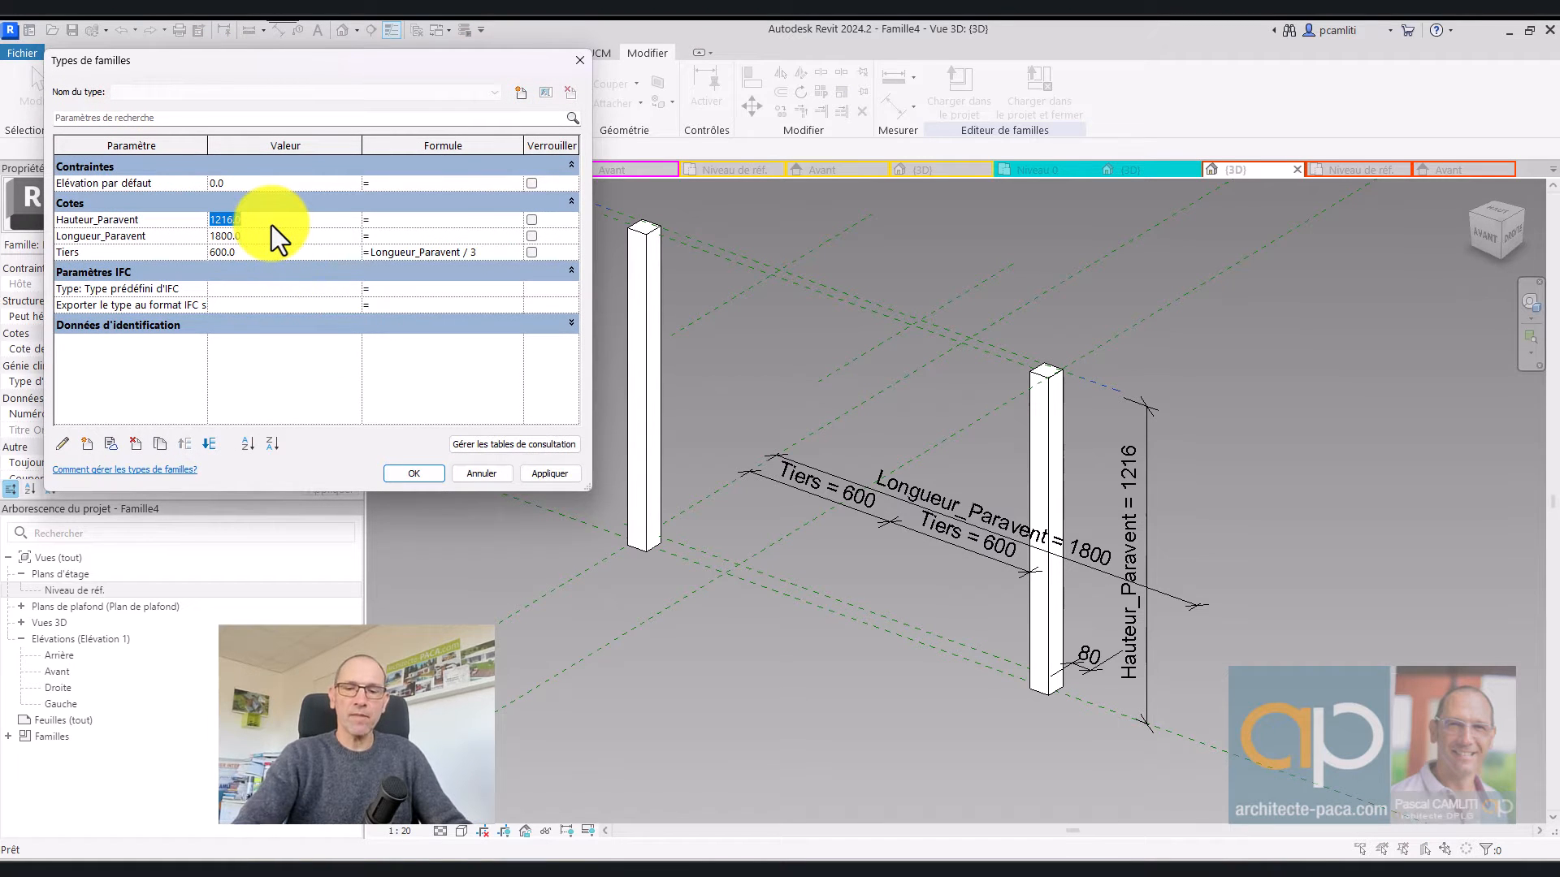
pyautogui.write('1500')
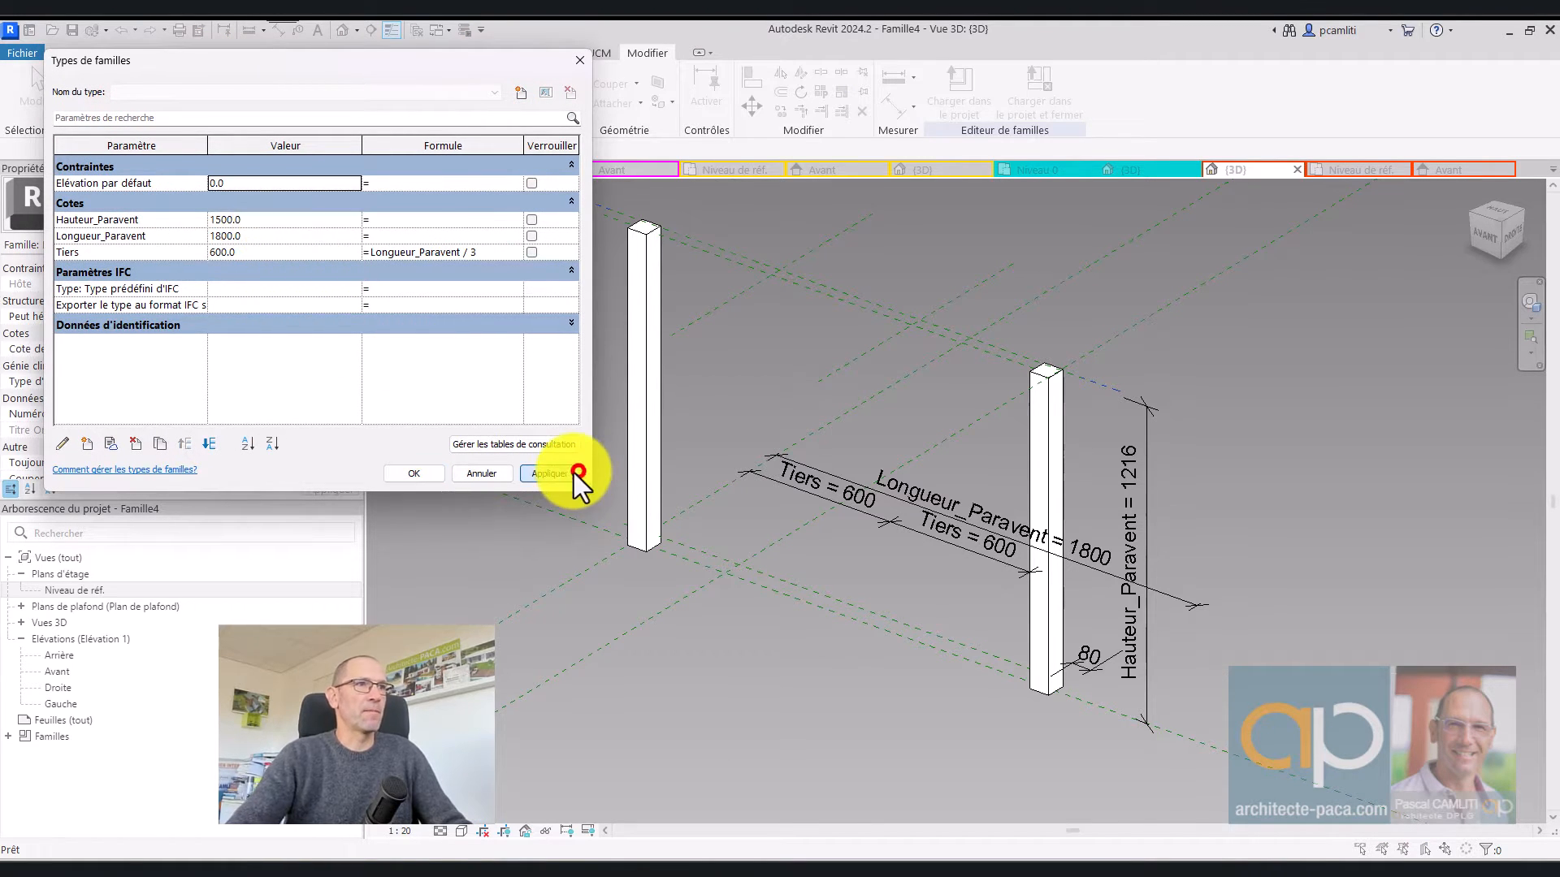
pyautogui.click(573, 474)
pyautogui.click(414, 475)
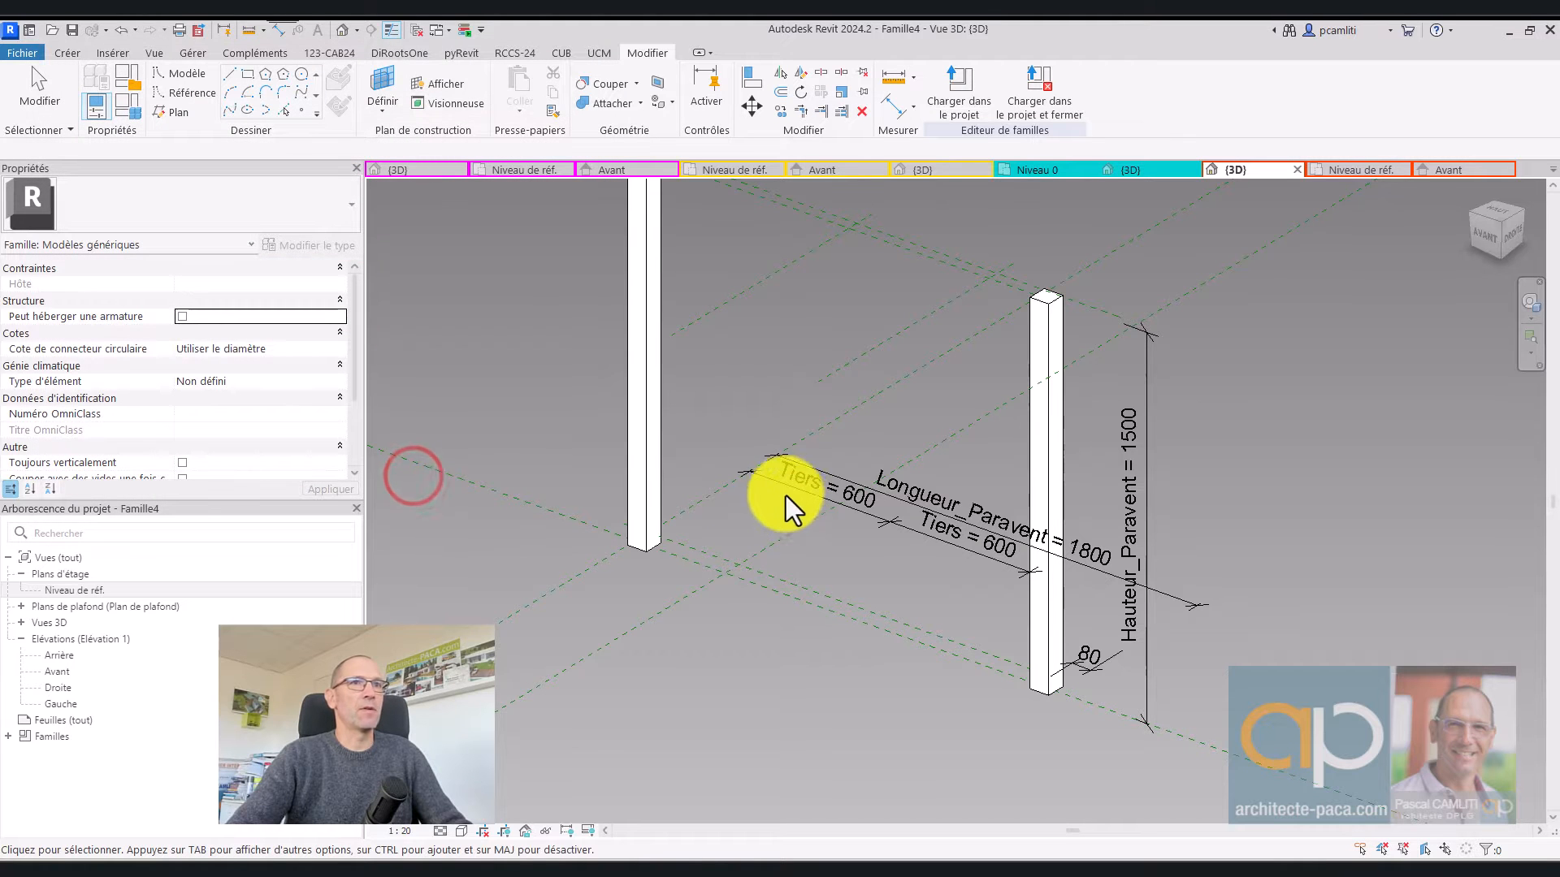
# Create a family type parameter named Materiau_Poteau under Matériaux et finitions and associate the left post's material with it
pyautogui.moveTo(786, 496); pyautogui.dragTo(846, 622, button='middle')
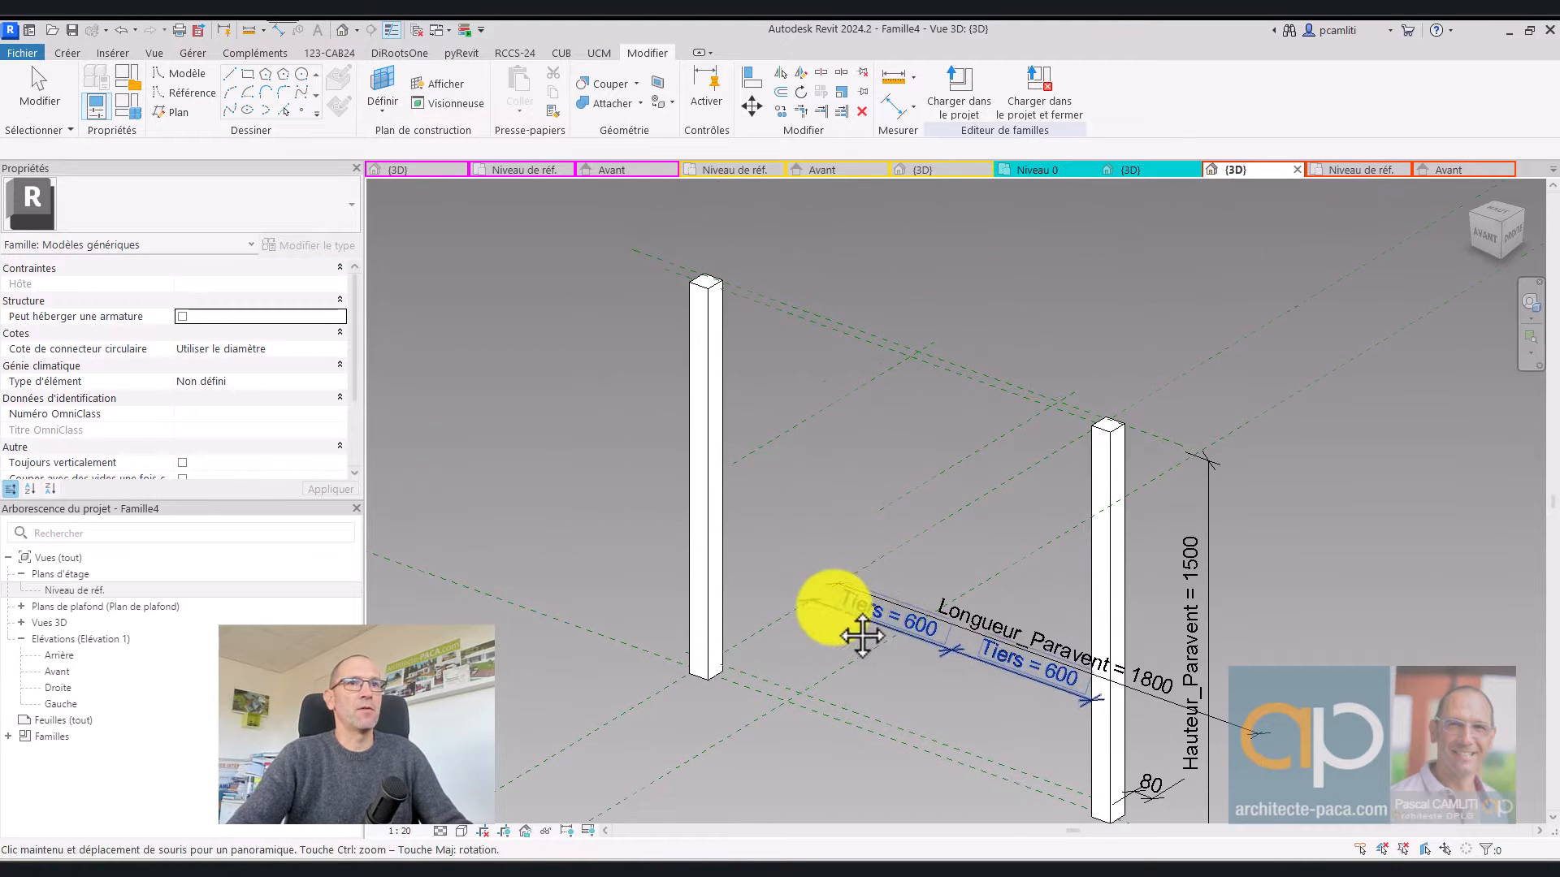
pyautogui.click(713, 390)
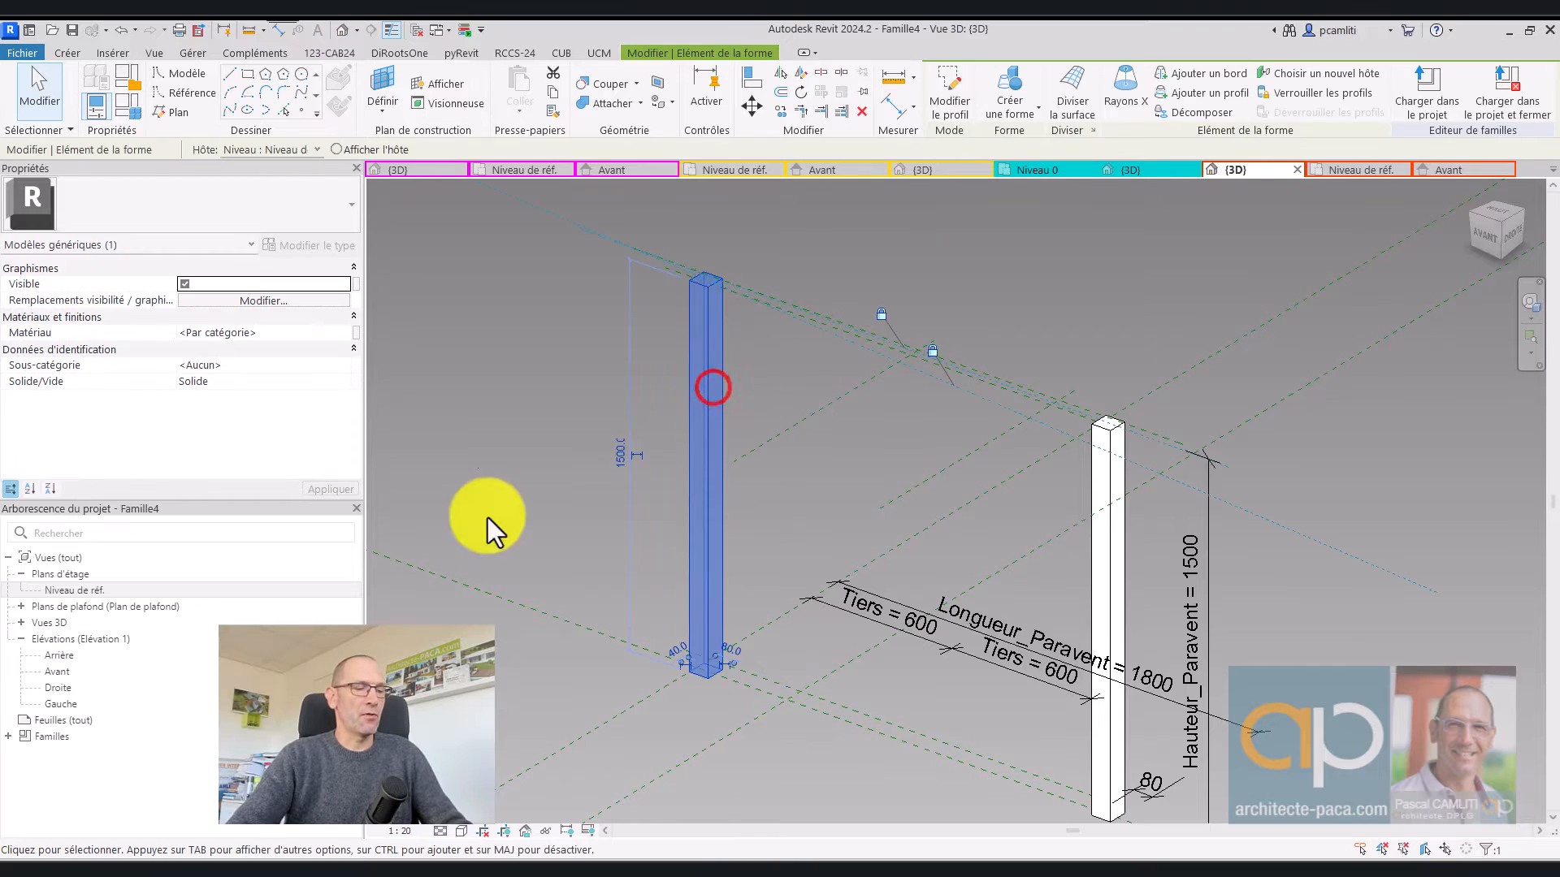
pyautogui.click(356, 333)
pyautogui.click(1092, 491)
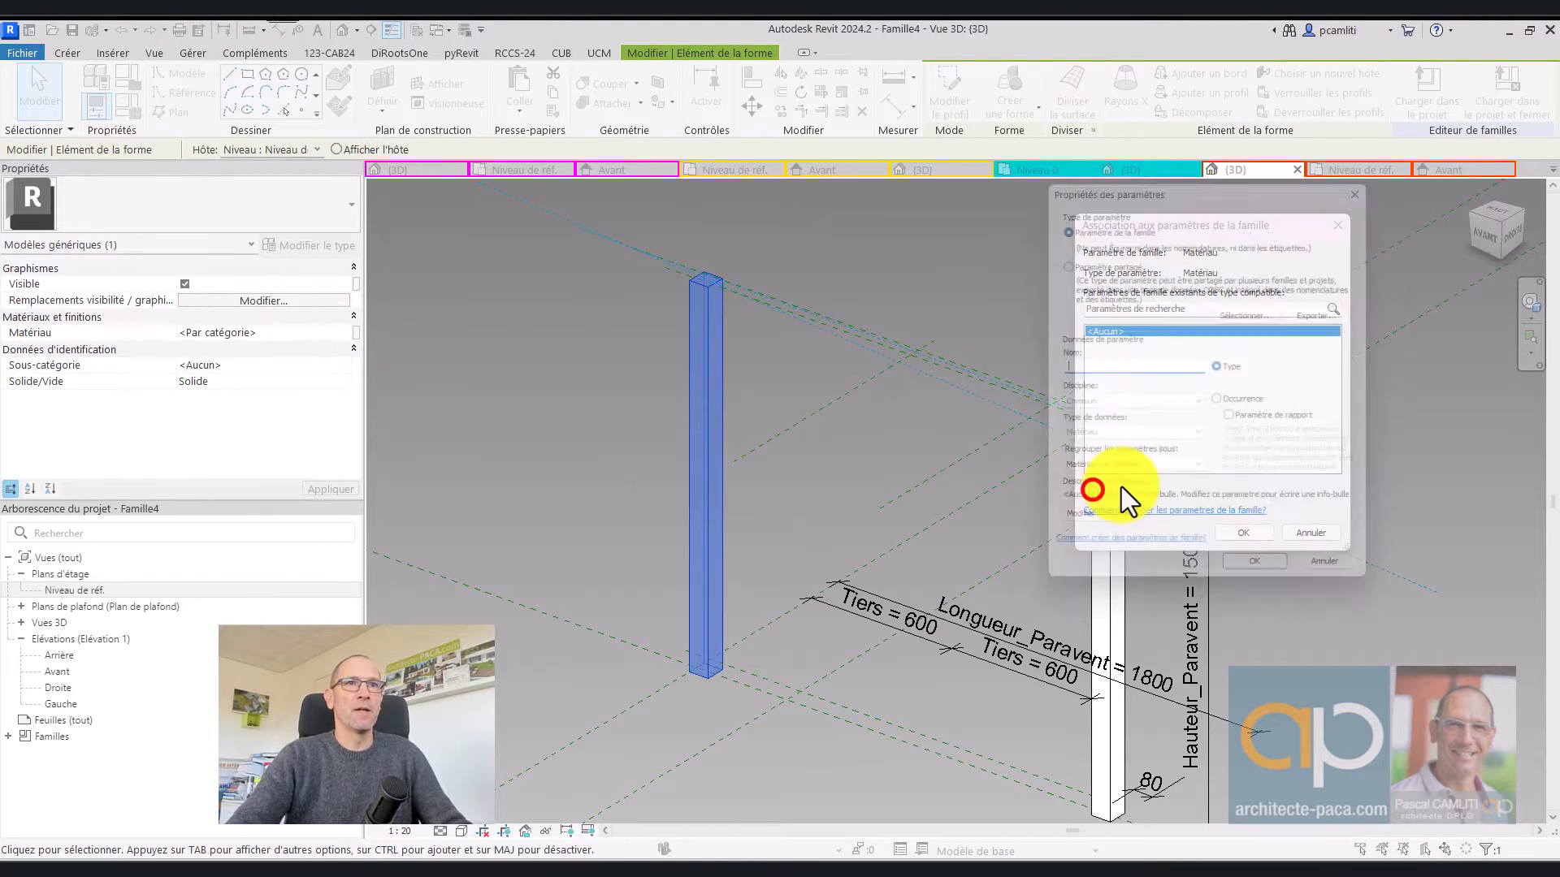
pyautogui.write('Mat')
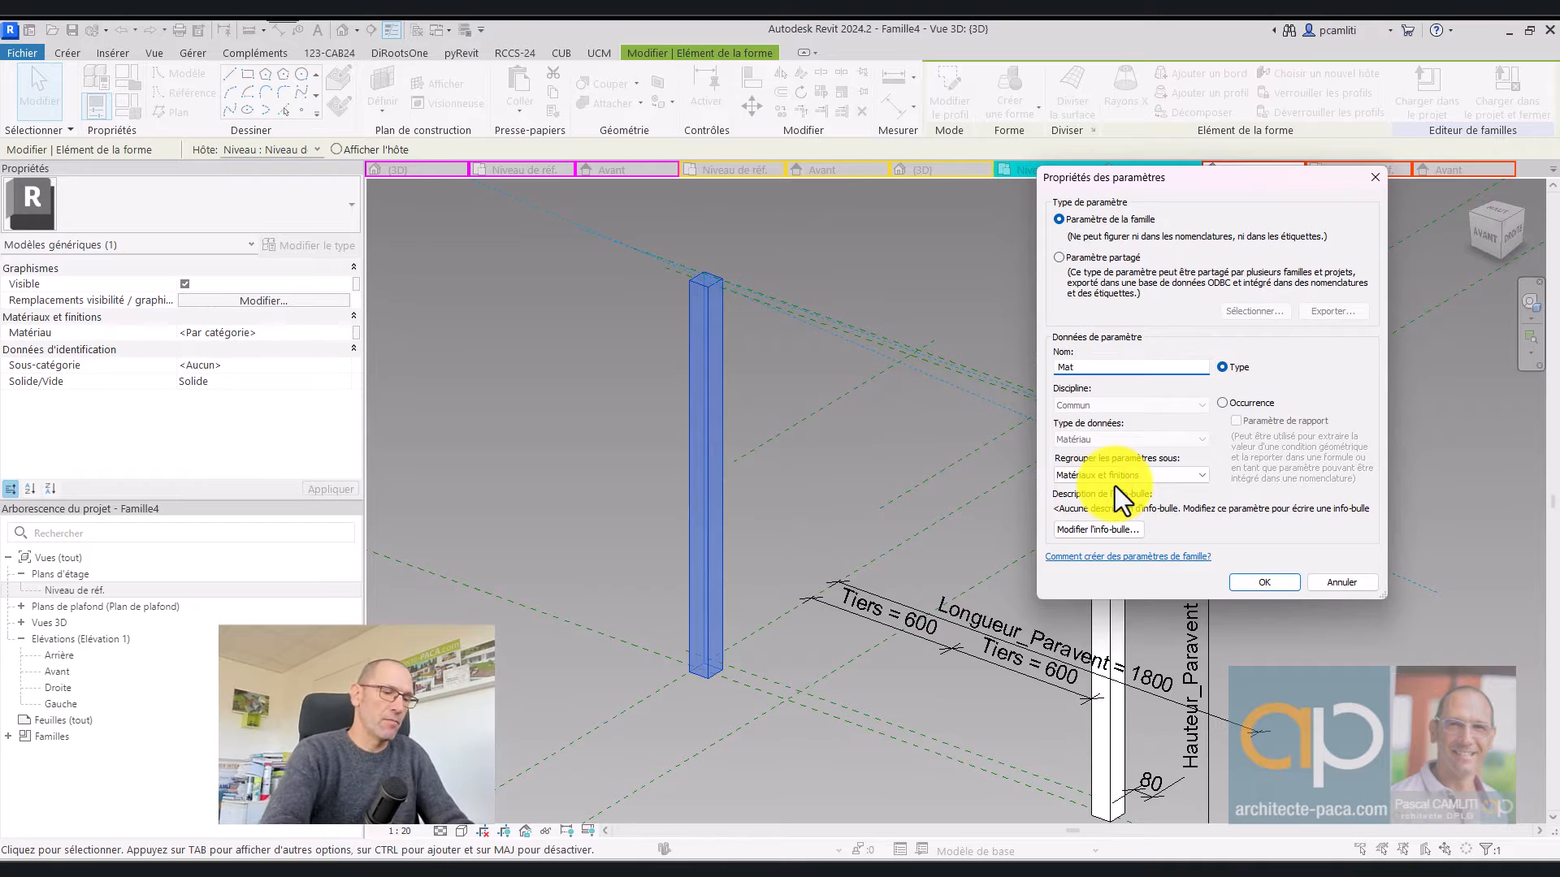
pyautogui.write('ezrieu')
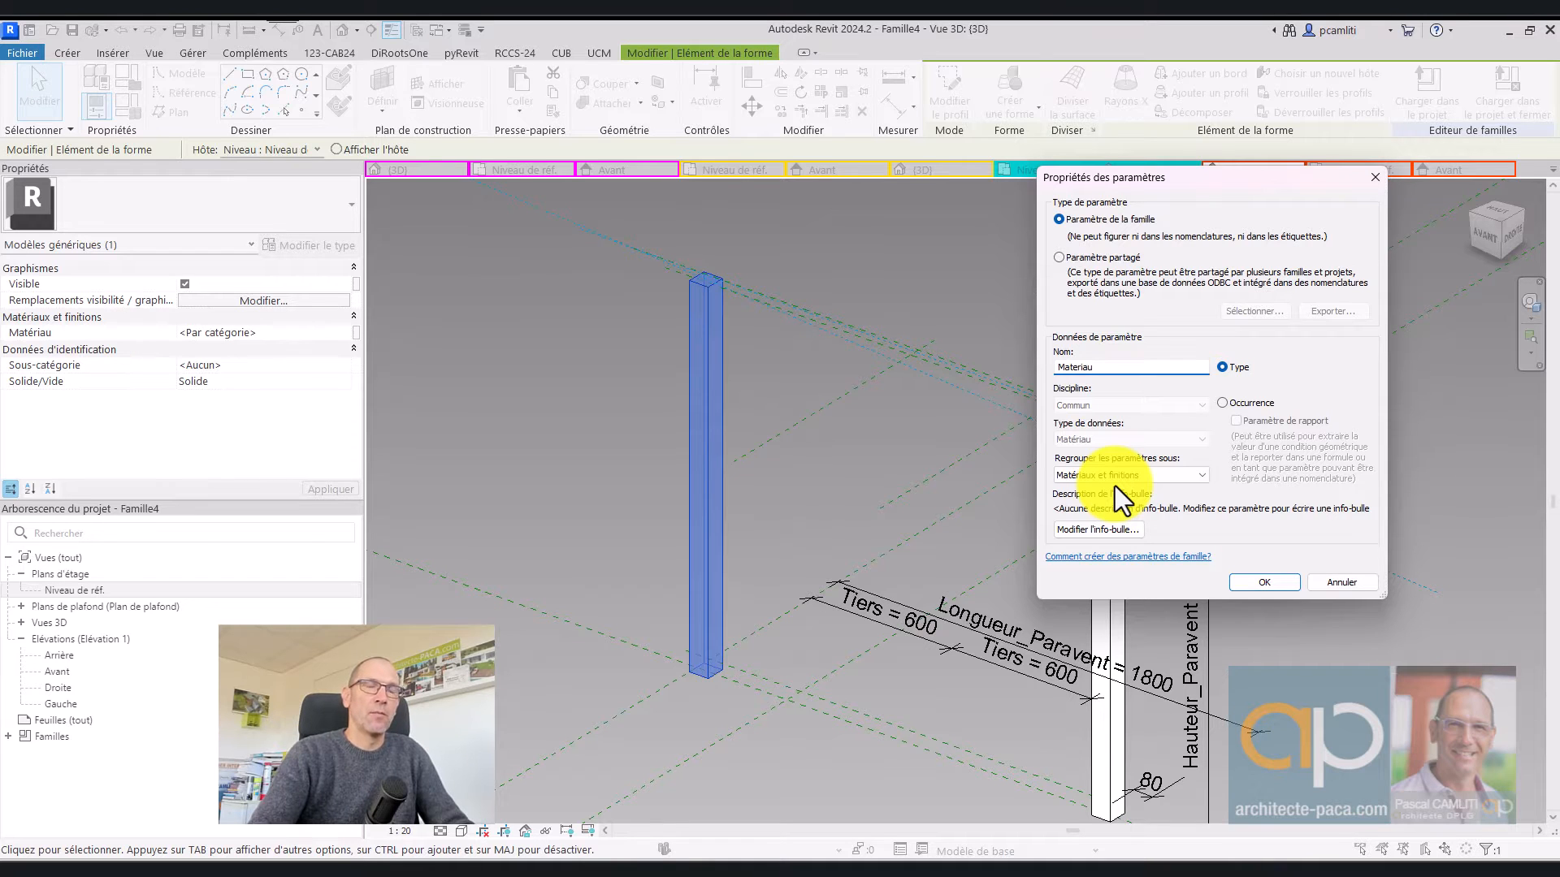
pyautogui.write('_Poteau')
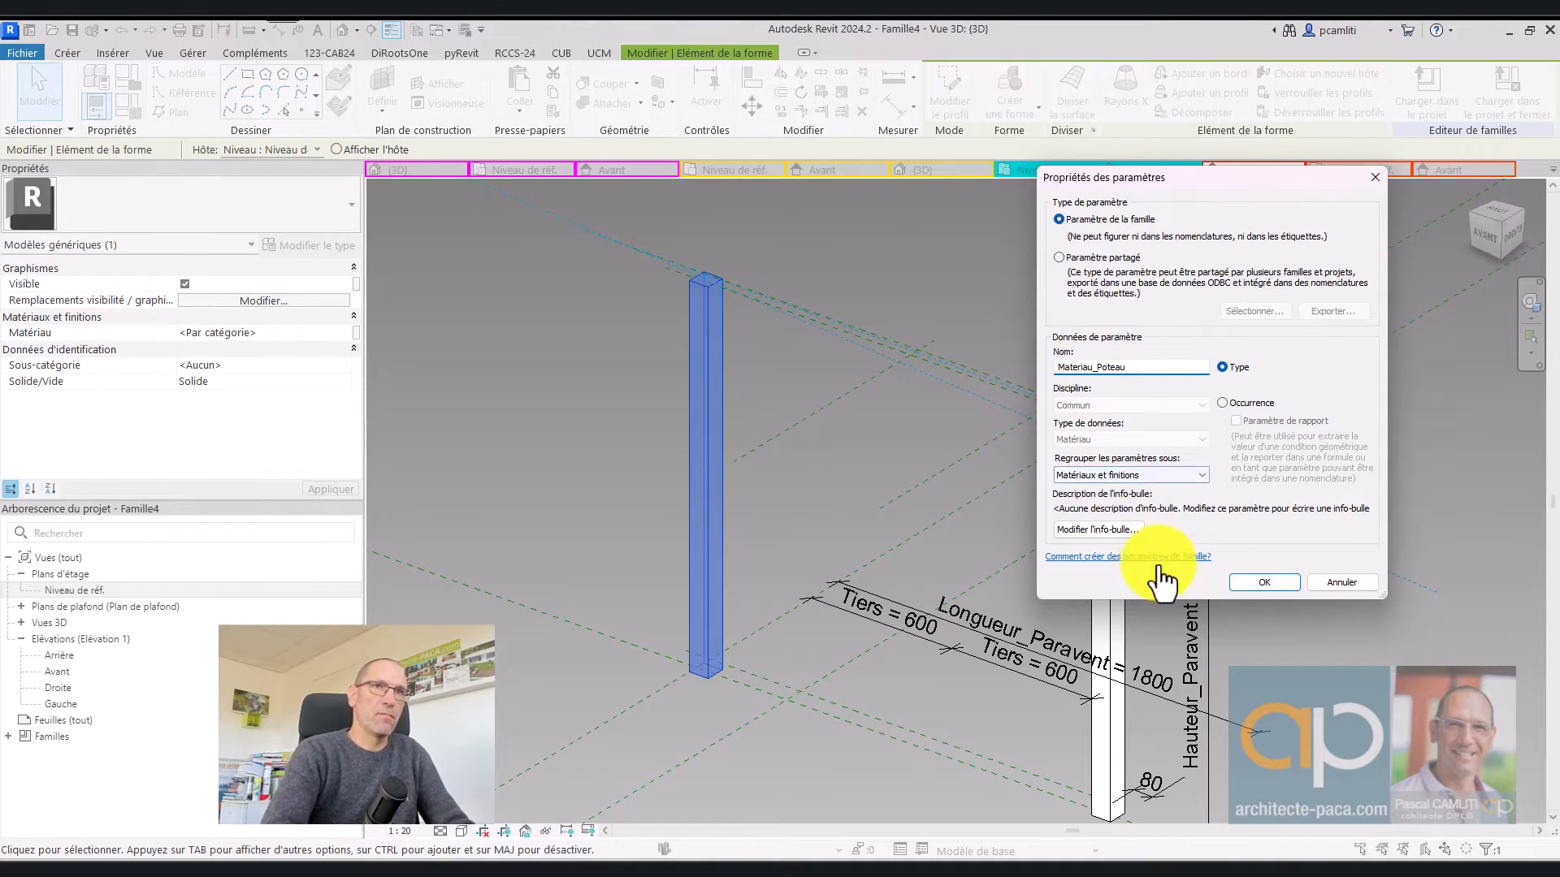
pyautogui.click(1246, 581)
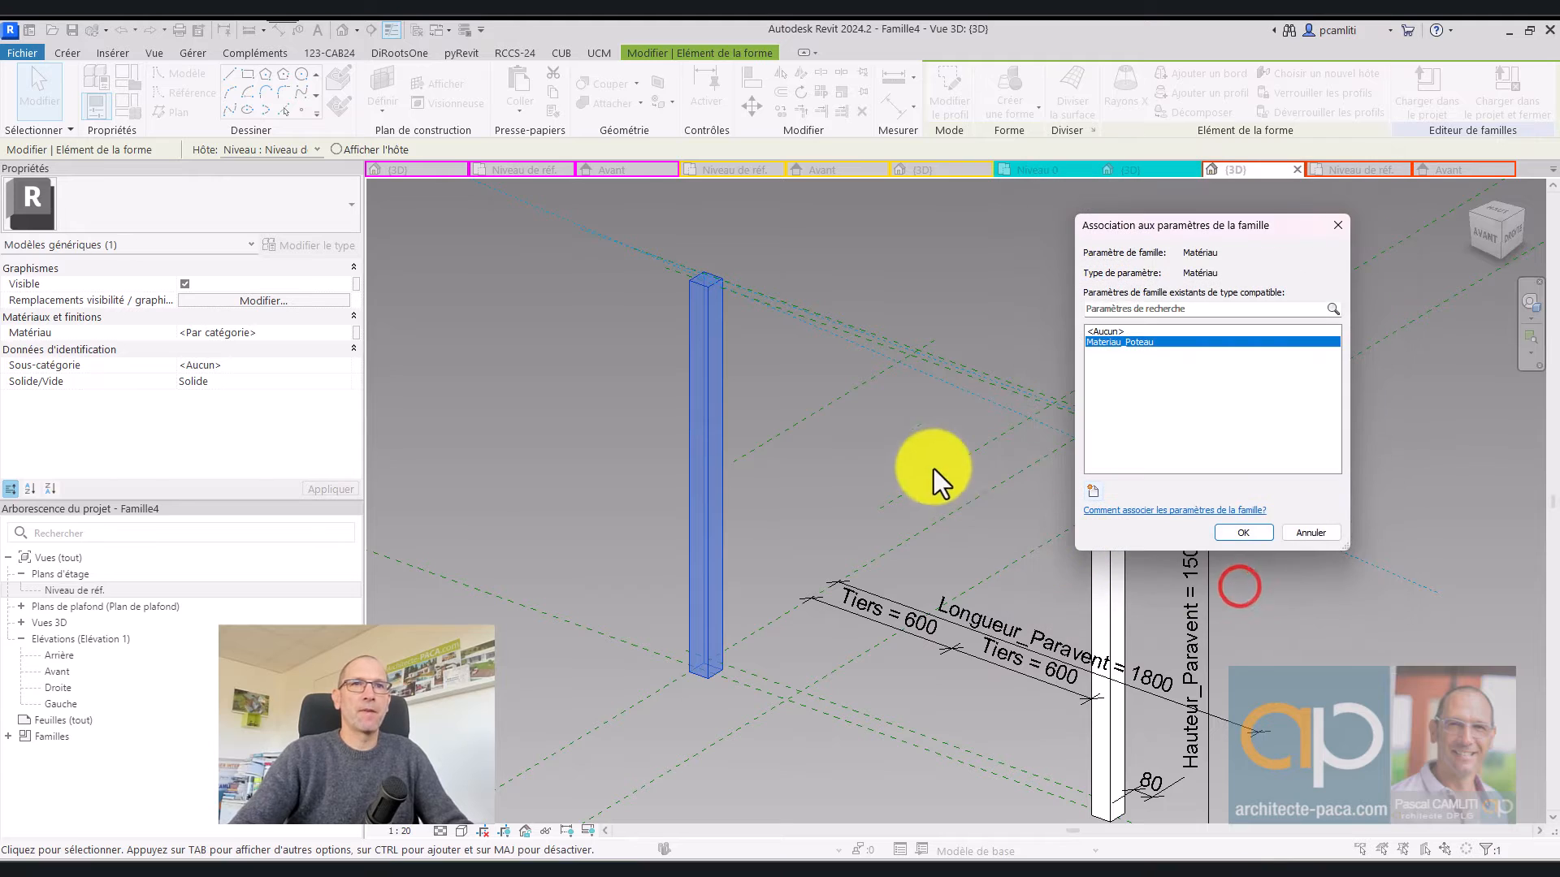
pyautogui.click(1232, 529)
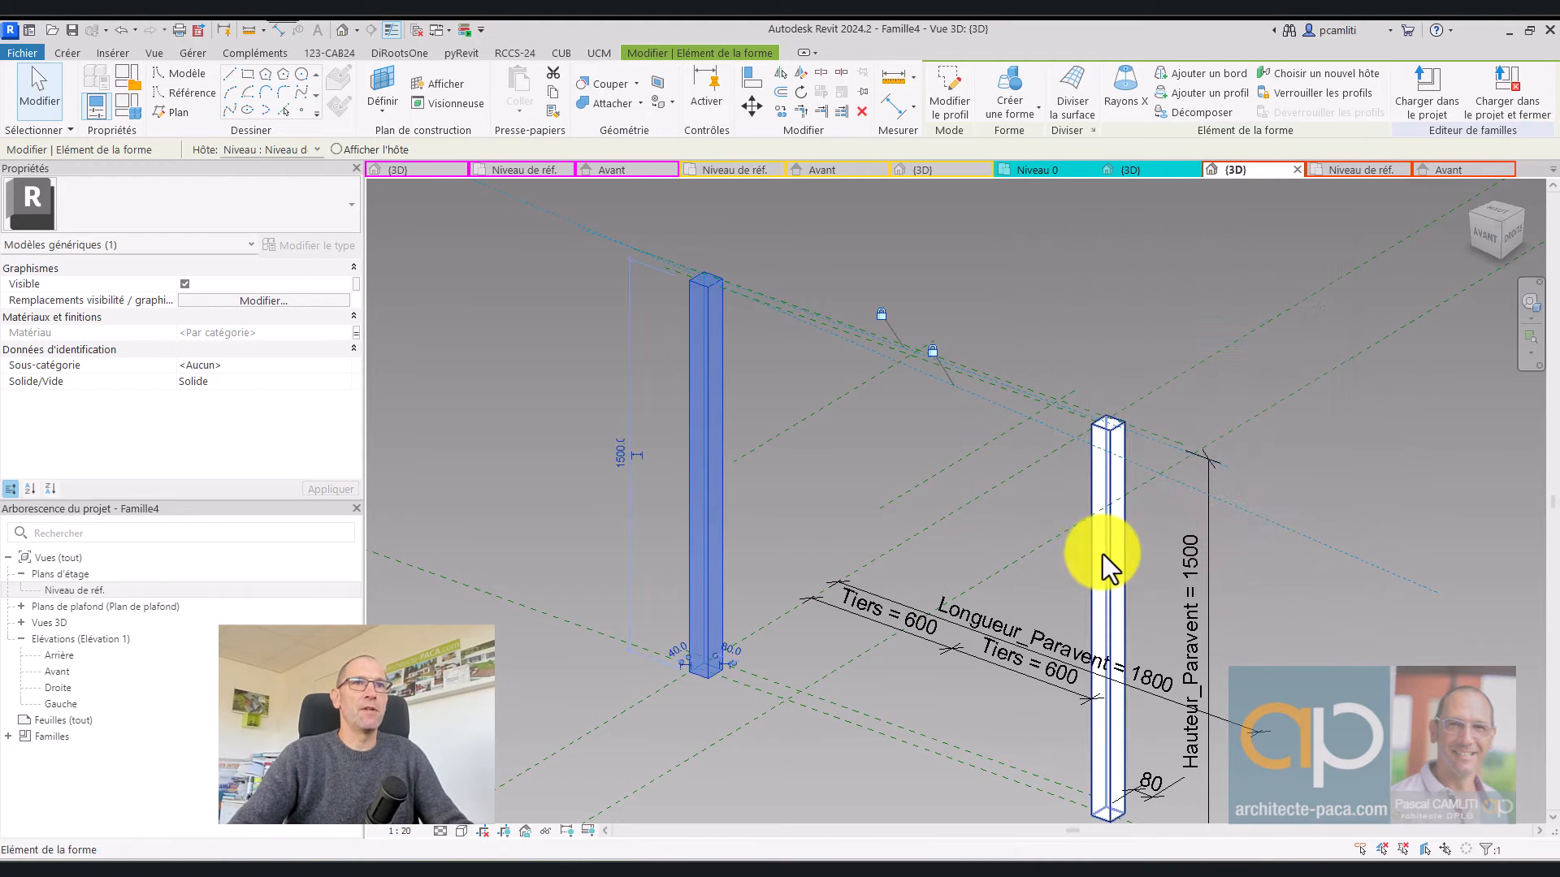
# Associate the right post's material with the Materiau_Poteau parameter
pyautogui.click(1104, 554)
pyautogui.click(355, 333)
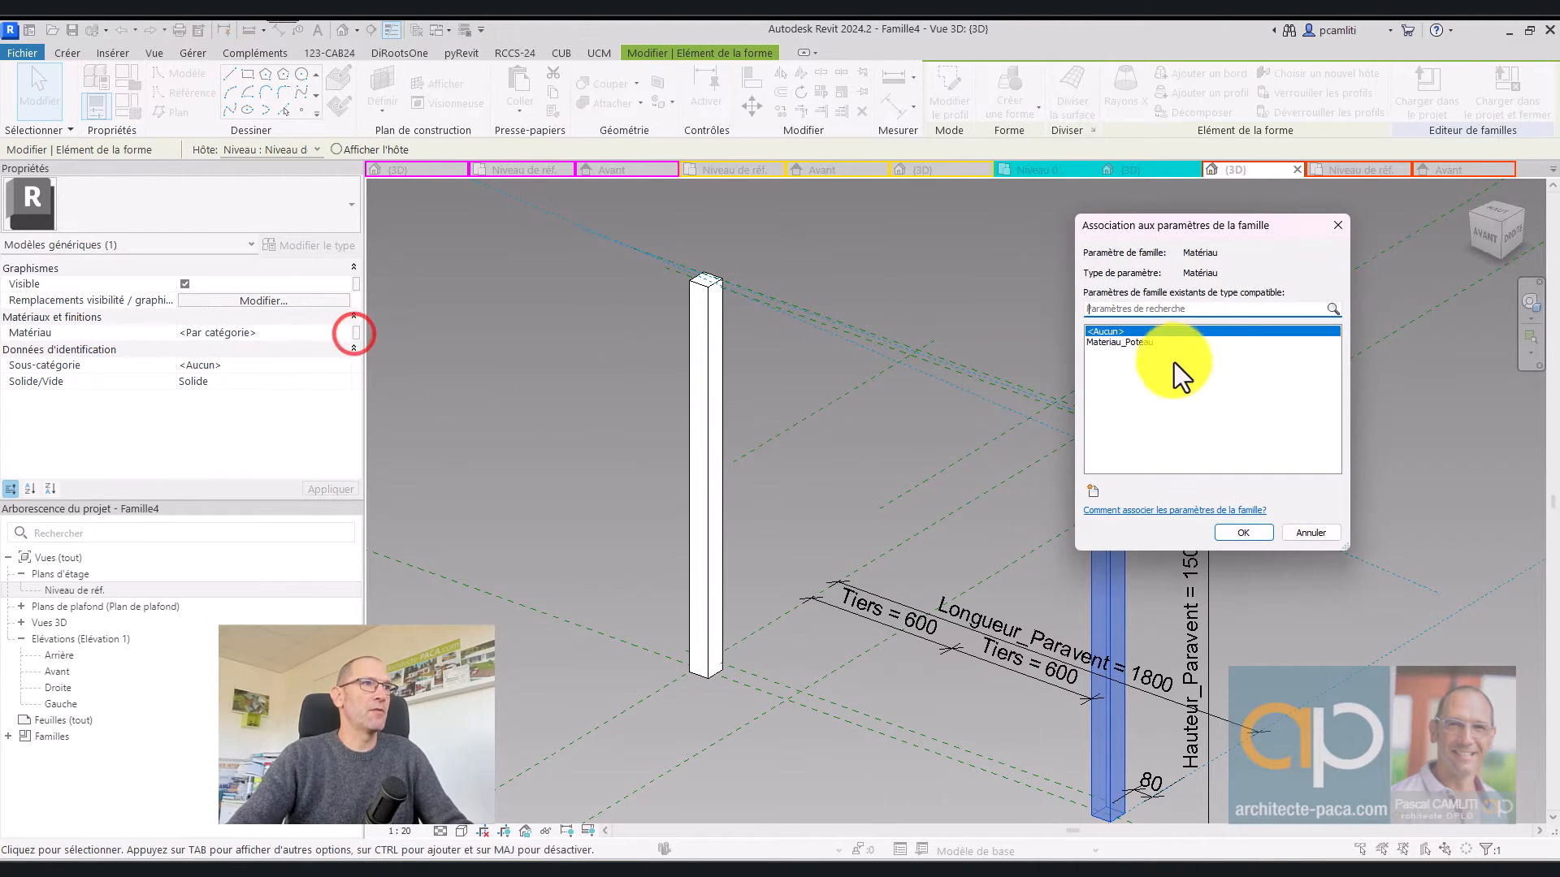
pyautogui.click(1154, 342)
pyautogui.click(1244, 532)
pyautogui.click(1046, 320)
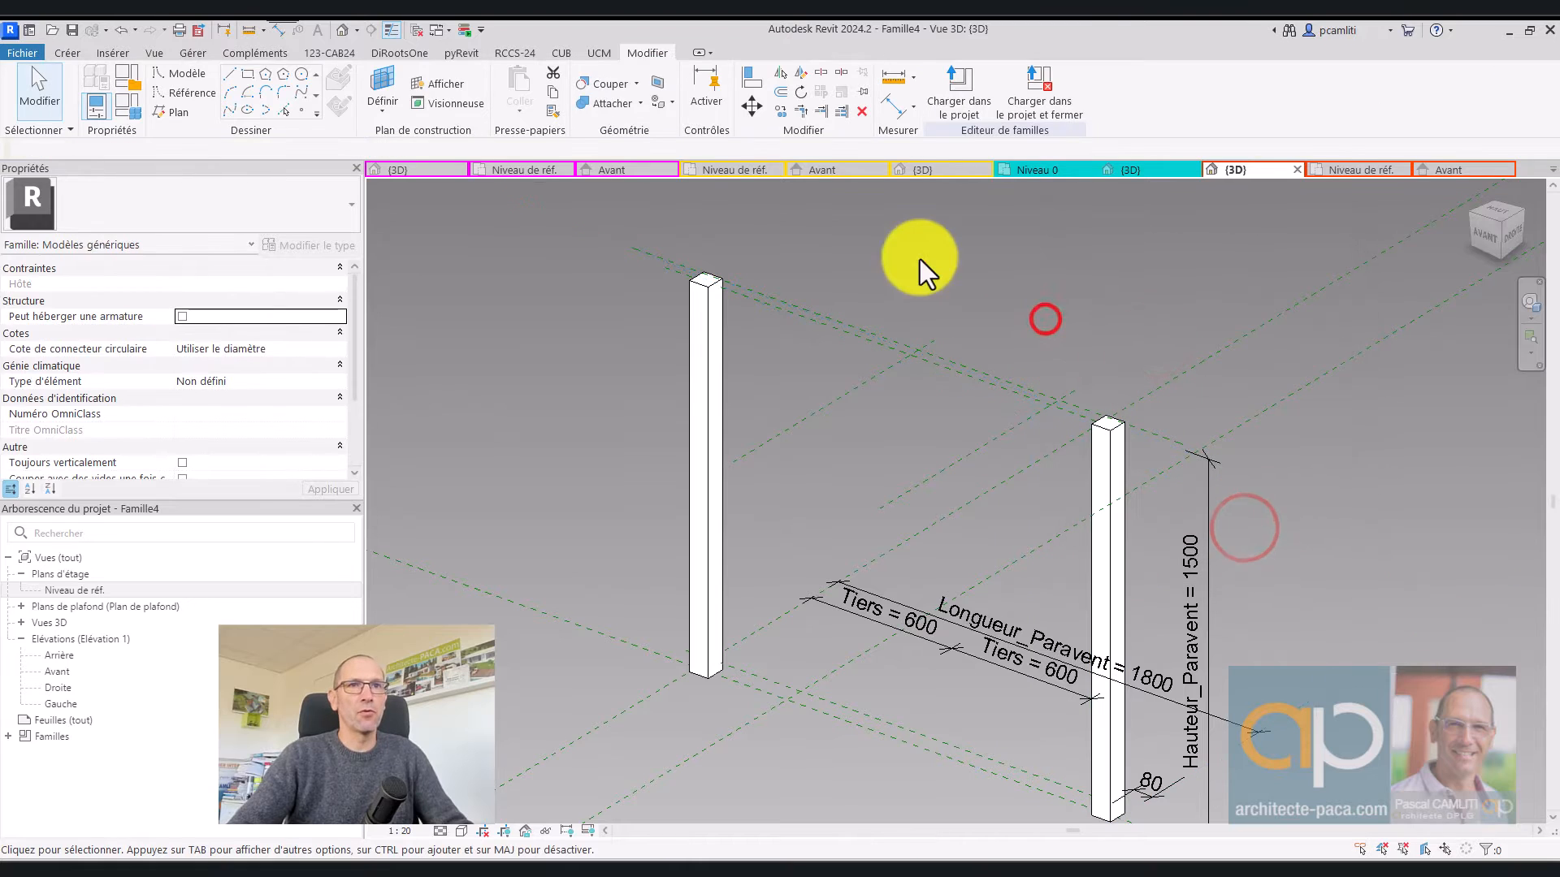
# Assign the Bambou material from the material library to the Materiau_Poteau parameter in the family types
pyautogui.click(126, 106)
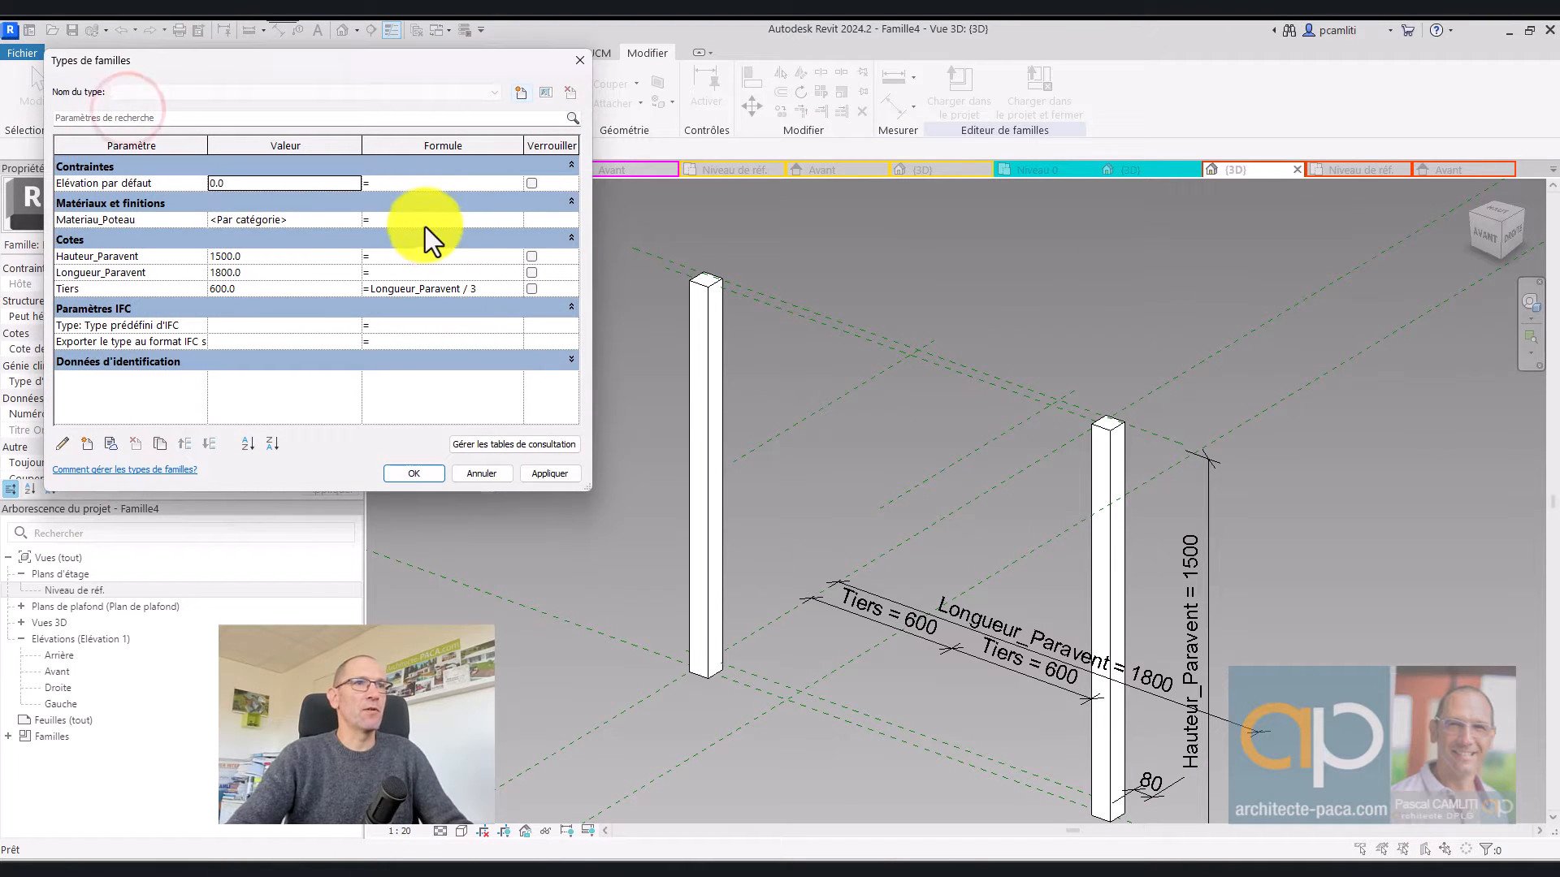
pyautogui.click(349, 220)
pyautogui.click(354, 220)
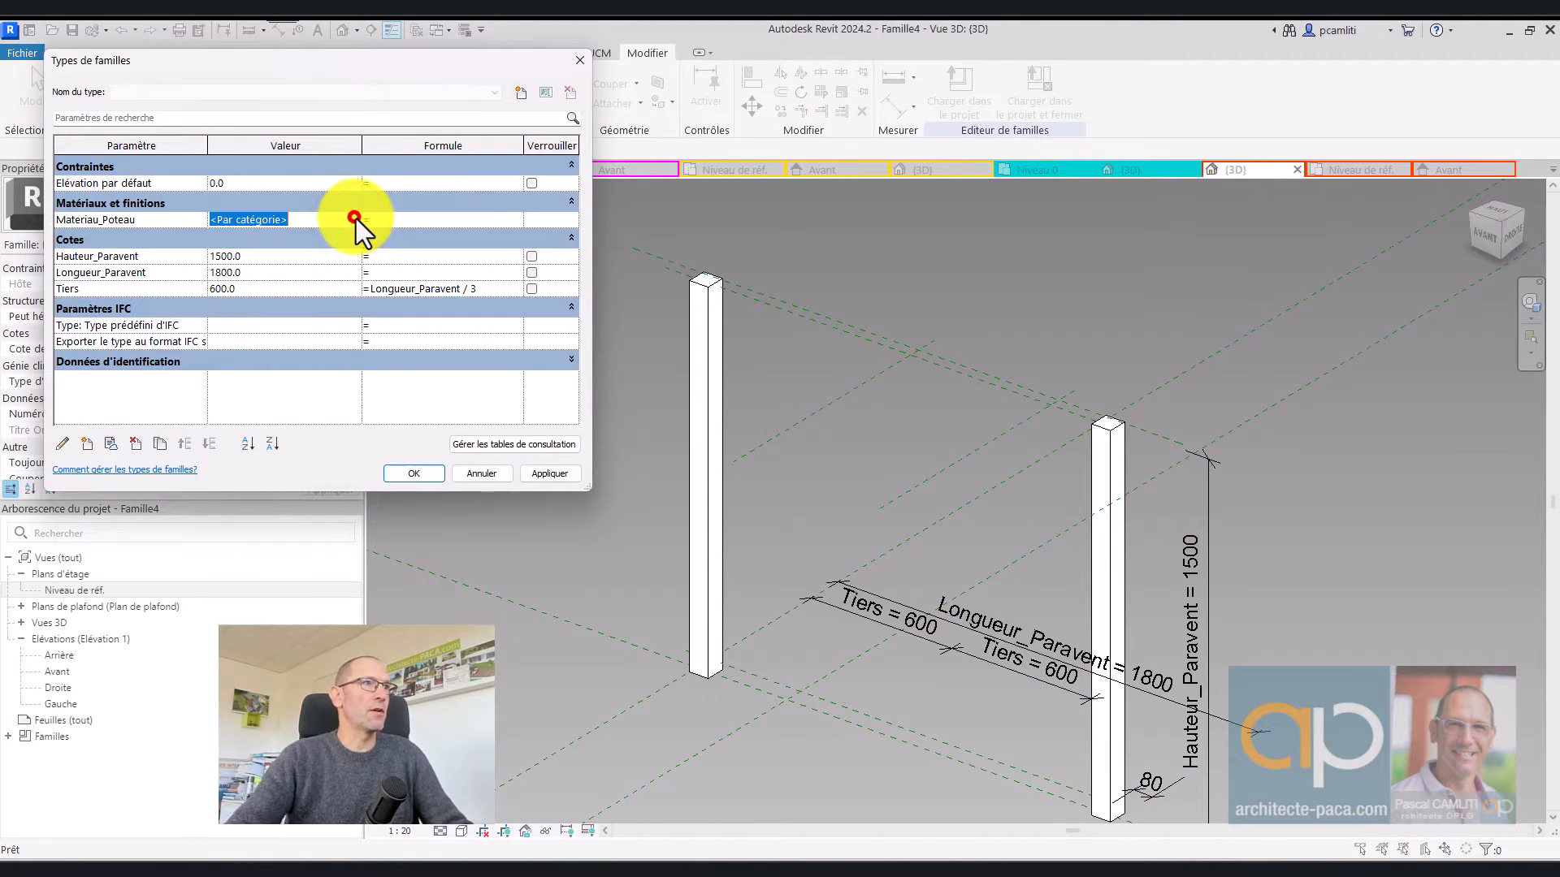
pyautogui.write('Bambouo')
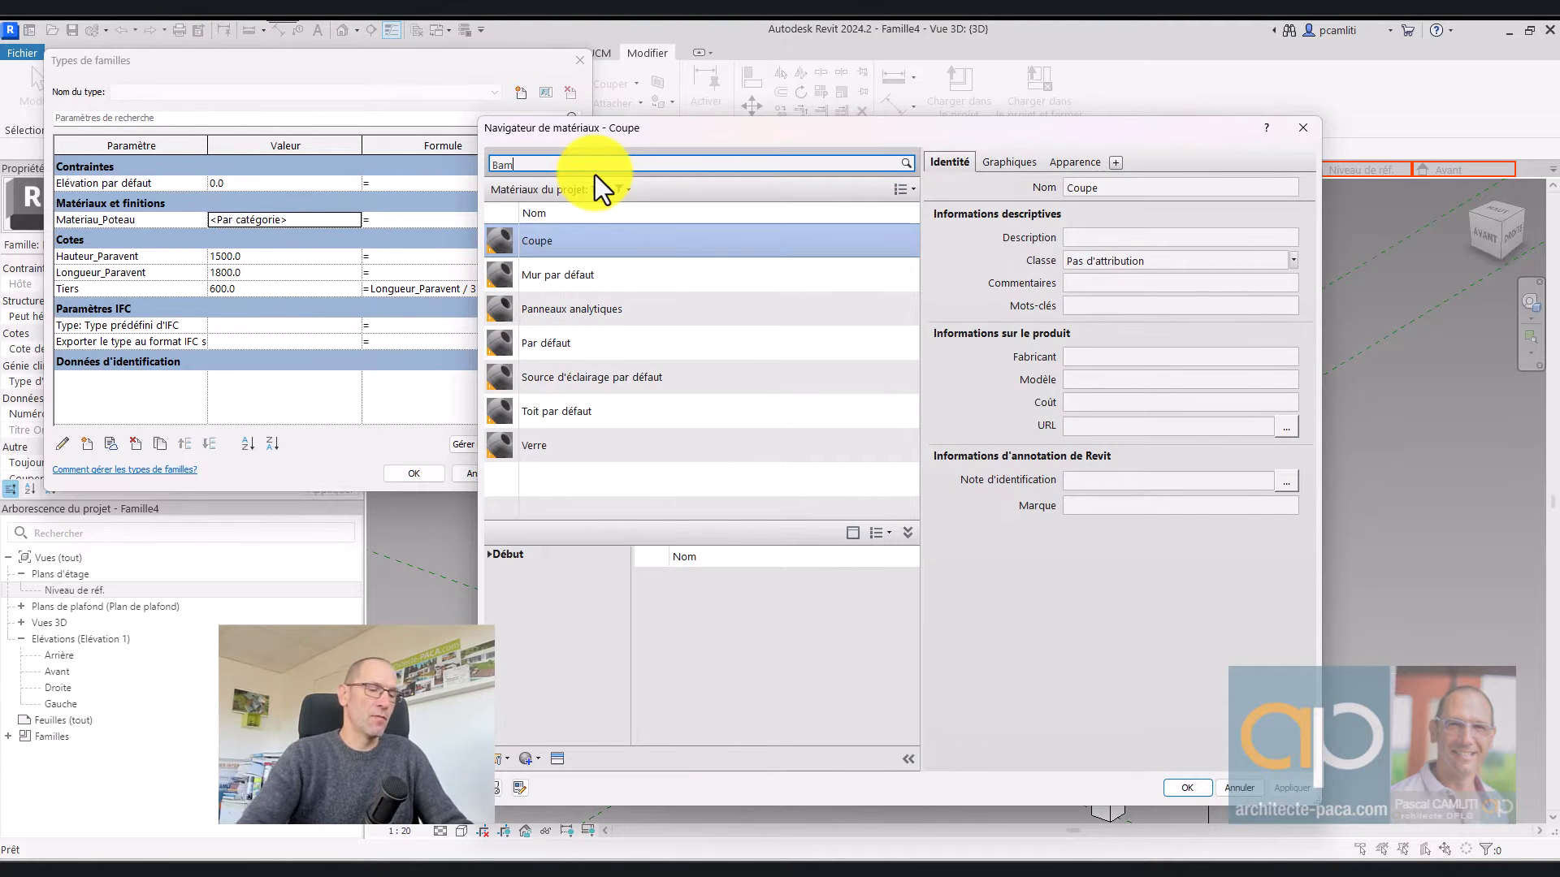
pyautogui.press('BackSpace')
pyautogui.press('BackSpace')
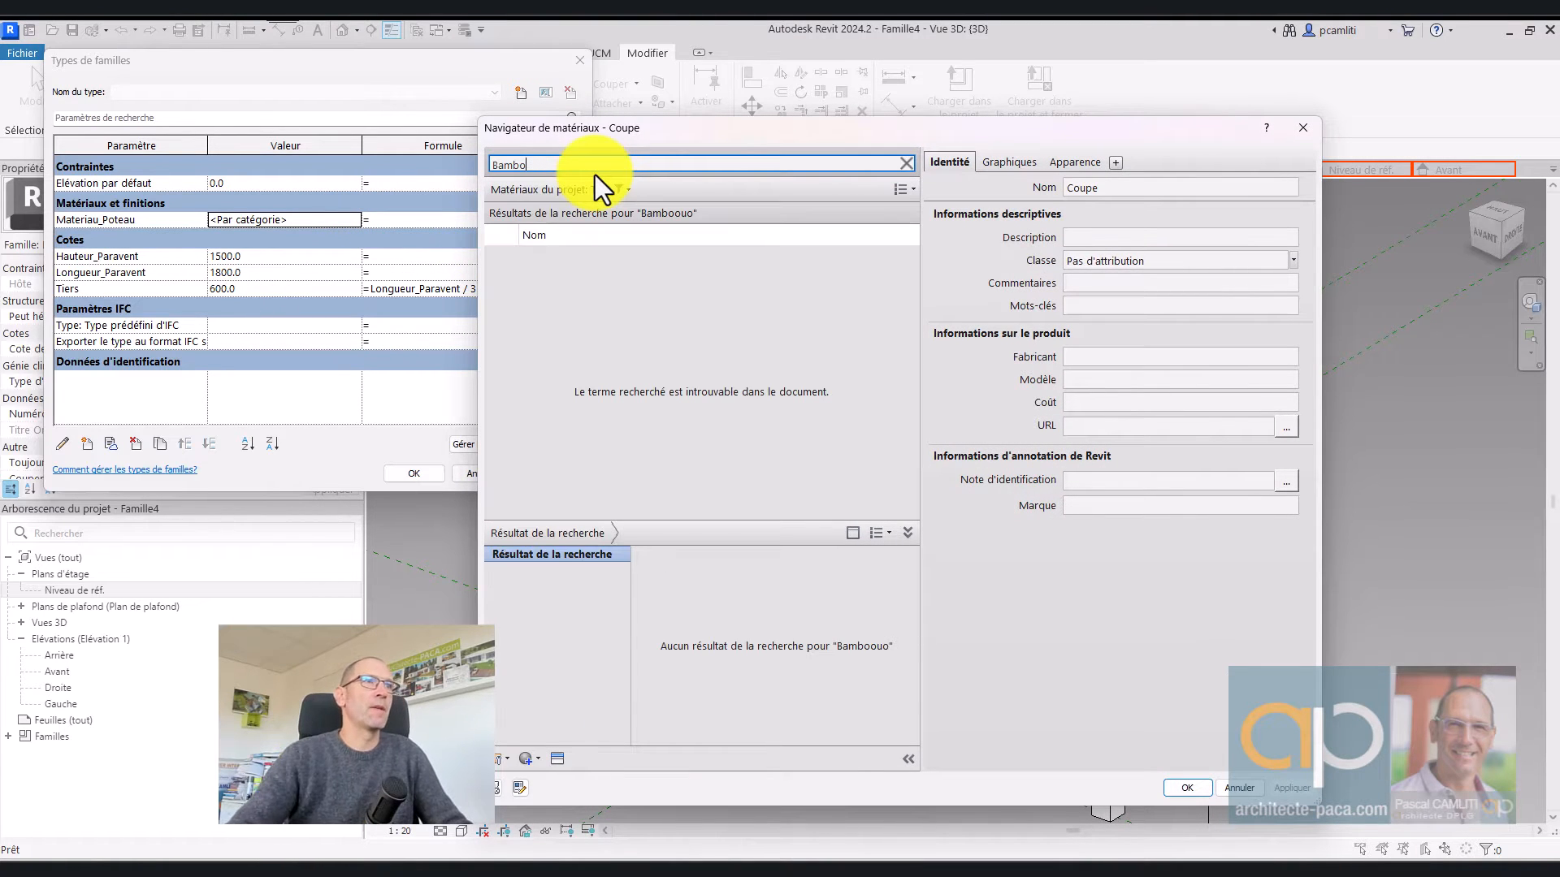
pyautogui.click(888, 620)
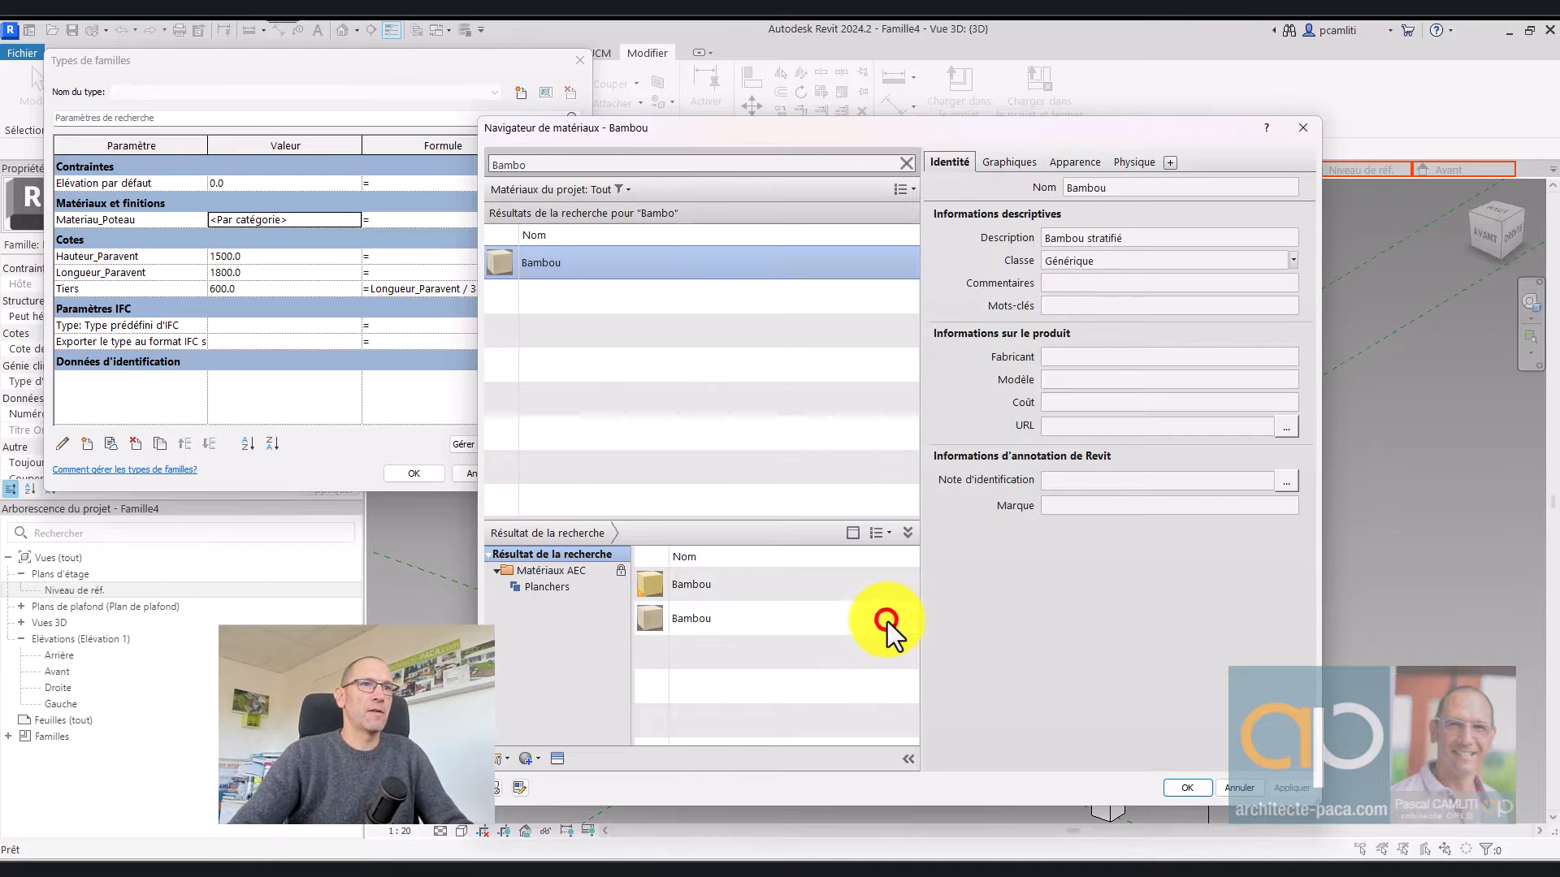
pyautogui.doubleClick(589, 268)
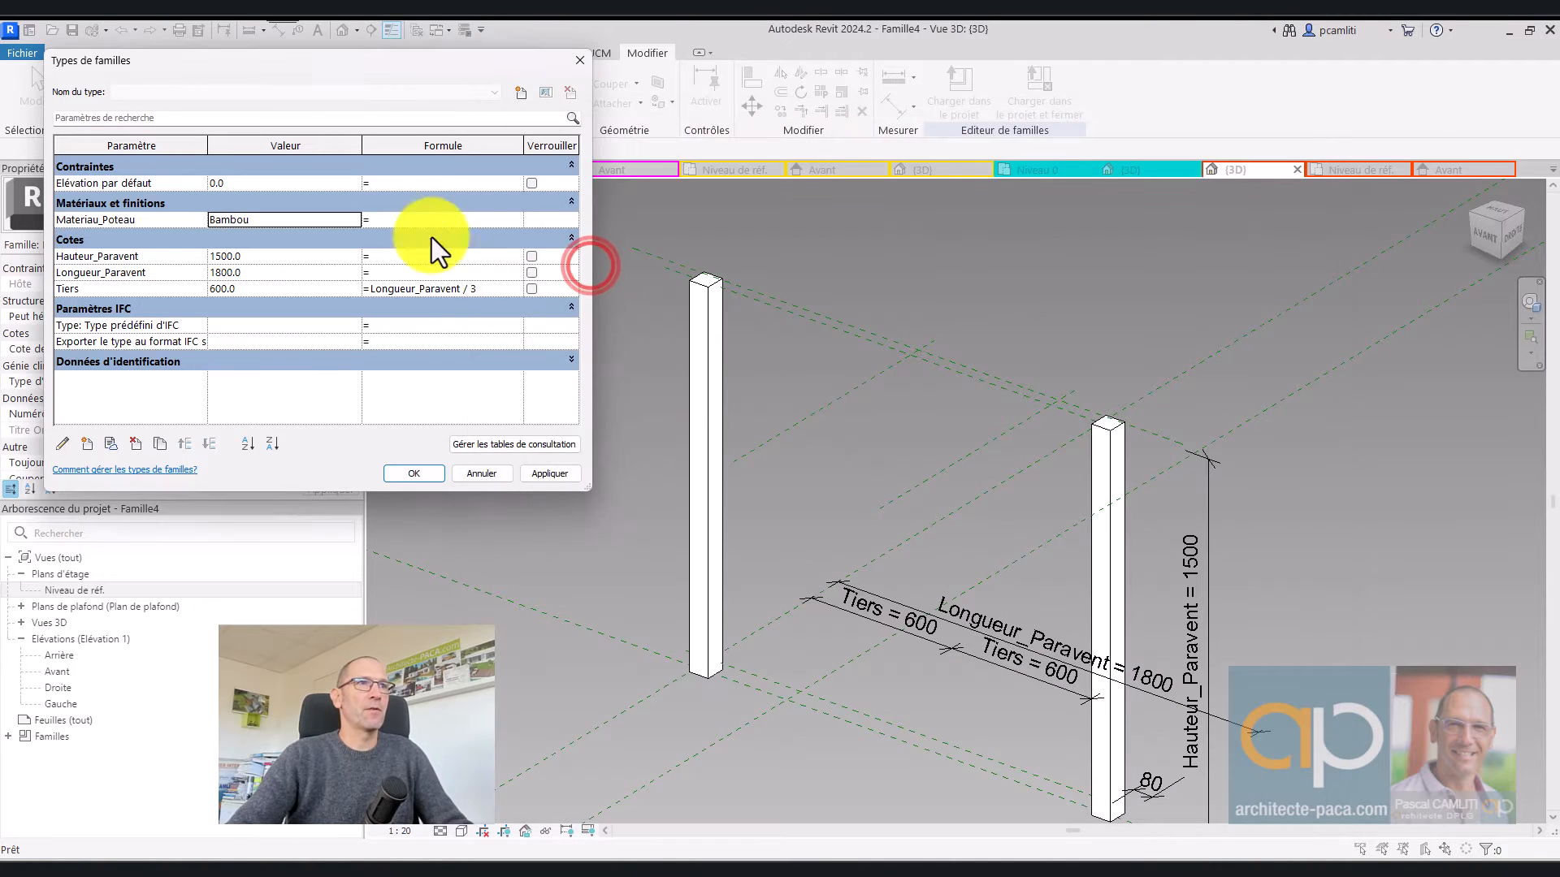
pyautogui.click(412, 470)
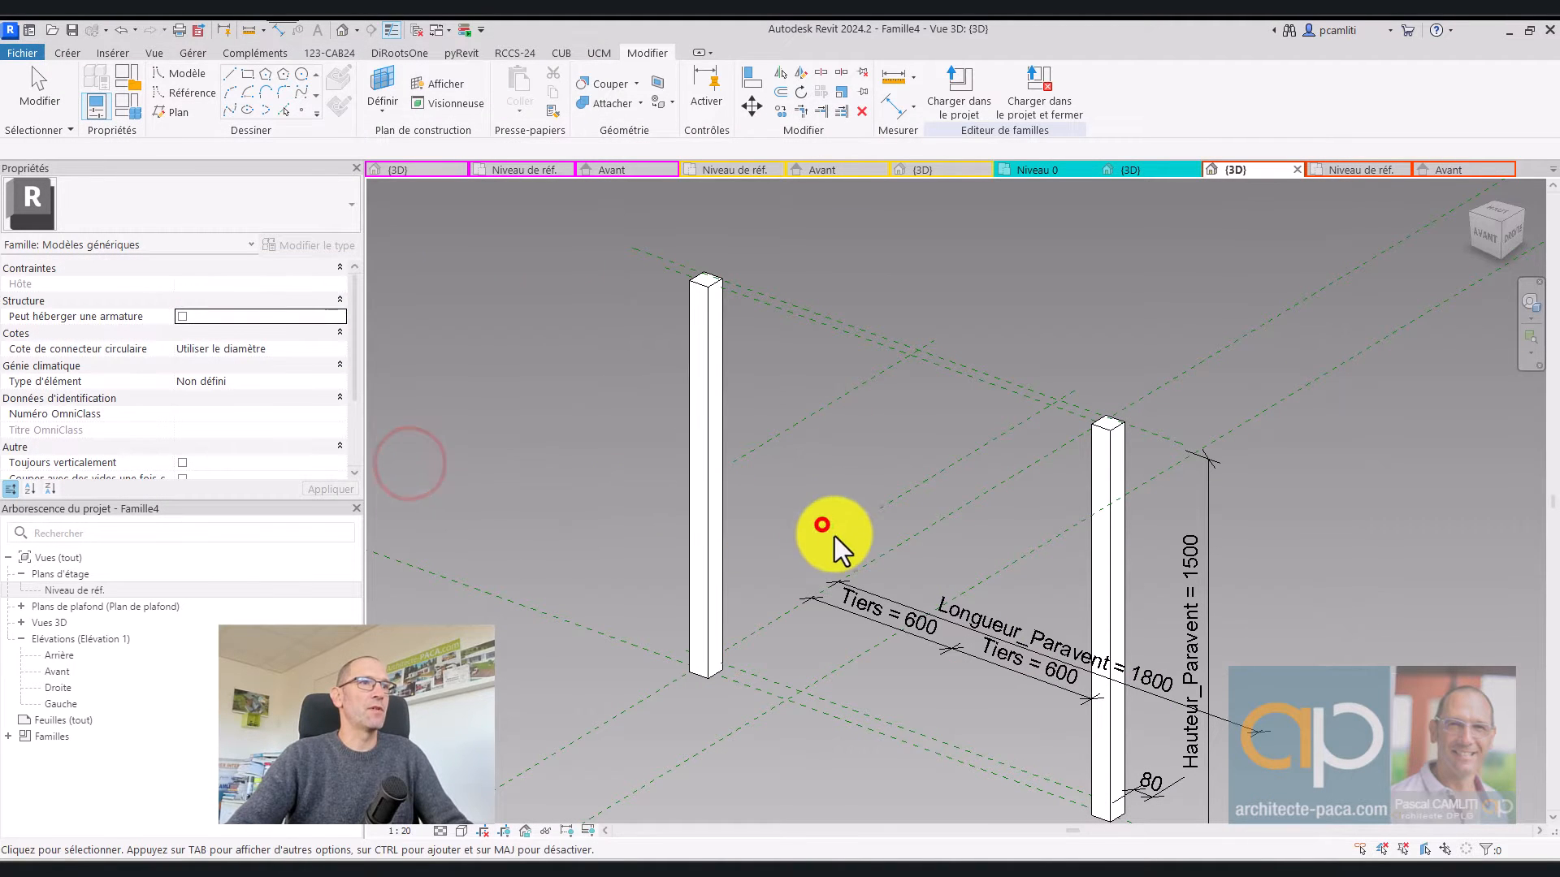
# Start a reference line in the Avant elevation with Plan de référence : Centre (avant/arrière) as its work plane
pyautogui.keyDown('shift'); pyautogui.moveTo(853, 540); pyautogui.dragTo(951, 480, button='middle'); pyautogui.keyUp('shift')
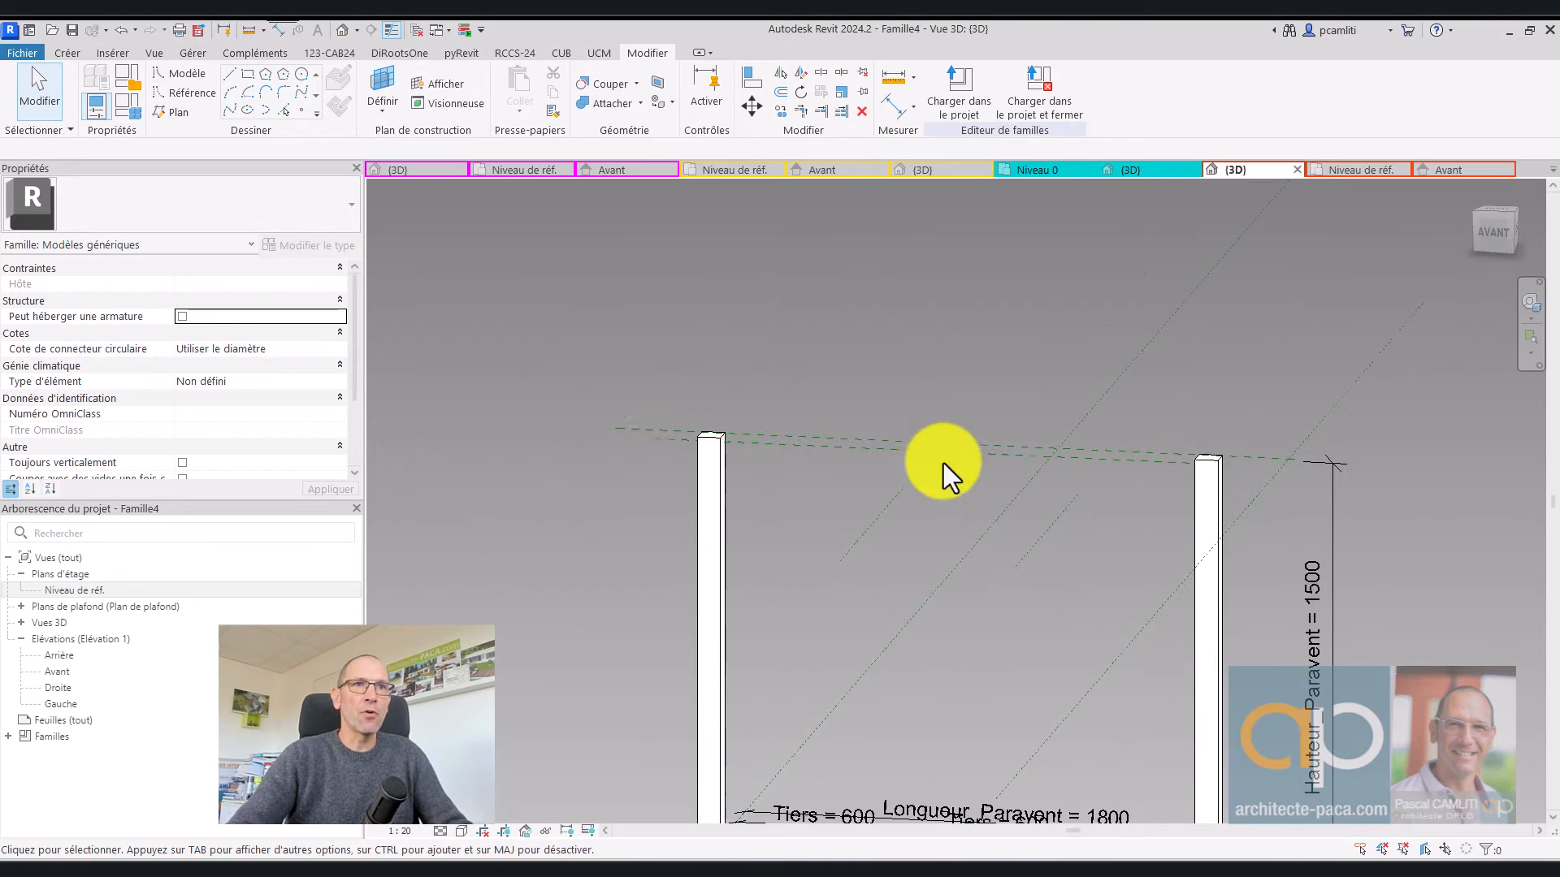
pyautogui.scroll(-2, 951, 479)
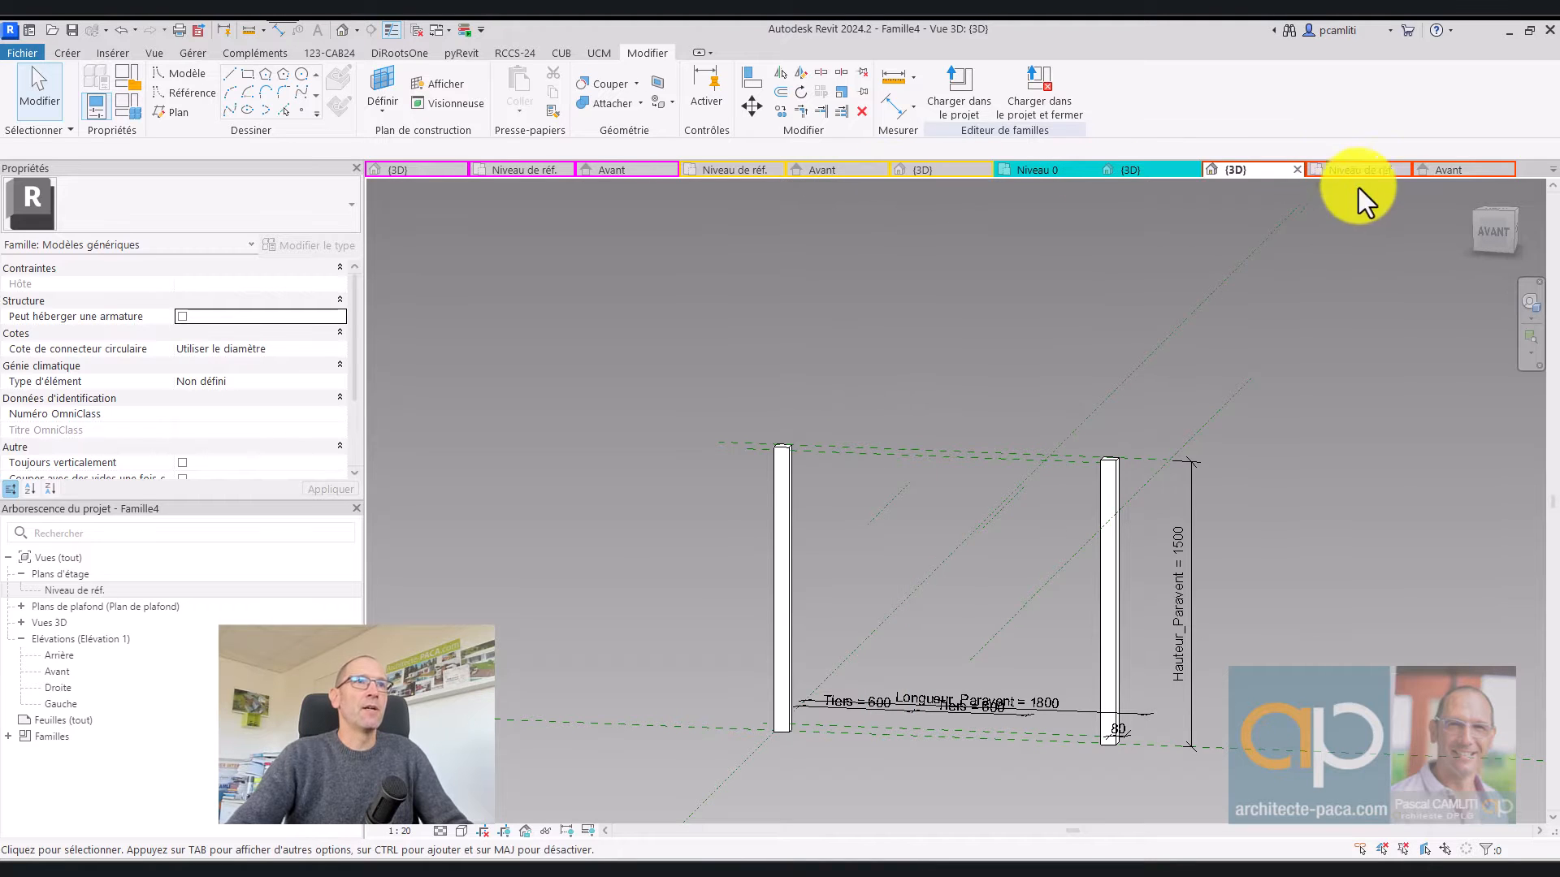
pyautogui.click(1451, 171)
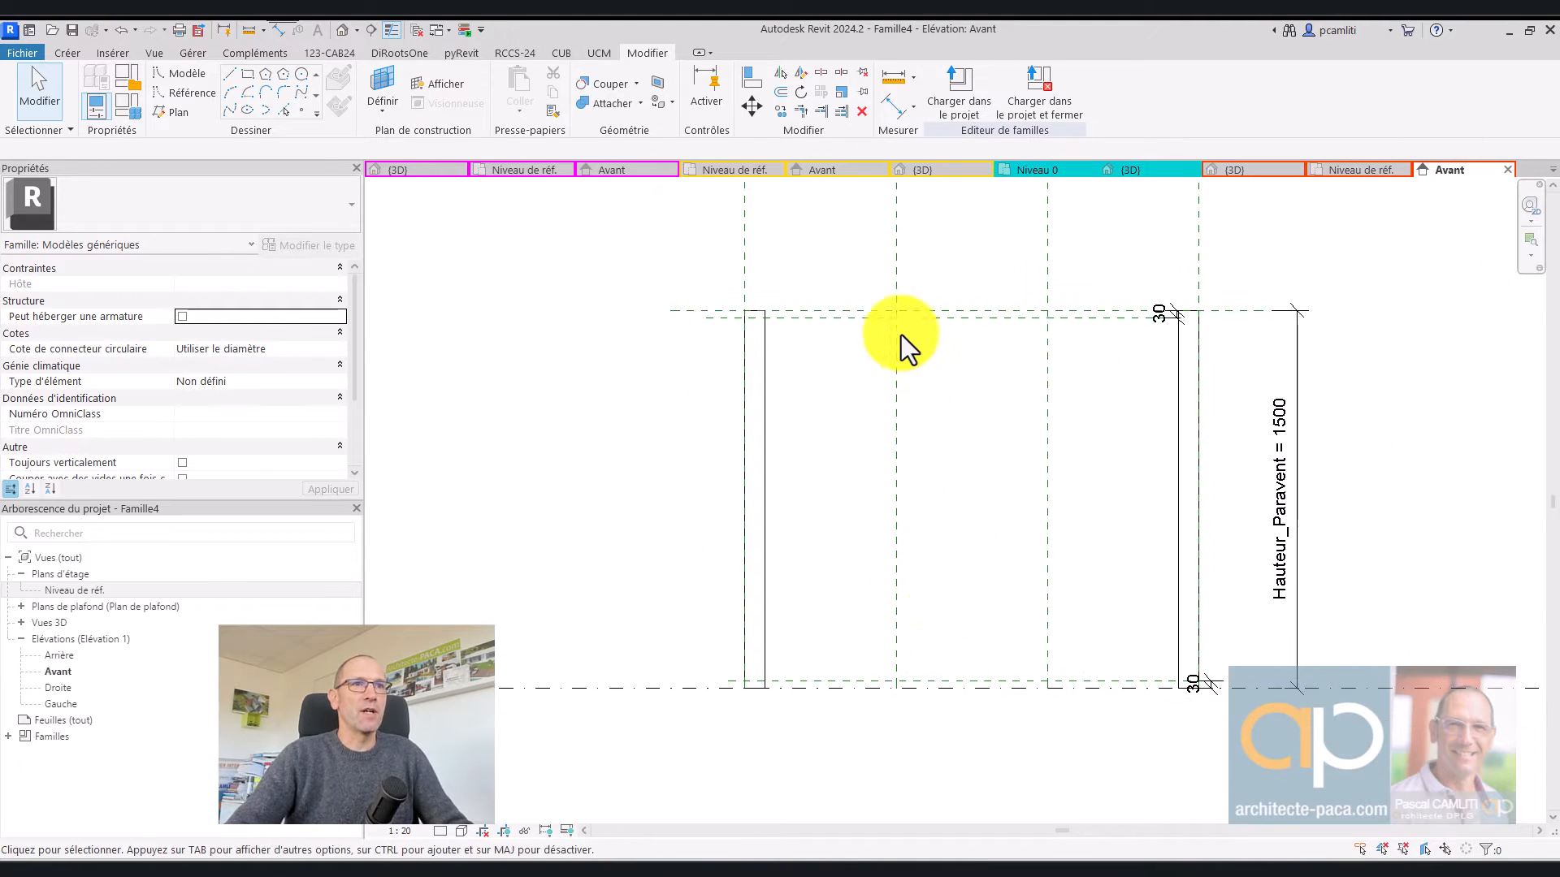
pyautogui.scroll(-1, 904, 354)
pyautogui.moveTo(930, 418); pyautogui.dragTo(902, 480, button='middle')
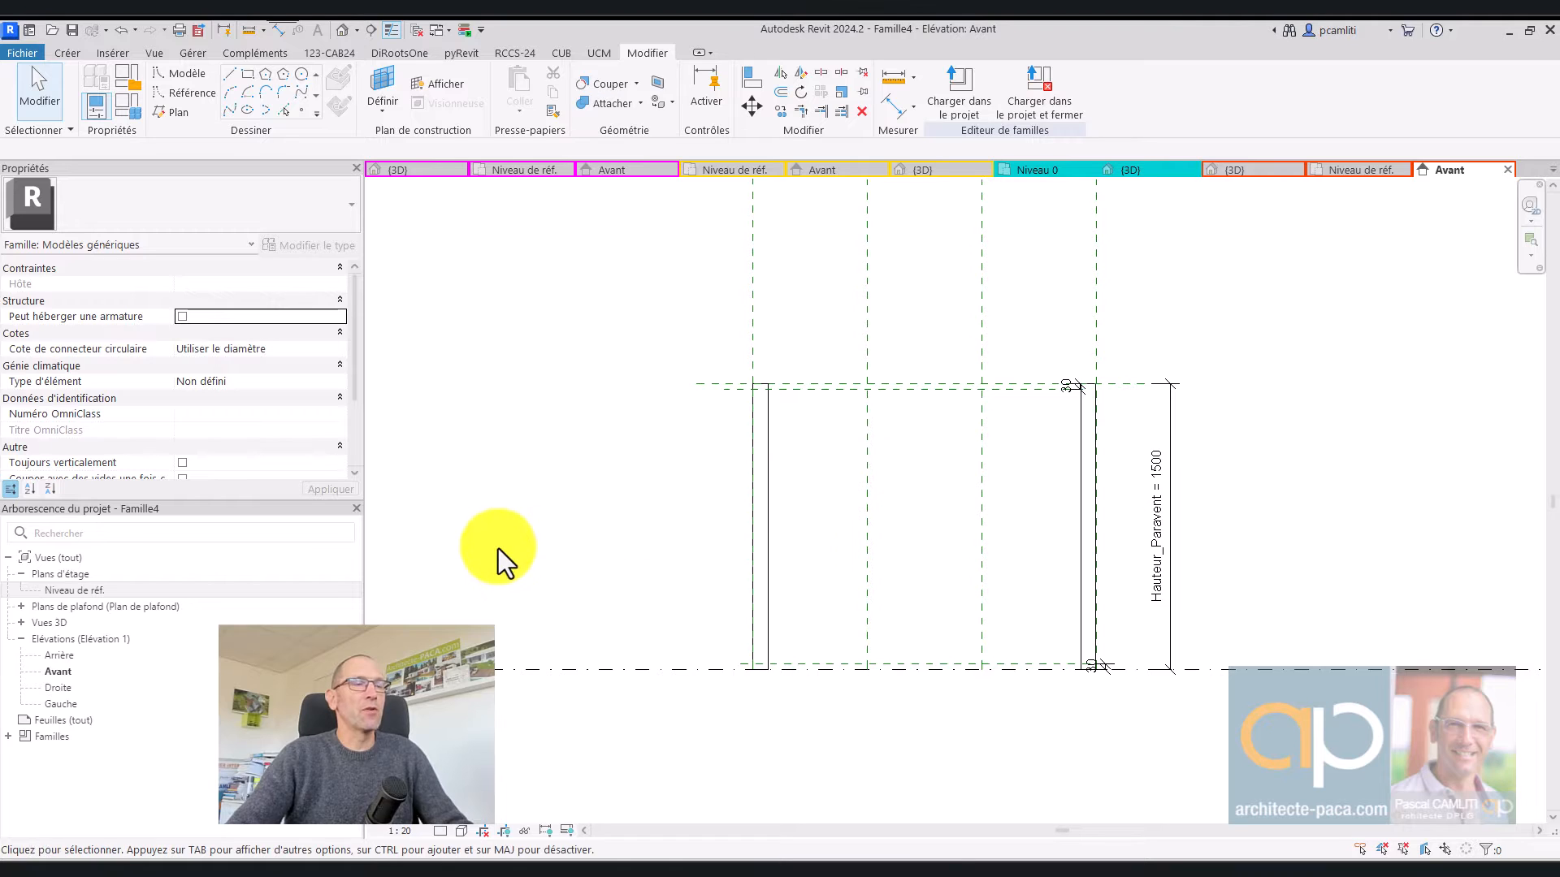
pyautogui.click(174, 101)
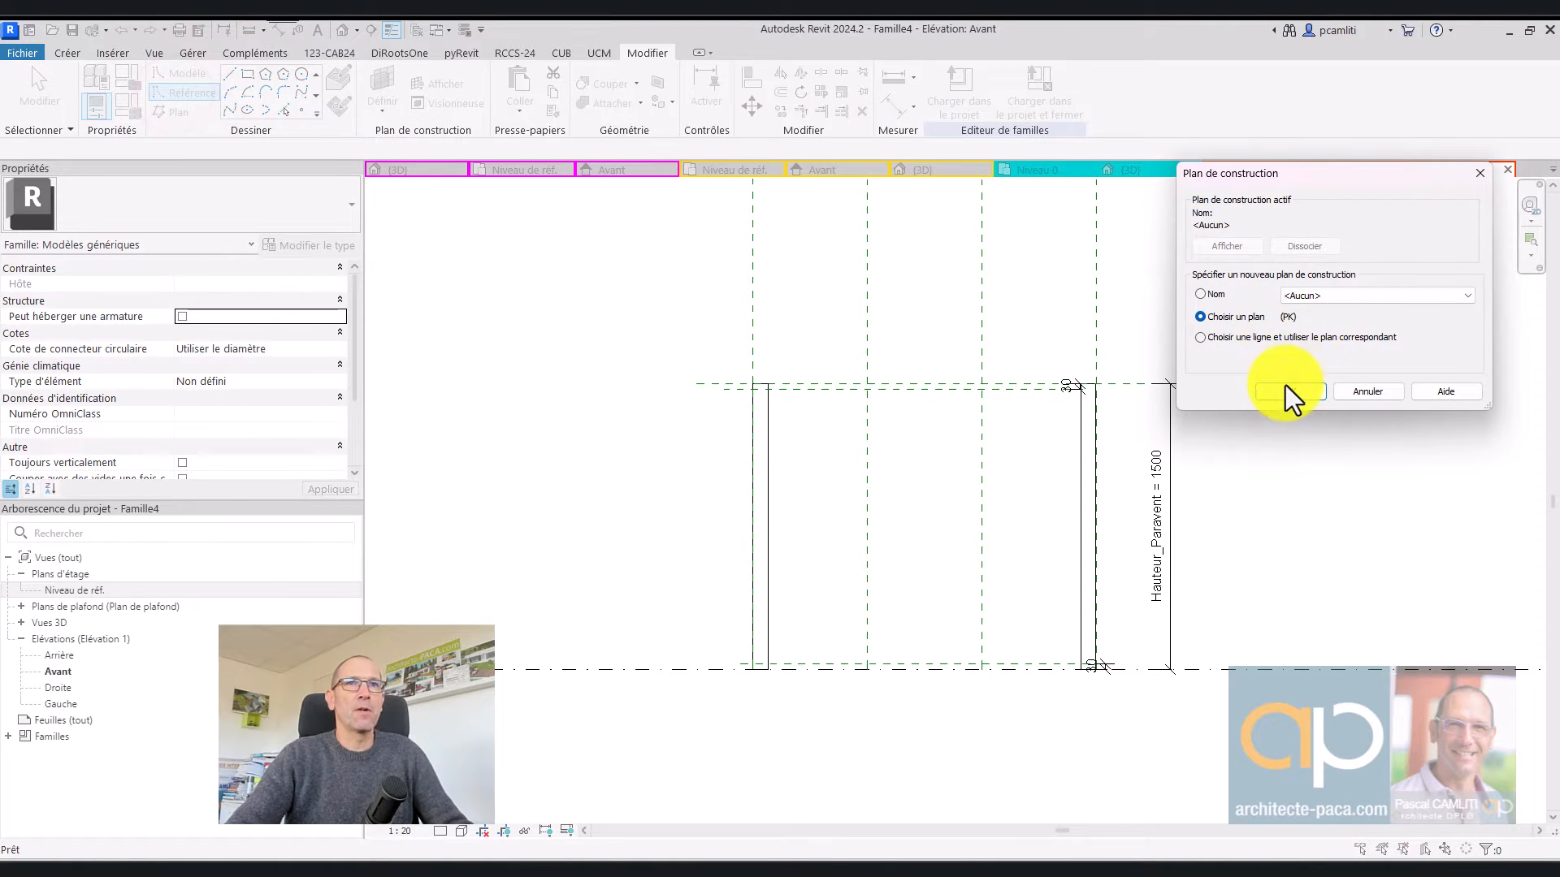
pyautogui.click(1326, 297)
pyautogui.click(1361, 340)
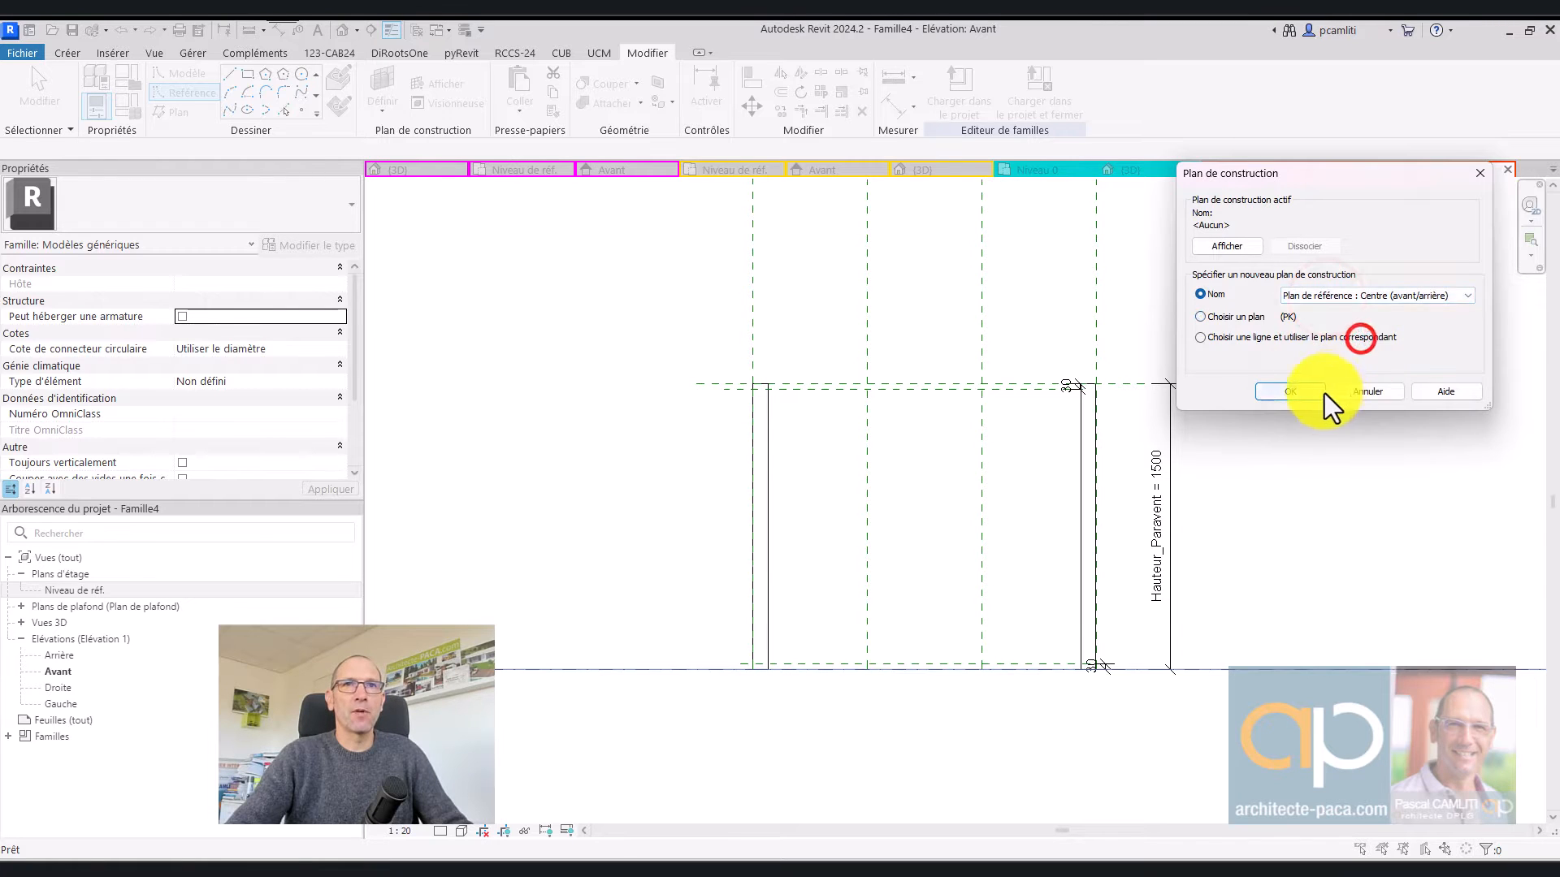
pyautogui.click(1317, 392)
pyautogui.click(869, 384)
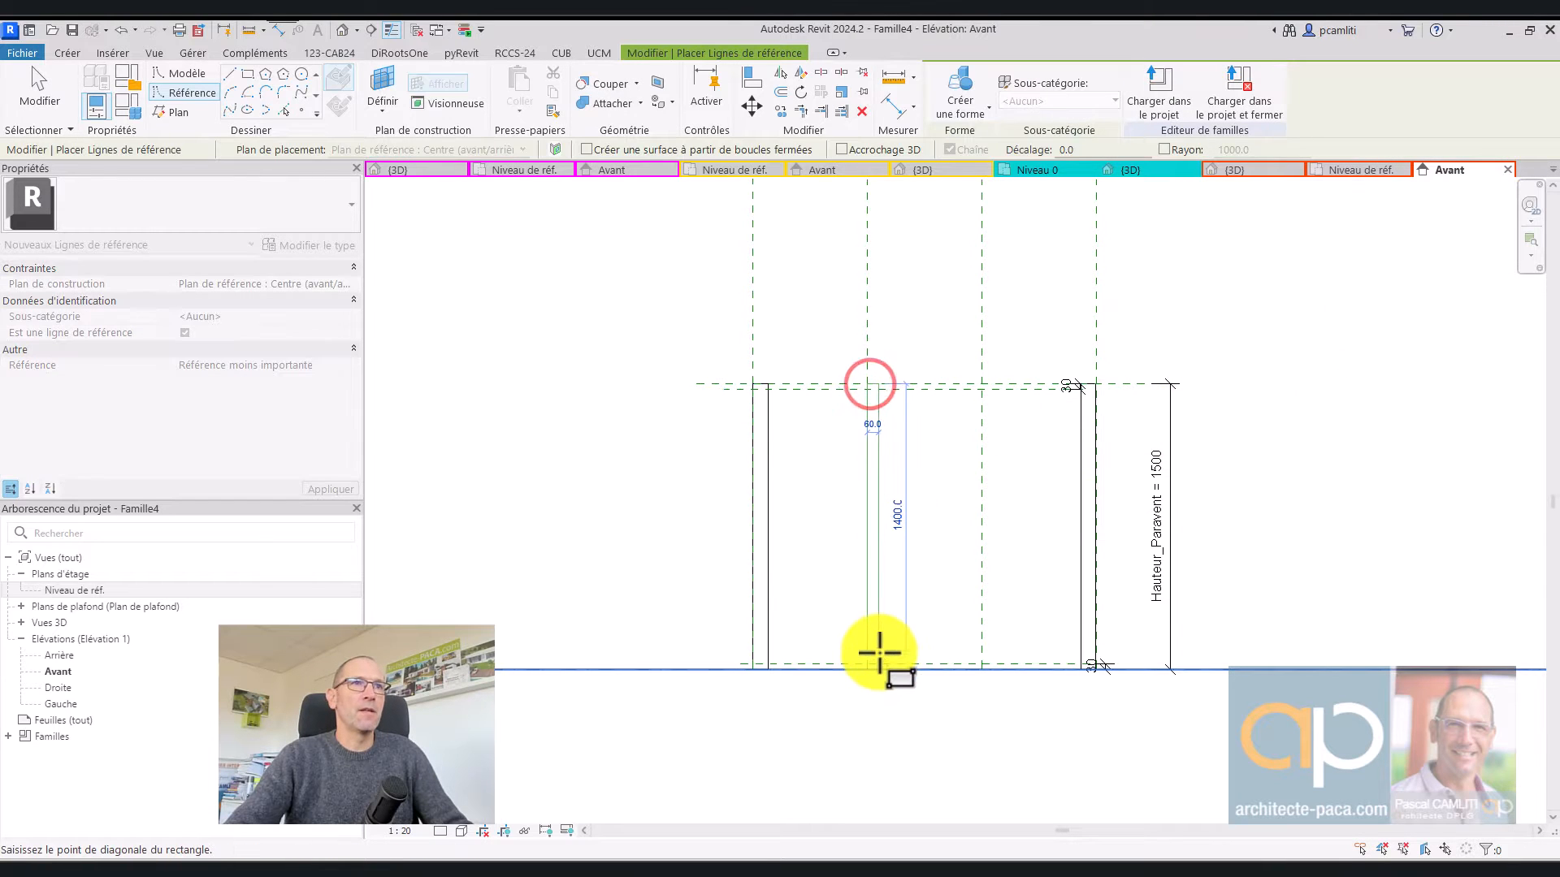
pyautogui.scroll(2, 877, 662)
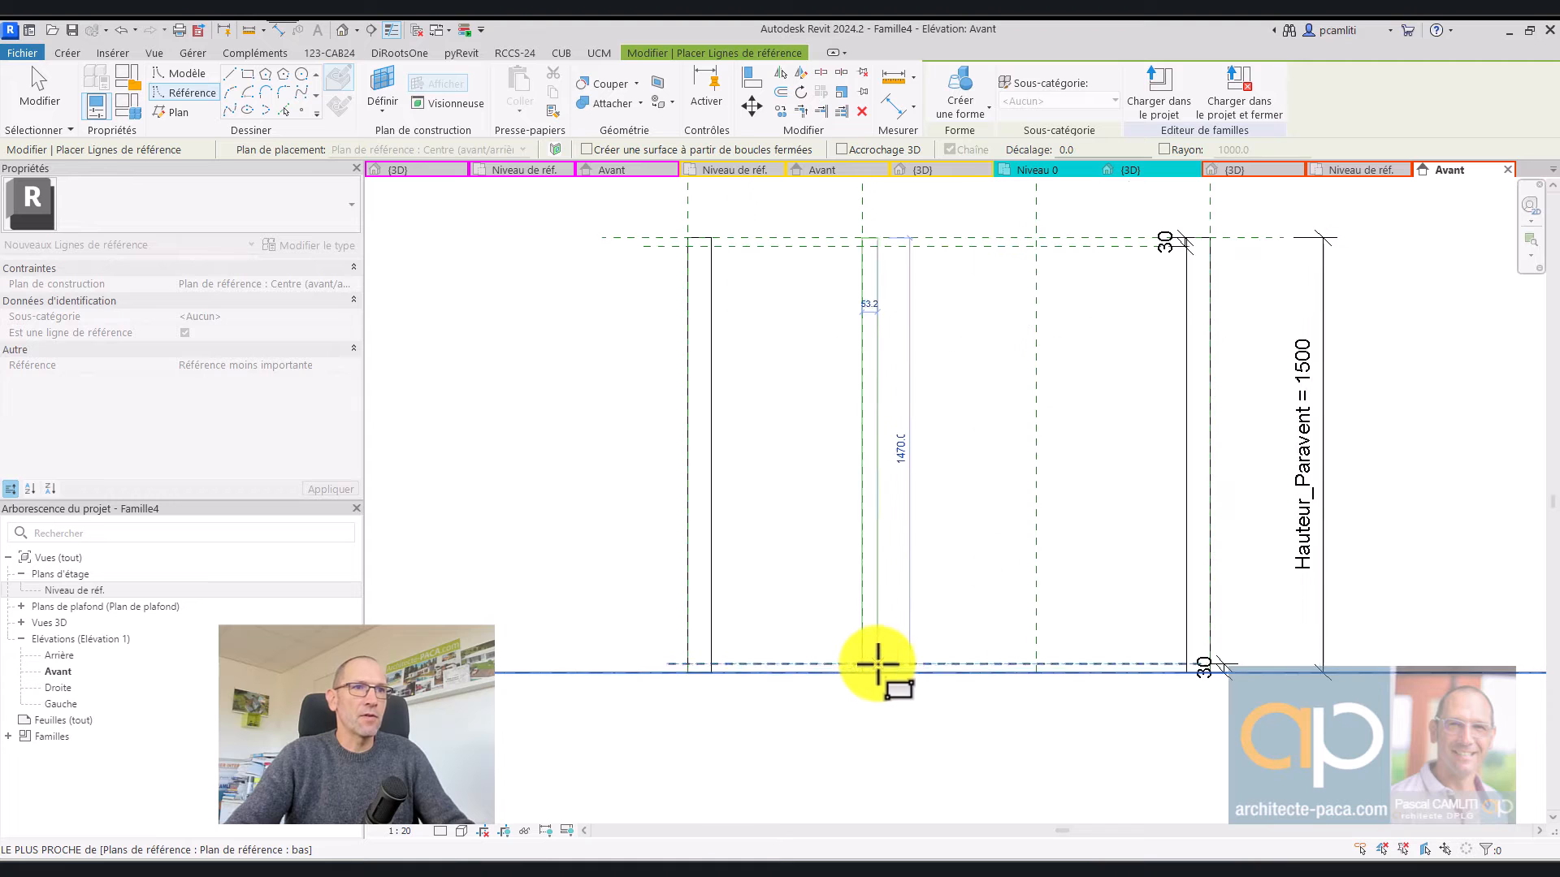
pyautogui.scroll(1, 879, 654)
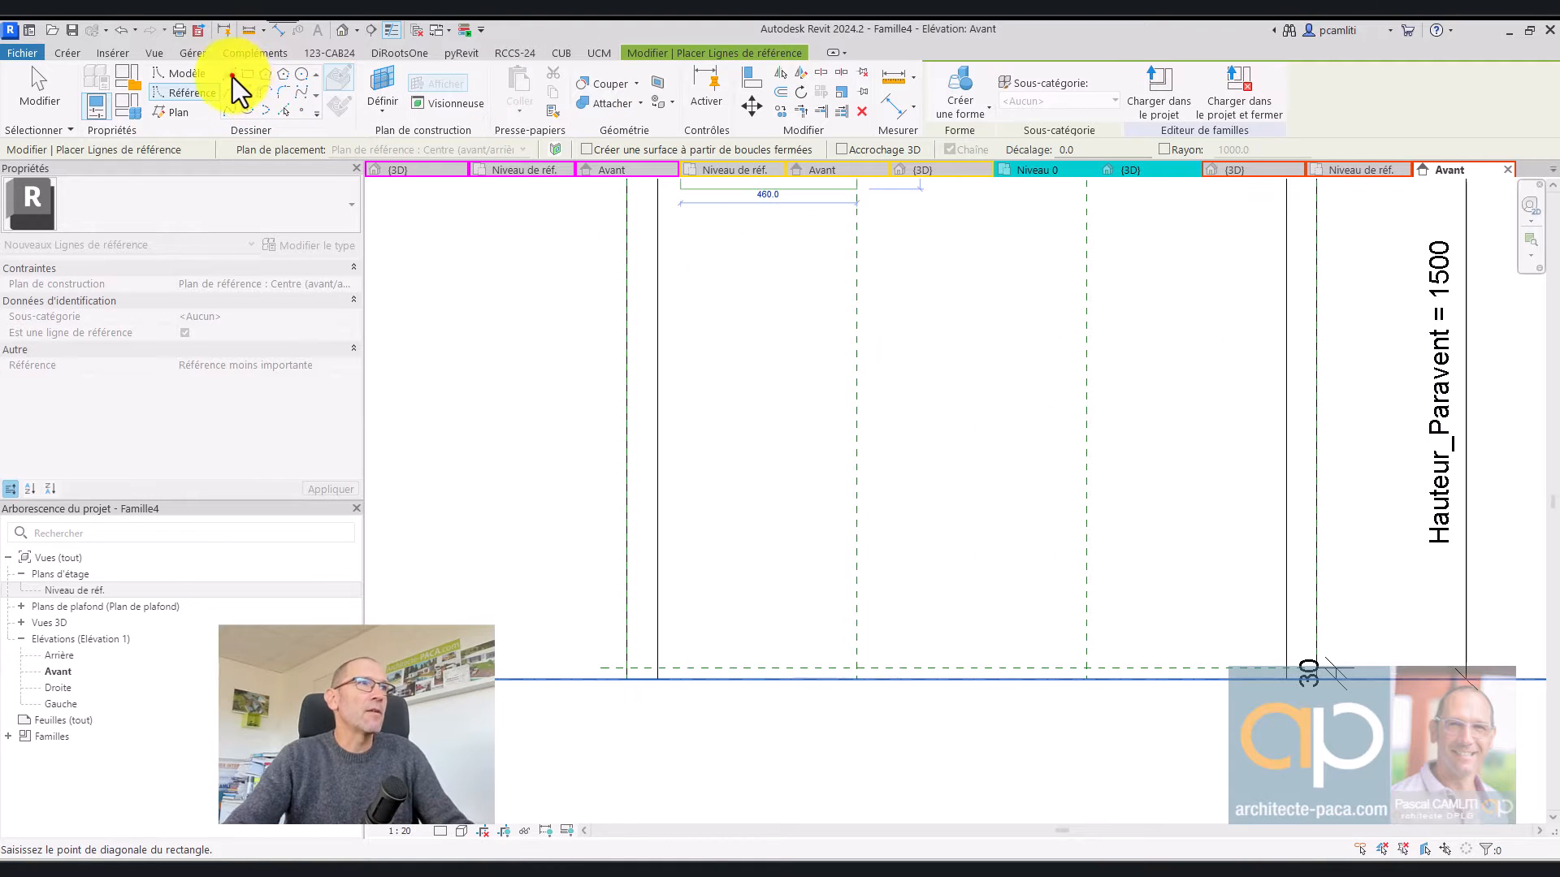
# Draw a vertical reference line about 1440 mm long on the left third plane, between the upper and lower 30 mm offset planes
pyautogui.click(231, 74)
pyautogui.scroll(-2, 905, 425)
pyautogui.click(865, 388)
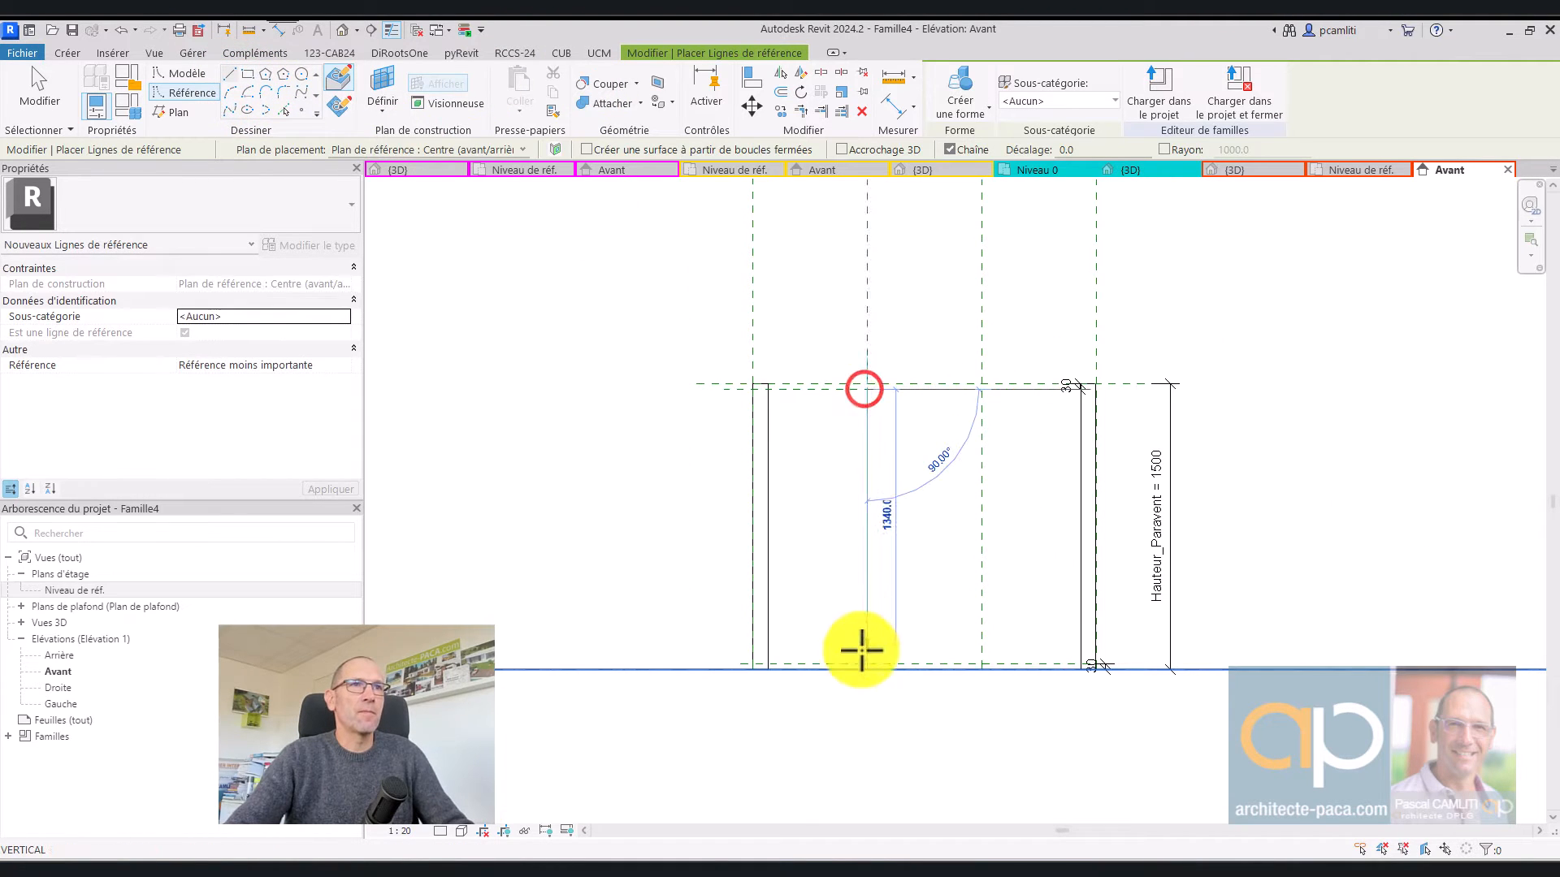
pyautogui.click(863, 660)
pyautogui.press('Escape')
pyautogui.press('Escape')
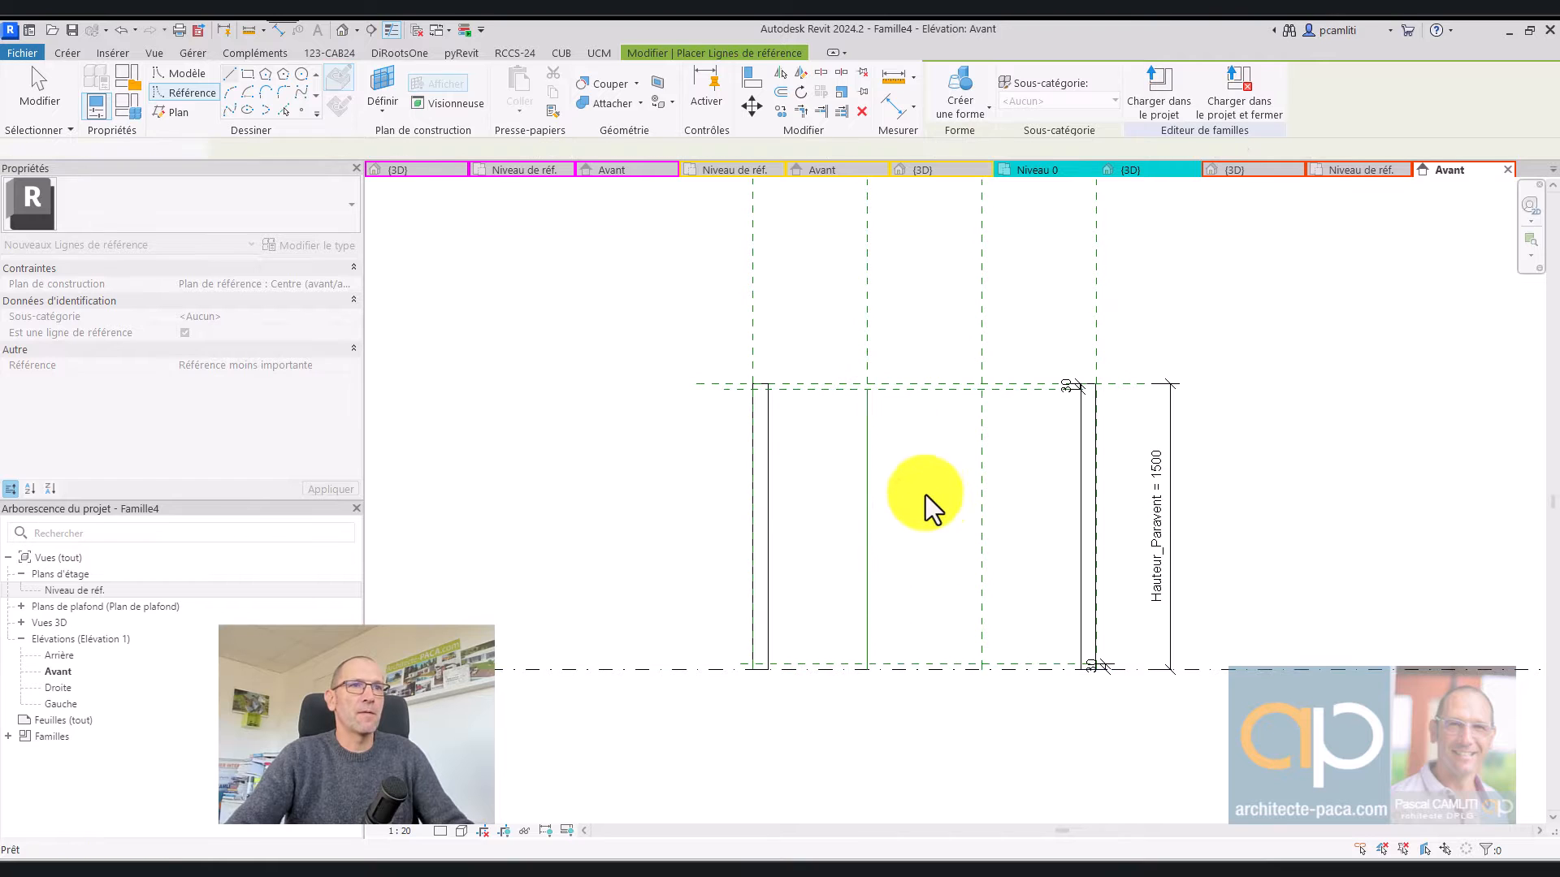
# Align the reference line's upper and lower endpoints with the 30 mm offset reference planes and lock both
pyautogui.scroll(2, 816, 397)
pyautogui.click(762, 335)
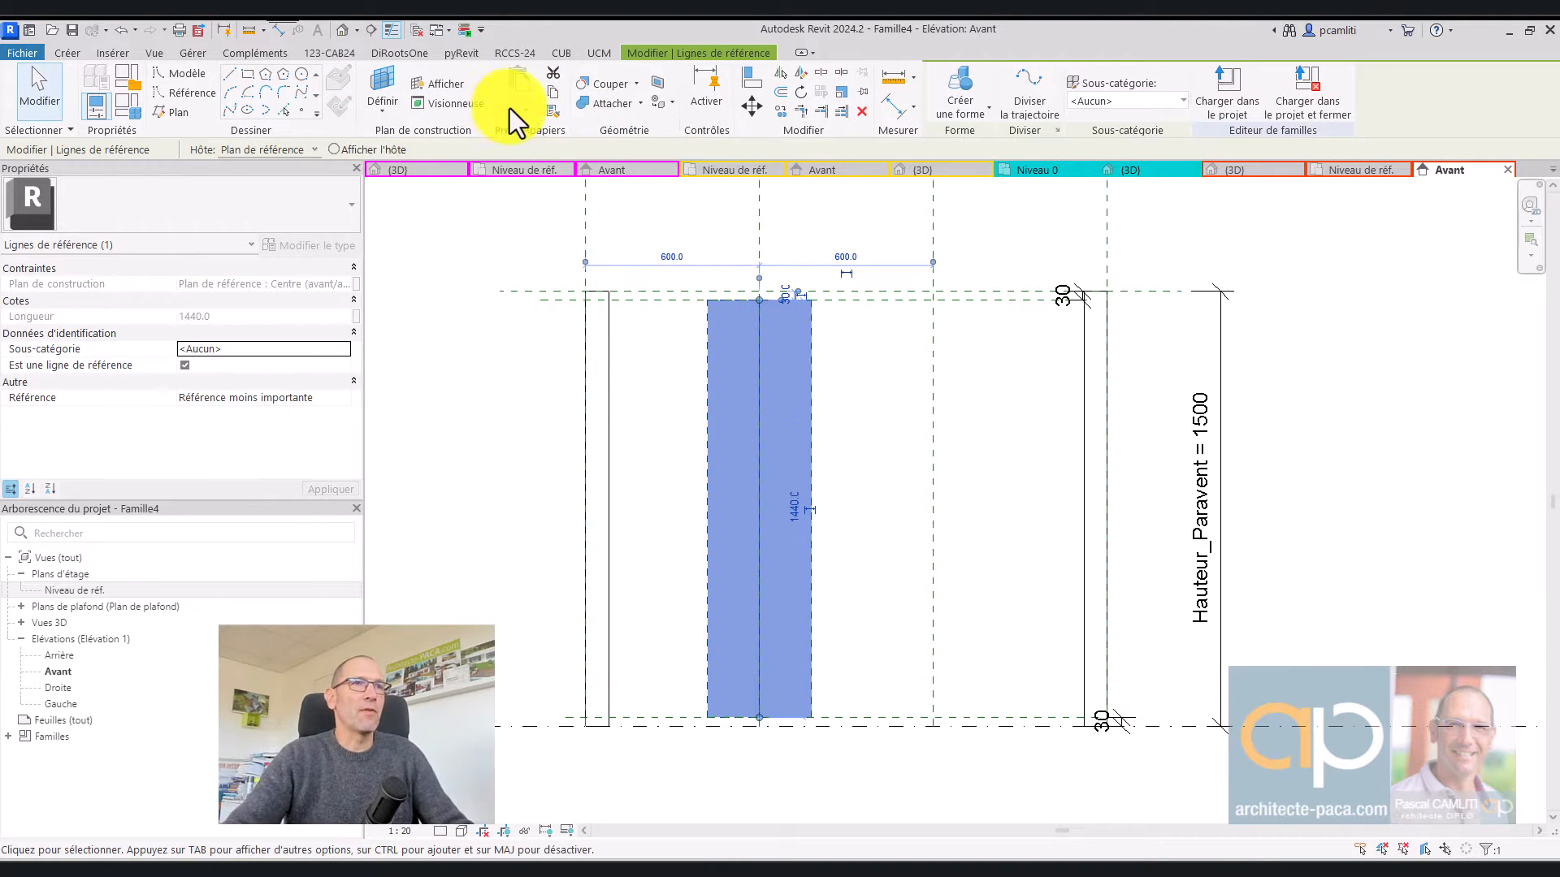
pyautogui.click(757, 84)
pyautogui.click(847, 297)
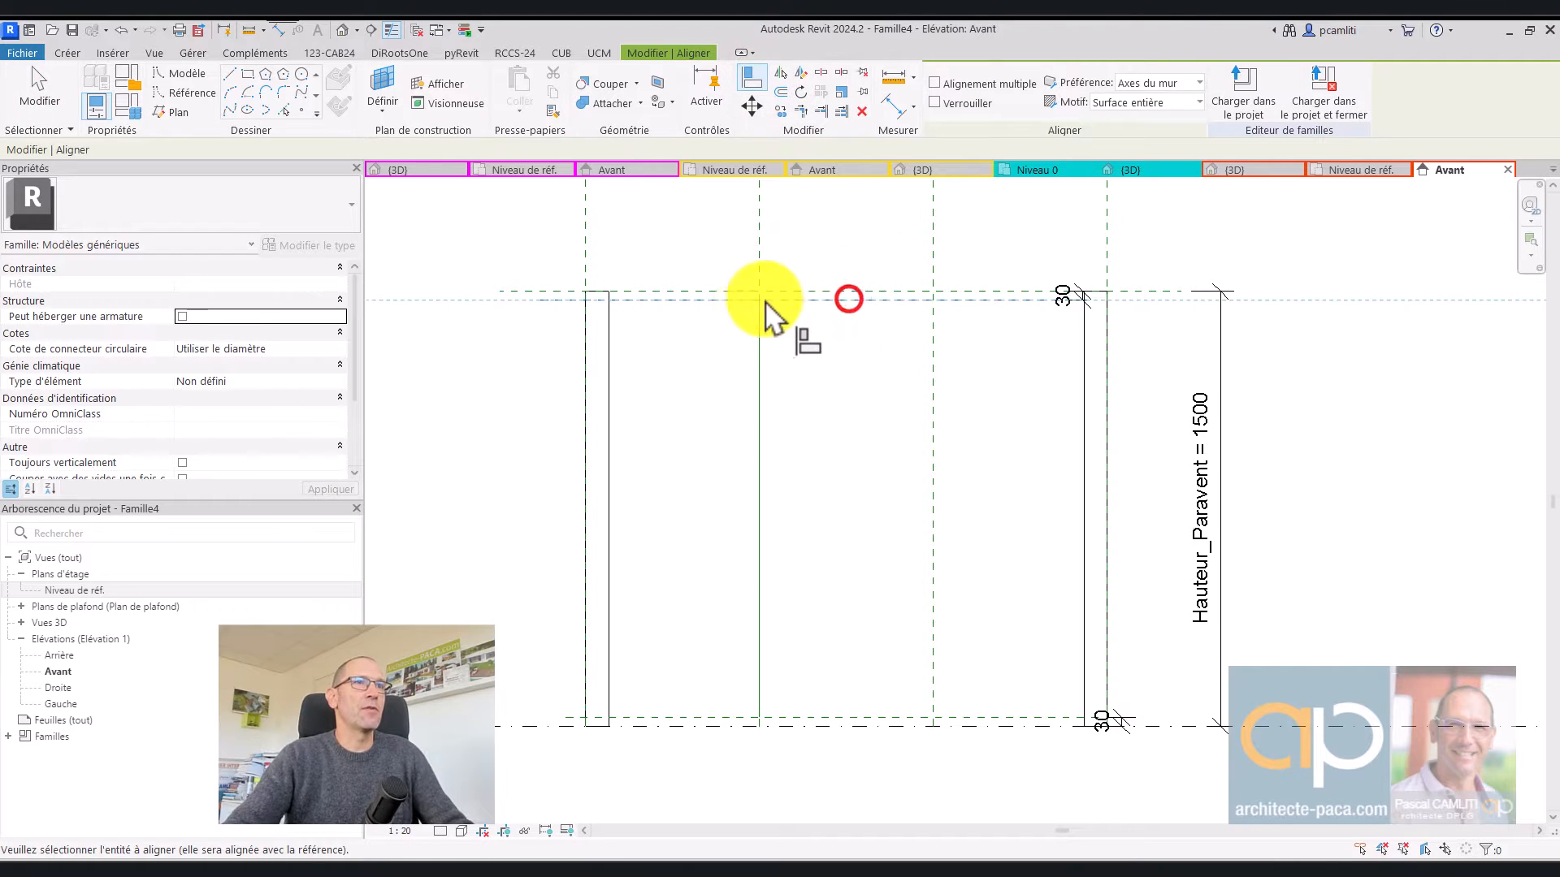
pyautogui.click(760, 297)
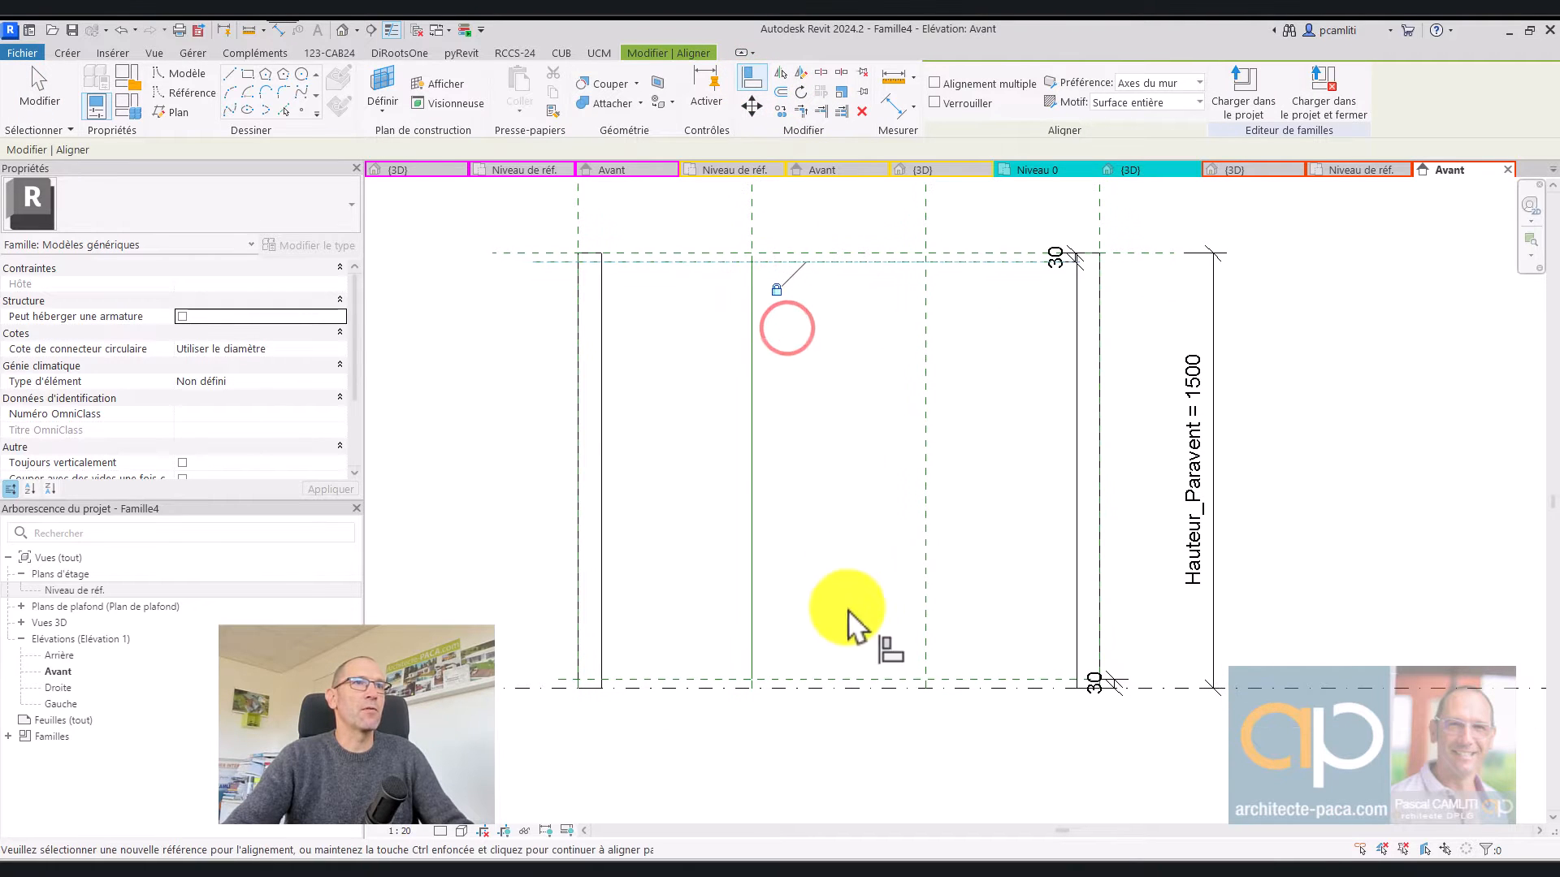
pyautogui.click(829, 680)
pyautogui.click(747, 680)
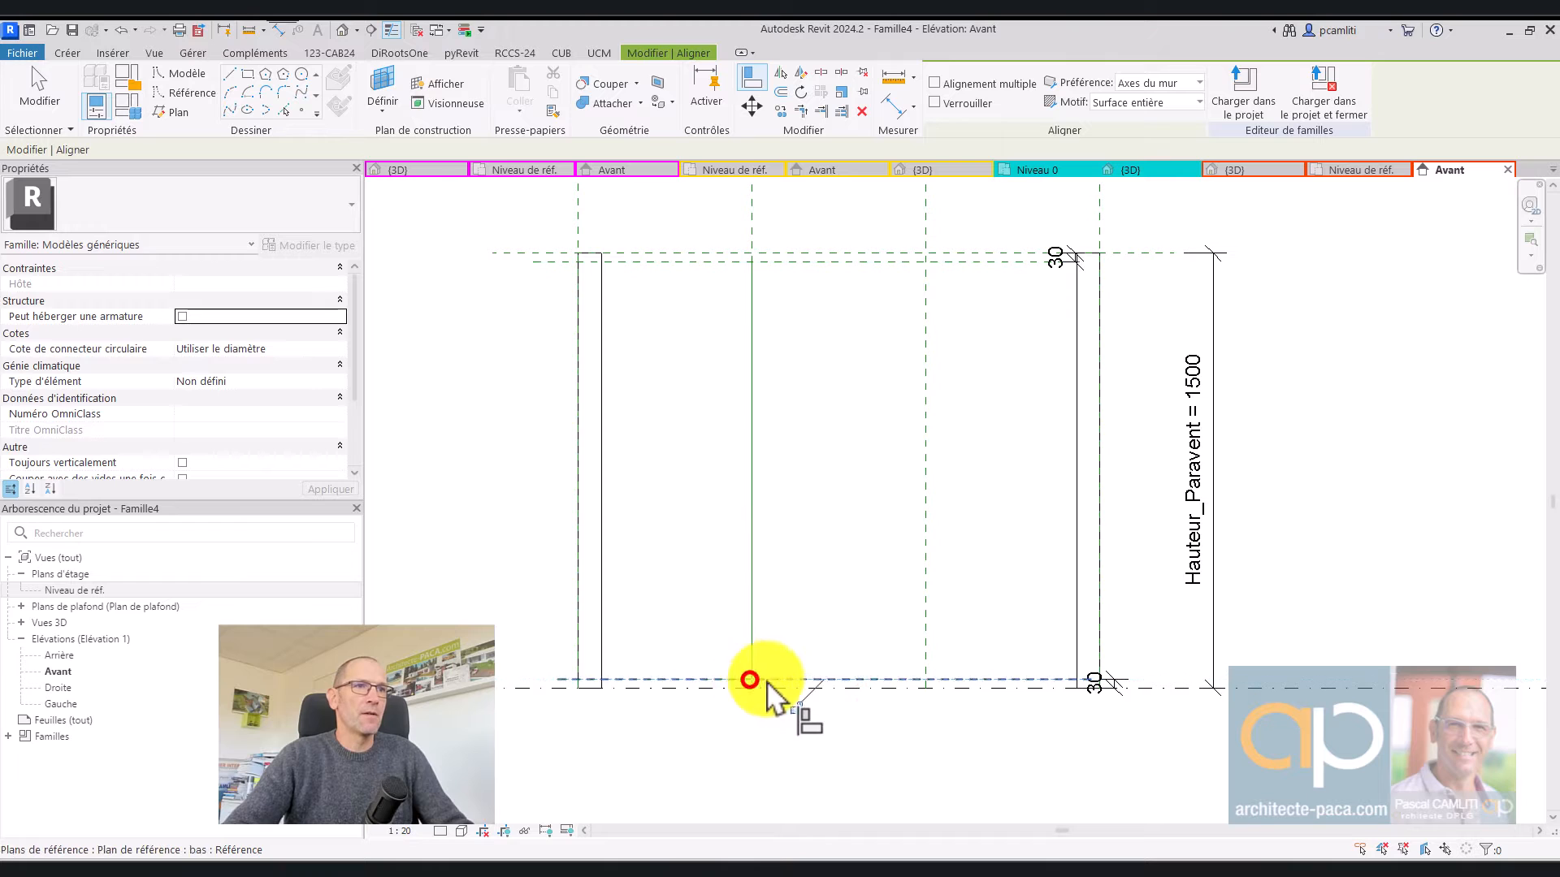
pyautogui.click(801, 710)
pyautogui.press('Escape')
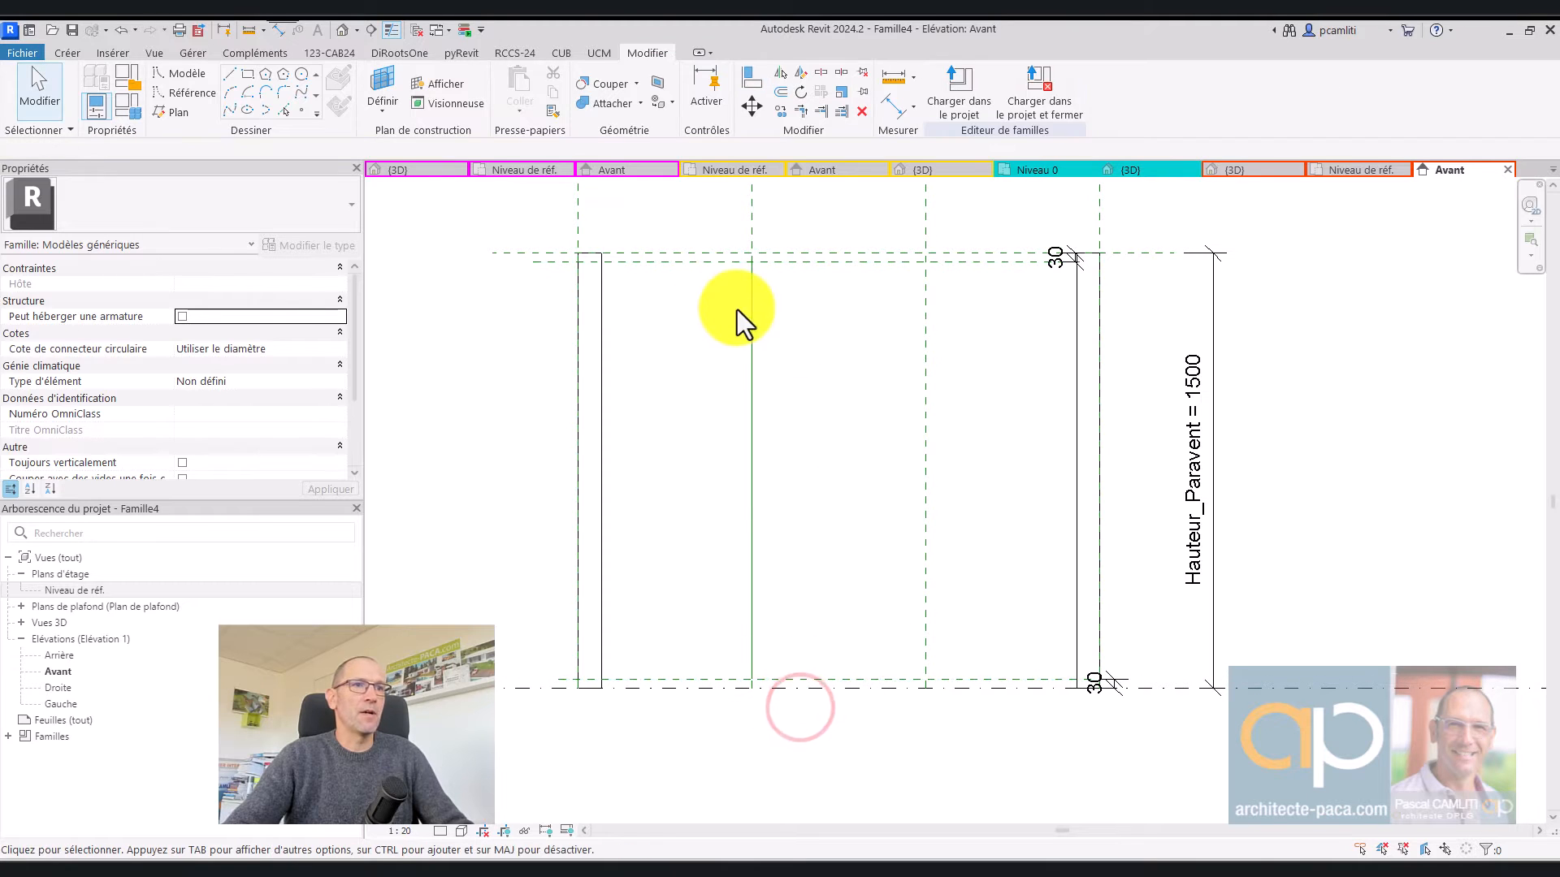
# Draw a vertical reference line on the right third plane, between the upper and lower 30 mm offset planes
pyautogui.click(181, 94)
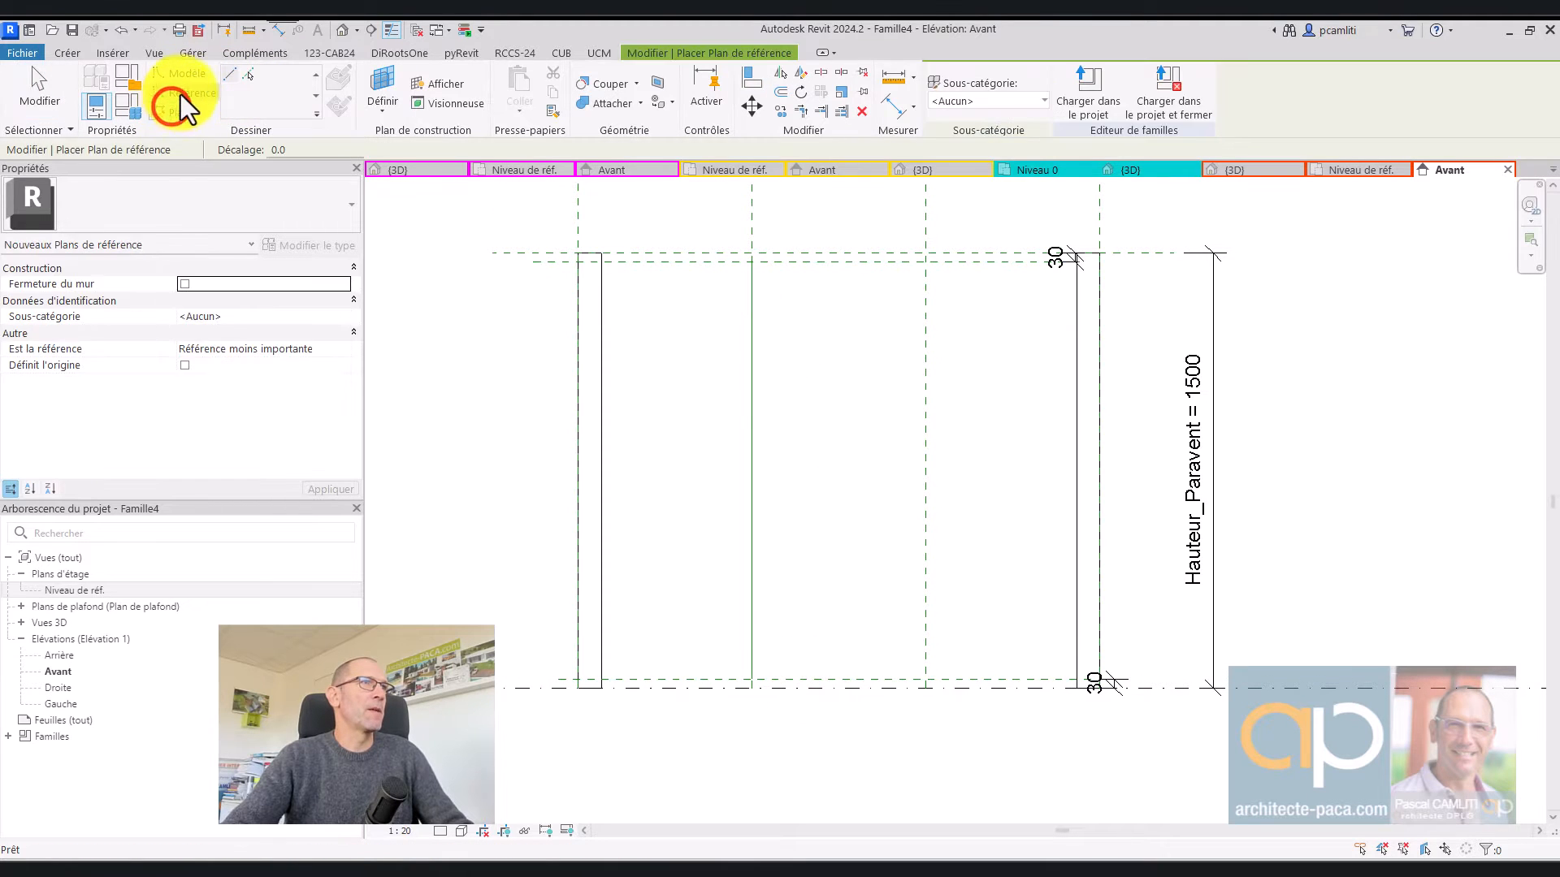
pyautogui.click(927, 263)
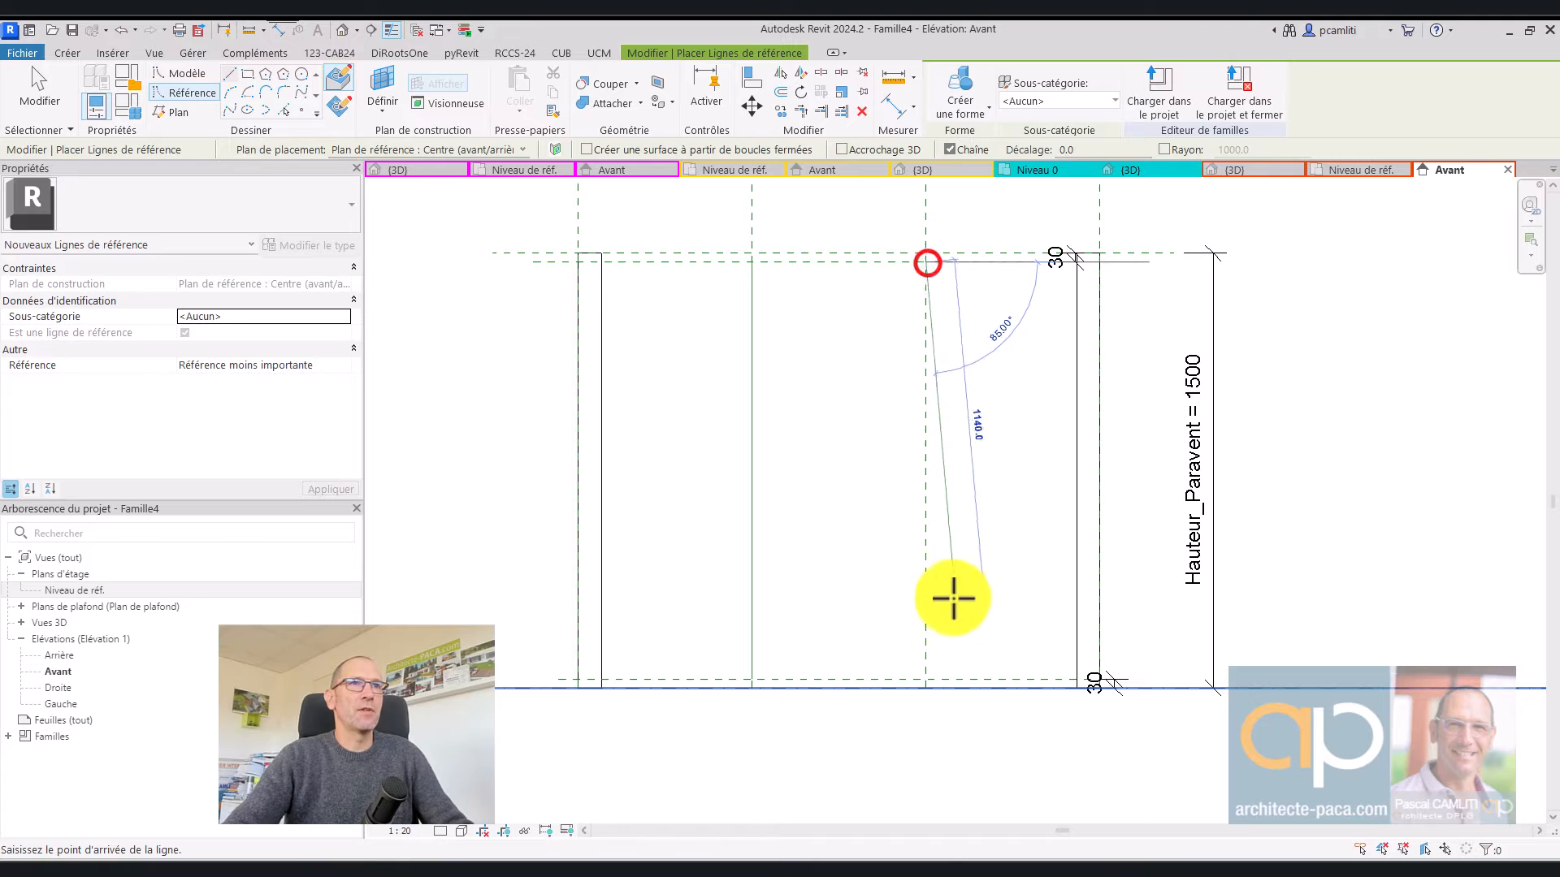
pyautogui.click(926, 679)
pyautogui.press('Escape')
pyautogui.press('Escape')
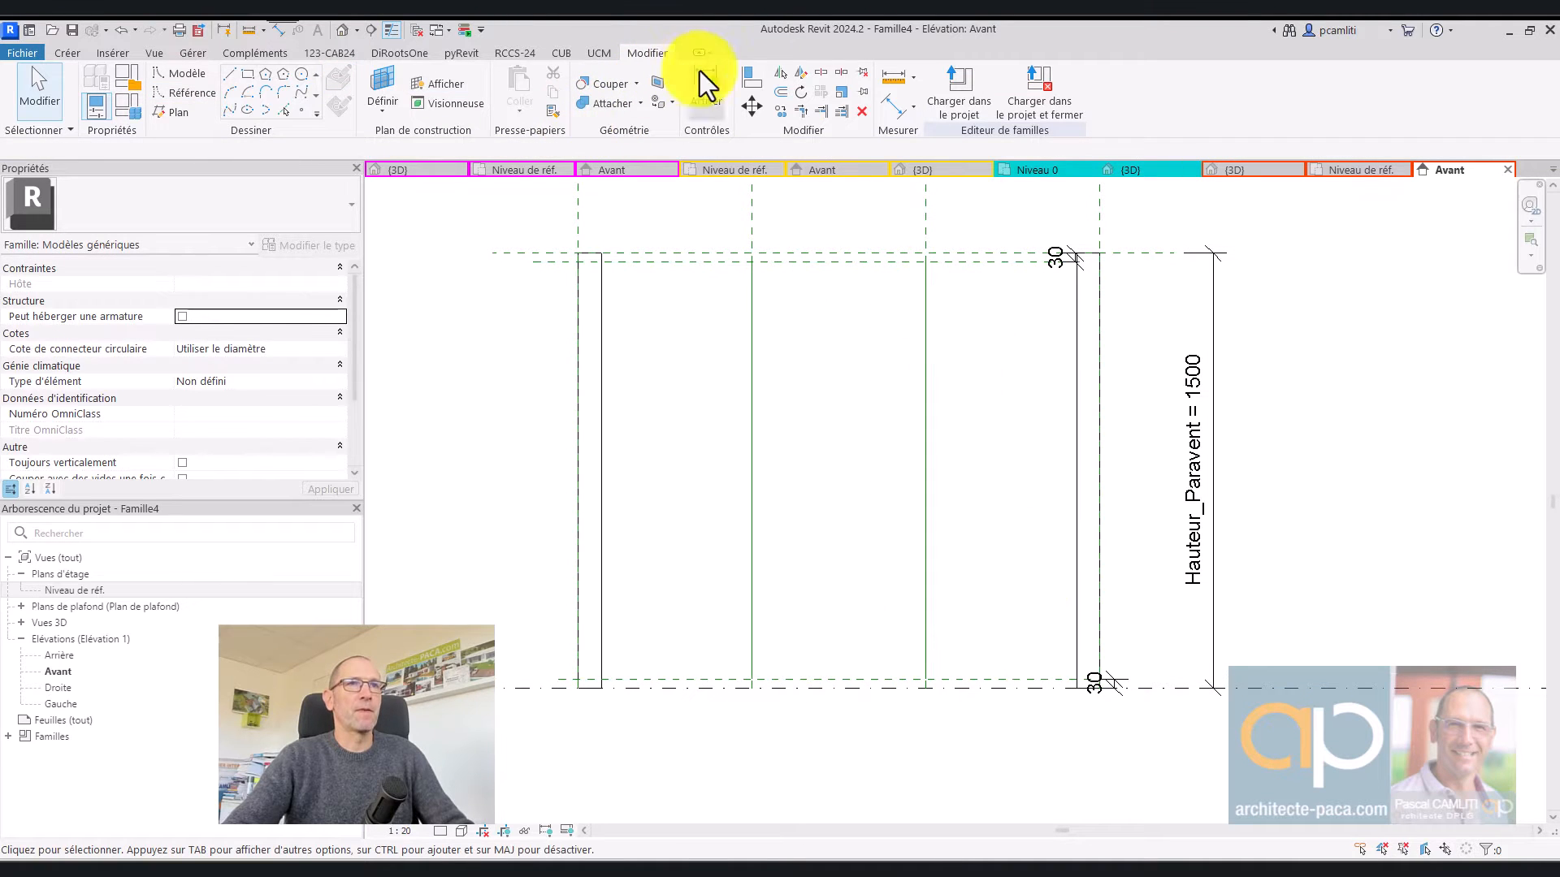
# Align the right reference line's upper and lower endpoints with the 30 mm offset reference planes and lock both
pyautogui.click(754, 72)
pyautogui.click(926, 261)
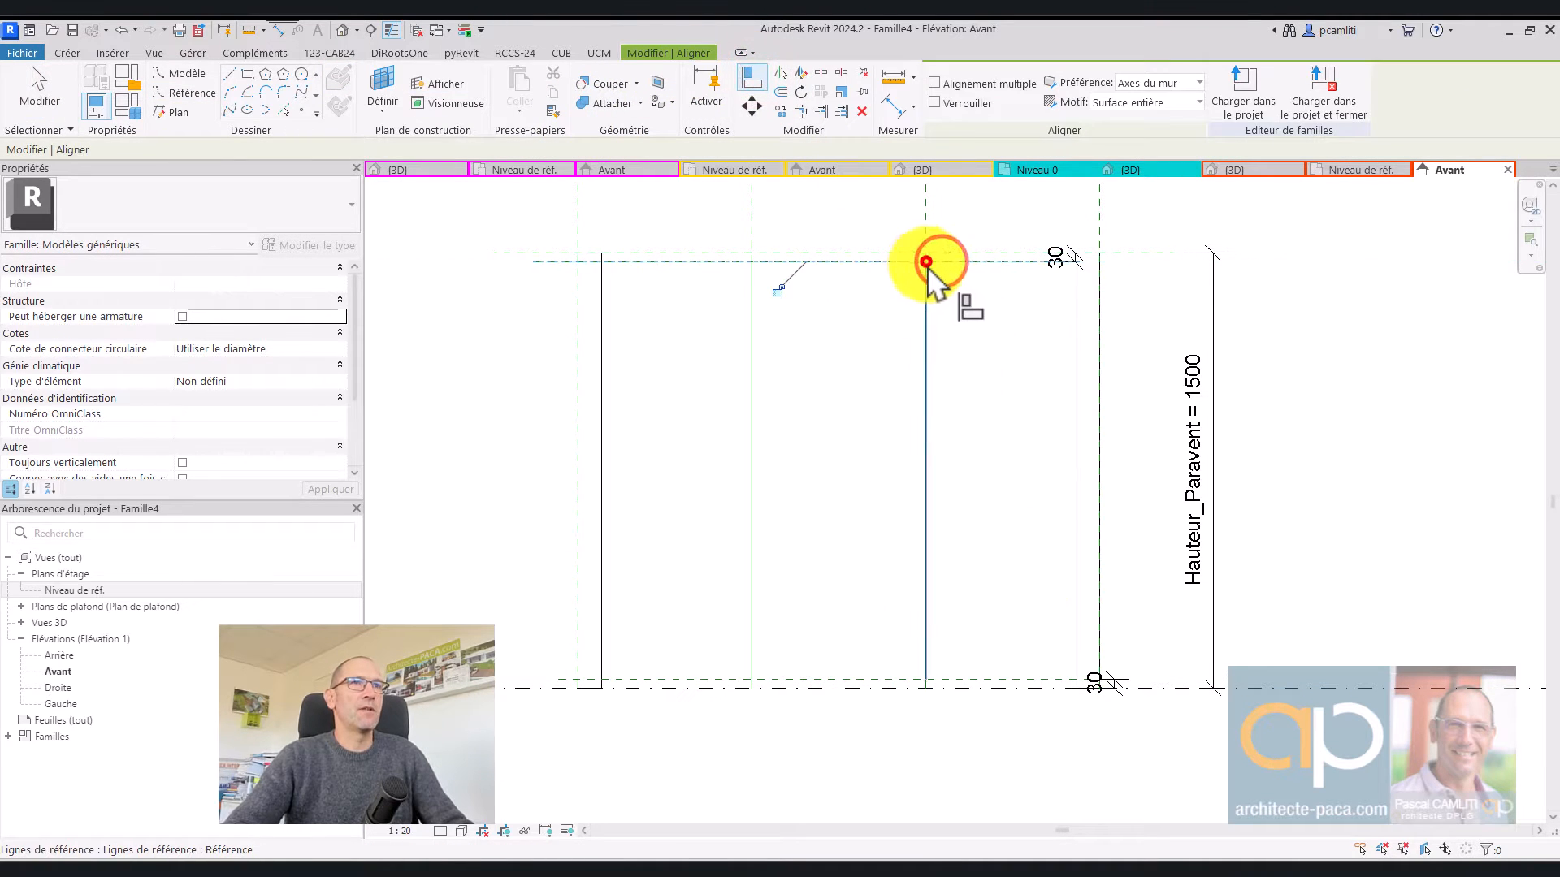
pyautogui.click(778, 289)
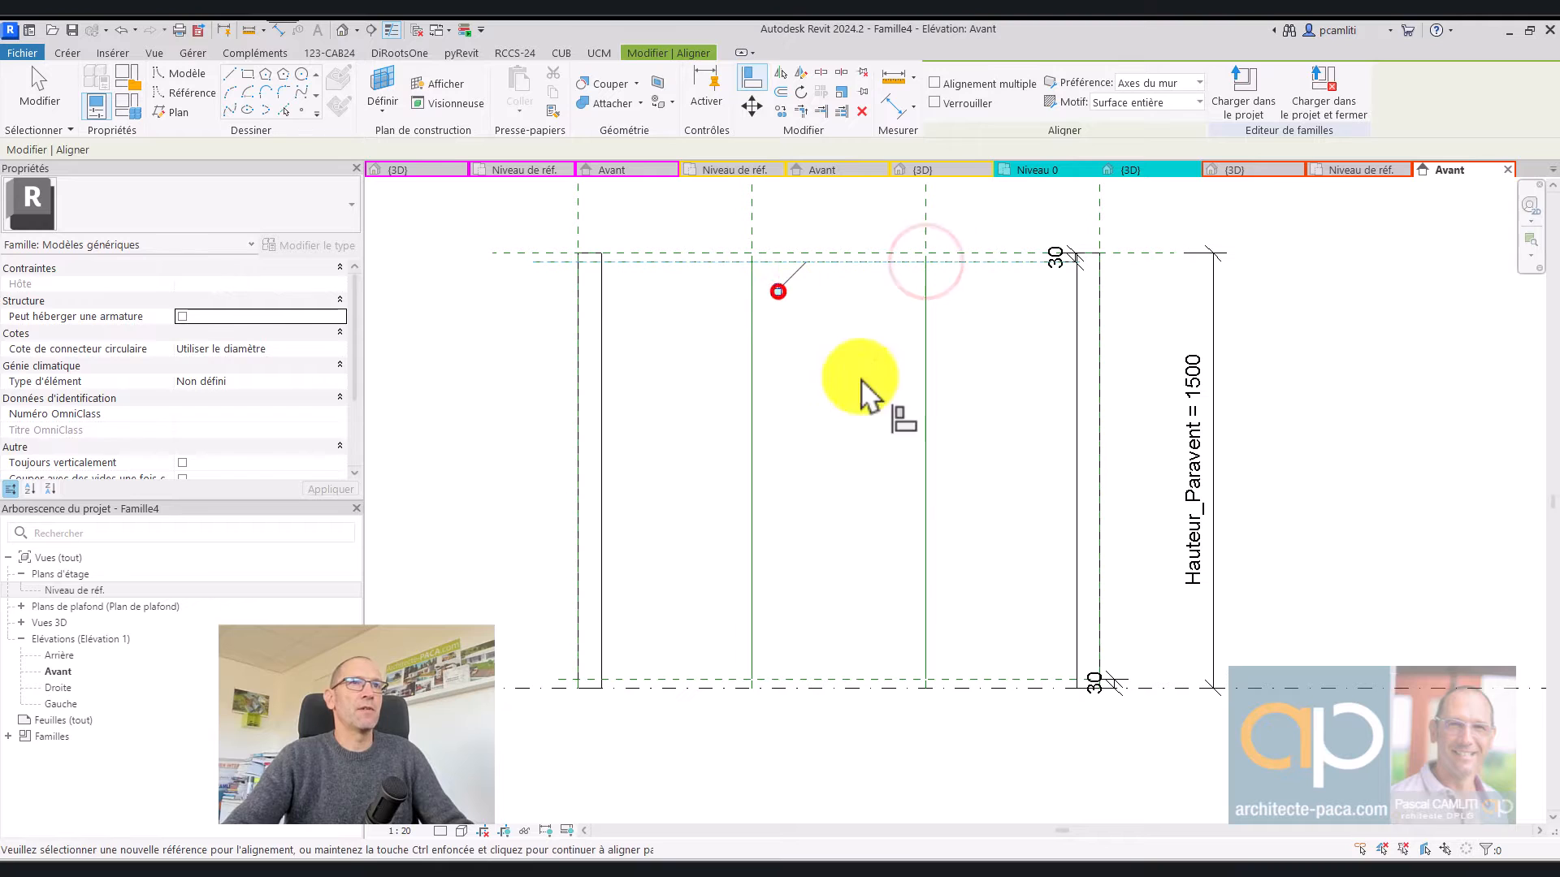
pyautogui.click(928, 679)
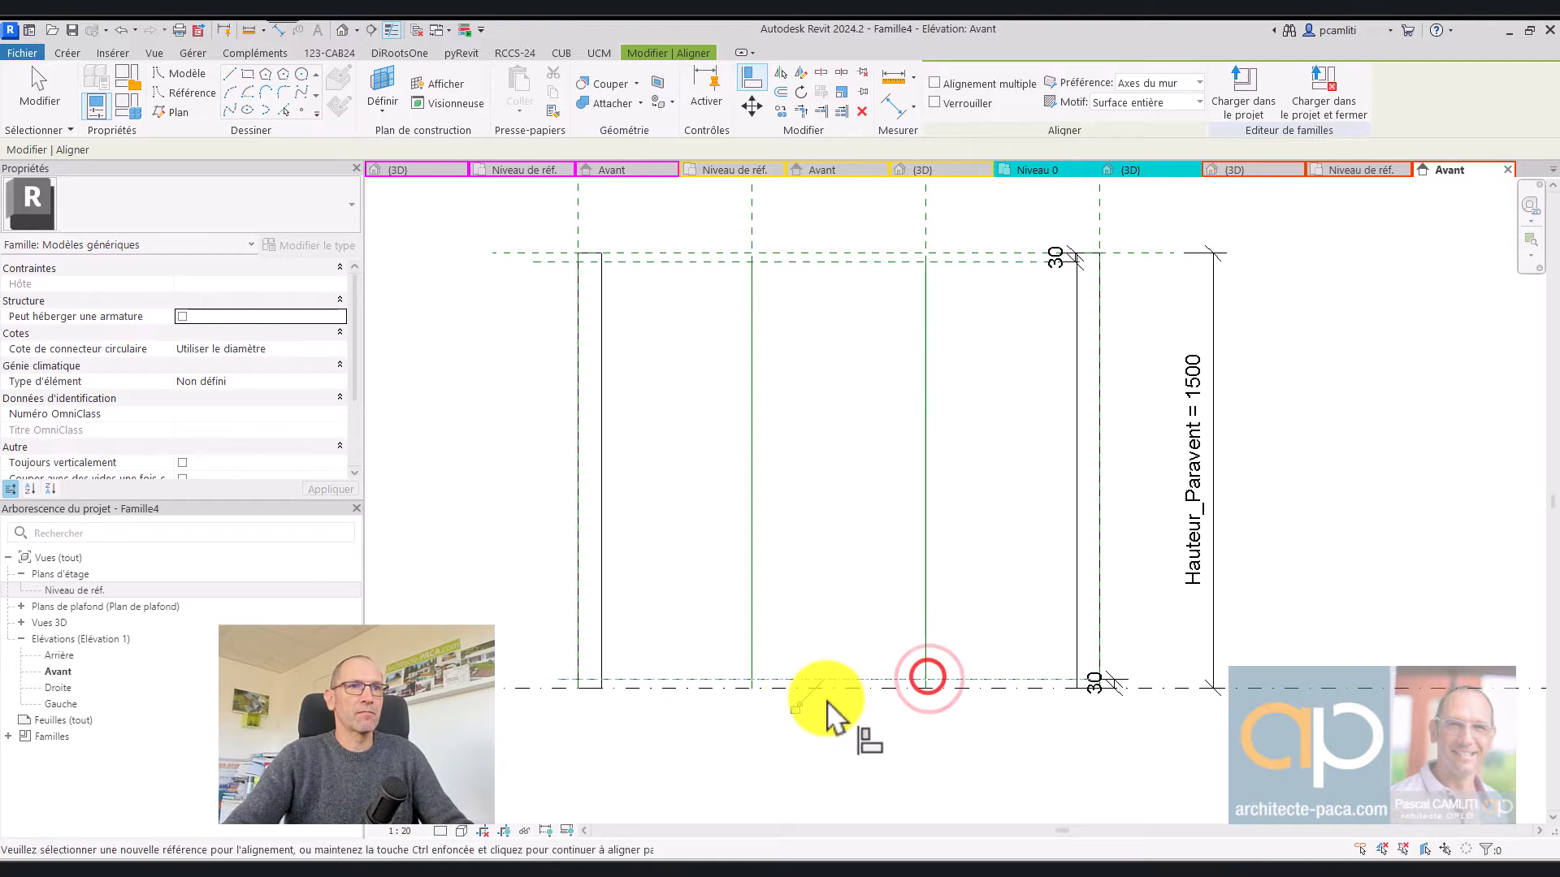
pyautogui.click(792, 712)
pyautogui.press('Escape')
# Set Longueur_Paravent to 1850 in the family types and apply it to test how the screen adapts
pyautogui.scroll(-2, 849, 411)
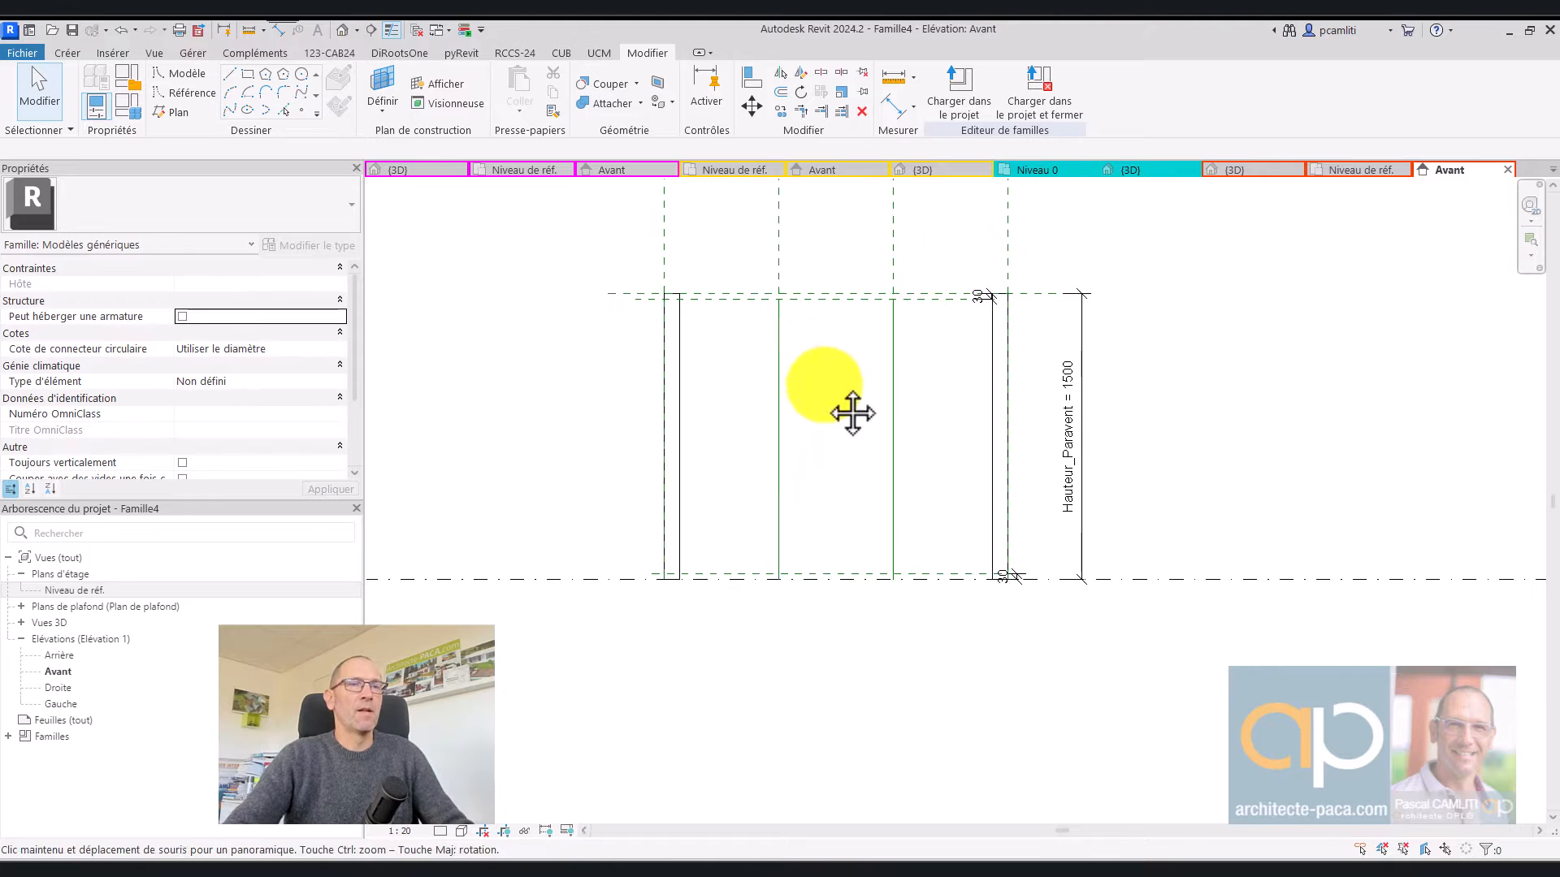
pyautogui.click(130, 111)
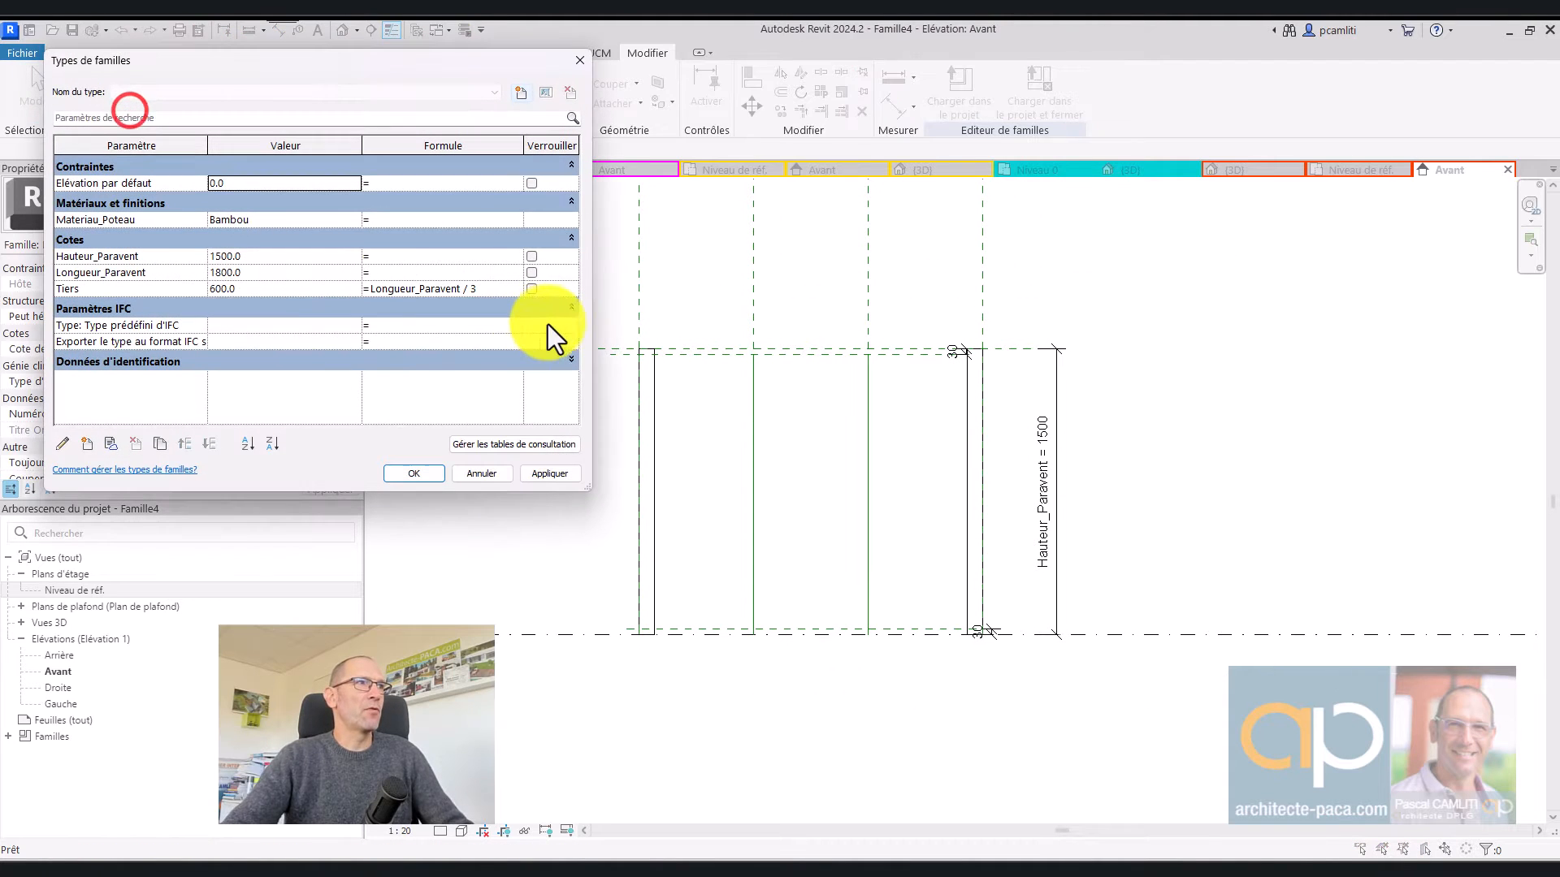
pyautogui.click(270, 276)
pyautogui.doubleClick(270, 274)
pyautogui.write('1')
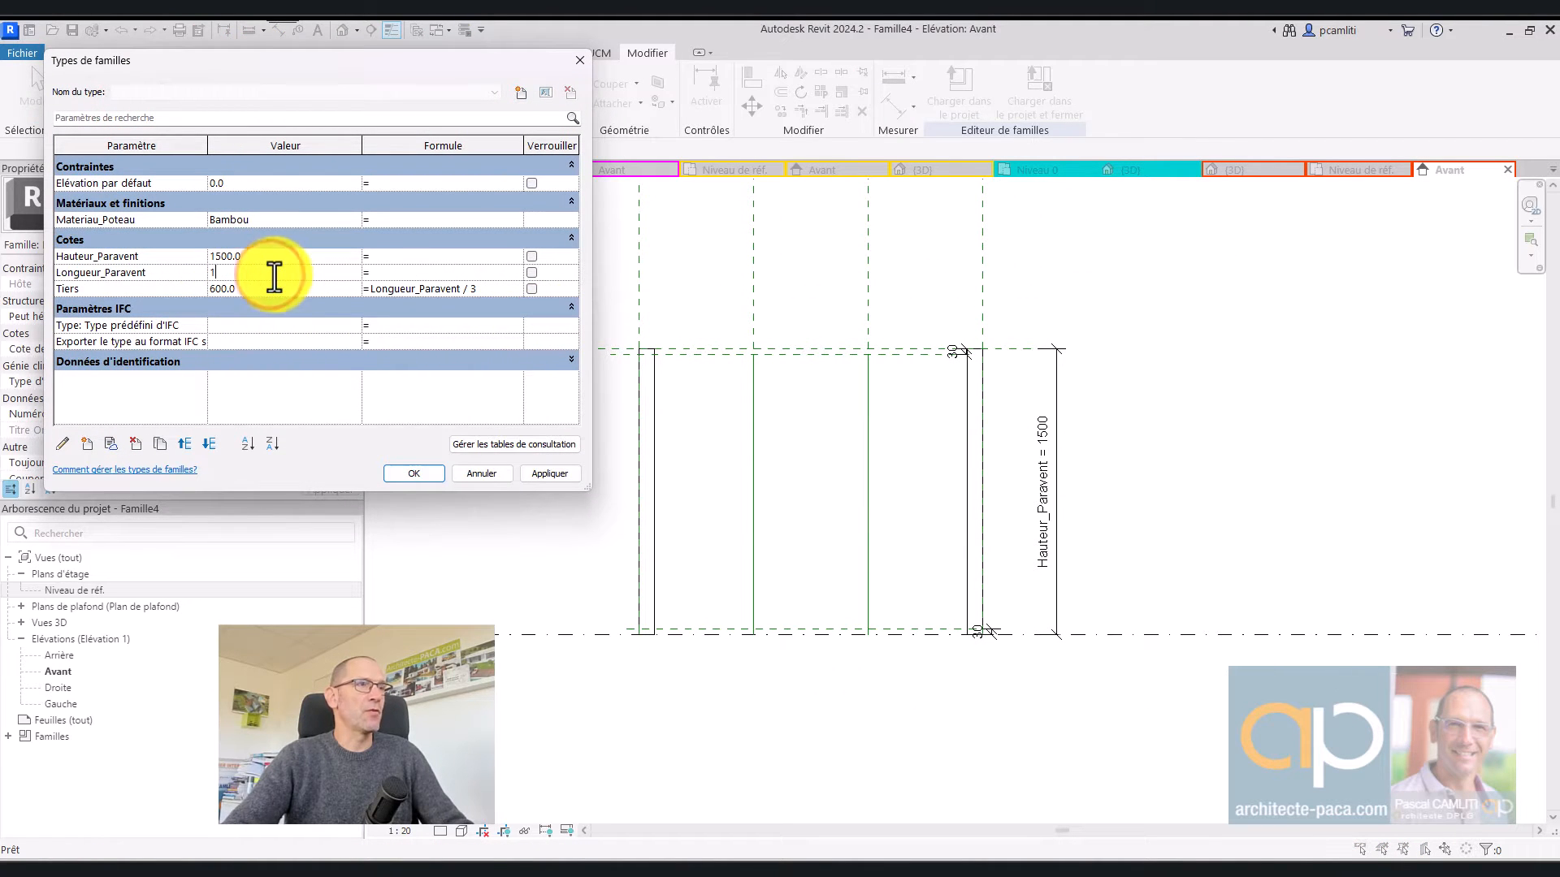
pyautogui.click(549, 476)
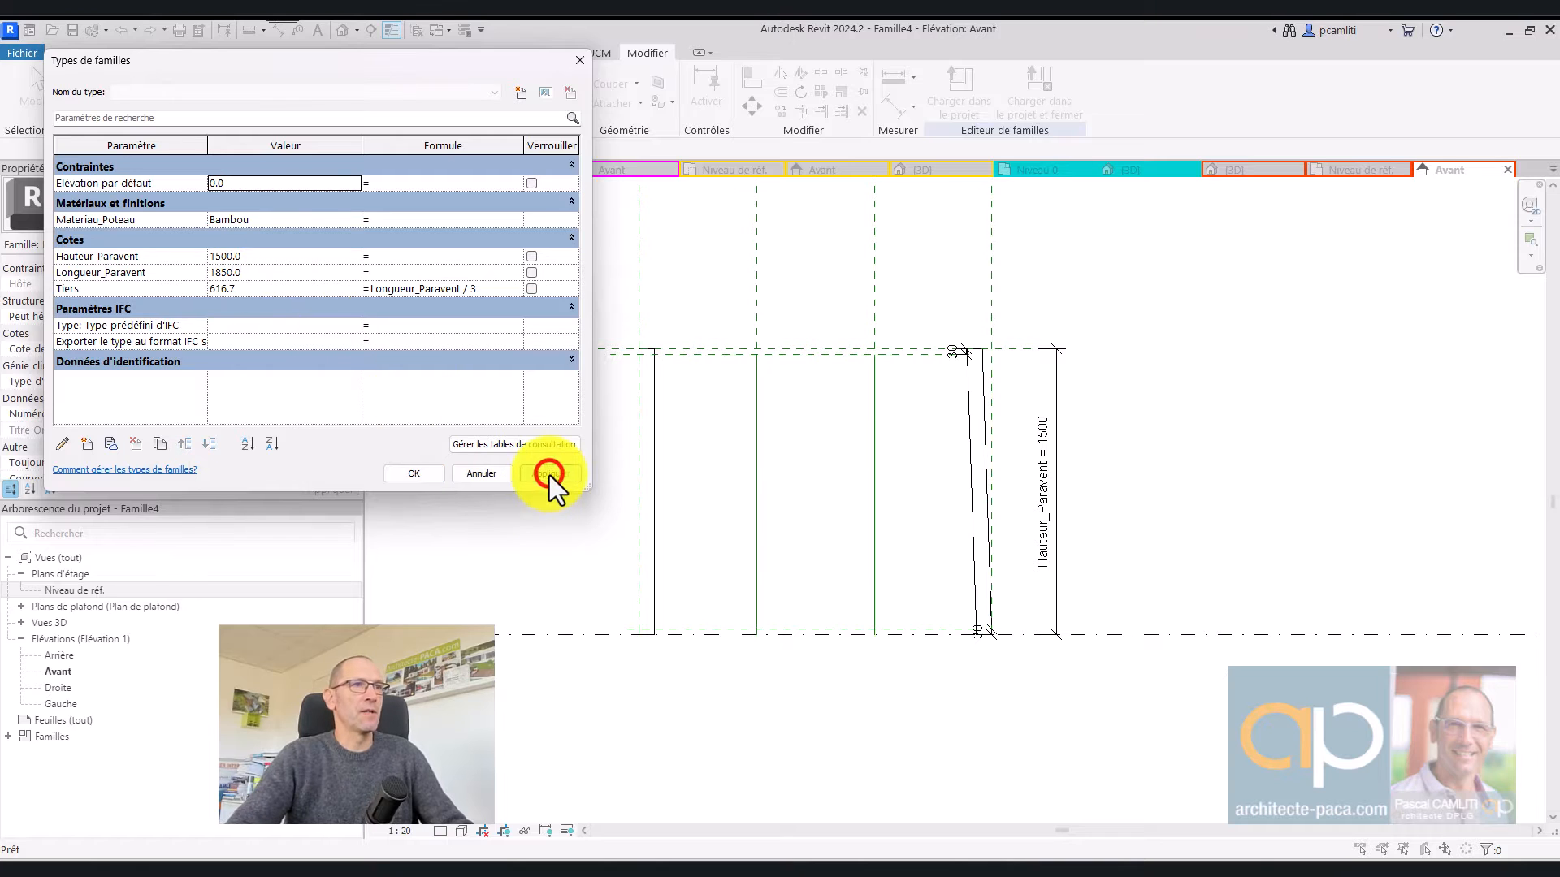
pyautogui.click(419, 474)
# Try to align the upper outer corner of the leaning right post with the right end reference plane
pyautogui.scroll(4, 985, 356)
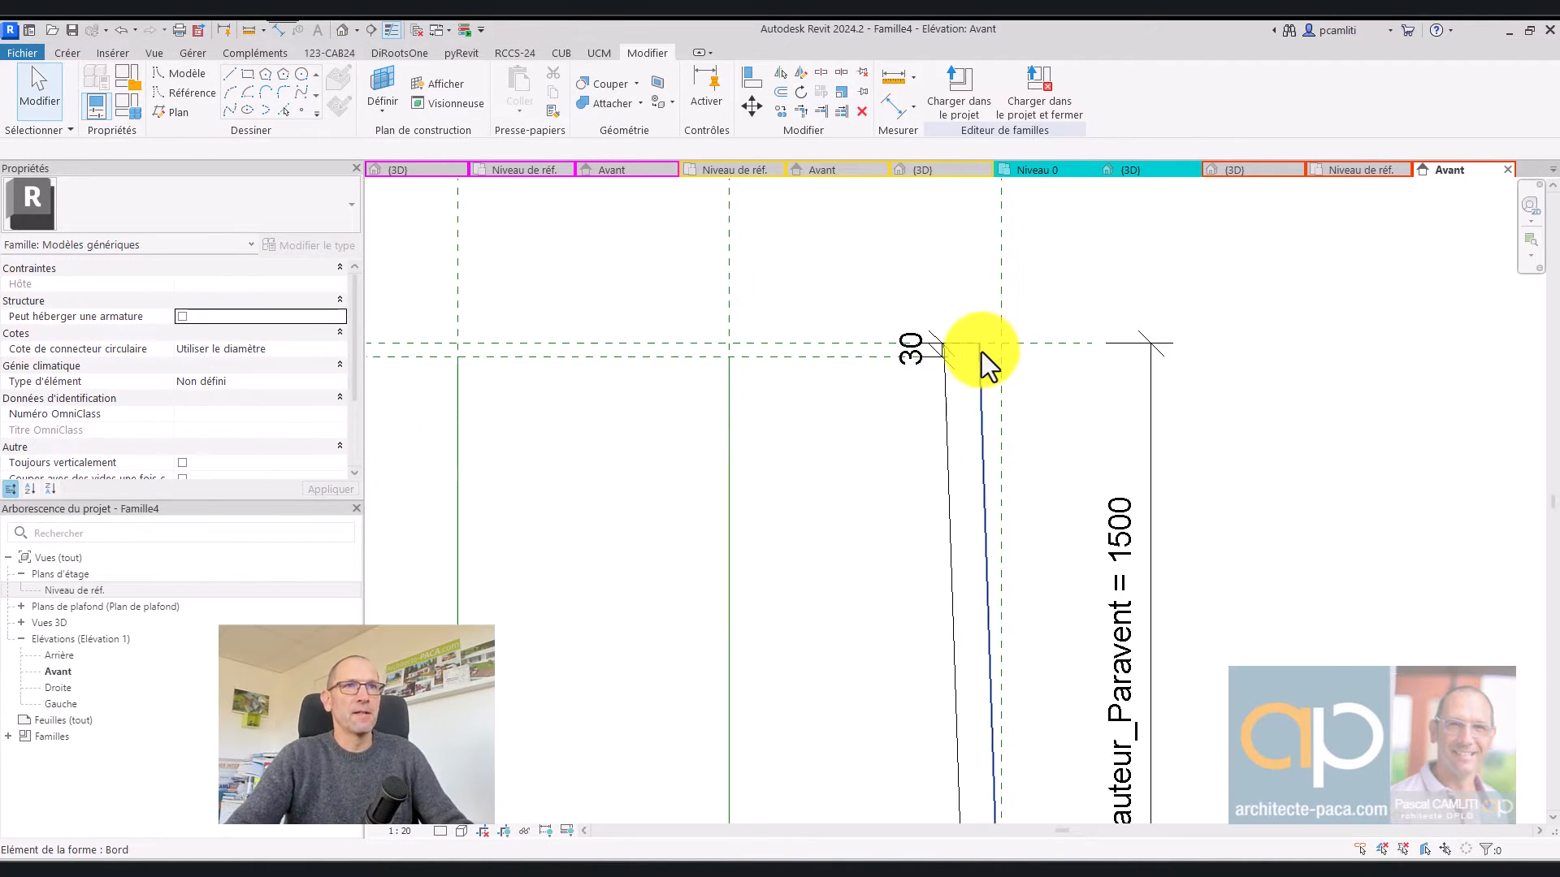
pyautogui.click(750, 79)
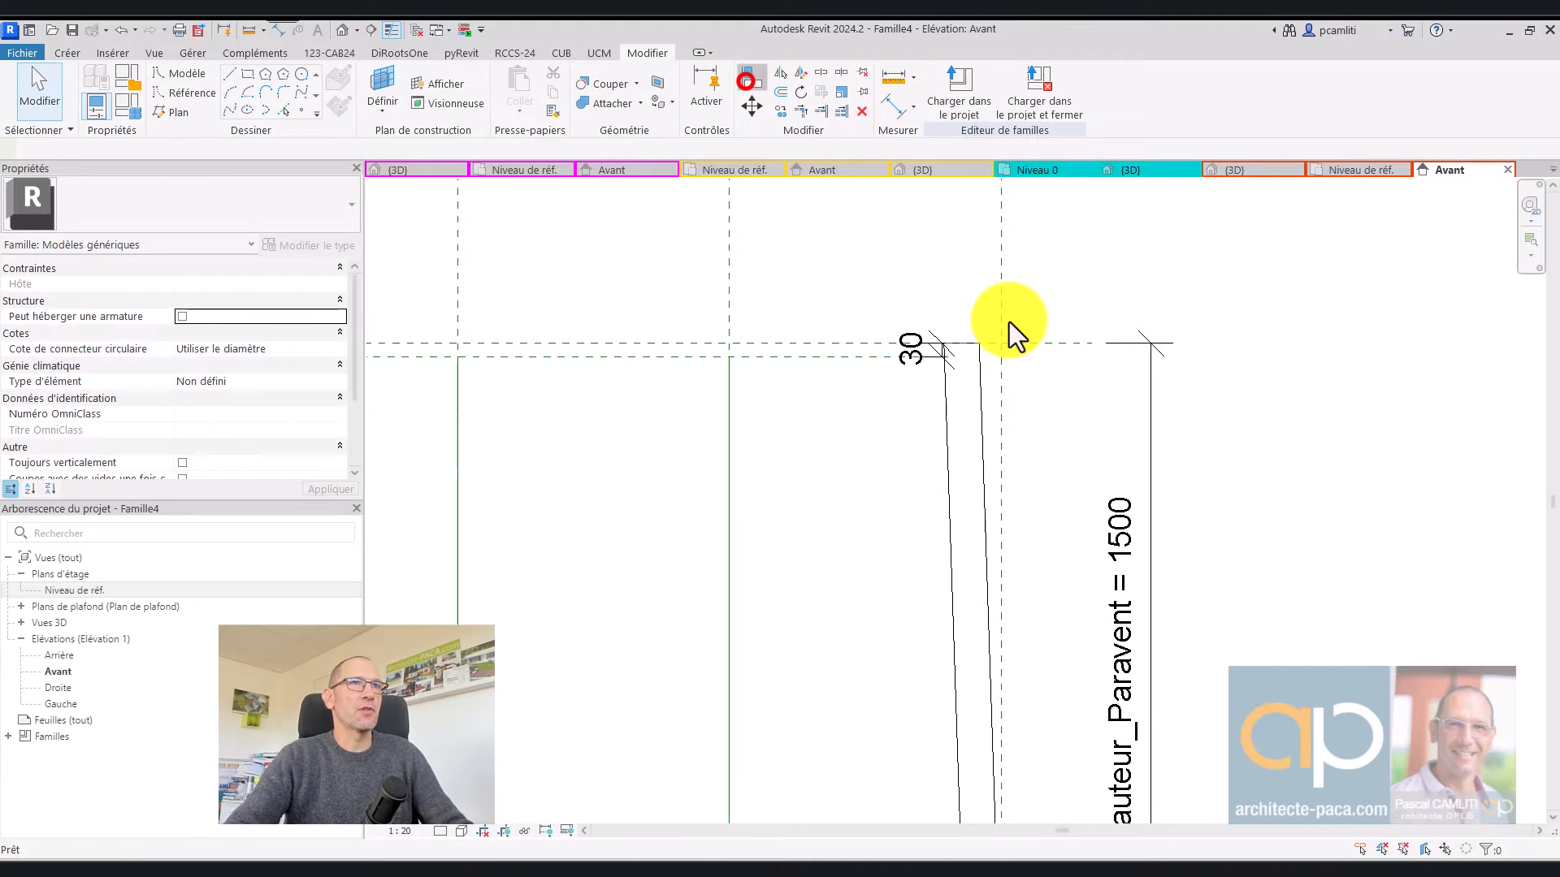
pyautogui.click(1002, 385)
pyautogui.click(977, 355)
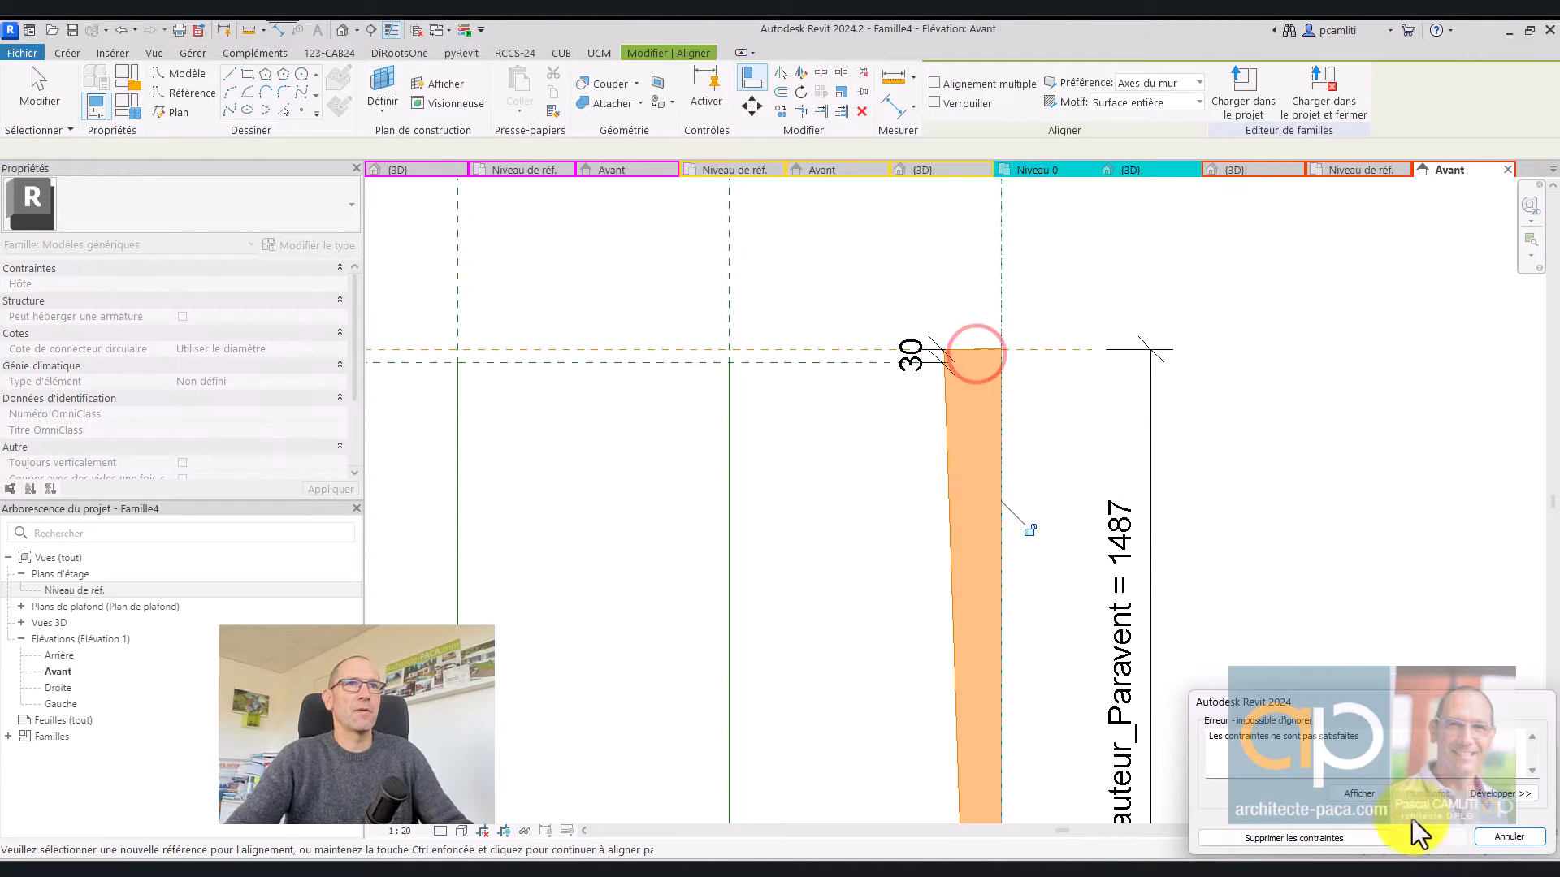
pyautogui.click(1493, 833)
pyautogui.scroll(-3, 1048, 439)
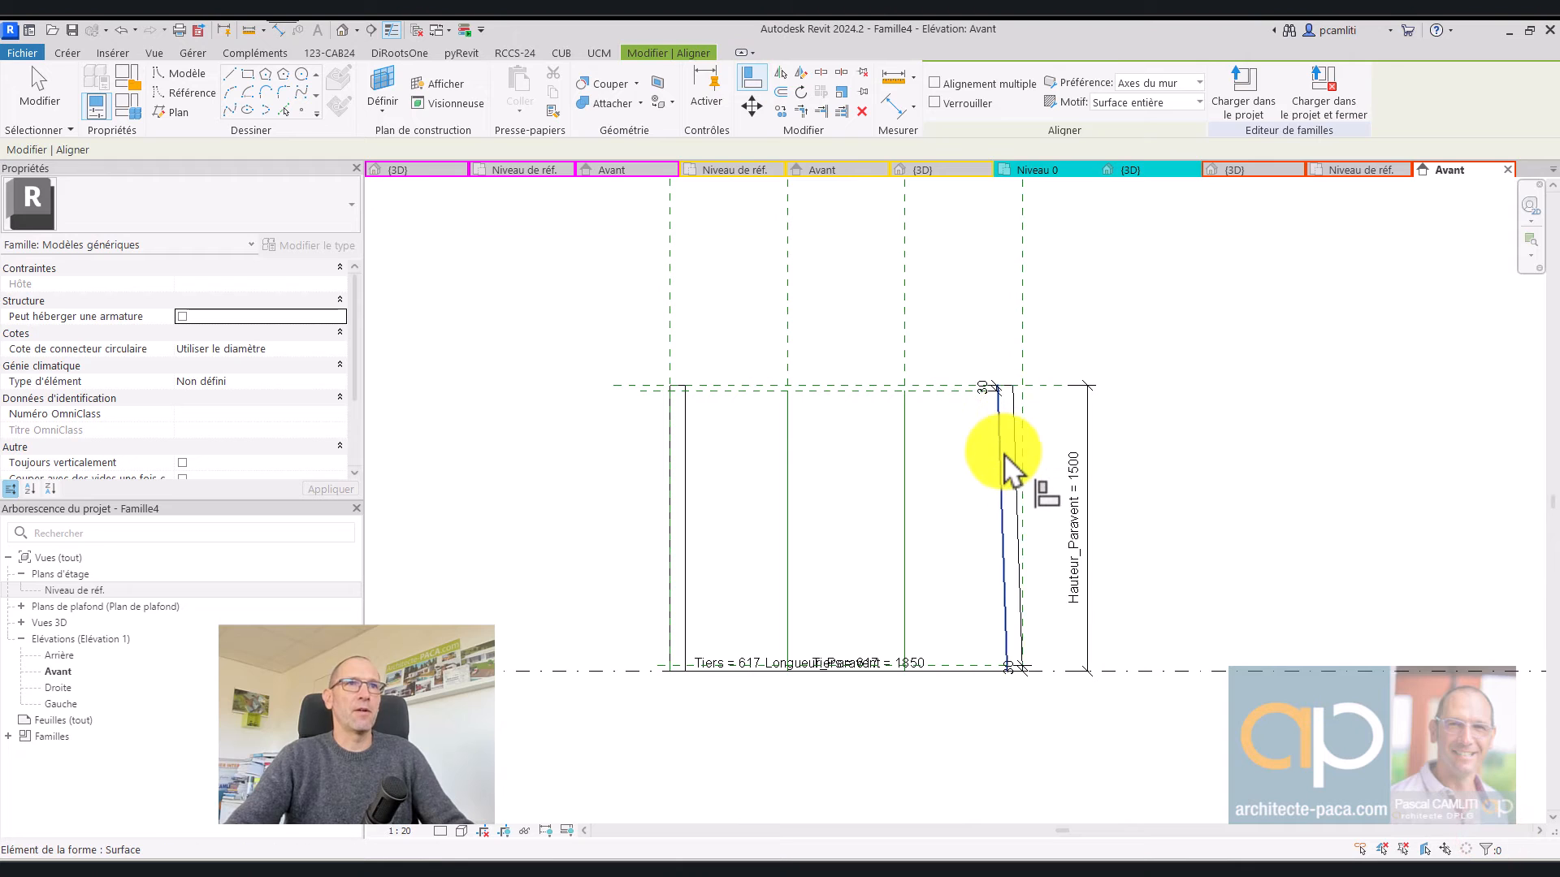
pyautogui.press('Escape')
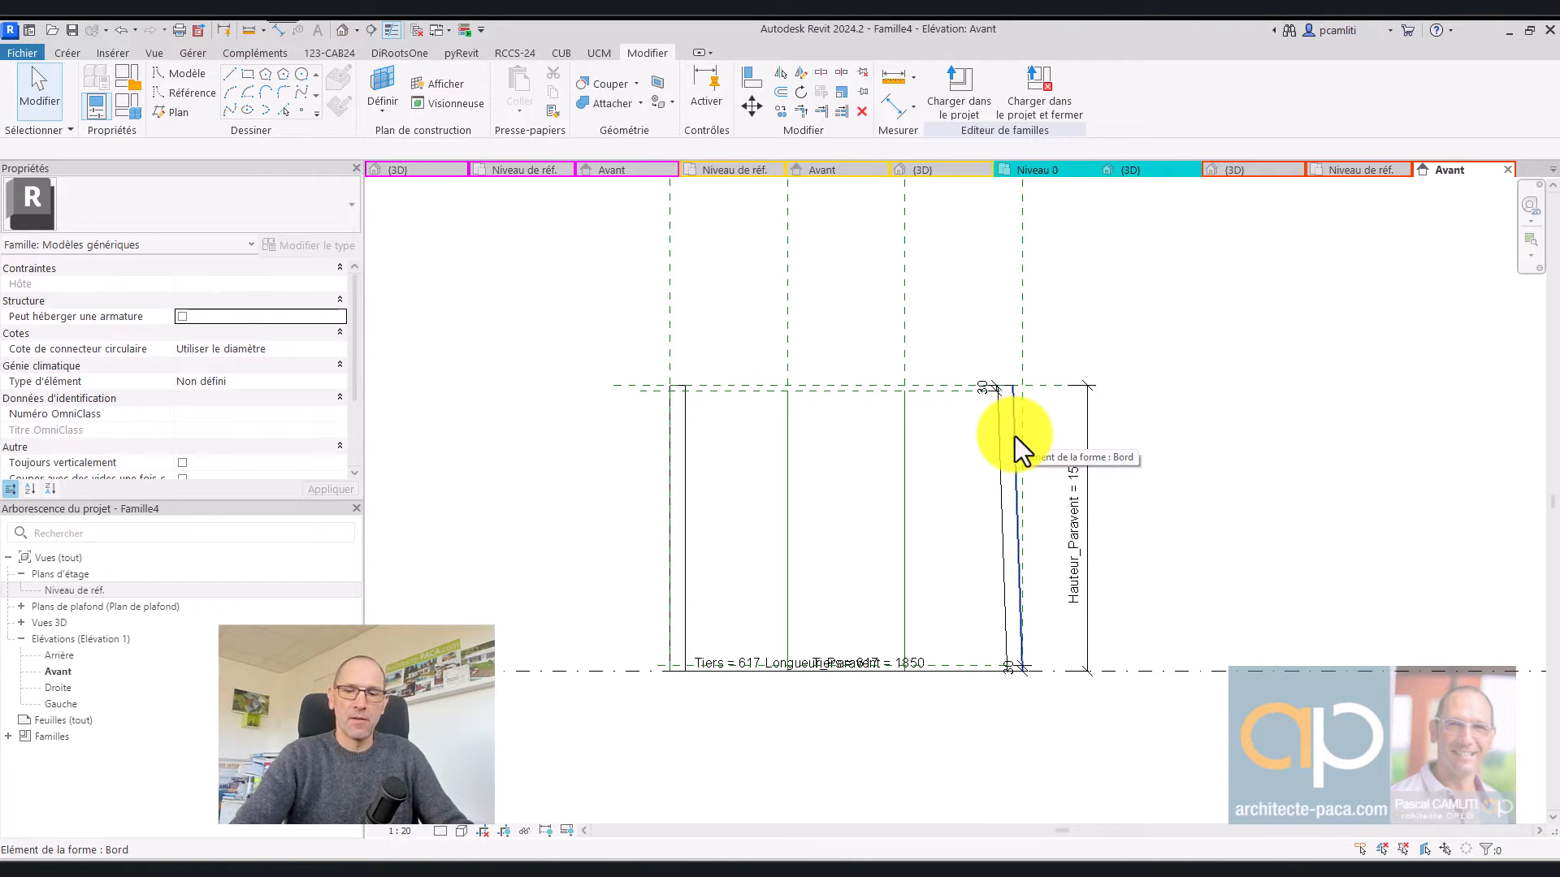
# Try deleting the right post in the 3D view, and undo both the deletion and the last Longueur_Paravent change
pyautogui.hotkey('ctrl', 'Tab')
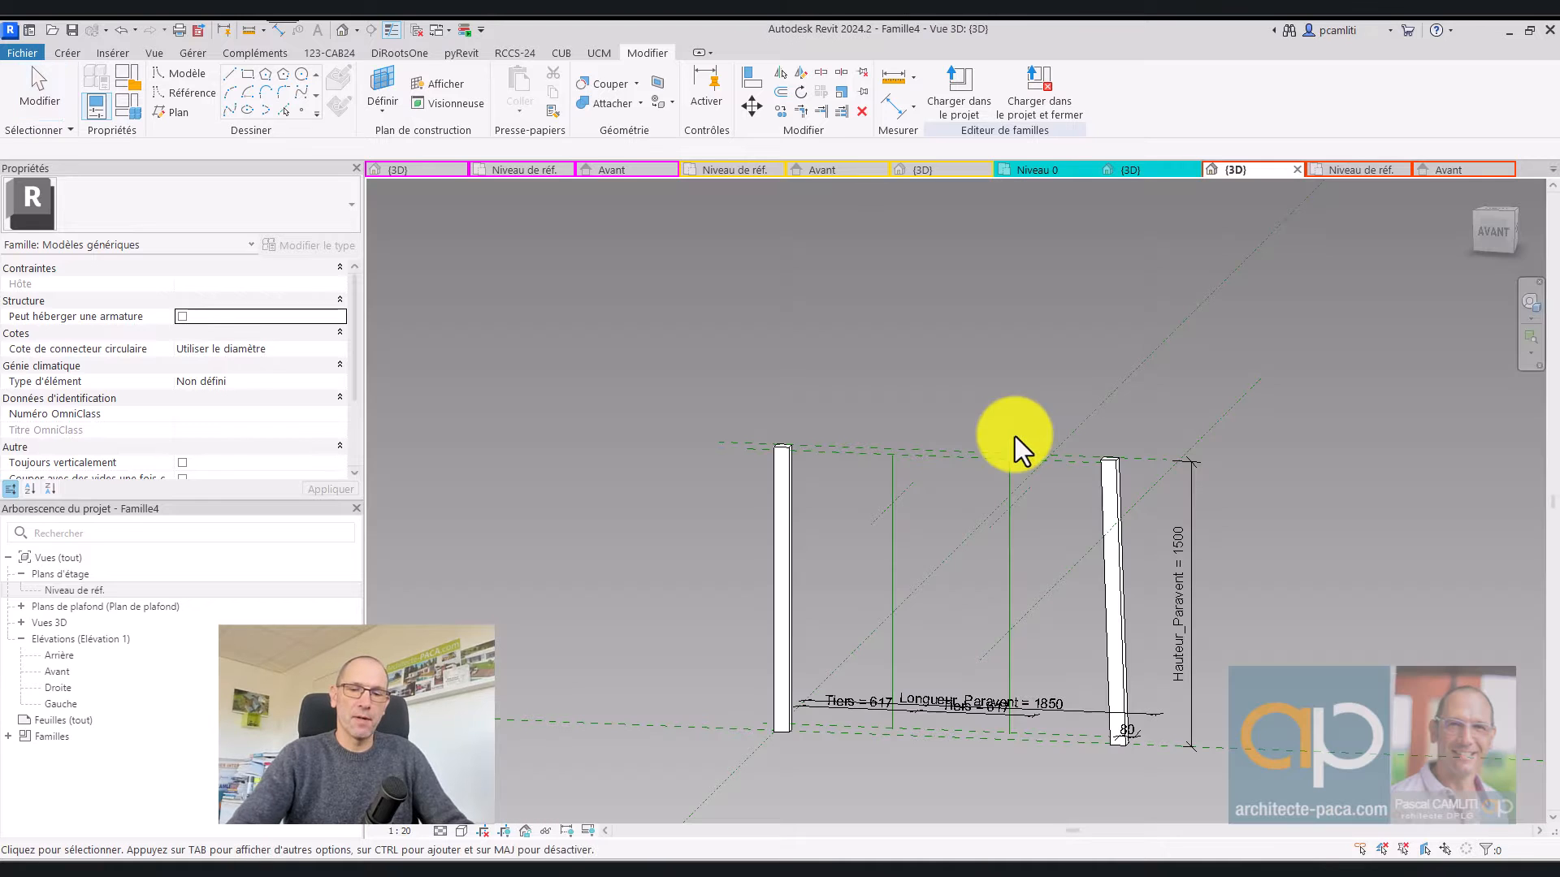
pyautogui.keyDown('shift'); pyautogui.moveTo(1121, 474); pyautogui.dragTo(1096, 418, button='middle'); pyautogui.keyUp('shift')
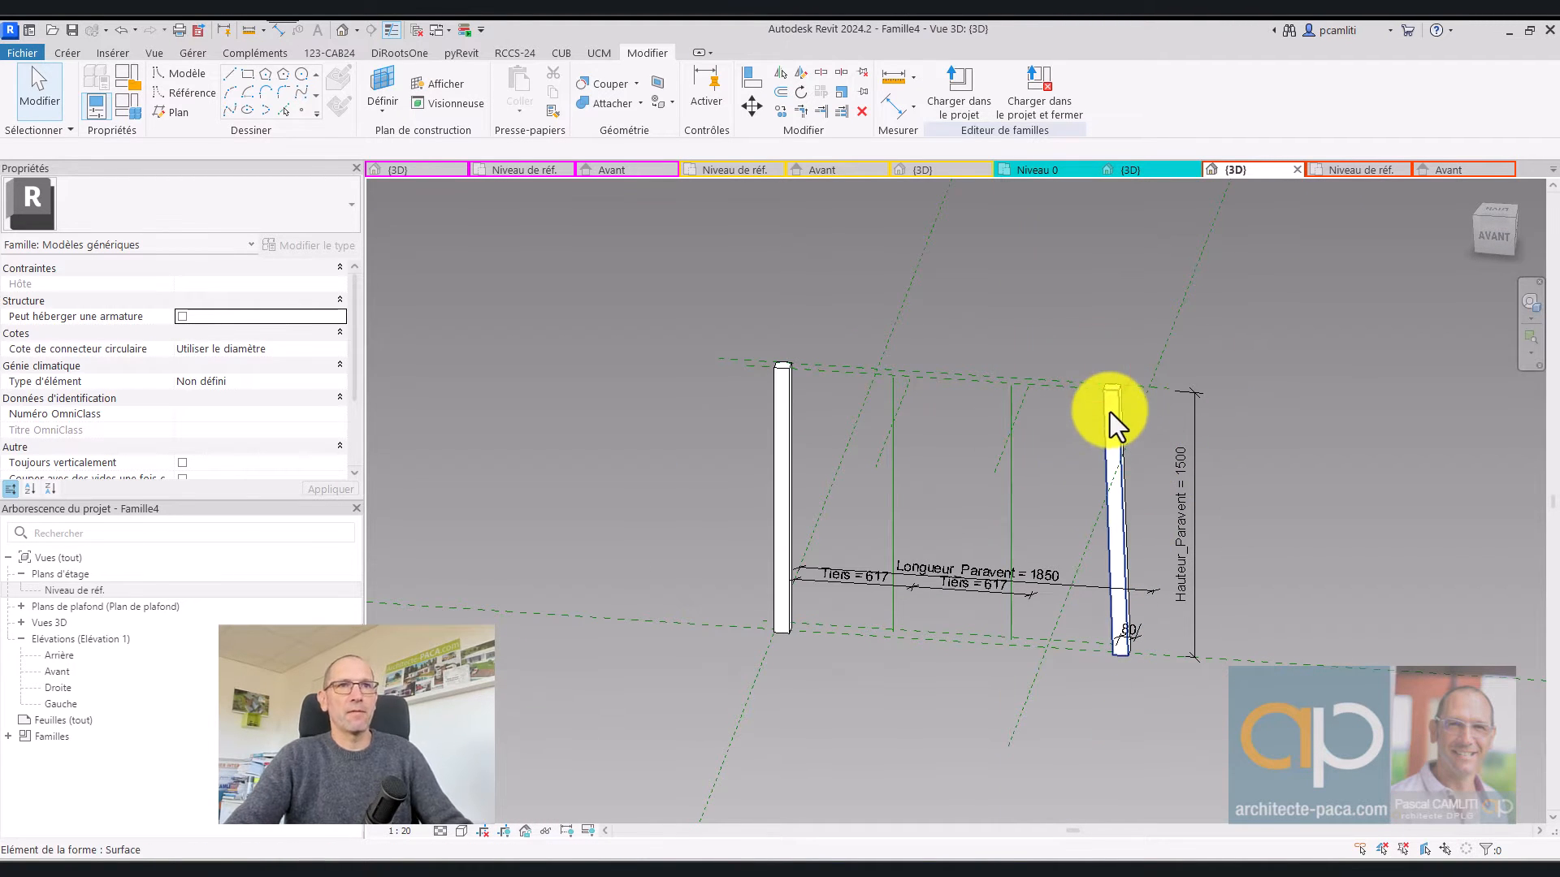
pyautogui.click(1111, 412)
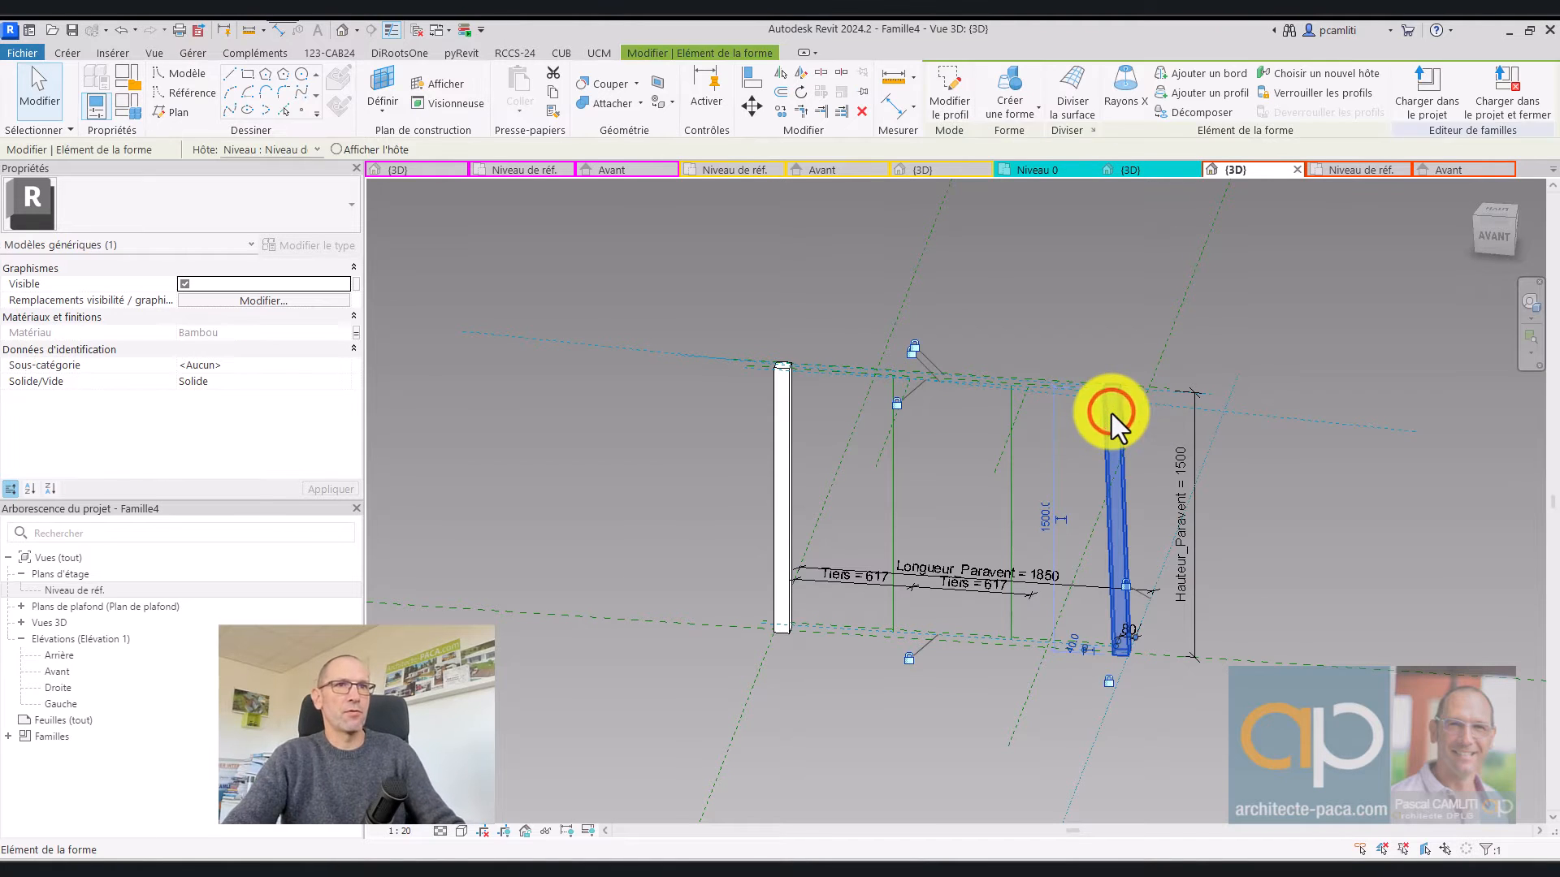
pyautogui.press('Delete')
pyautogui.hotkey('ctrl', 'z')
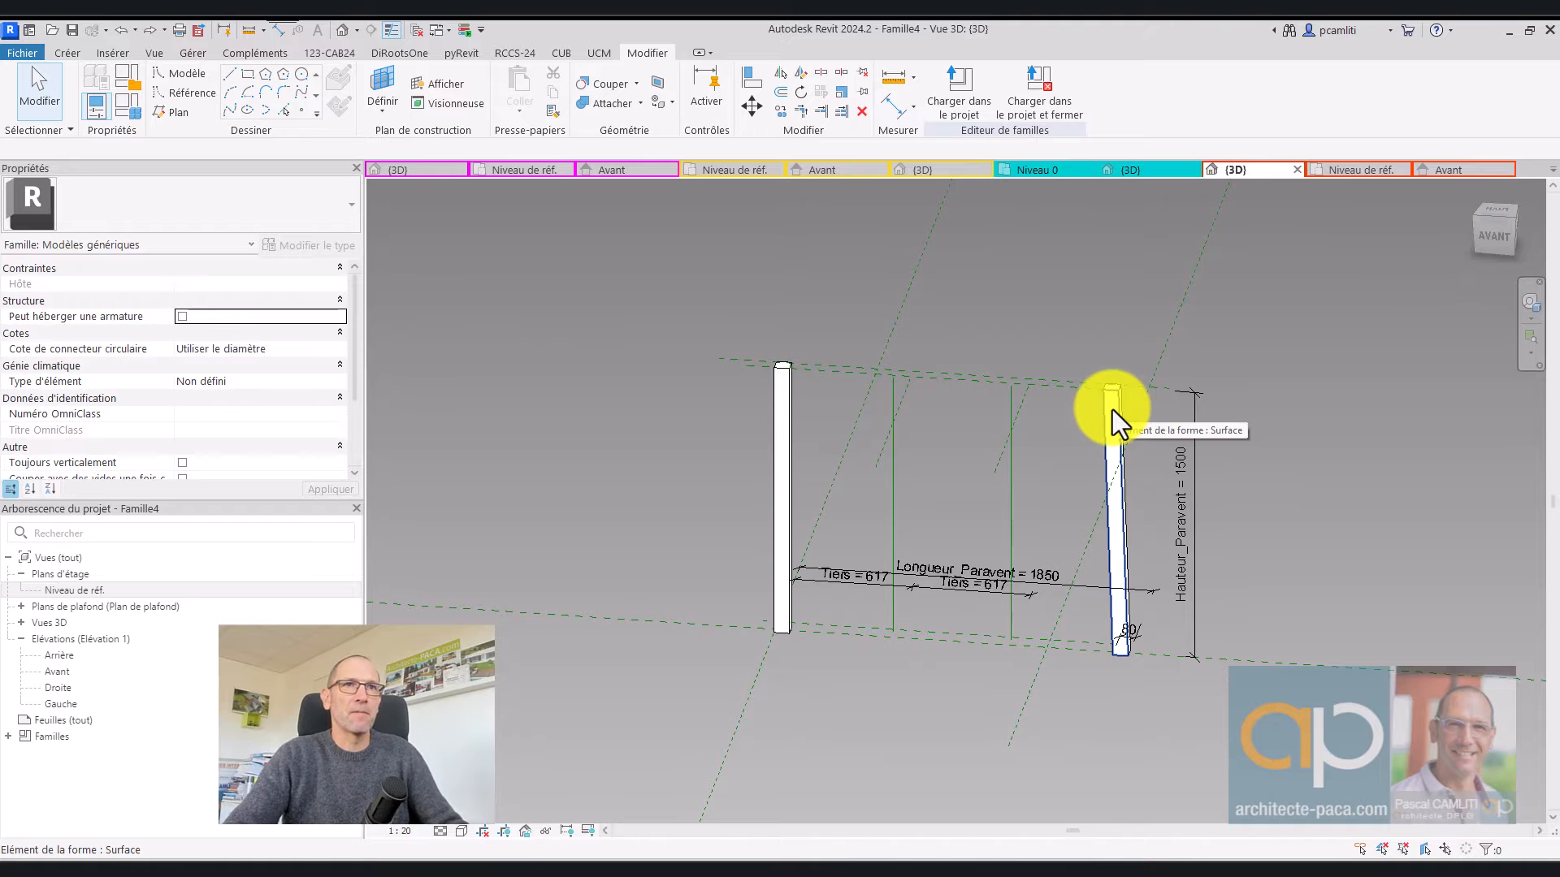
pyautogui.press('Tab')
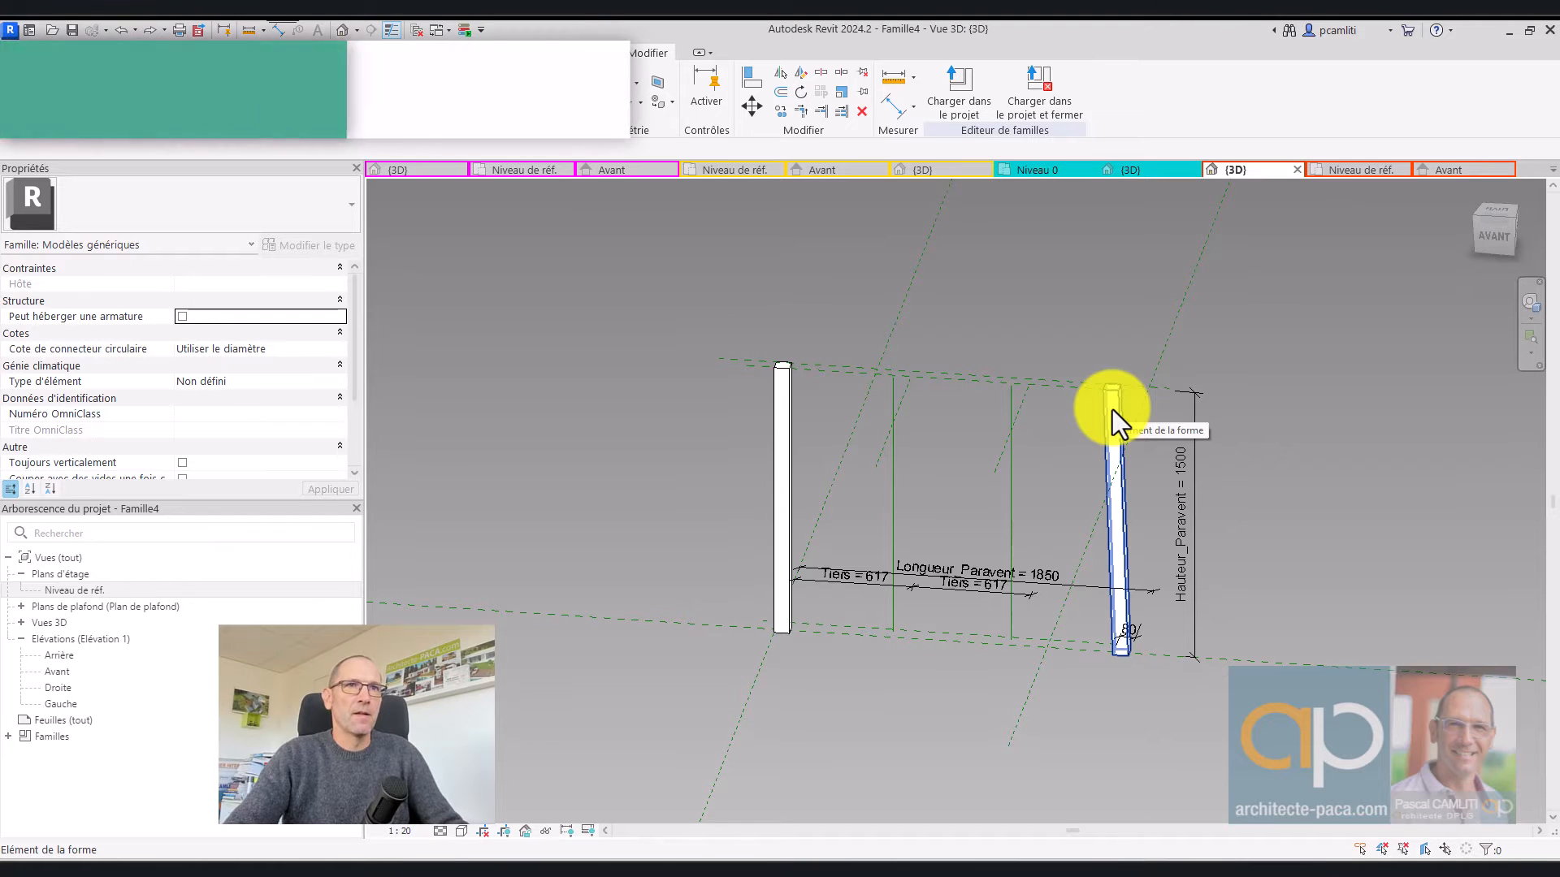
pyautogui.hotkey('ctrl', 'z')
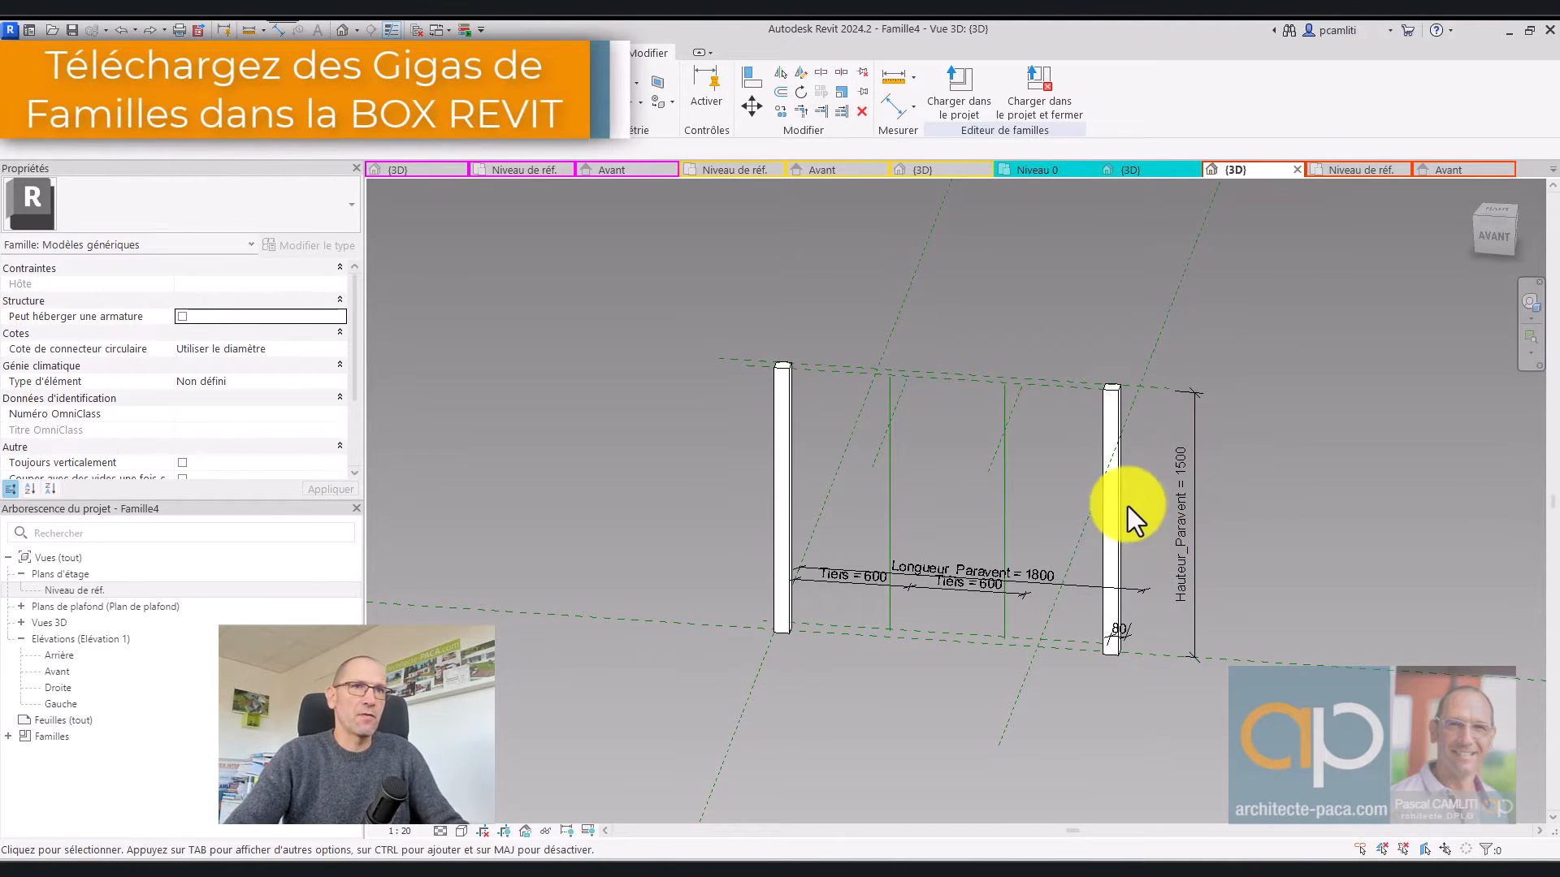
# Align the right post's upper outer corner with the right end reference plane in the Avant elevation and lock it
pyautogui.scroll(3, 1124, 393)
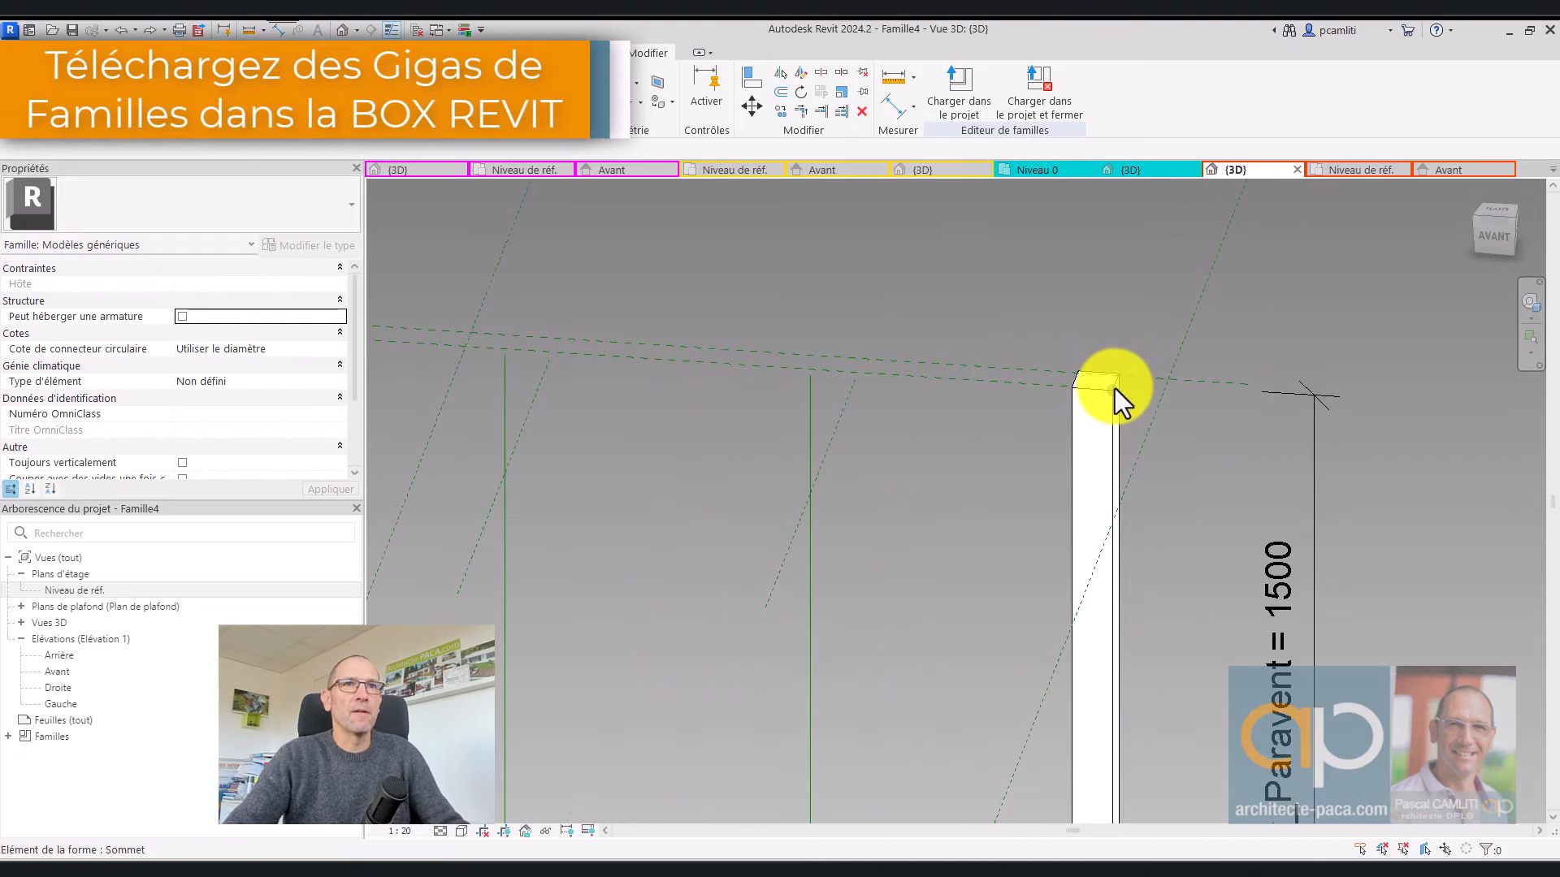
pyautogui.click(1467, 172)
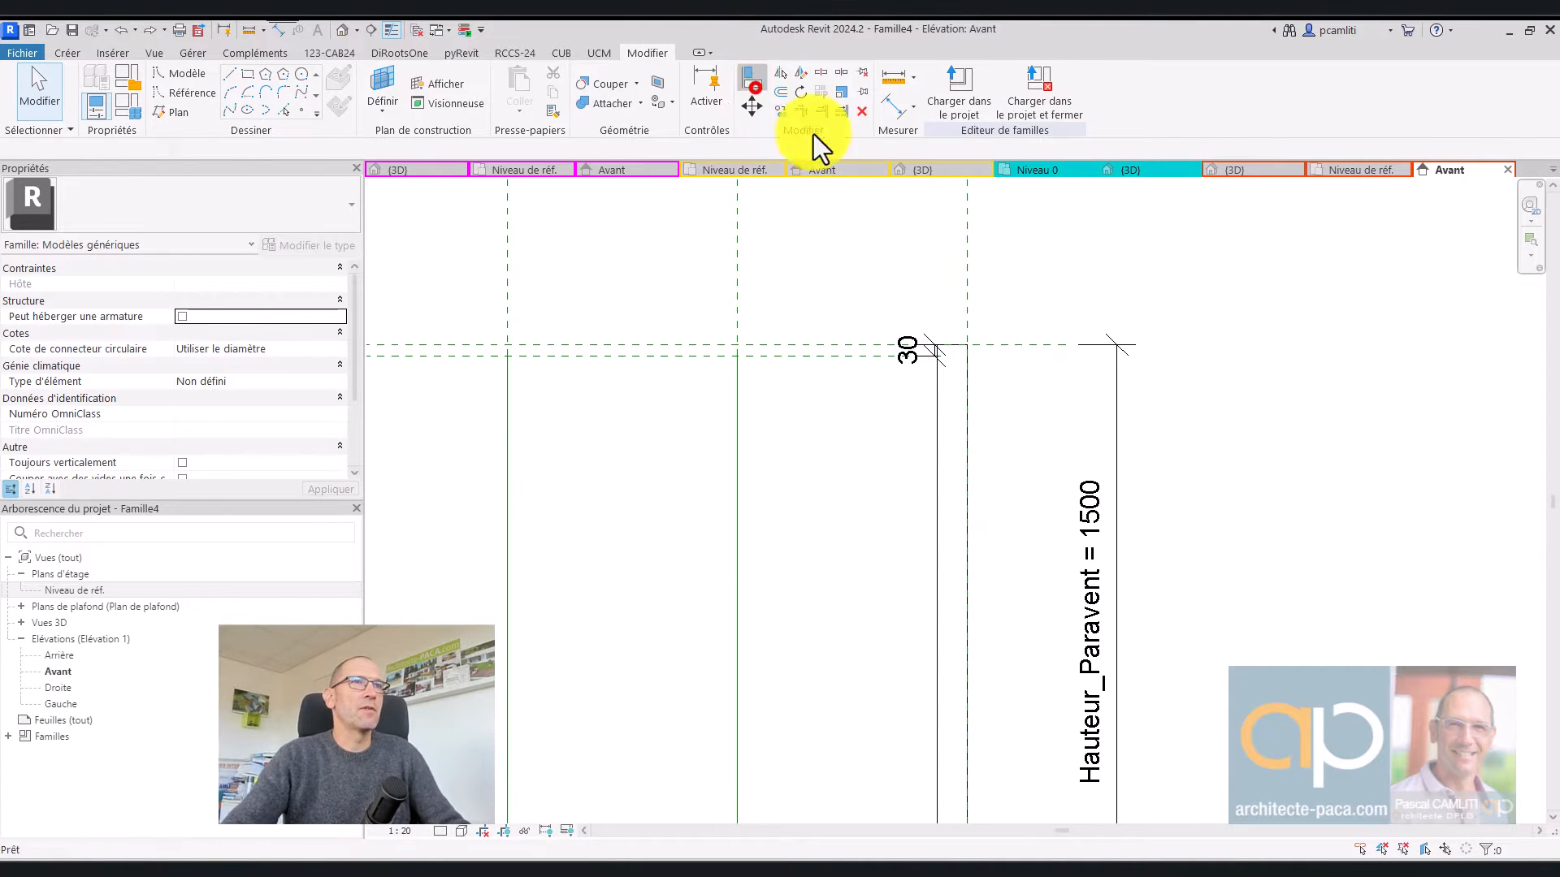
pyautogui.click(753, 77)
pyautogui.click(968, 285)
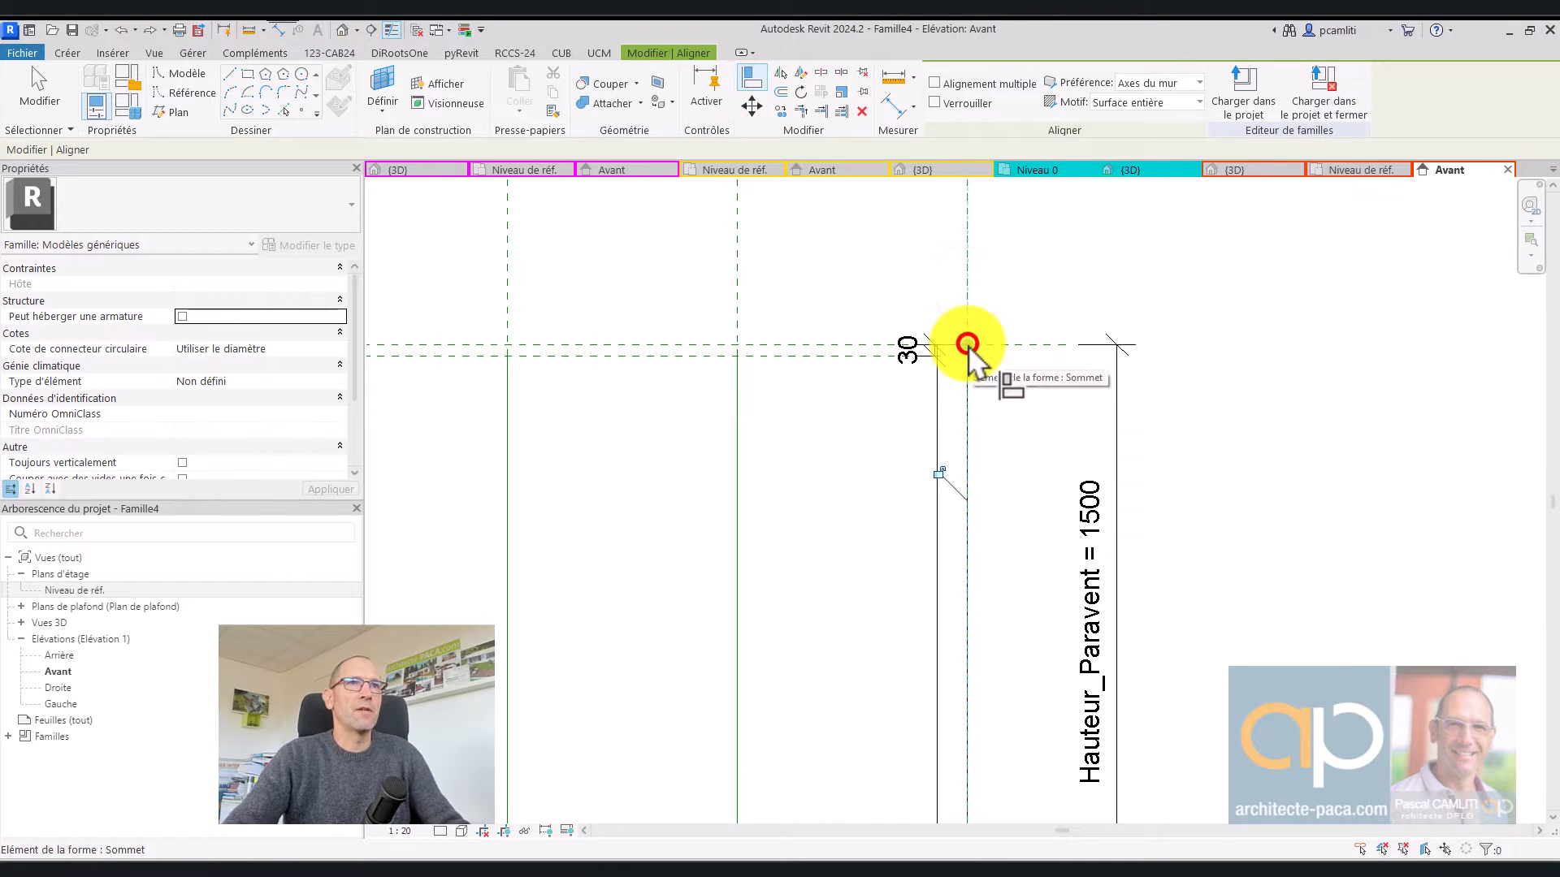
pyautogui.click(938, 473)
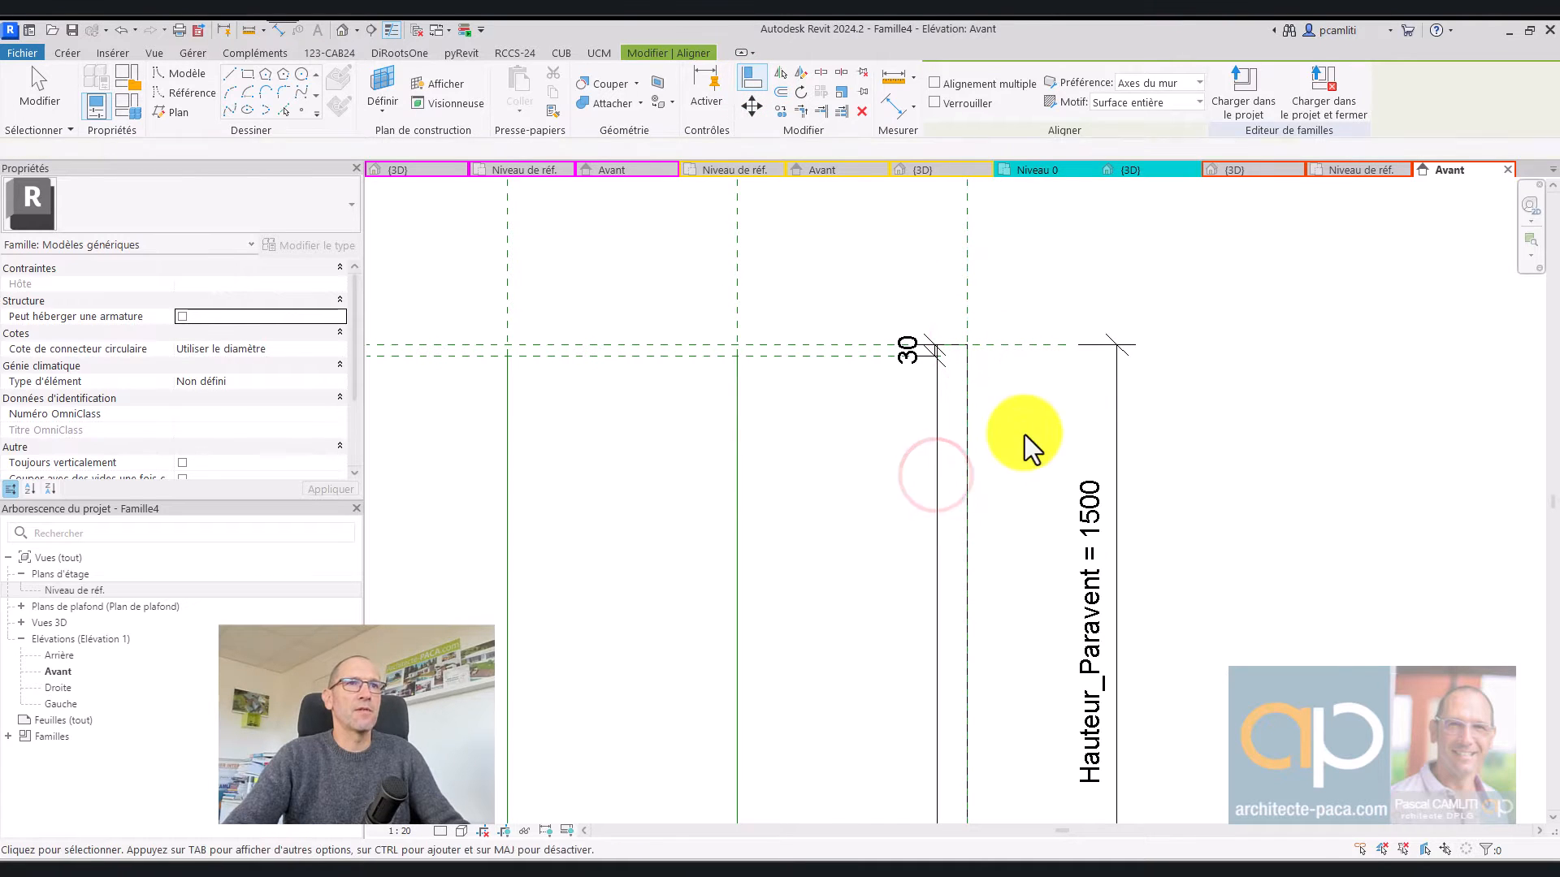
pyautogui.press('Escape')
# Enter a new Longueur_Paravent value in the family types to test the locked post
pyautogui.click(130, 108)
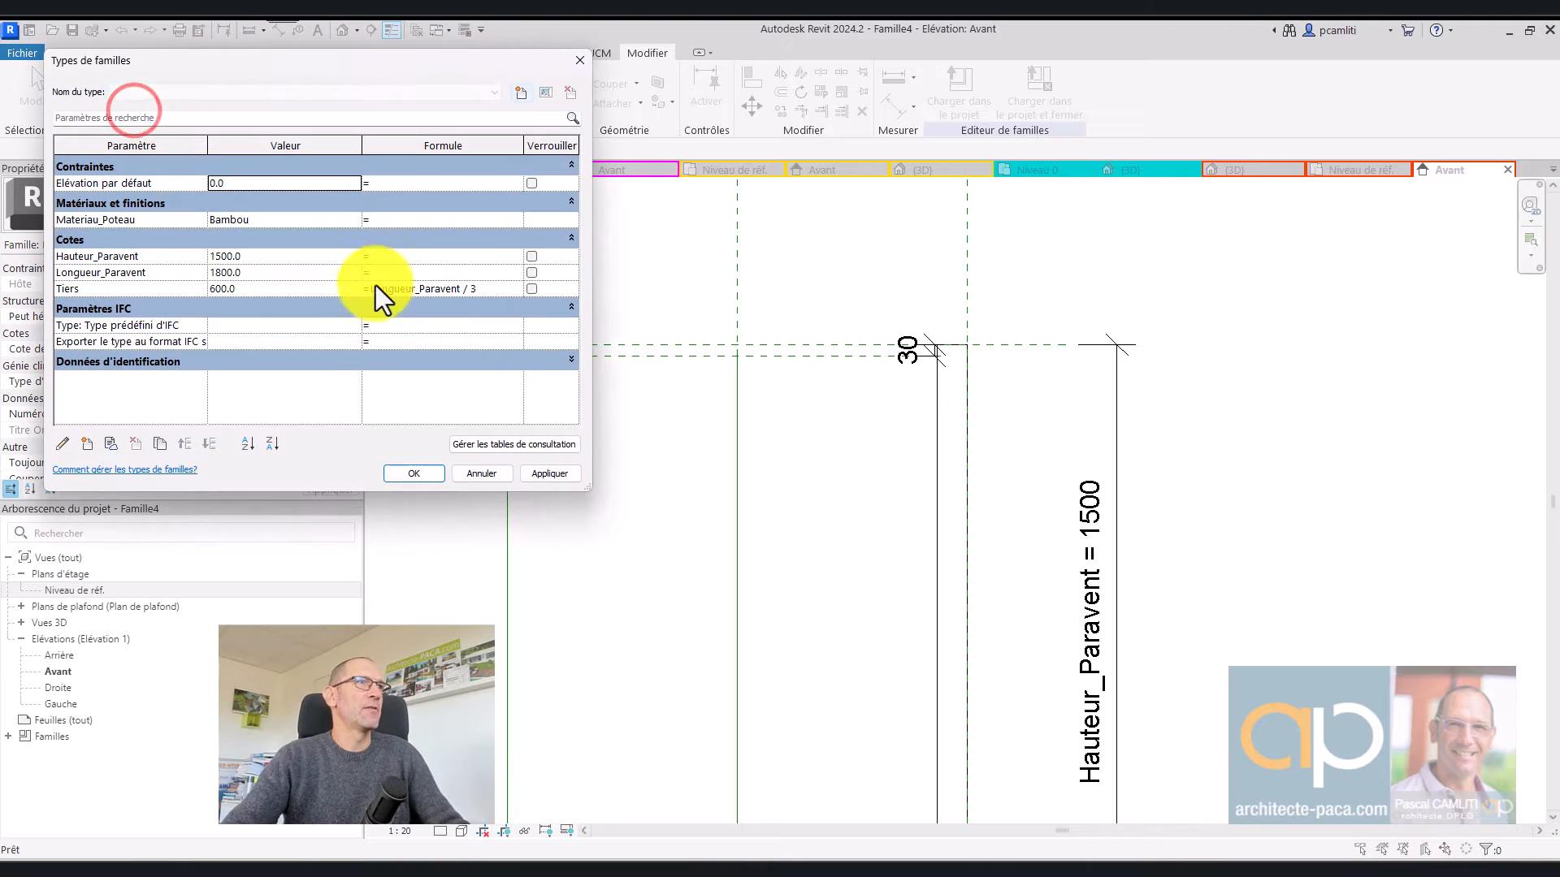
pyautogui.click(286, 274)
pyautogui.write('1')
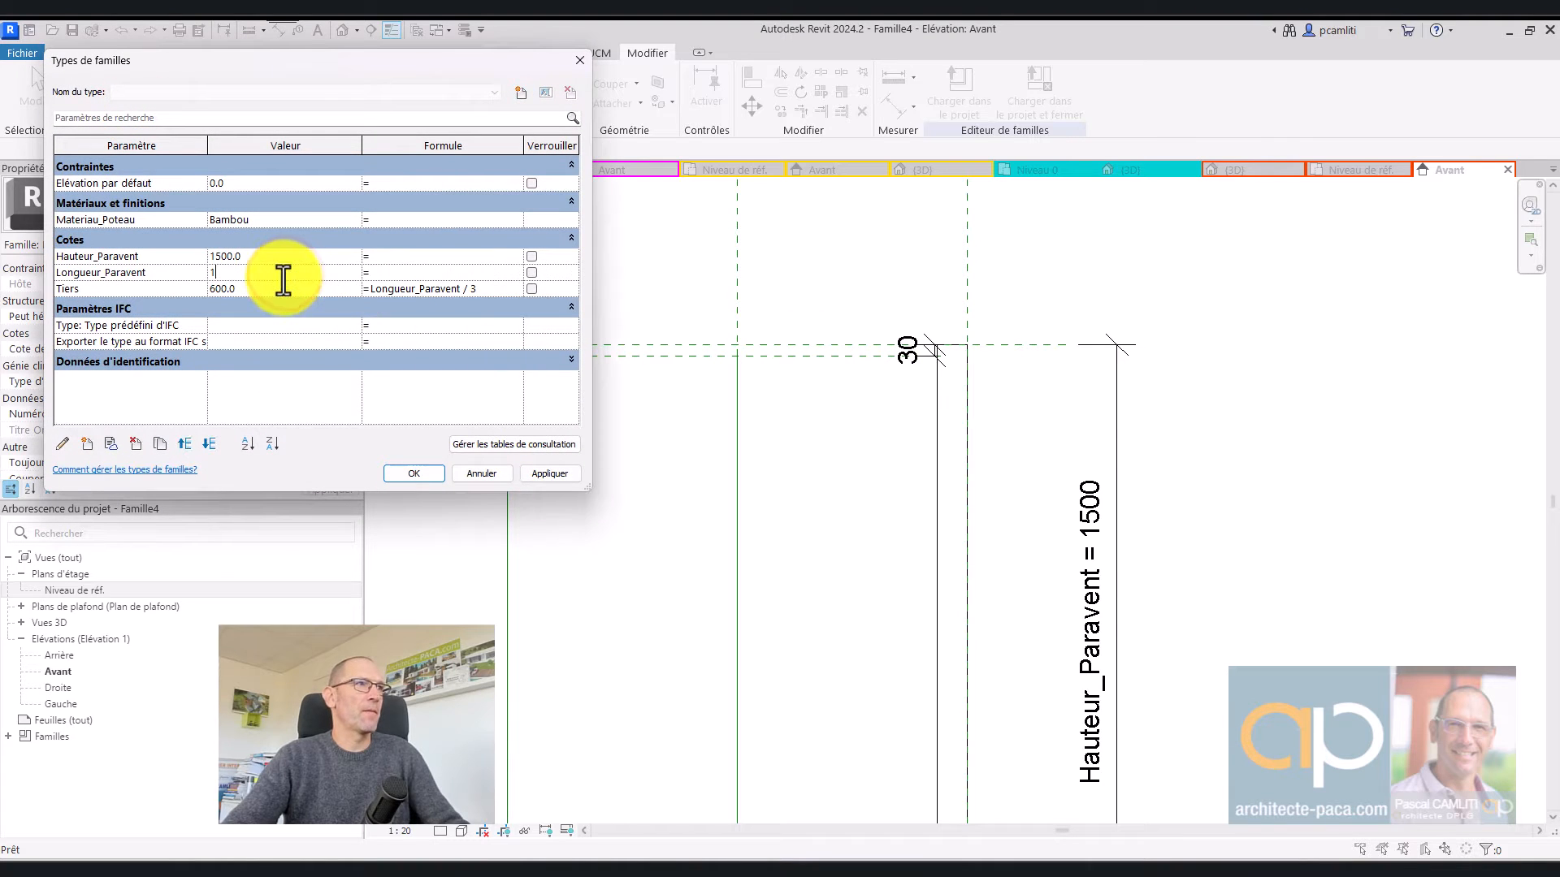
# Try Longueur_Paravent at 1850 in the family types and discard the change
pyautogui.click(550, 473)
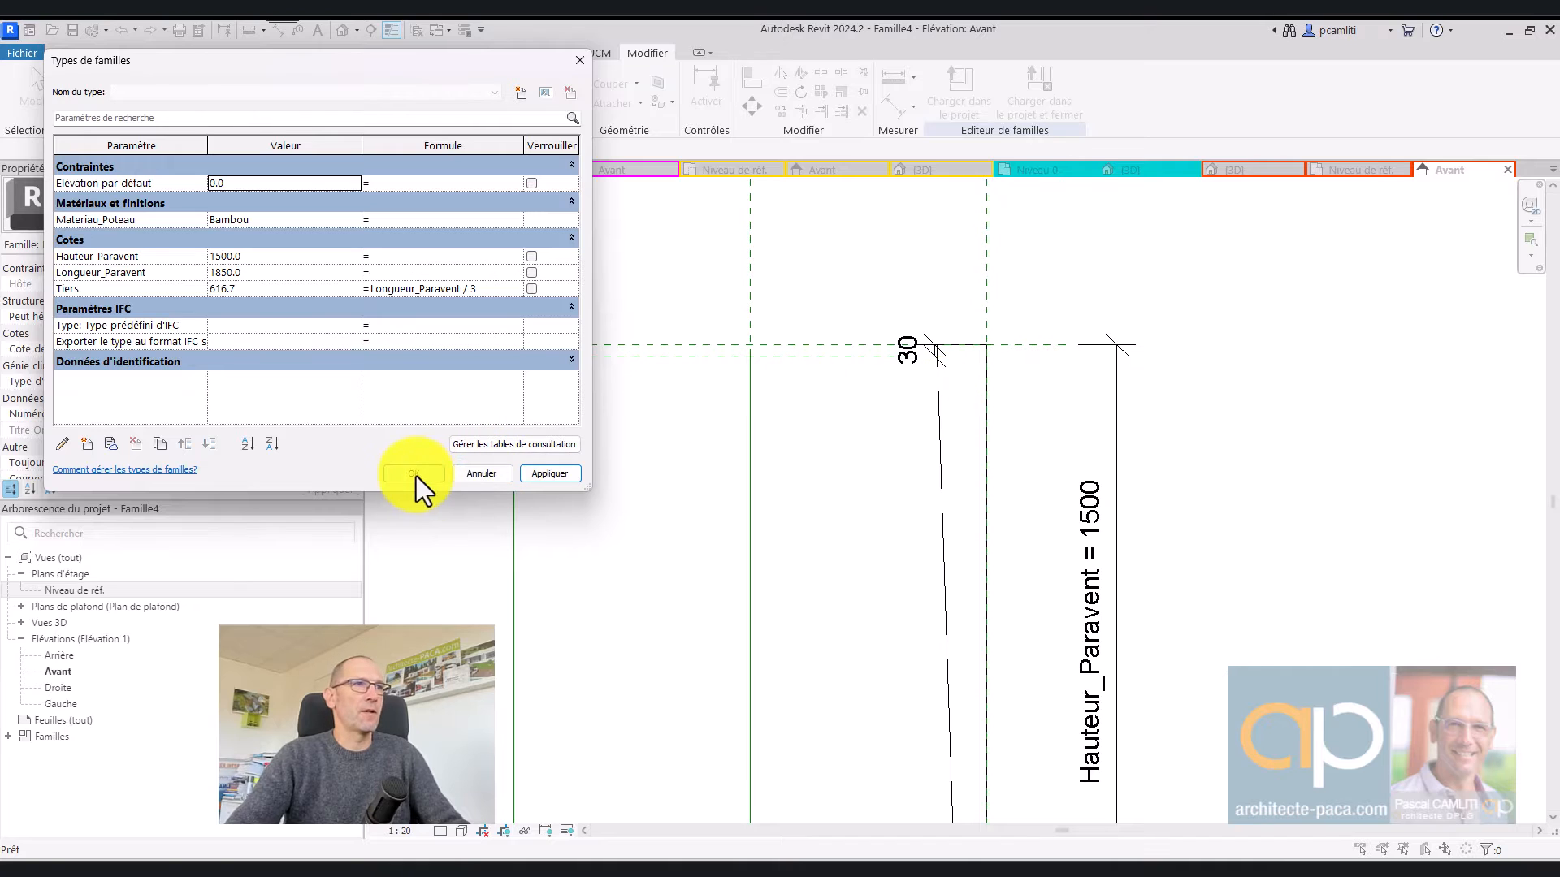
pyautogui.click(486, 475)
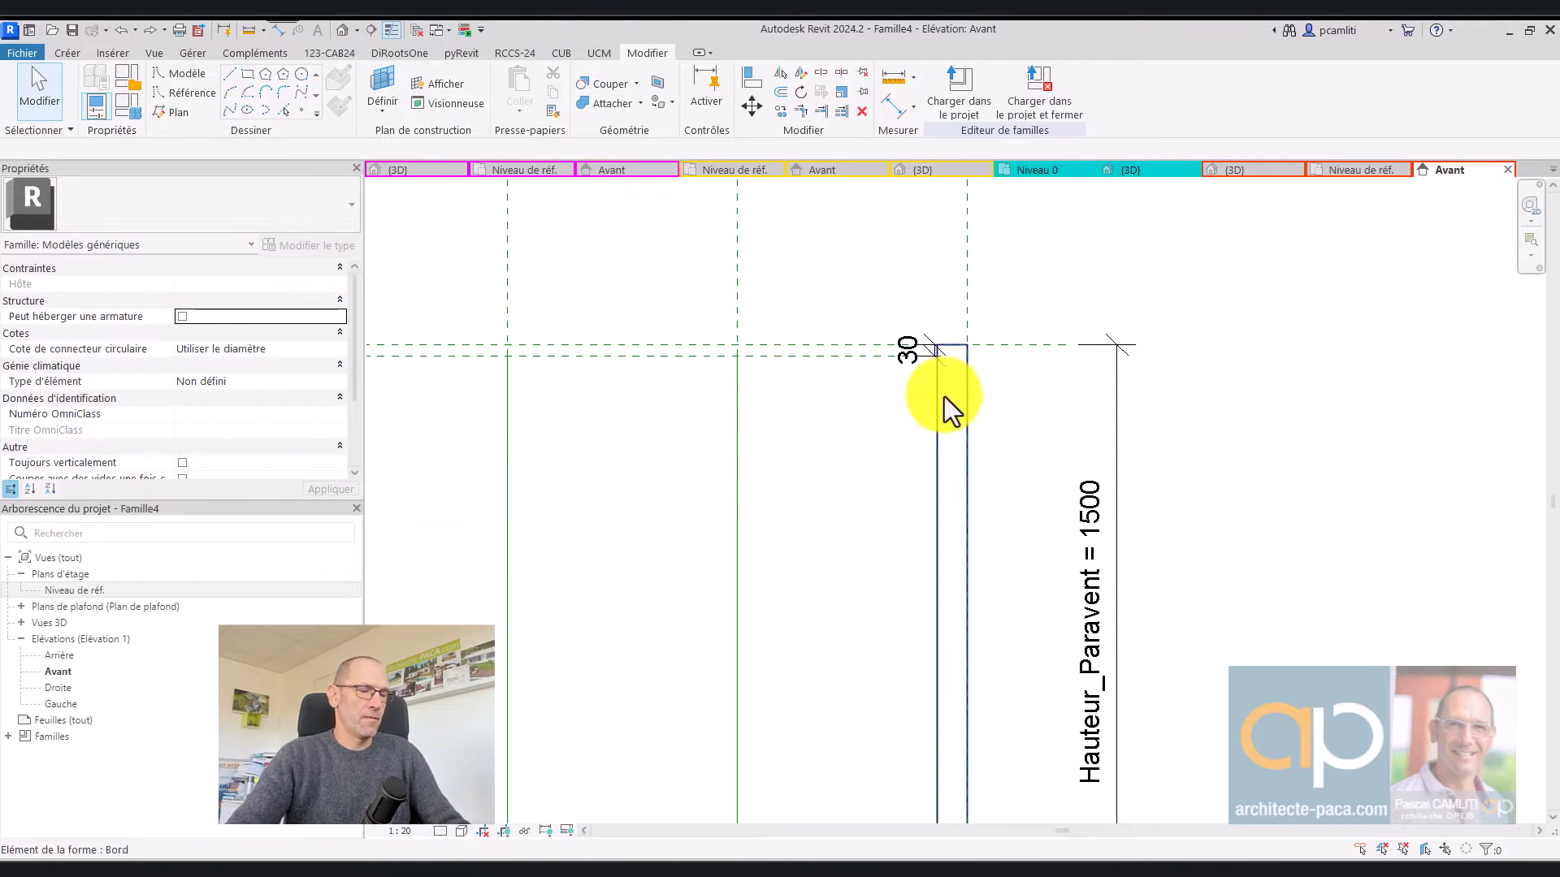
# Add an aligned dimension across the right post's width, between its inner edge and the outer vertical reference plane, in the Avant elevation
pyautogui.click(904, 109)
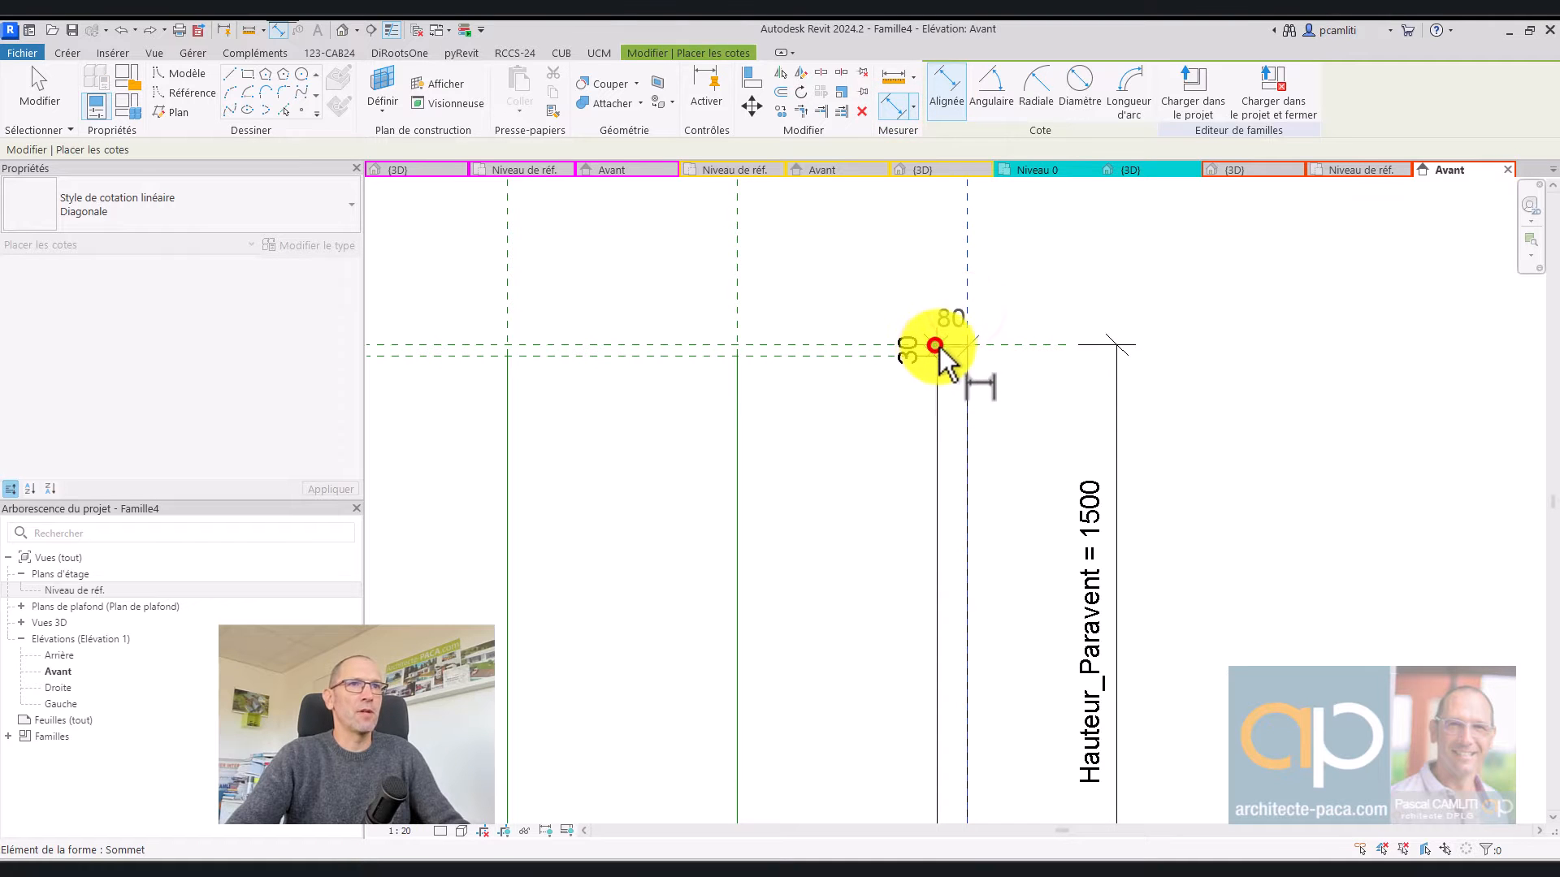
pyautogui.click(919, 281)
pyautogui.click(951, 327)
pyautogui.press('Escape')
pyautogui.scroll(-1, 843, 254)
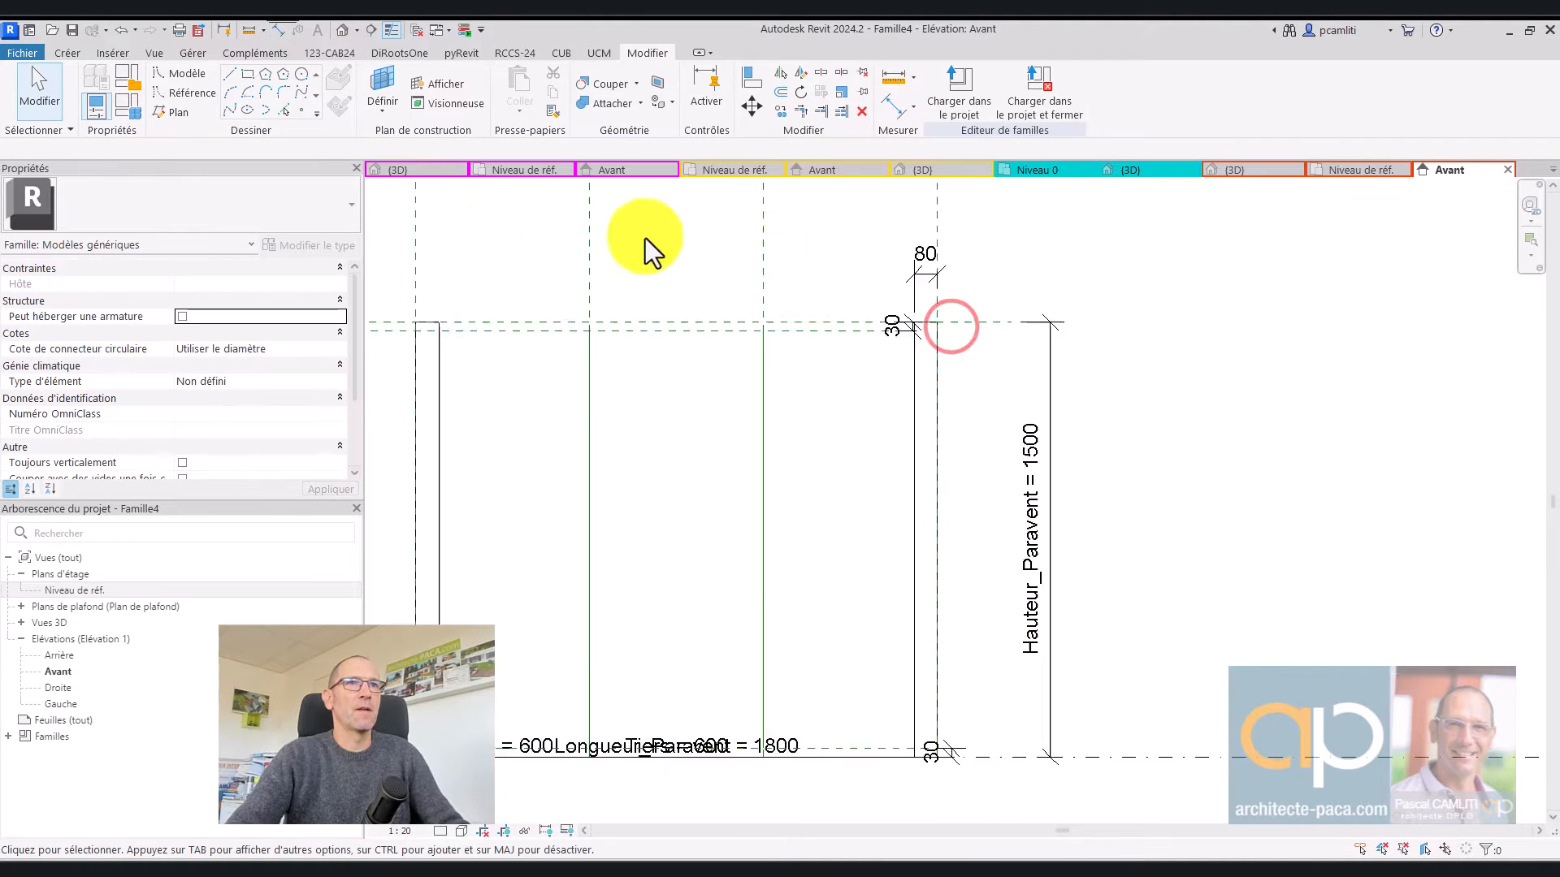
pyautogui.scroll(-1, 645, 238)
pyautogui.click(891, 272)
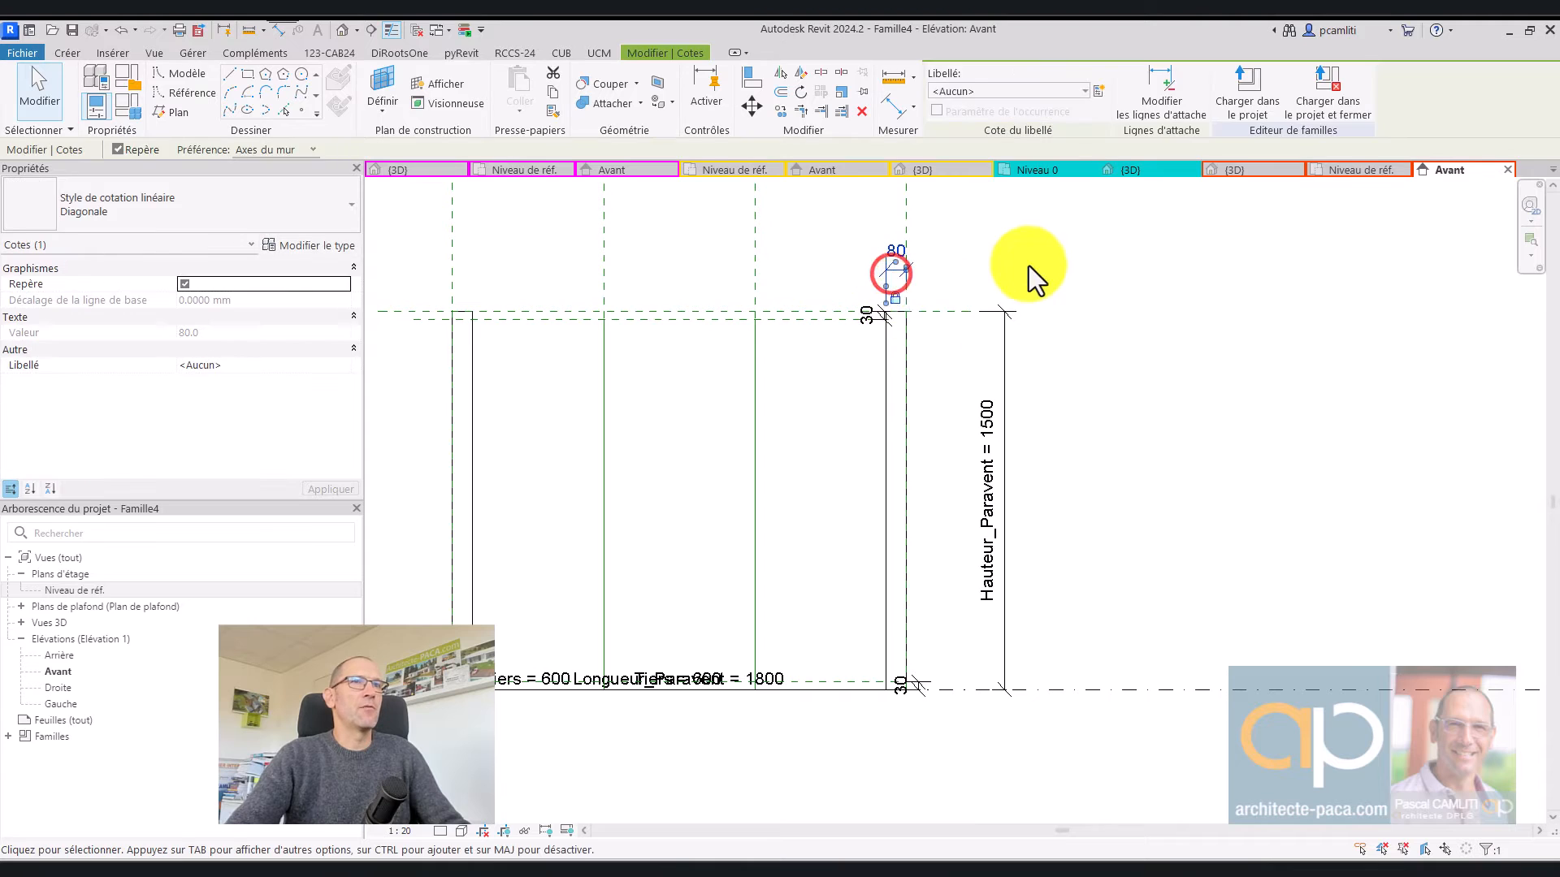
pyautogui.press('Escape')
pyautogui.moveTo(1029, 267); pyautogui.dragTo(1002, 351, button='middle')
# Set the Longueur_Paravent parameter to 1850 in the family types and apply it
pyautogui.click(129, 110)
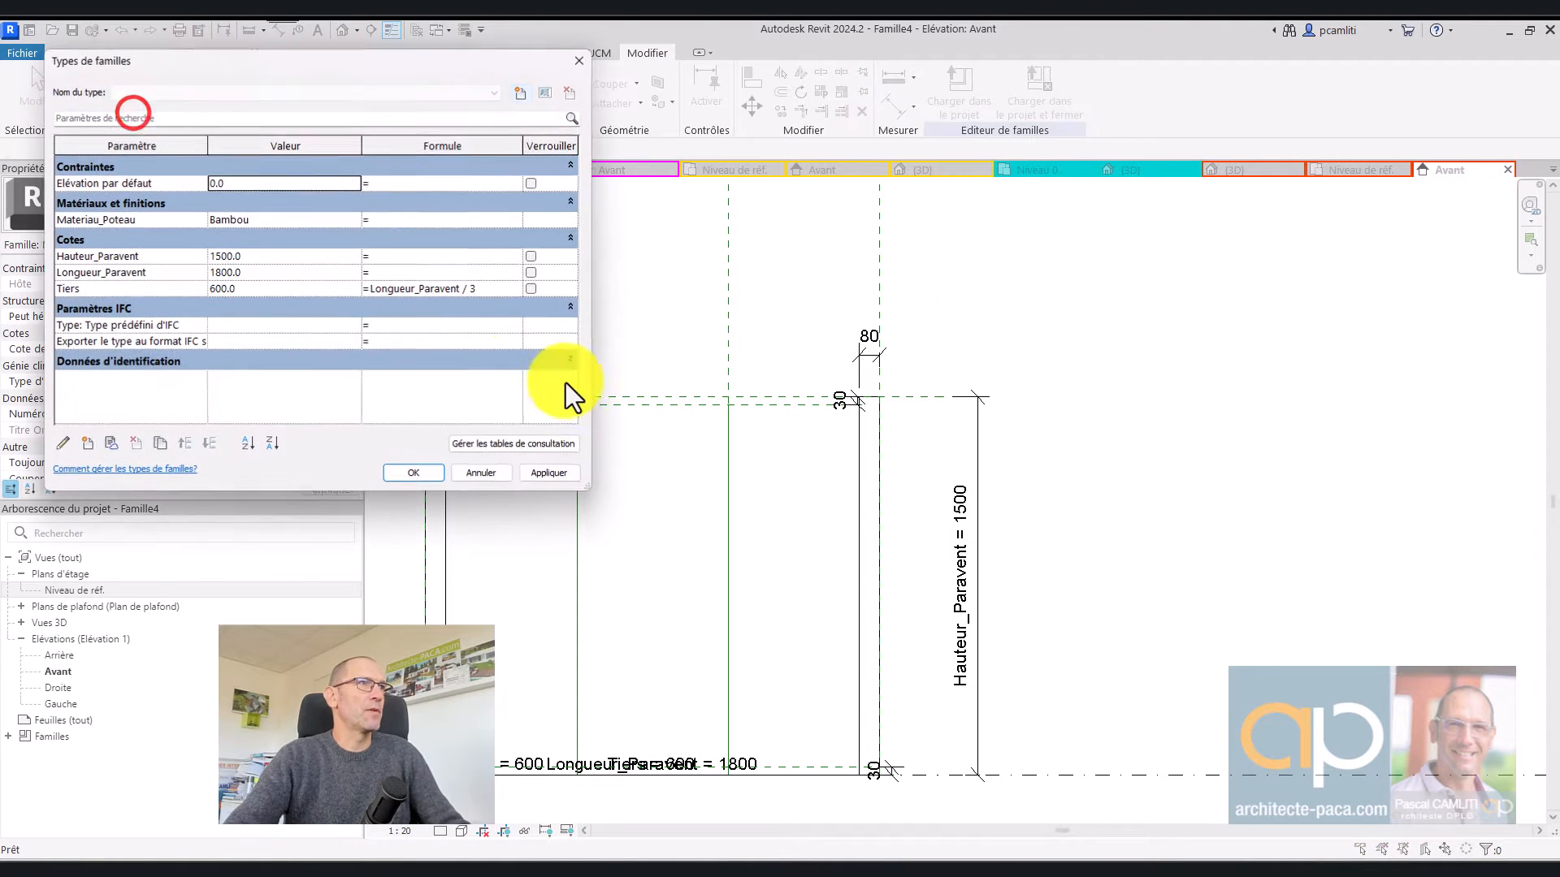
pyautogui.click(276, 273)
pyautogui.write('15')
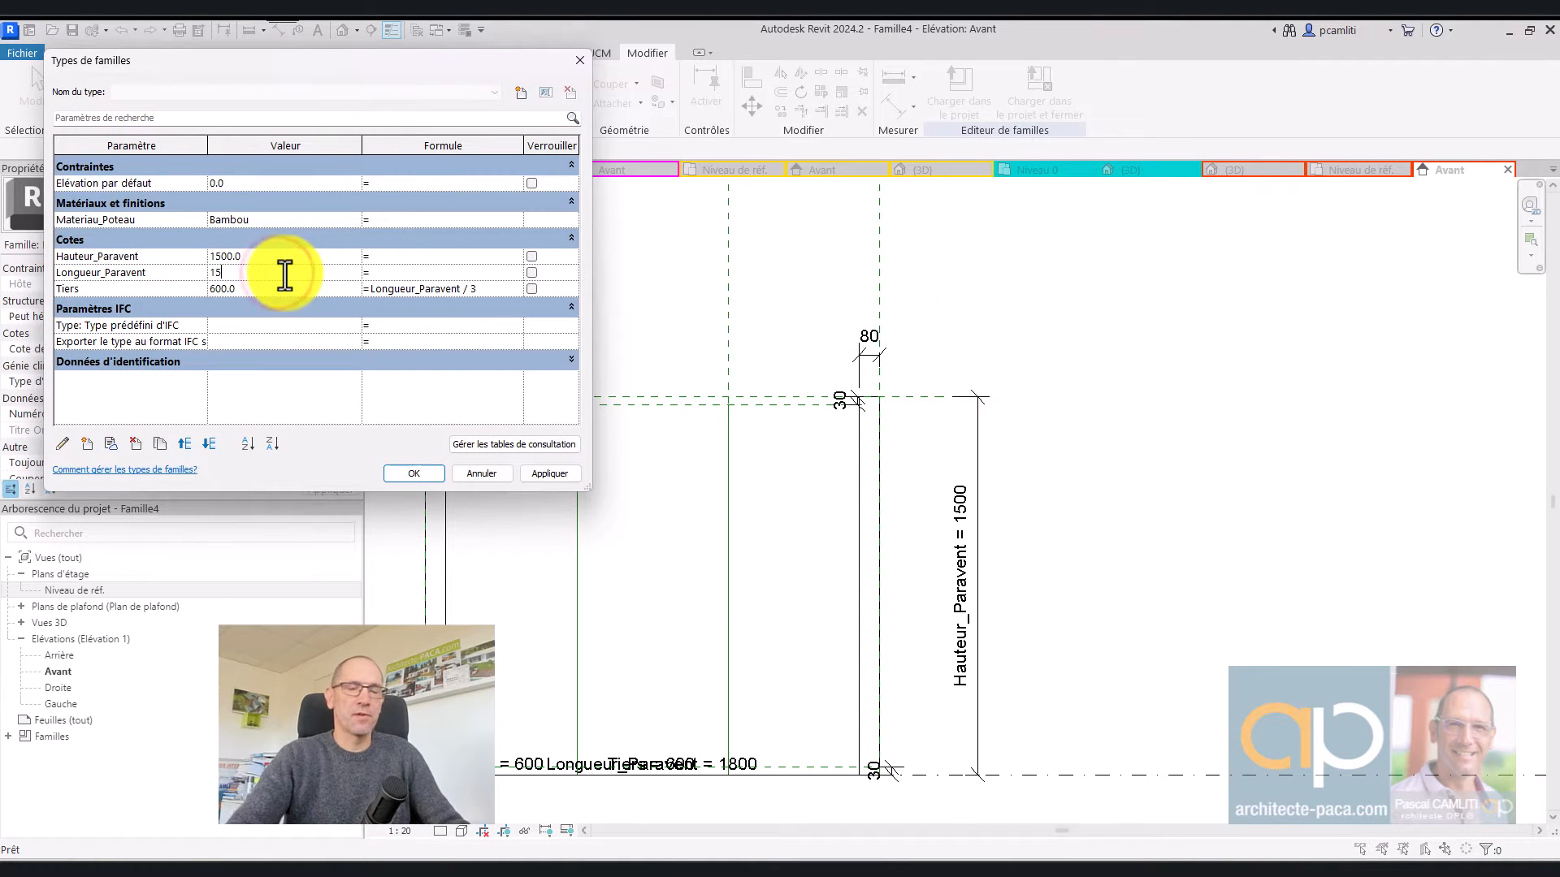
pyautogui.write('850')
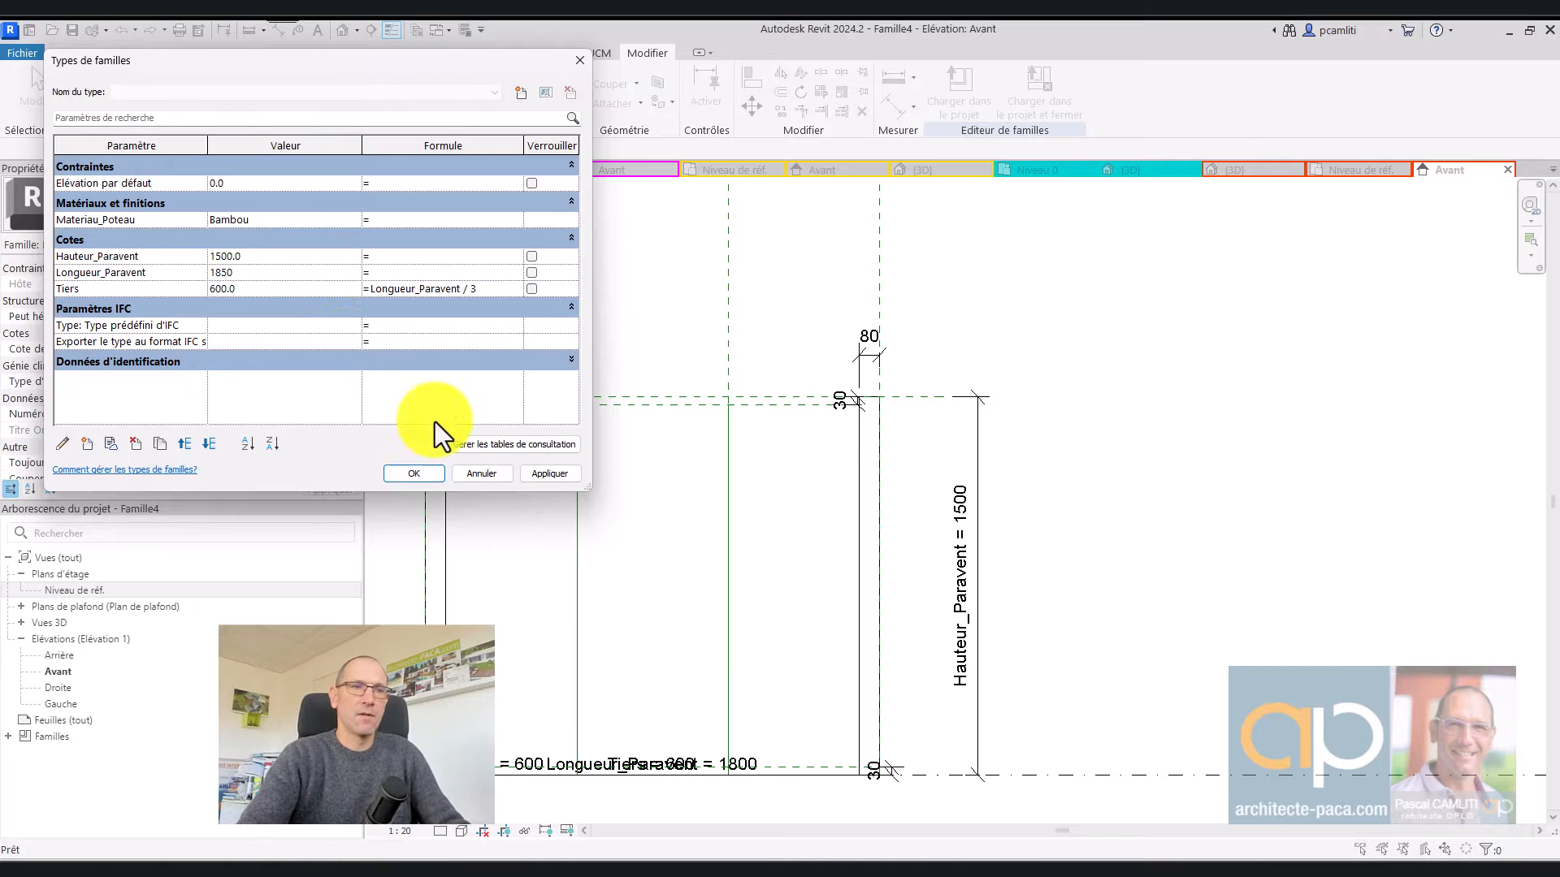
pyautogui.click(551, 476)
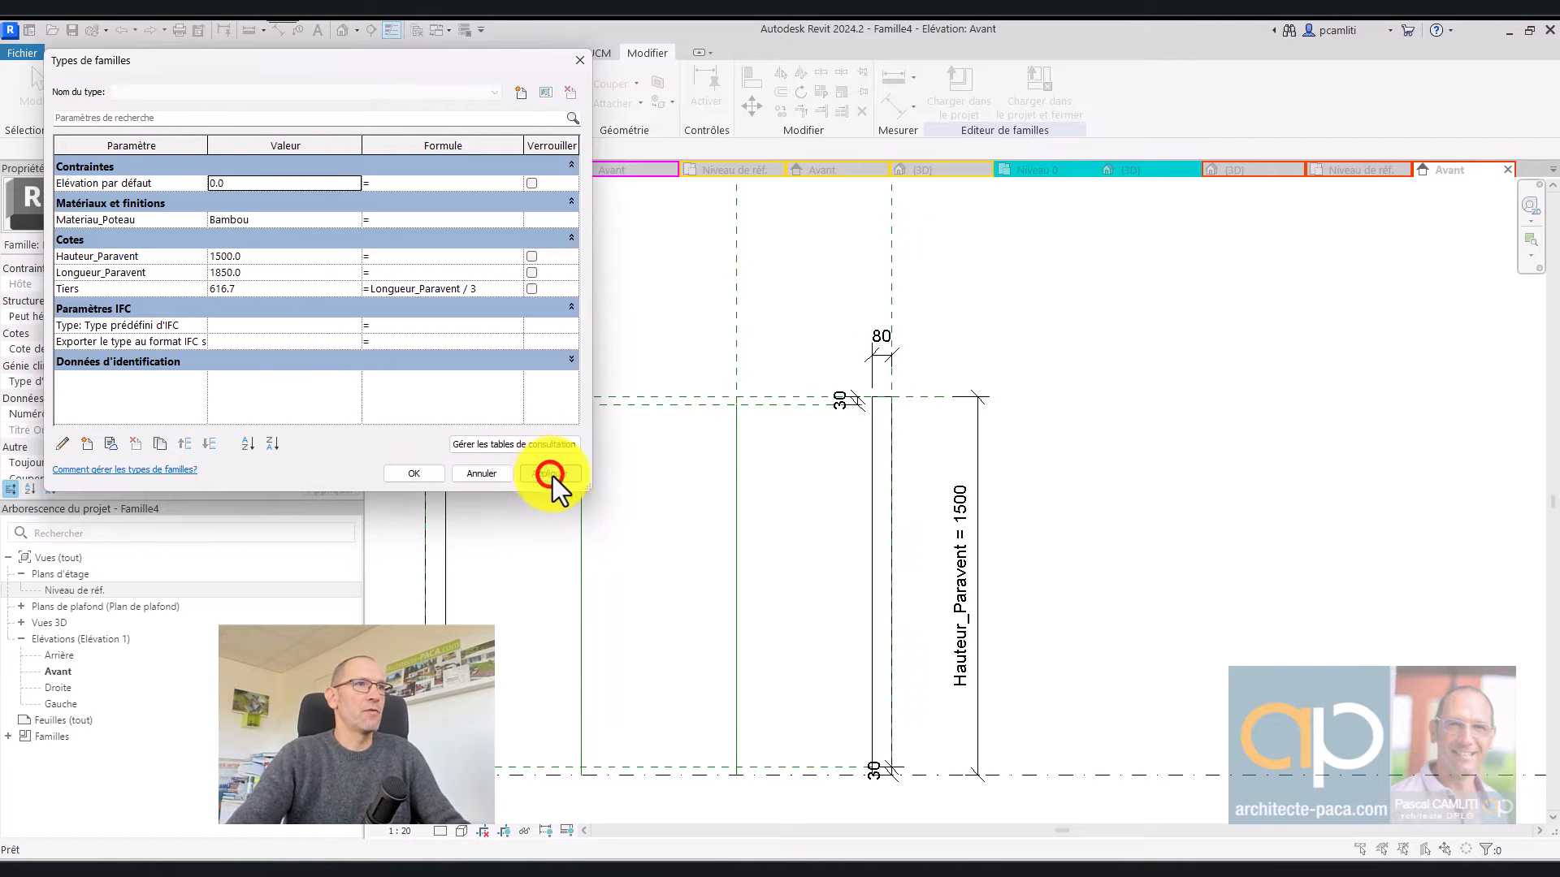
pyautogui.click(431, 475)
# Examine both posts and the vertical reference lines of the screen from several angles in the 3D view
pyautogui.press('3')
pyautogui.press('d')
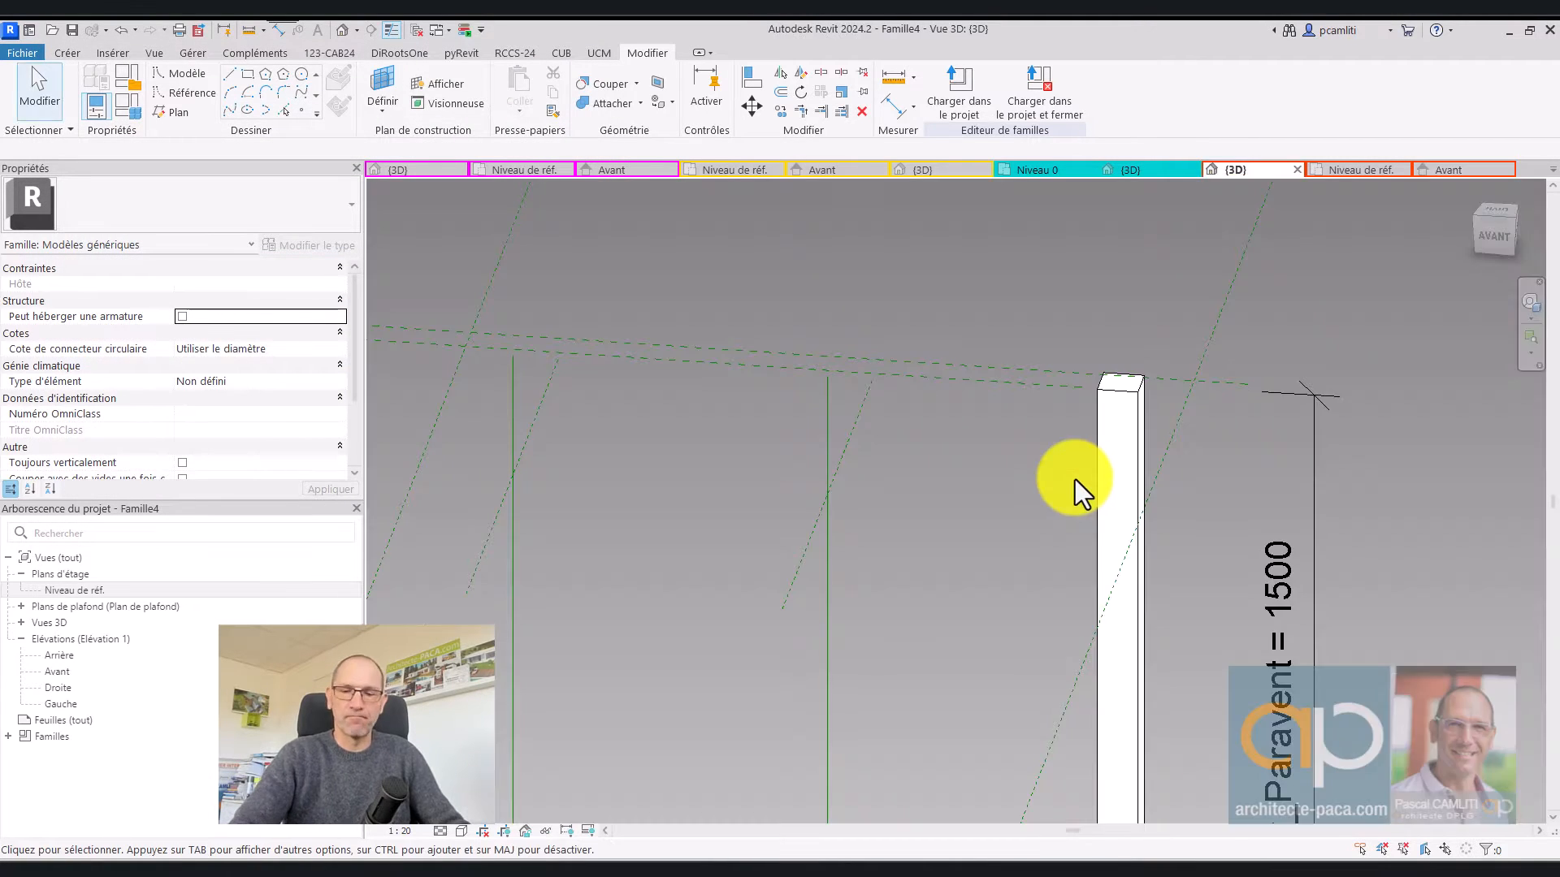
pyautogui.scroll(-2, 1043, 479)
pyautogui.click(926, 533)
pyautogui.keyDown('shift'); pyautogui.moveTo(926, 533); pyautogui.dragTo(888, 492, button='middle'); pyautogui.keyUp('shift')
pyautogui.click(779, 585)
pyautogui.click(921, 350)
pyautogui.keyDown('shift'); pyautogui.moveTo(939, 403); pyautogui.dragTo(821, 563, button='middle'); pyautogui.keyUp('shift')
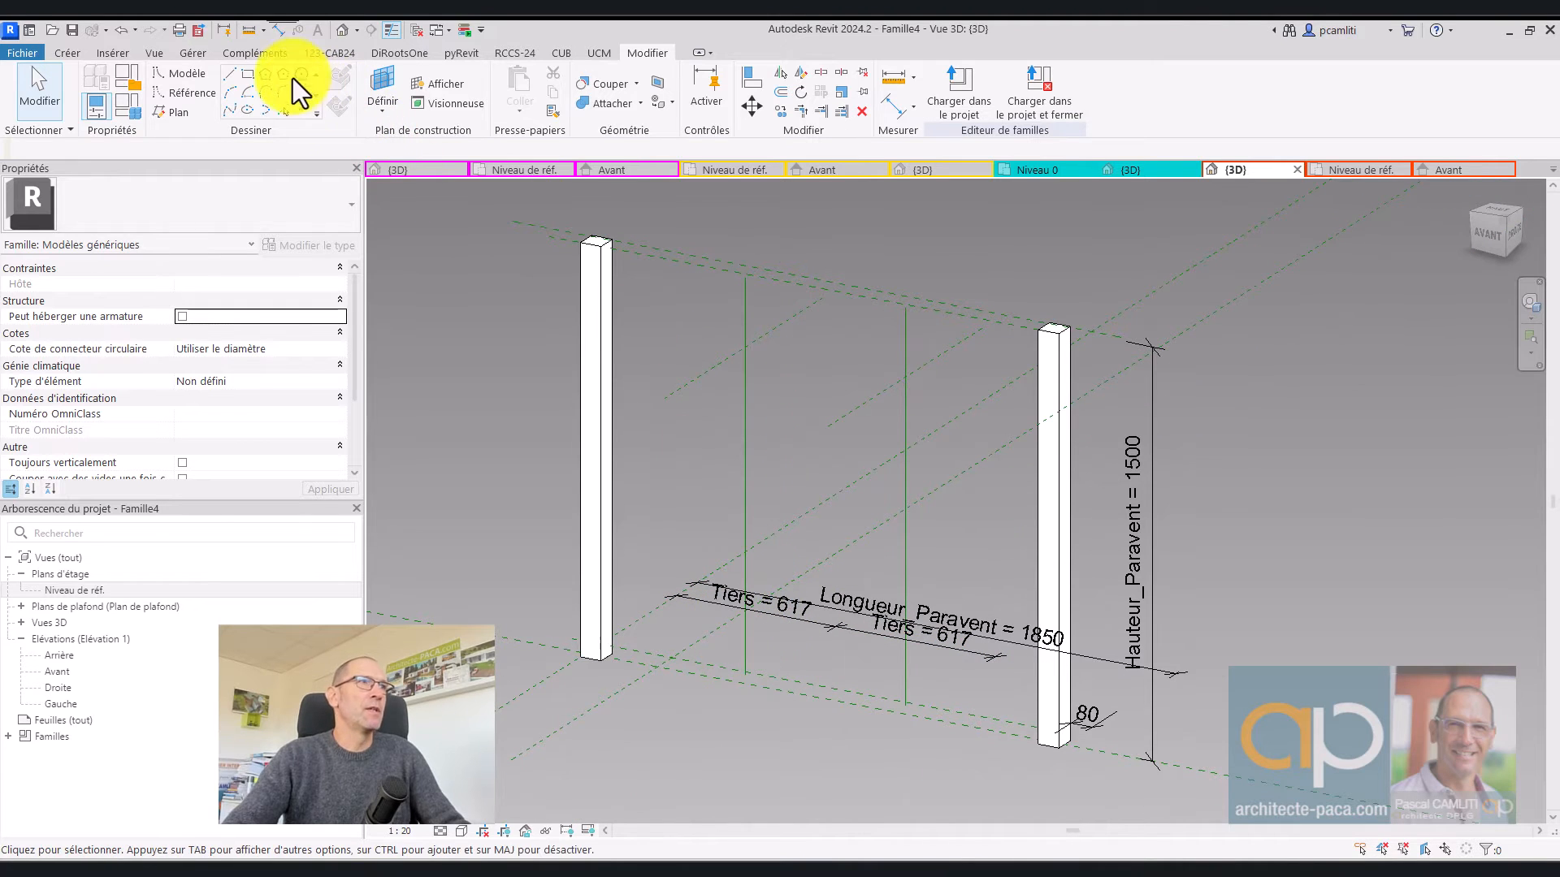
# Draw a circle about 50 mm in circumference, centred on the lower end of the left vertical reference line, on that line's horizontal end plane
pyautogui.click(375, 75)
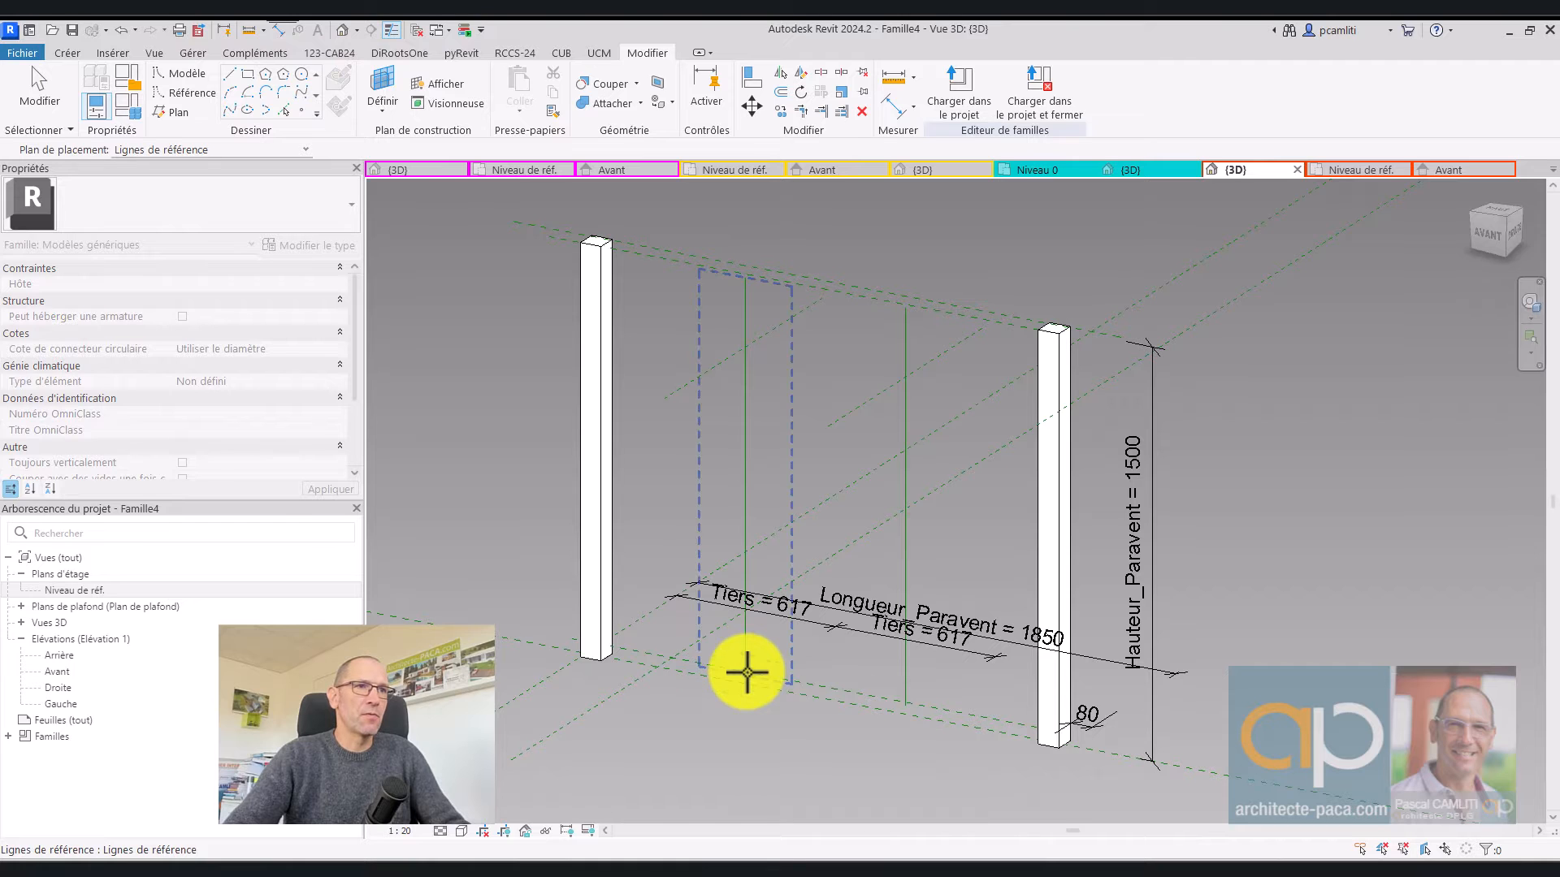
pyautogui.click(747, 672)
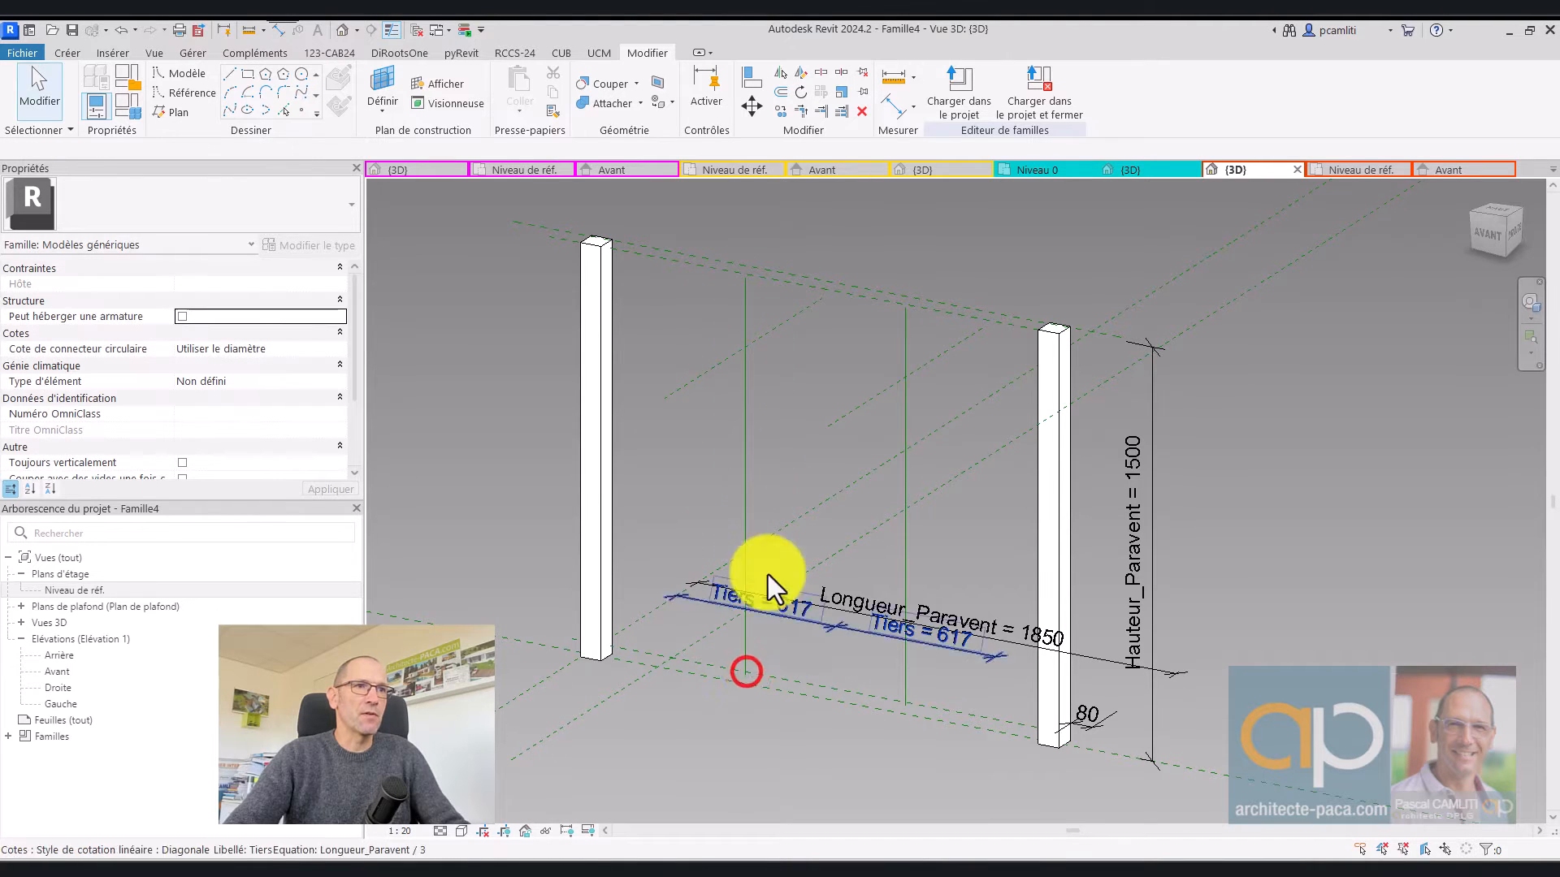
pyautogui.press('l')
pyautogui.press('i')
pyautogui.scroll(4, 756, 682)
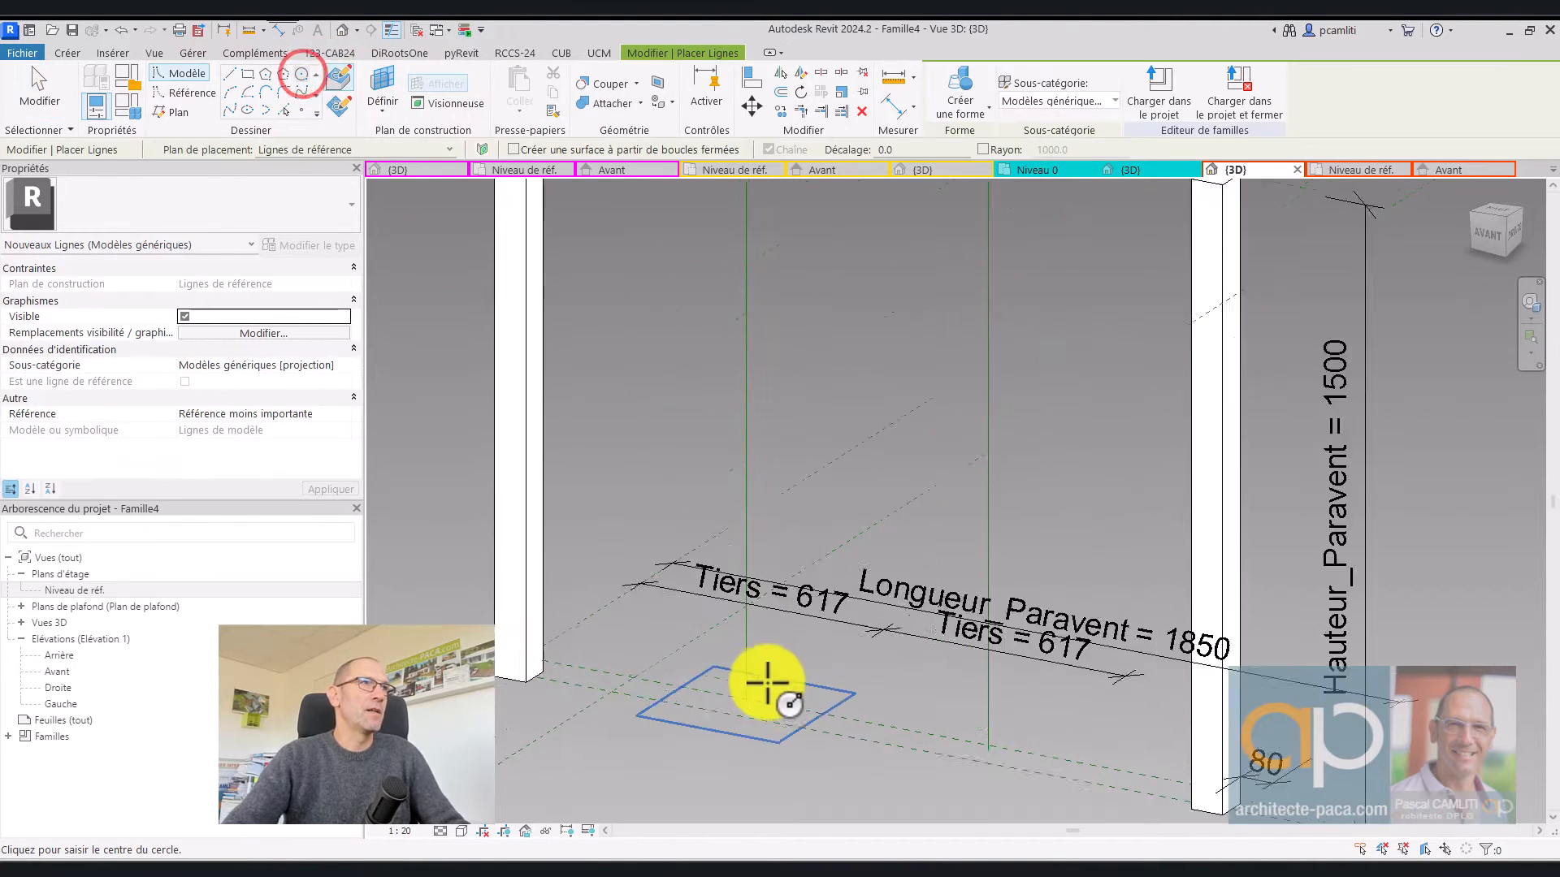
pyautogui.scroll(5, 742, 703)
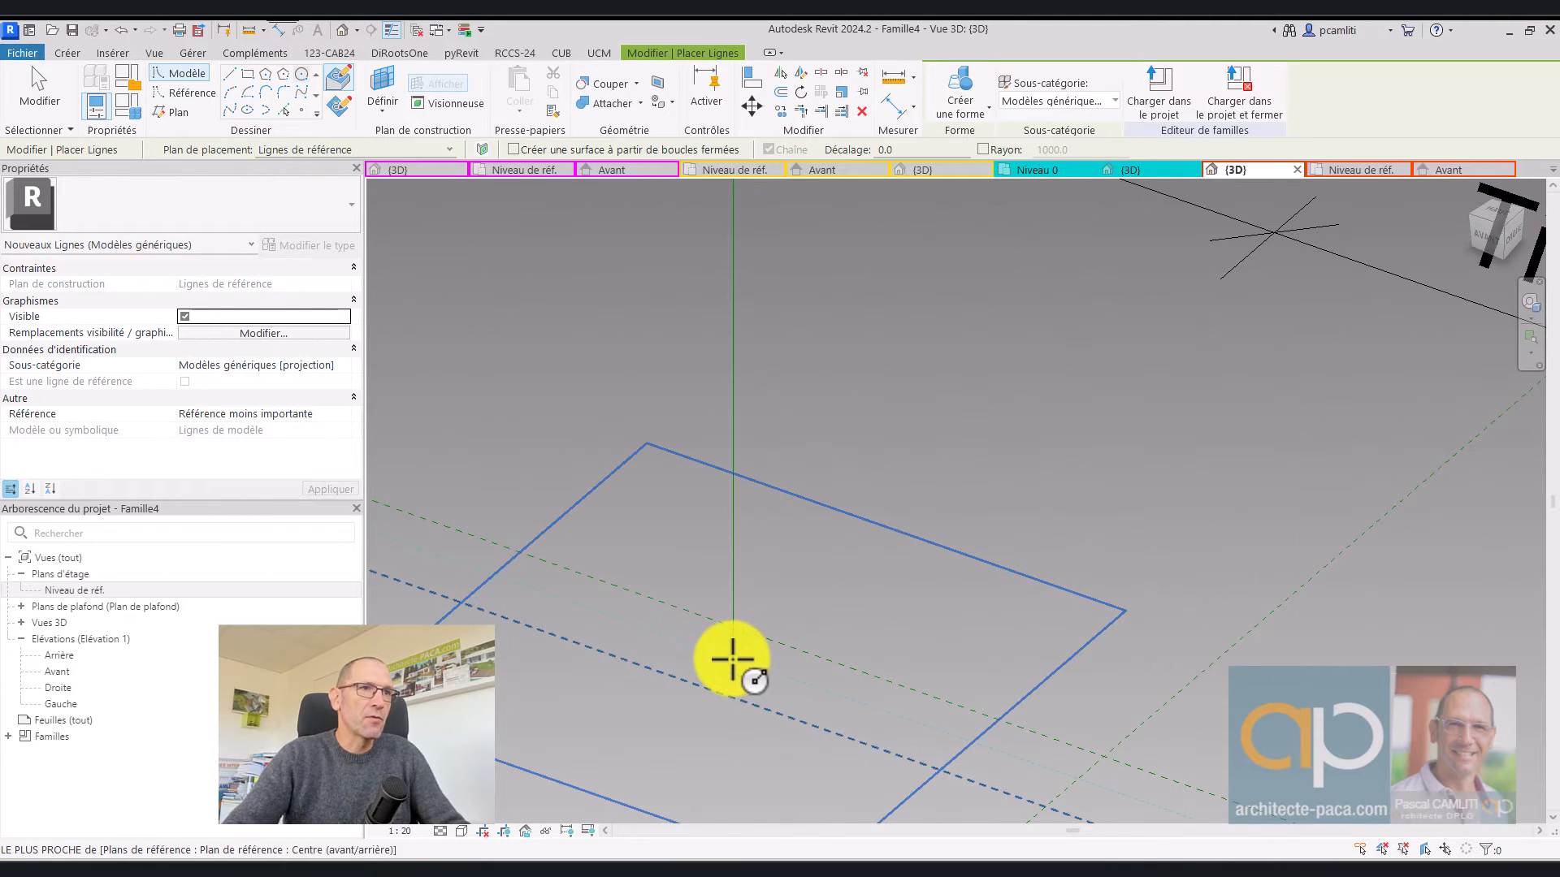
pyautogui.scroll(2, 733, 659)
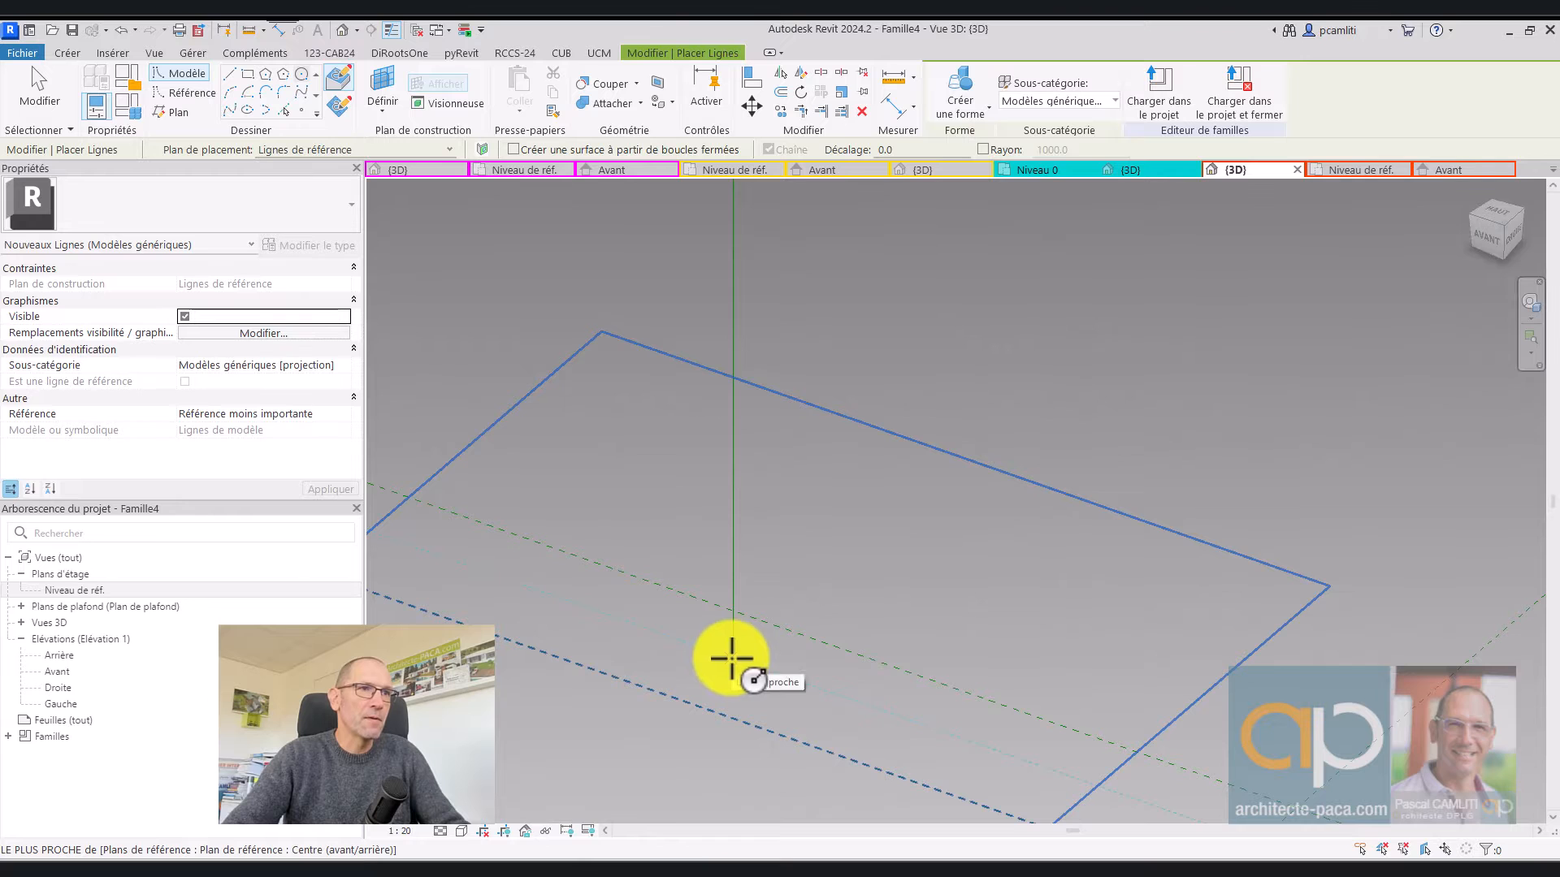
pyautogui.scroll(-5, 731, 658)
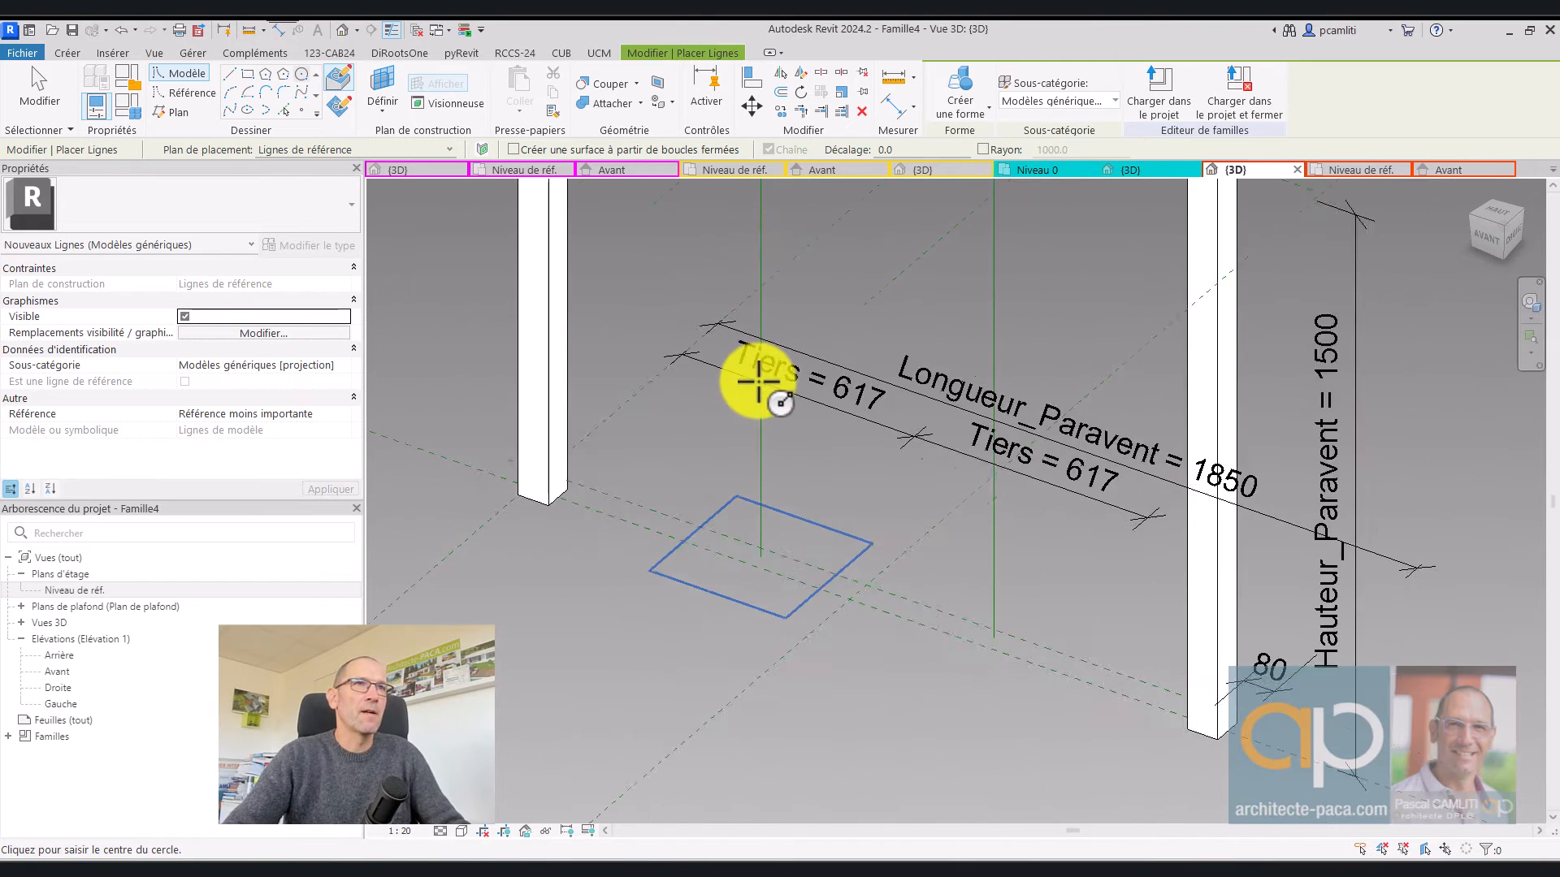
pyautogui.scroll(-4, 759, 382)
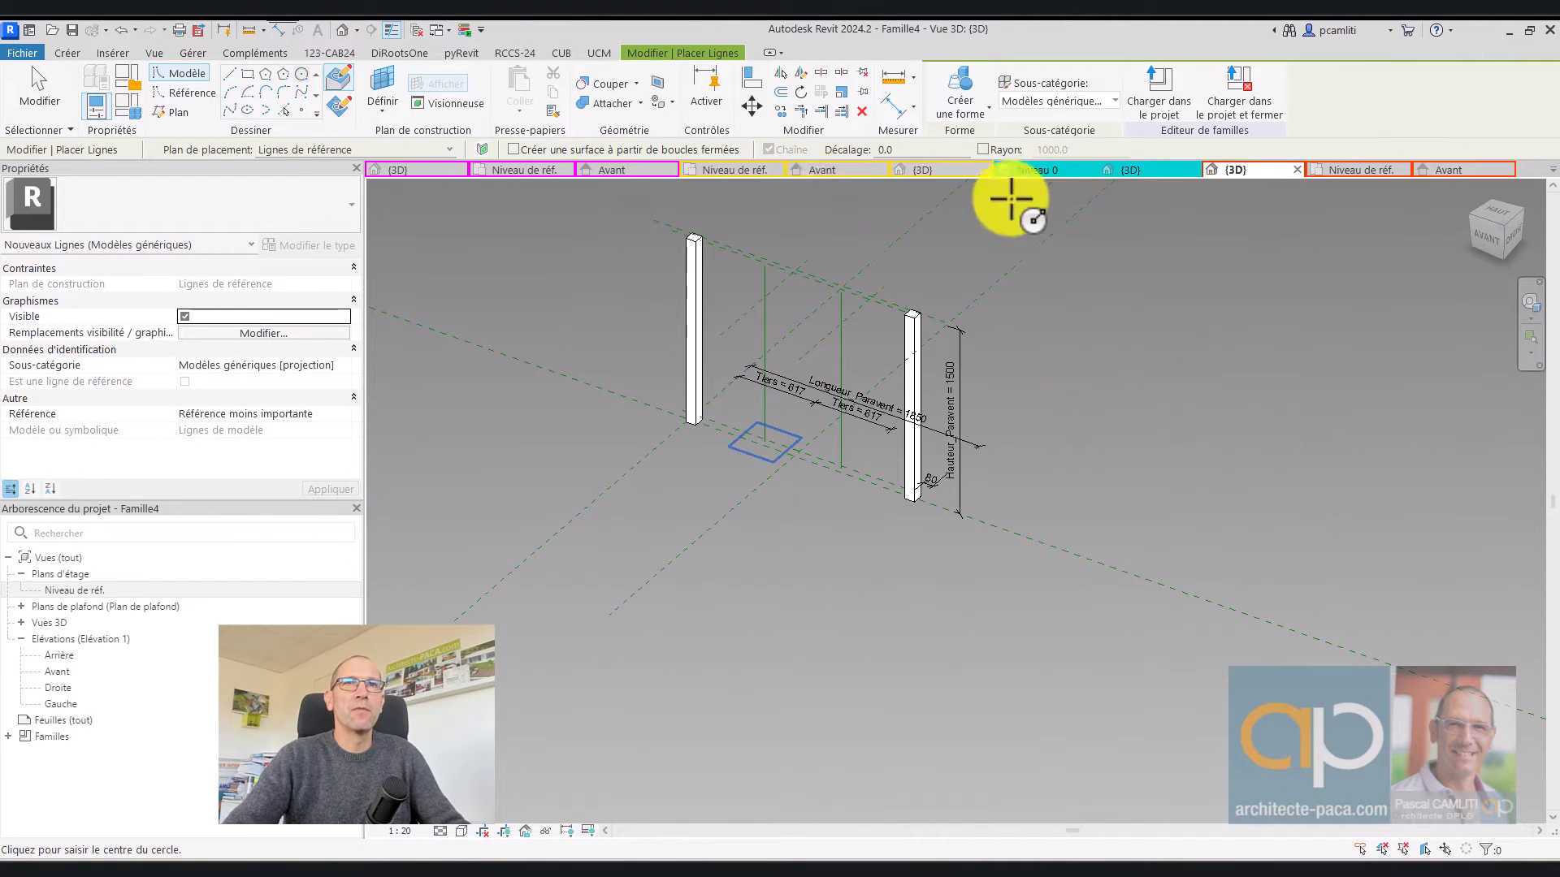
pyautogui.click(1490, 215)
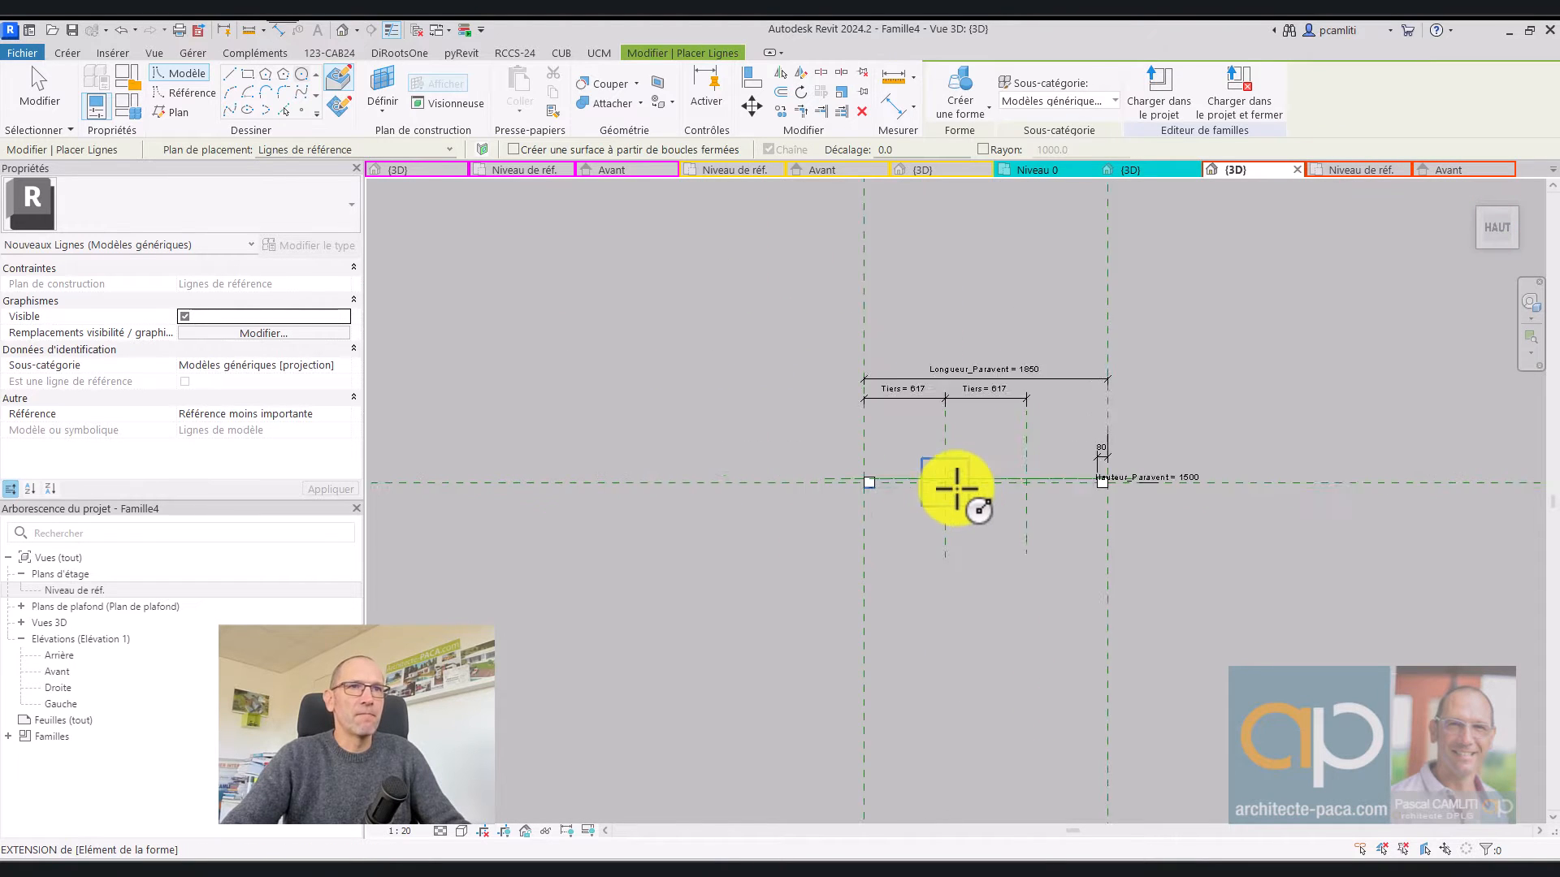
pyautogui.scroll(8, 957, 488)
pyautogui.scroll(2, 944, 493)
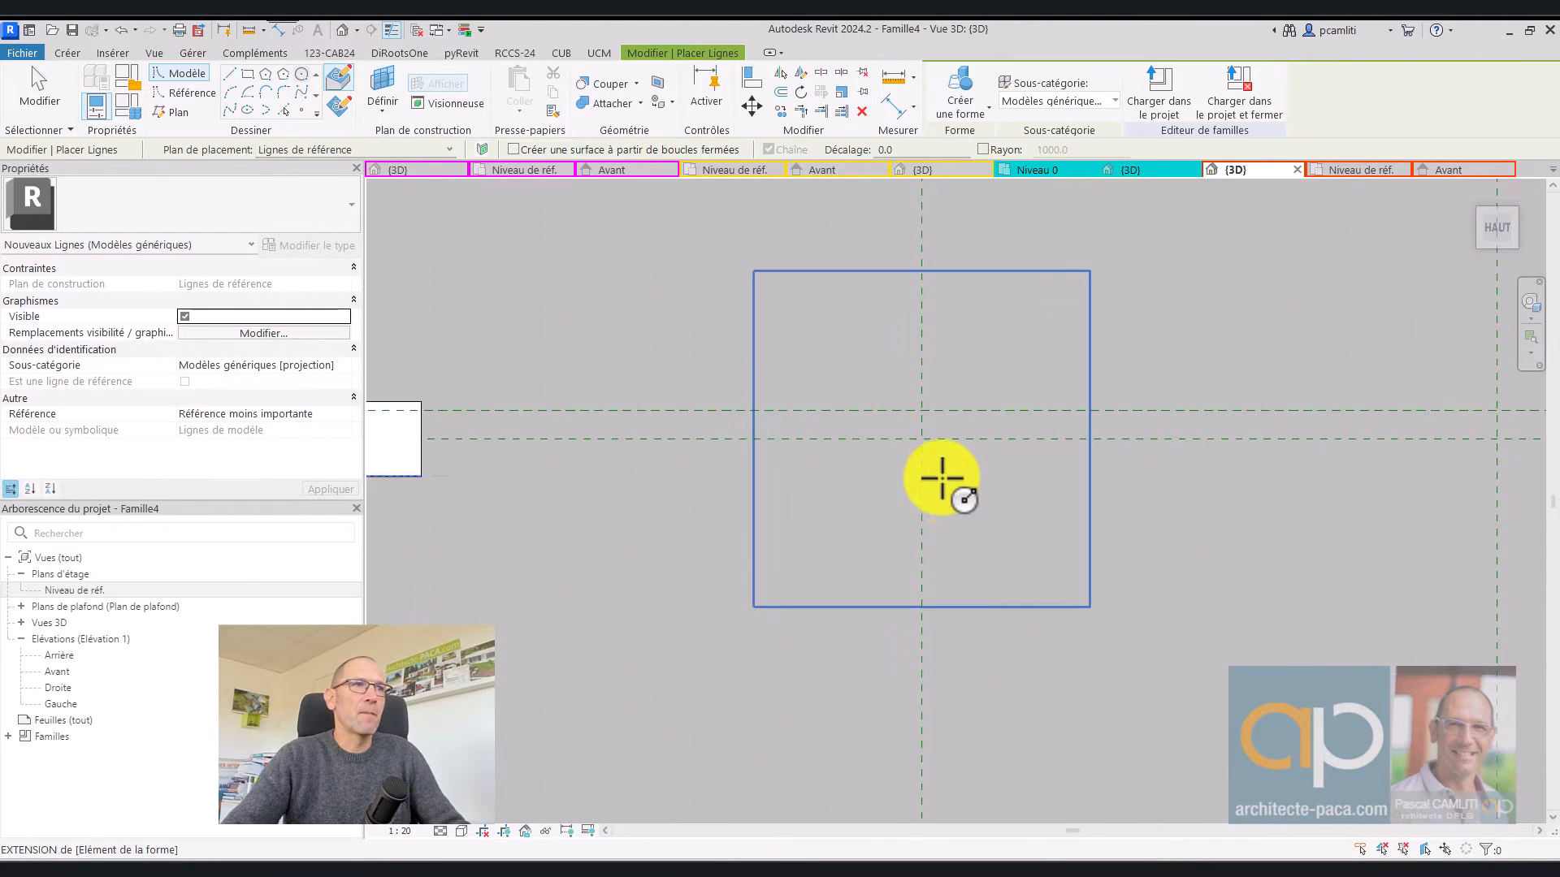
pyautogui.click(921, 439)
pyautogui.scroll(1, 938, 446)
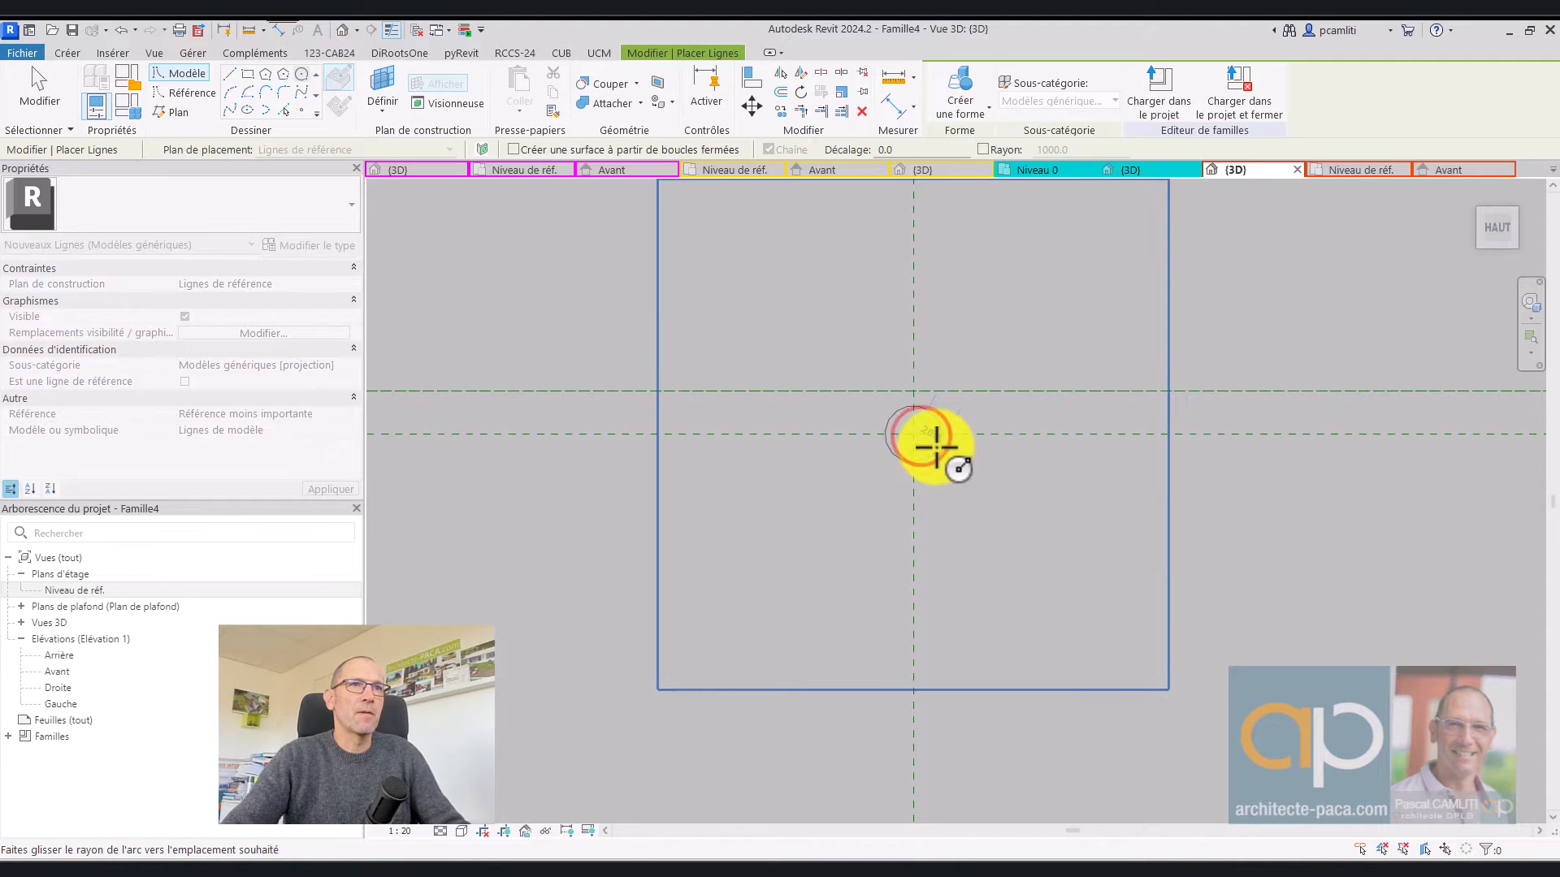
pyautogui.click(936, 445)
pyautogui.press('Escape')
pyautogui.press('Escape')
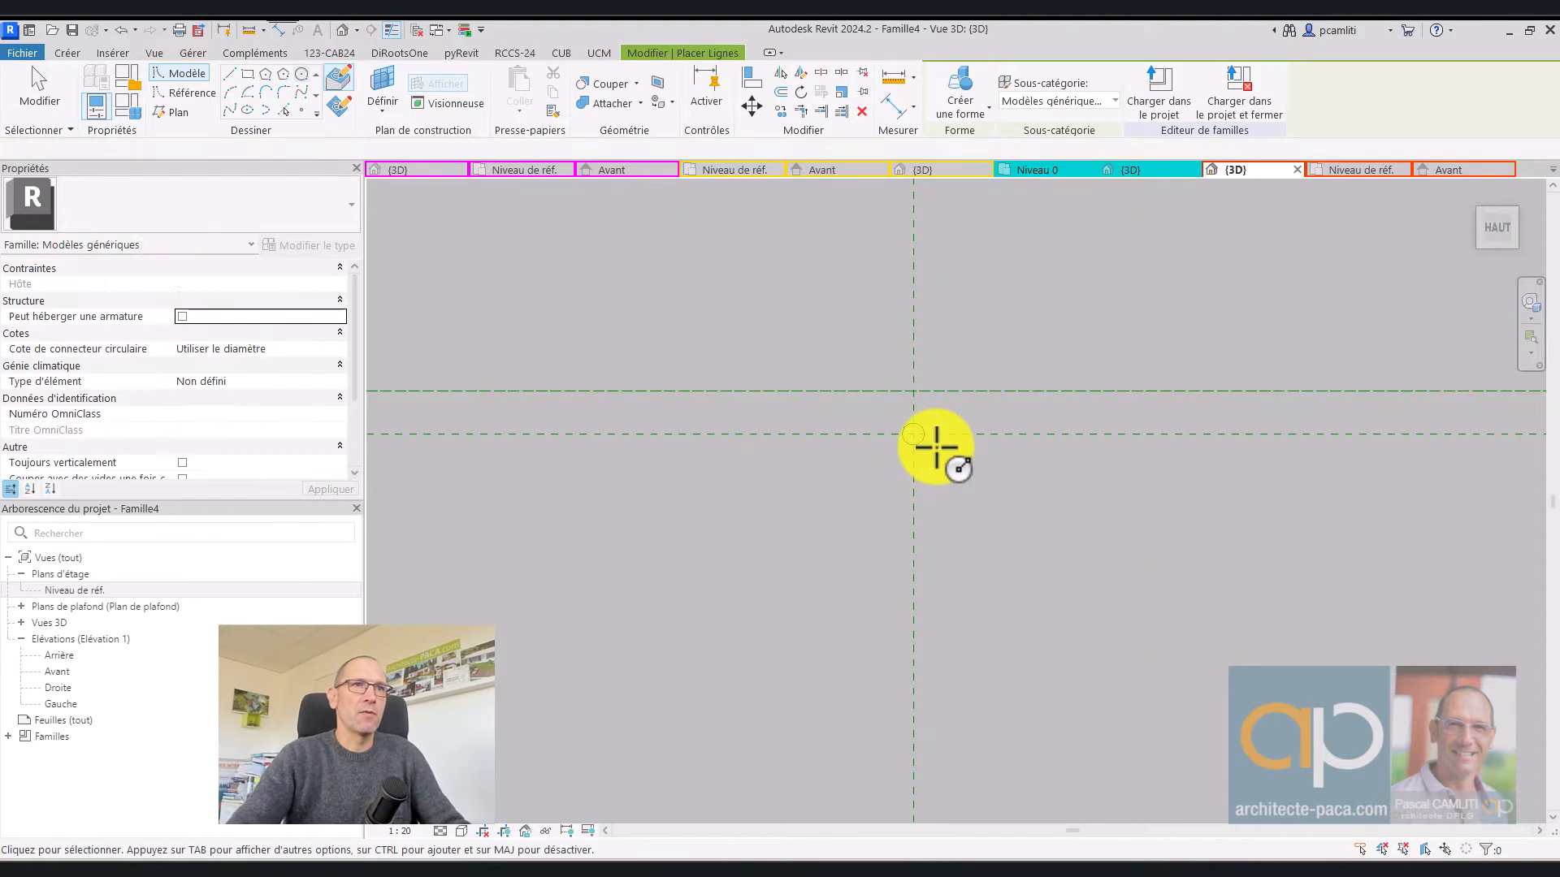
# Create a solid form from the small circle and the left vertical reference line as its path
pyautogui.scroll(-4, 951, 458)
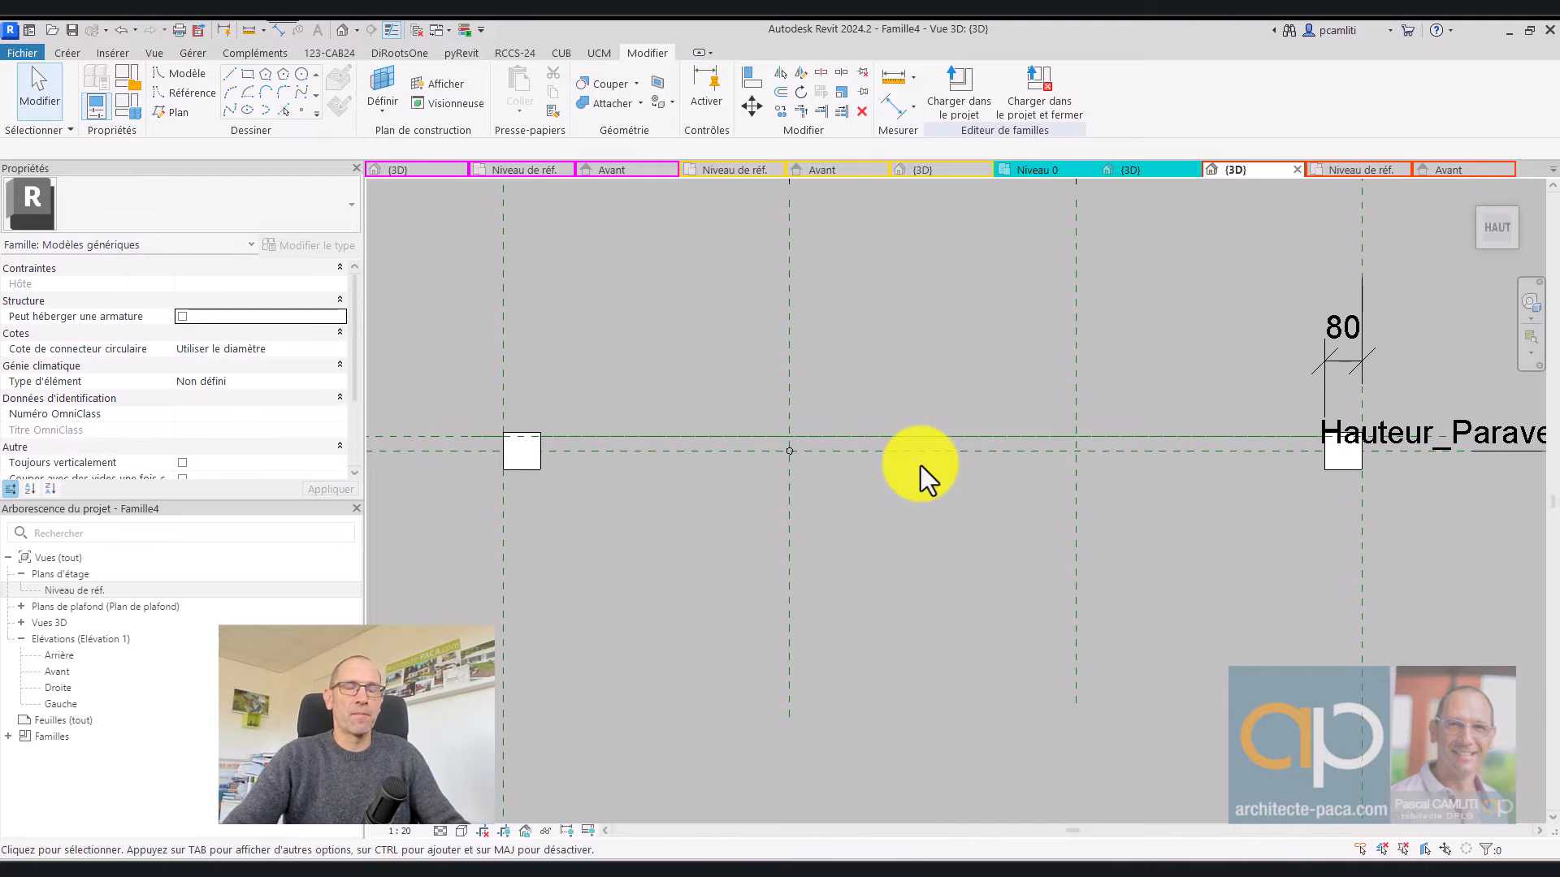
pyautogui.keyDown('shift'); pyautogui.moveTo(910, 479); pyautogui.dragTo(934, 528, button='middle'); pyautogui.keyUp('shift')
pyautogui.click(1476, 195)
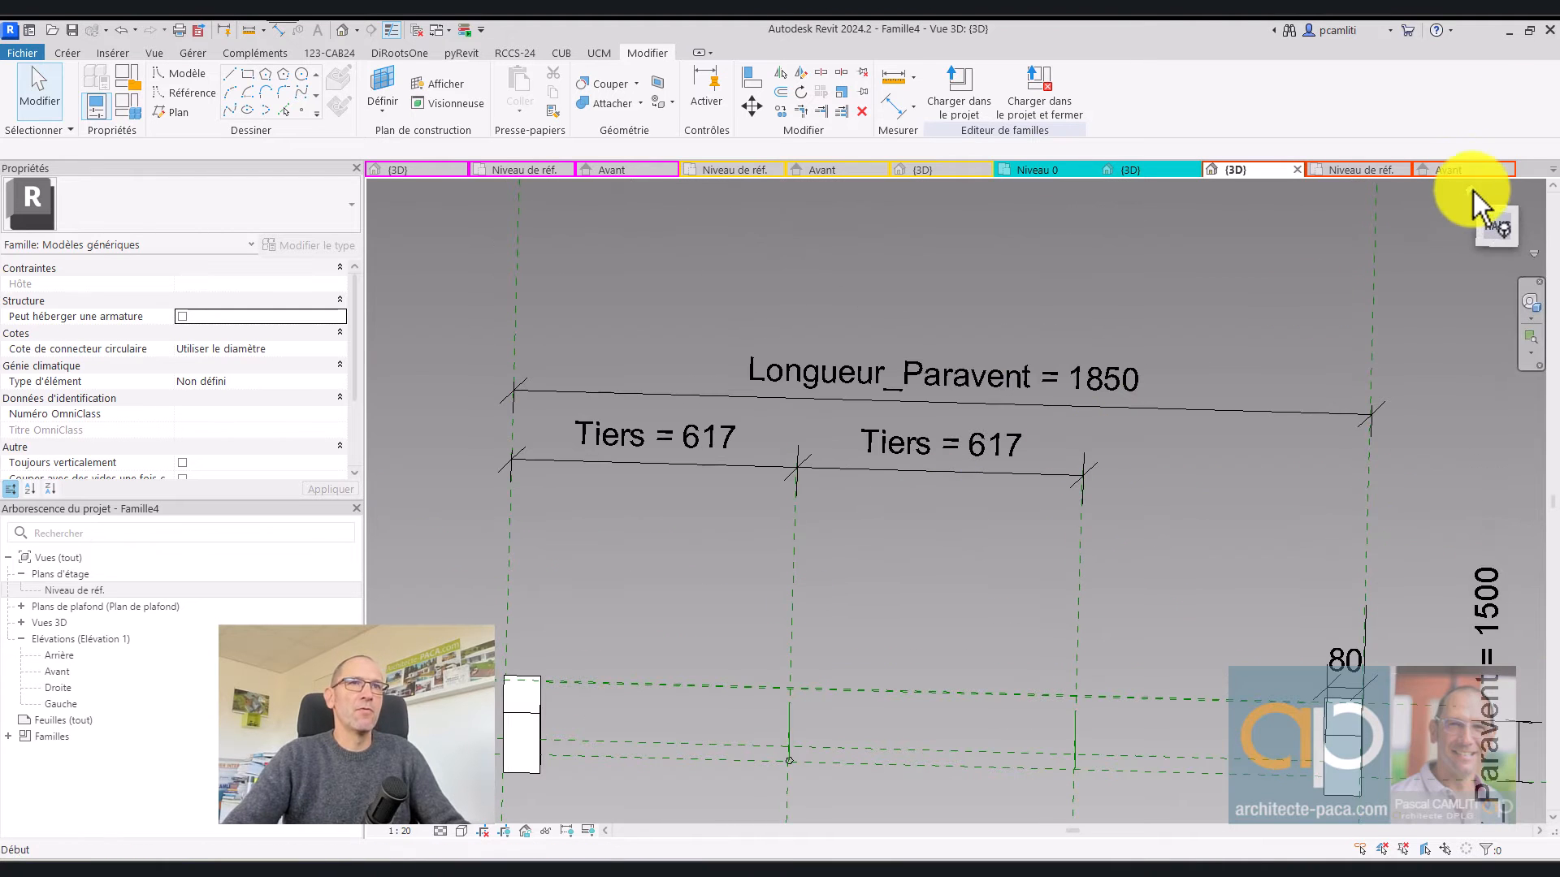
pyautogui.scroll(8, 942, 617)
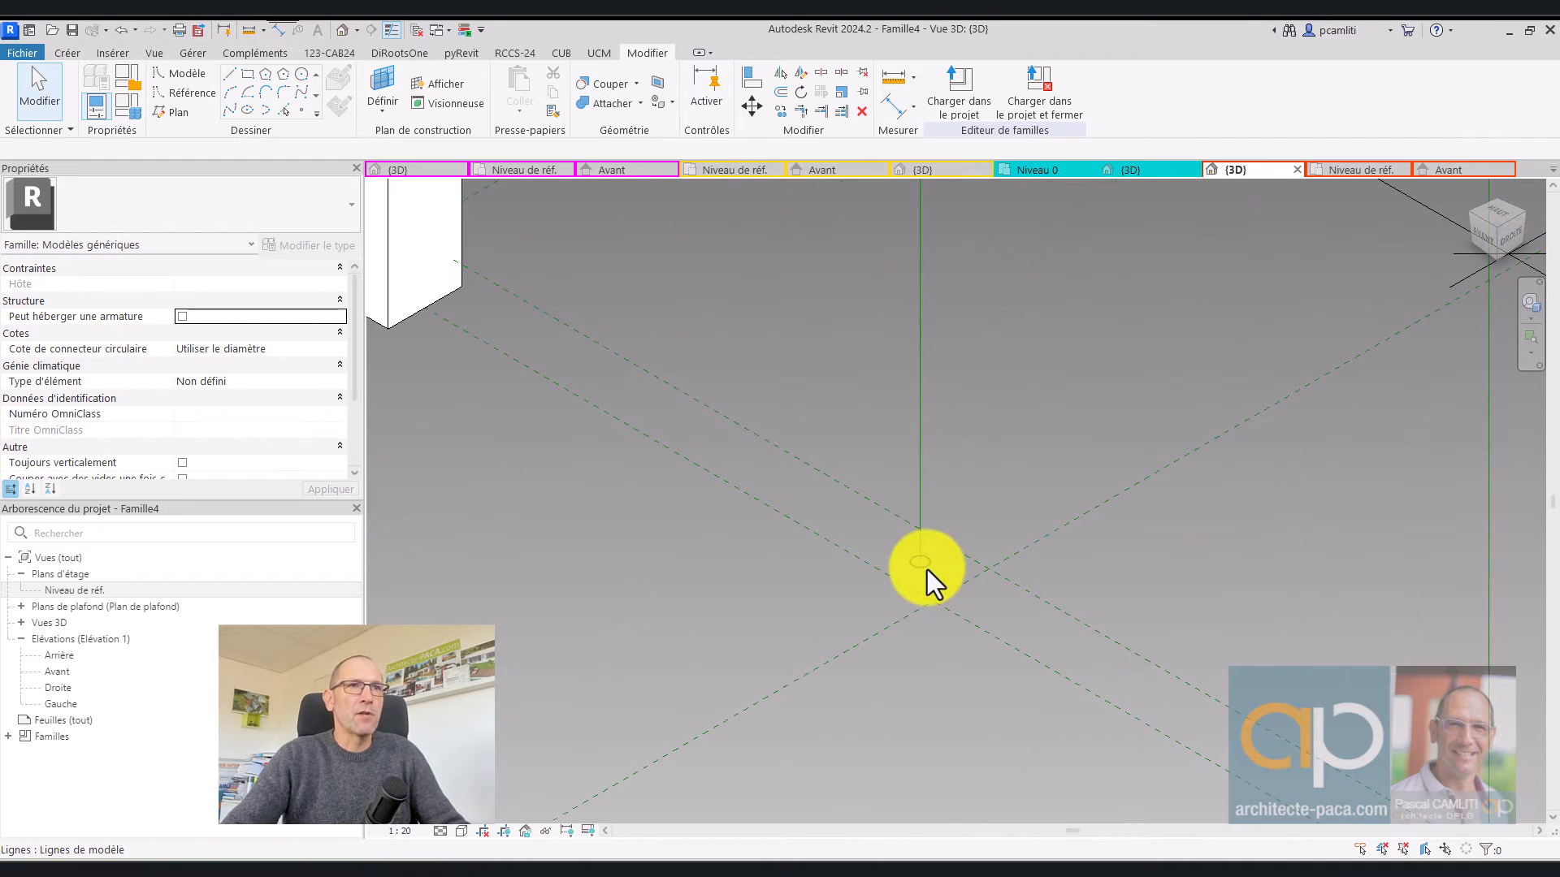
pyautogui.click(923, 566)
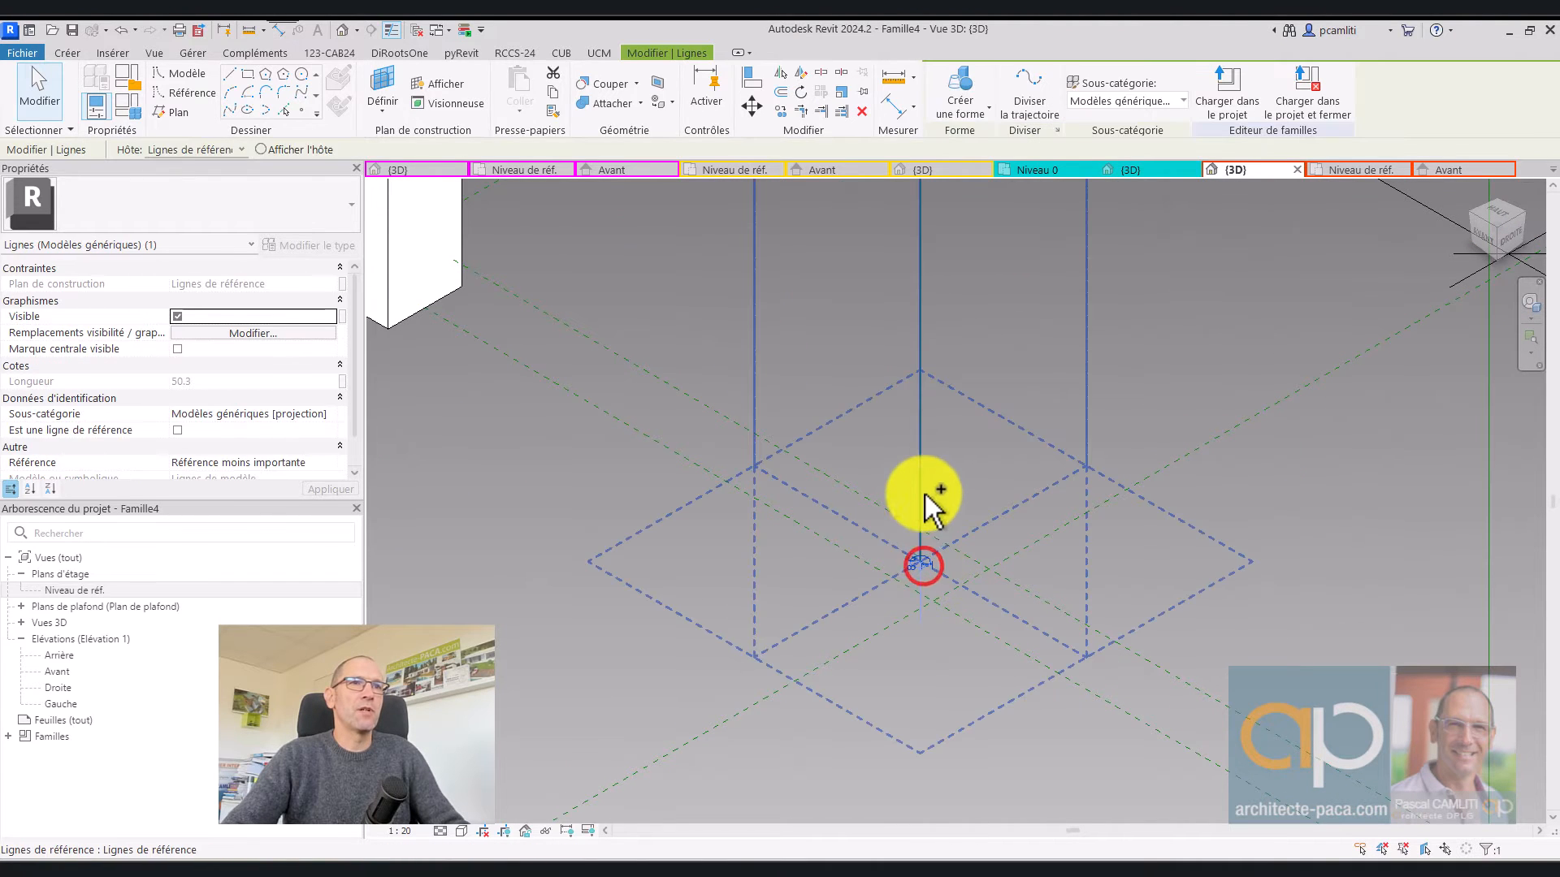
pyautogui.keyDown('ctrl'); pyautogui.click(920, 494); pyautogui.keyUp('ctrl')
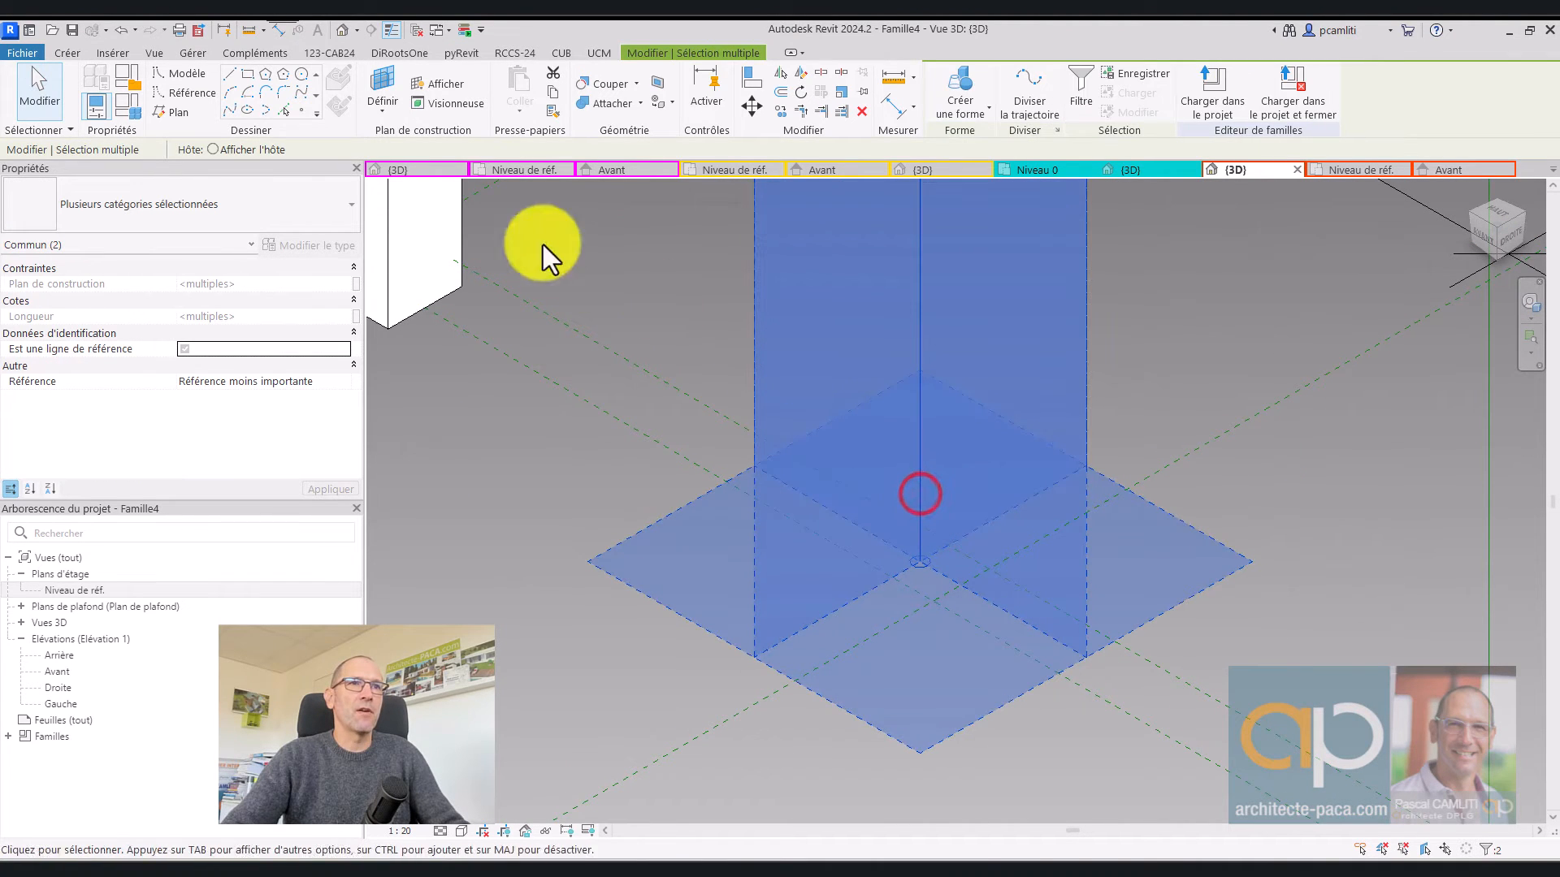
pyautogui.click(977, 107)
pyautogui.click(975, 130)
pyautogui.click(1122, 320)
pyautogui.scroll(-4, 1110, 328)
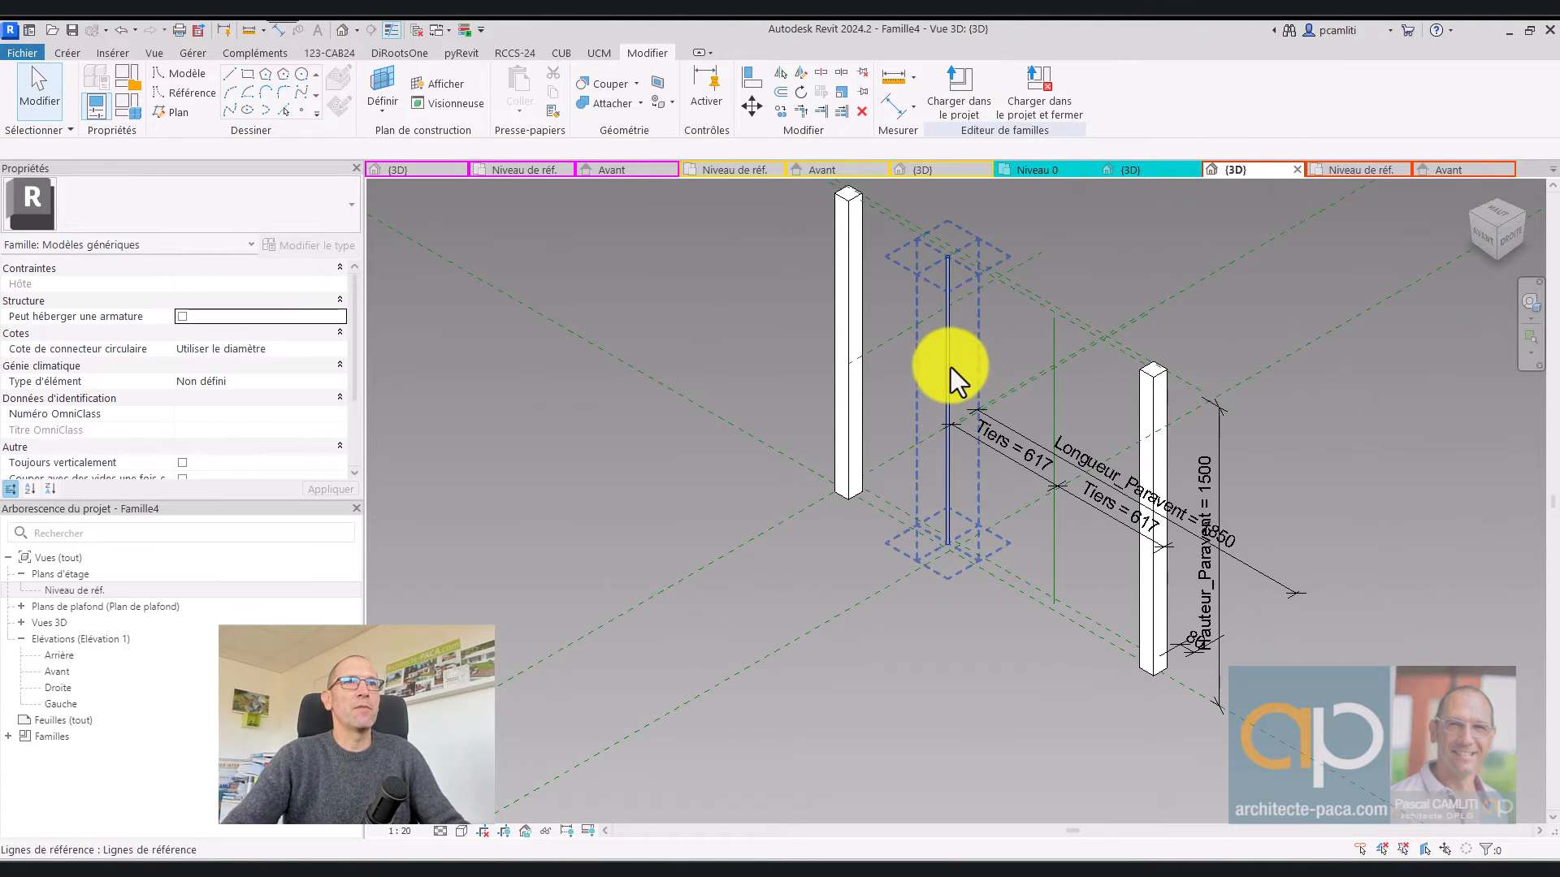
# Associate the new thin bar's material with a new type parameter named Bambou, grouped under Matériaux et finitions
pyautogui.click(949, 367)
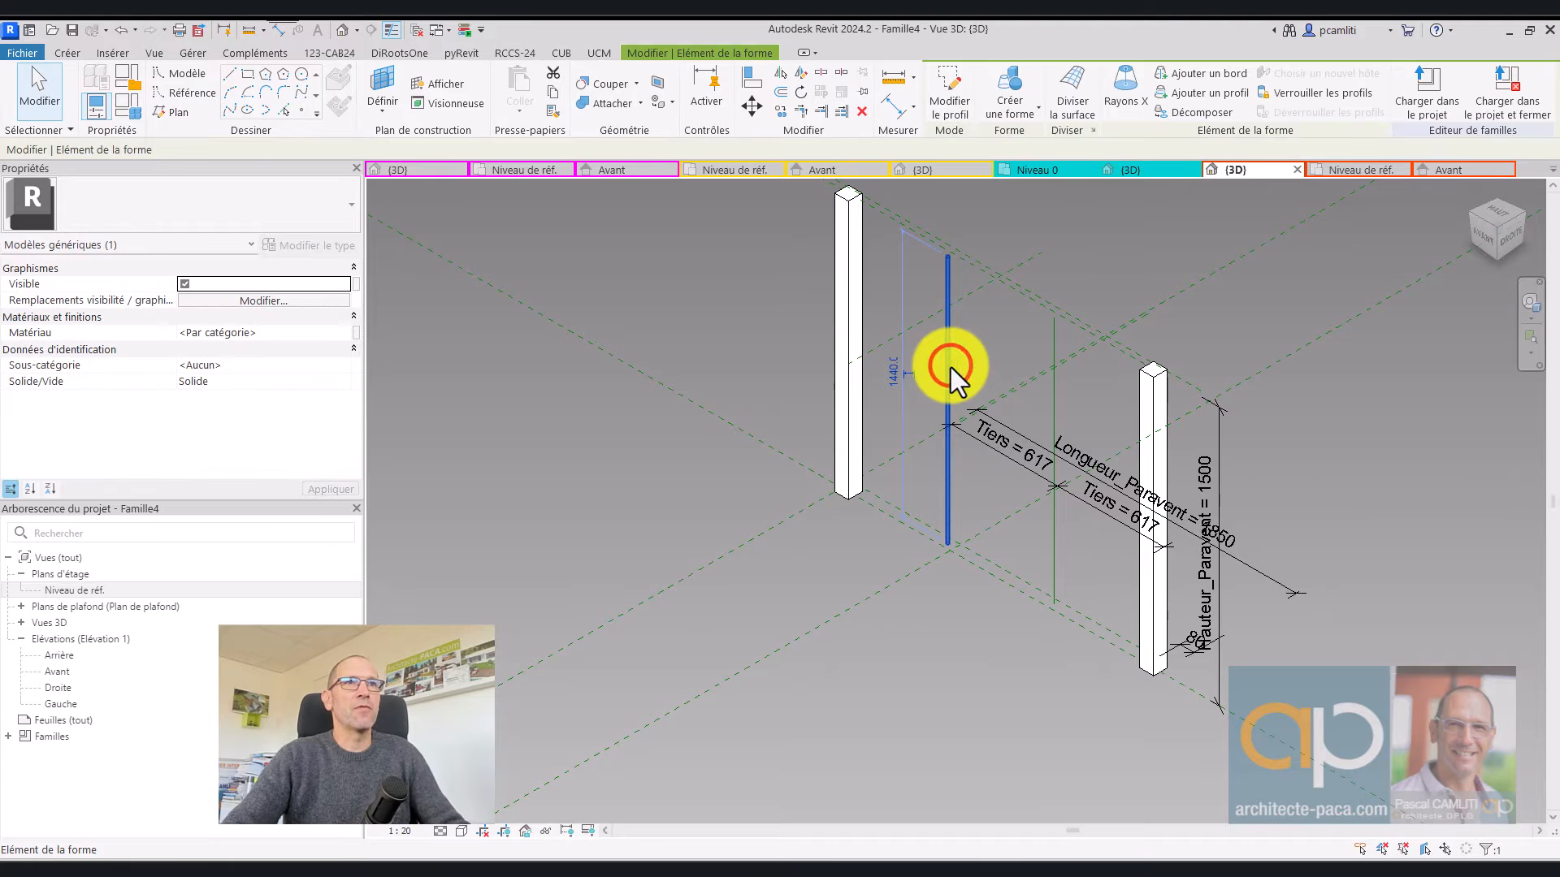
pyautogui.click(355, 333)
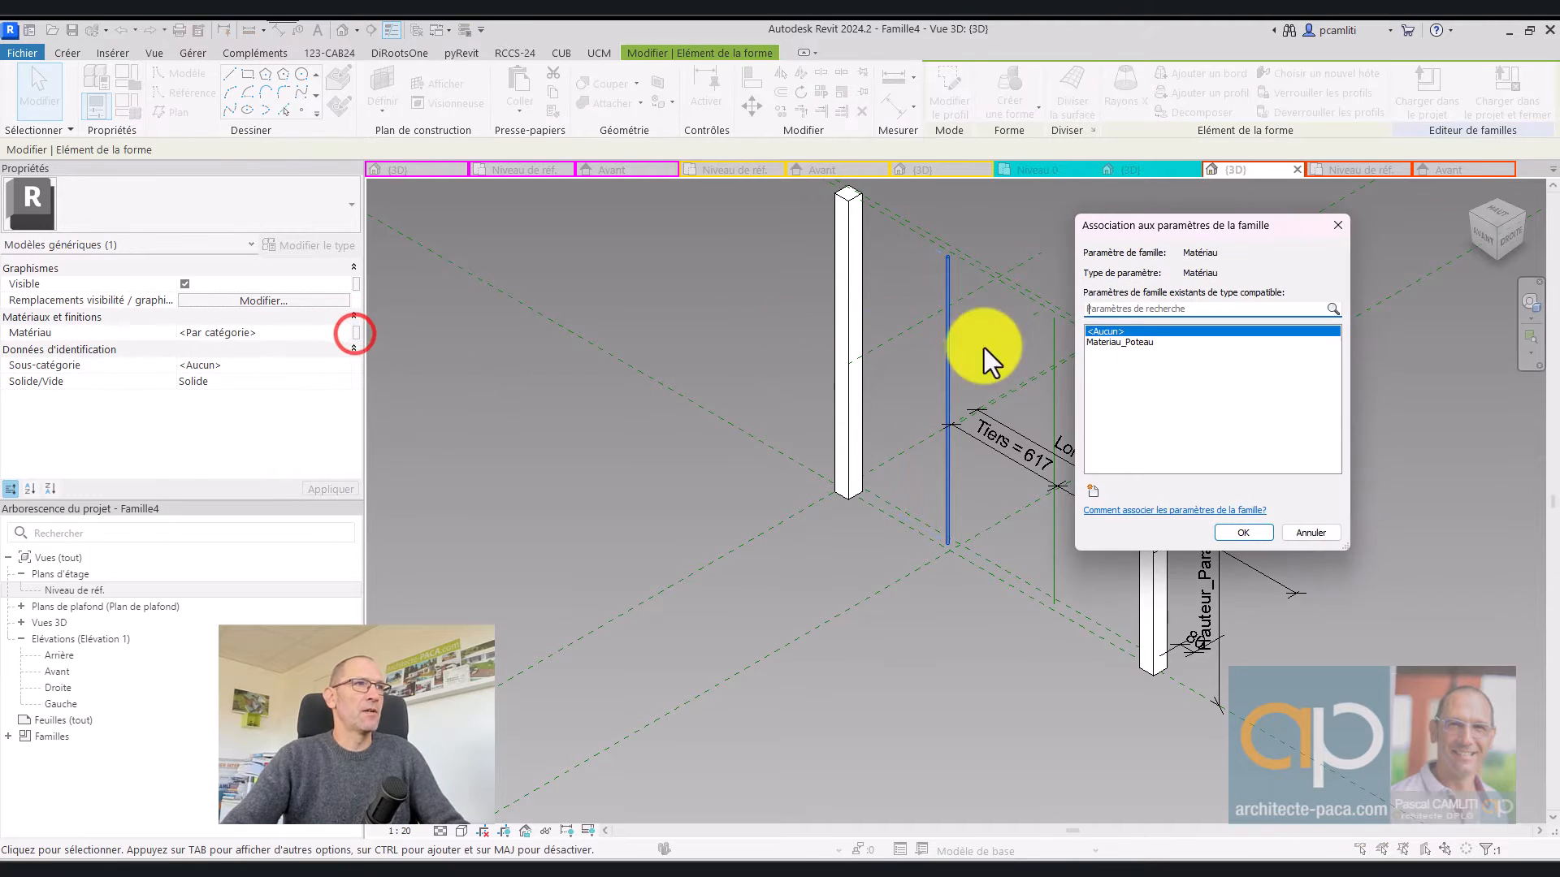
pyautogui.click(1128, 342)
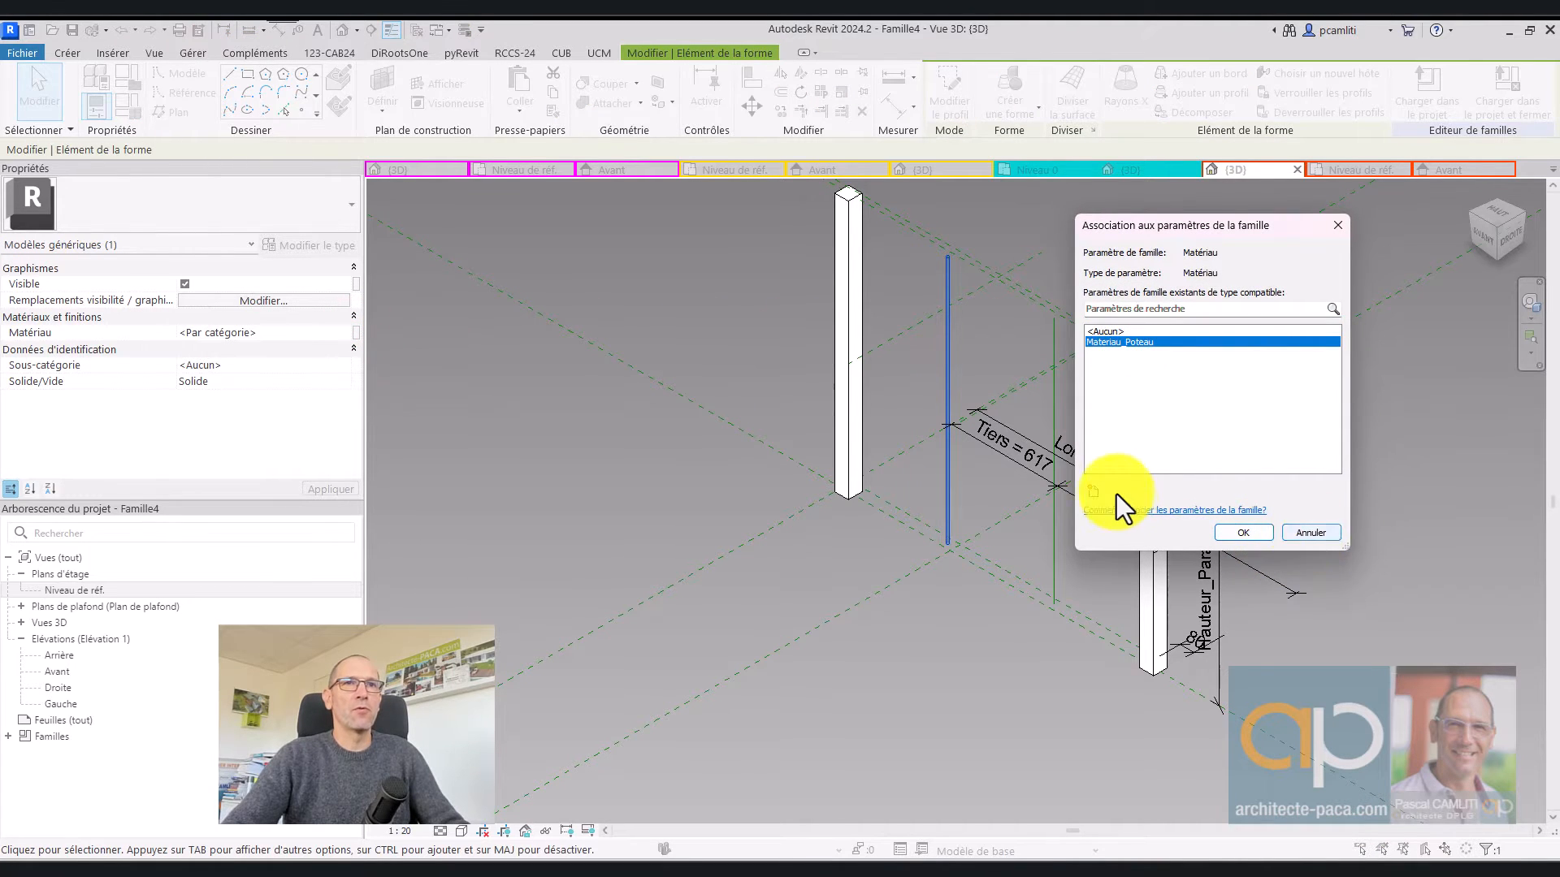
pyautogui.click(1089, 493)
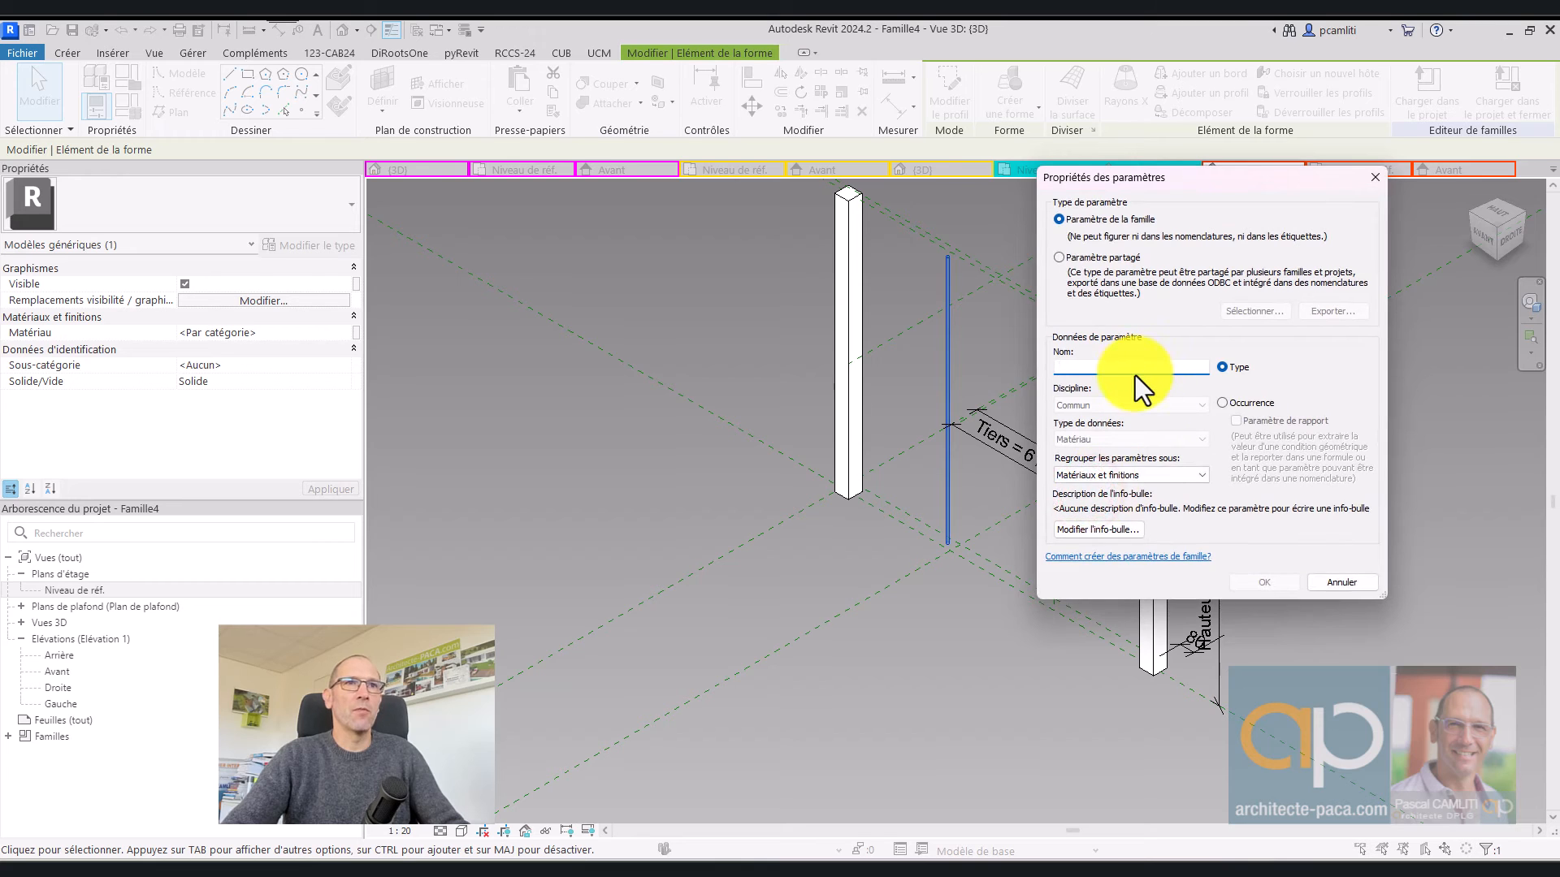
pyautogui.write('Bambou')
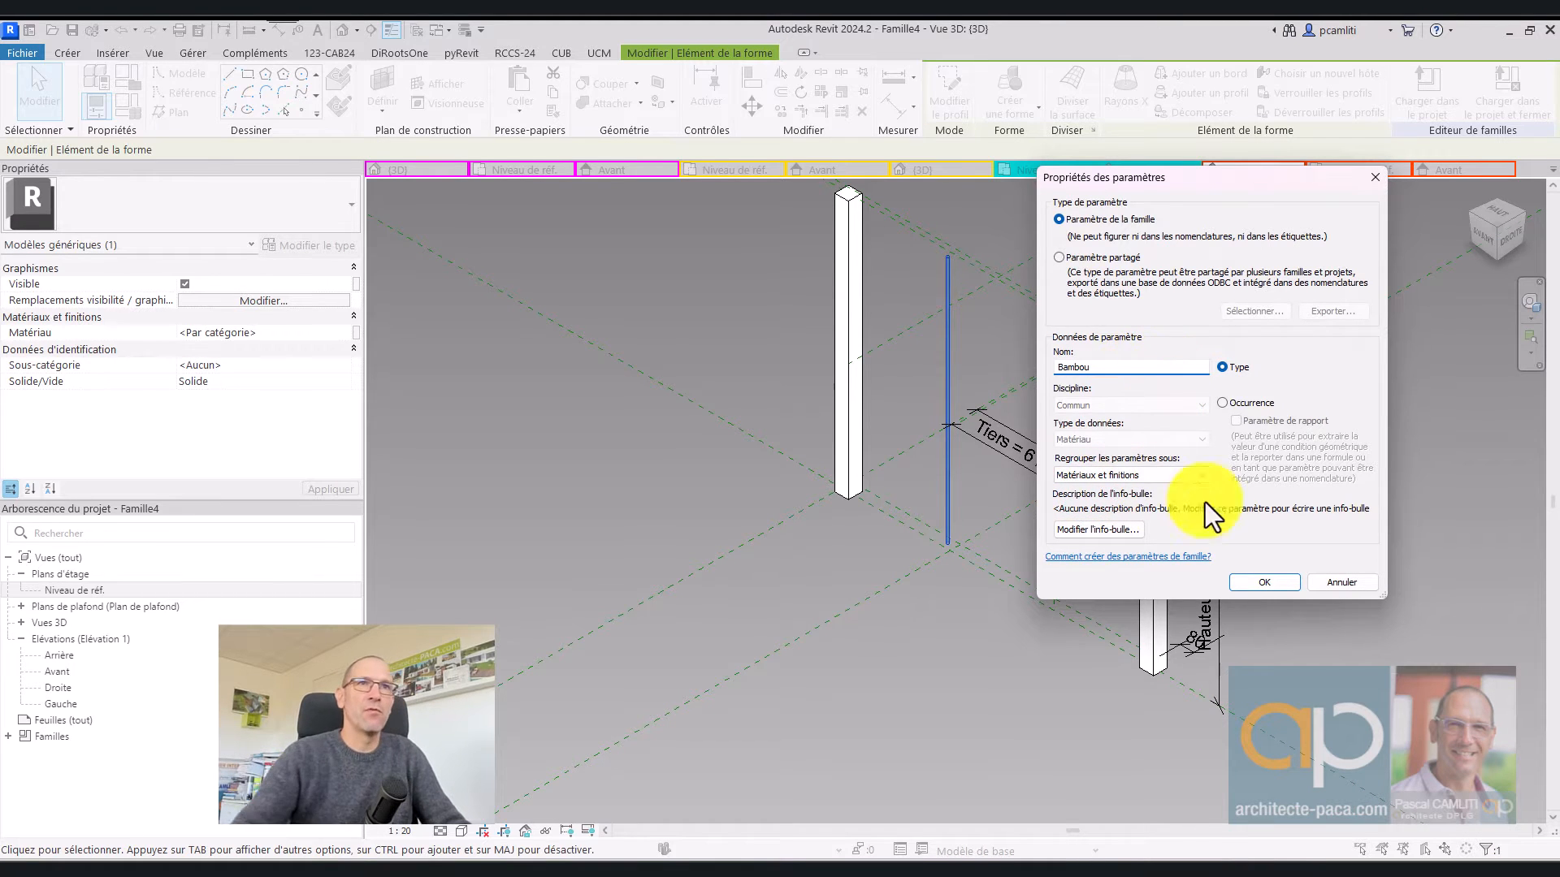
pyautogui.click(1255, 583)
pyautogui.click(1243, 532)
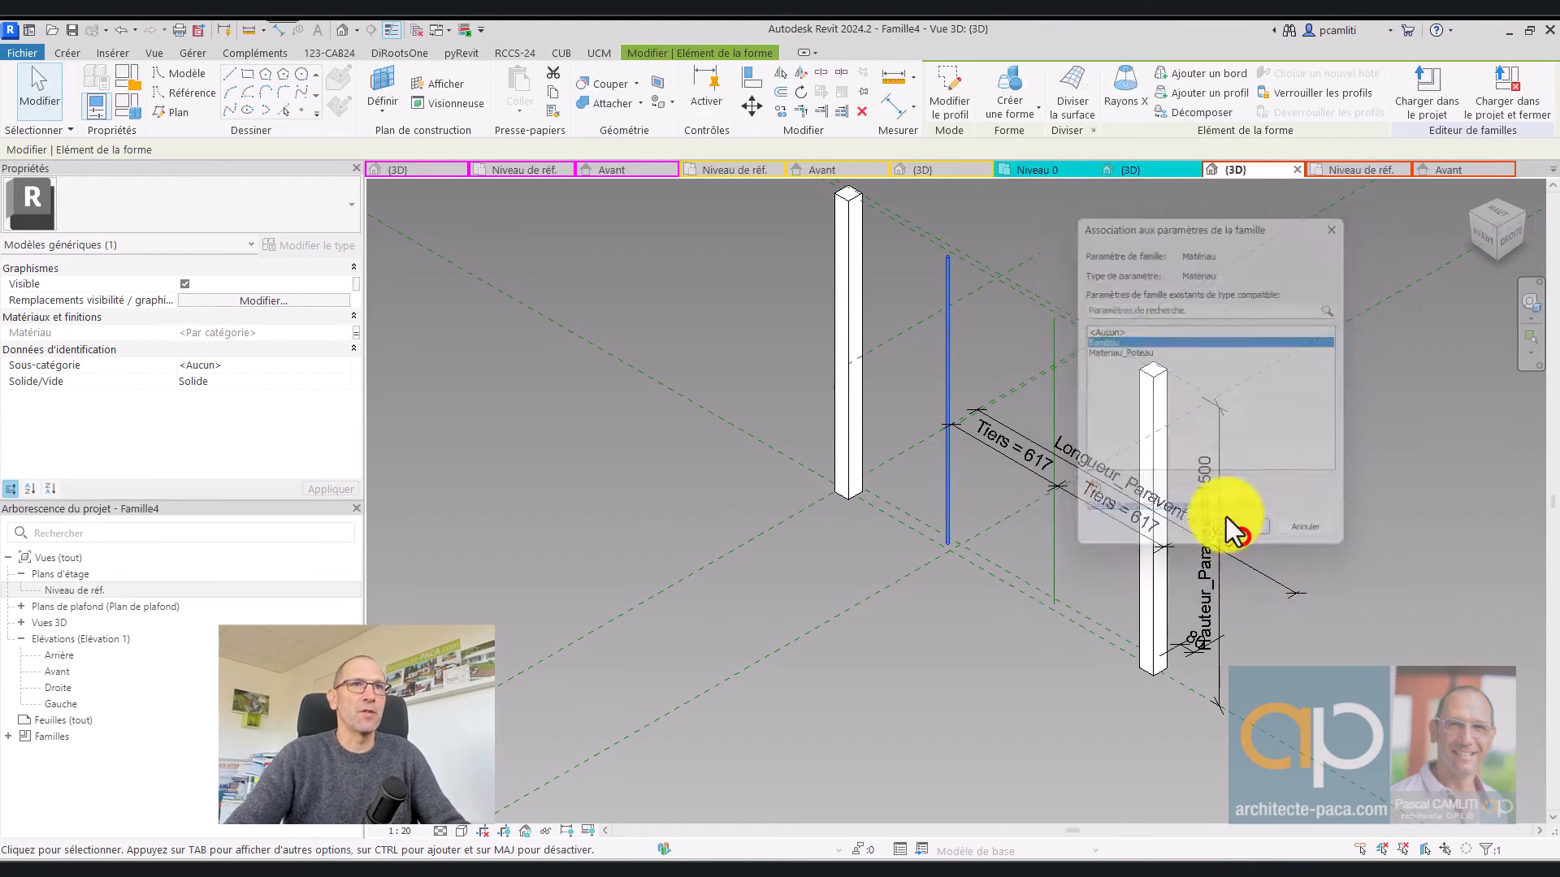
# Set the Bambou material parameter to Bambou in the family types, copying the value from Materiau_Poteau
pyautogui.click(132, 114)
pyautogui.click(309, 234)
pyautogui.hotkey('ctrl', 'c')
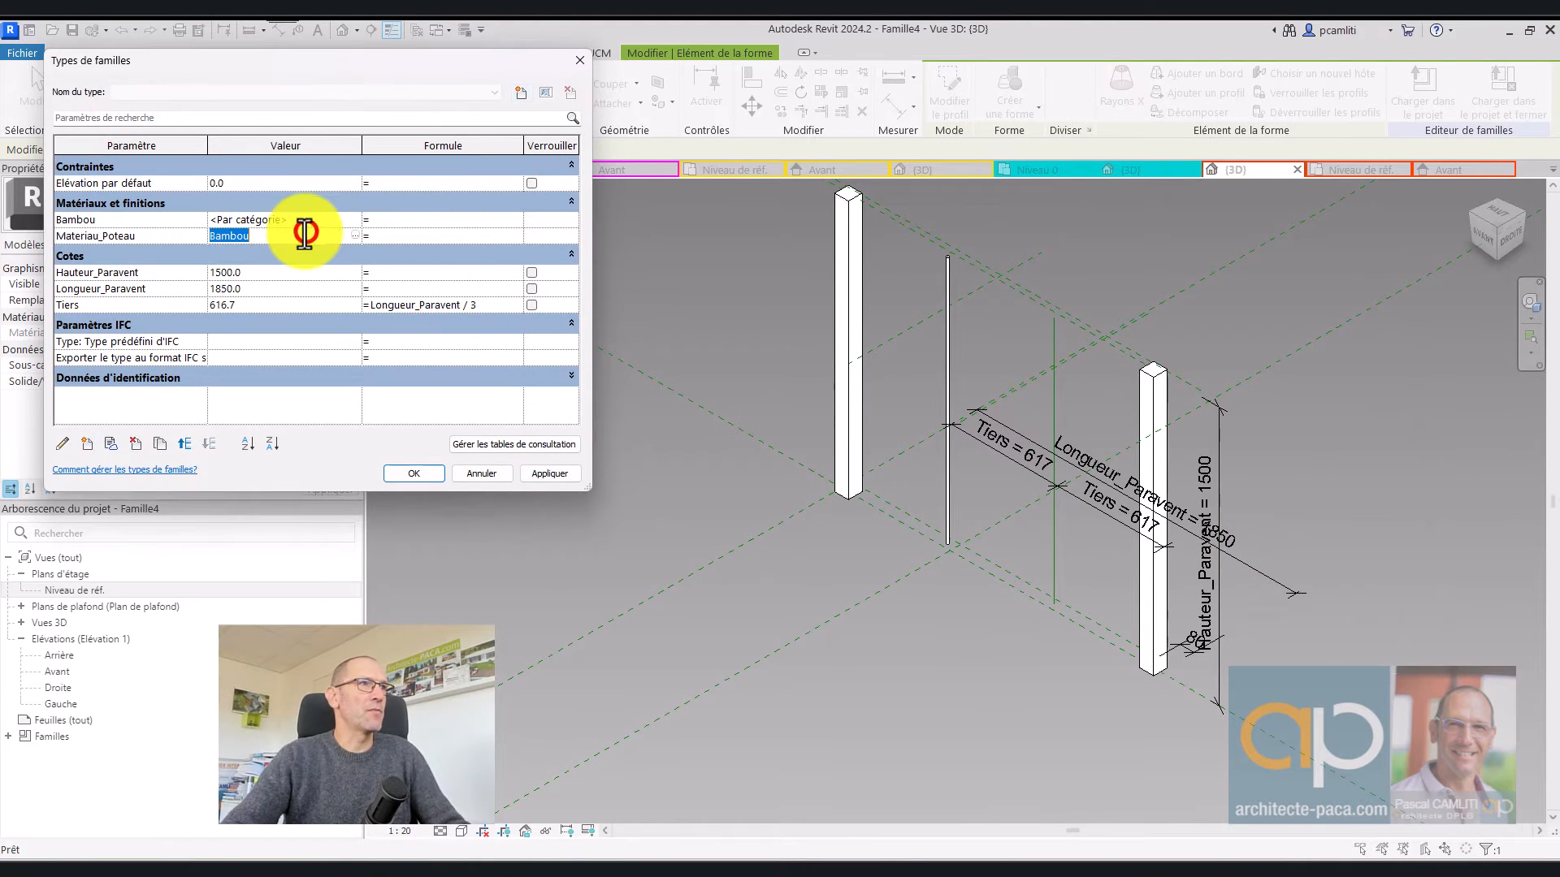
pyautogui.click(301, 219)
pyautogui.hotkey('ctrl', 'v')
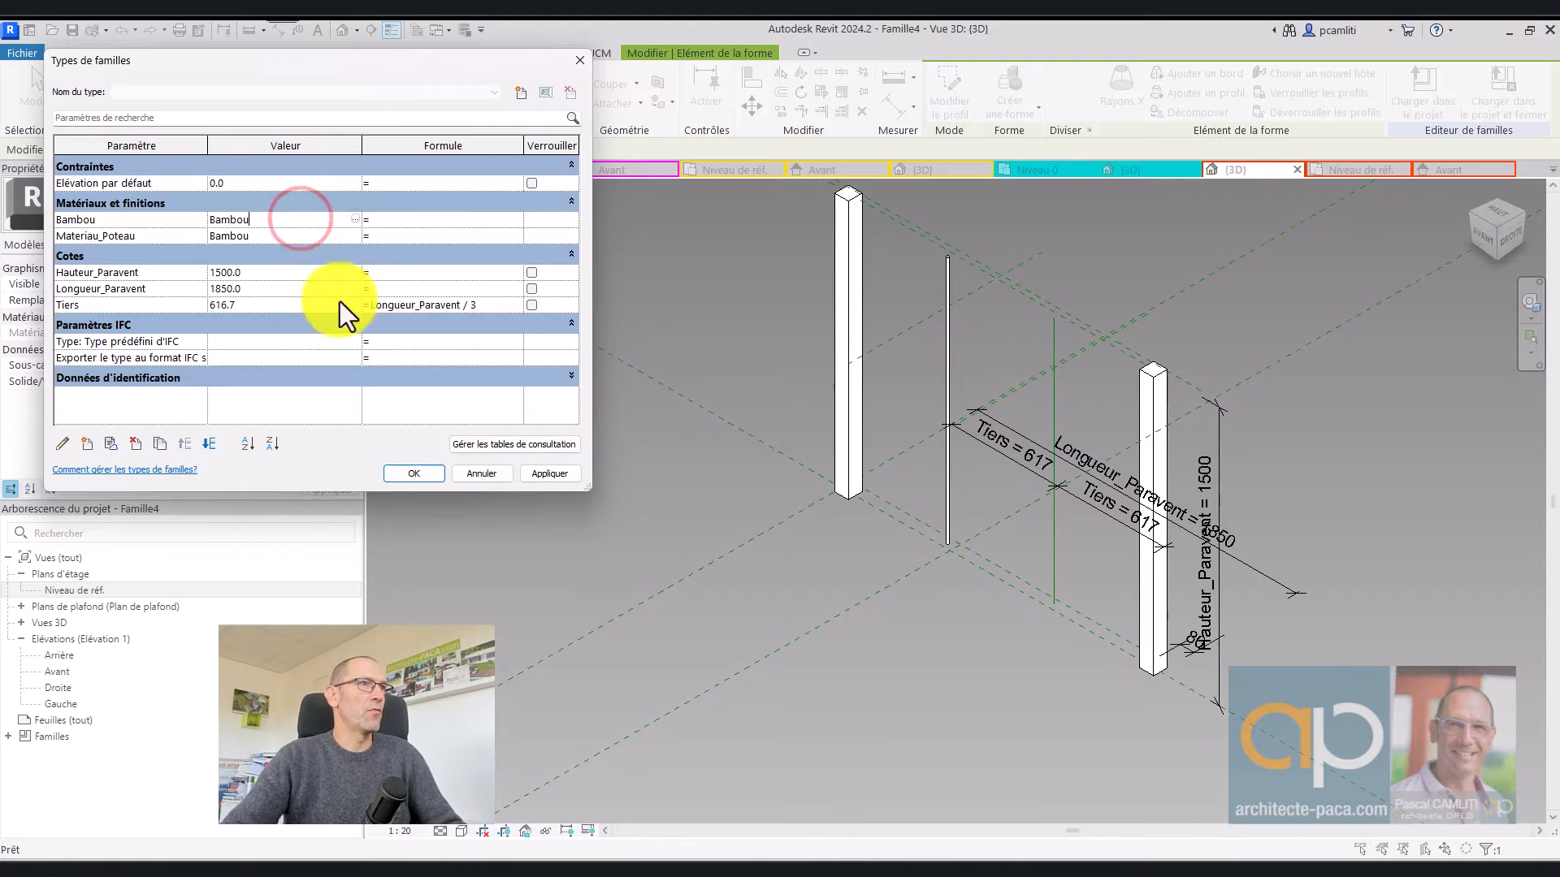
pyautogui.click(415, 476)
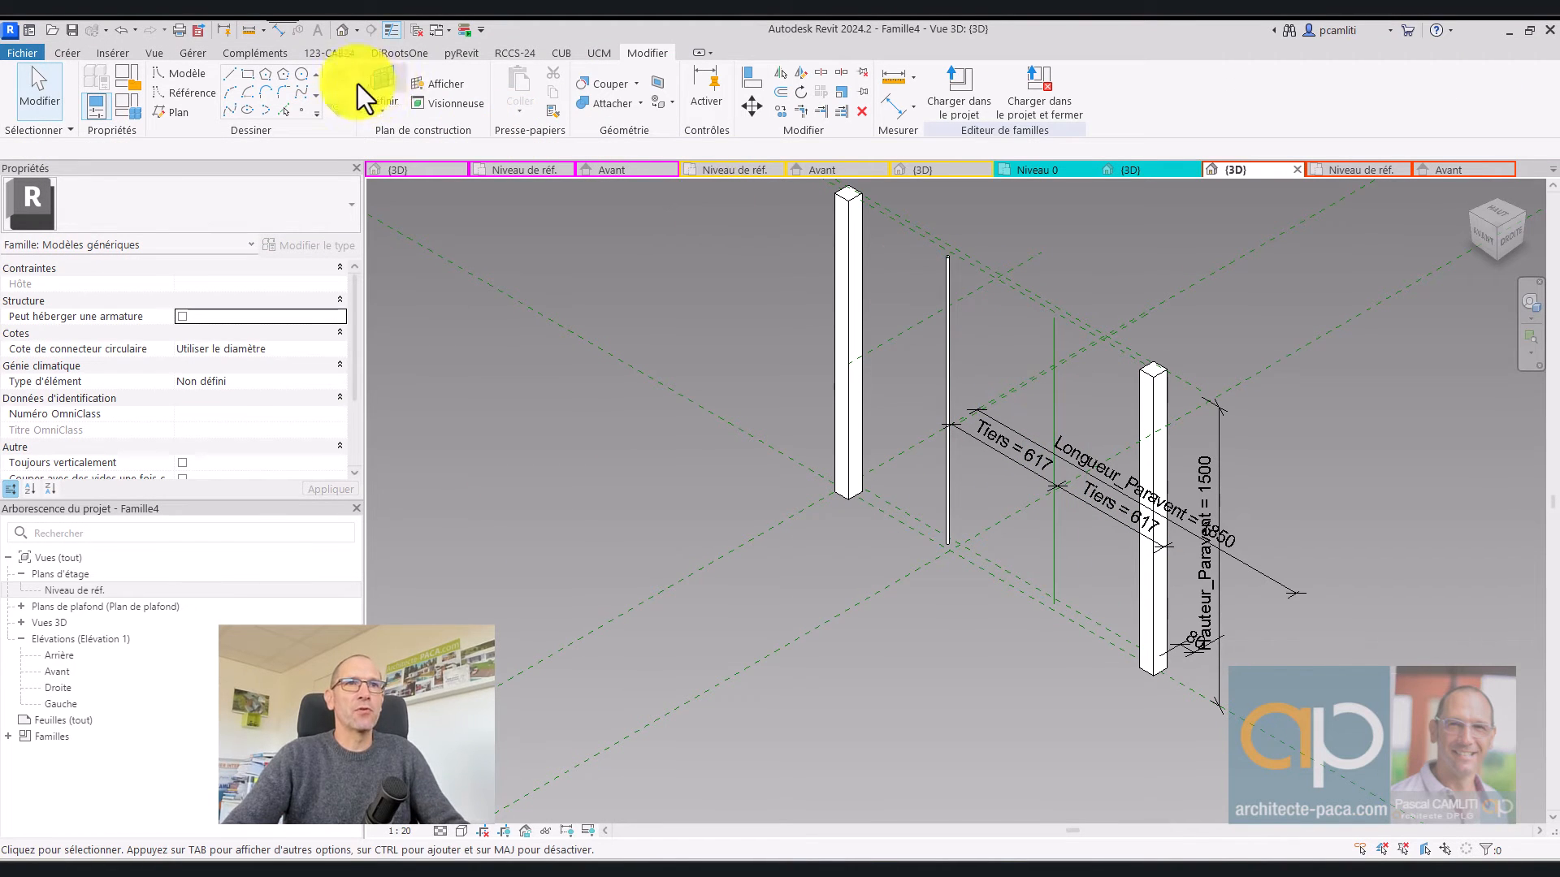
# Draw a circle about 50 mm in circumference, centred on the lower end of the second vertical reference line, on its horizontal end plane
pyautogui.click(382, 88)
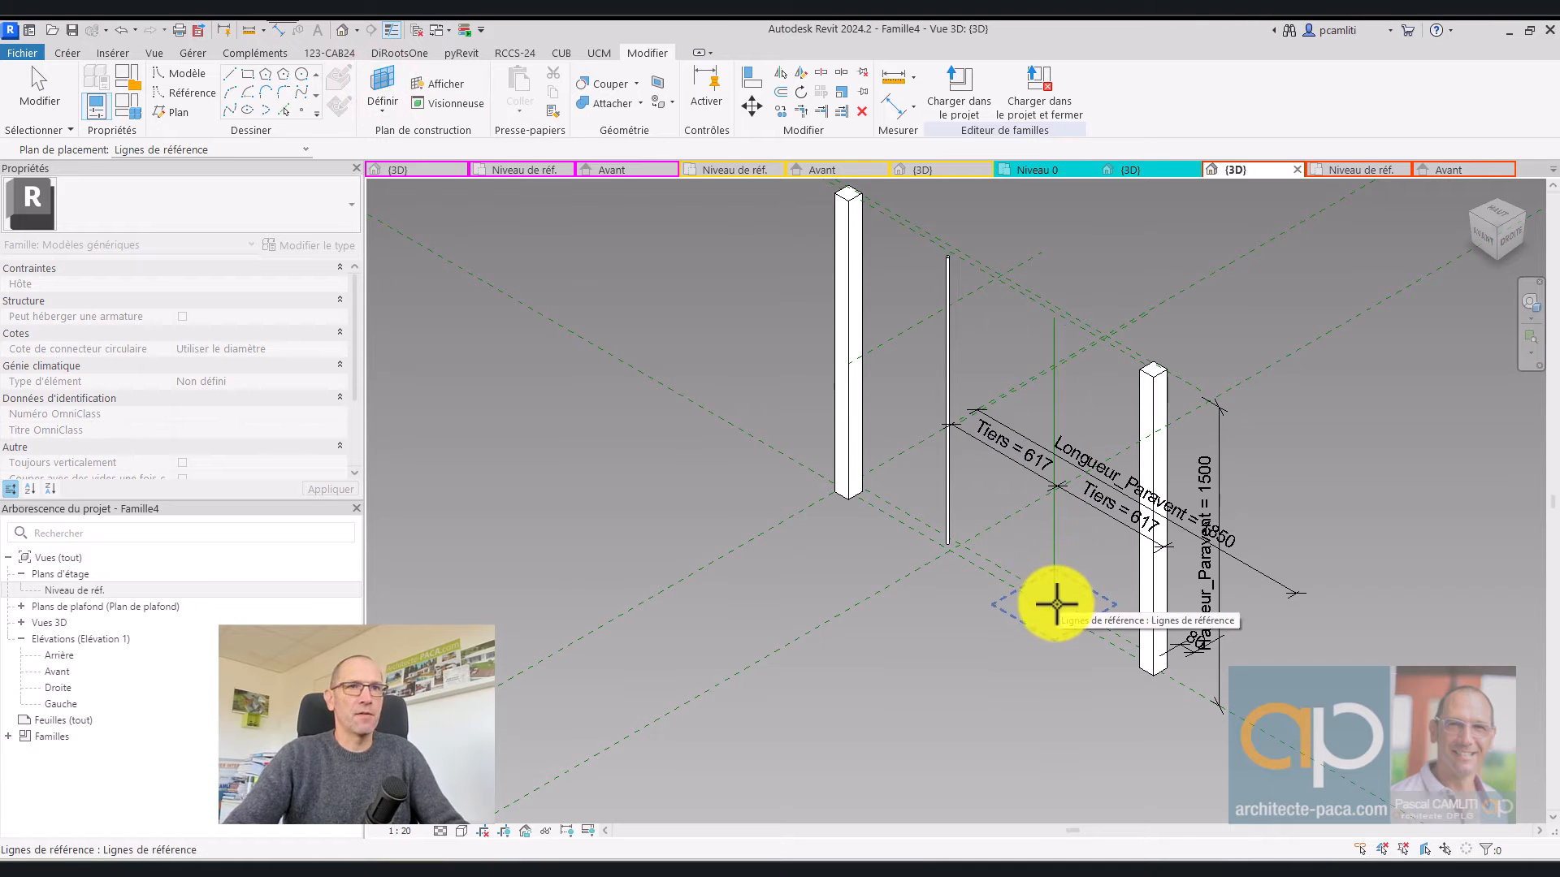
pyautogui.click(1056, 604)
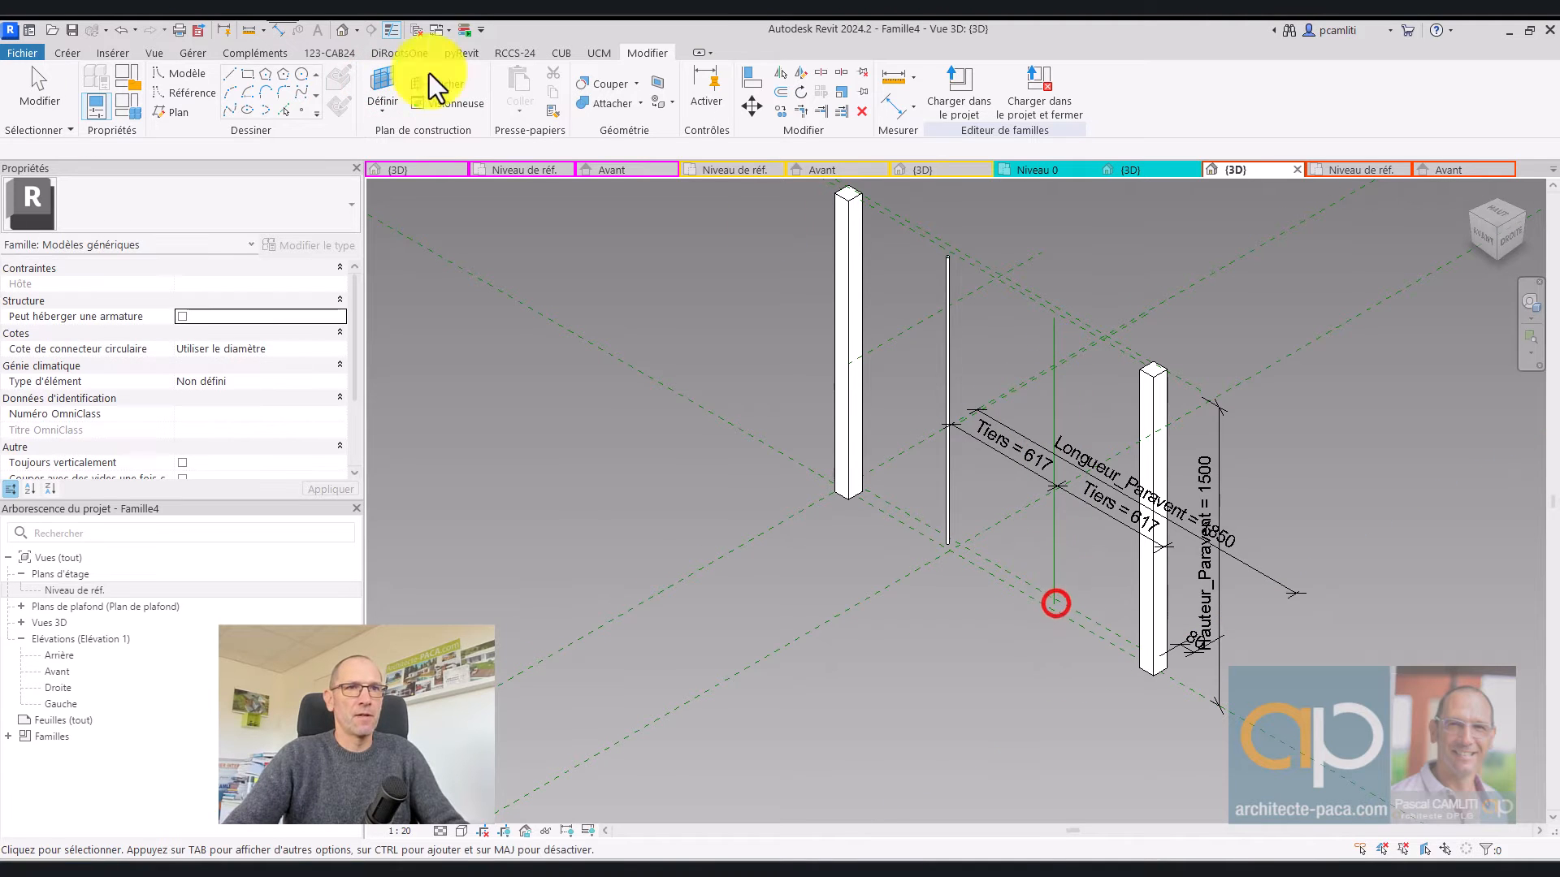
pyautogui.click(301, 74)
pyautogui.scroll(5, 1064, 601)
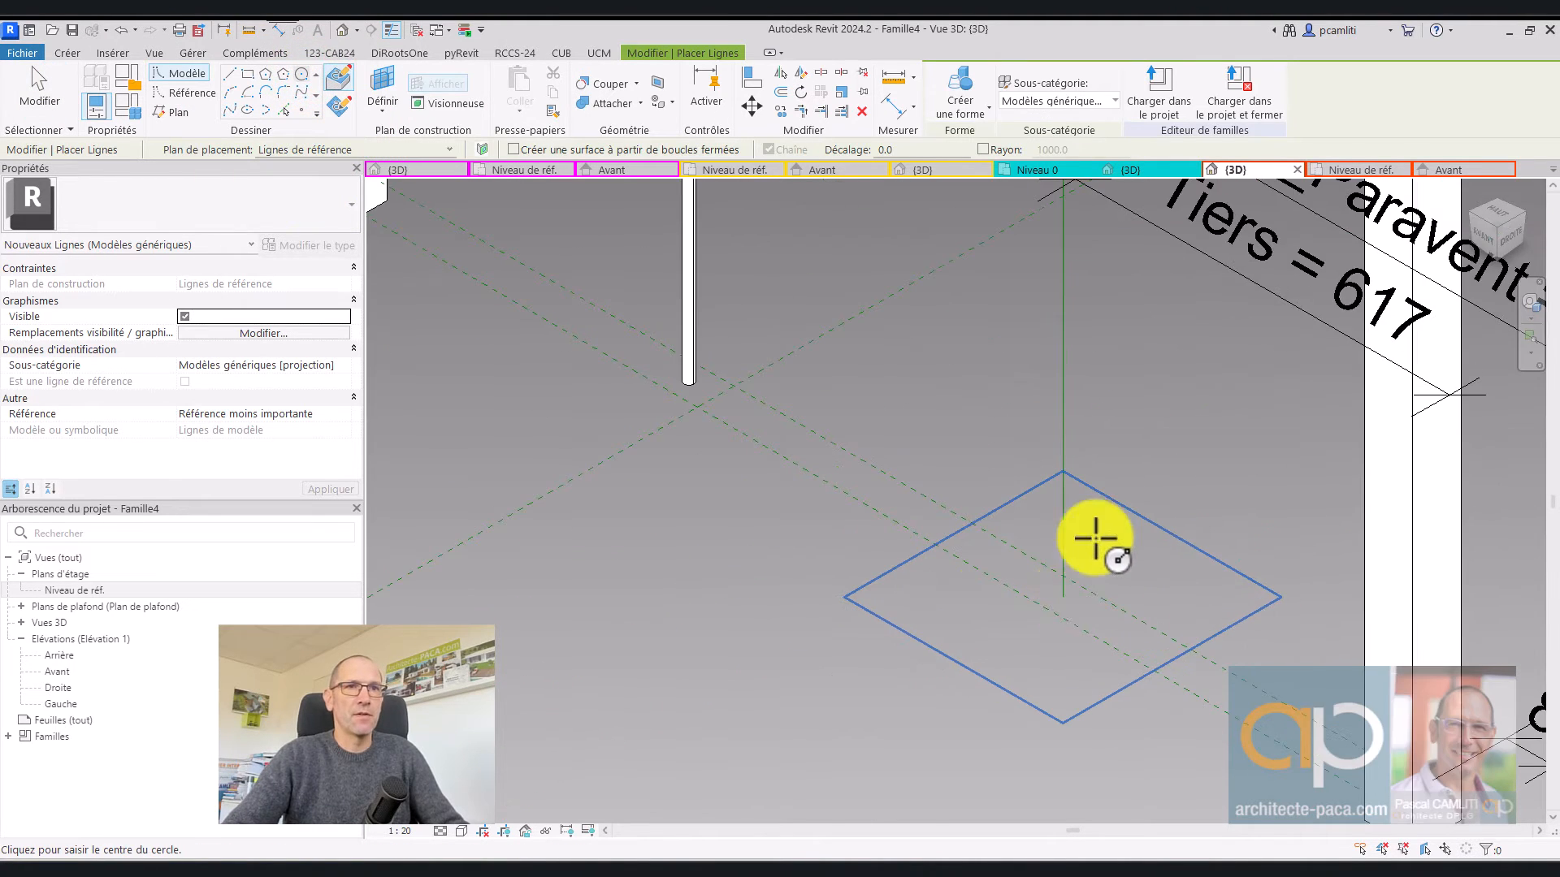
pyautogui.click(1504, 214)
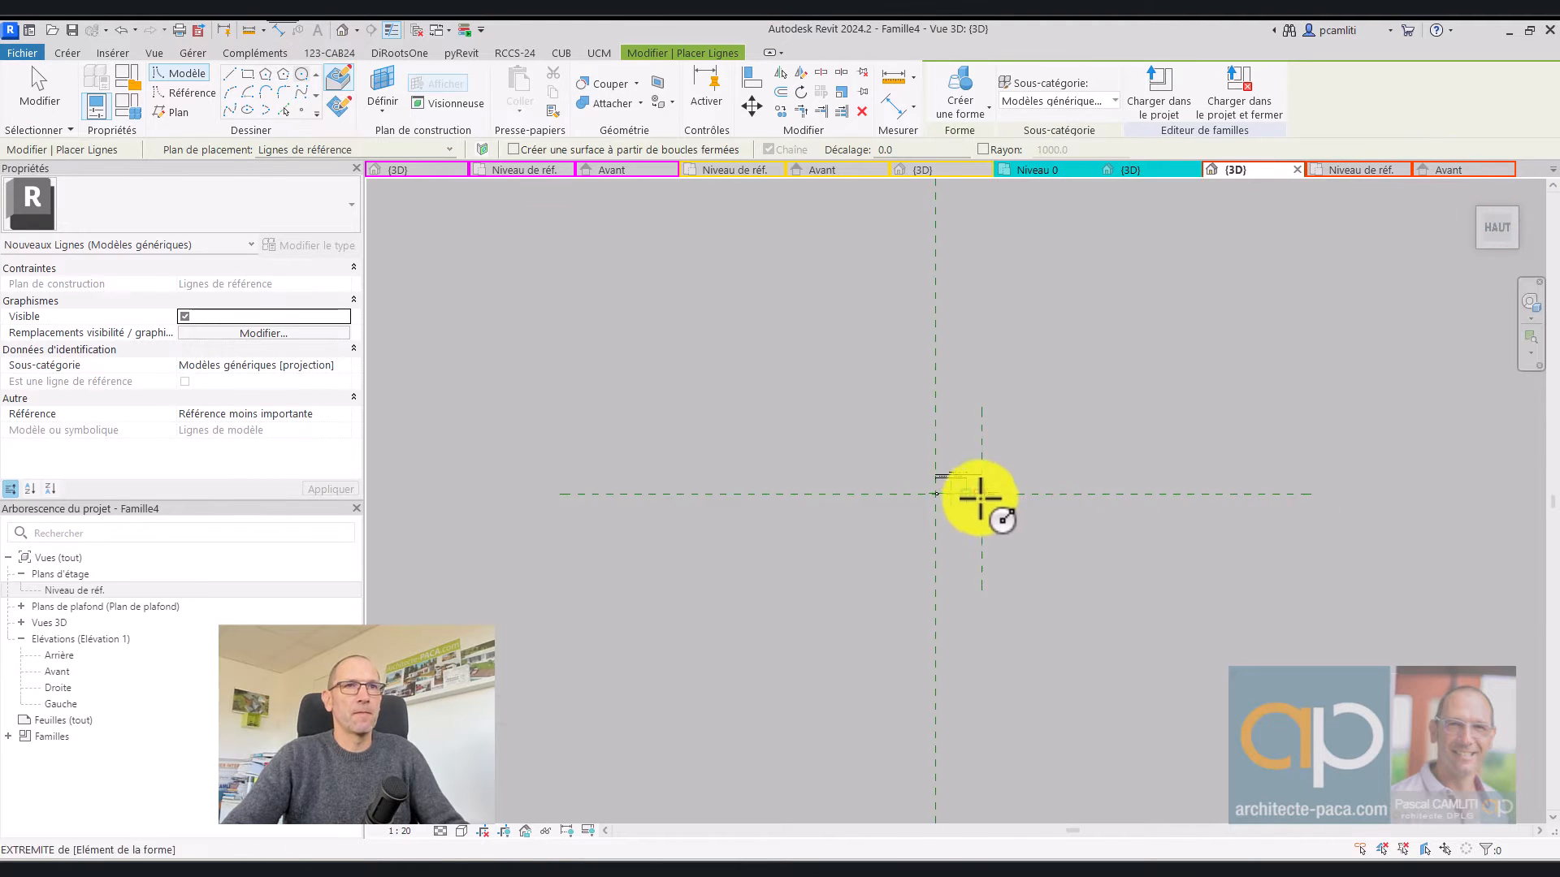
pyautogui.scroll(5, 978, 496)
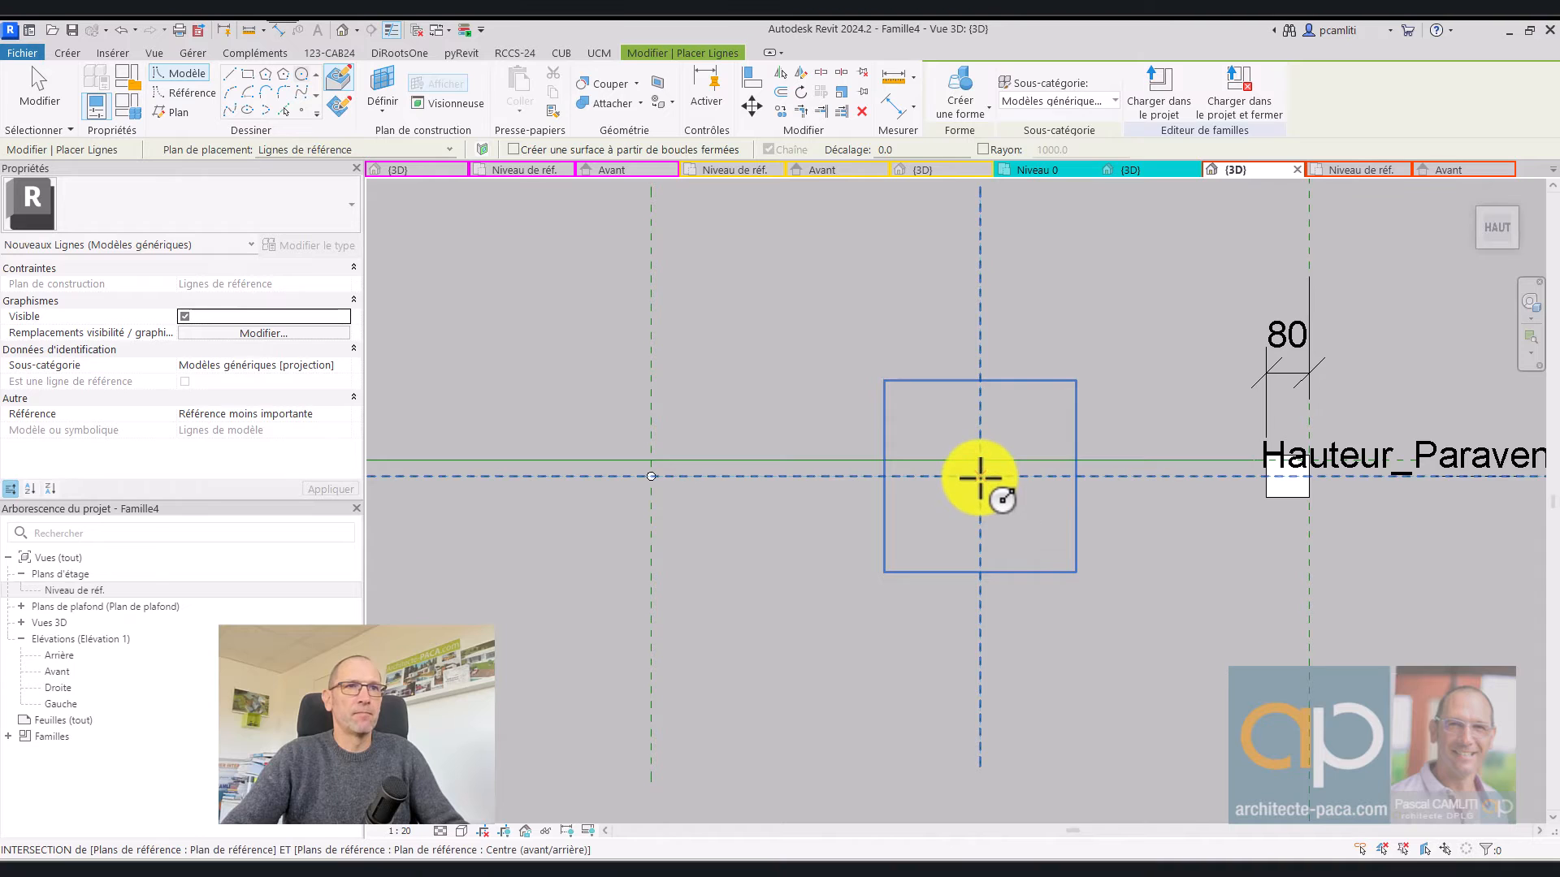
pyautogui.click(979, 478)
pyautogui.scroll(3, 982, 482)
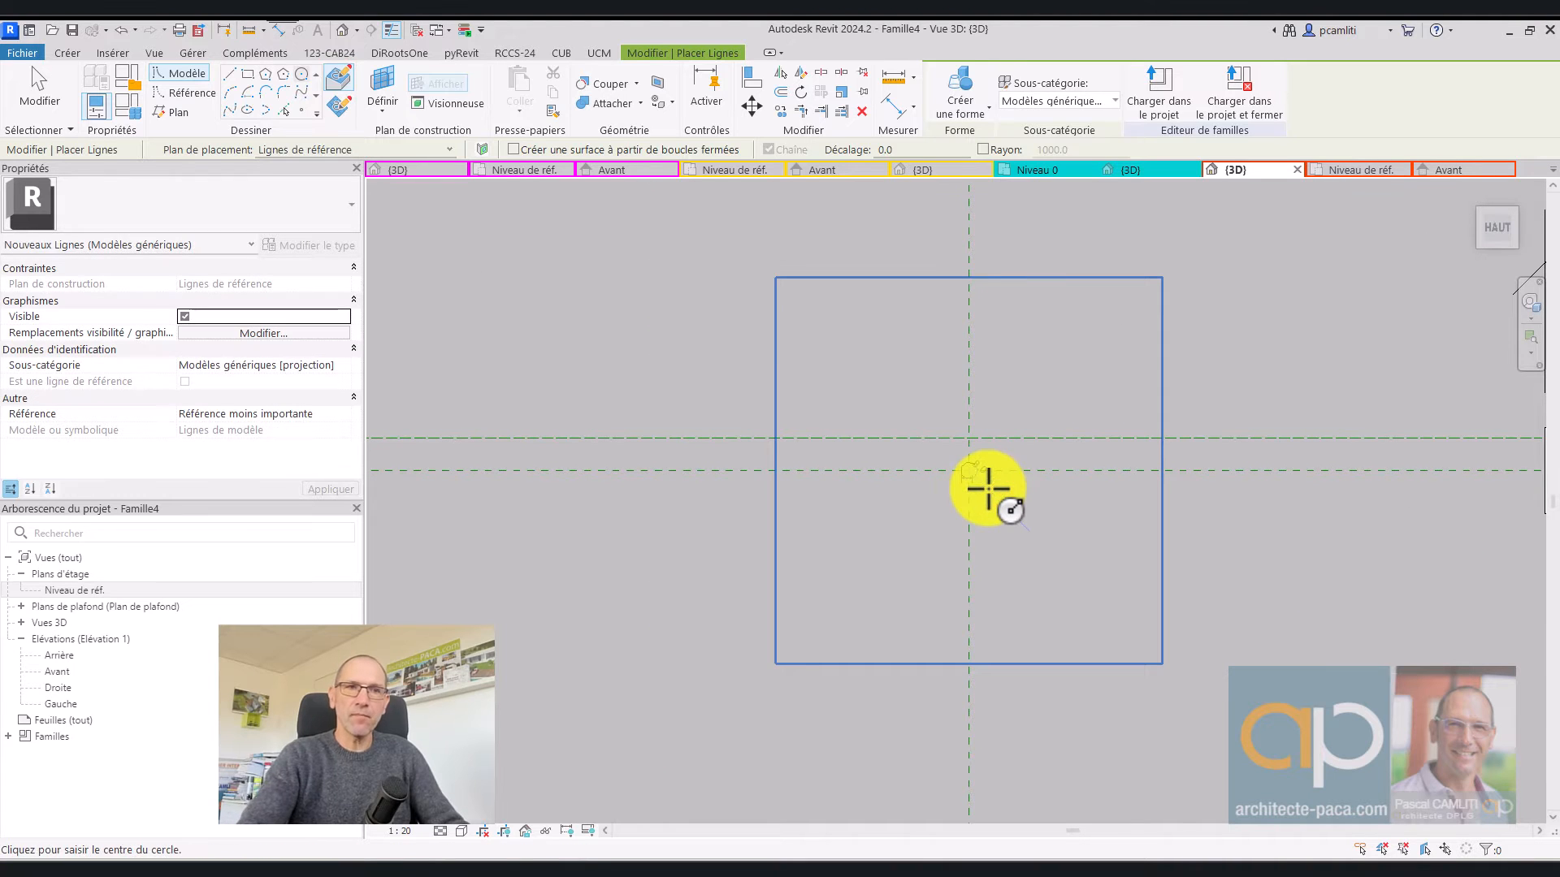
pyautogui.press('Escape')
pyautogui.scroll(1, 978, 476)
pyautogui.click(978, 476)
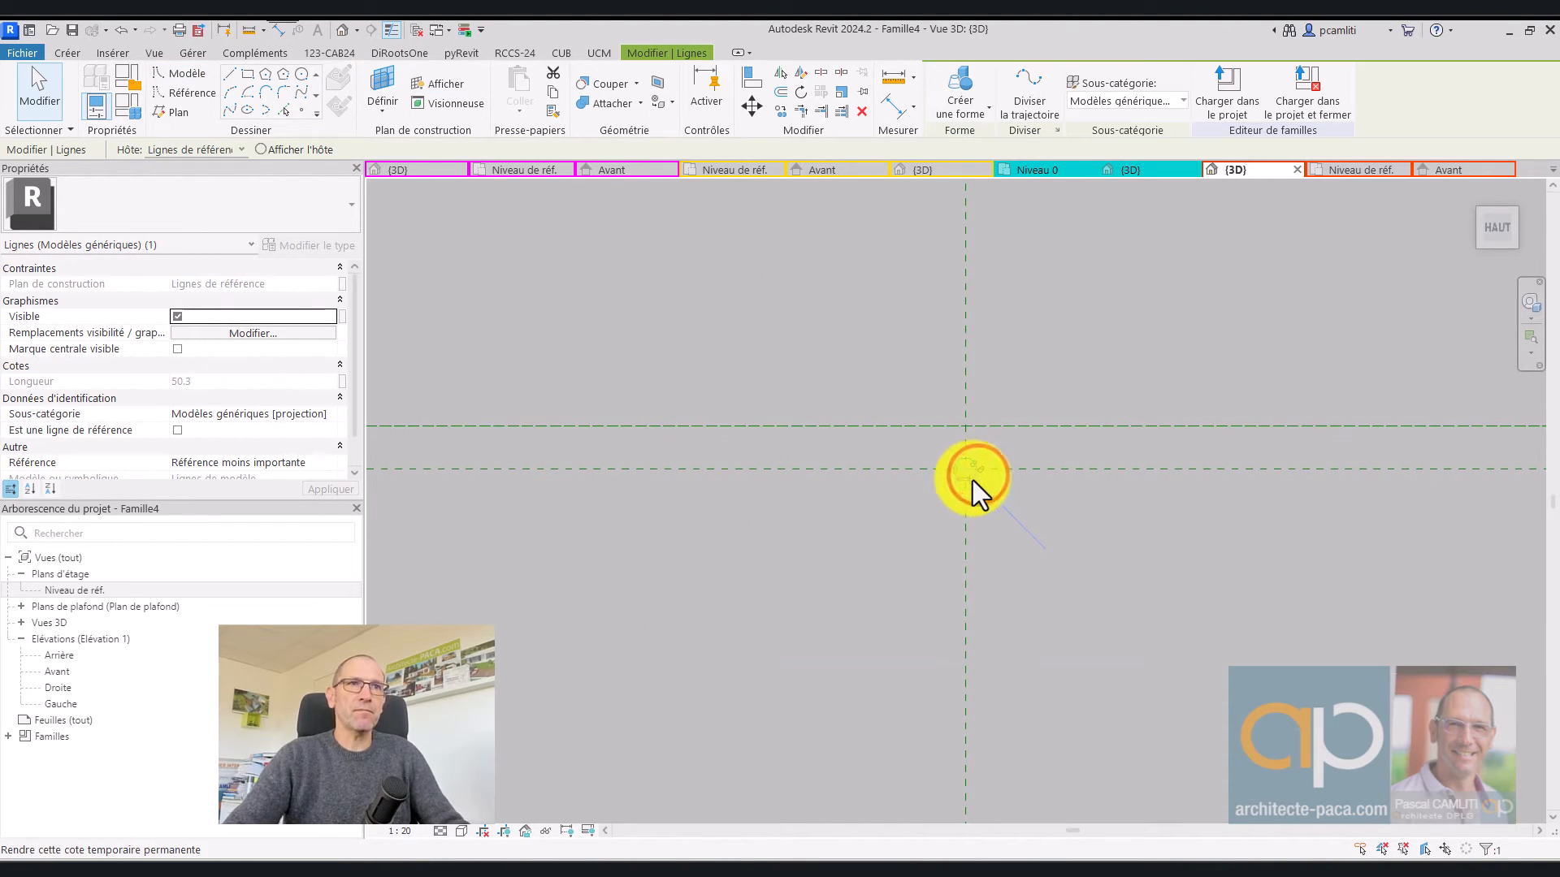
# Create a solid form from the new circle and the second vertical reference line as its path
pyautogui.scroll(-3, 975, 478)
pyautogui.click(1470, 192)
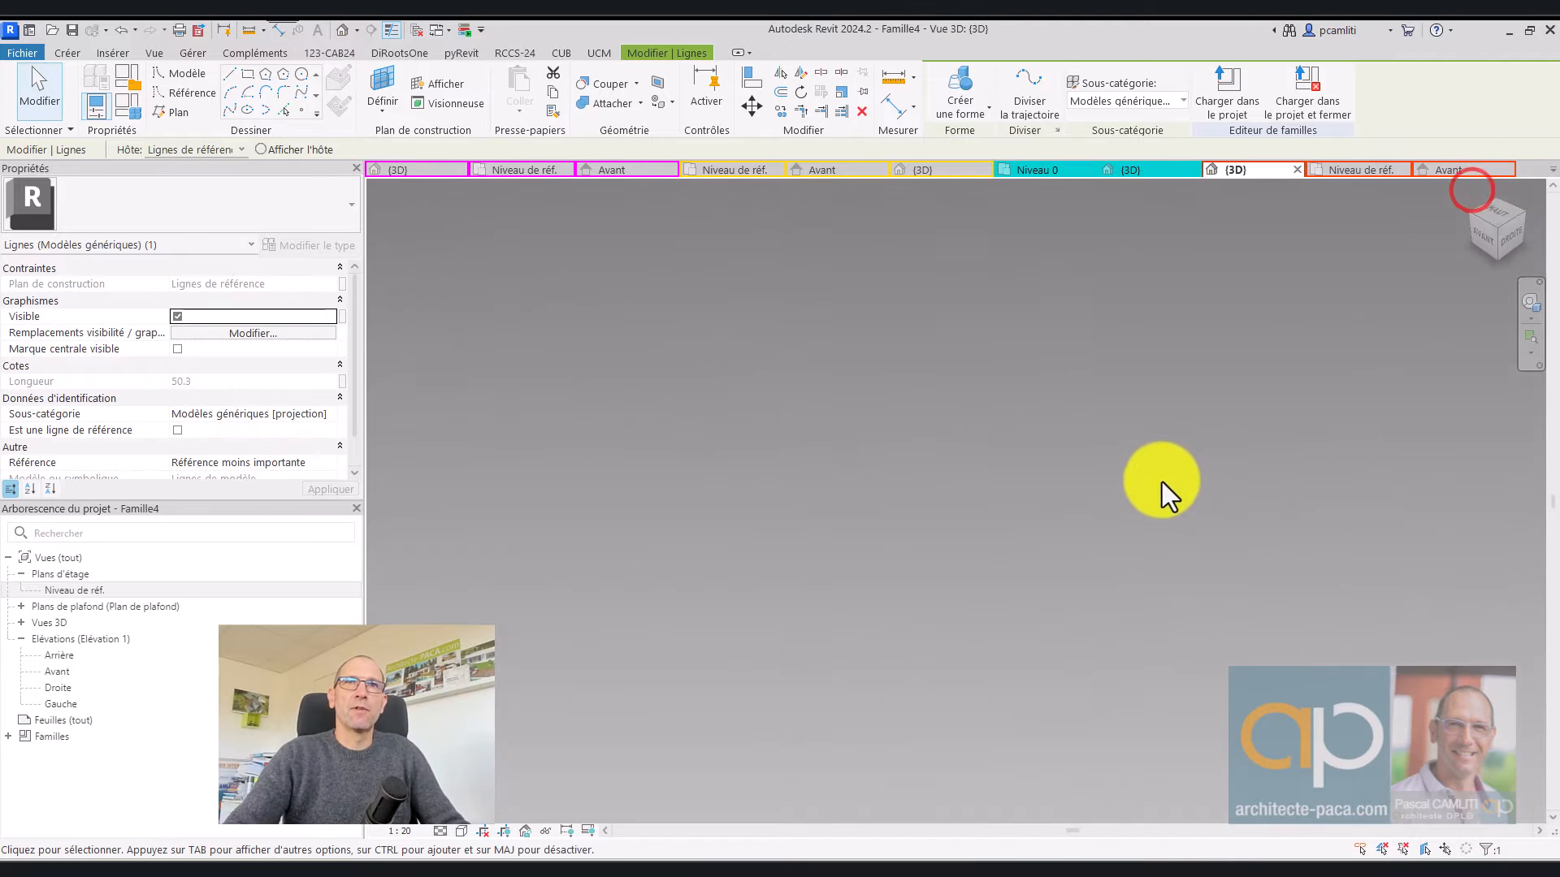
pyautogui.rightClick(1034, 615)
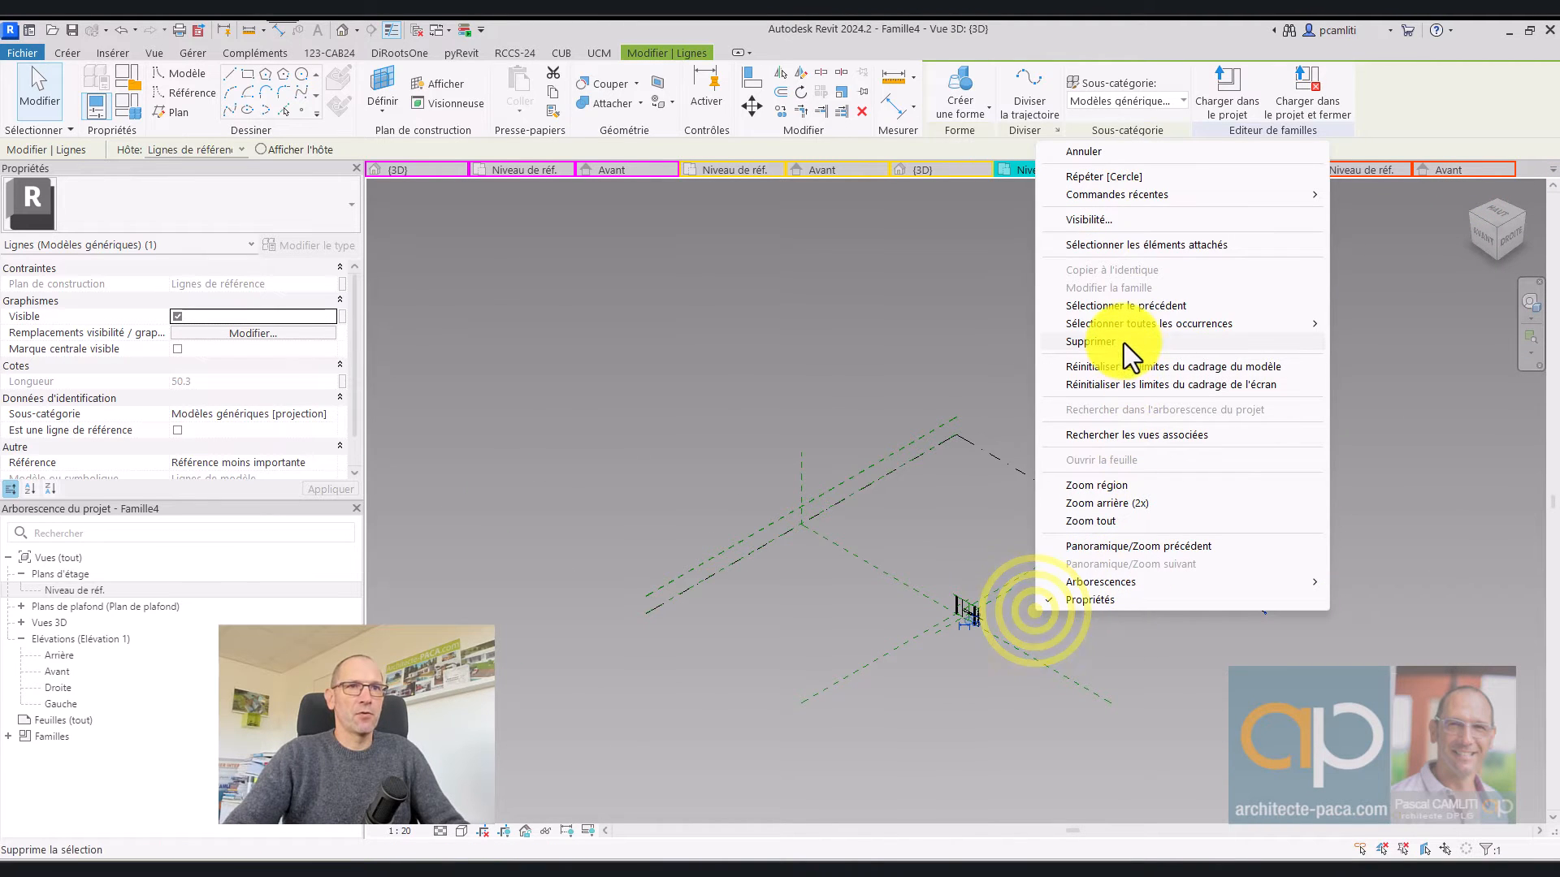
pyautogui.click(1010, 688)
pyautogui.scroll(5, 962, 601)
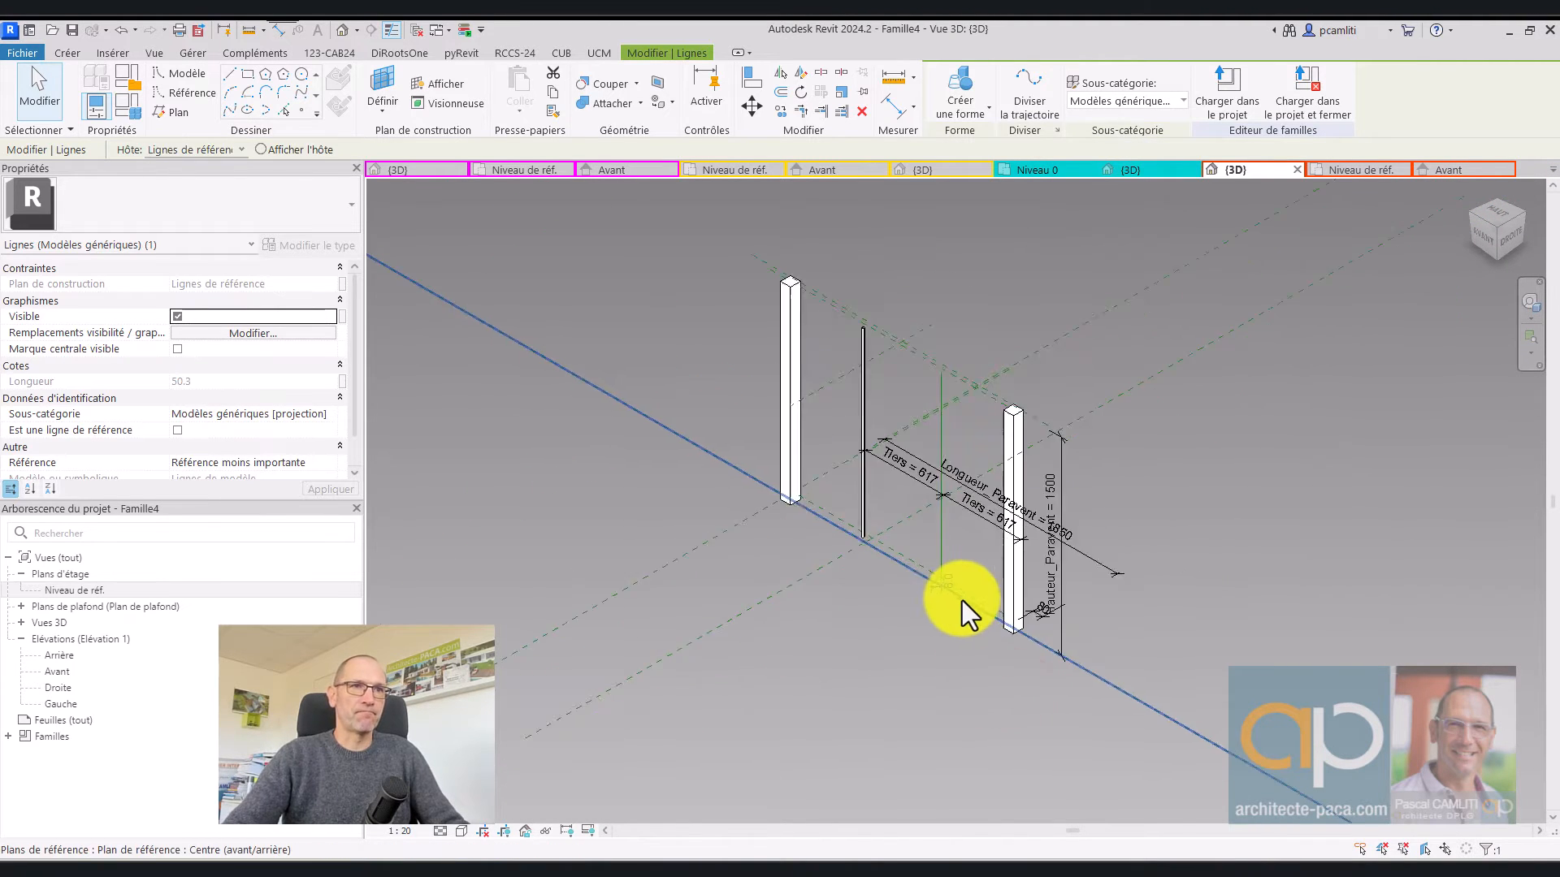
pyautogui.scroll(2, 935, 551)
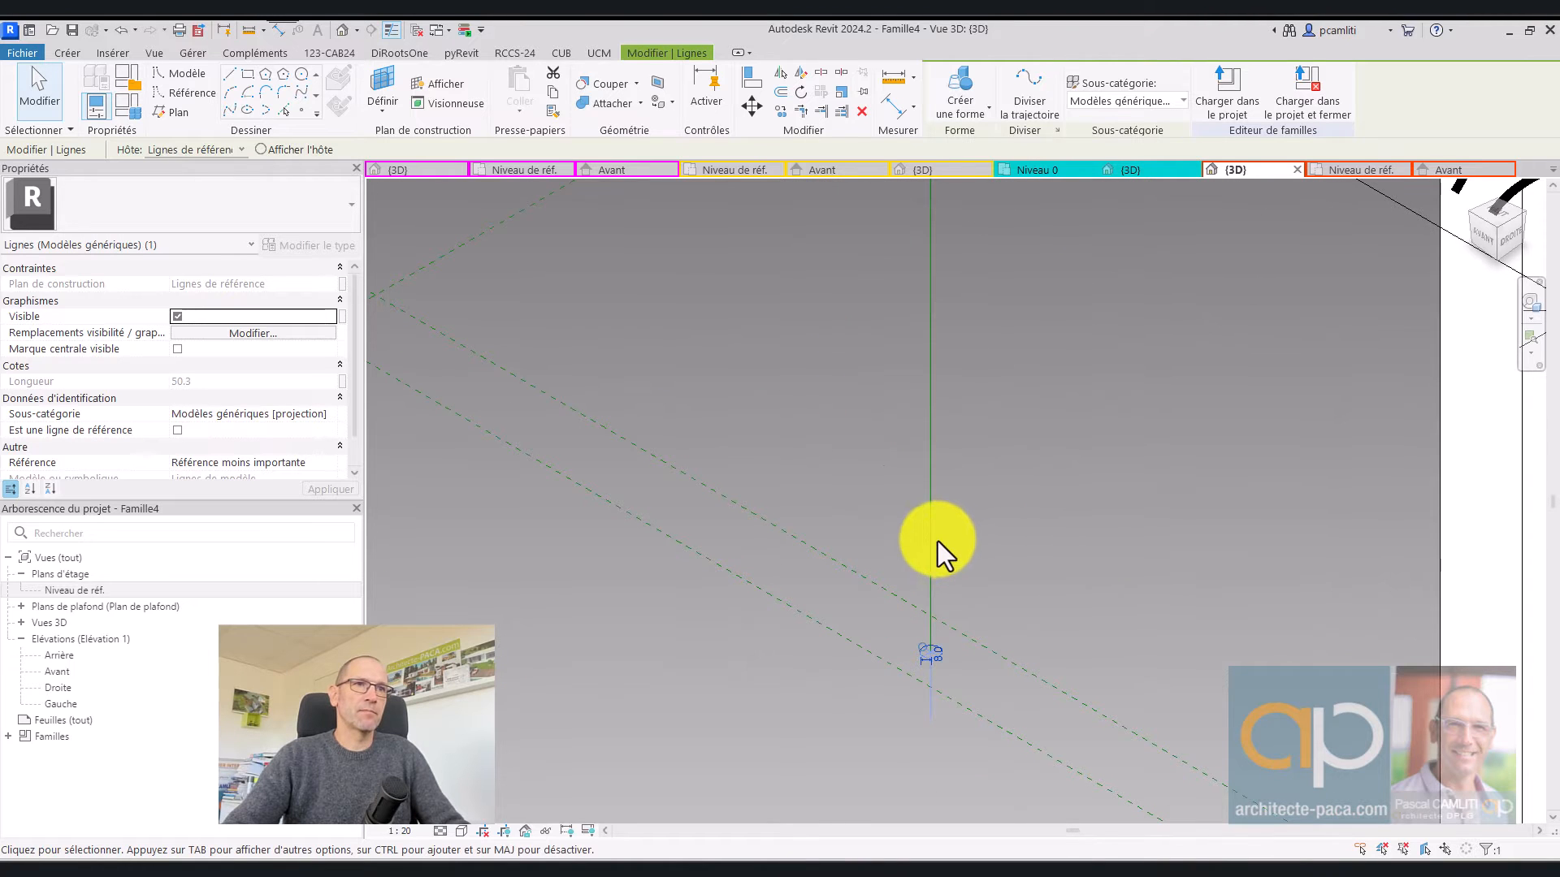
pyautogui.click(936, 561)
pyautogui.keyDown('ctrl'); pyautogui.click(934, 653); pyautogui.keyUp('ctrl')
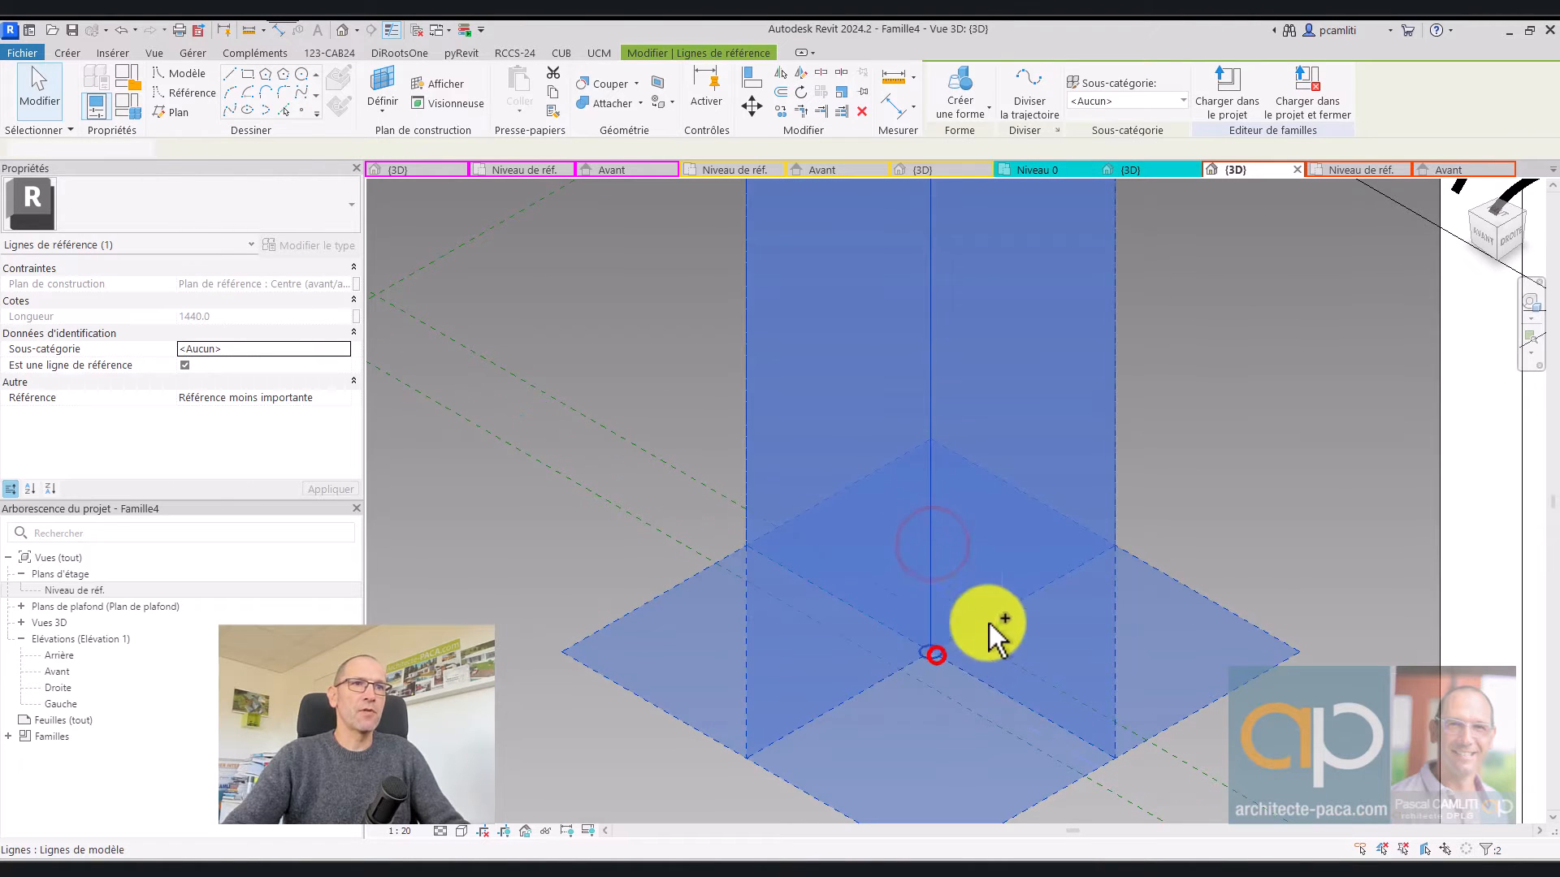
pyautogui.click(968, 135)
pyautogui.click(1221, 450)
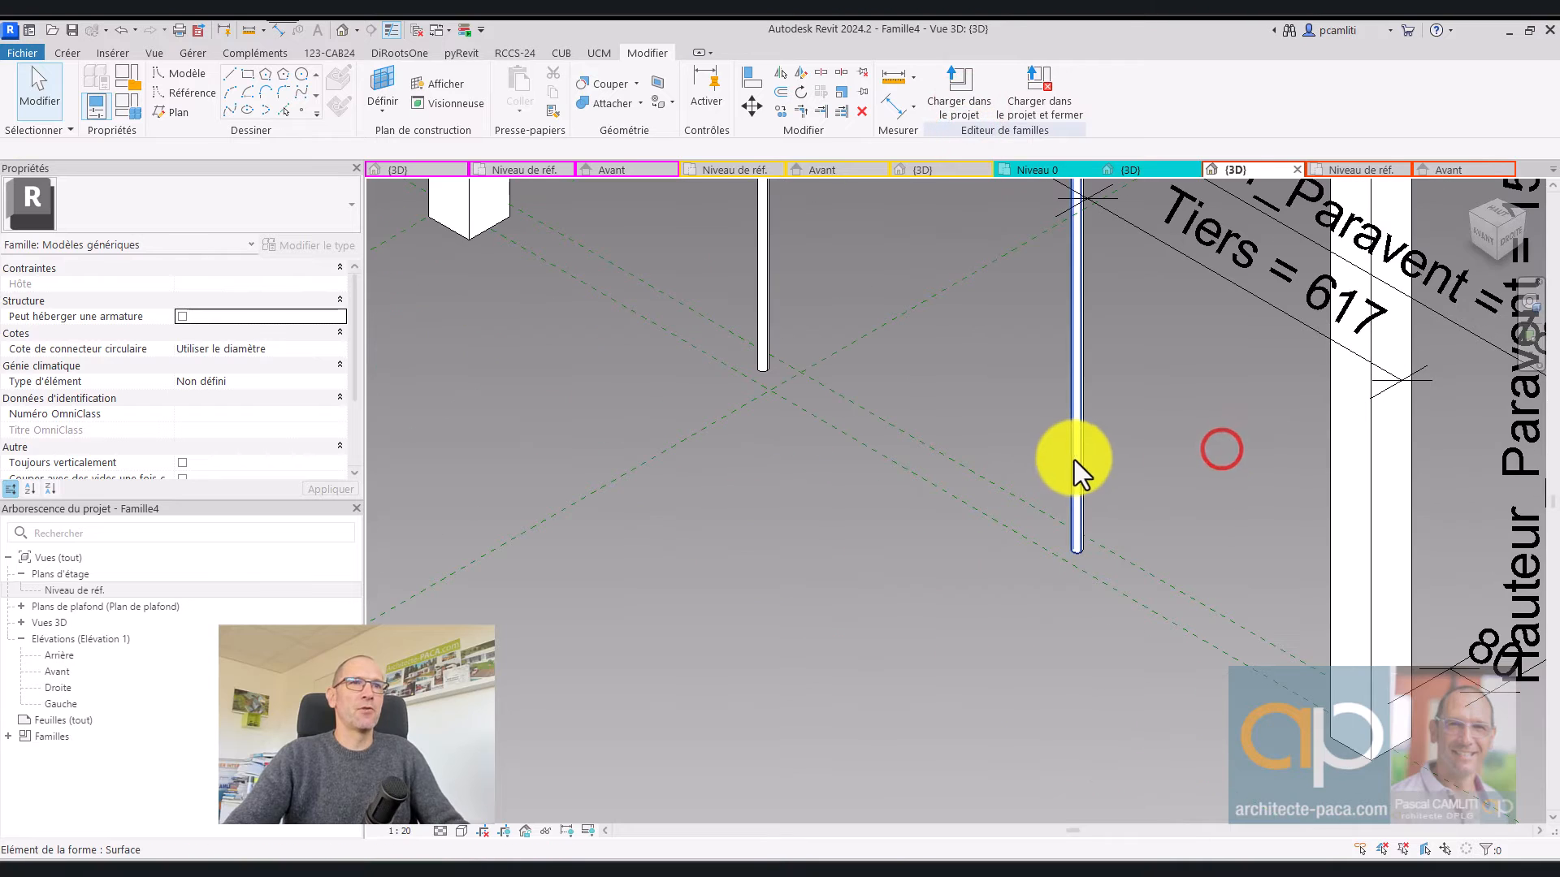
# Associate the second thin bar's material with the existing Bambou parameter
pyautogui.click(1070, 457)
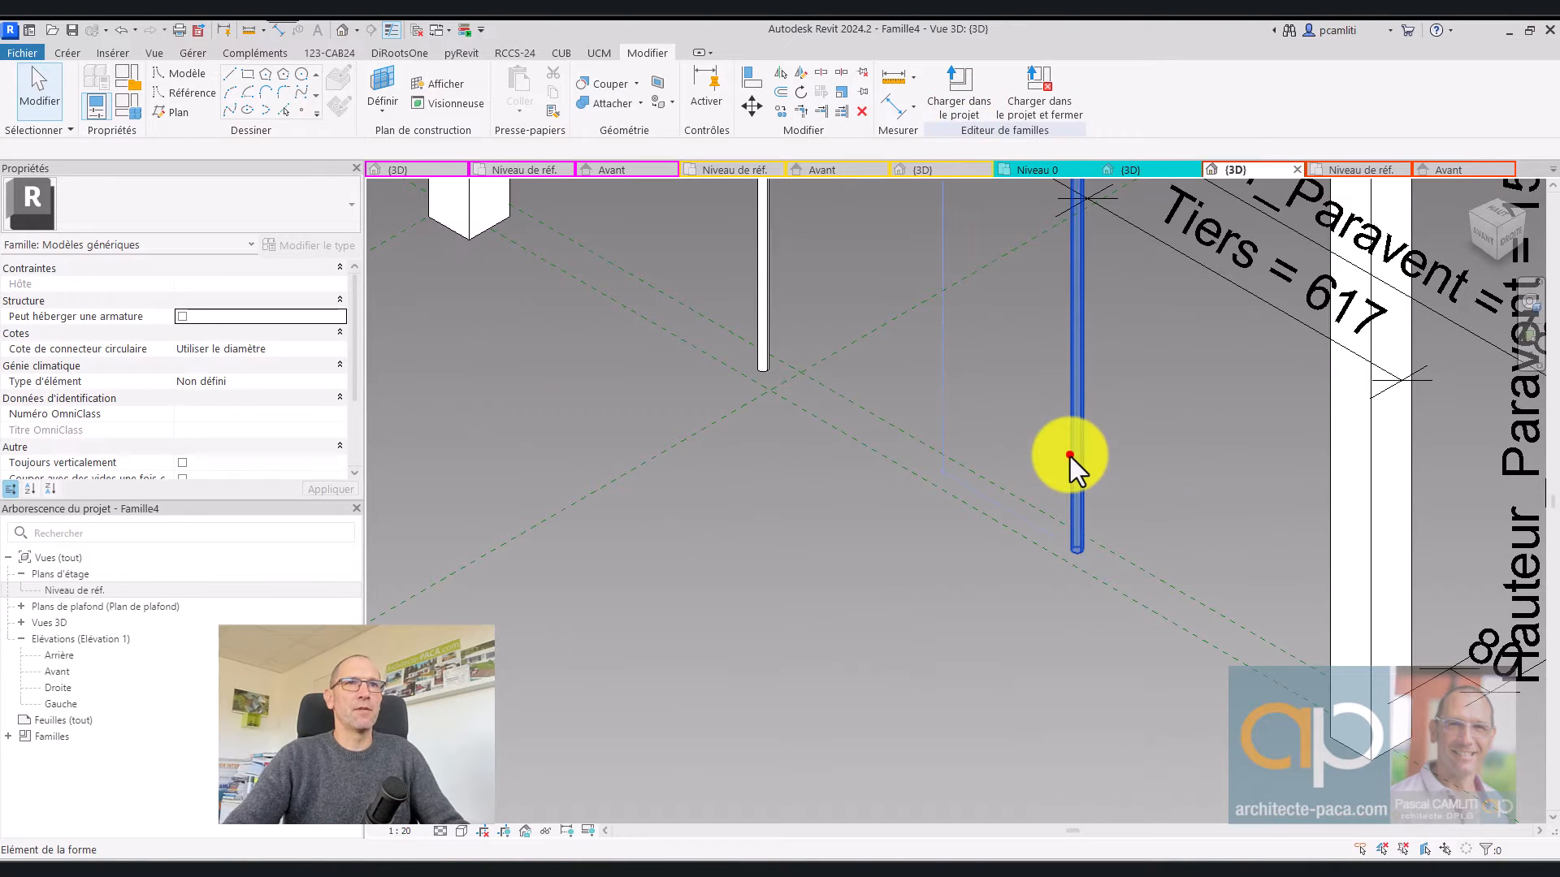
pyautogui.click(357, 331)
pyautogui.click(1124, 342)
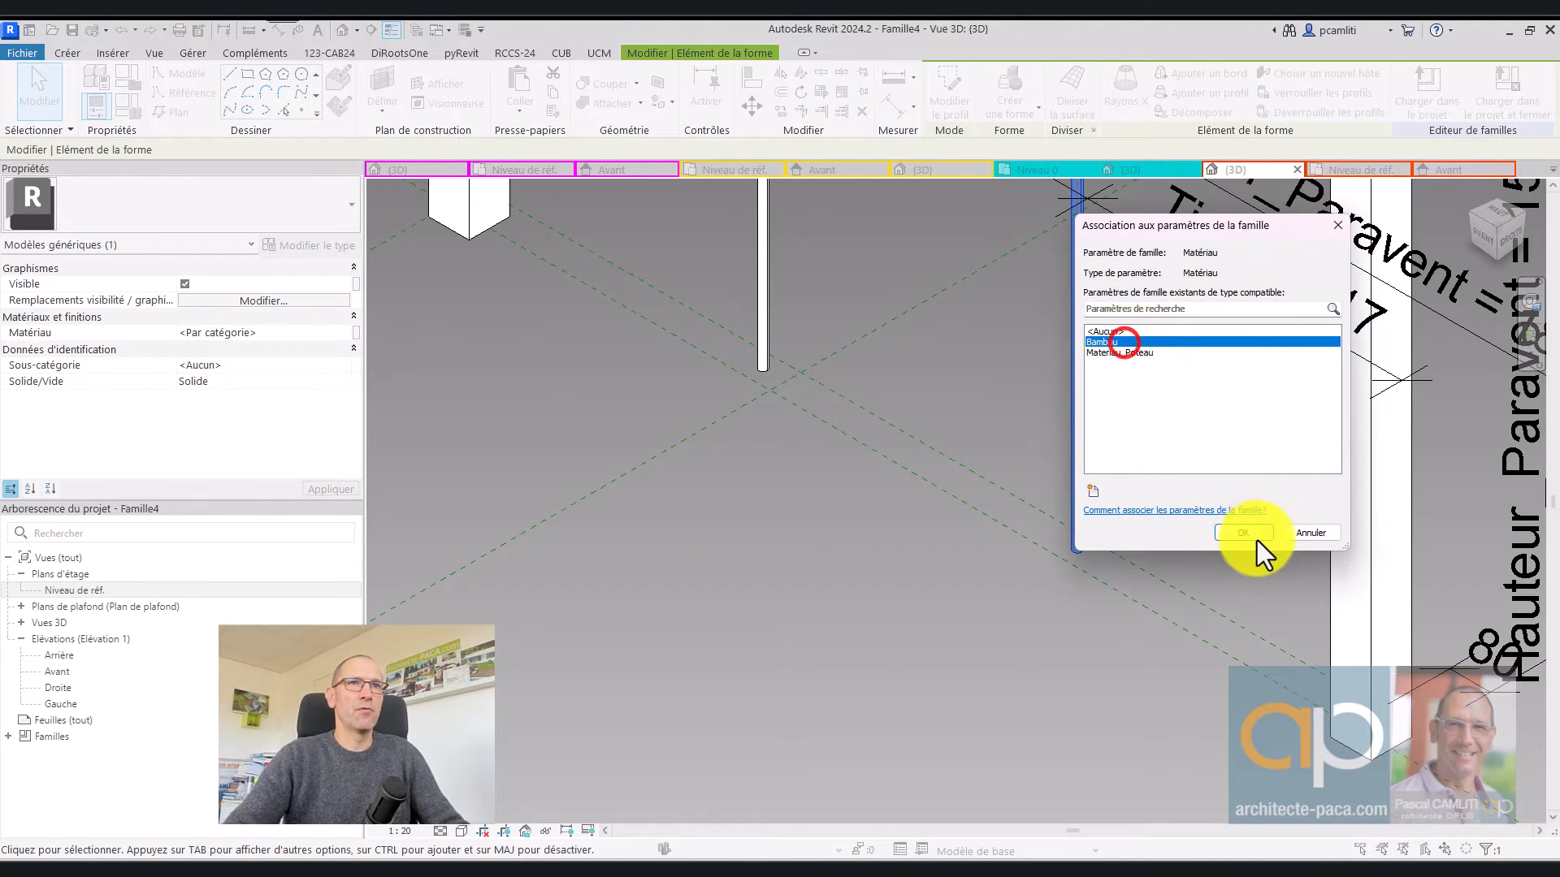
pyautogui.click(1251, 534)
pyautogui.click(773, 345)
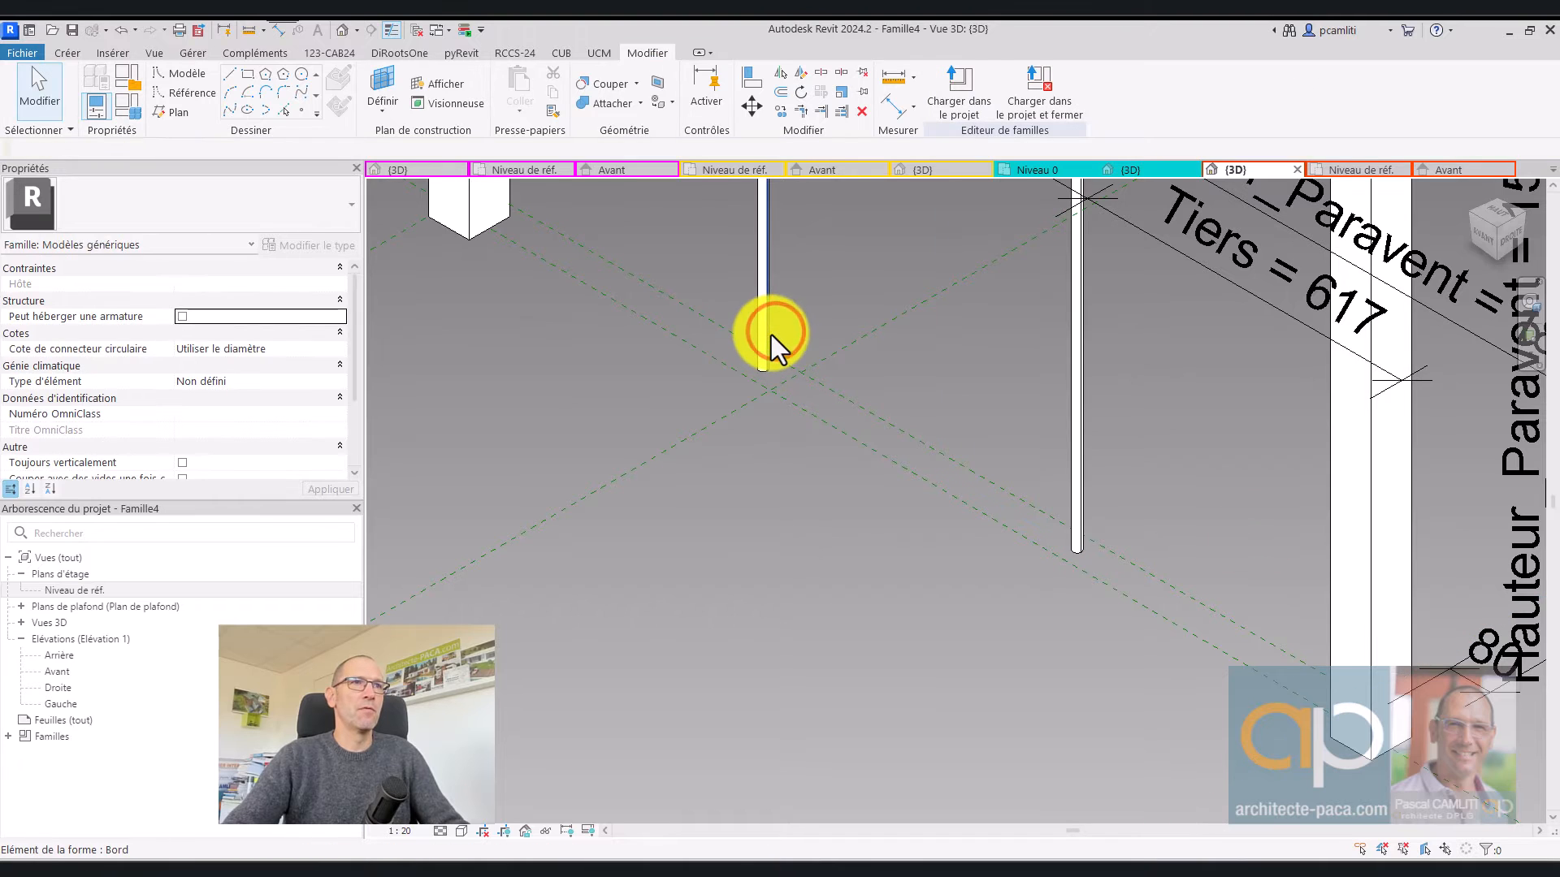
pyautogui.click(771, 335)
pyautogui.click(689, 464)
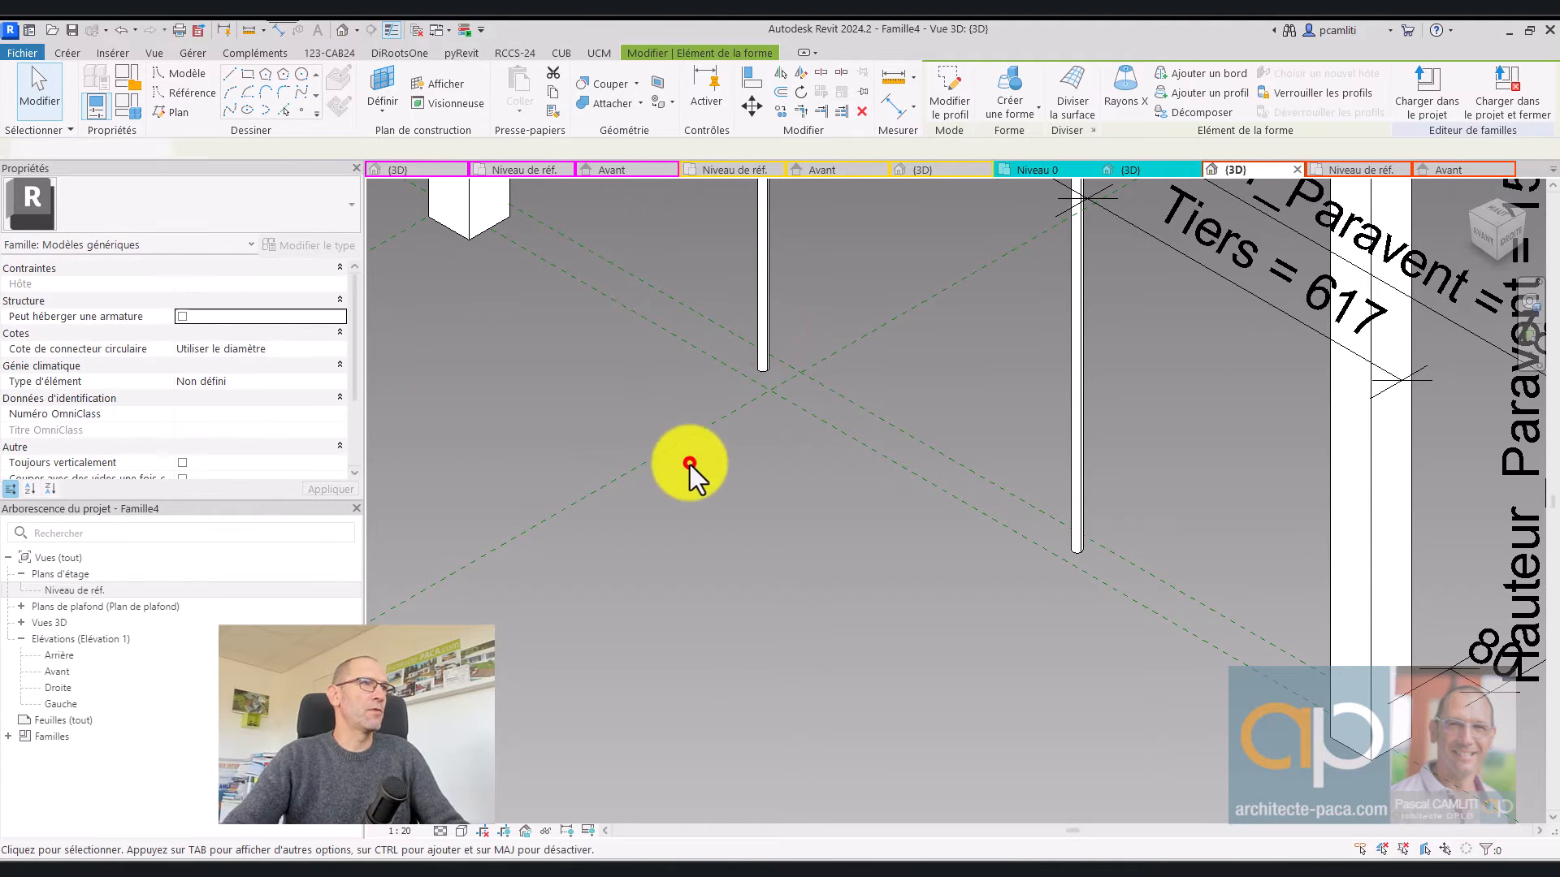
# Set the Longueur_Paravent family parameter to 1500 and check the posts and bars from several angles in 3D
pyautogui.scroll(-2, 841, 512)
pyautogui.scroll(-3, 841, 512)
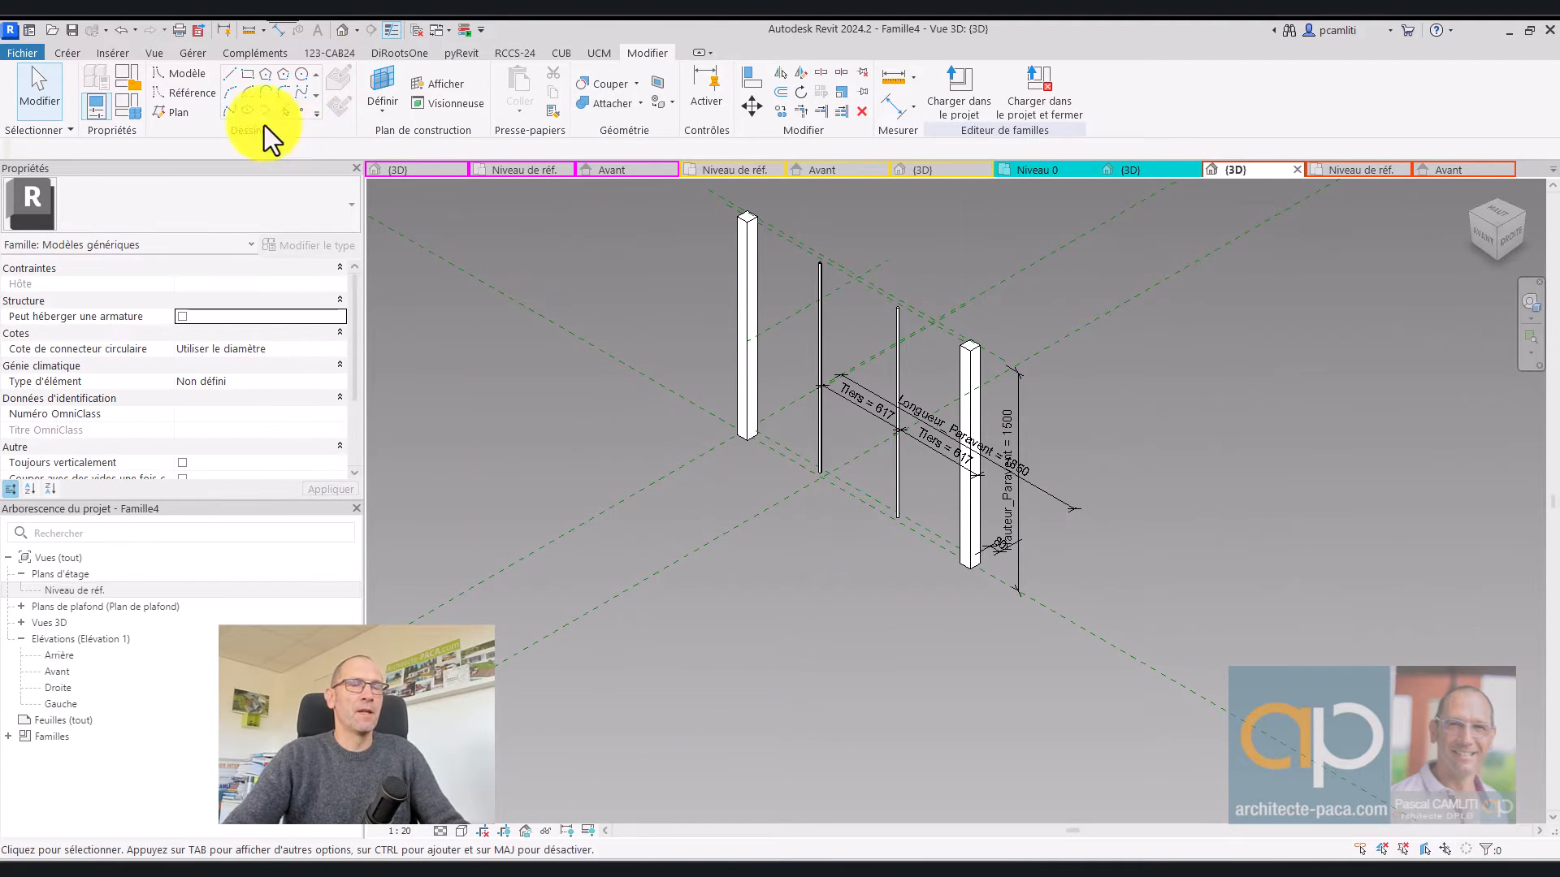
pyautogui.click(122, 114)
pyautogui.click(281, 288)
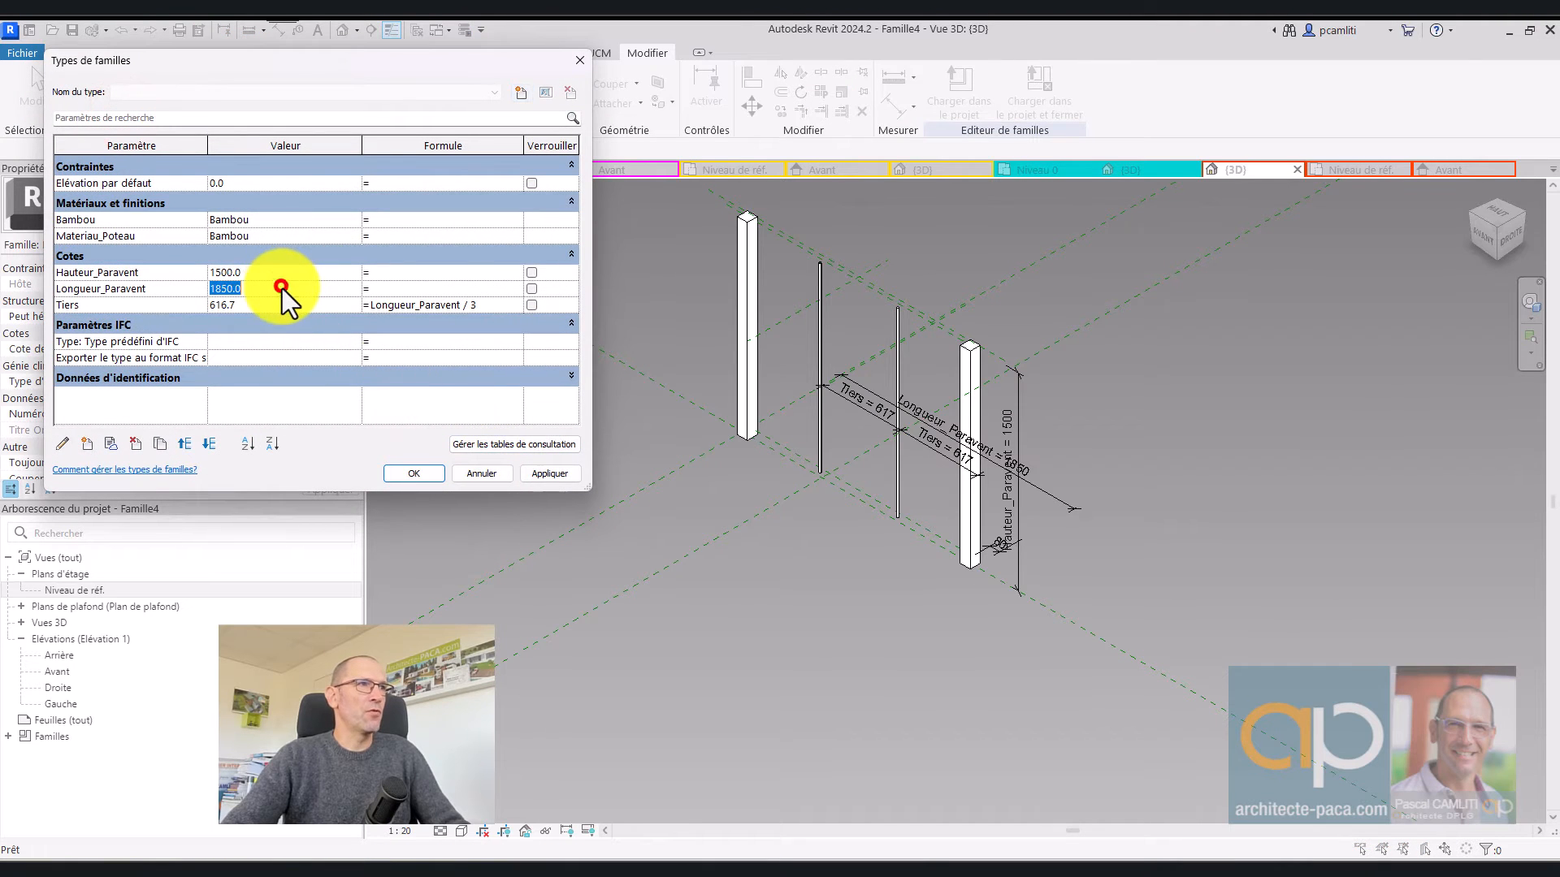
pyautogui.write('15')
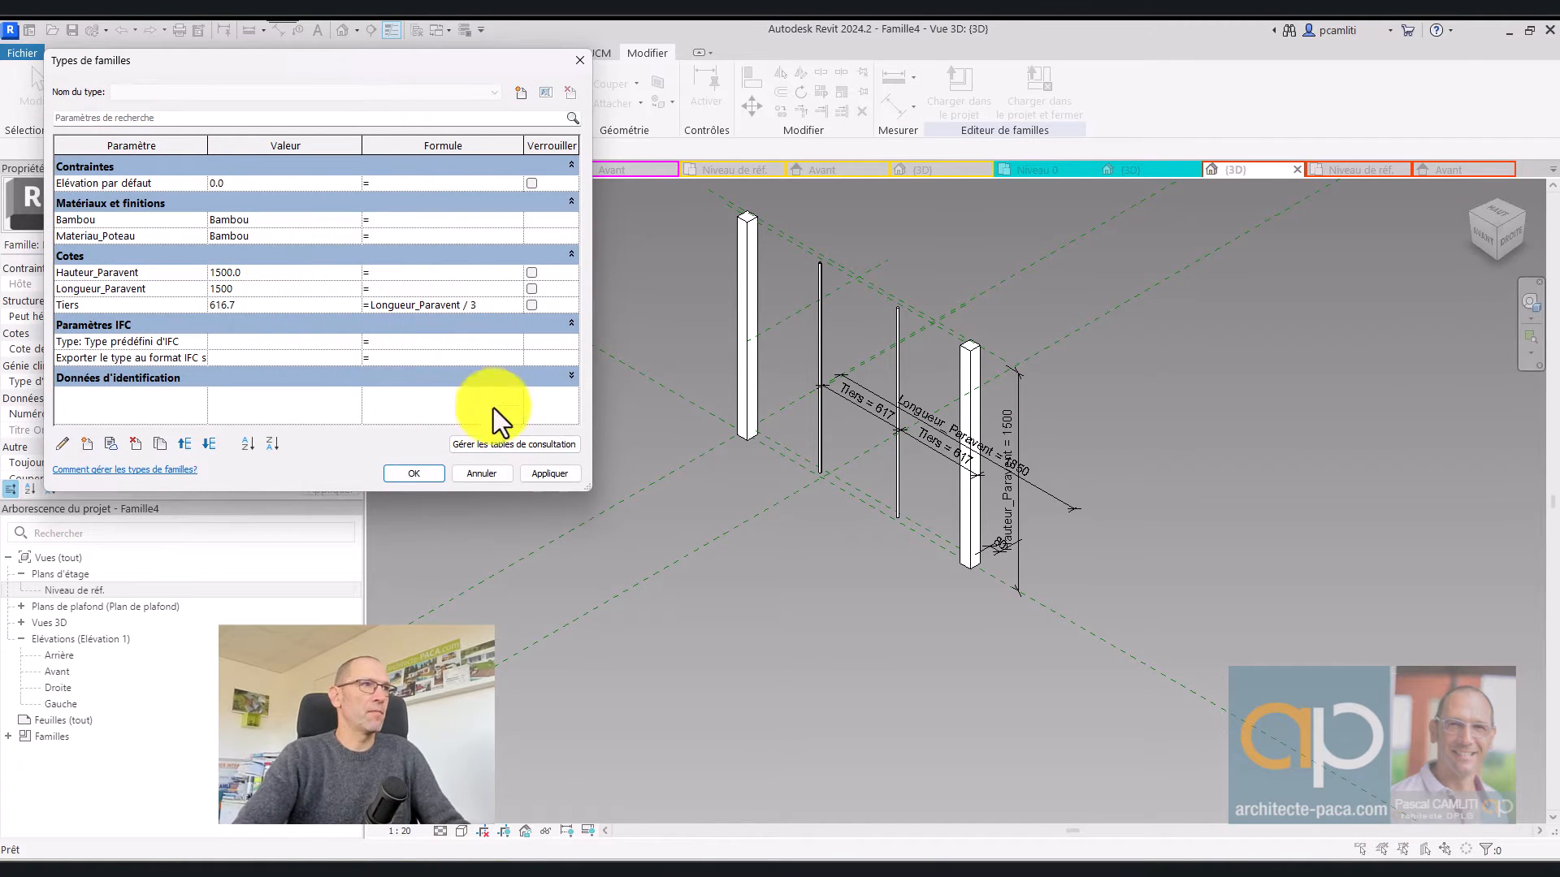
pyautogui.click(549, 473)
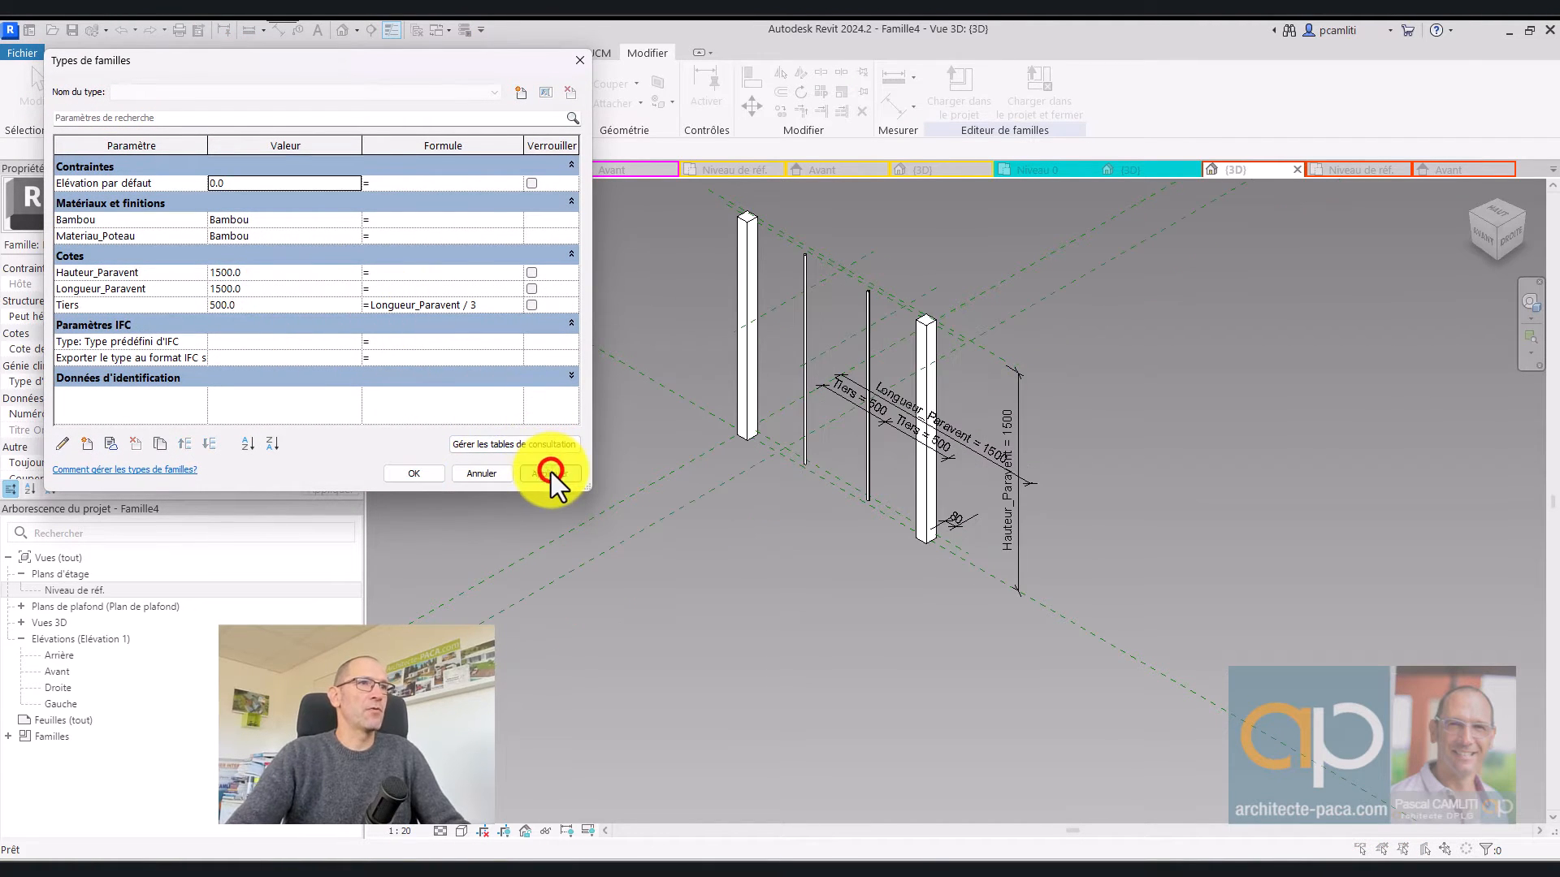
pyautogui.click(421, 476)
pyautogui.keyDown('shift'); pyautogui.moveTo(708, 539); pyautogui.dragTo(859, 447, button='middle'); pyautogui.keyUp('shift')
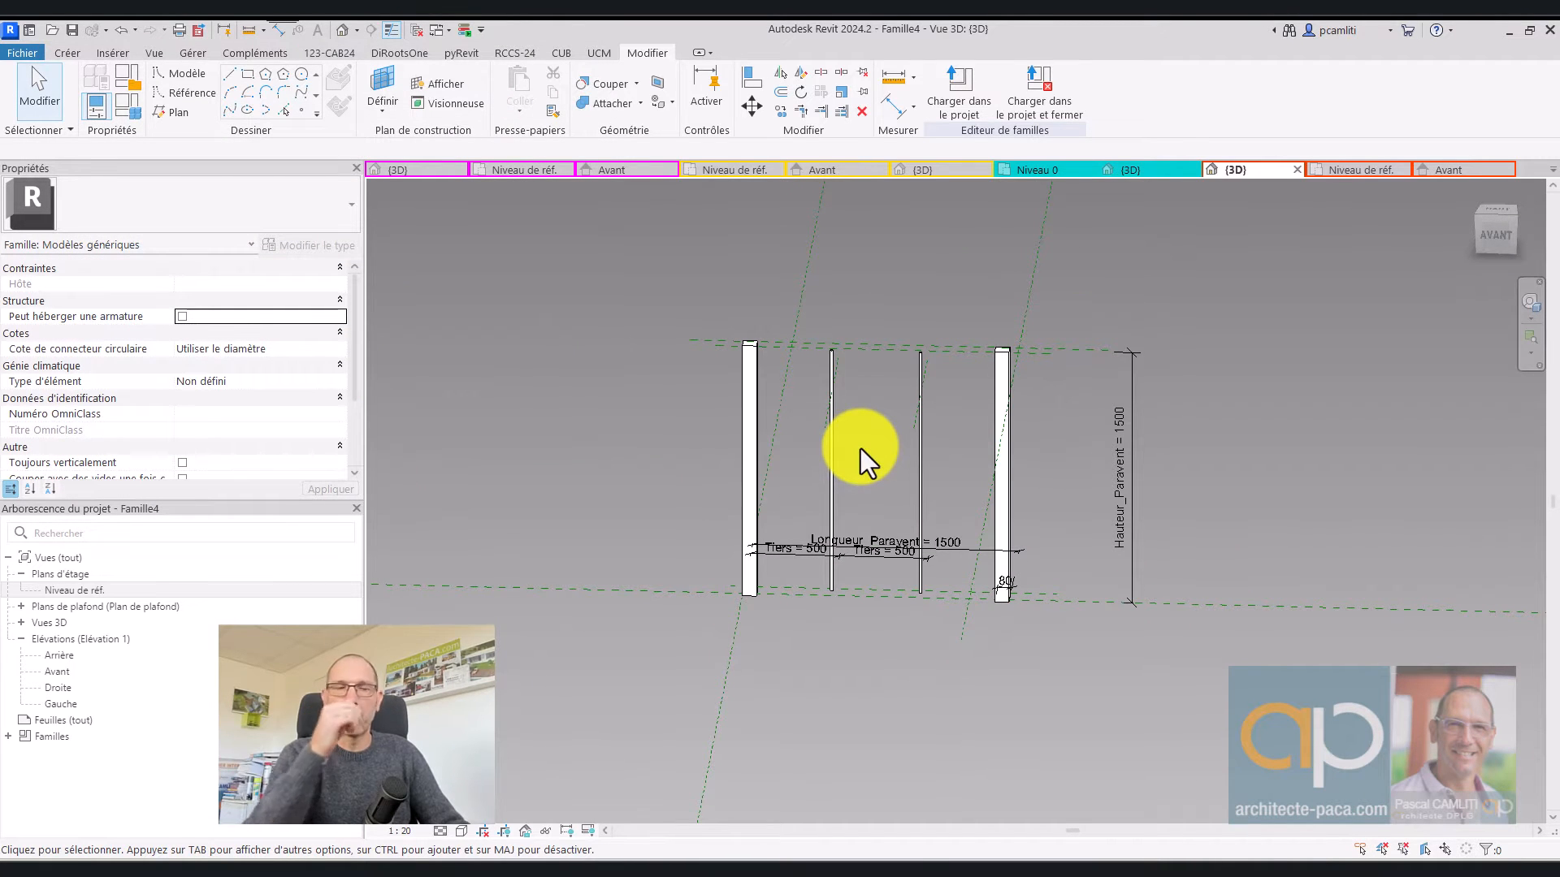
pyautogui.keyDown('shift'); pyautogui.moveTo(915, 425); pyautogui.dragTo(769, 403, button='middle'); pyautogui.keyUp('shift')
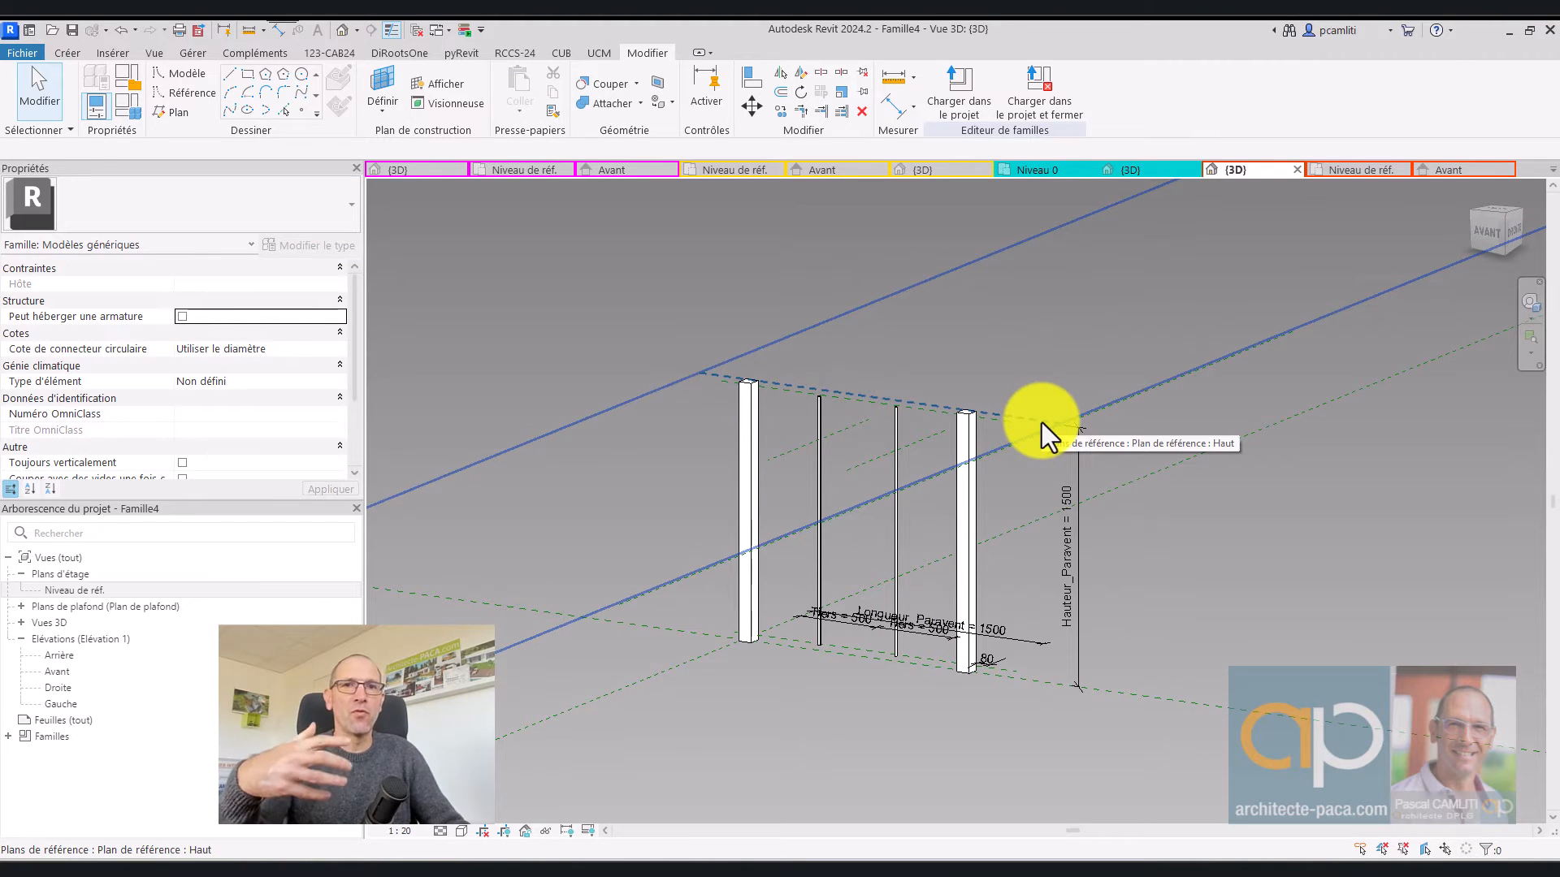
pyautogui.scroll(4, 992, 532)
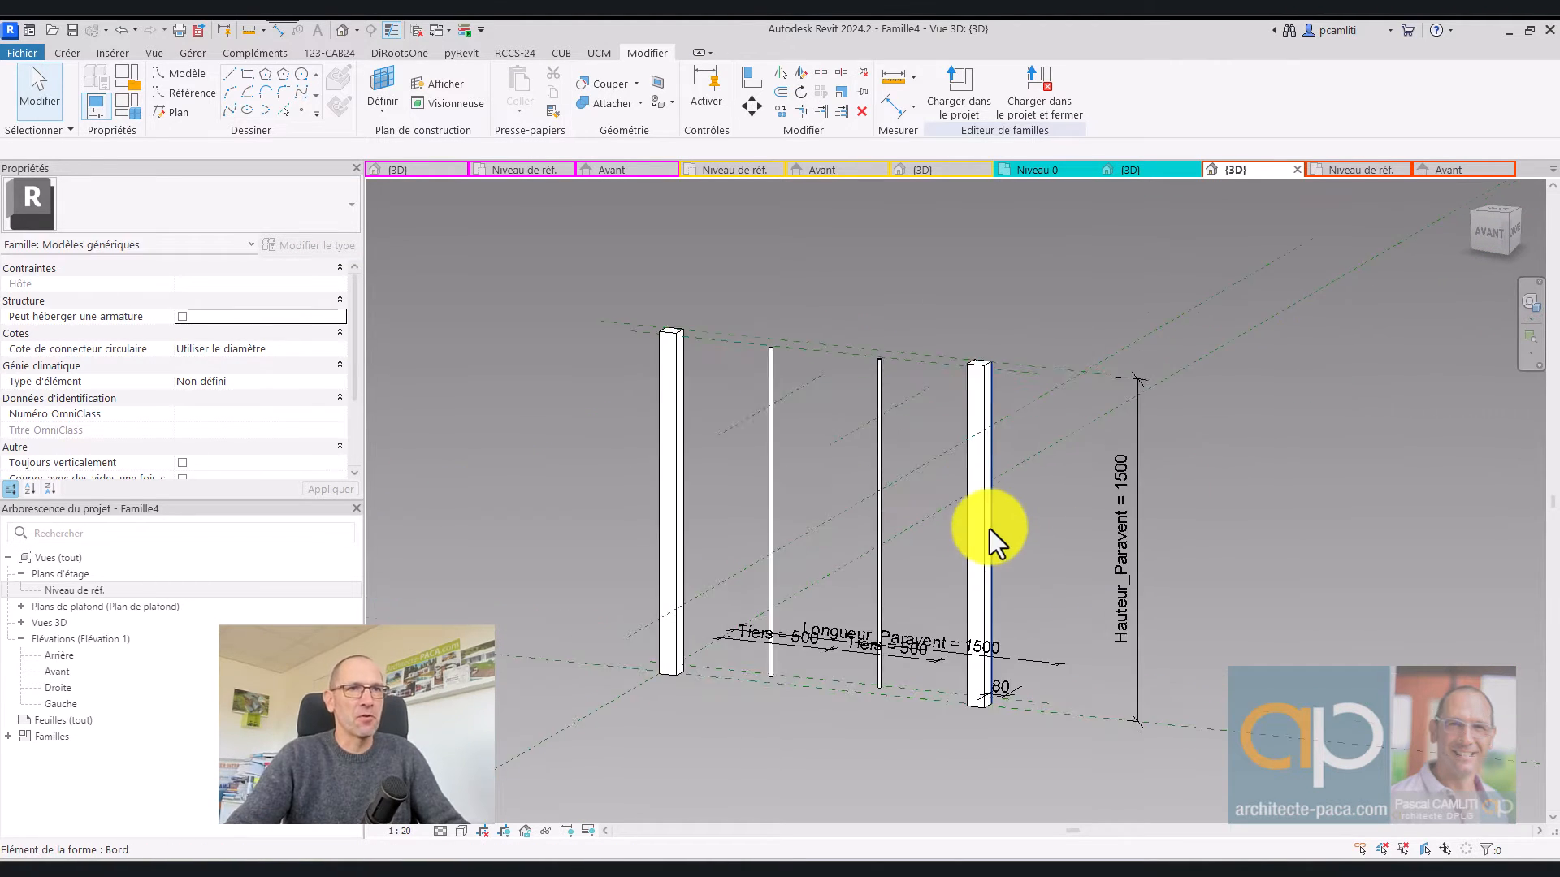
# Switch to the Bambou family's 3D view and examine its curved strands and their end points
pyautogui.click(753, 173)
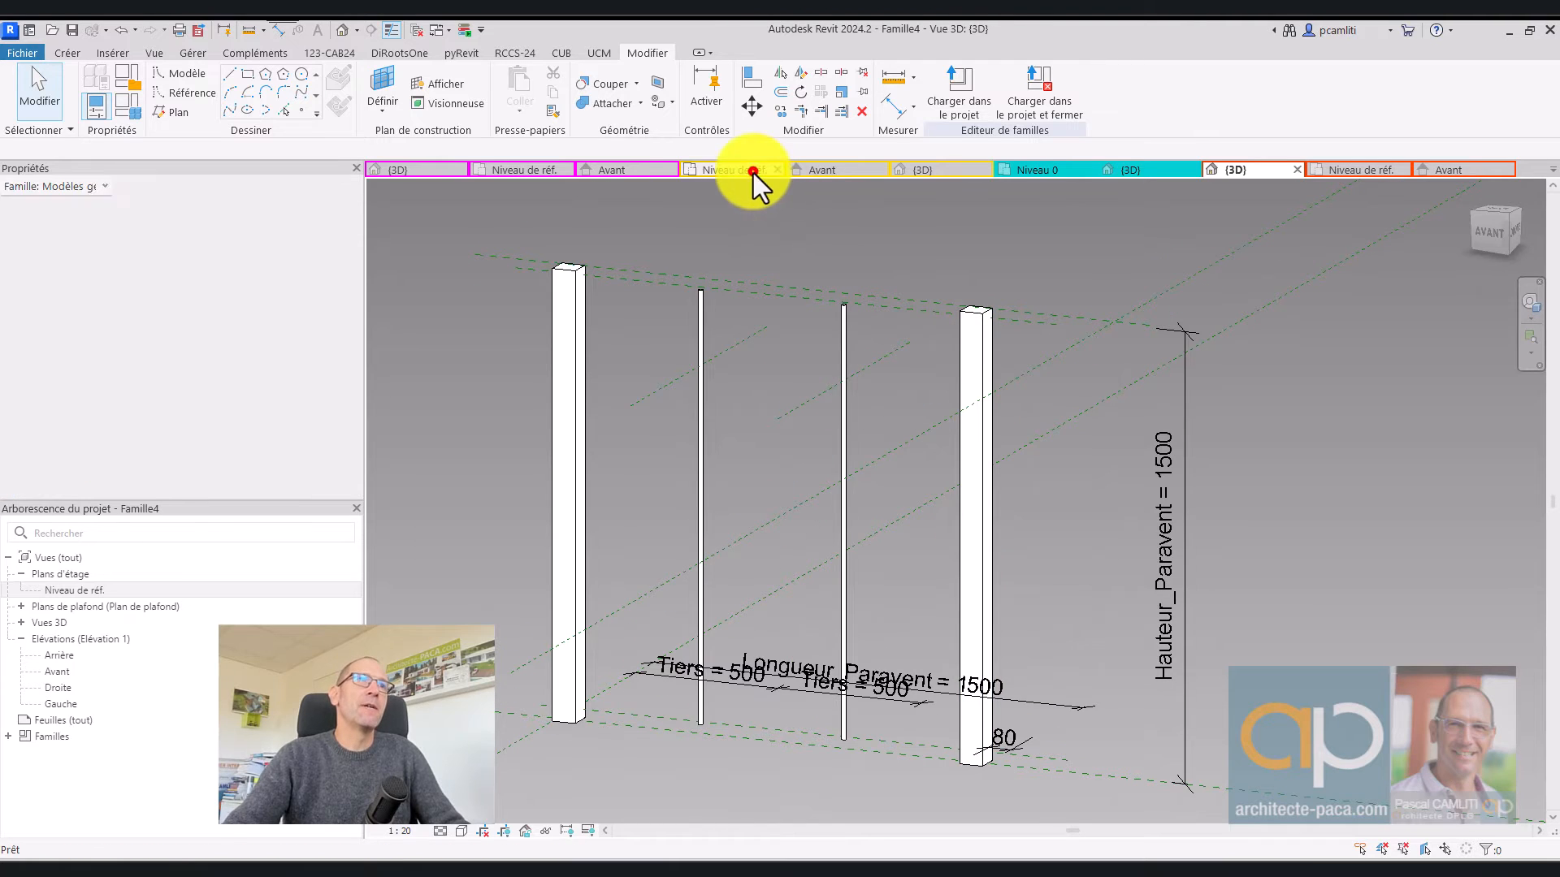
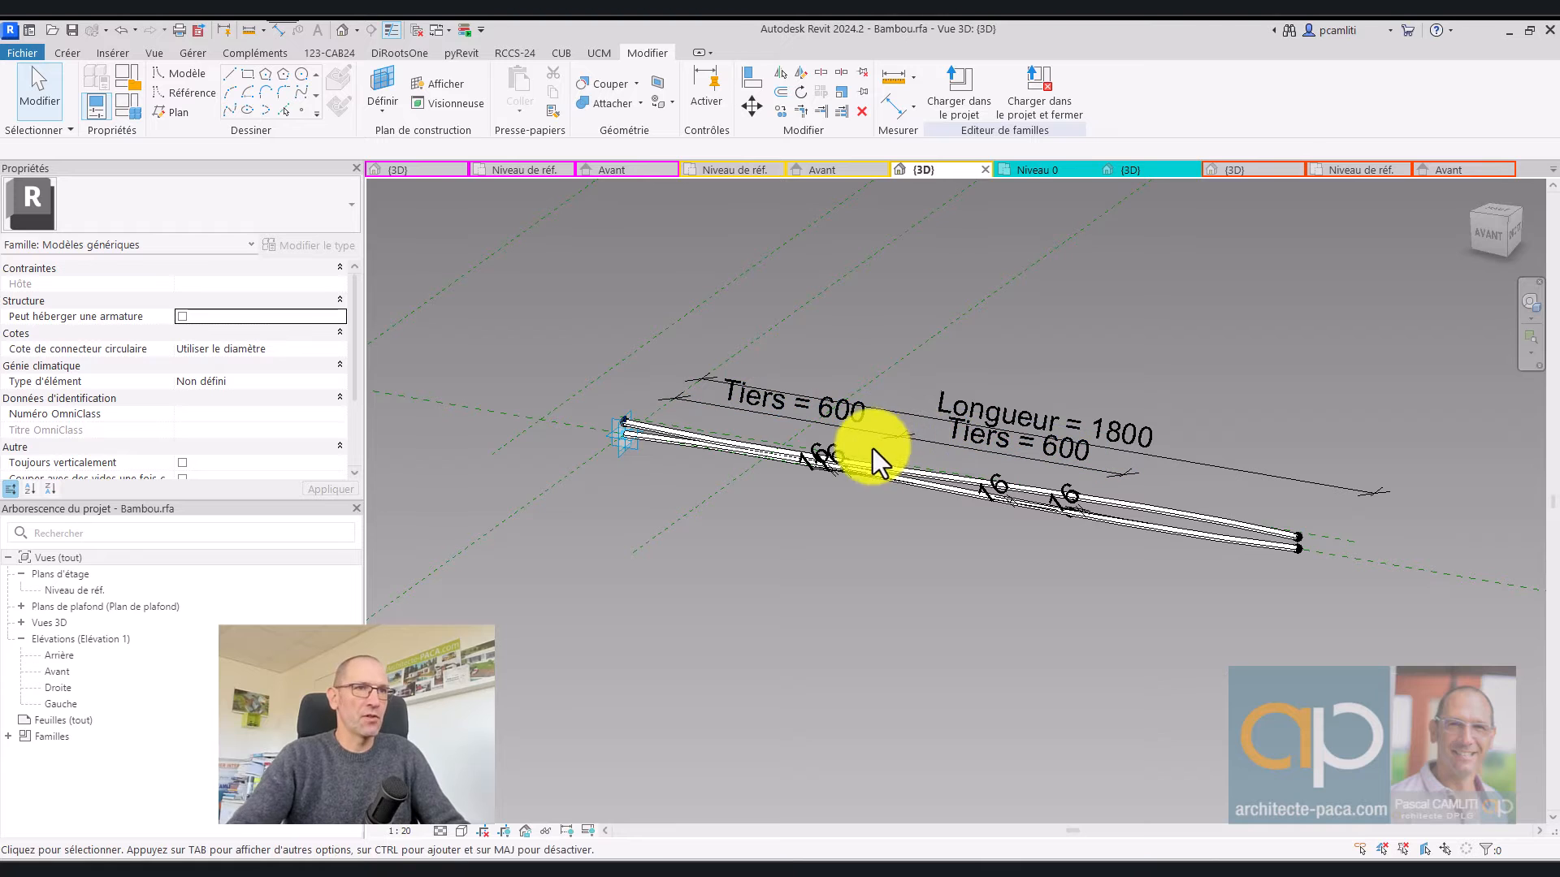
pyautogui.scroll(3, 622, 435)
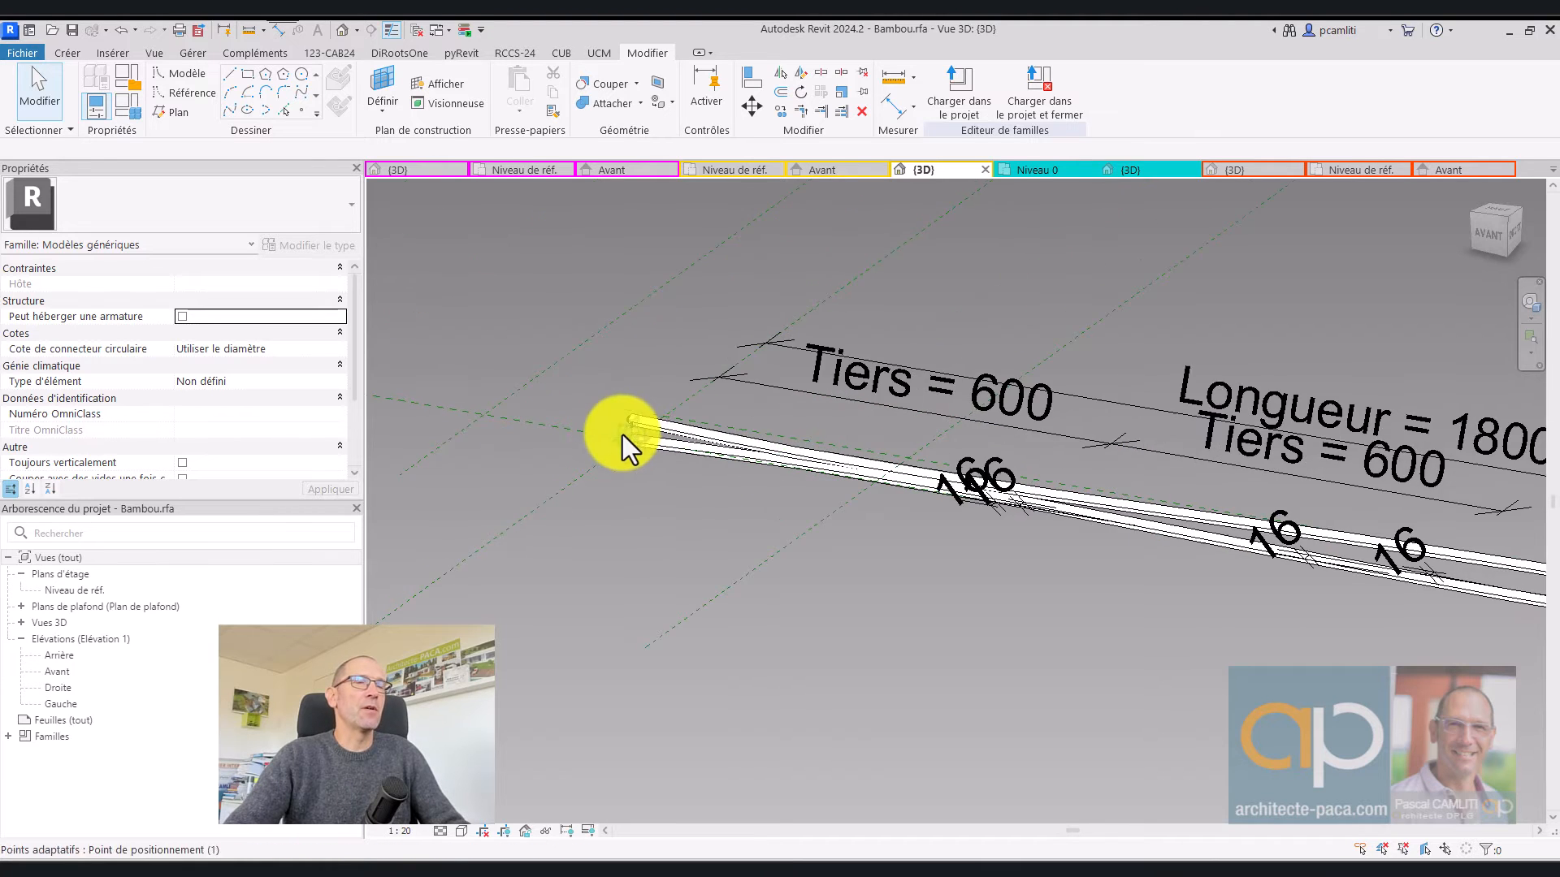
pyautogui.scroll(-3, 718, 426)
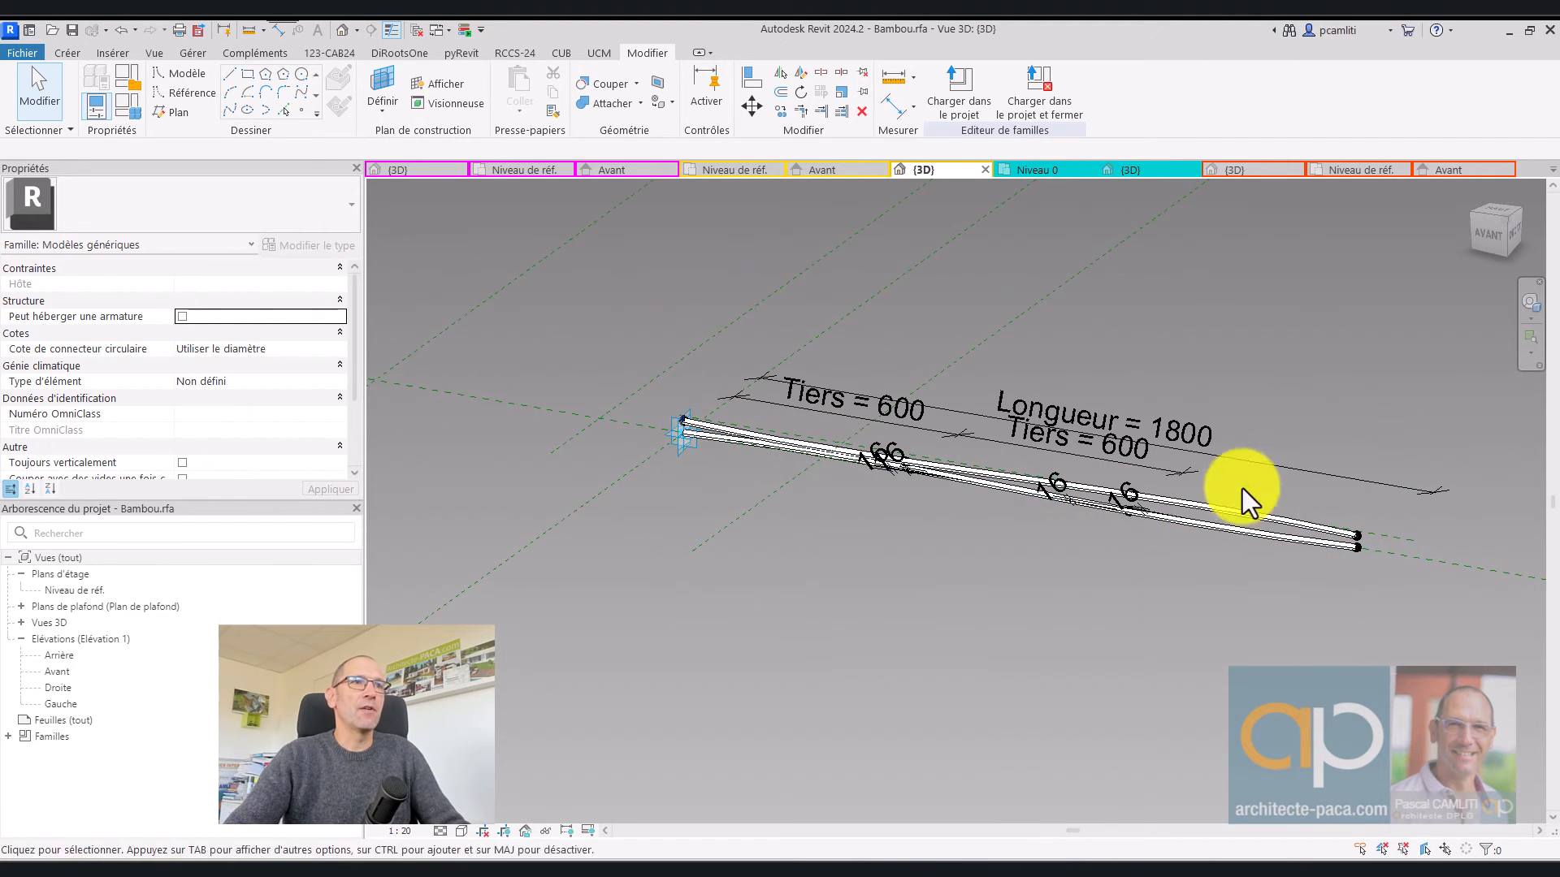
pyautogui.keyDown('shift'); pyautogui.moveTo(1281, 522); pyautogui.dragTo(1056, 543, button='middle'); pyautogui.keyUp('shift')
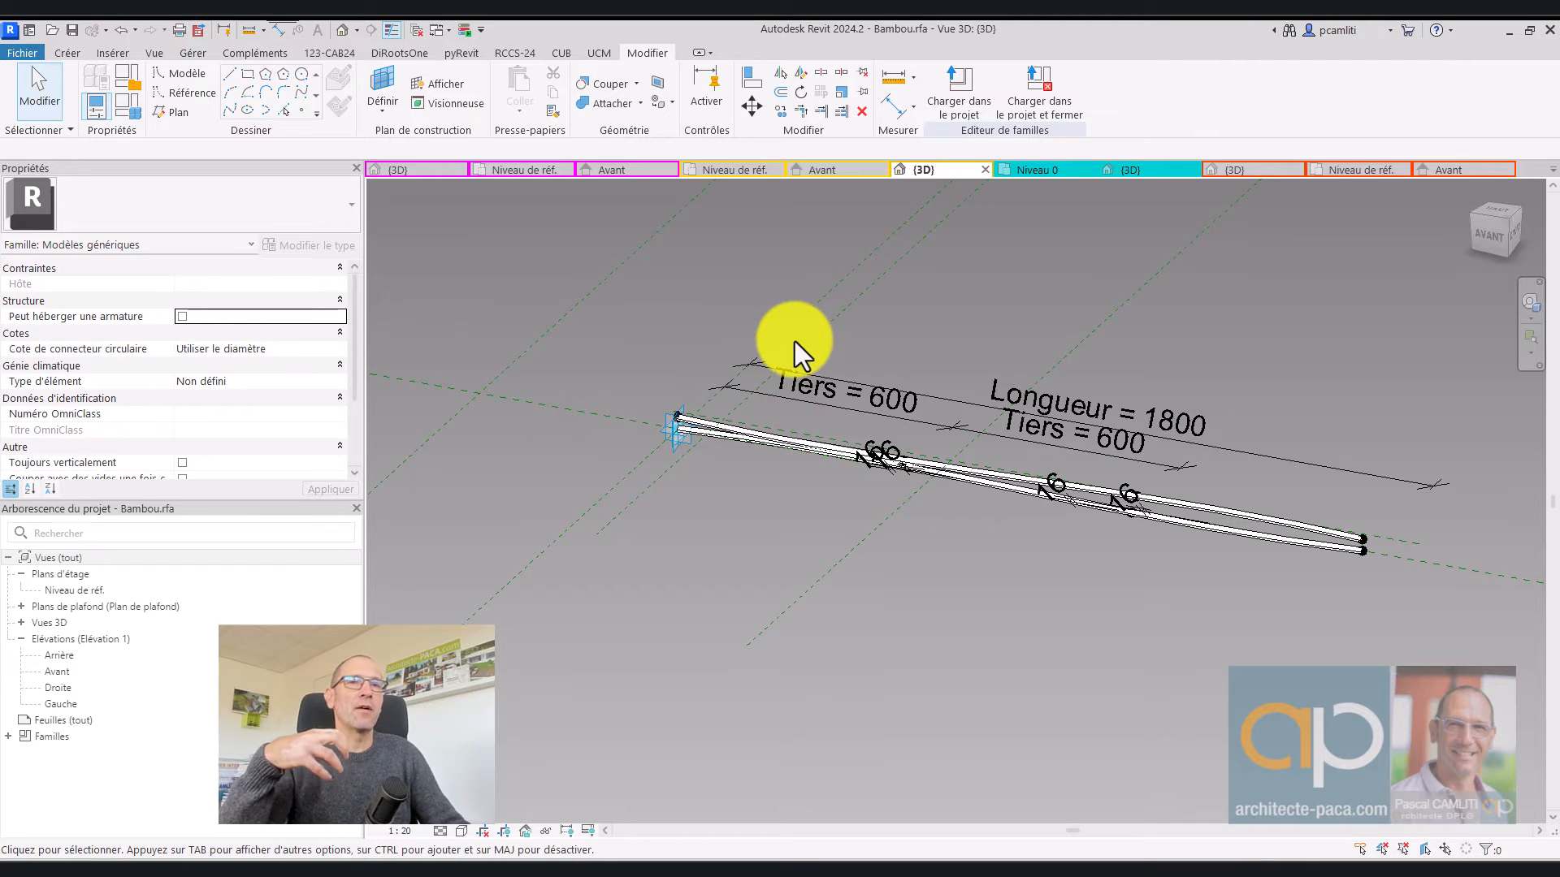
# Examine the Bambou family's reference-level plan, its length and thirds parameters, and the curved strands in 3D
pyautogui.doubleClick(132, 591)
pyautogui.scroll(-1, 1212, 572)
pyautogui.moveTo(1212, 572); pyautogui.dragTo(757, 500, button='middle')
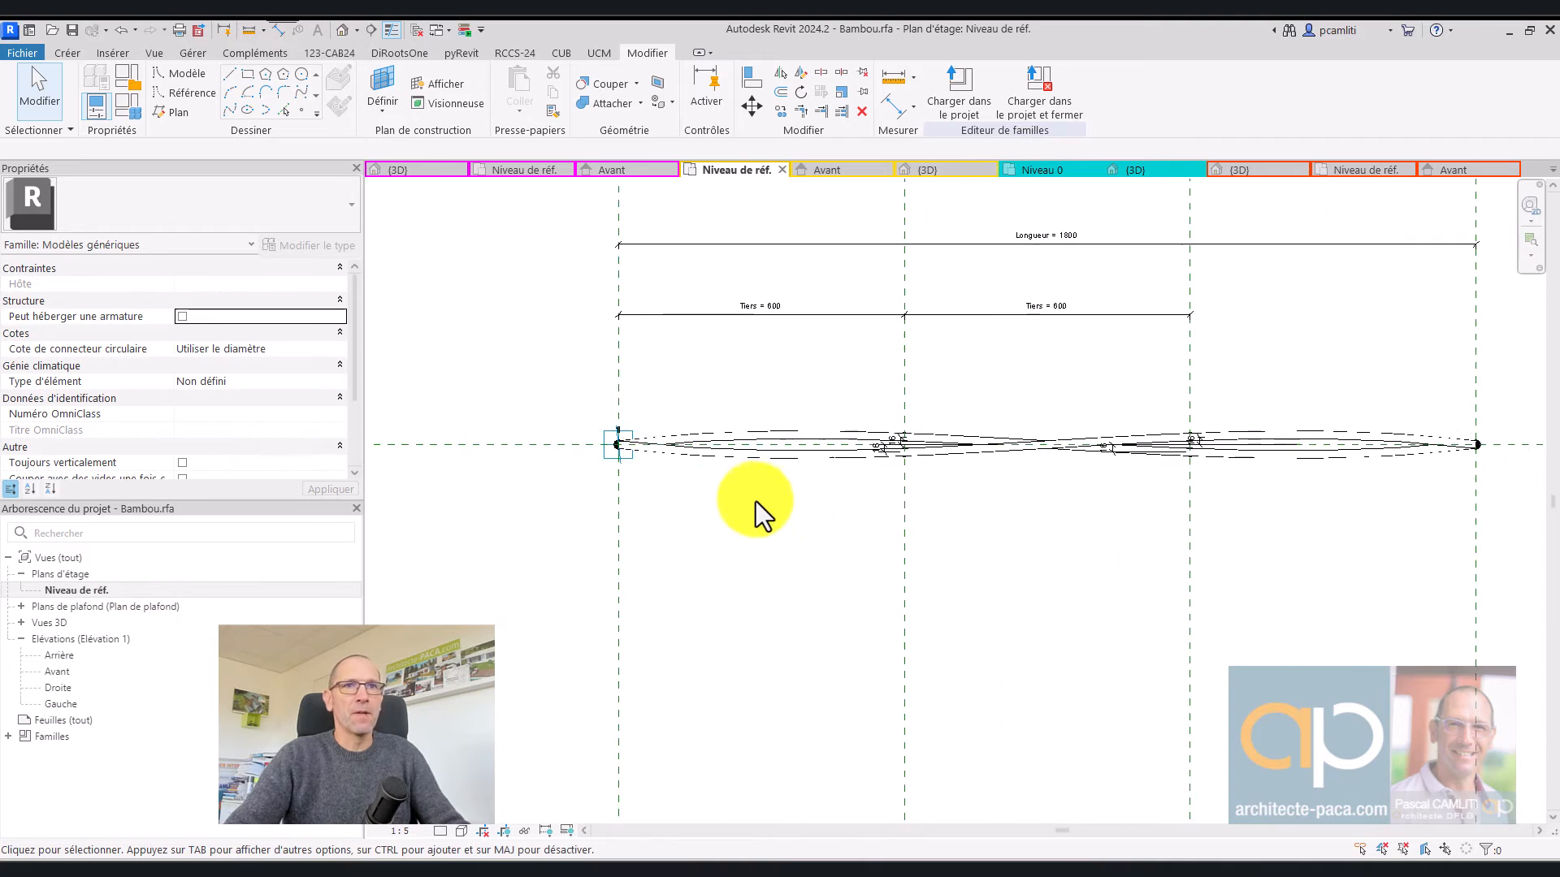
pyautogui.scroll(-2, 760, 501)
pyautogui.scroll(1, 1084, 362)
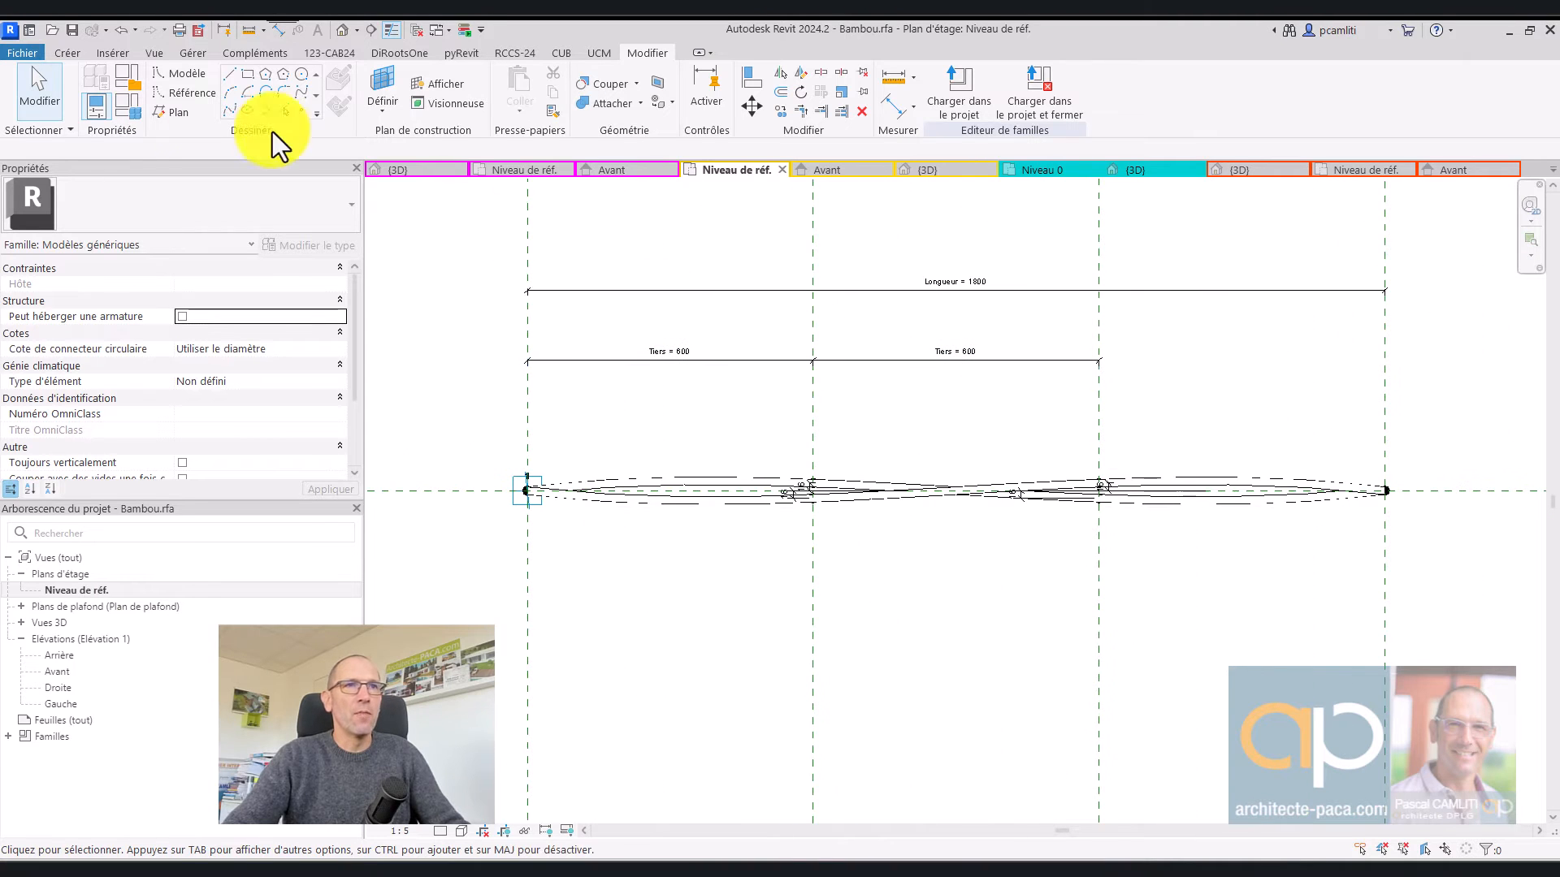
pyautogui.click(130, 112)
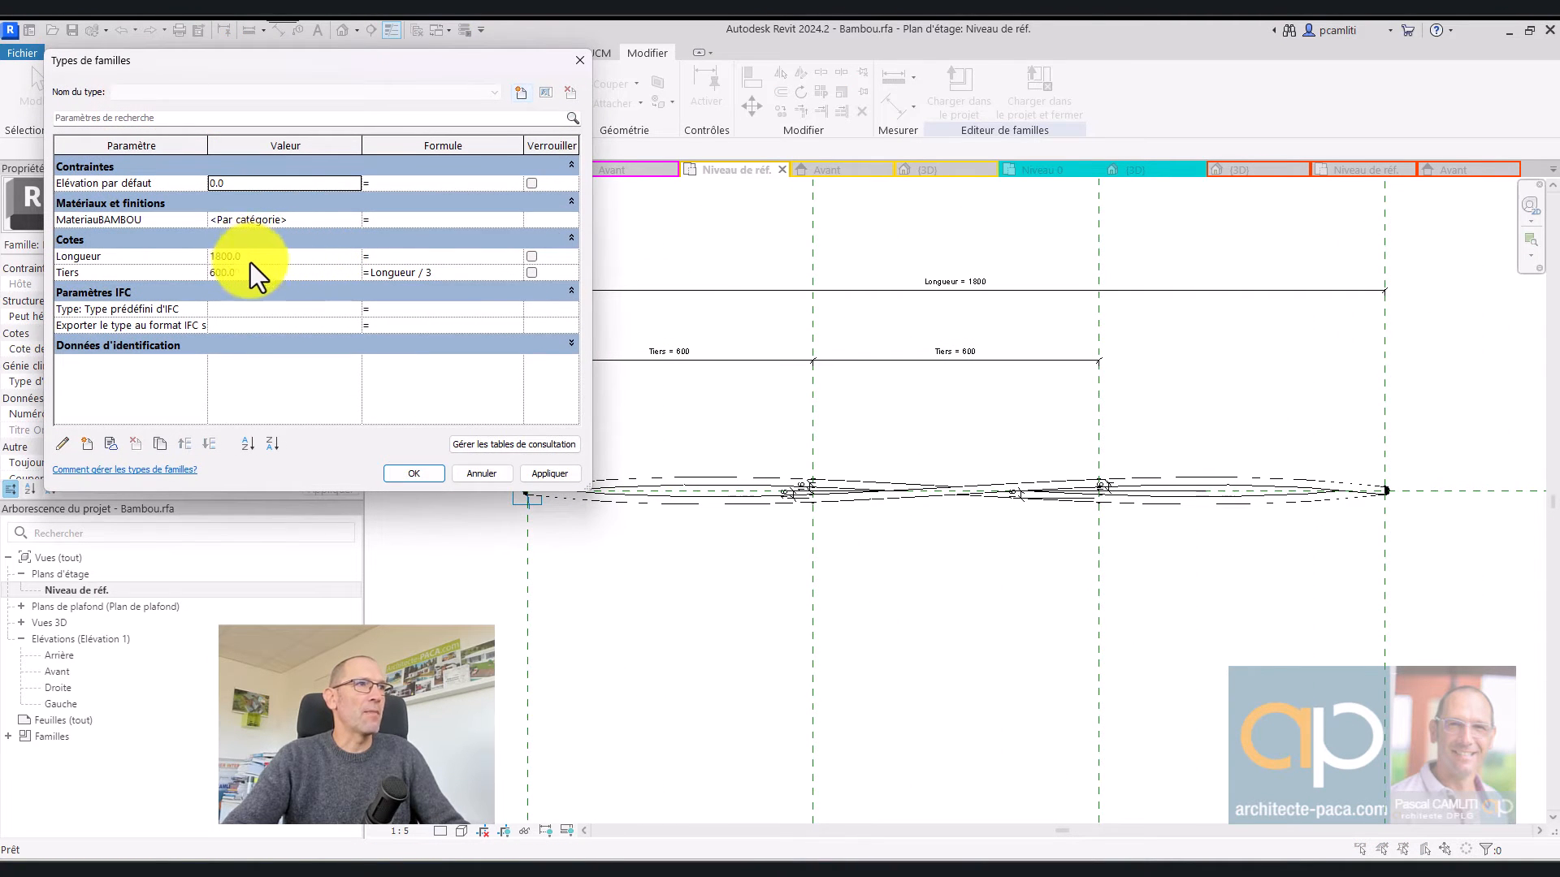
pyautogui.click(492, 473)
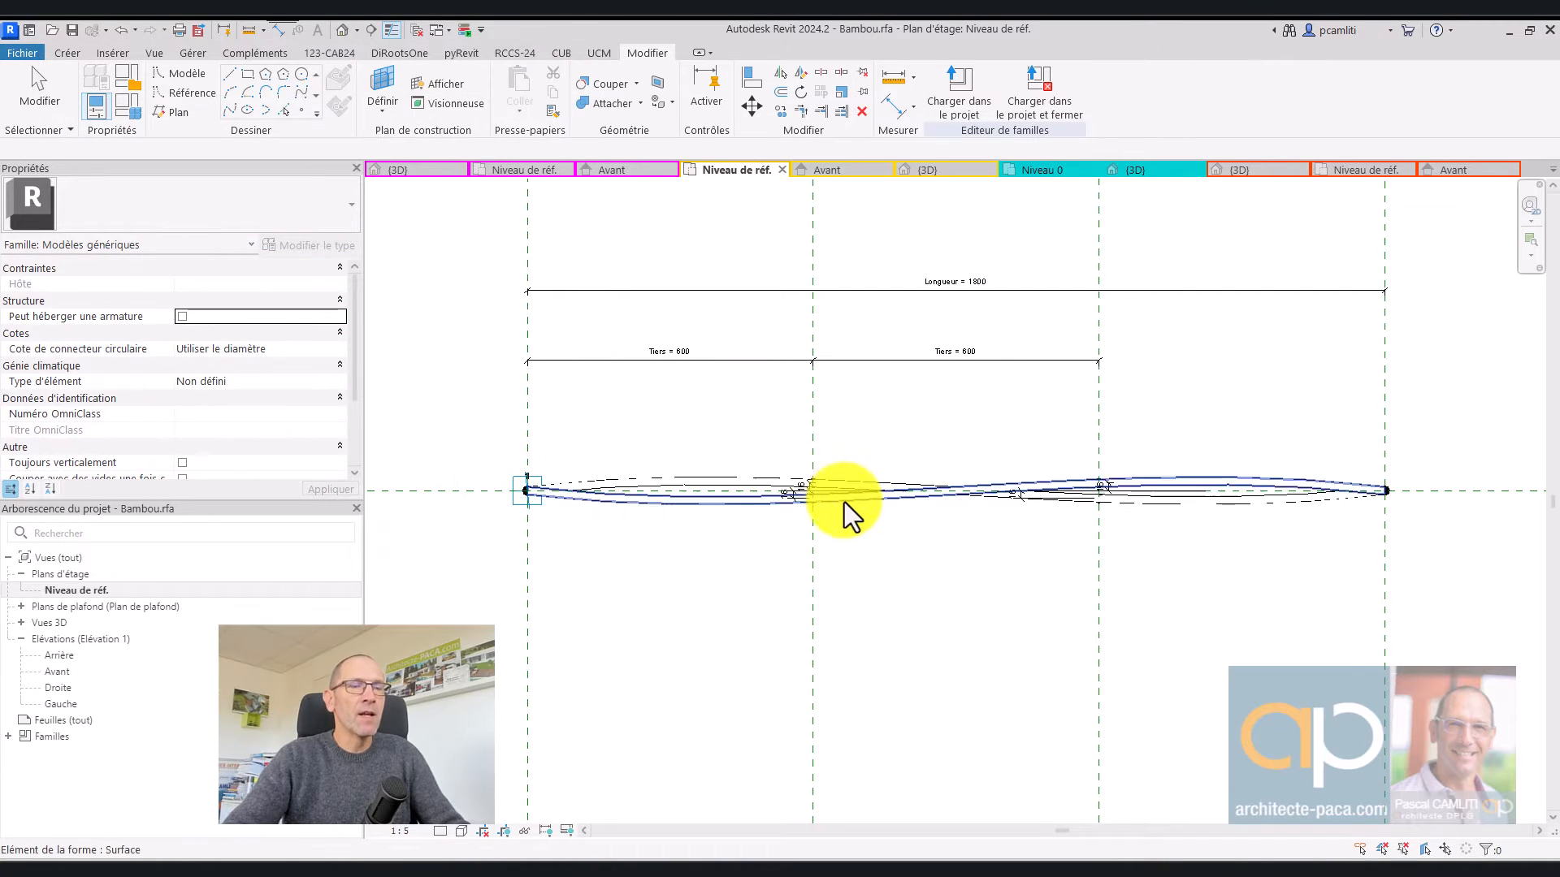
pyautogui.scroll(2, 735, 513)
pyautogui.scroll(-1, 1192, 480)
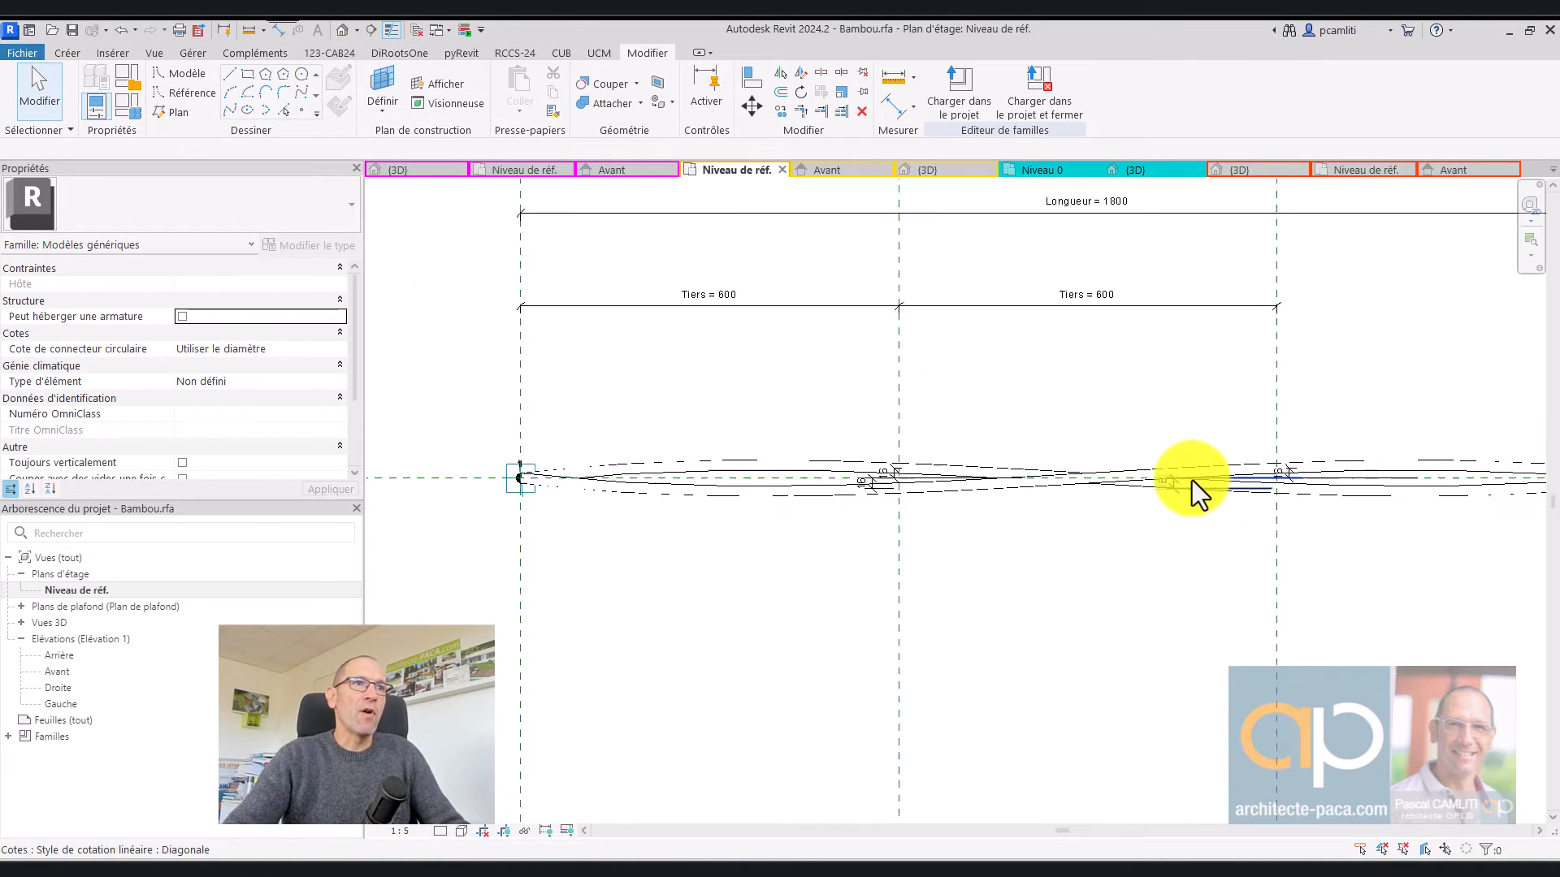
pyautogui.scroll(-1, 1192, 480)
pyautogui.hotkey('ctrl', 'Tab')
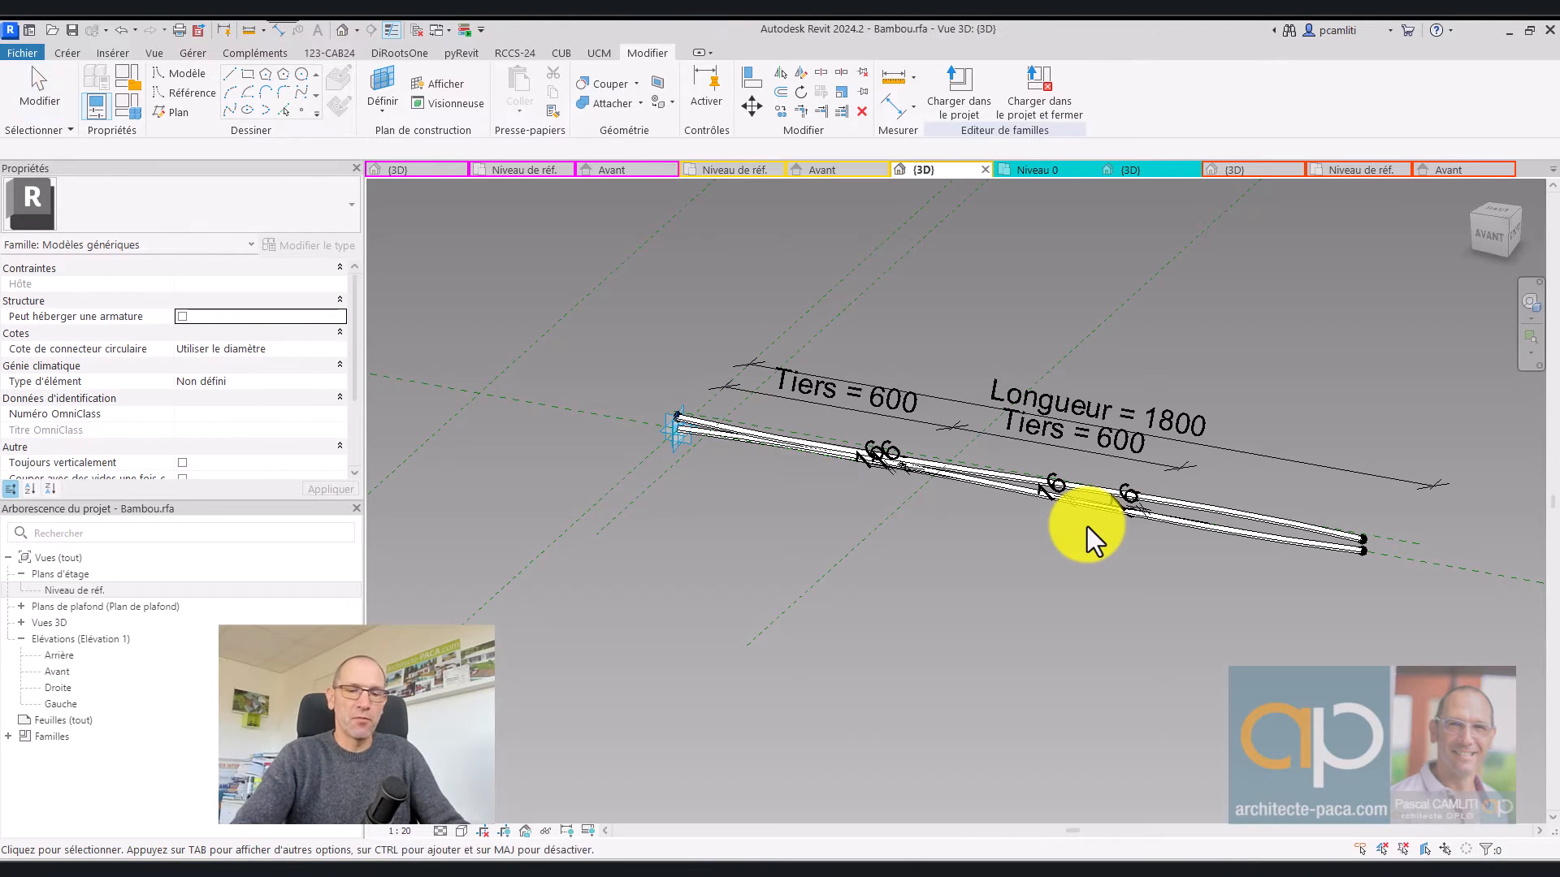
pyautogui.keyDown('shift'); pyautogui.moveTo(1084, 526); pyautogui.dragTo(712, 554, button='middle'); pyautogui.keyUp('shift')
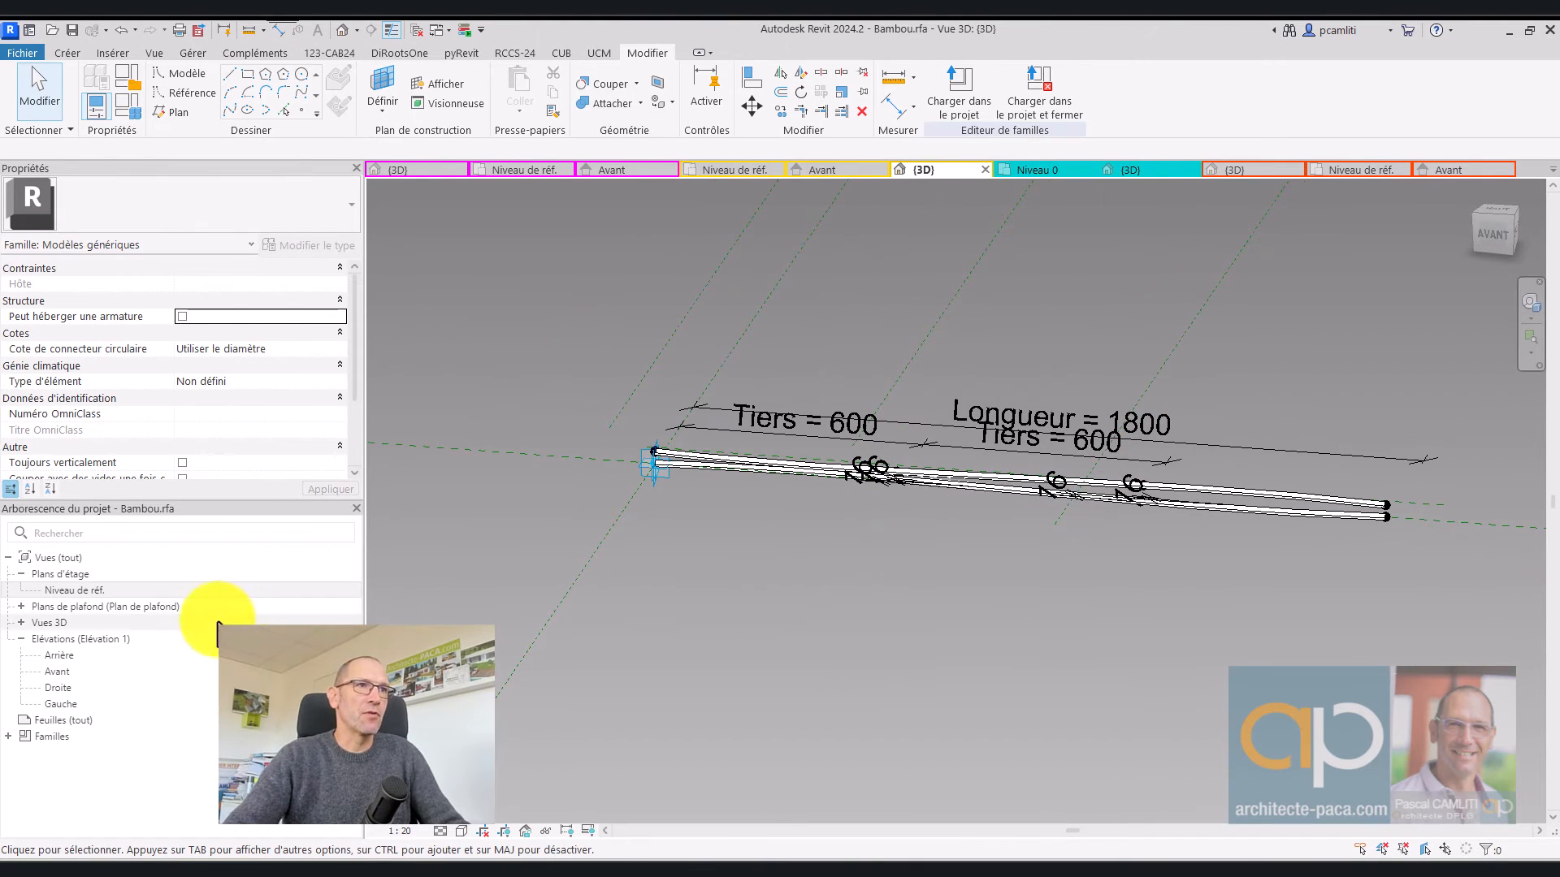
# In the Avant elevation, draw a horizontal reference plane above the two bamboo strands, running toward and past their right end
pyautogui.doubleClick(115, 669)
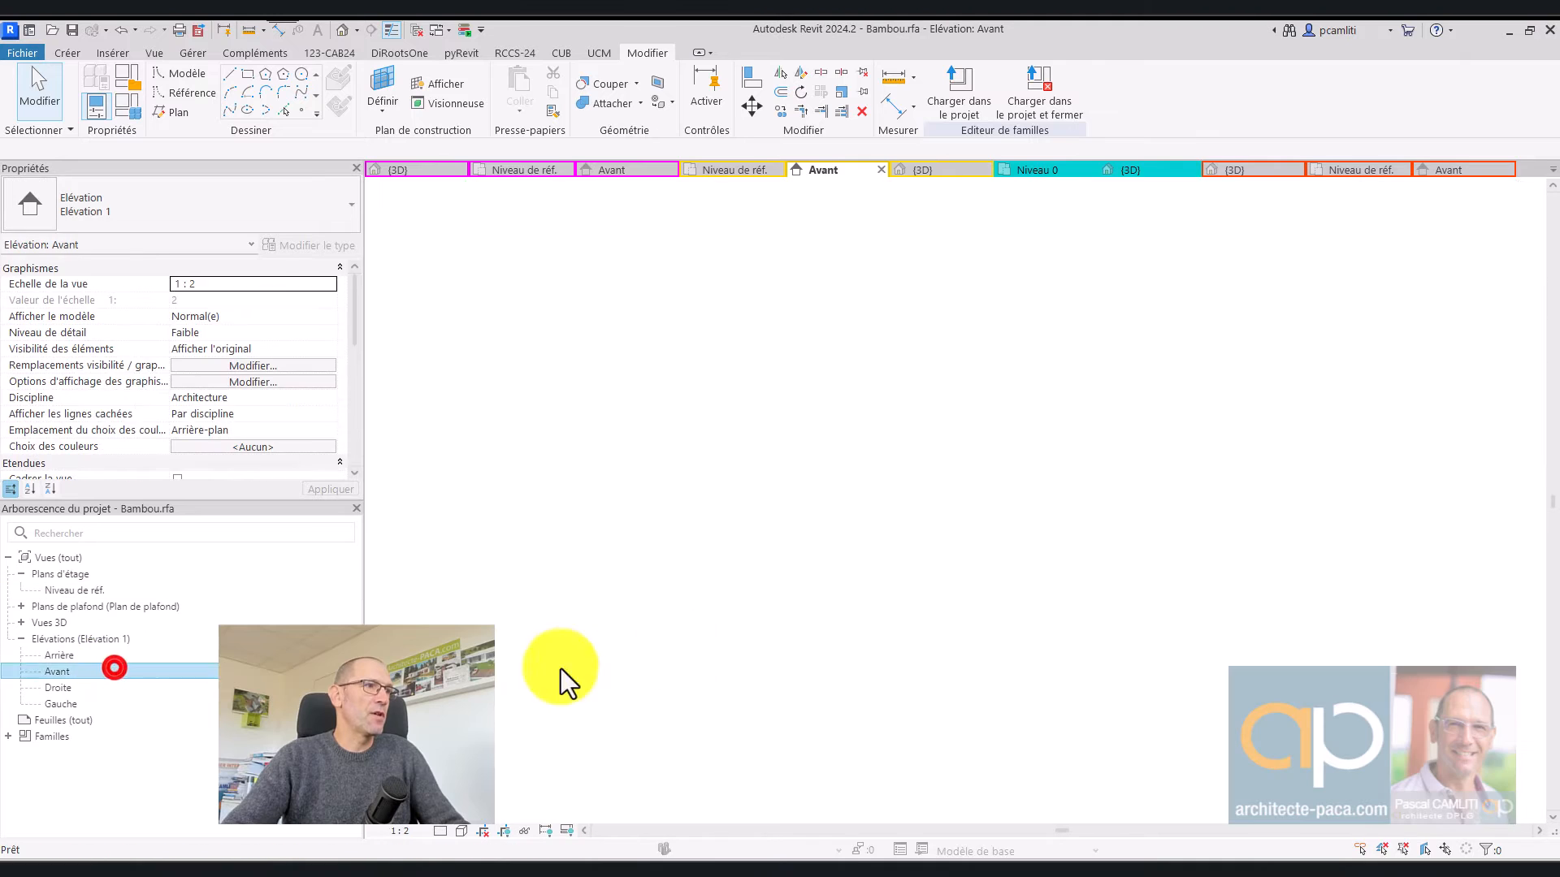
pyautogui.moveTo(558, 679); pyautogui.dragTo(1327, 567, button='middle')
pyautogui.scroll(2, 1325, 553)
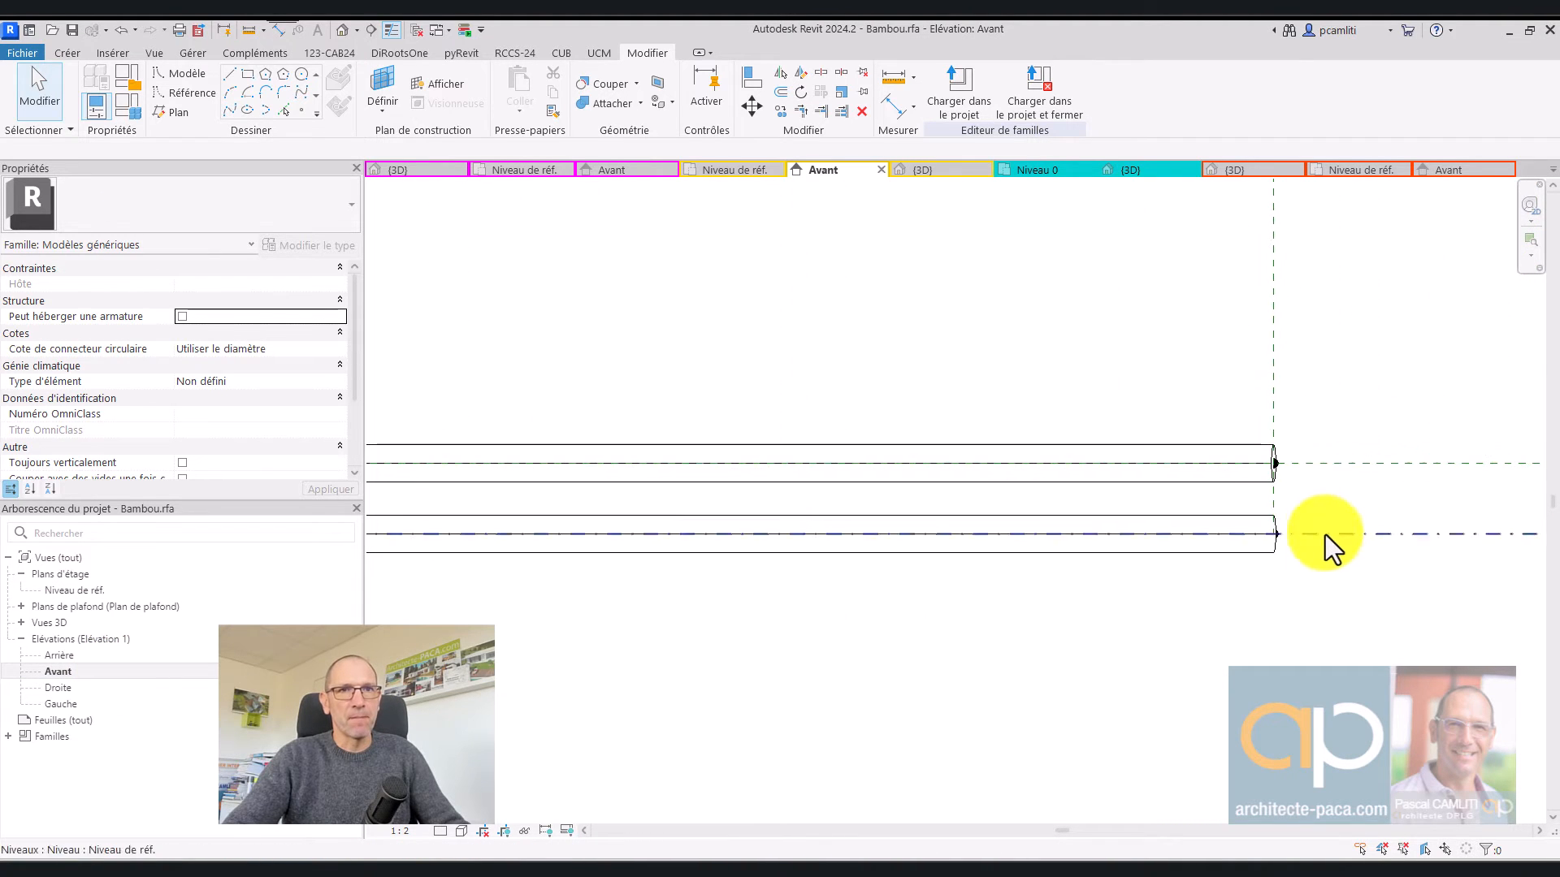
pyautogui.scroll(-5, 1324, 467)
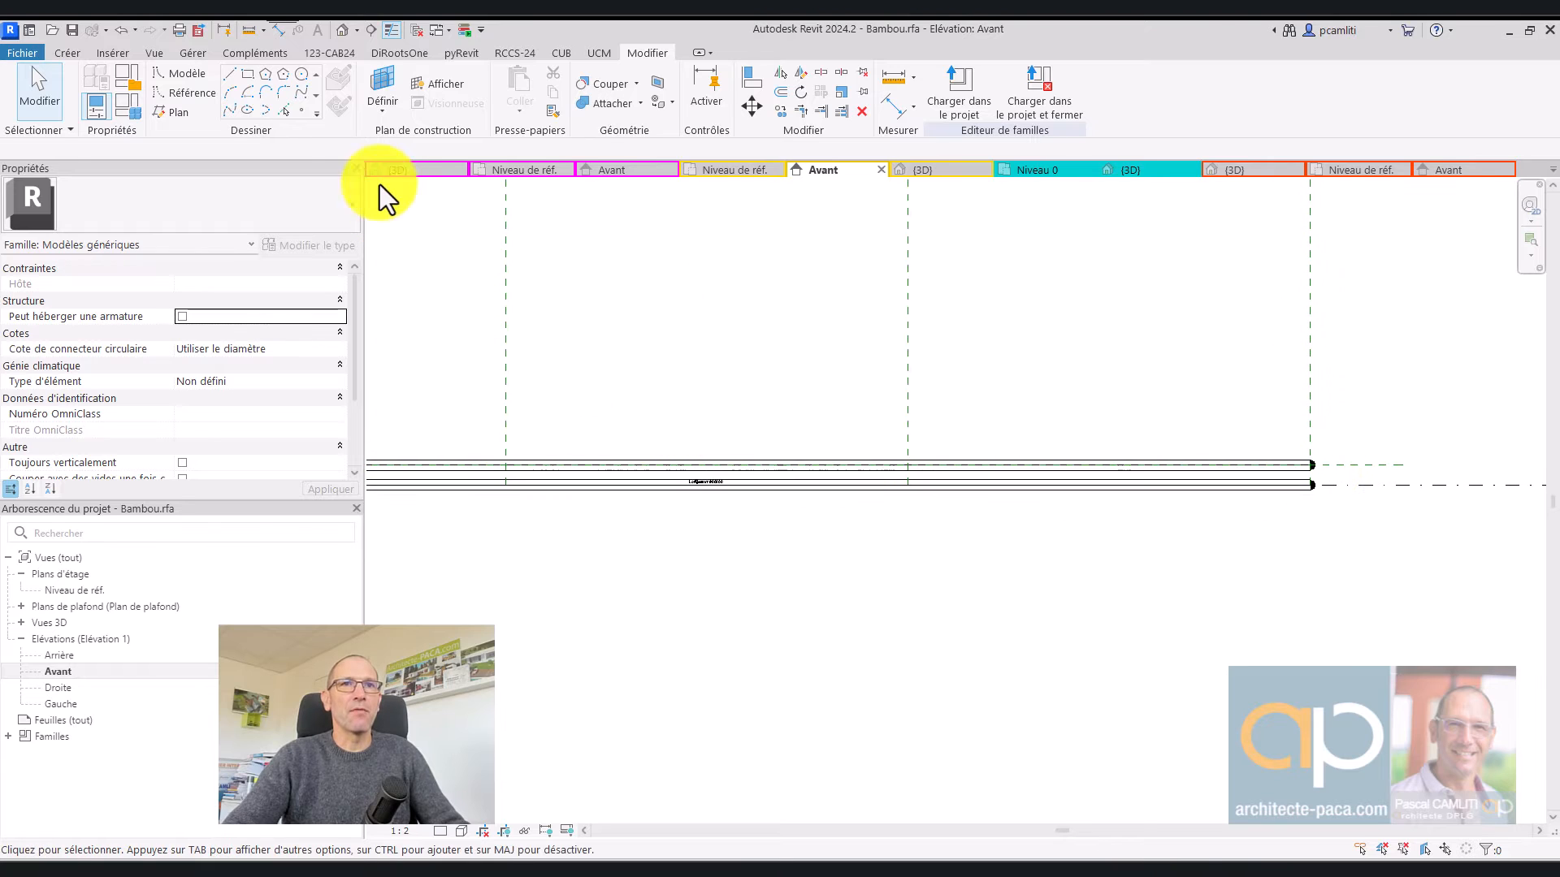
pyautogui.click(172, 117)
pyautogui.moveTo(697, 451); pyautogui.dragTo(960, 460, button='middle')
pyautogui.scroll(-1, 1300, 460)
pyautogui.click(757, 450)
pyautogui.scroll(-2, 867, 456)
pyautogui.click(1226, 492)
pyautogui.press('Escape')
pyautogui.scroll(4, 1190, 487)
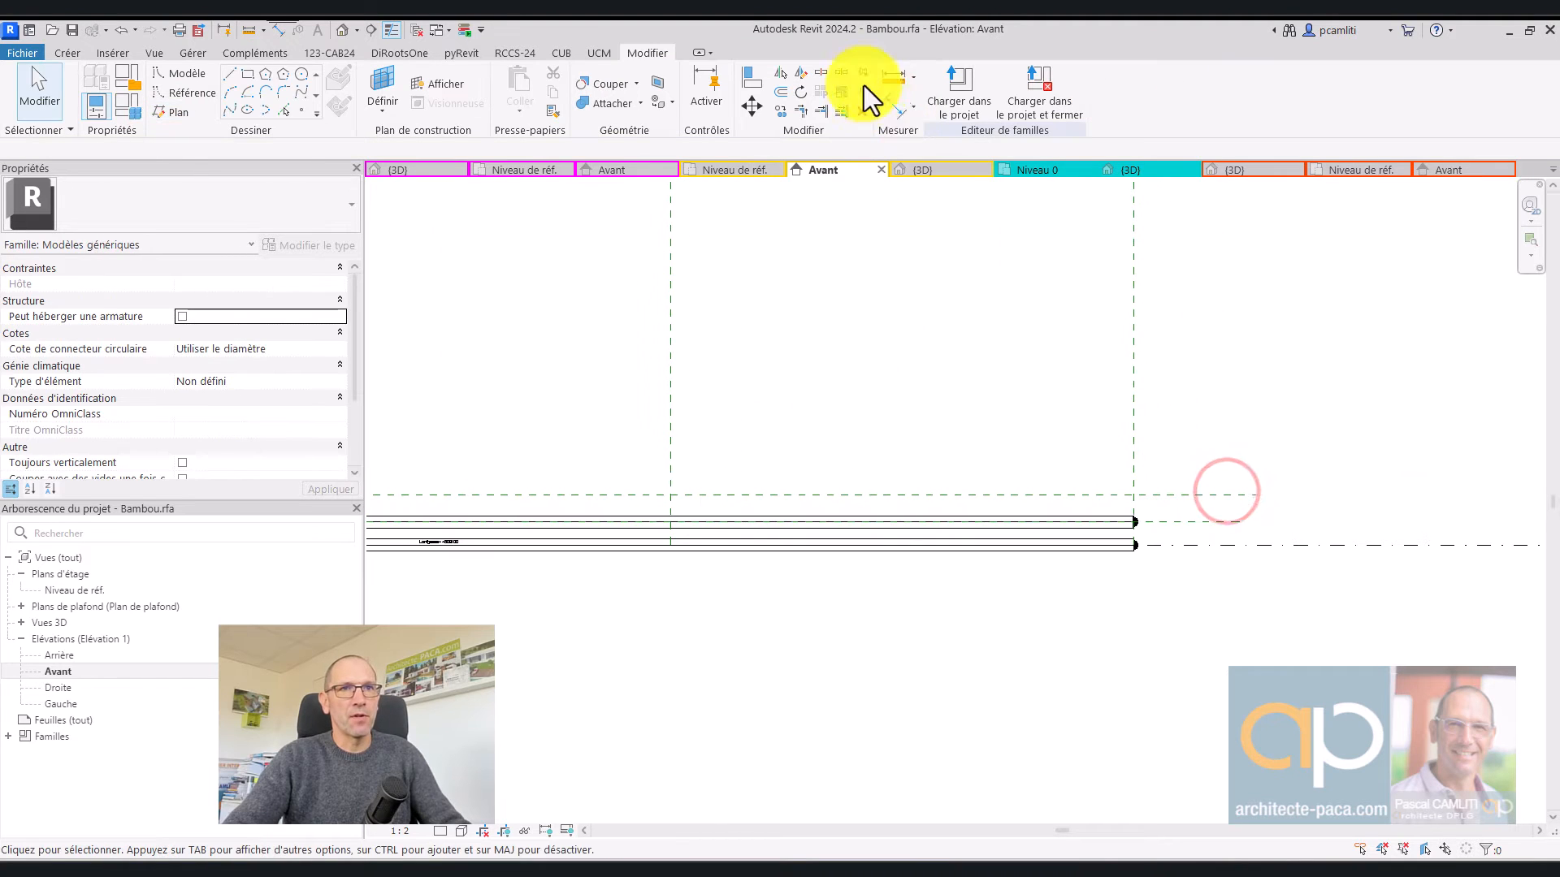
# Add an aligned dimension between the upper strand's reference plane and the new horizontal plane above it
pyautogui.click(893, 105)
pyautogui.scroll(3, 1152, 478)
pyautogui.click(1184, 546)
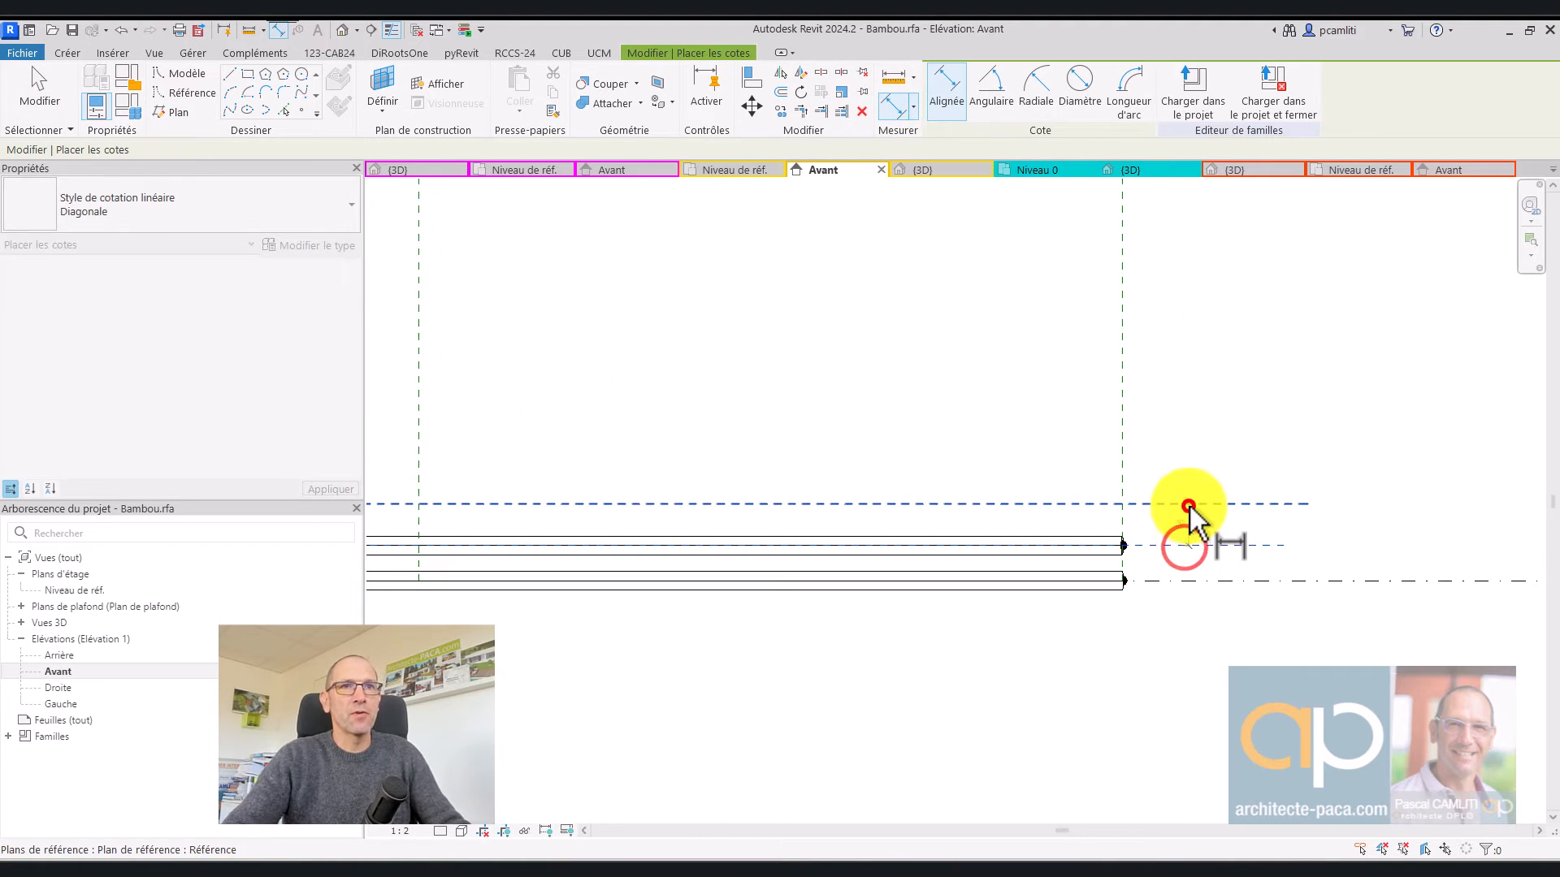
pyautogui.click(1184, 486)
pyautogui.press('Escape')
# Set the new horizontal plane's distance from the upper strand's plane to 30 mm and lock the dimension
pyautogui.click(1223, 503)
pyautogui.scroll(3, 1192, 522)
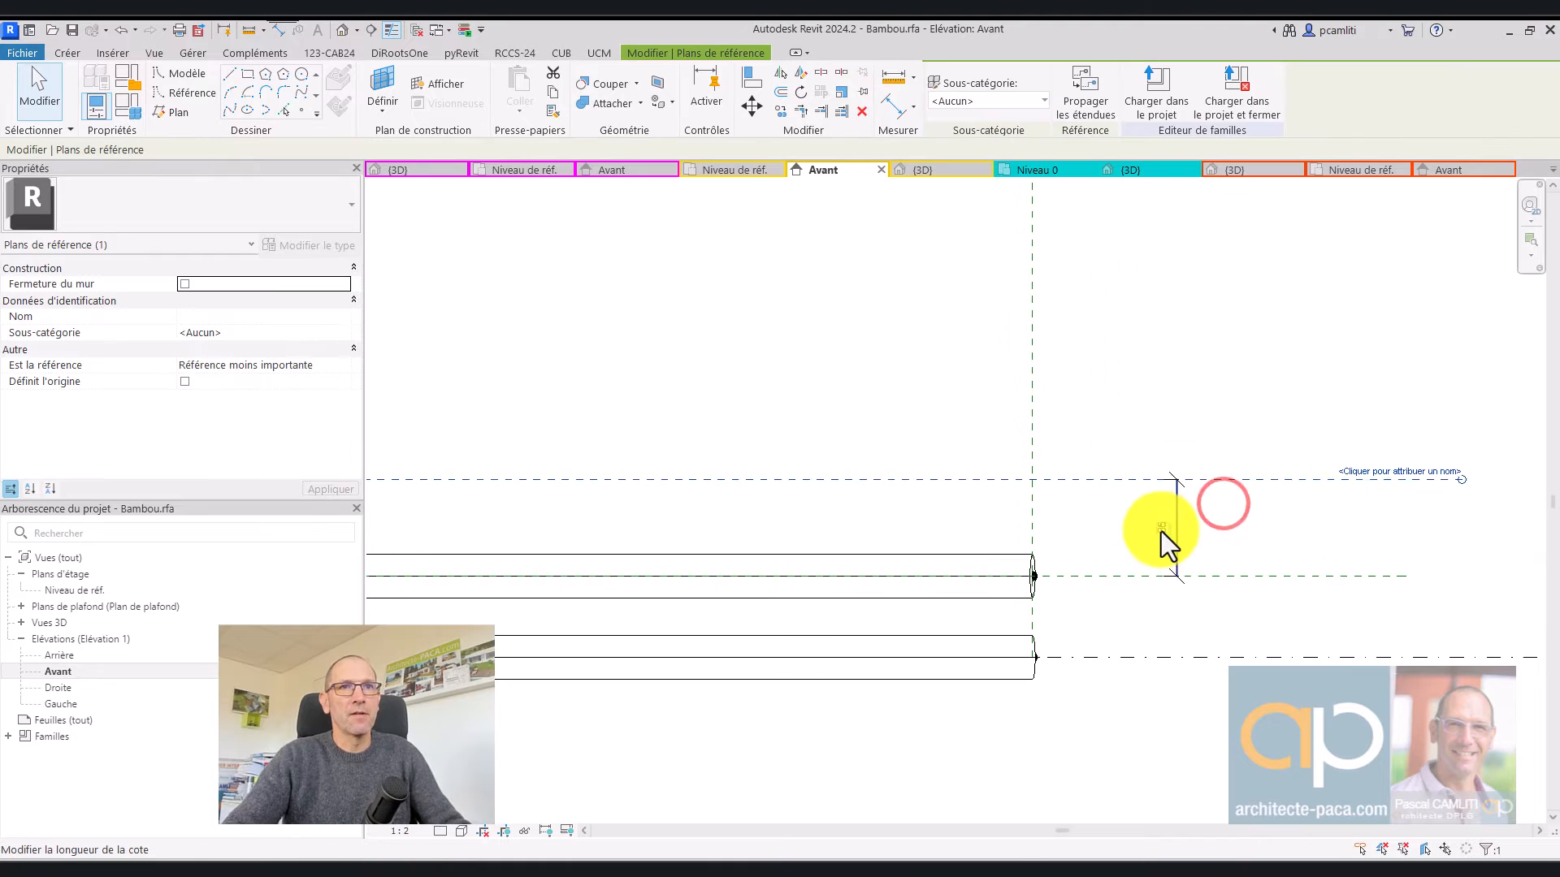
pyautogui.write('30')
pyautogui.press('Return')
pyautogui.press('Escape')
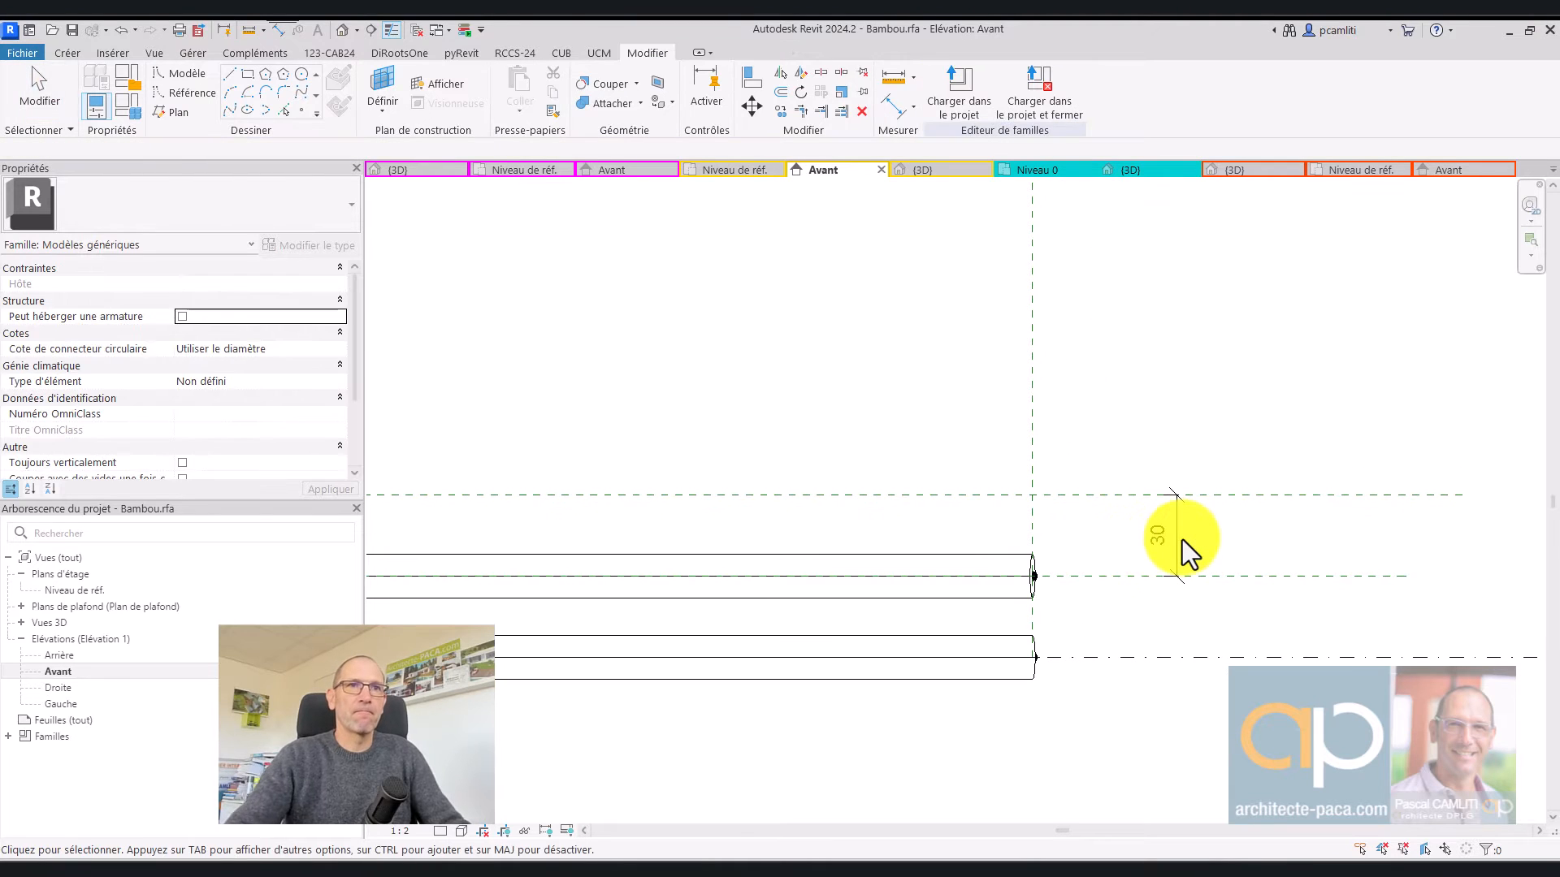
pyautogui.click(1178, 527)
pyautogui.scroll(-5, 1214, 539)
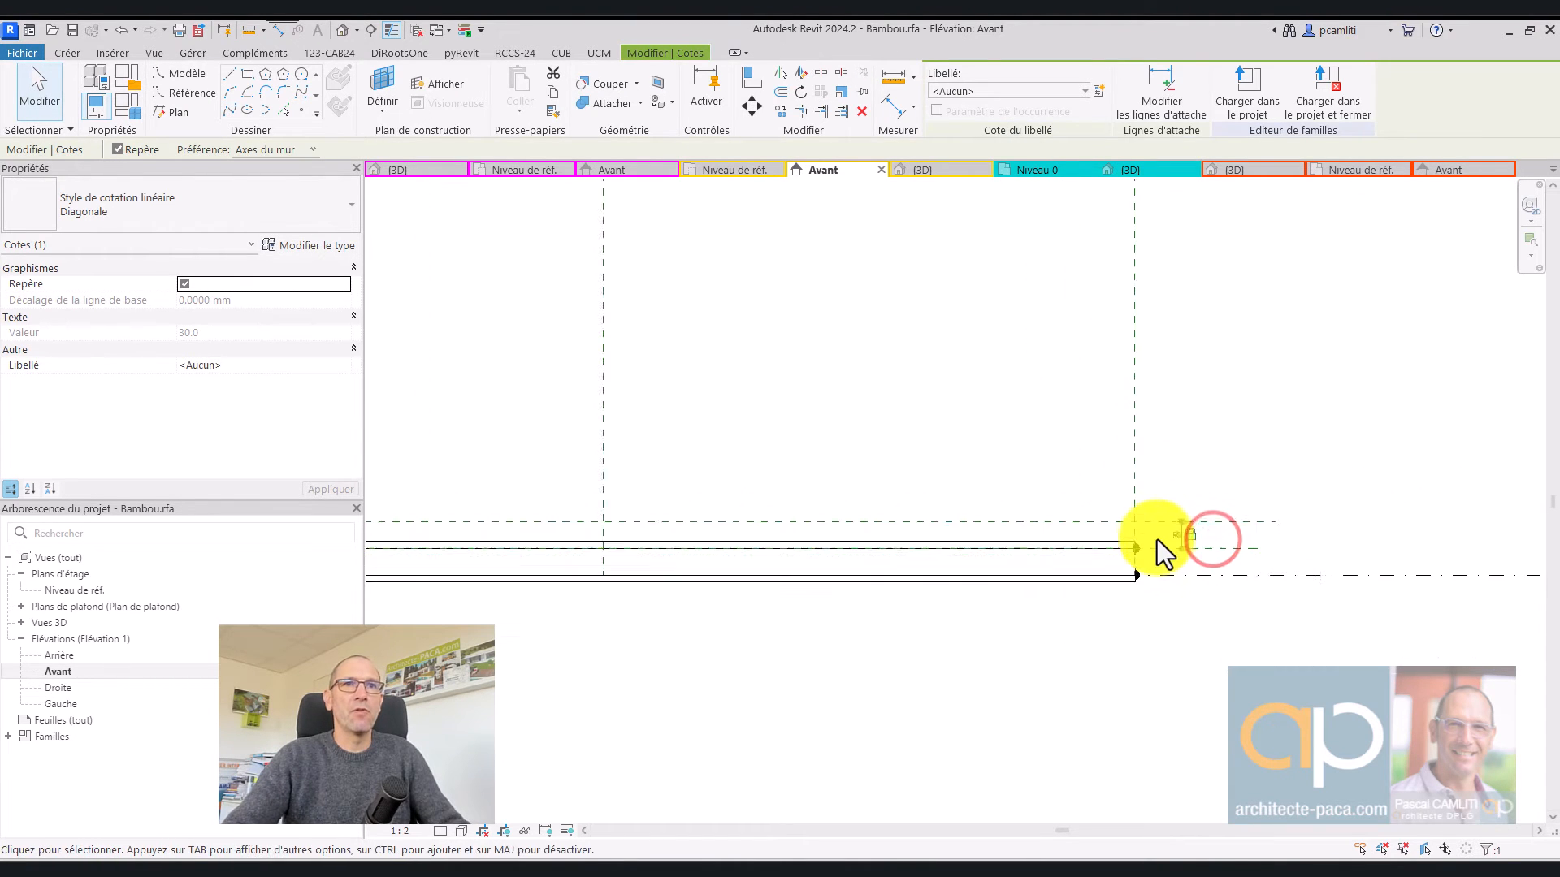
# Name the new horizontal reference plane 03
pyautogui.click(1024, 532)
pyautogui.scroll(3, 1187, 533)
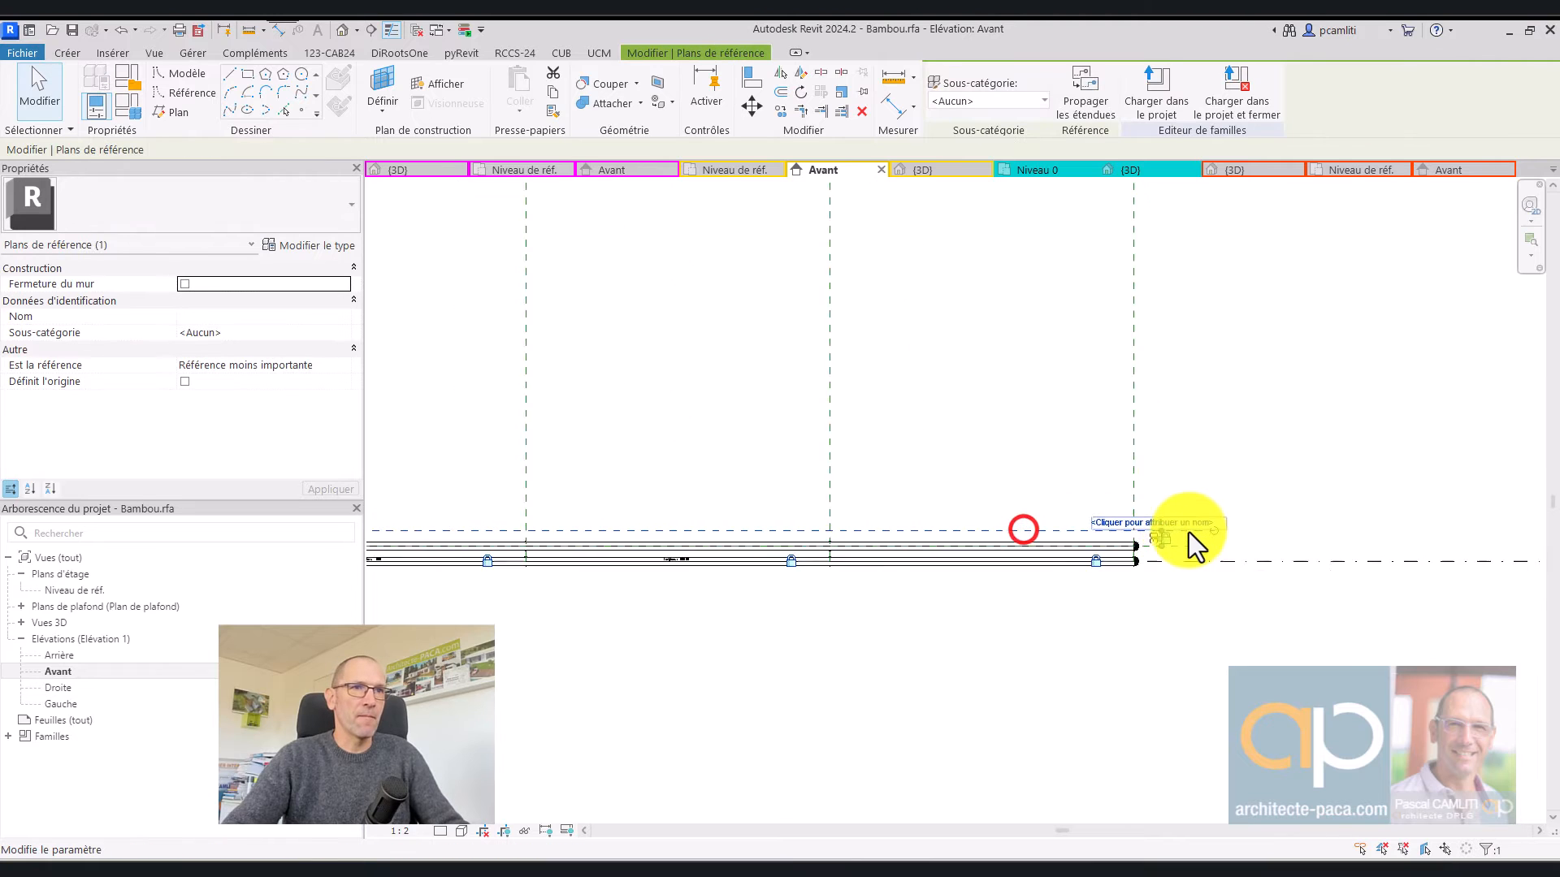
pyautogui.write('03')
pyautogui.press('Return')
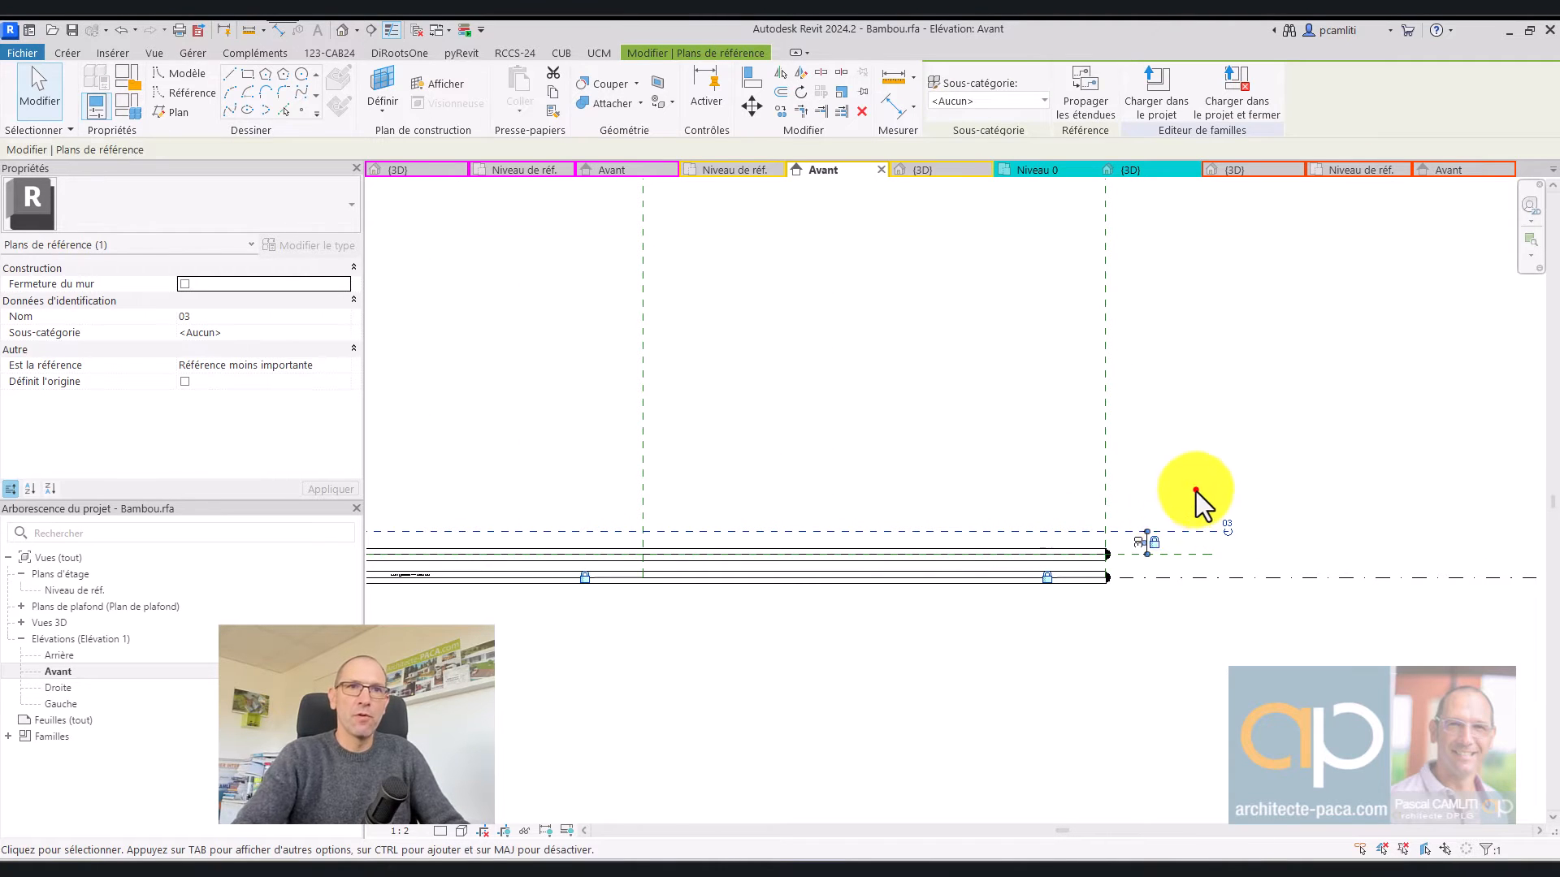
pyautogui.click(1196, 490)
pyautogui.scroll(-3, 1201, 495)
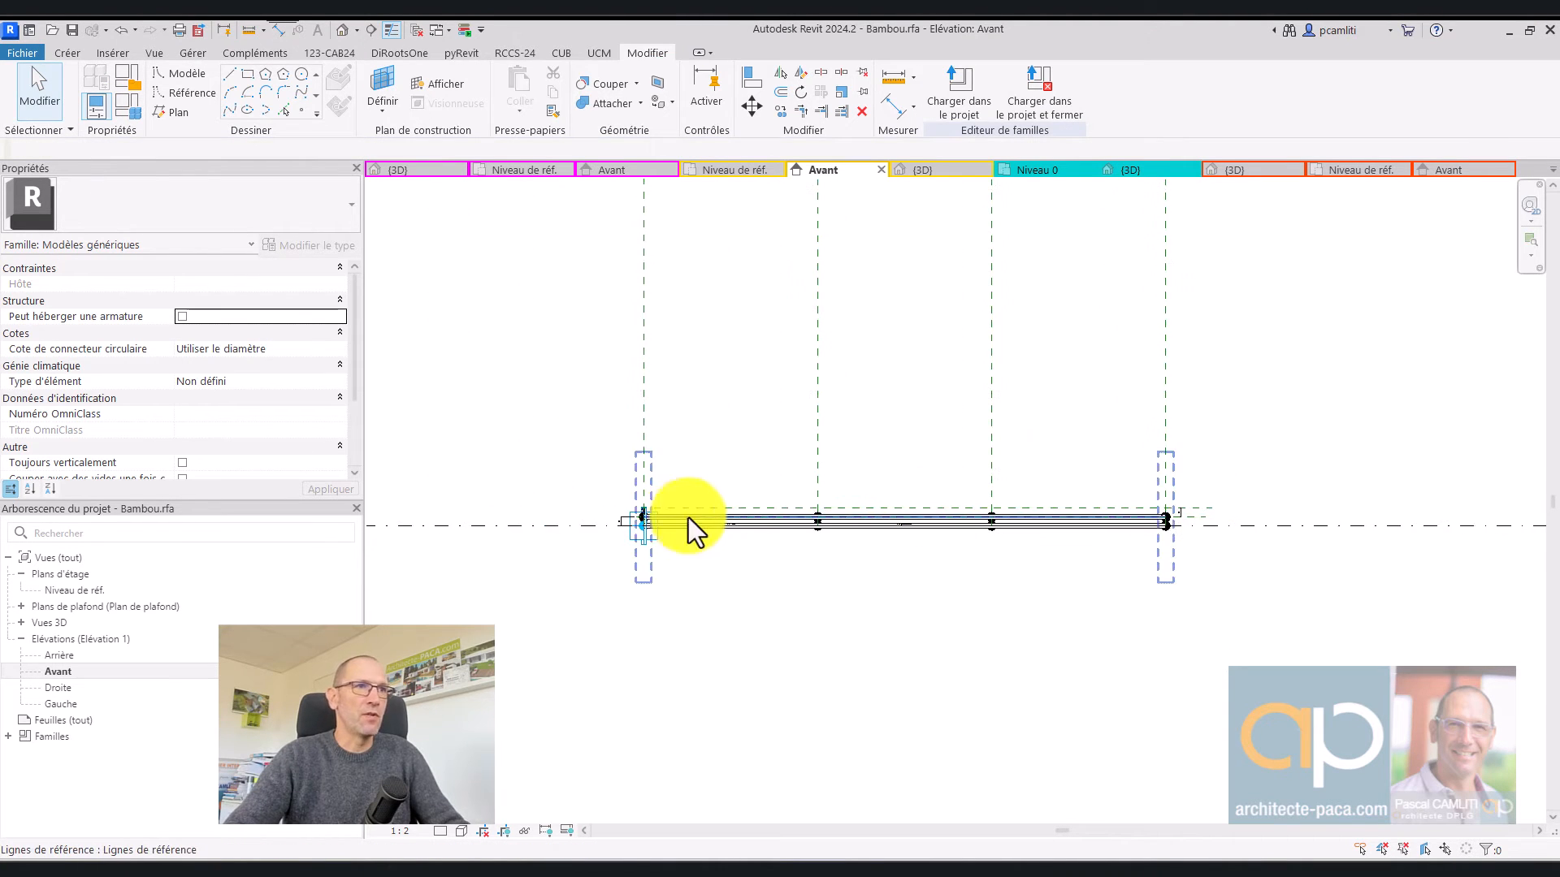
# Extend the left end of reference plane 03 beyond the leftmost vertical reference plane
pyautogui.click(707, 505)
pyautogui.scroll(3, 637, 514)
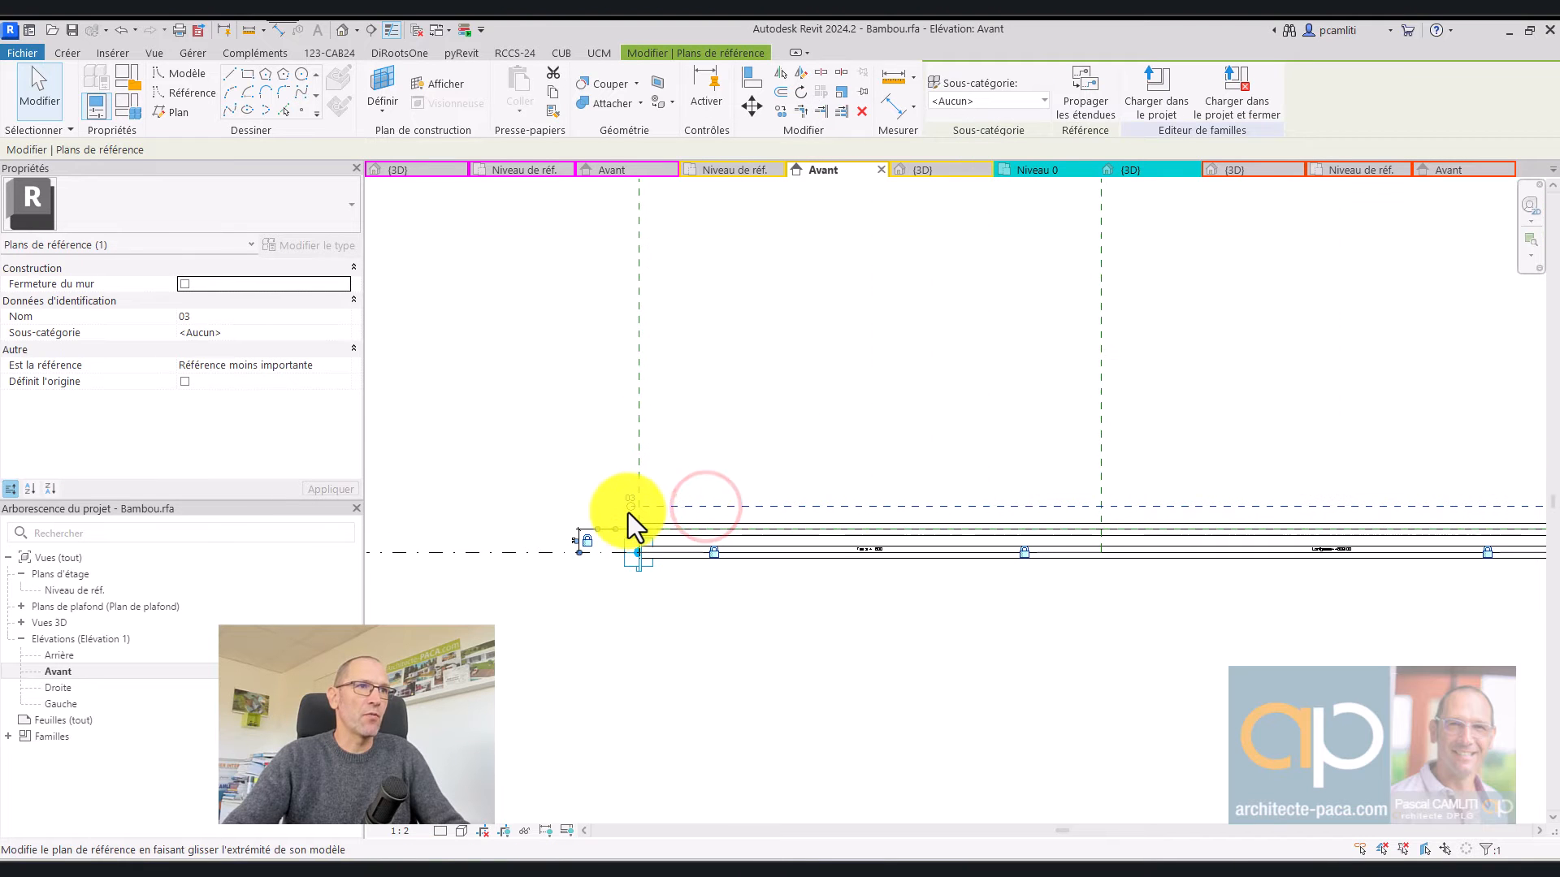
pyautogui.moveTo(631, 505); pyautogui.dragTo(510, 507)
pyautogui.click(803, 429)
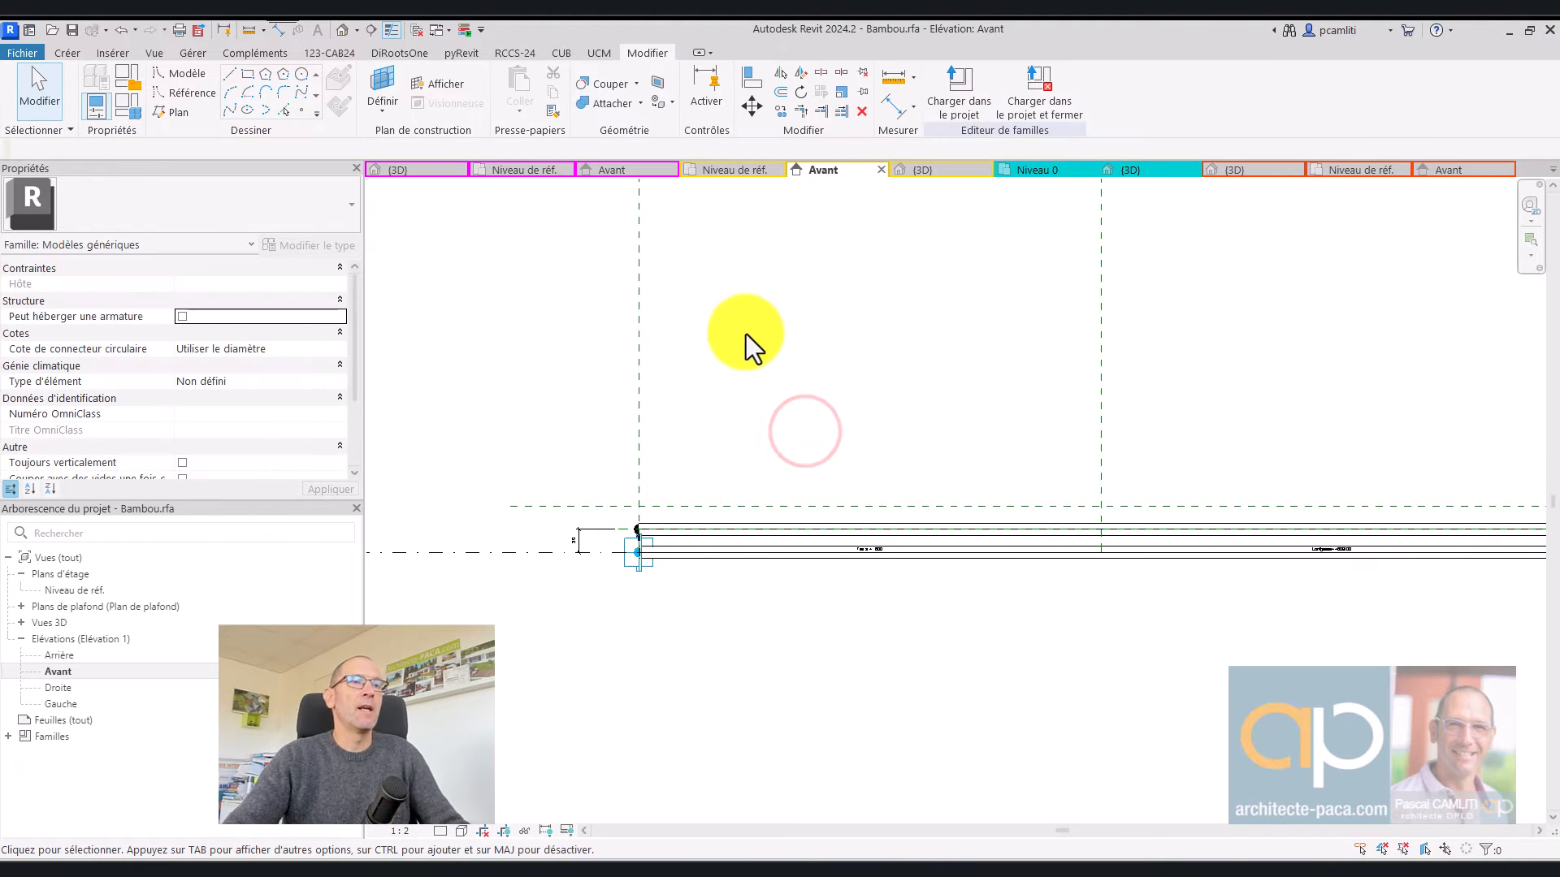
# In the Niveau de réf. plan, set reference plane 03 as the active work plane
pyautogui.doubleClick(99, 594)
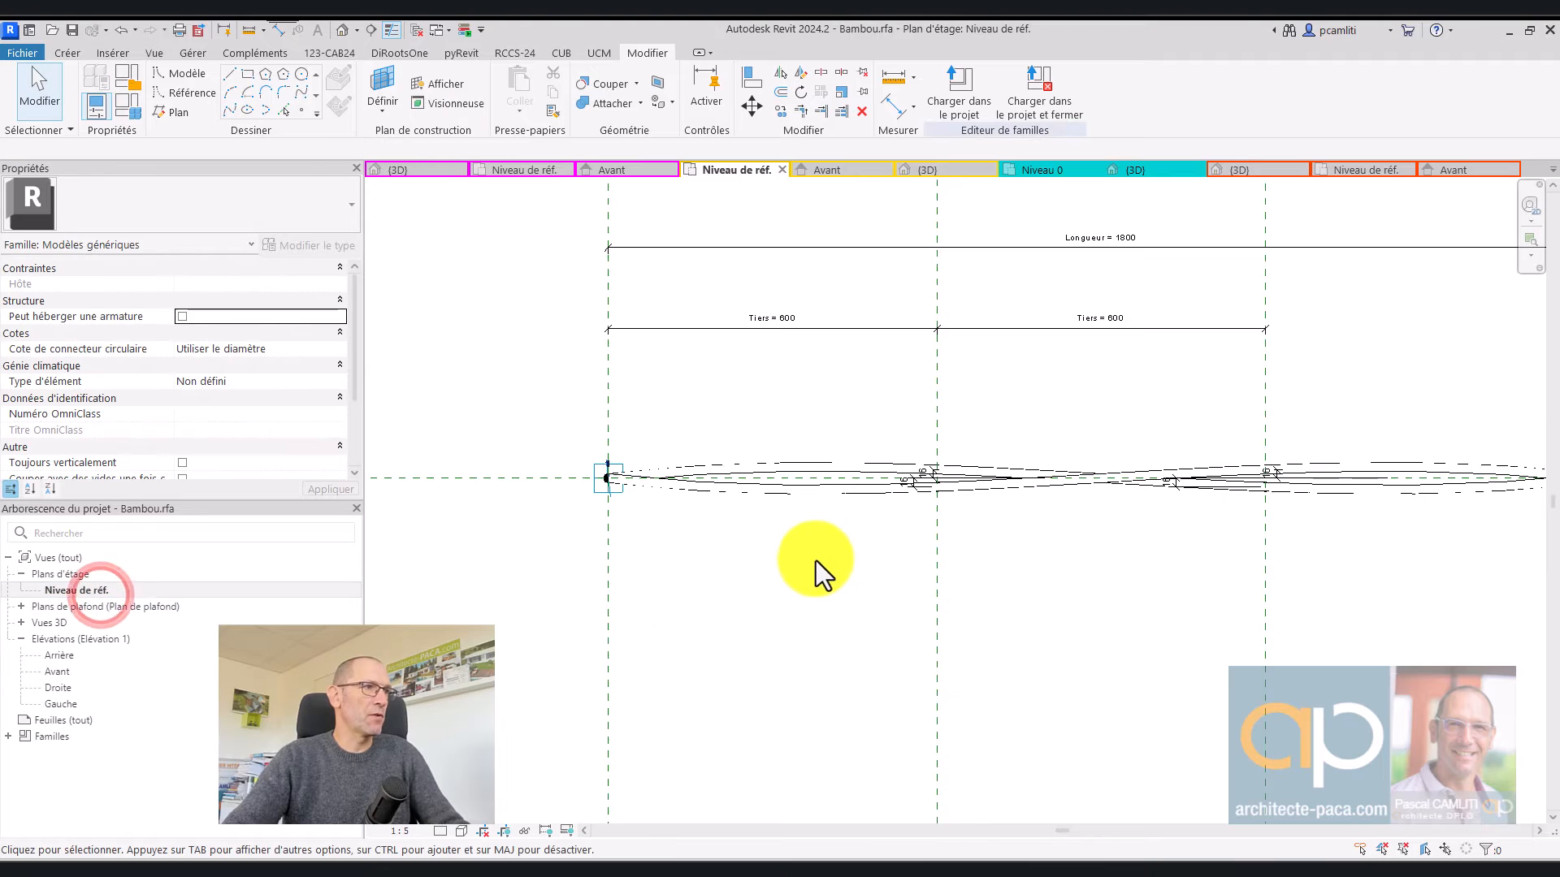
pyautogui.click(384, 86)
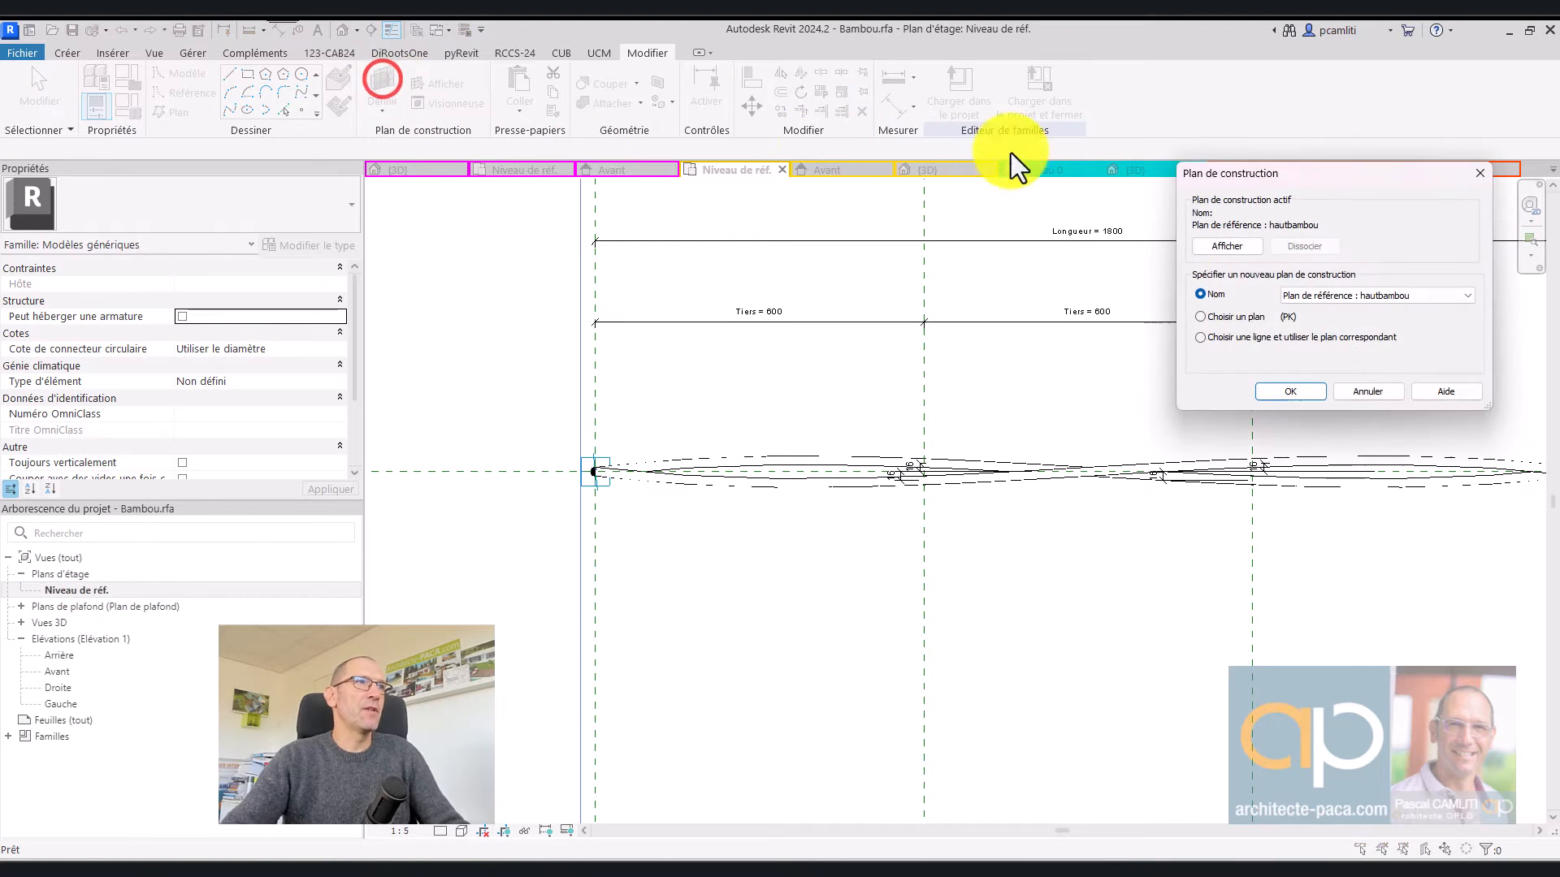
pyautogui.click(1348, 296)
pyautogui.click(1392, 322)
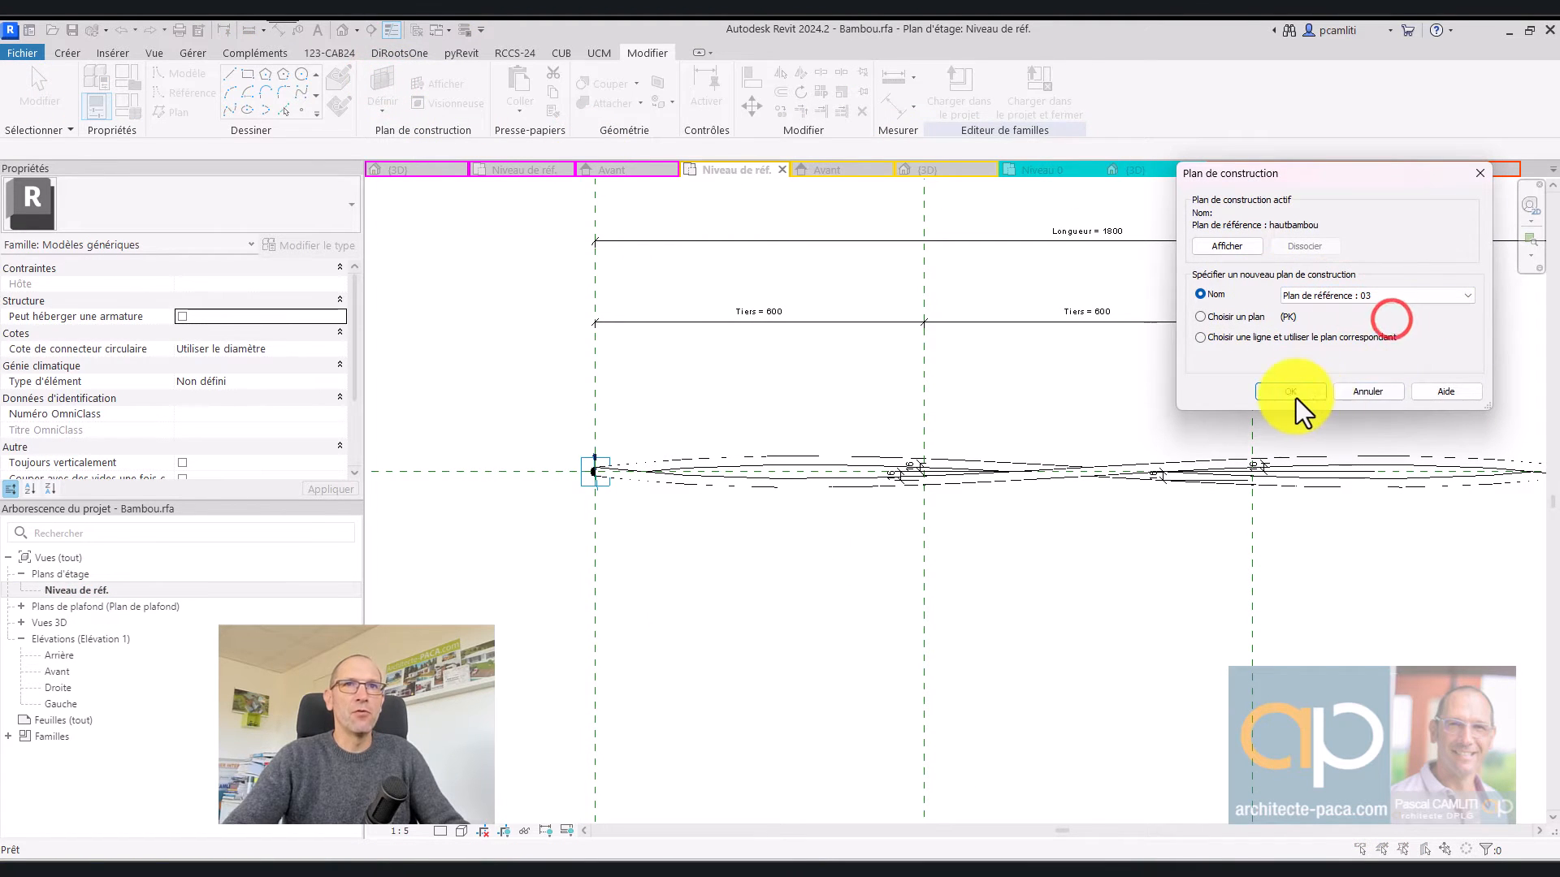
pyautogui.click(1290, 391)
pyautogui.scroll(3, 680, 486)
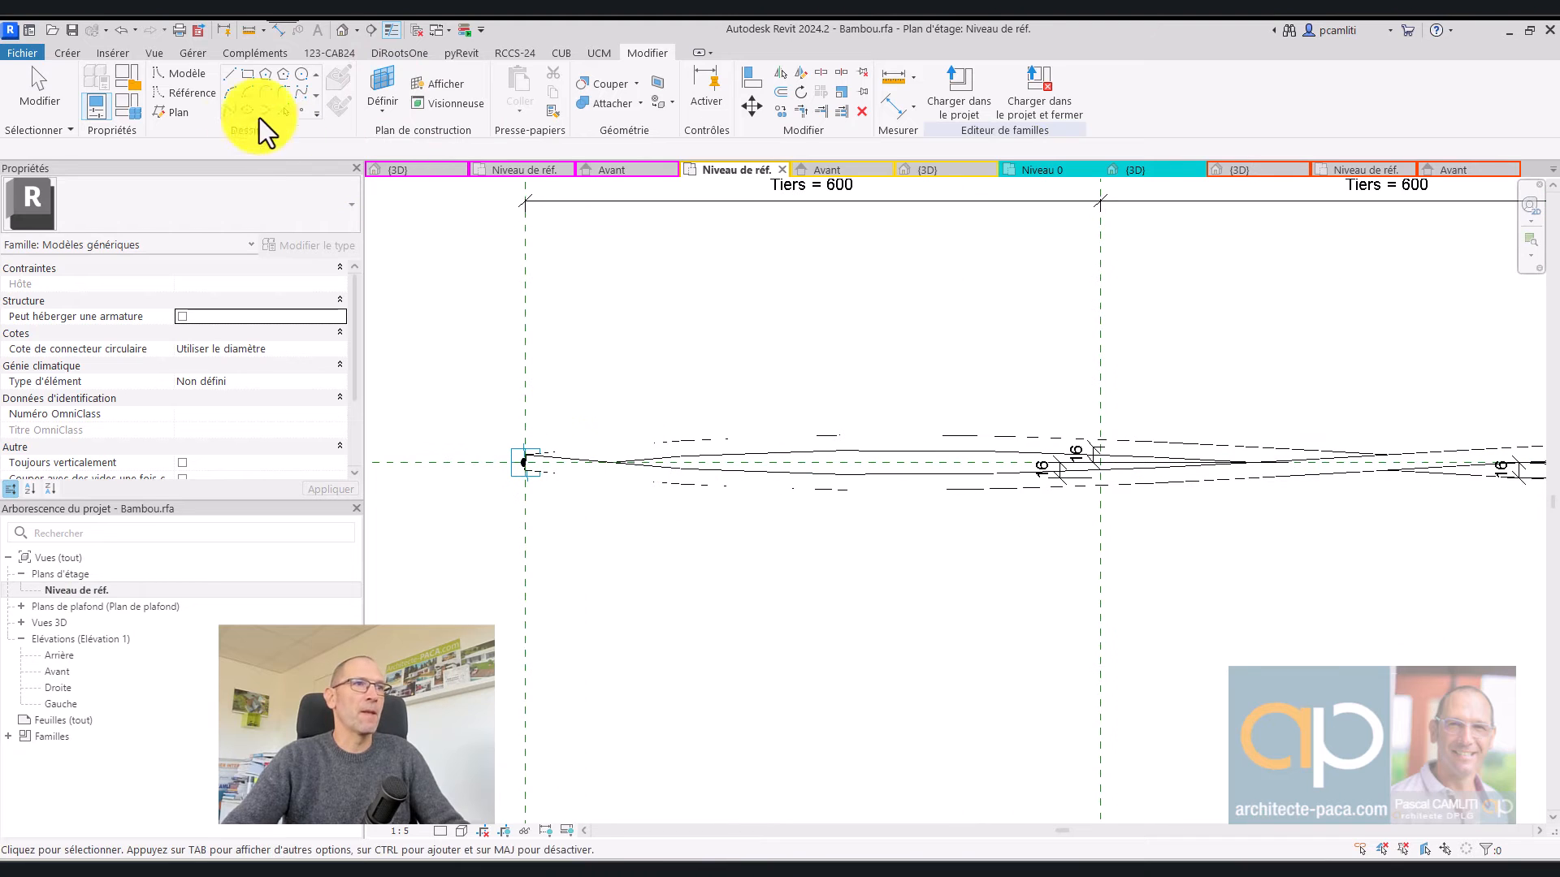
# Place four reference points on plane 03, one at each vertical reference plane, alternating above and below the centre line
pyautogui.click(194, 95)
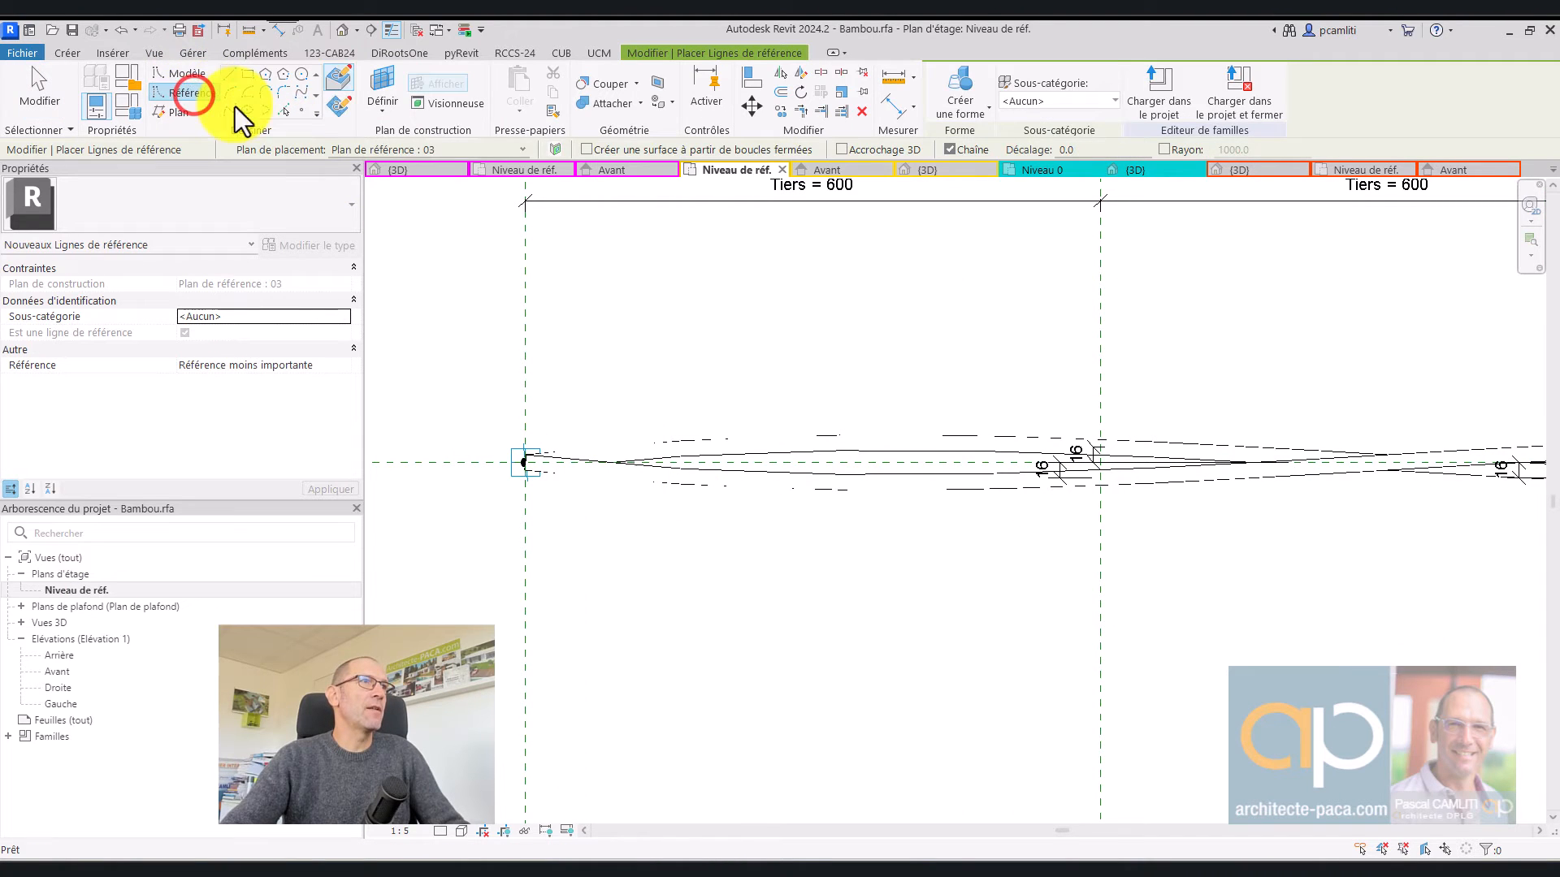
pyautogui.click(300, 109)
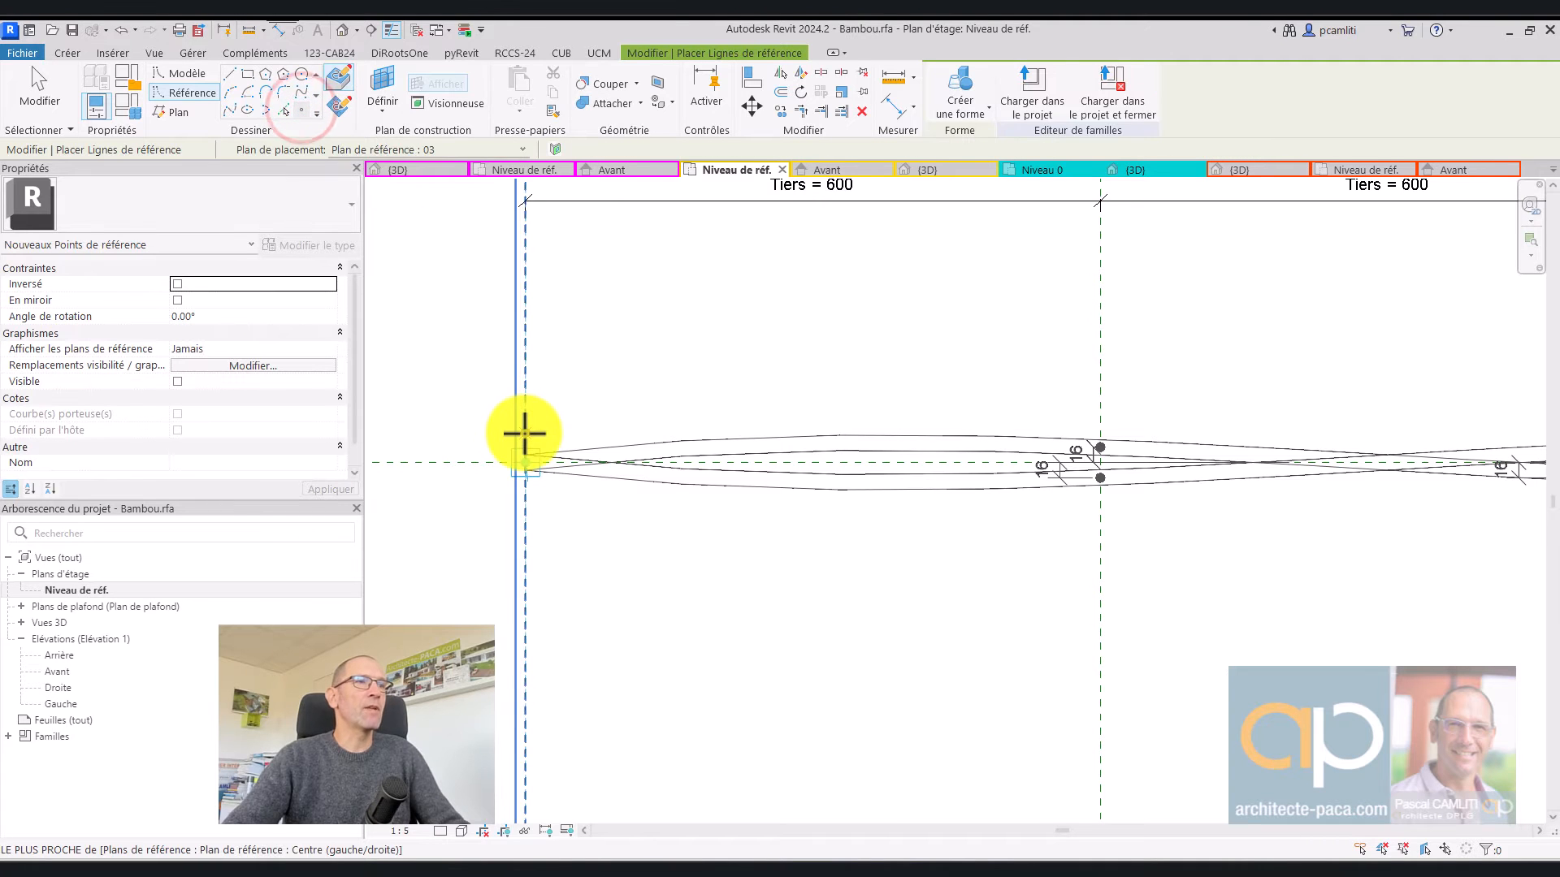
pyautogui.click(525, 433)
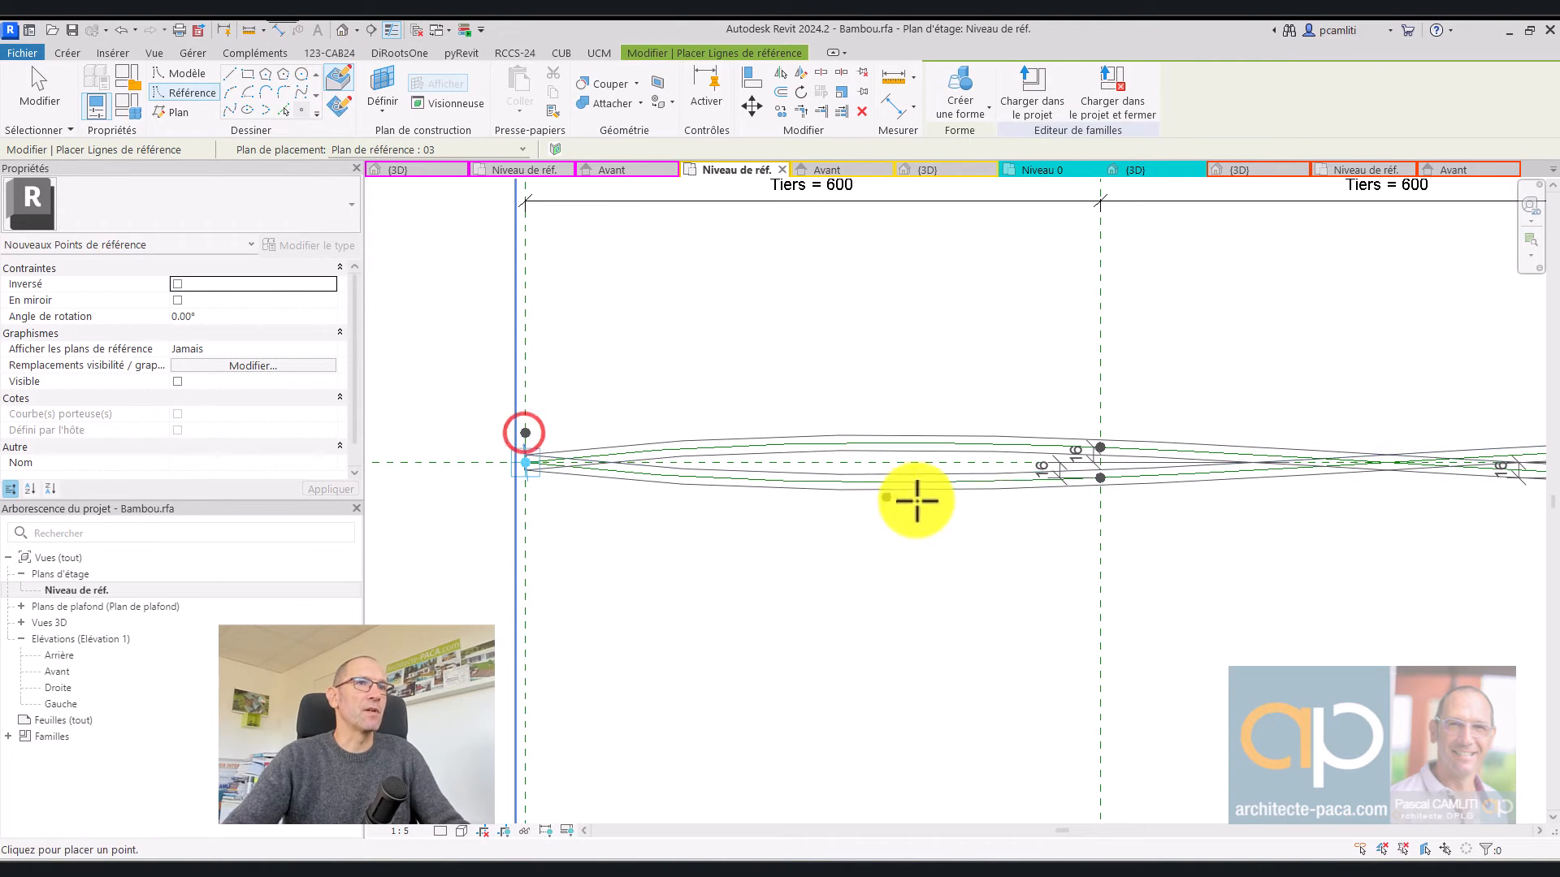
pyautogui.click(1099, 504)
pyautogui.moveTo(1241, 529); pyautogui.dragTo(964, 571, button='middle')
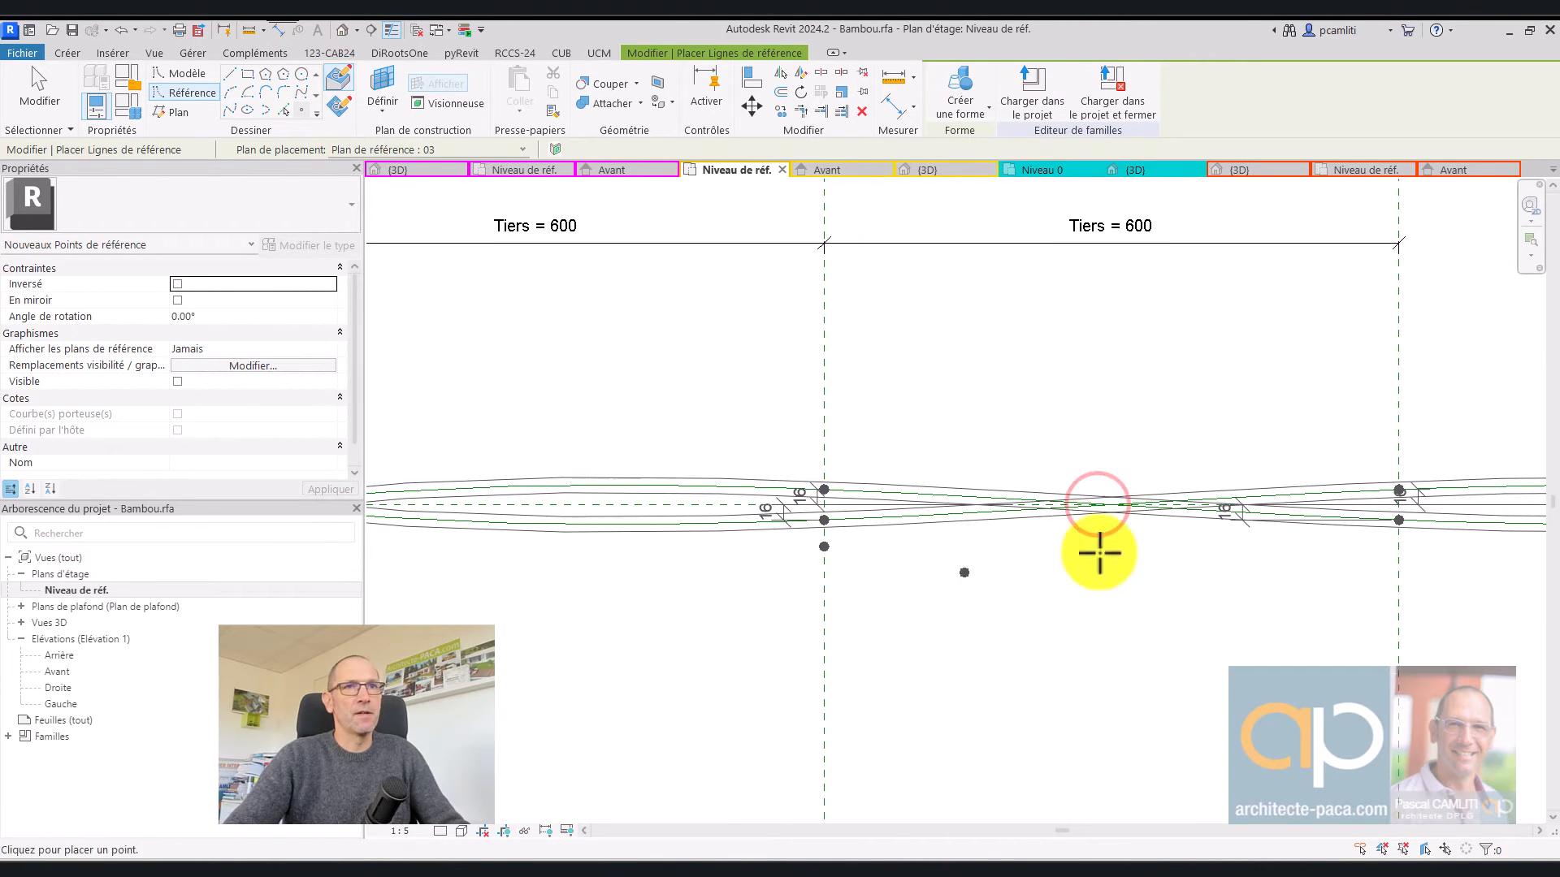
pyautogui.click(1398, 471)
pyautogui.moveTo(1399, 471); pyautogui.dragTo(703, 385, button='middle')
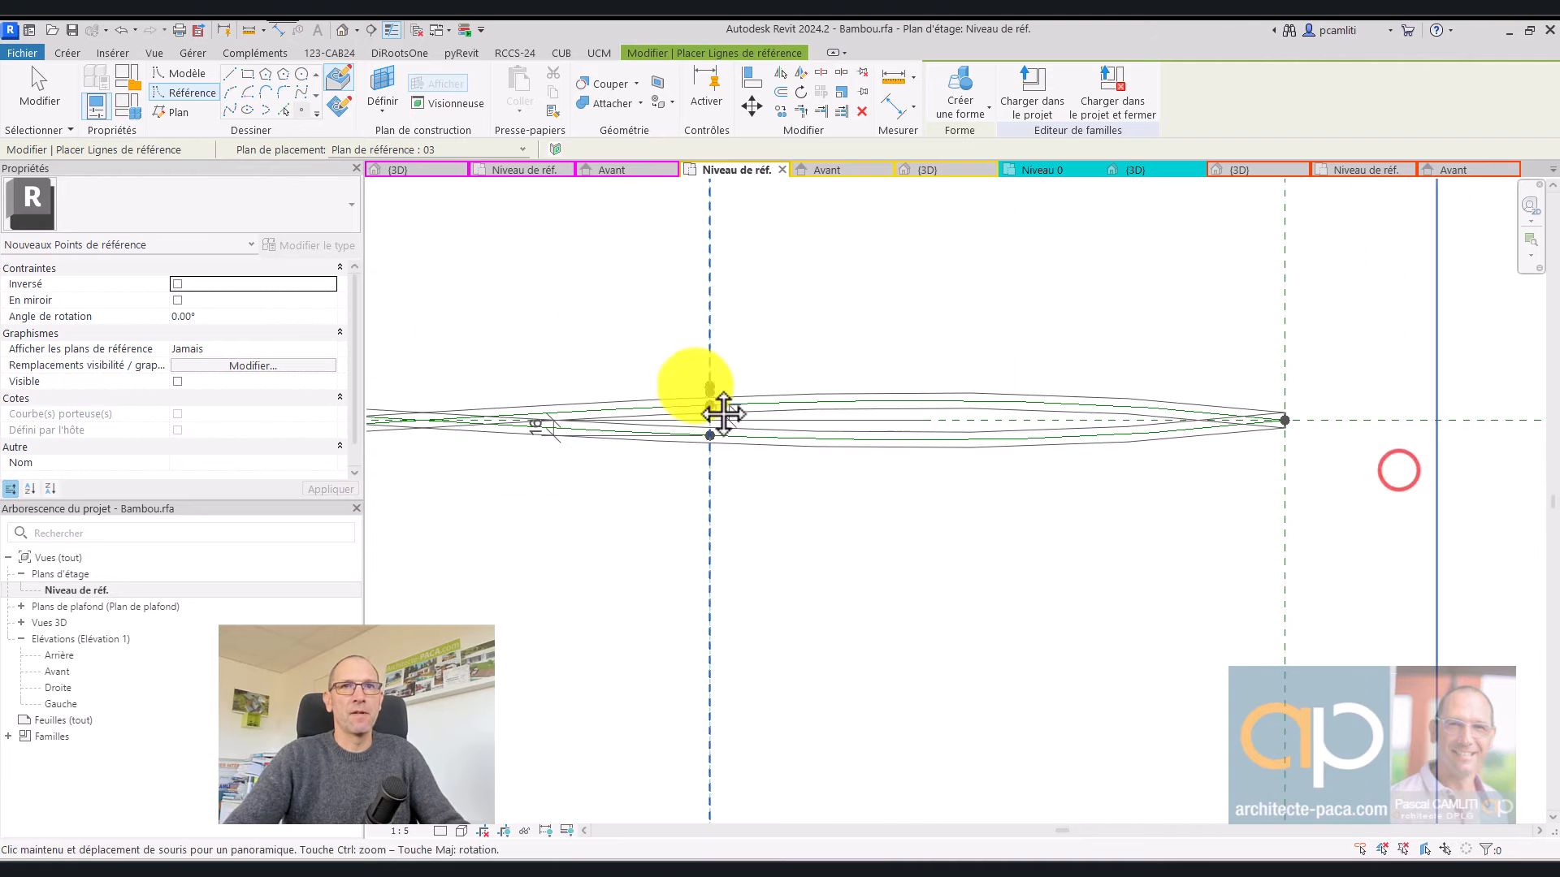
pyautogui.click(1278, 469)
pyautogui.press('Escape')
pyautogui.press('Escape')
pyautogui.moveTo(934, 540); pyautogui.dragTo(1142, 566, button='middle')
pyautogui.scroll(-2, 1143, 565)
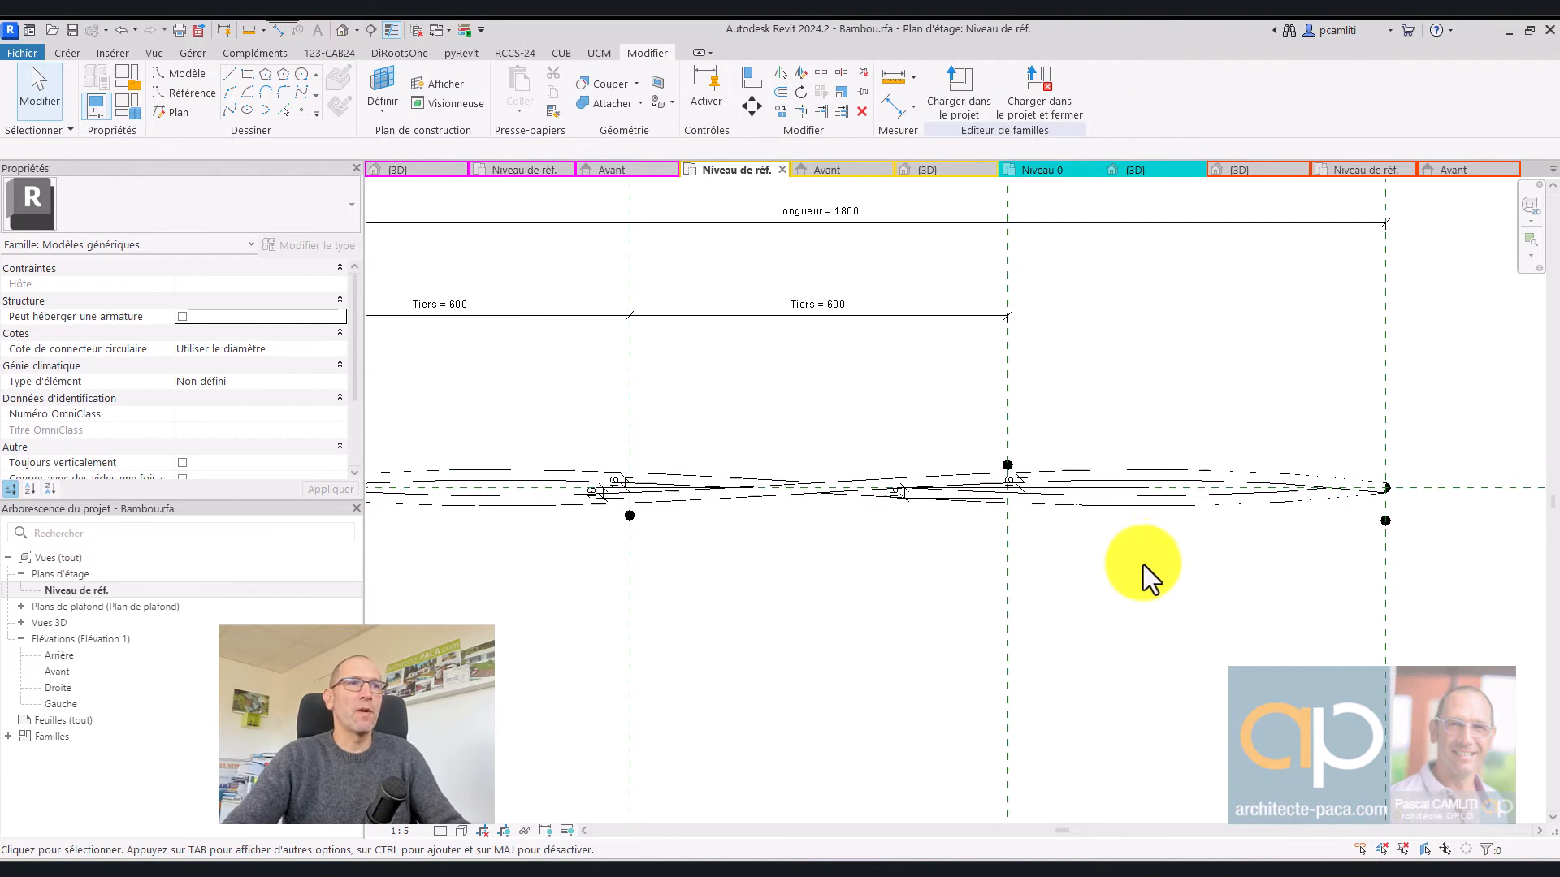
pyautogui.scroll(-1, 1141, 559)
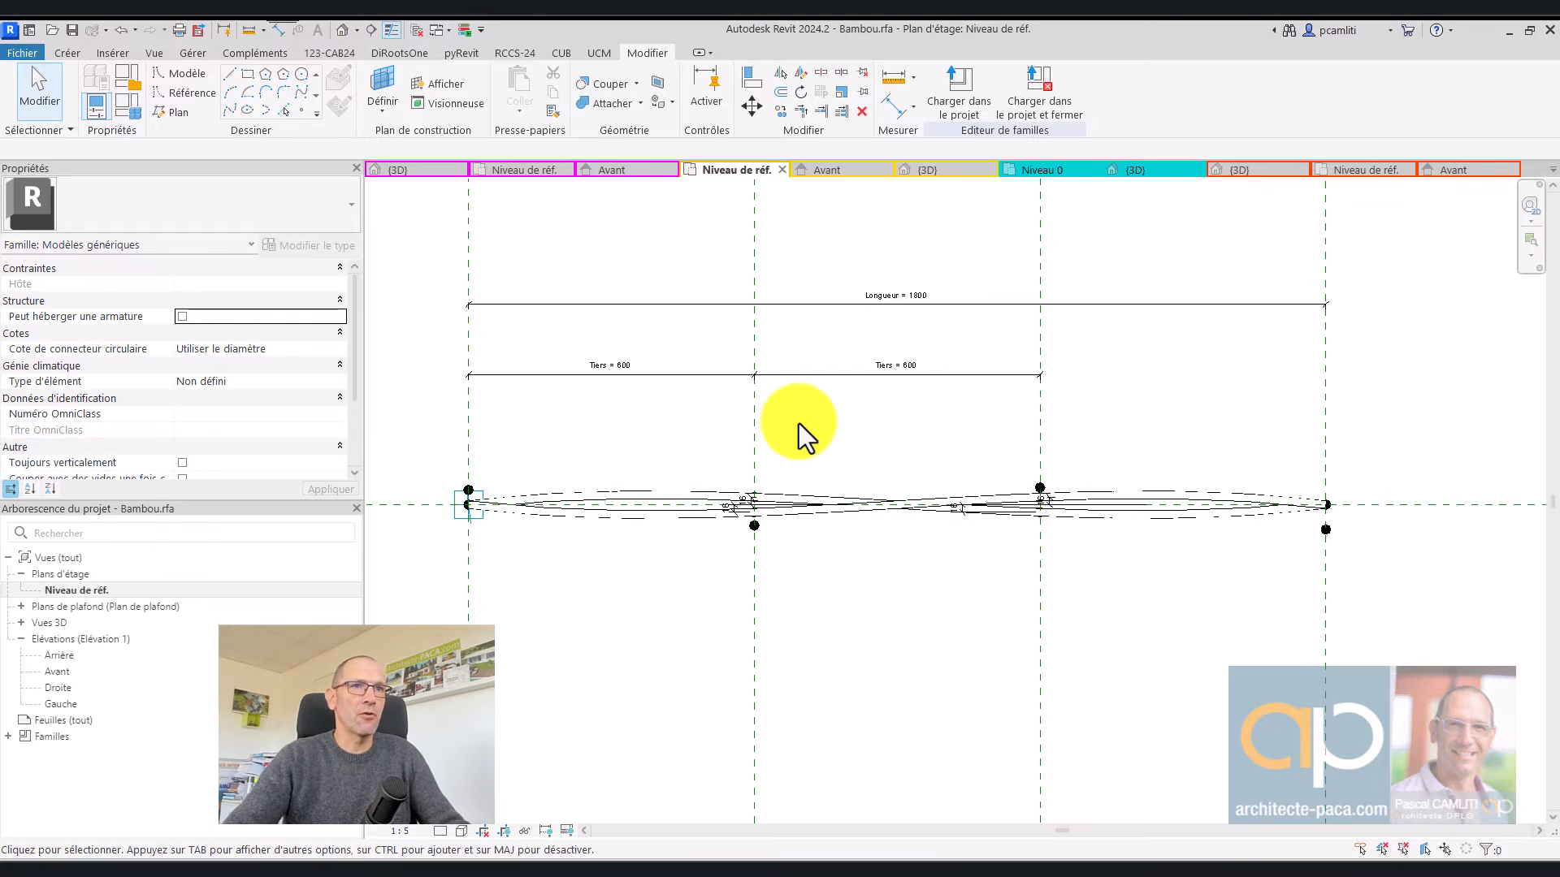
# Align the leftmost new reference point with the leftmost vertical reference plane
pyautogui.scroll(2, 617, 407)
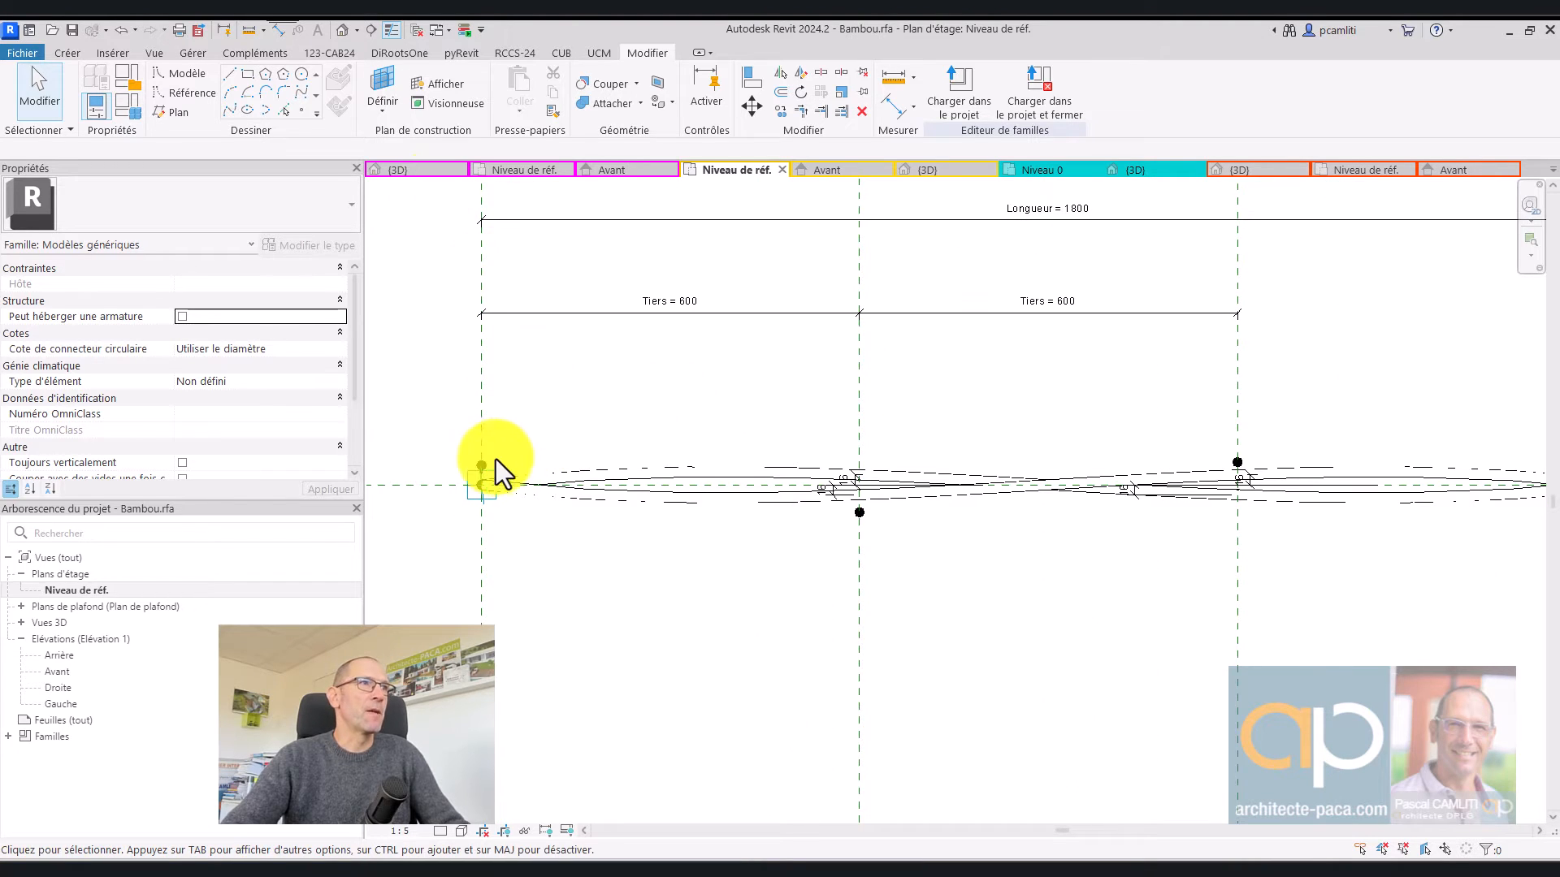
pyautogui.click(749, 79)
pyautogui.click(480, 420)
pyautogui.scroll(1, 482, 474)
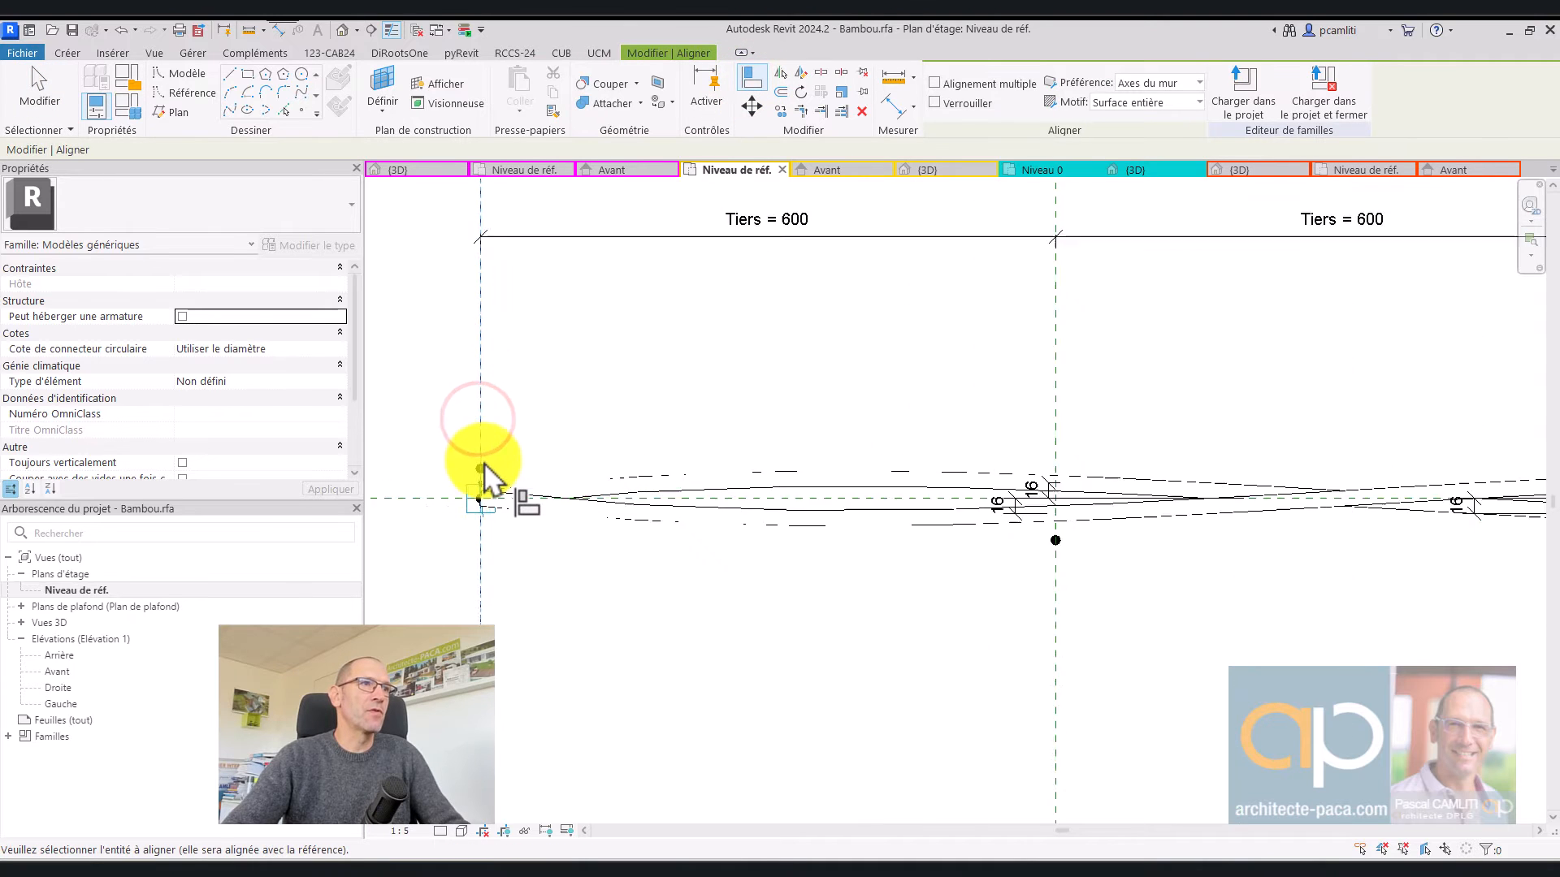
pyautogui.scroll(2, 484, 470)
pyautogui.click(477, 472)
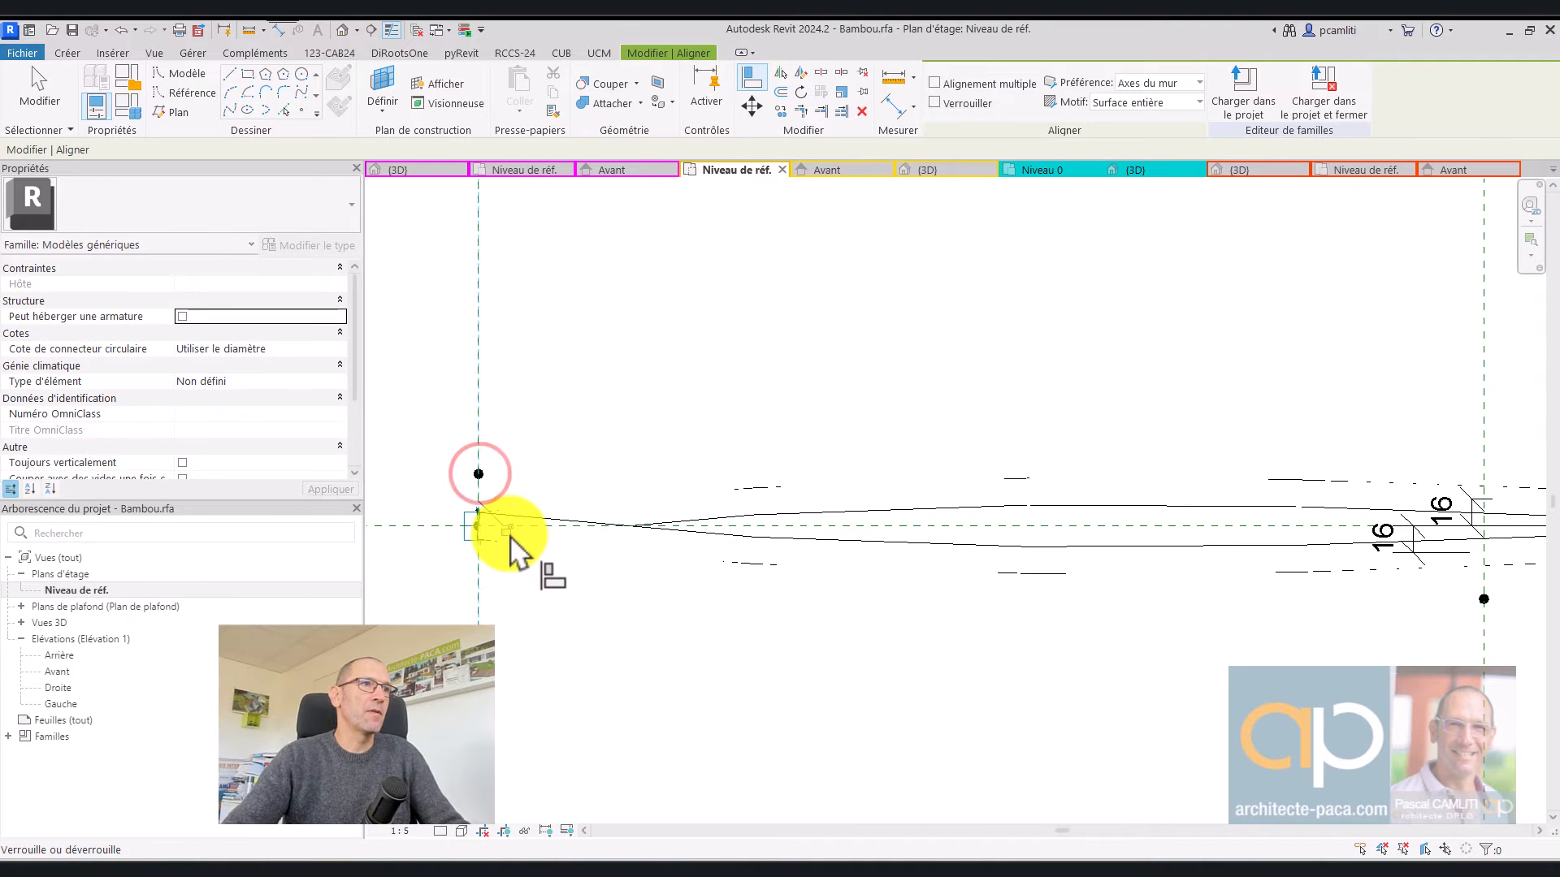
# Align the new reference point below the centre line with the second vertical reference plane
pyautogui.scroll(-2, 513, 537)
pyautogui.scroll(2, 1056, 650)
pyautogui.click(1000, 573)
pyautogui.scroll(2, 1002, 504)
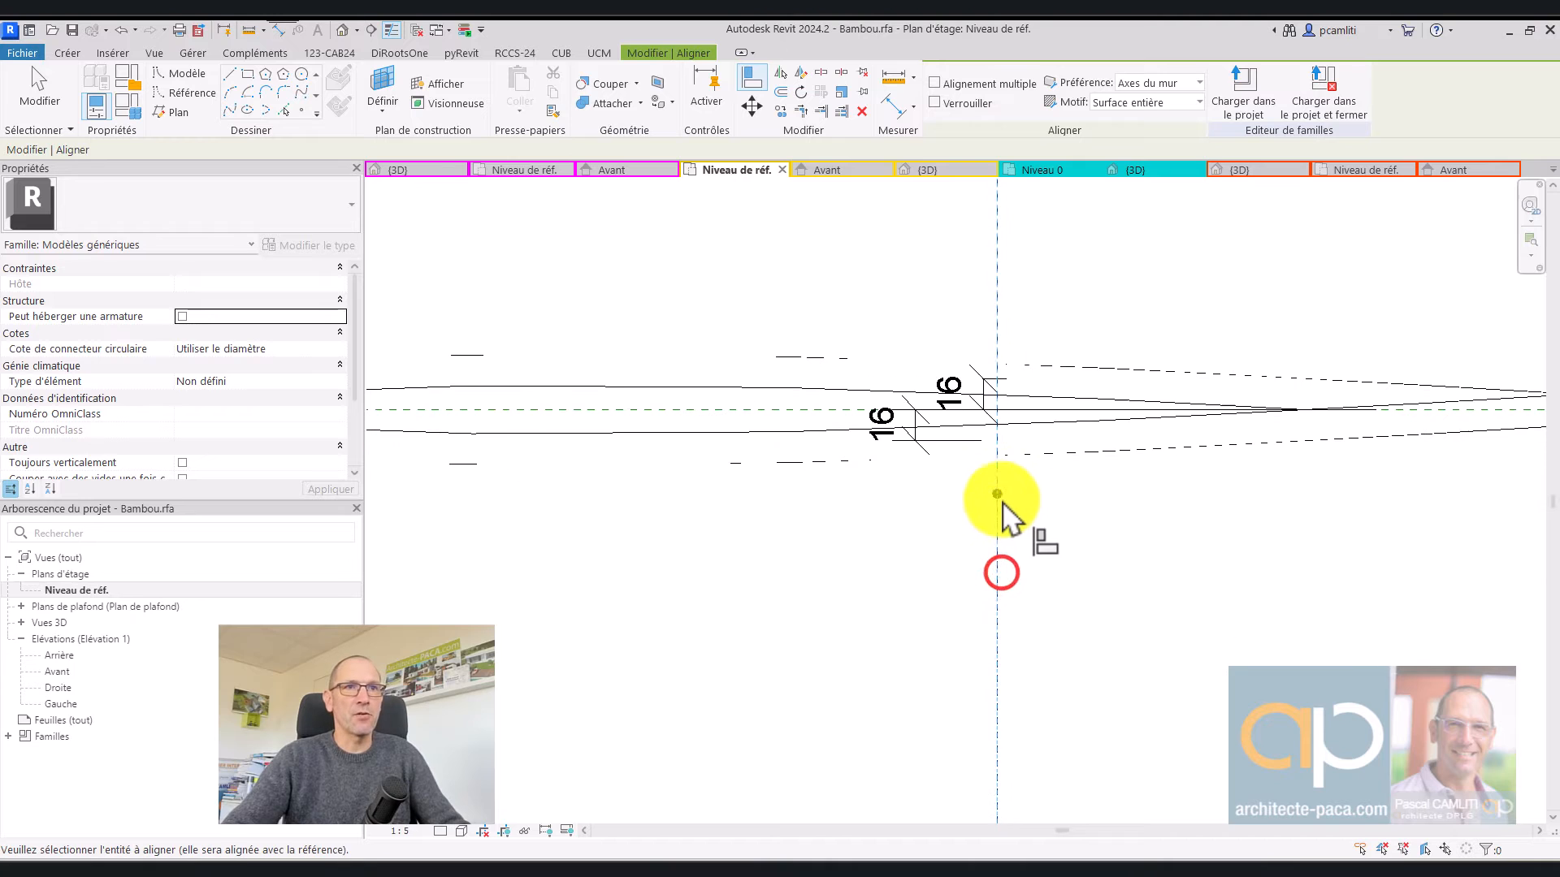
pyautogui.click(1000, 492)
pyautogui.click(971, 478)
# Align the new reference point above the centre line with the third vertical reference plane
pyautogui.scroll(-5, 980, 485)
pyautogui.moveTo(1277, 574); pyautogui.dragTo(827, 627, button='middle')
pyautogui.scroll(1, 1140, 434)
pyautogui.click(1106, 421)
pyautogui.scroll(2, 1108, 446)
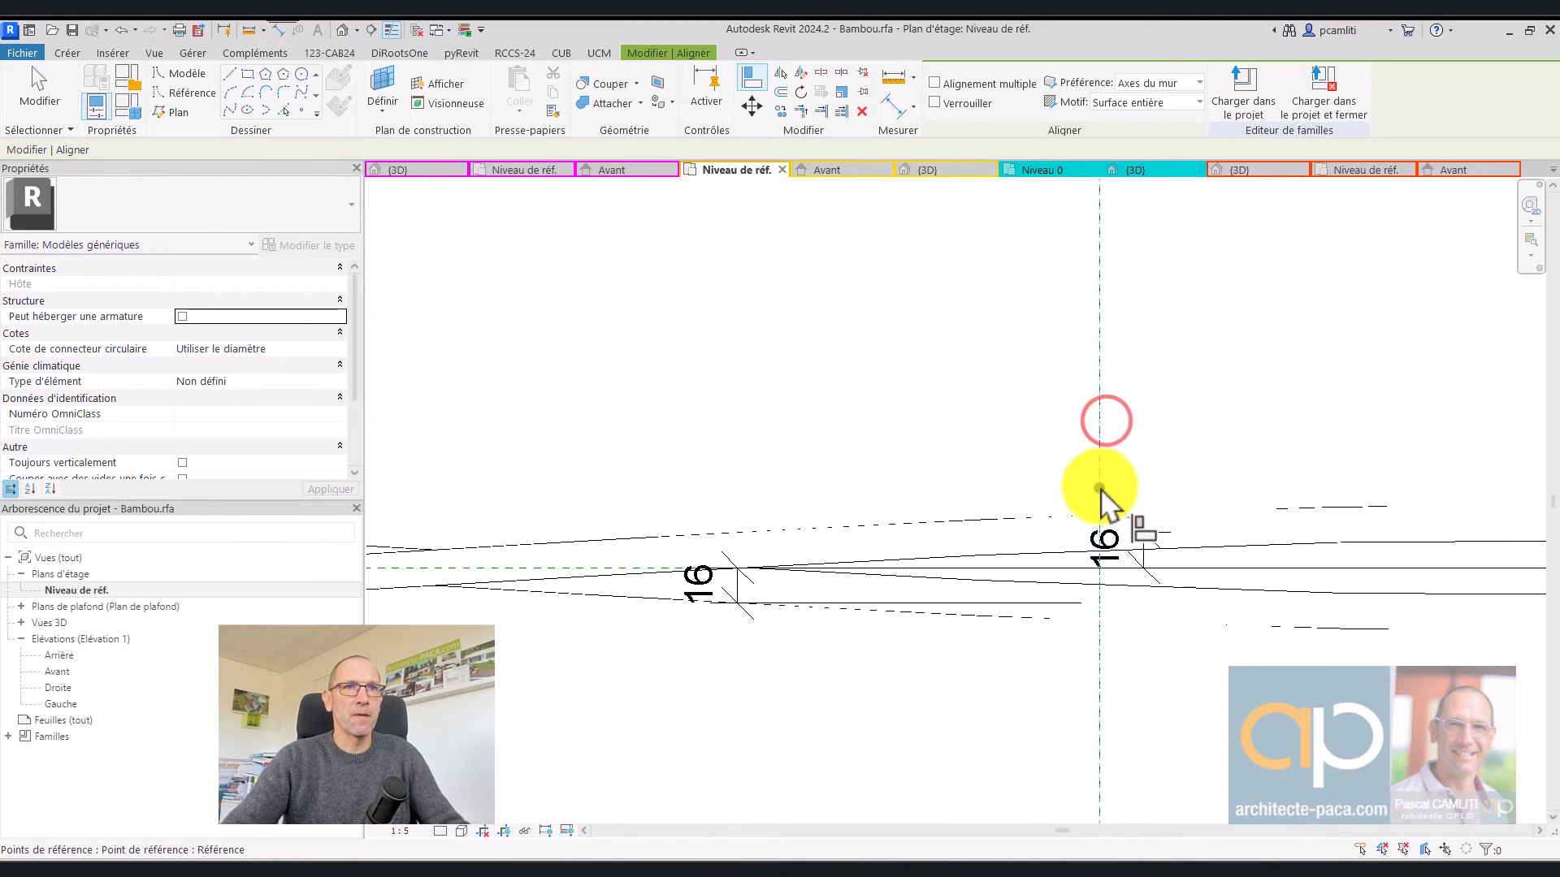
pyautogui.click(1069, 469)
# Align the last new reference point with the rightmost vertical reference plane
pyautogui.scroll(-3, 1236, 471)
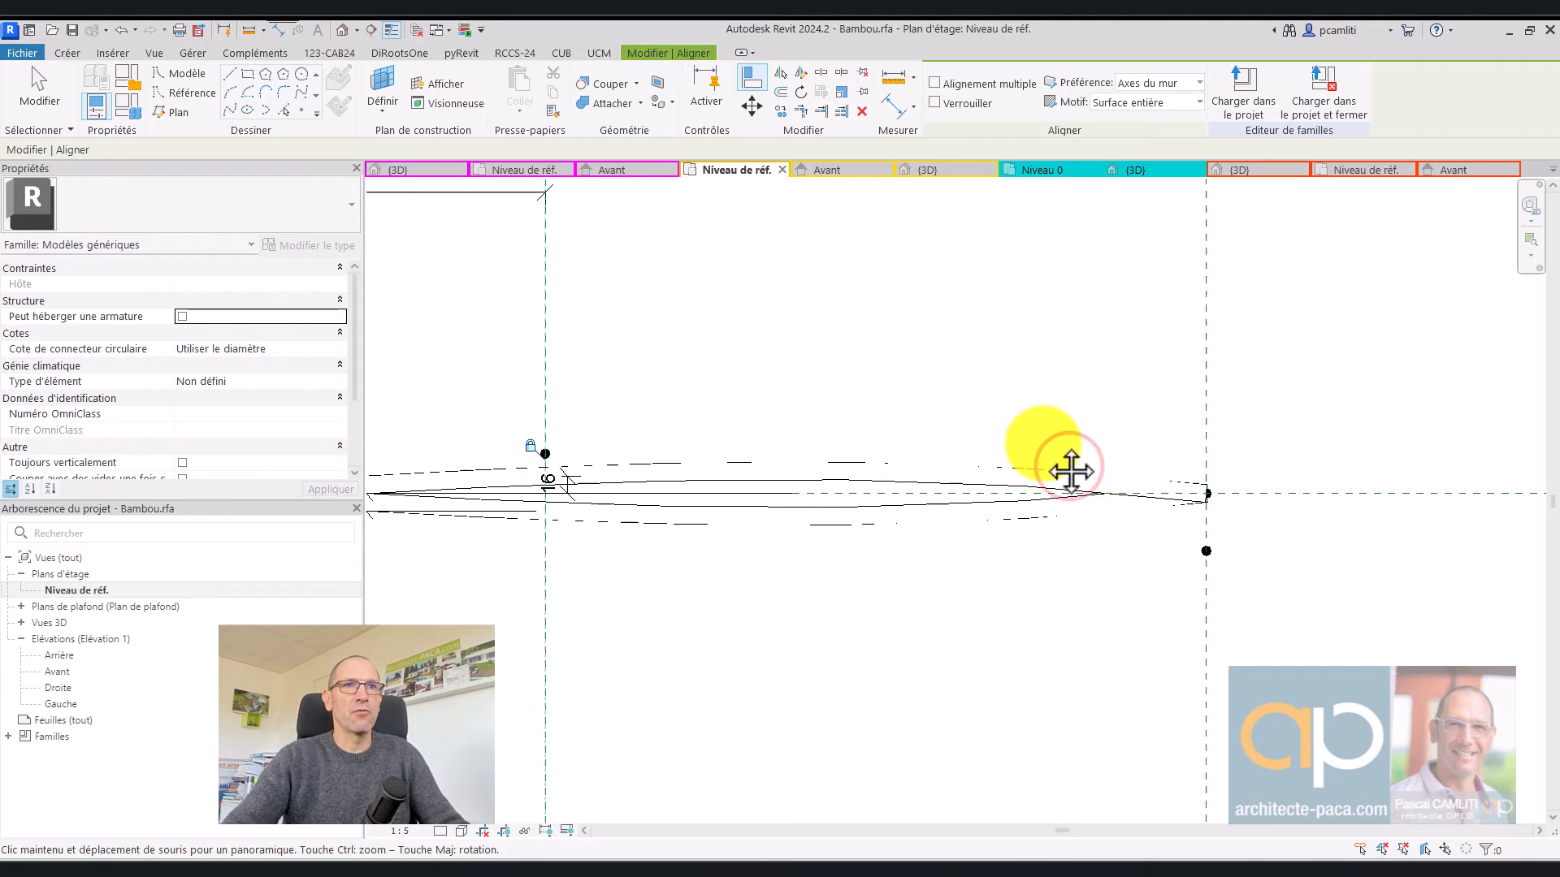
pyautogui.click(1185, 611)
pyautogui.click(1188, 552)
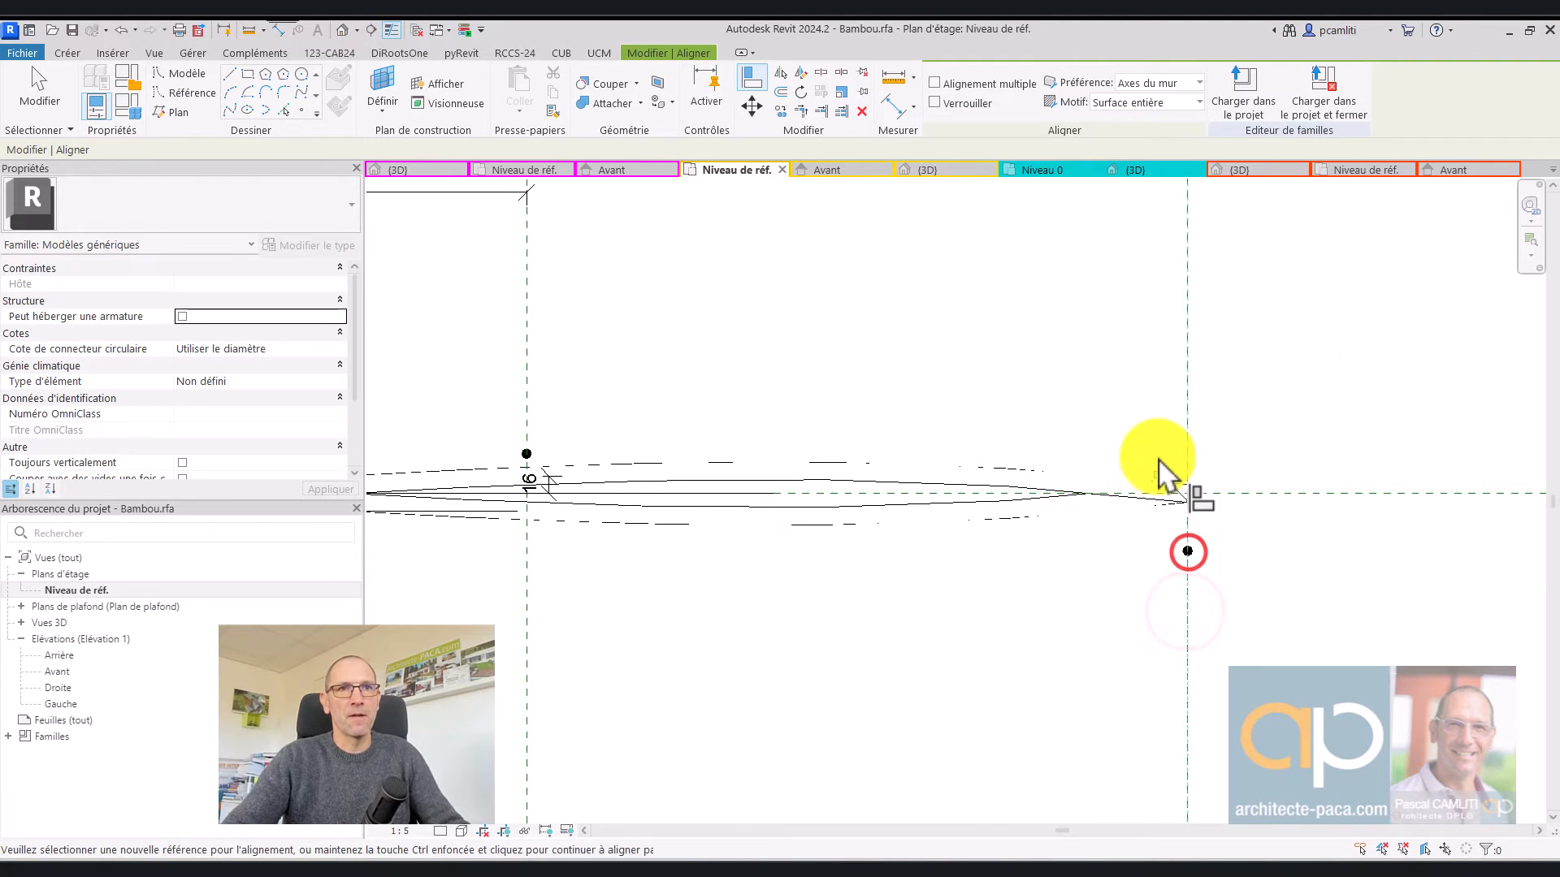
pyautogui.click(1160, 469)
pyautogui.press('Escape')
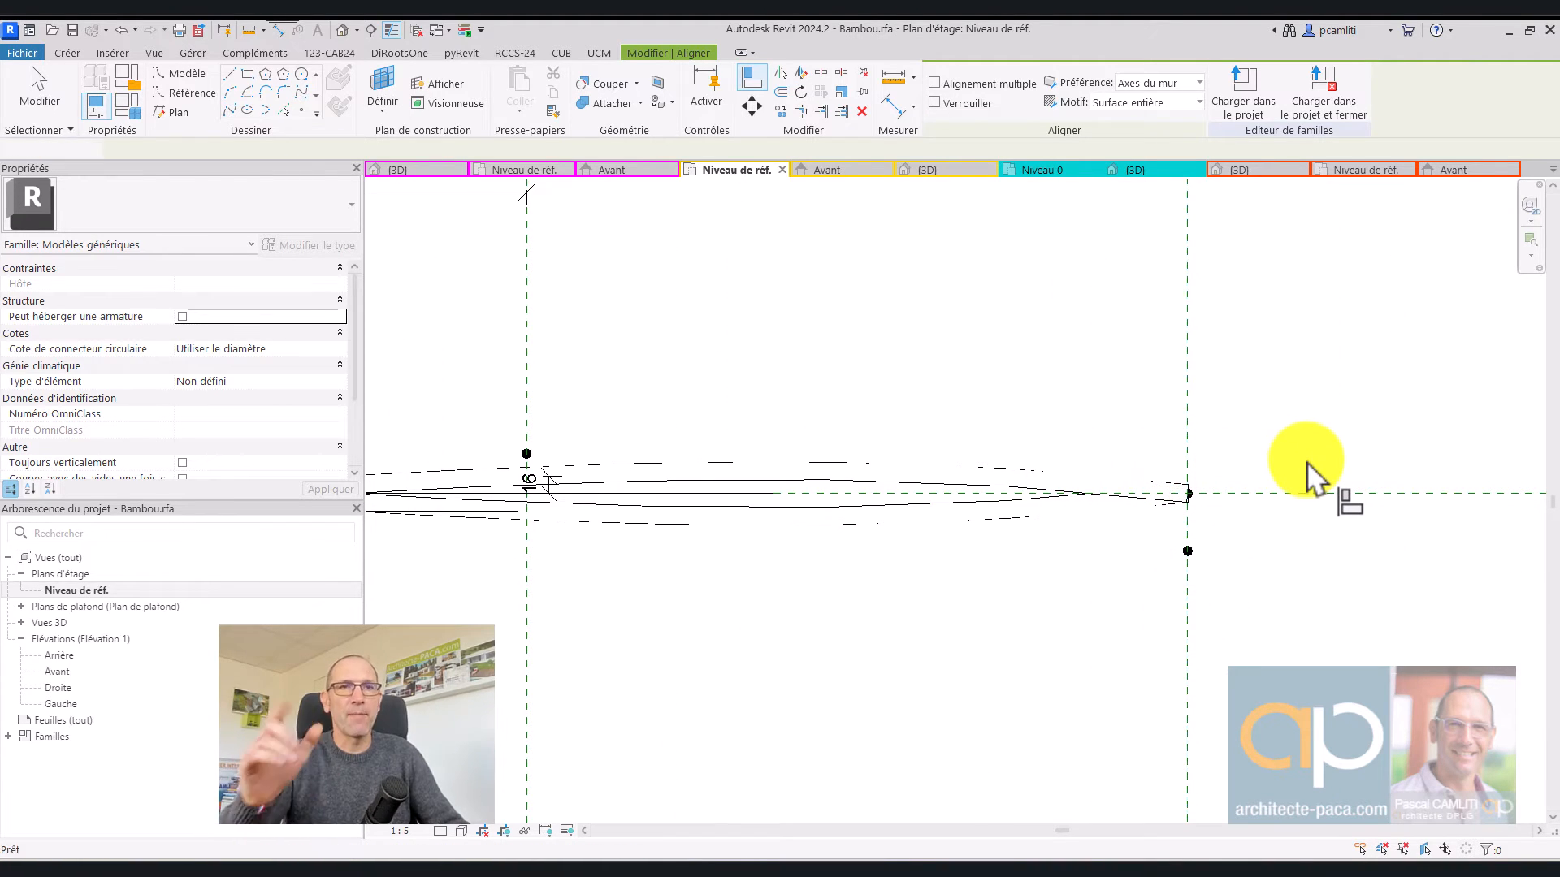
pyautogui.press('Escape')
# Draw a spline reference line on plane 03 through the four new reference points, from the leftmost to the rightmost
pyautogui.scroll(-1, 1031, 461)
pyautogui.moveTo(1008, 461); pyautogui.dragTo(1321, 457, button='middle')
pyautogui.scroll(-2, 1212, 447)
pyautogui.moveTo(686, 446); pyautogui.dragTo(1075, 452, button='middle')
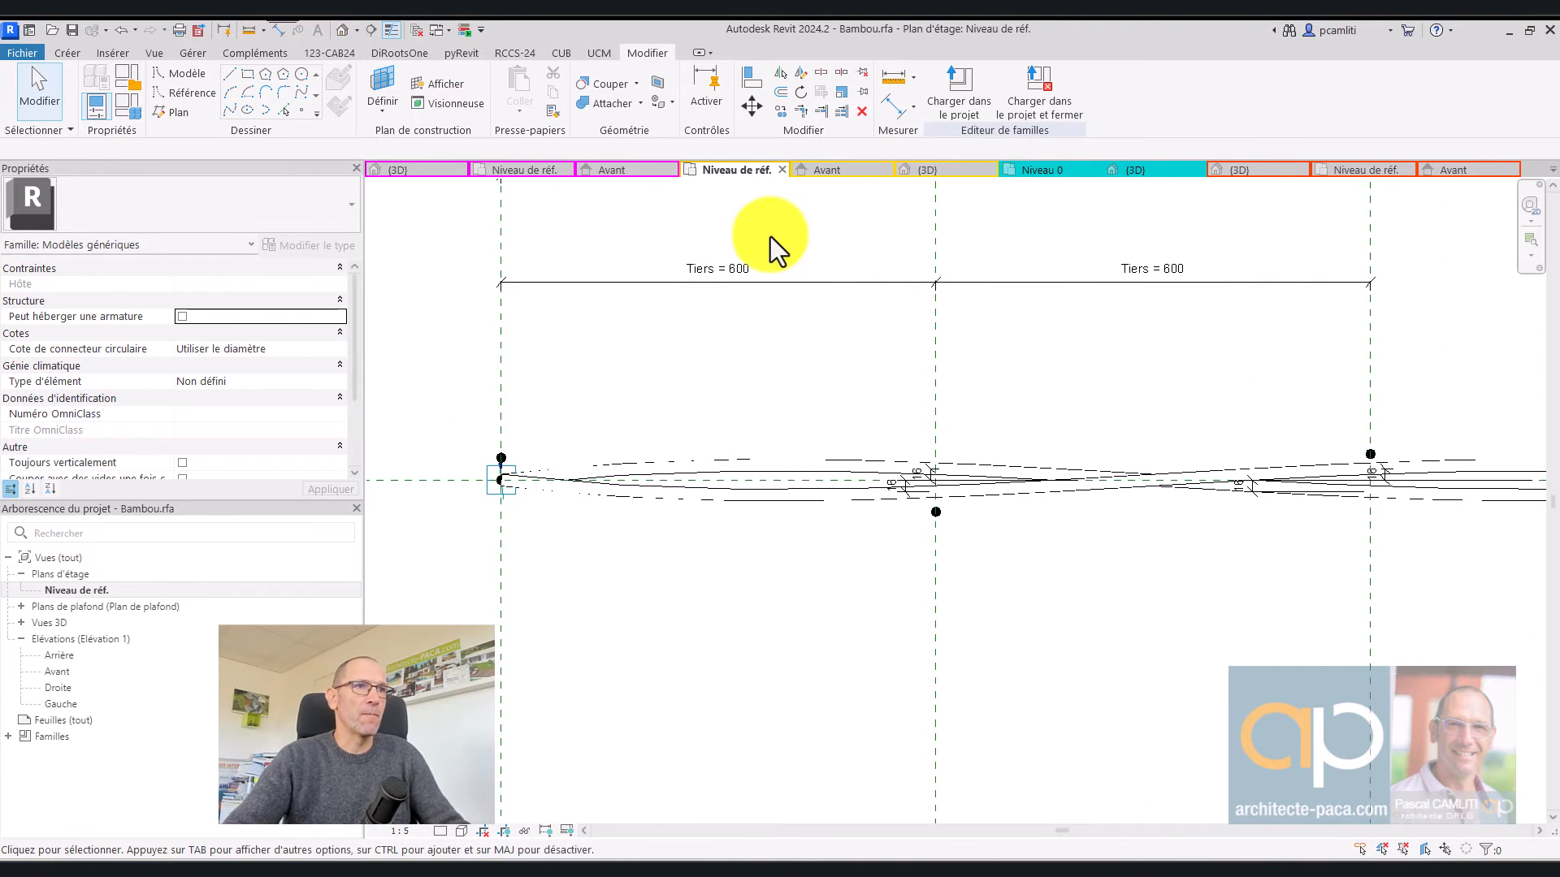
pyautogui.click(183, 95)
pyautogui.click(232, 113)
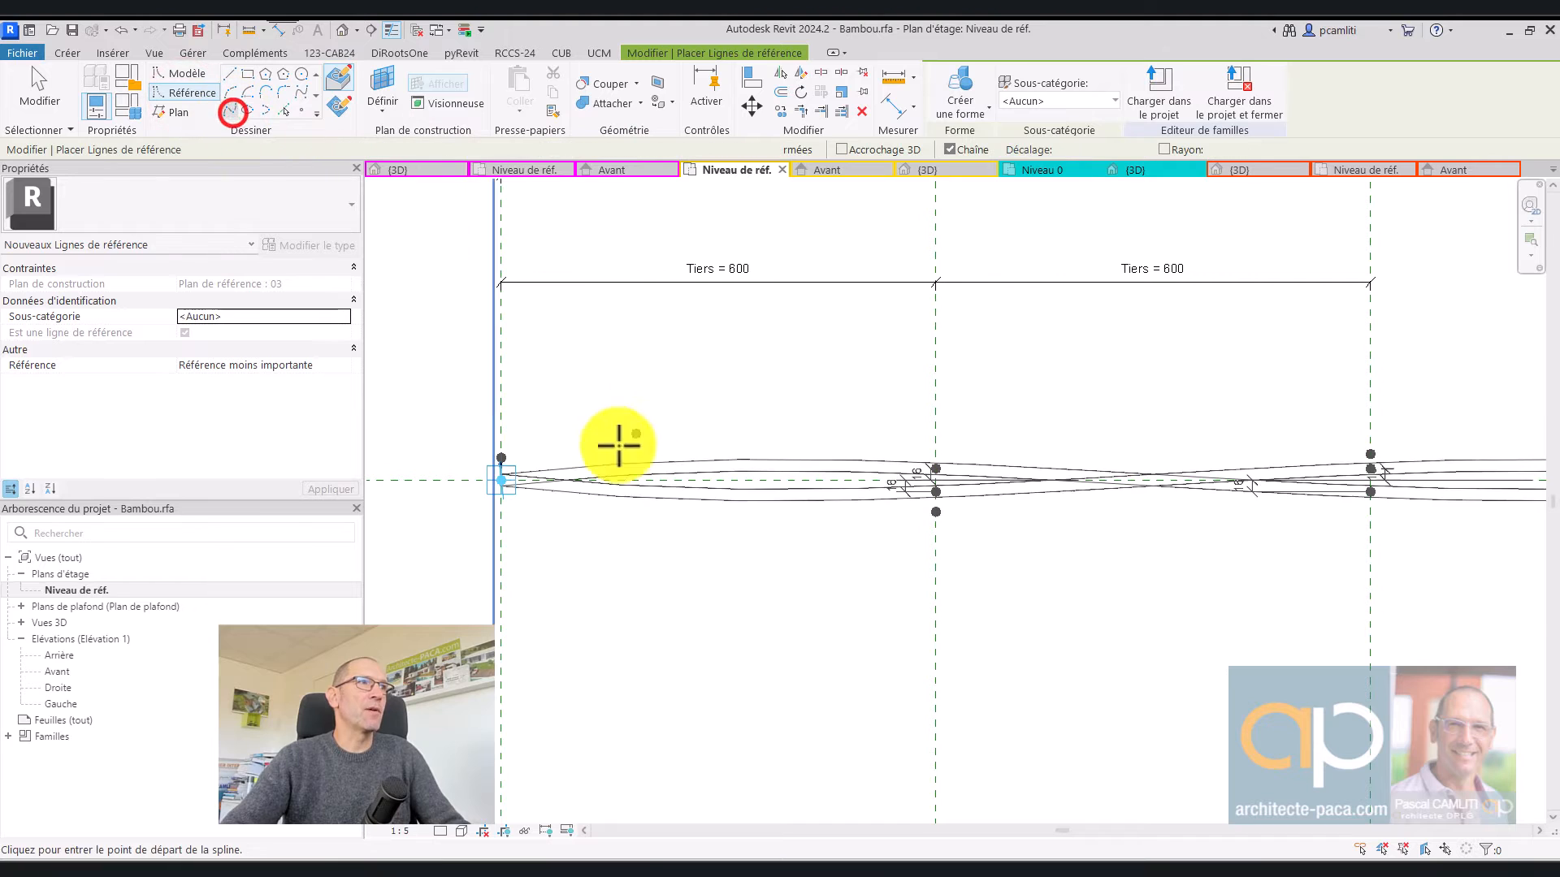
pyautogui.click(501, 457)
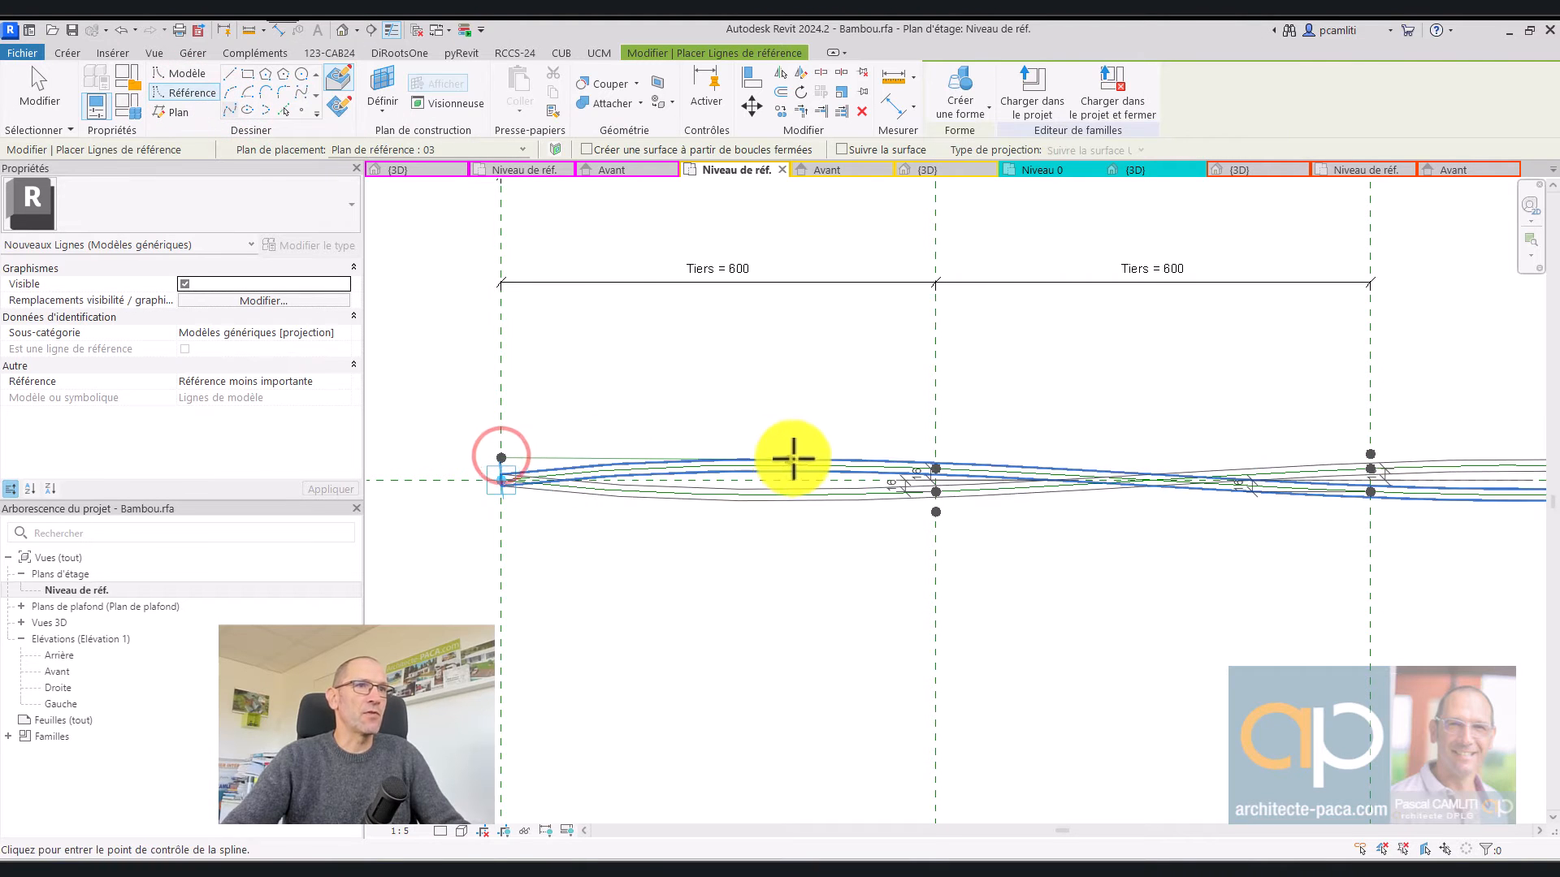
pyautogui.click(605, 236)
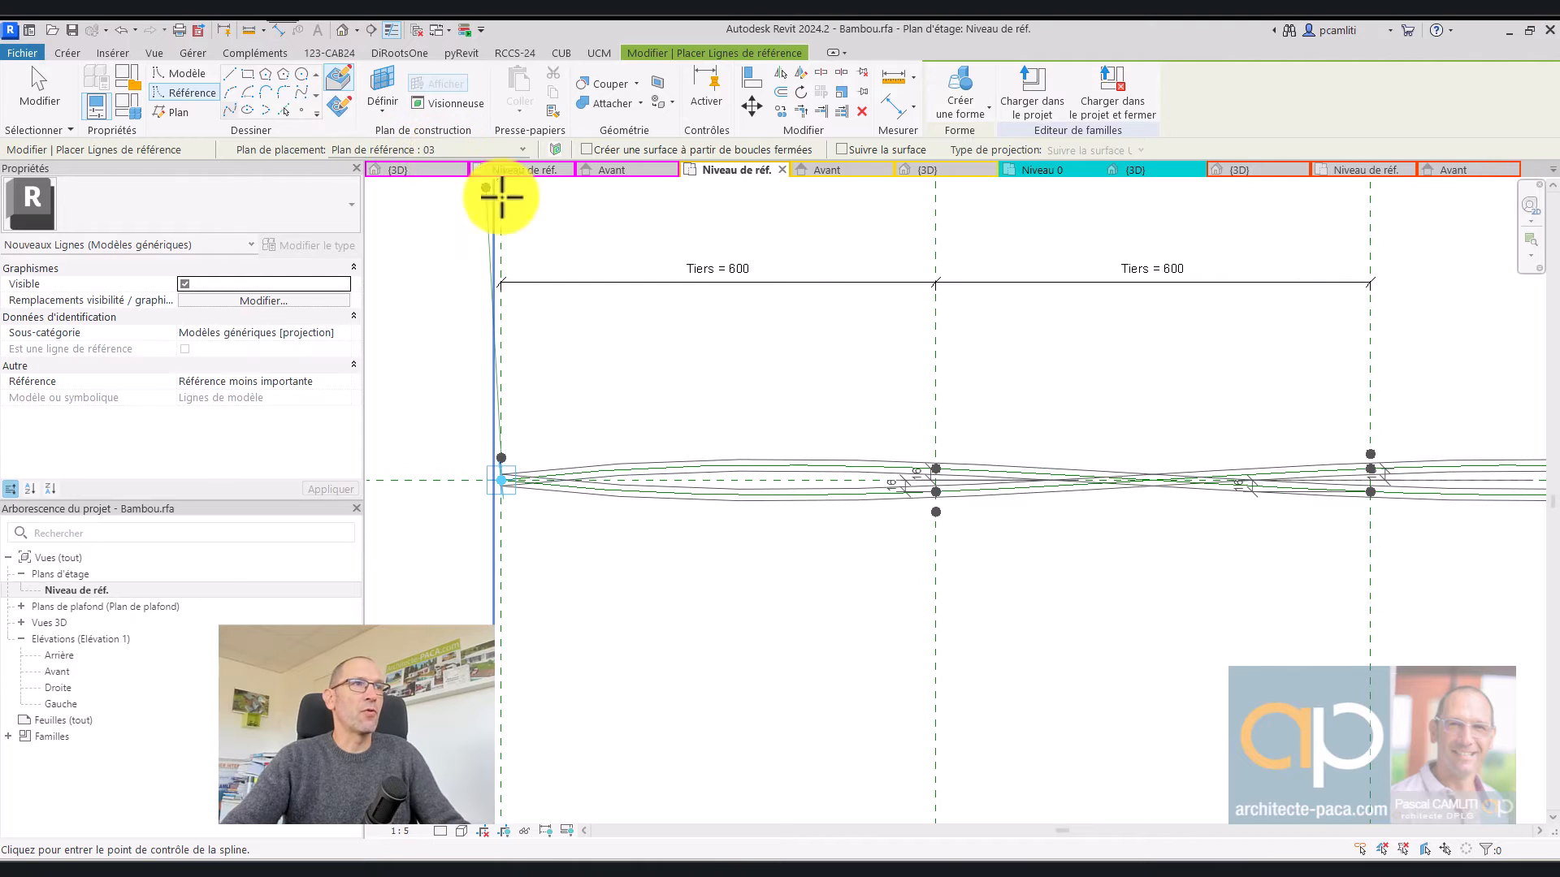
pyautogui.scroll(3, 919, 512)
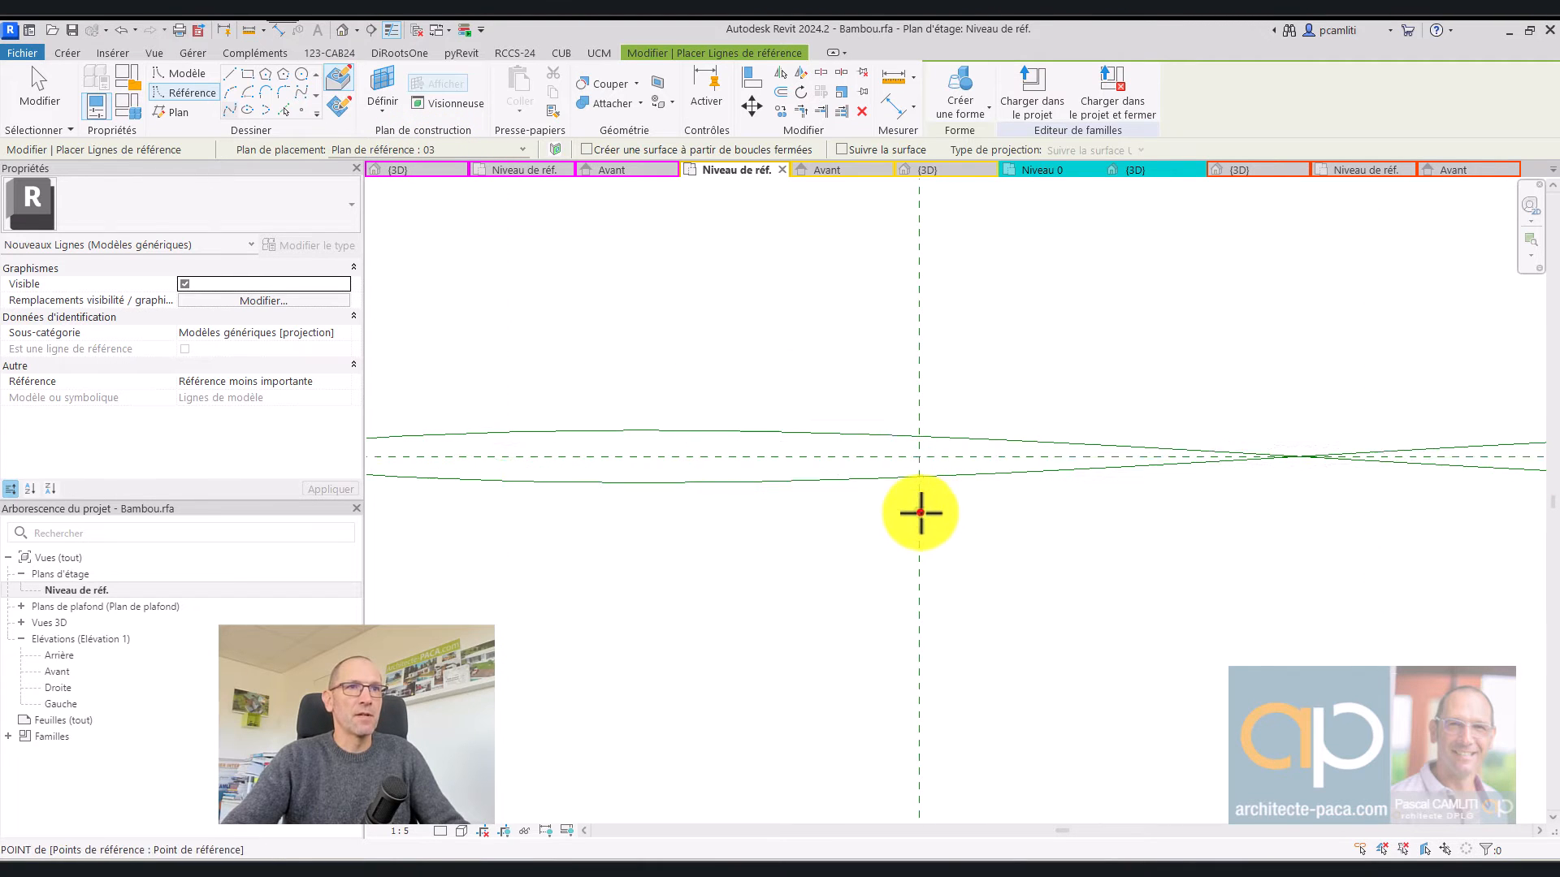
pyautogui.moveTo(1148, 543); pyautogui.dragTo(612, 548, button='middle')
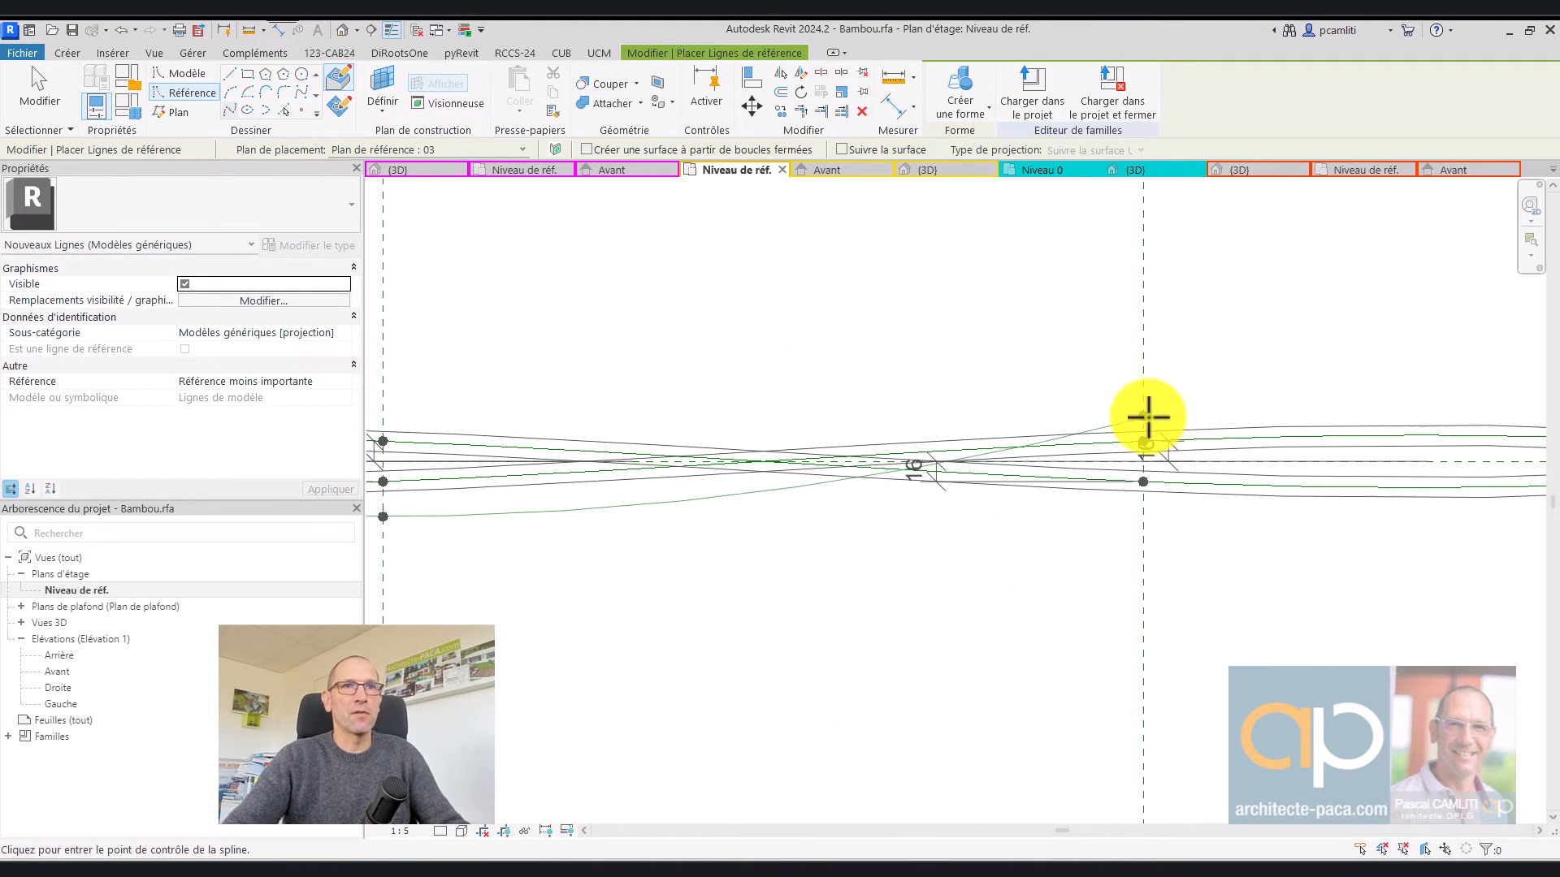
pyautogui.click(1143, 416)
pyautogui.moveTo(1213, 449); pyautogui.dragTo(965, 425, button='middle')
pyautogui.moveTo(1163, 435); pyautogui.dragTo(821, 429, button='middle')
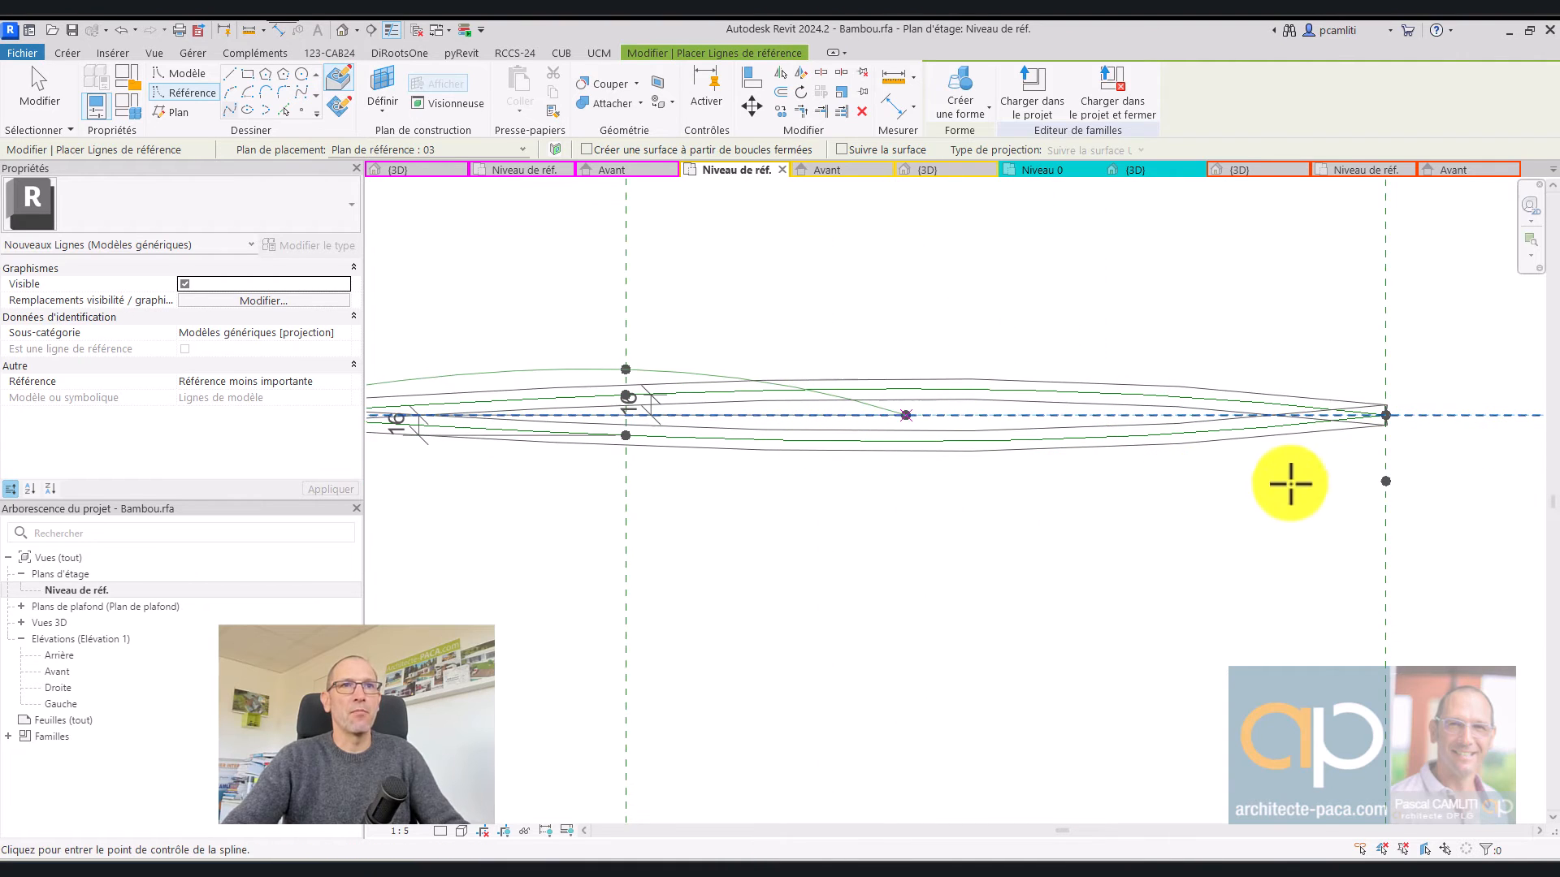
pyautogui.click(1325, 482)
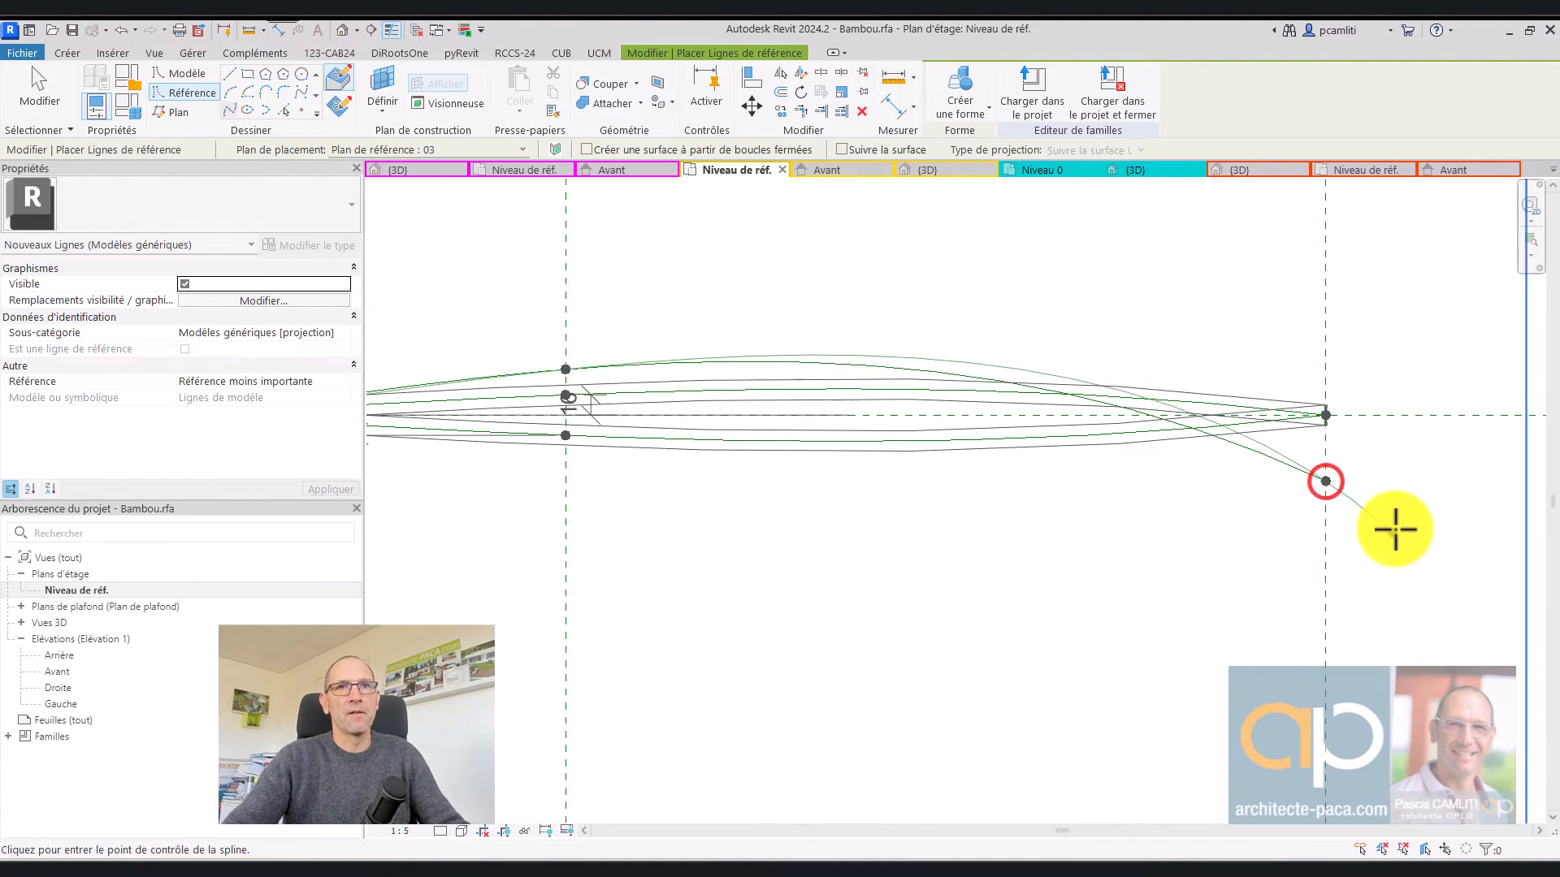
pyautogui.press('Escape')
pyautogui.press('Escape')
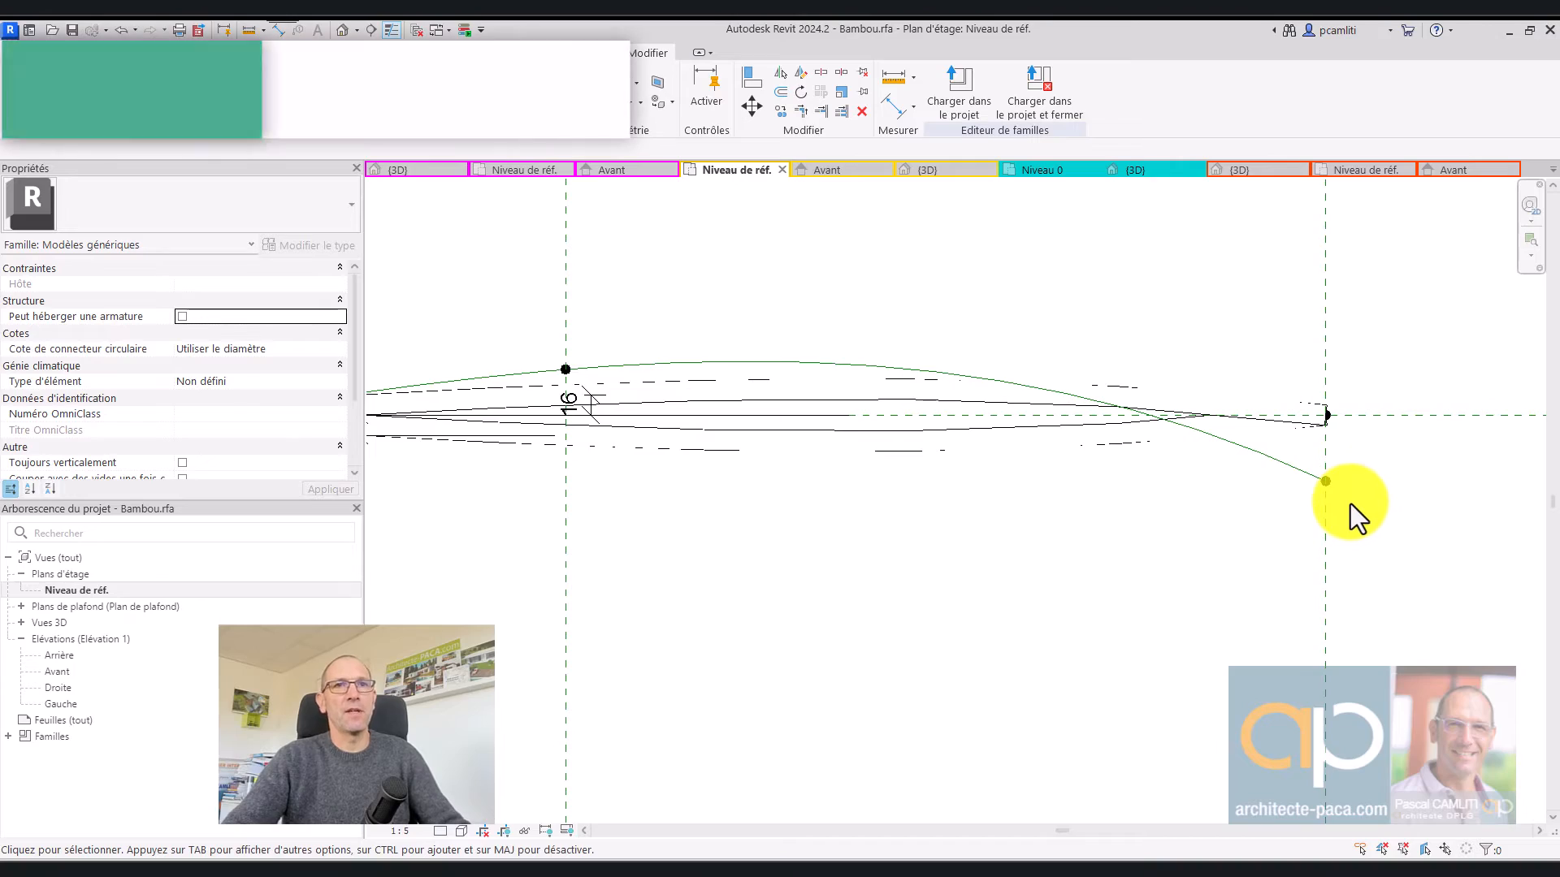
# Switch to the Bambou family's 3D view and set its scale to 1:5
pyautogui.hotkey('ctrl', 'Tab')
pyautogui.scroll(1, 585, 470)
pyautogui.scroll(2, 642, 462)
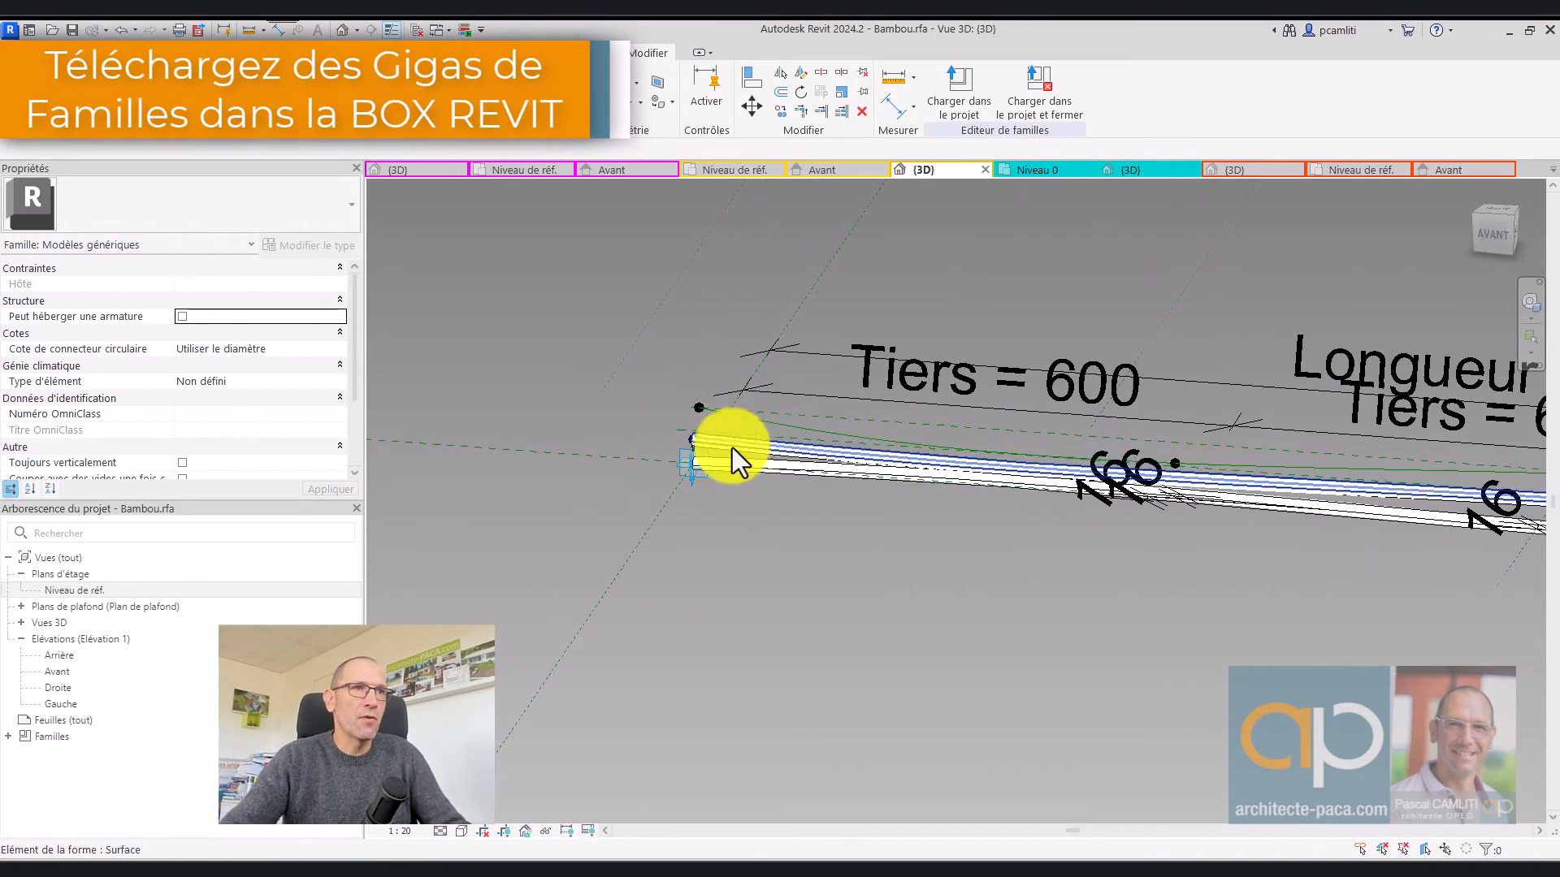
pyautogui.keyDown('shift'); pyautogui.moveTo(827, 435); pyautogui.dragTo(975, 534, button='middle'); pyautogui.keyUp('shift')
pyautogui.click(401, 829)
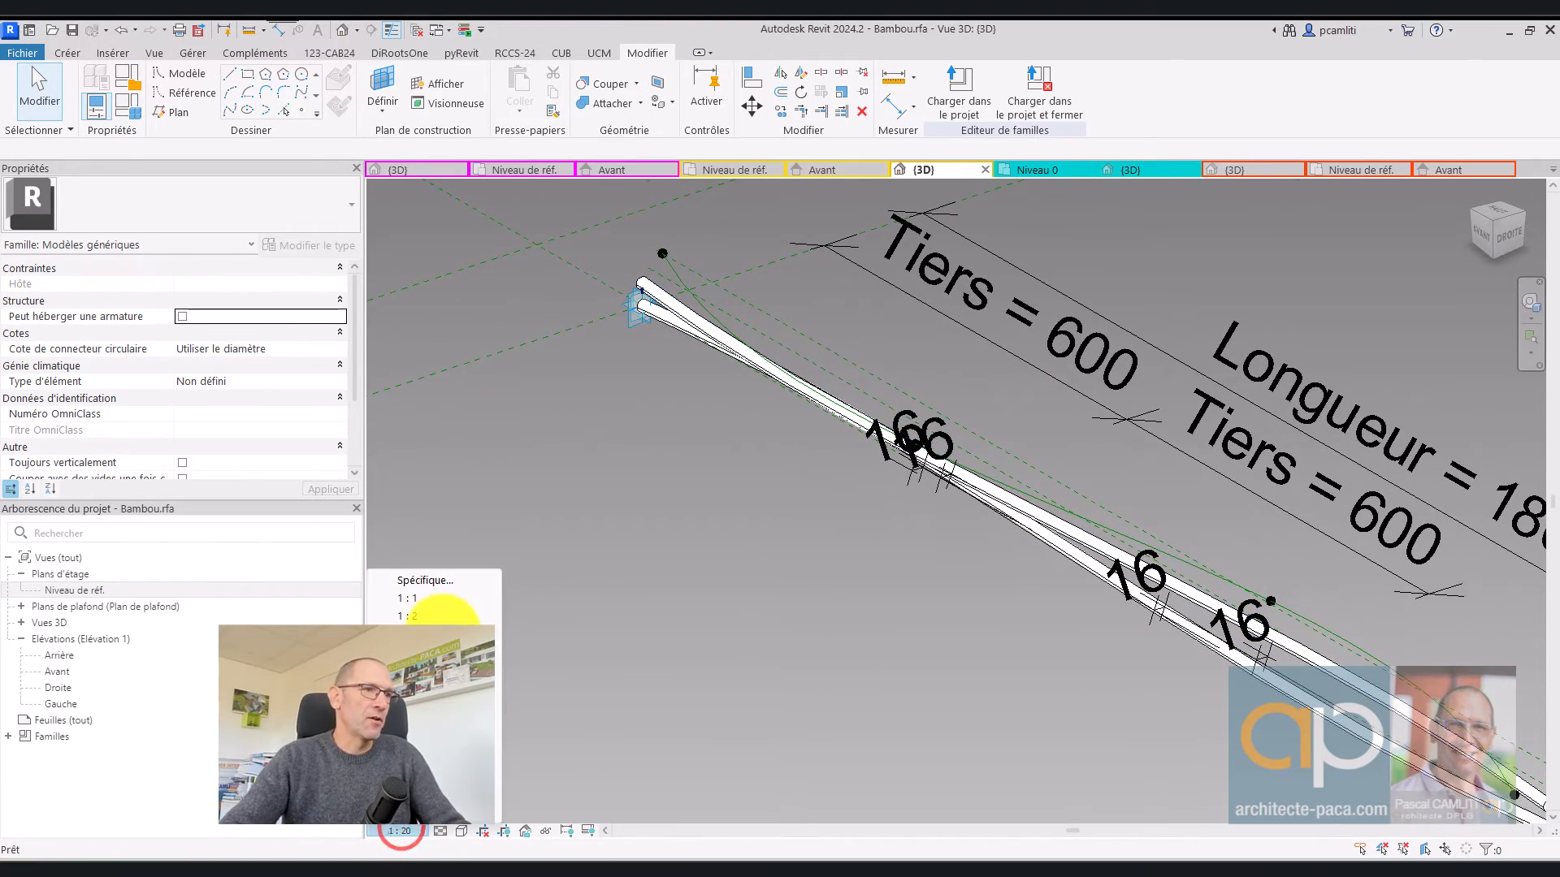
pyautogui.click(443, 633)
# Use the third spline's point at the second vertical reference plane as work plane and draw an 8 mm radius circle centred on it
pyautogui.scroll(6, 929, 436)
pyautogui.moveTo(916, 443)
pyautogui.keyDown('shift'); pyautogui.mouseDown(button='middle')
pyautogui.moveTo(972, 497)
pyautogui.moveTo(945, 465)
pyautogui.mouseUp(button='middle'); pyautogui.keyUp('shift')
pyautogui.moveTo(1129, 397); pyautogui.dragTo(1013, 519, button='middle')
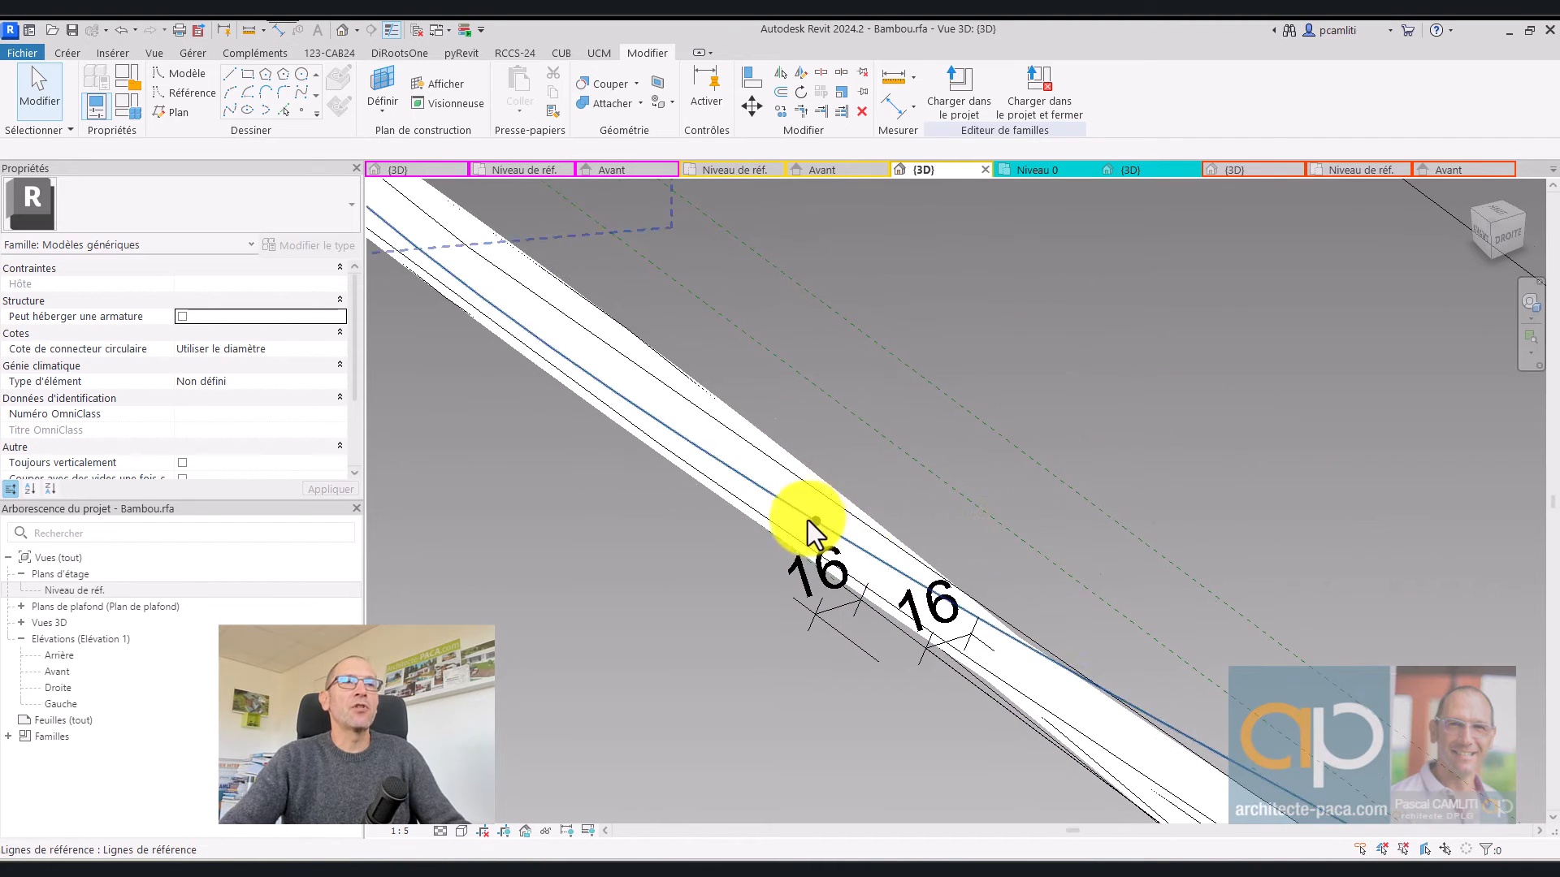
pyautogui.scroll(-2, 815, 533)
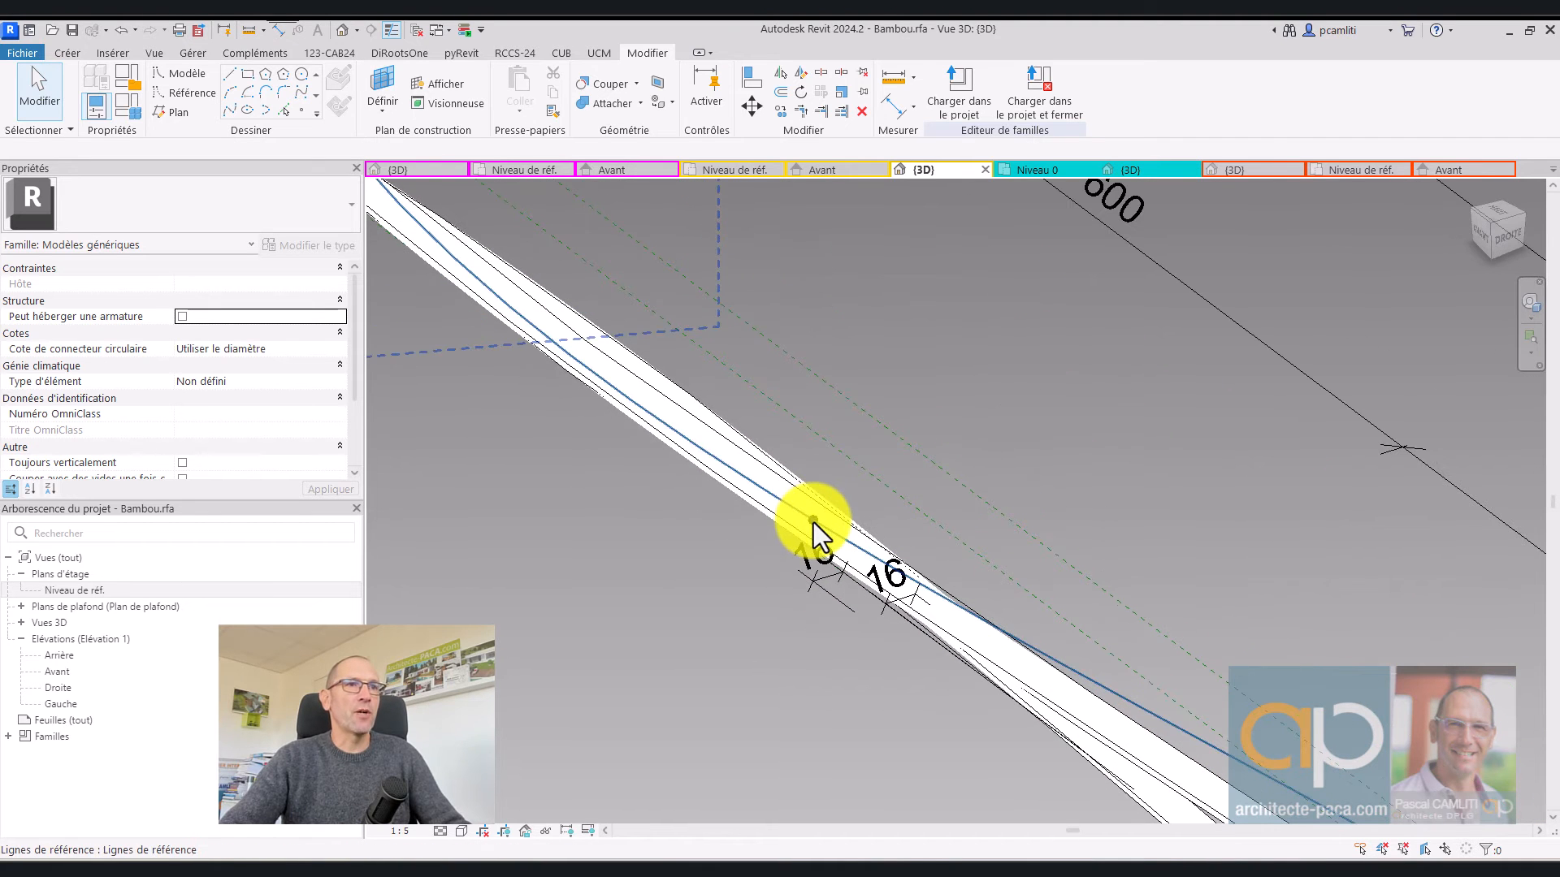
pyautogui.click(384, 79)
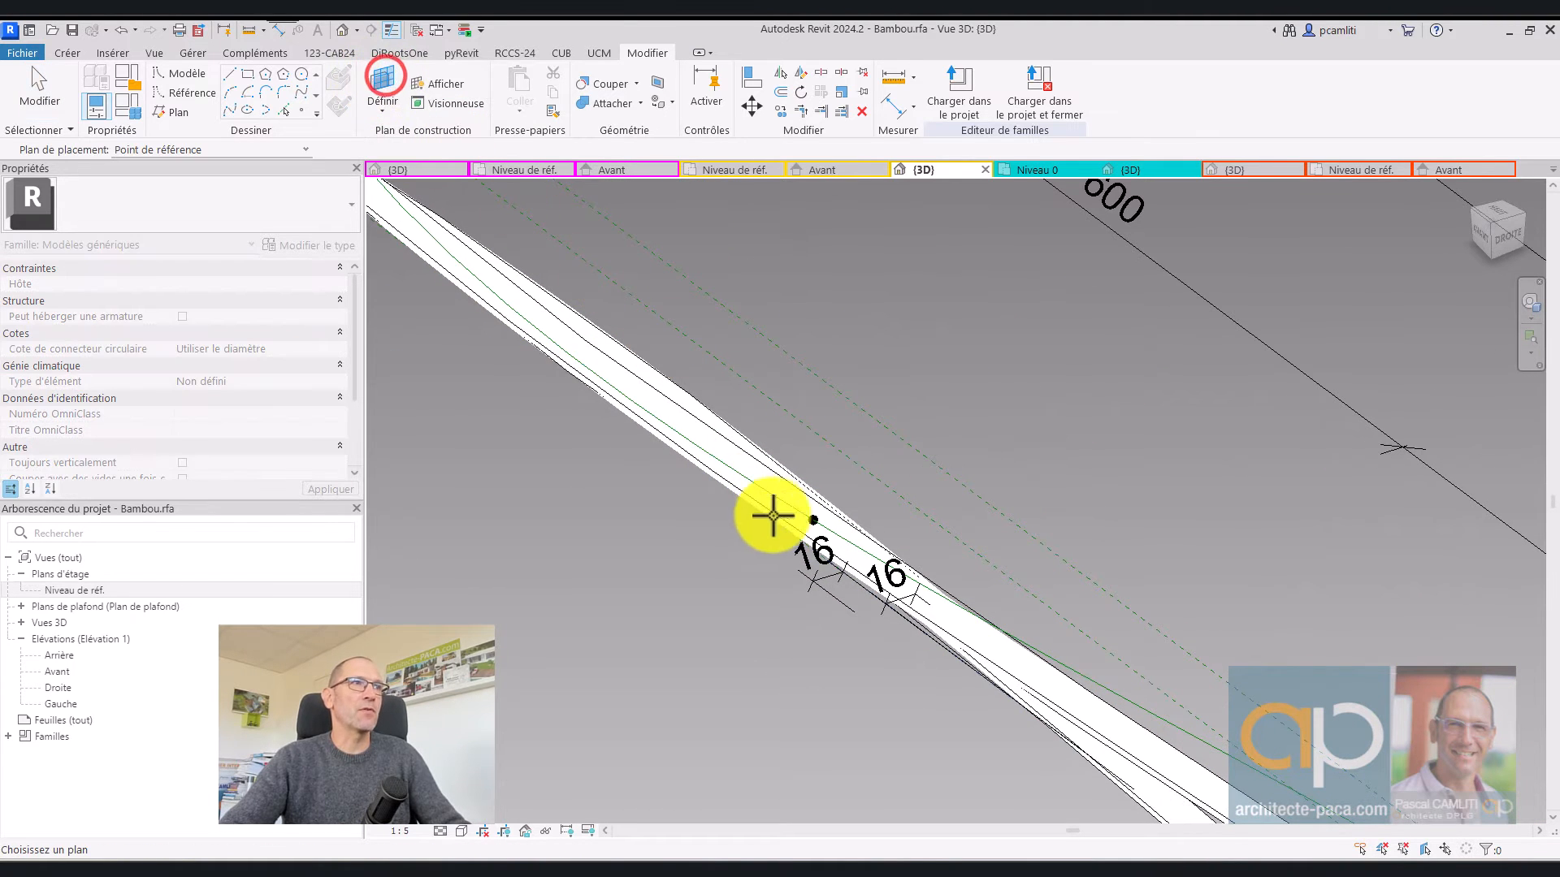
pyautogui.click(814, 520)
pyautogui.click(301, 74)
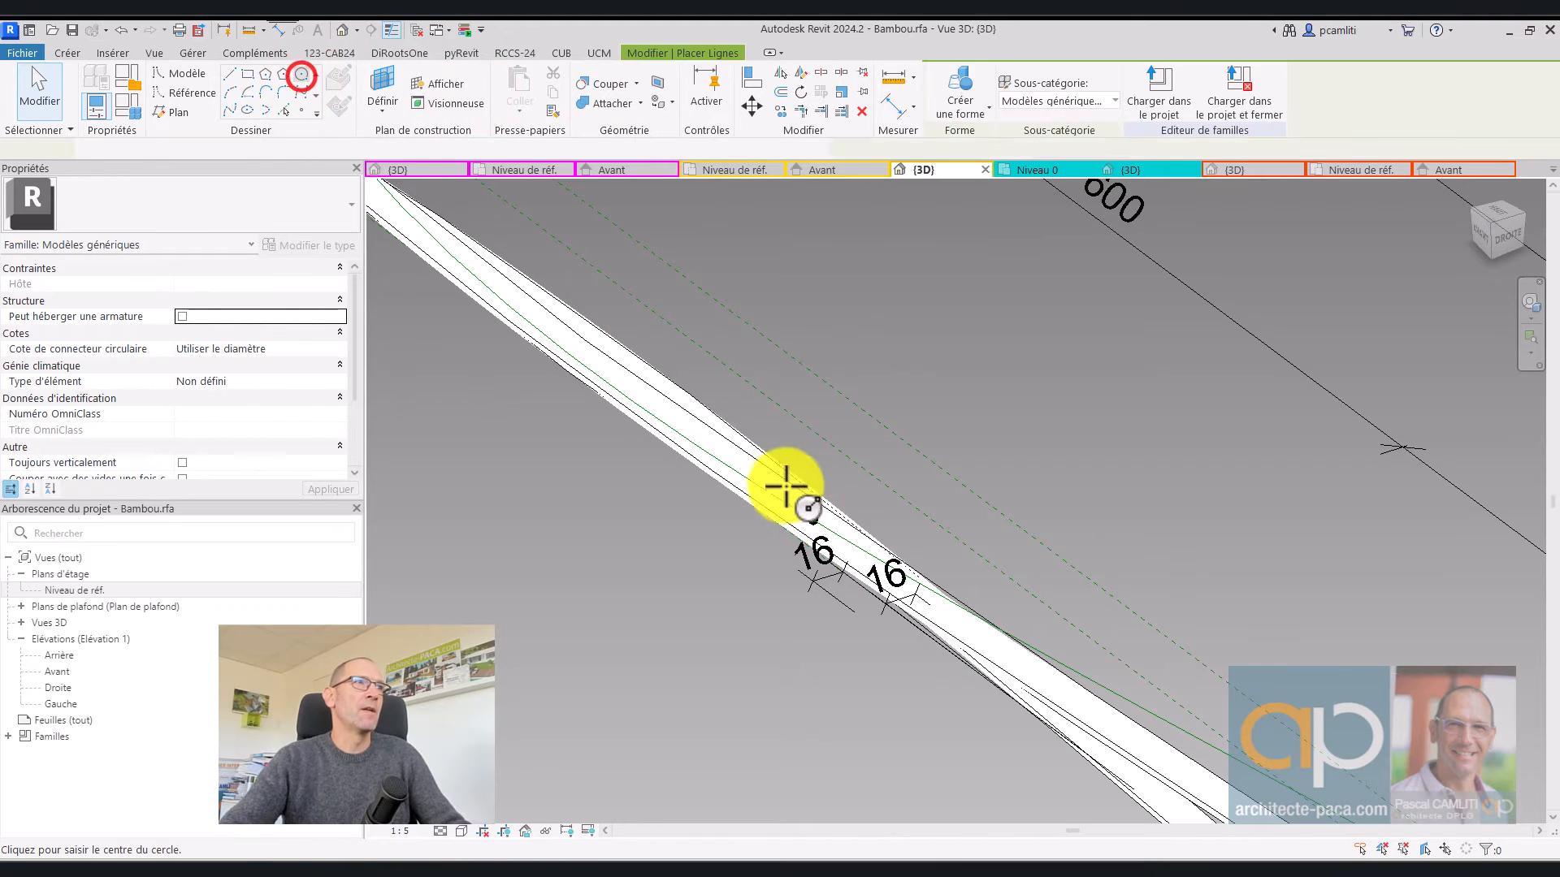
pyautogui.click(812, 518)
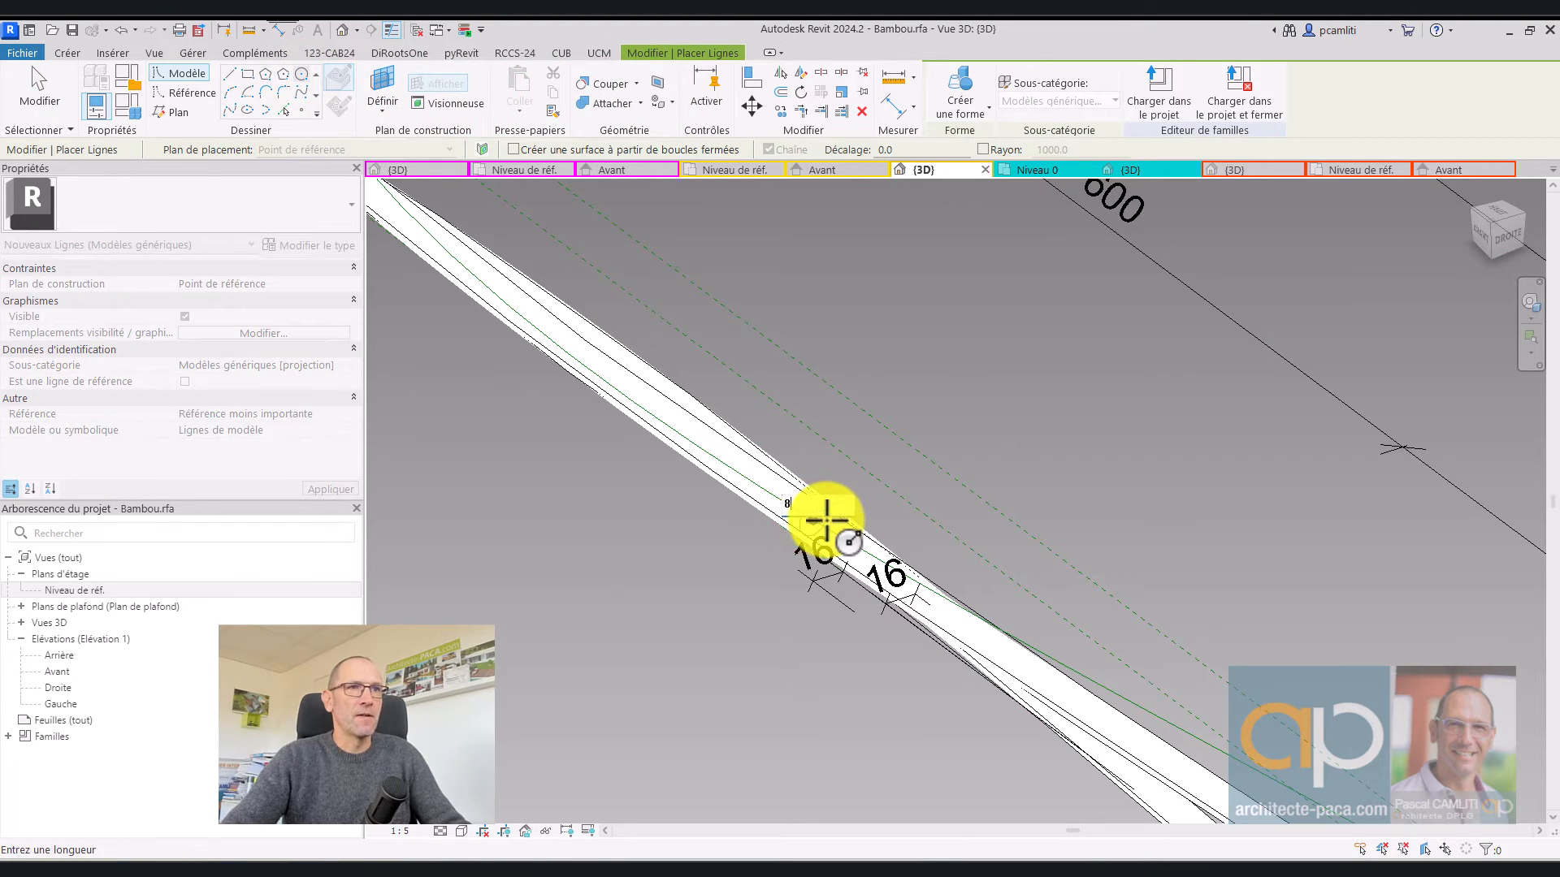
pyautogui.click(827, 520)
pyautogui.press('Escape')
pyautogui.press('Escape')
# Create a form from the new circle and the third reference spline, and inspect the three strands in 3D
pyautogui.scroll(3, 826, 520)
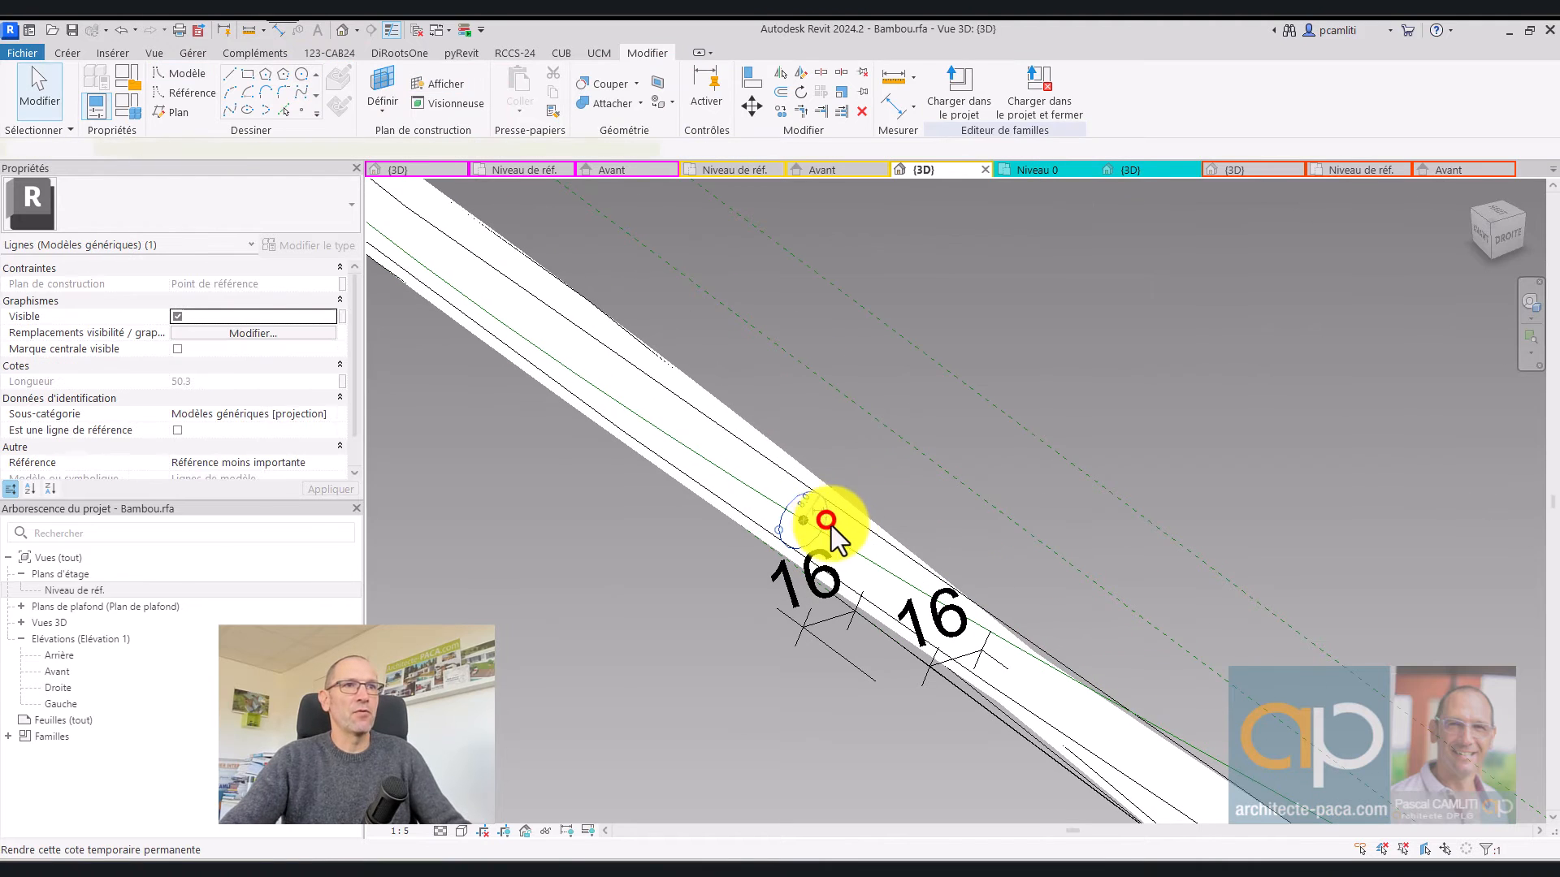
pyautogui.keyDown('ctrl'); pyautogui.click(826, 522); pyautogui.keyUp('ctrl')
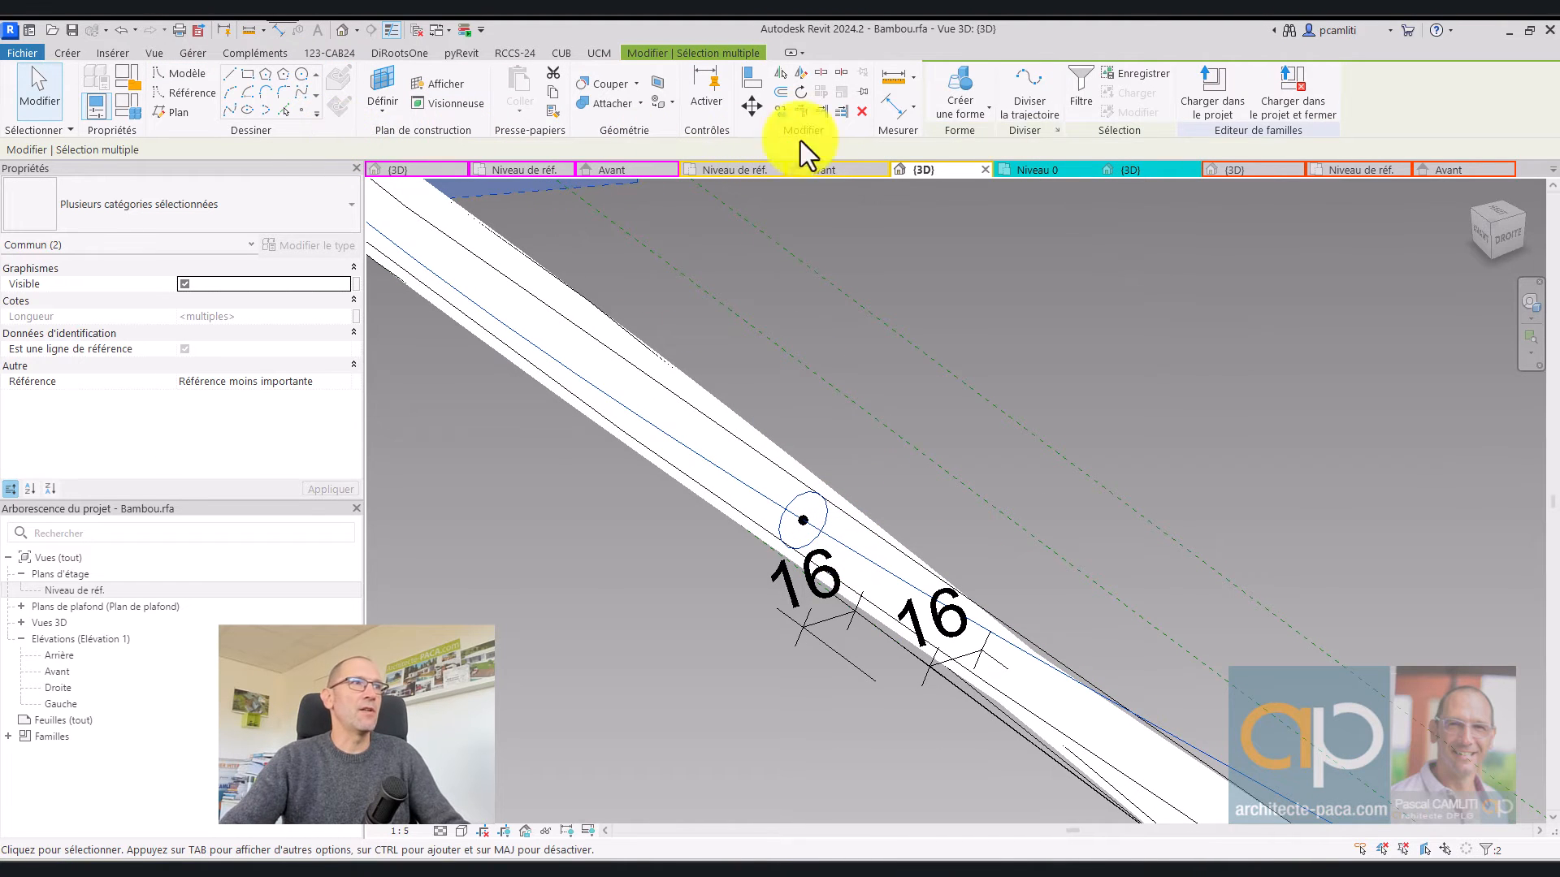
pyautogui.click(958, 122)
pyautogui.scroll(-5, 1100, 302)
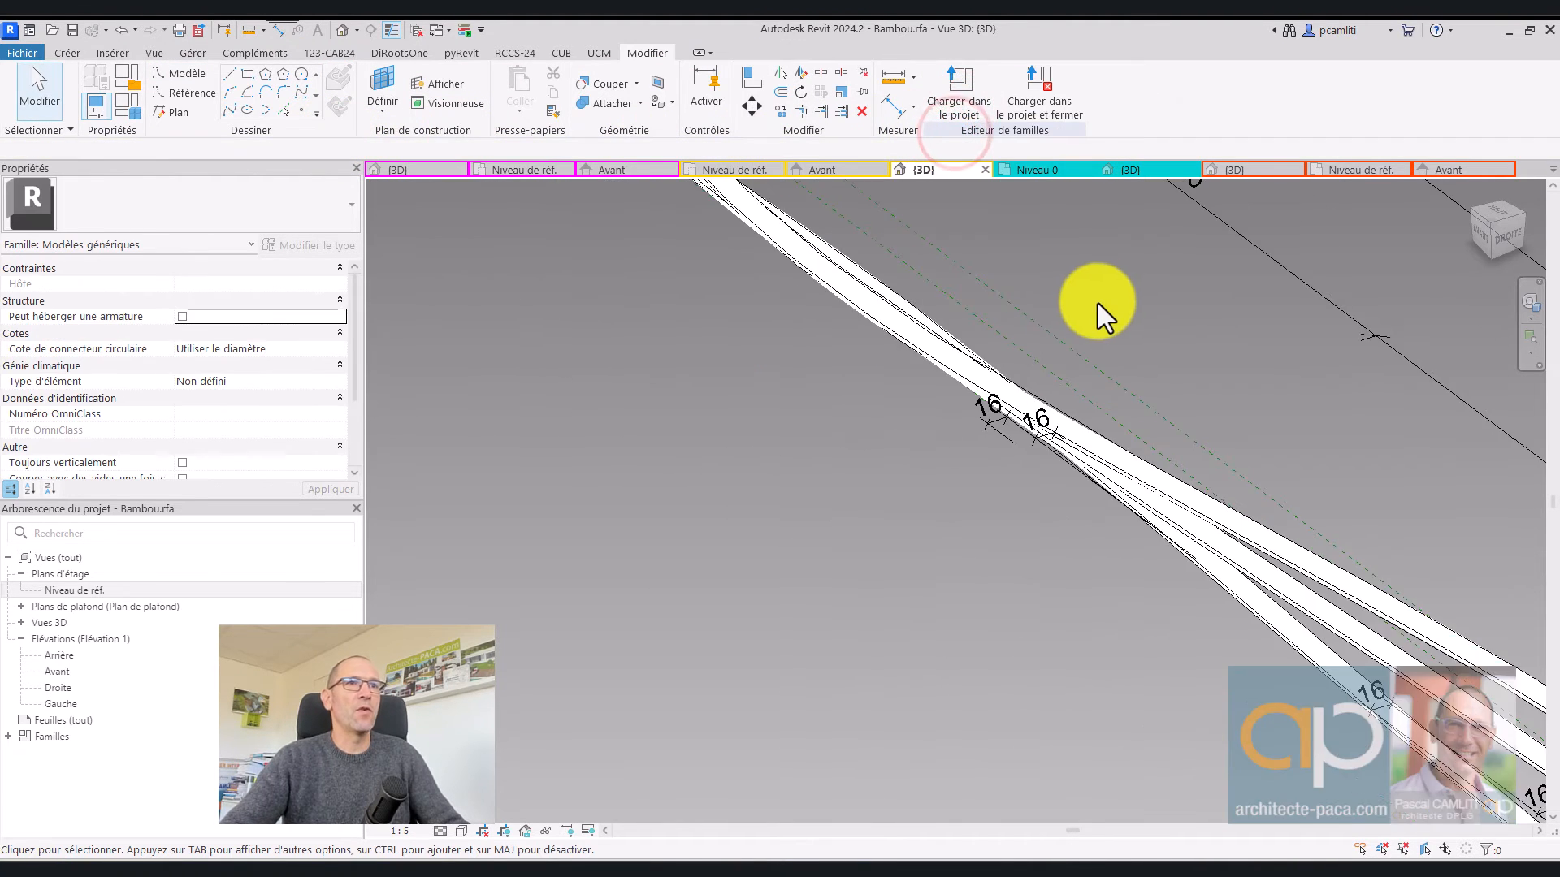
pyautogui.moveTo(1156, 340); pyautogui.dragTo(1286, 294, button='middle')
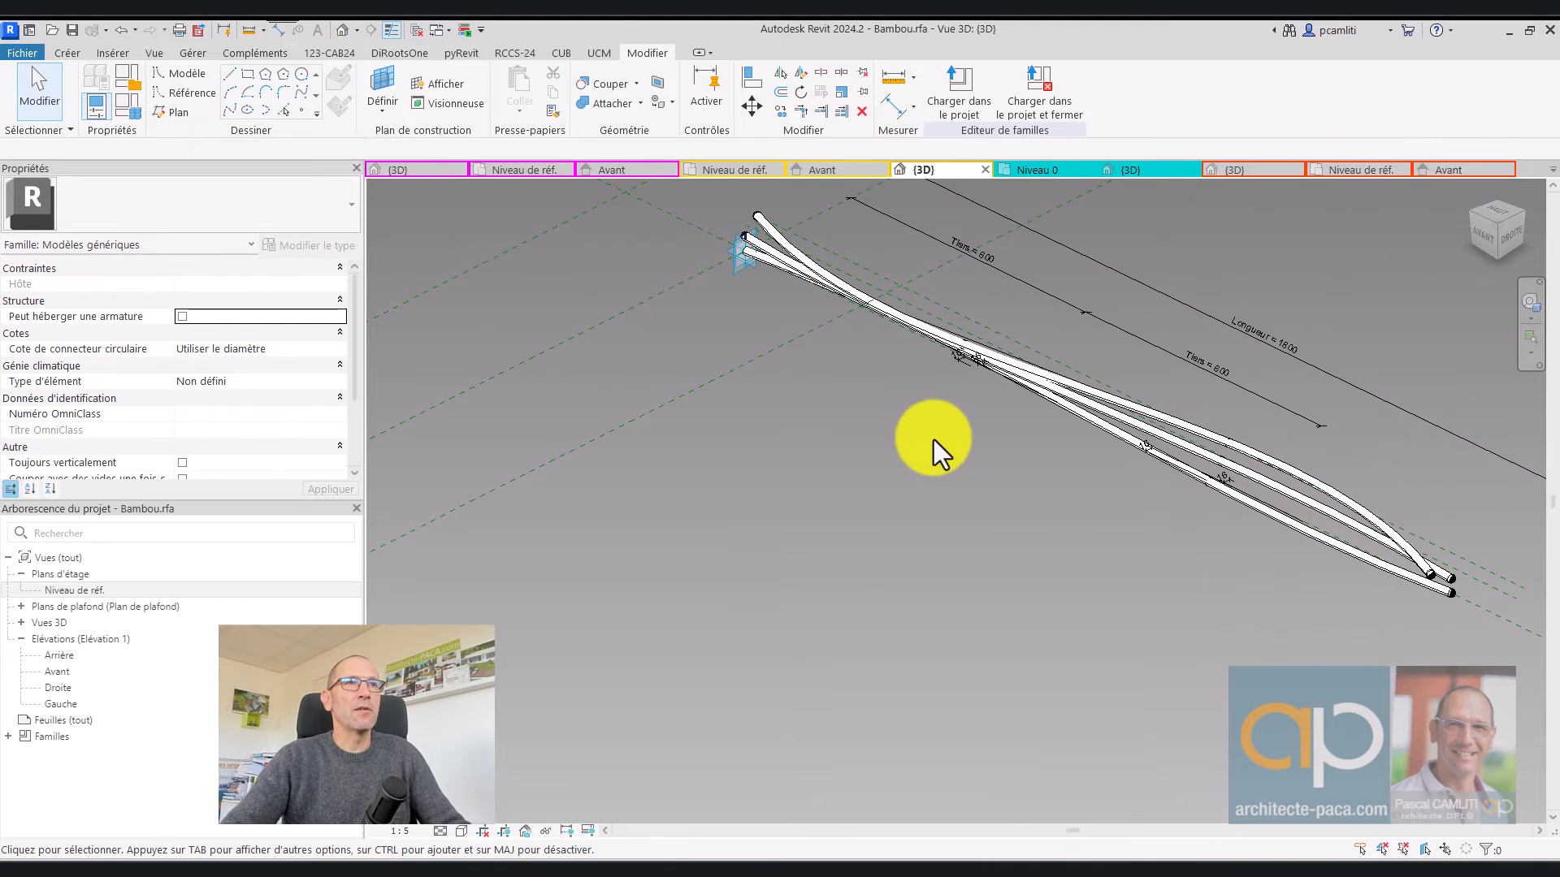
pyautogui.keyDown('shift'); pyautogui.moveTo(866, 379); pyautogui.dragTo(789, 420, button='middle'); pyautogui.keyUp('shift')
# Return to the Niveau de réf. plan and undo the creation of the third strand's form
pyautogui.doubleClick(134, 592)
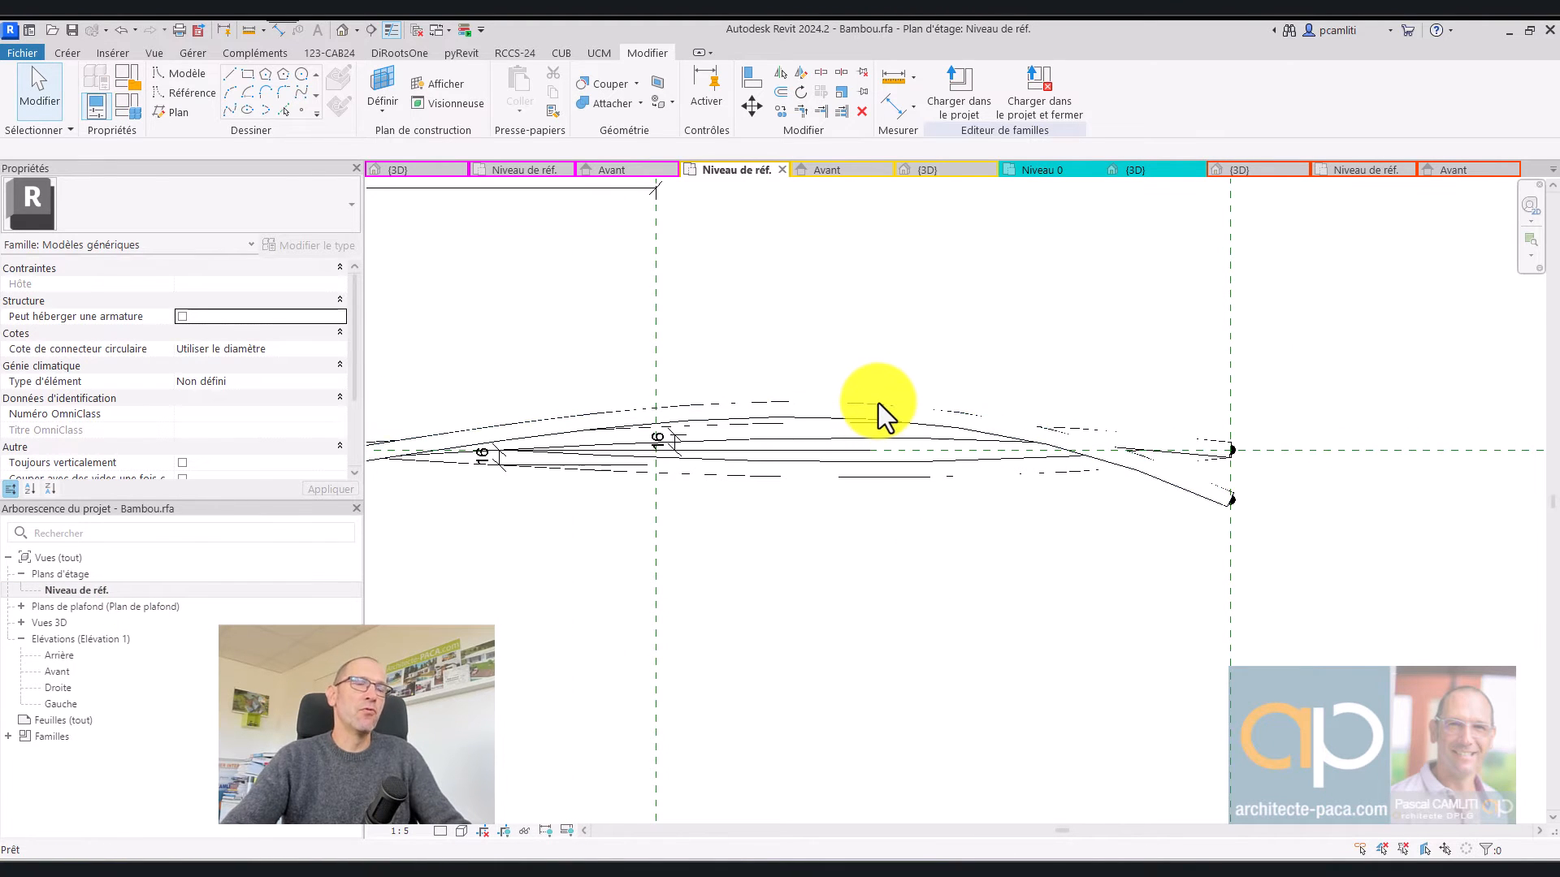
pyautogui.hotkey('ctrl', 'z')
# Set the third strand's point at the third vertical plane 16 mm from the centre line and make that temporary dimension permanent
pyautogui.moveTo(865, 403); pyautogui.dragTo(1218, 428, button='middle')
pyautogui.scroll(2, 1025, 444)
pyautogui.scroll(-4, 1028, 487)
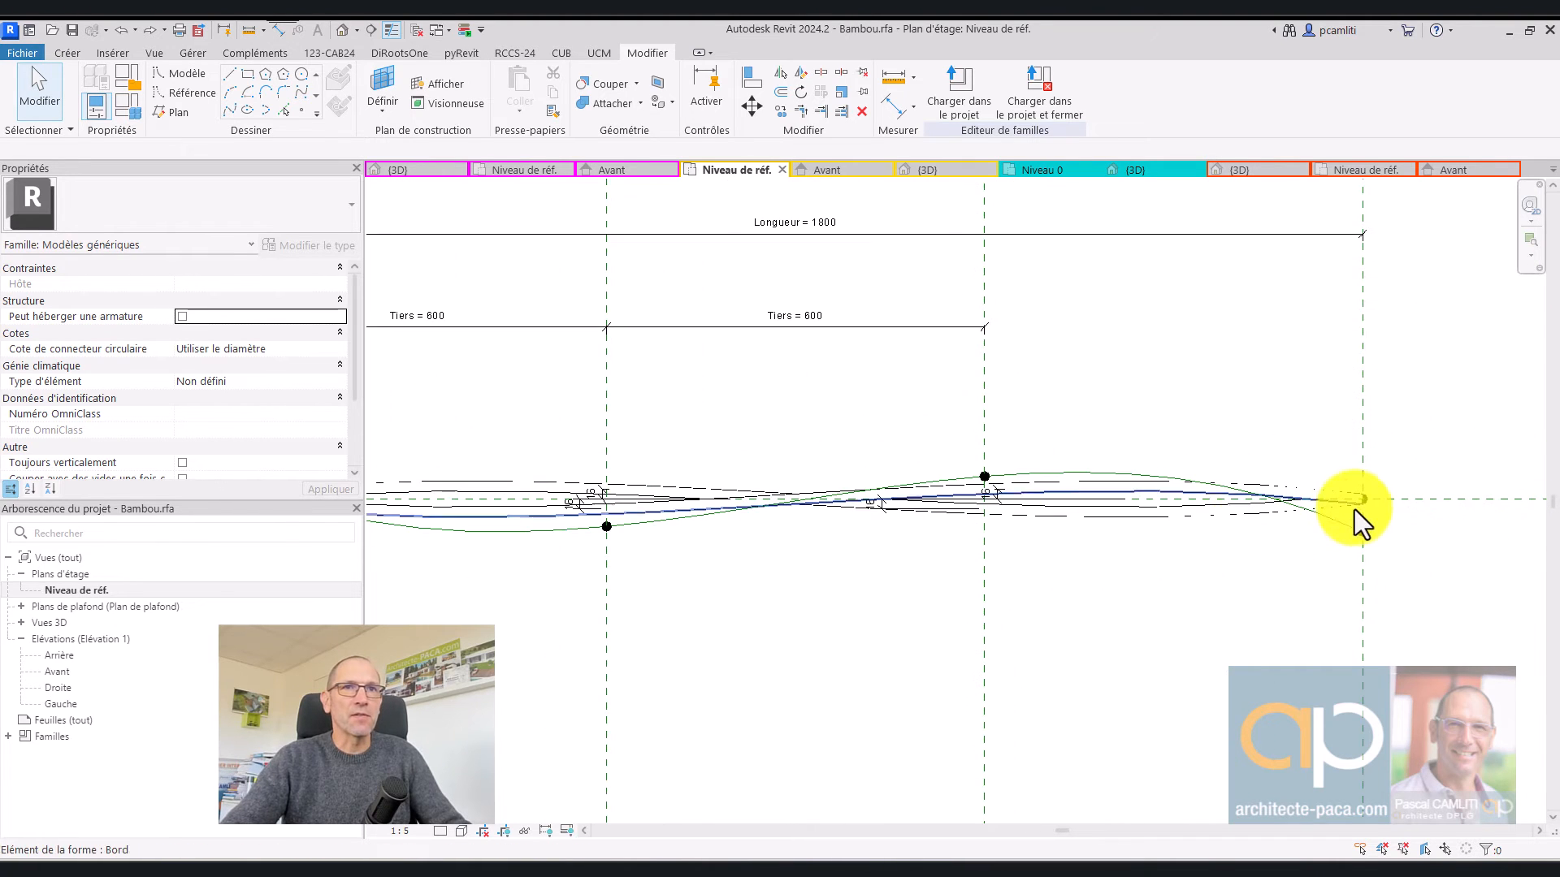
pyautogui.scroll(5, 1027, 497)
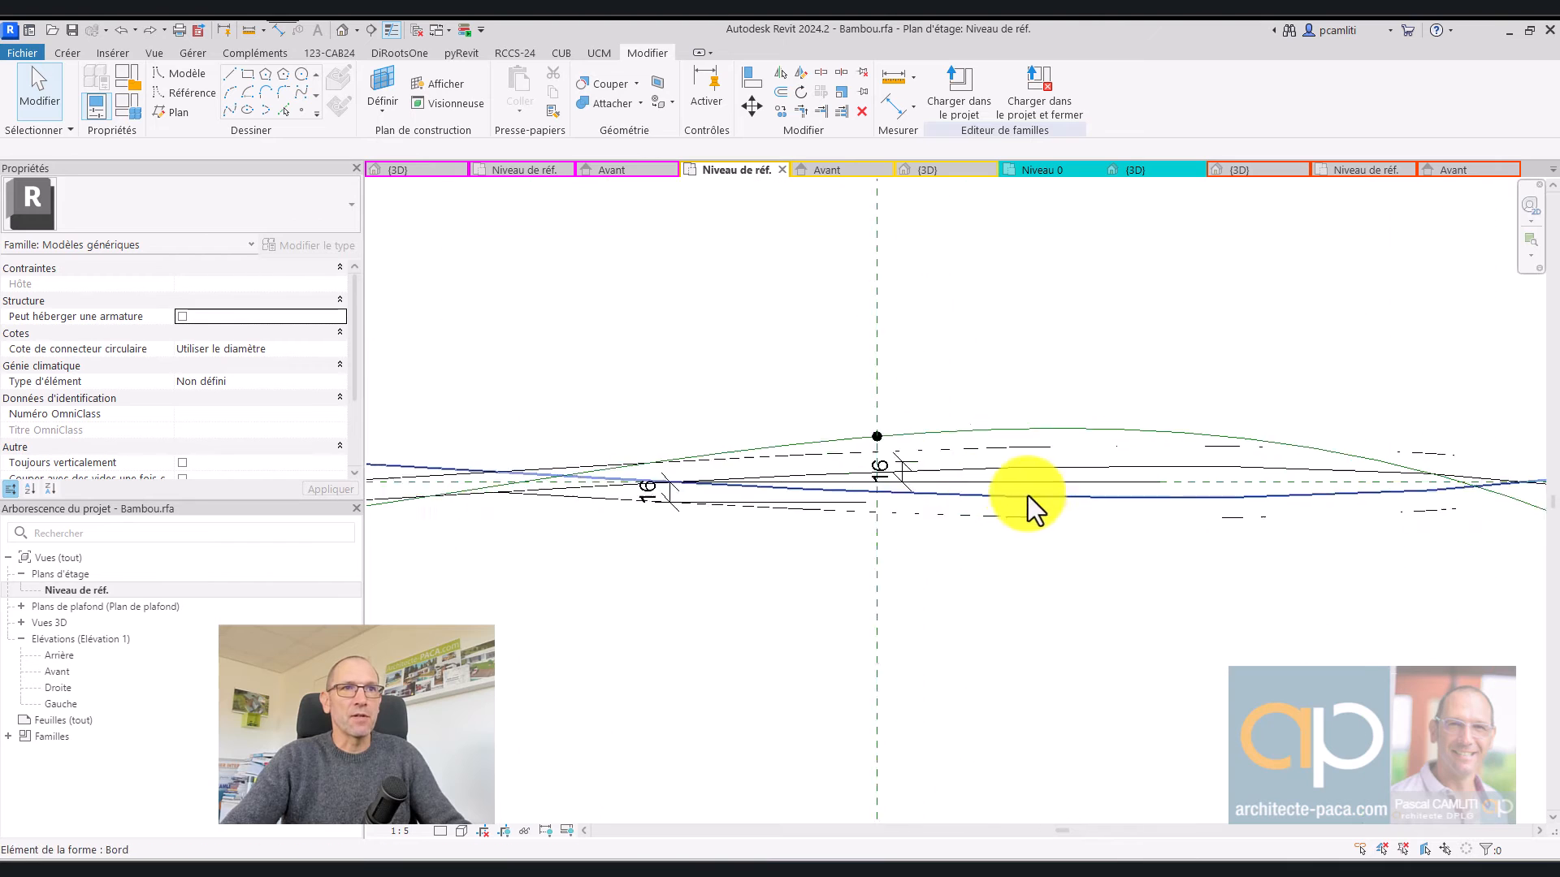
pyautogui.click(827, 412)
pyautogui.scroll(2, 852, 442)
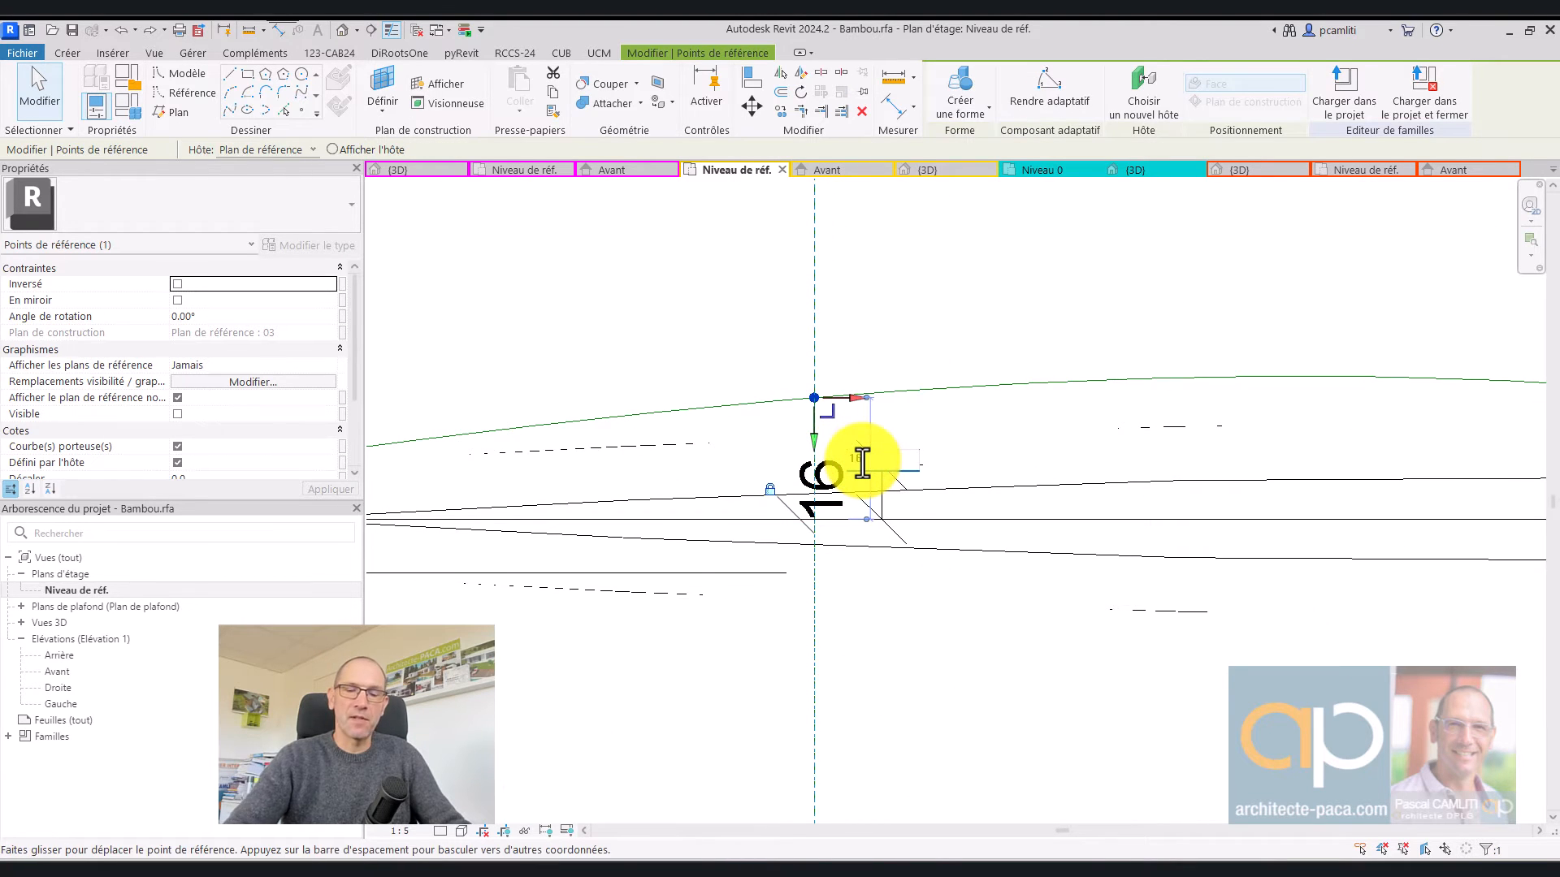
pyautogui.scroll(4, 885, 487)
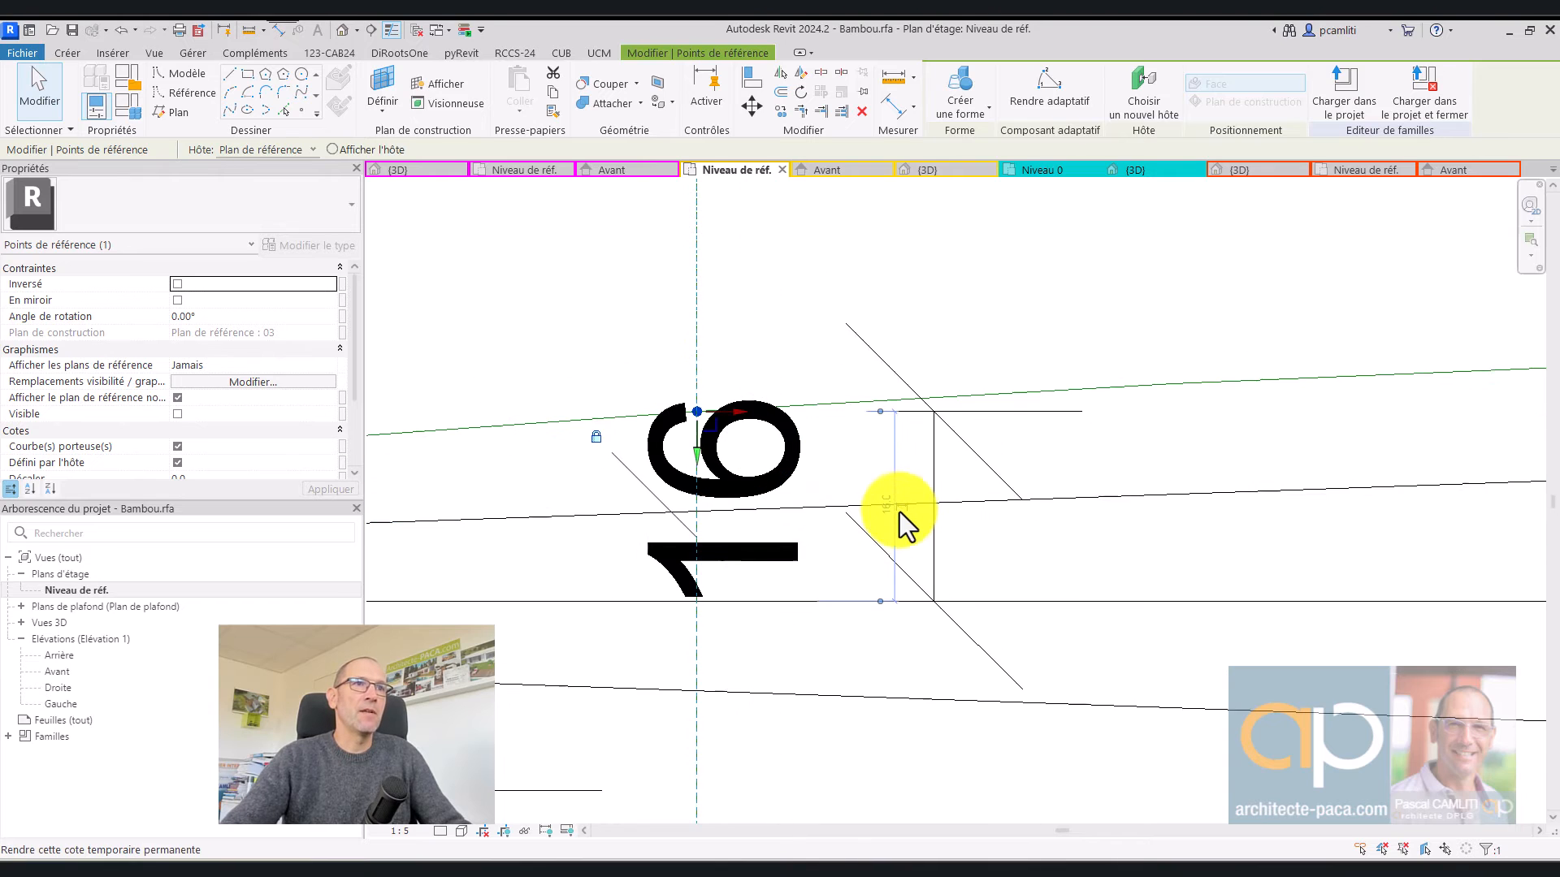
pyautogui.scroll(1, 899, 512)
pyautogui.click(900, 510)
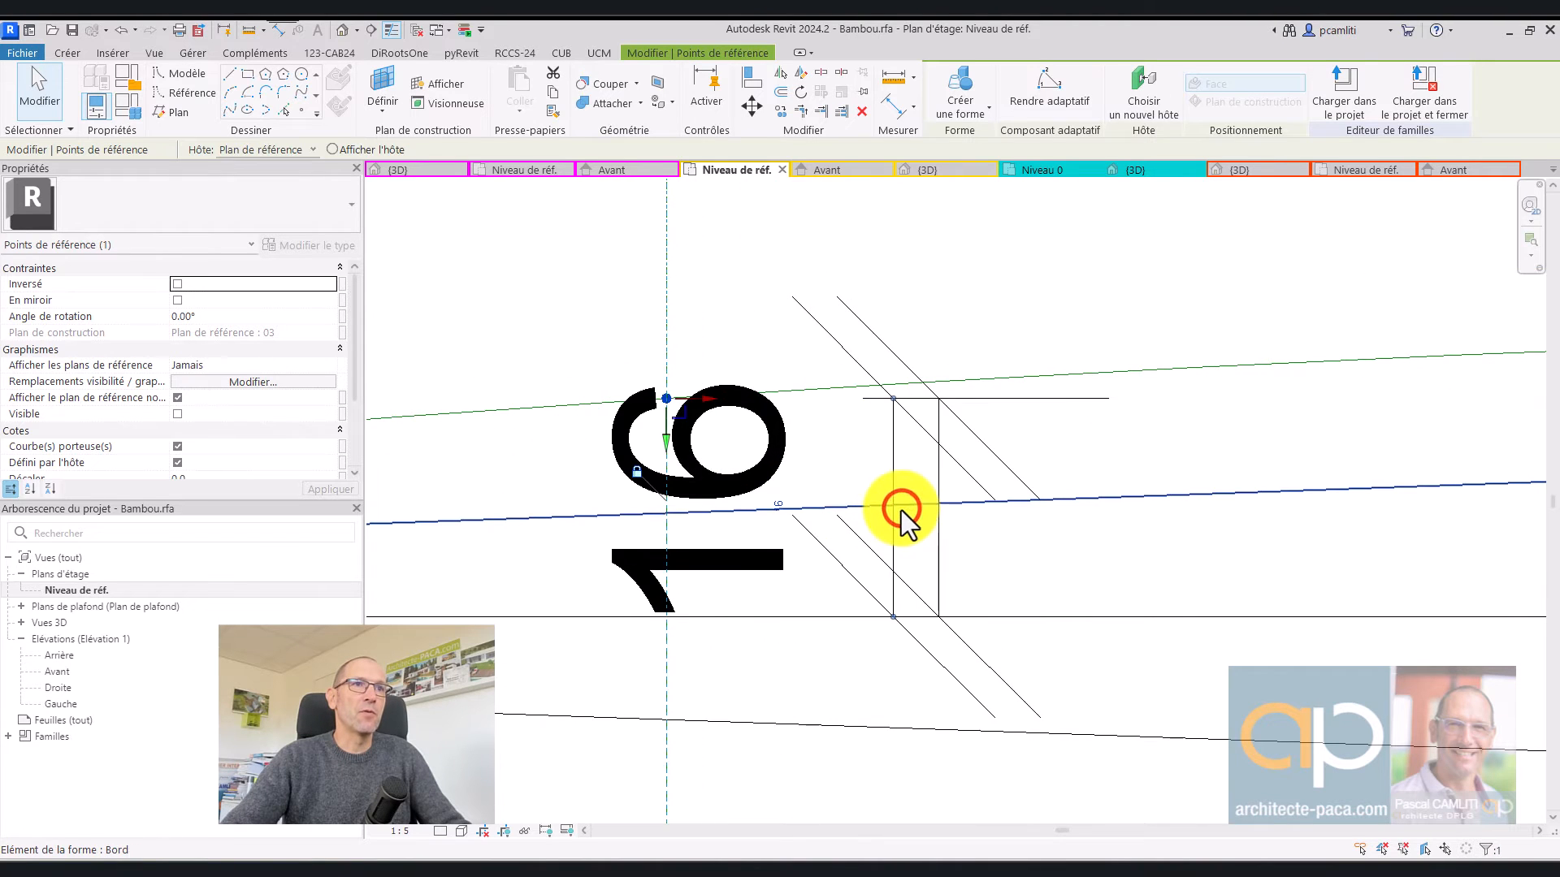
pyautogui.click(893, 467)
# Set the third strand's point at the second vertical reference plane 16 mm below the centre line and make that temporary dimension permanent
pyautogui.scroll(-2, 894, 467)
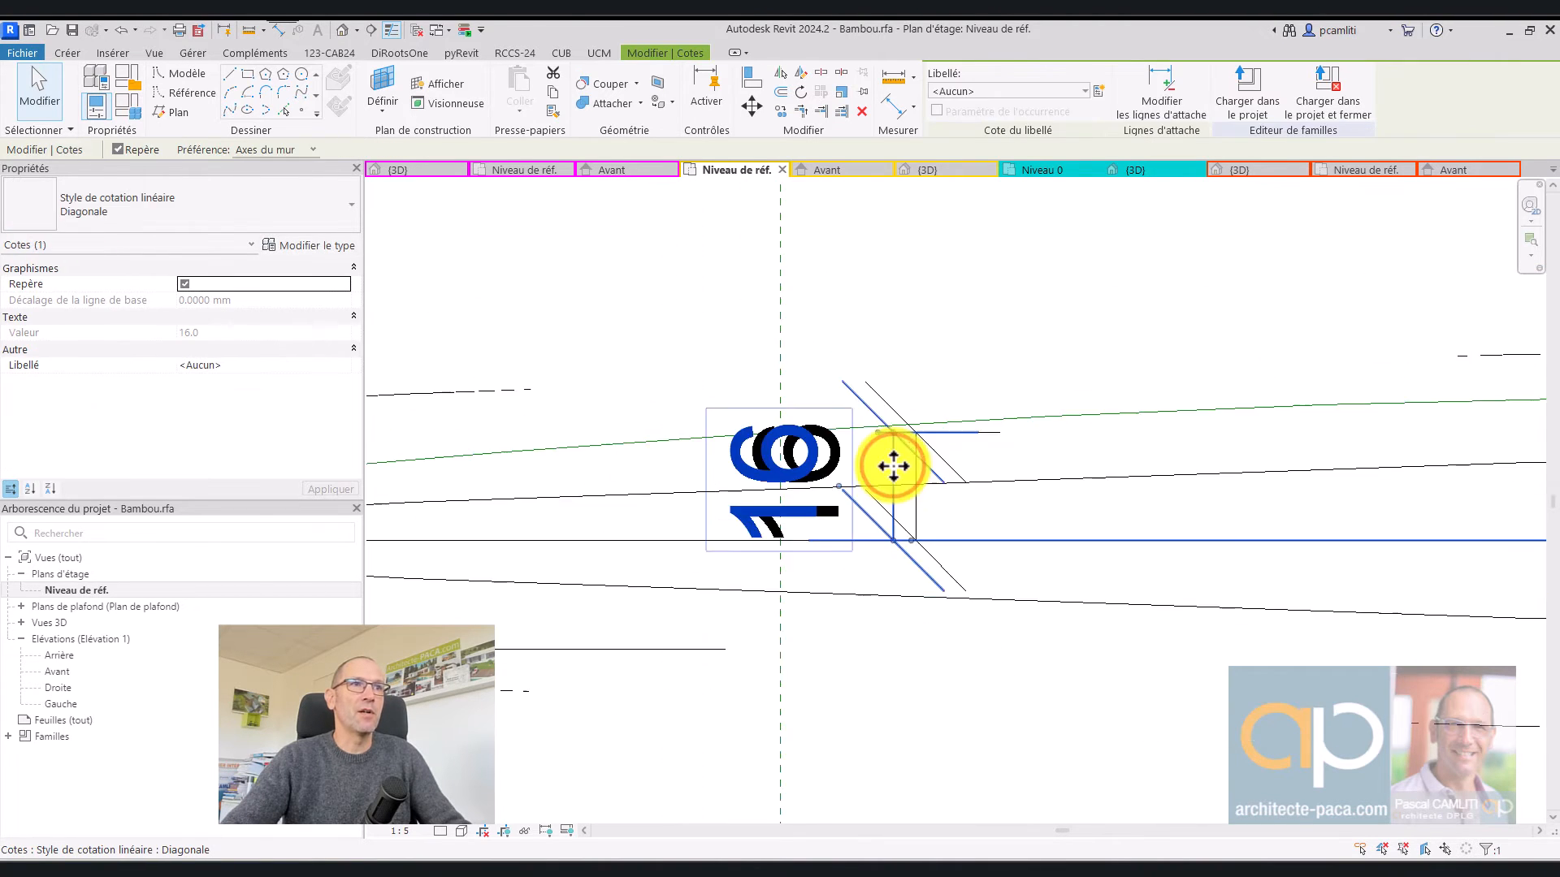
pyautogui.scroll(-5, 893, 466)
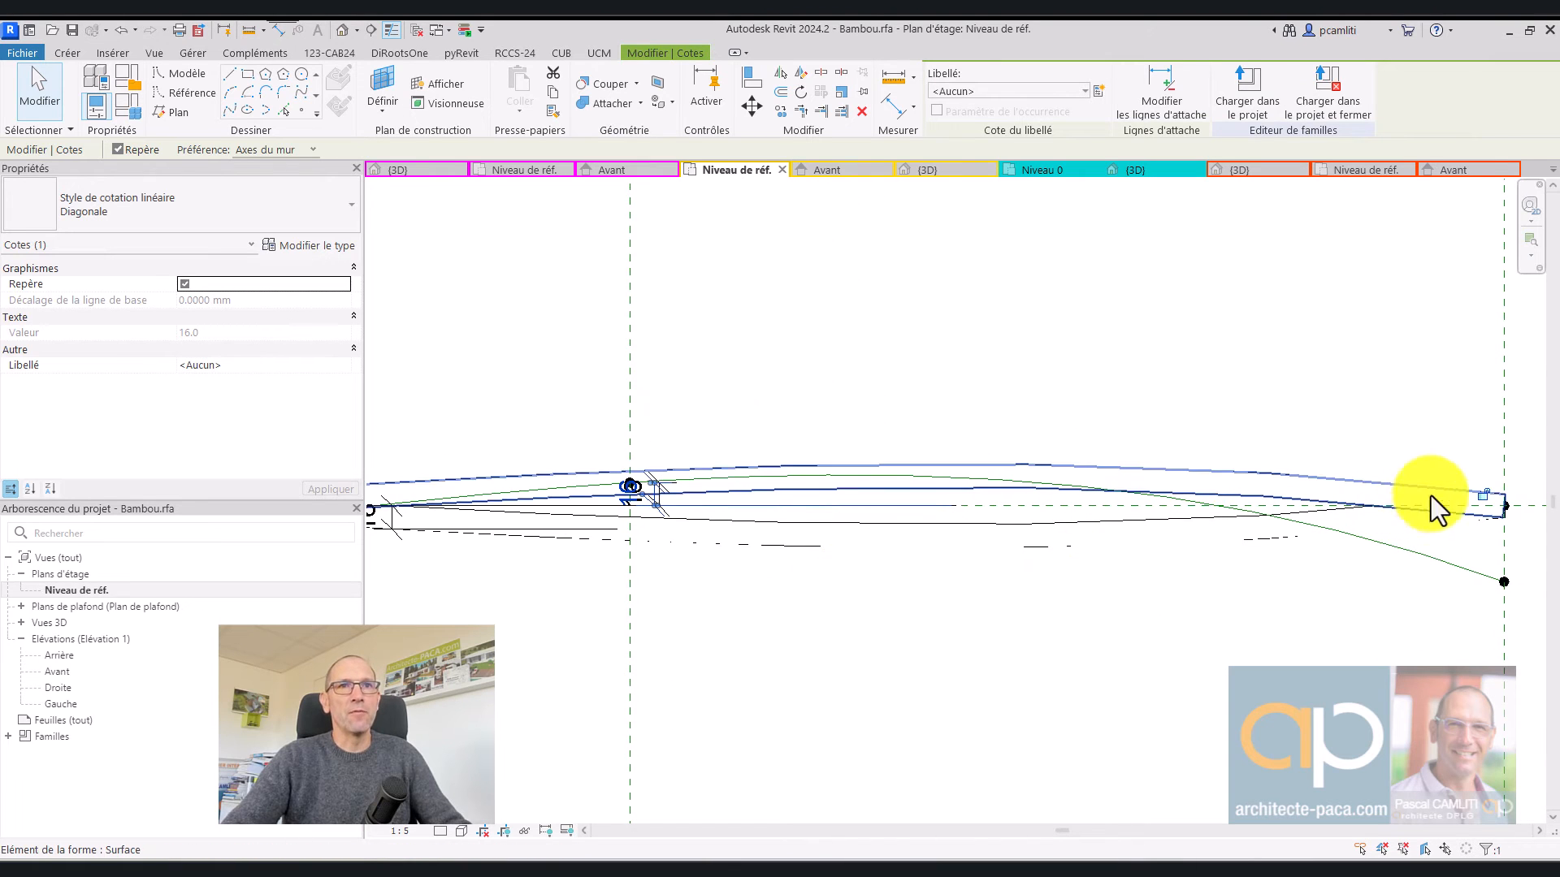
pyautogui.moveTo(1485, 499); pyautogui.dragTo(1030, 571, button='middle')
pyautogui.scroll(5, 870, 505)
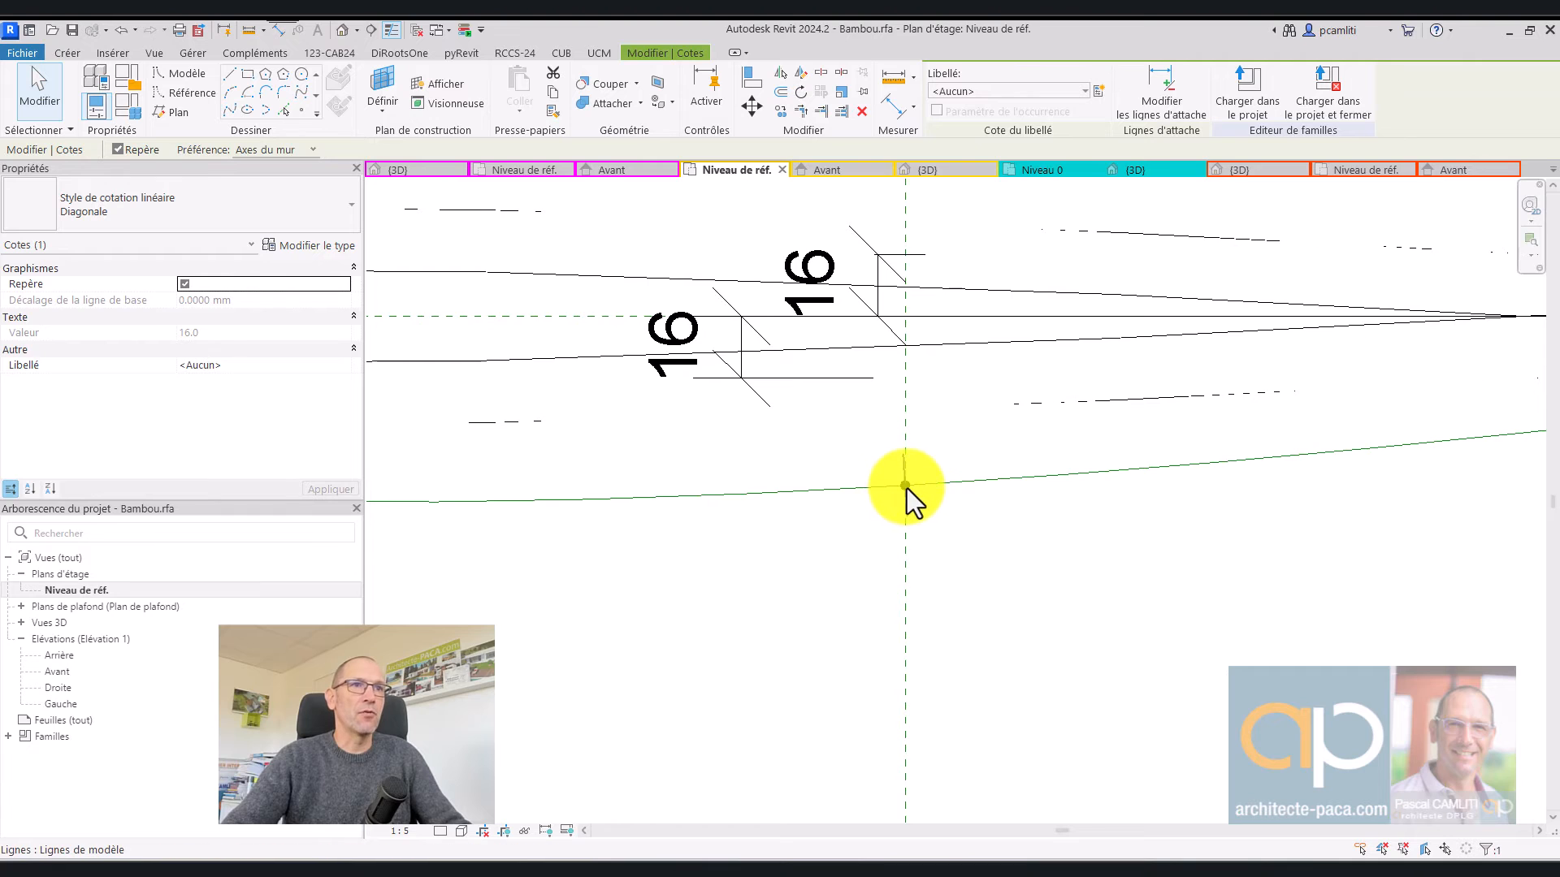
pyautogui.click(906, 486)
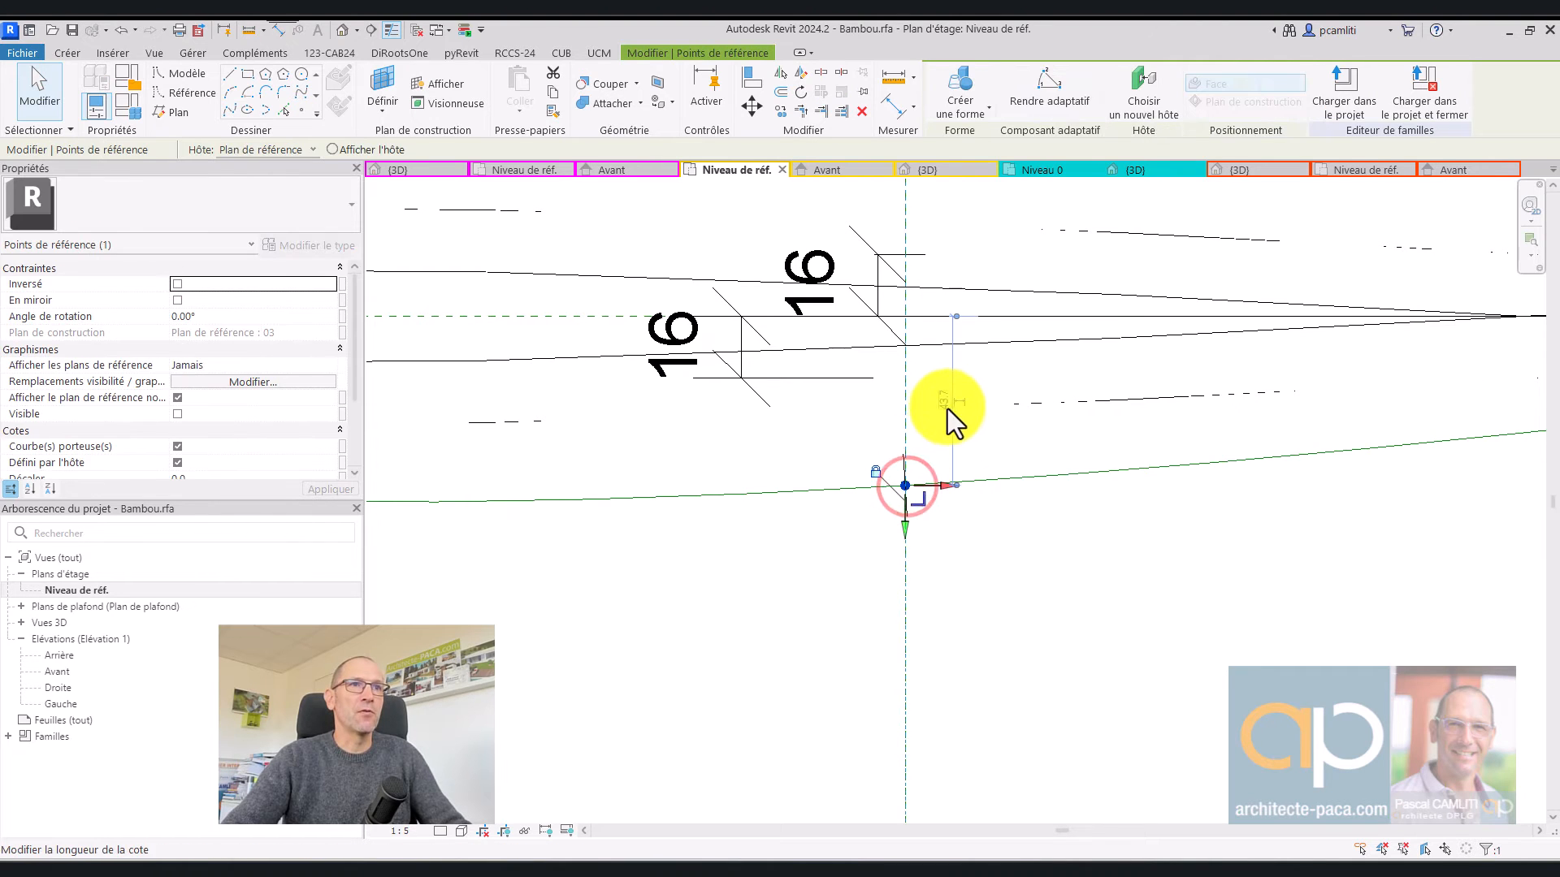
pyautogui.press('Return')
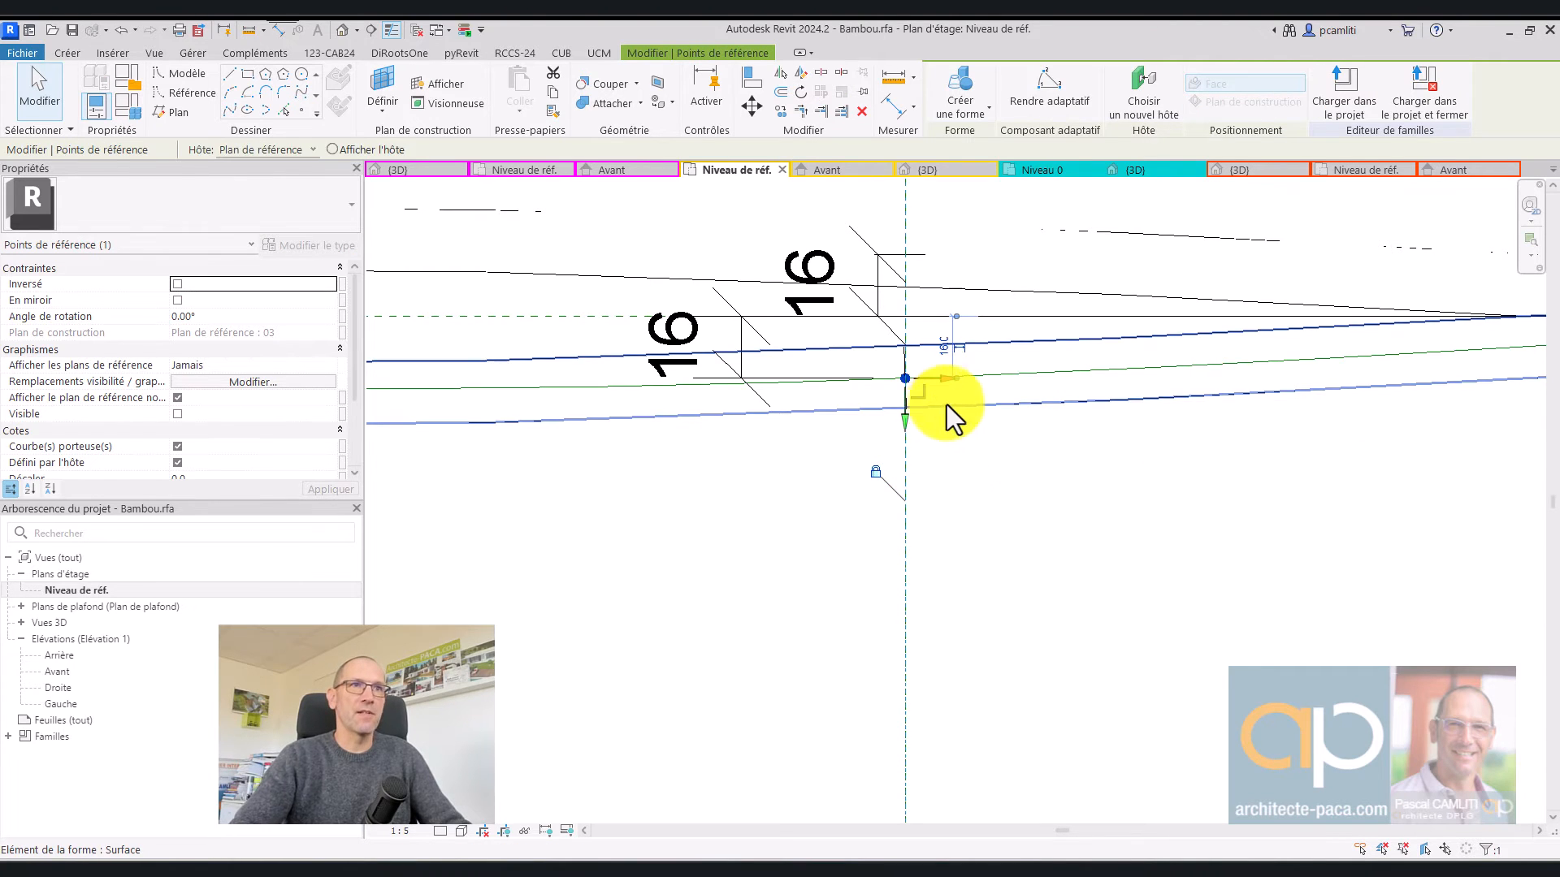
pyautogui.scroll(5, 963, 349)
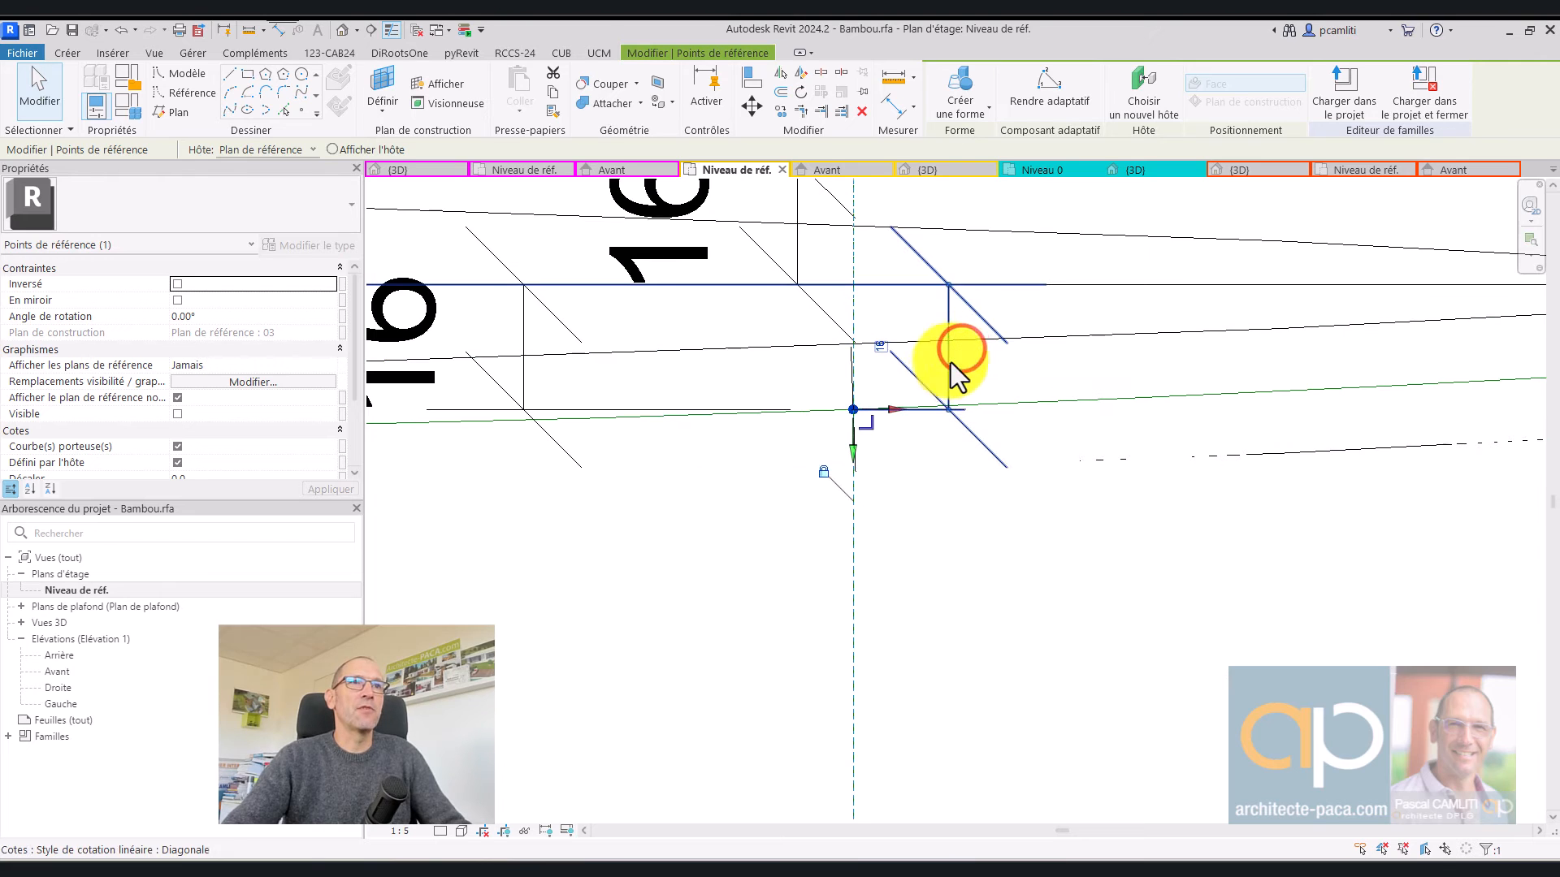
pyautogui.scroll(-4, 949, 366)
pyautogui.click(947, 370)
pyautogui.scroll(-4, 1249, 447)
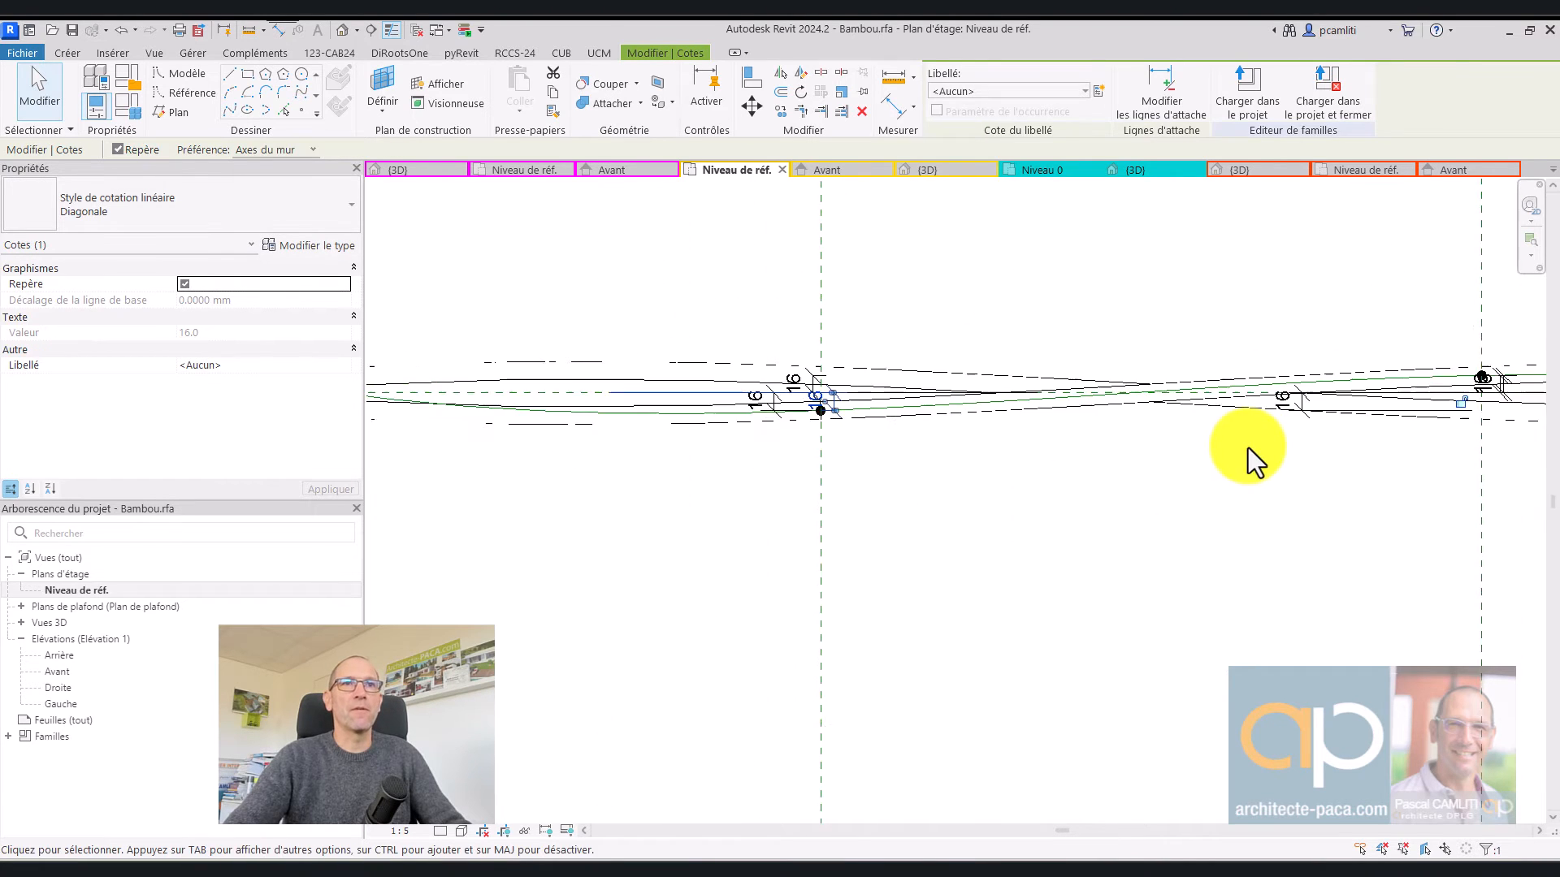
pyautogui.scroll(4, 1428, 410)
pyautogui.click(1439, 405)
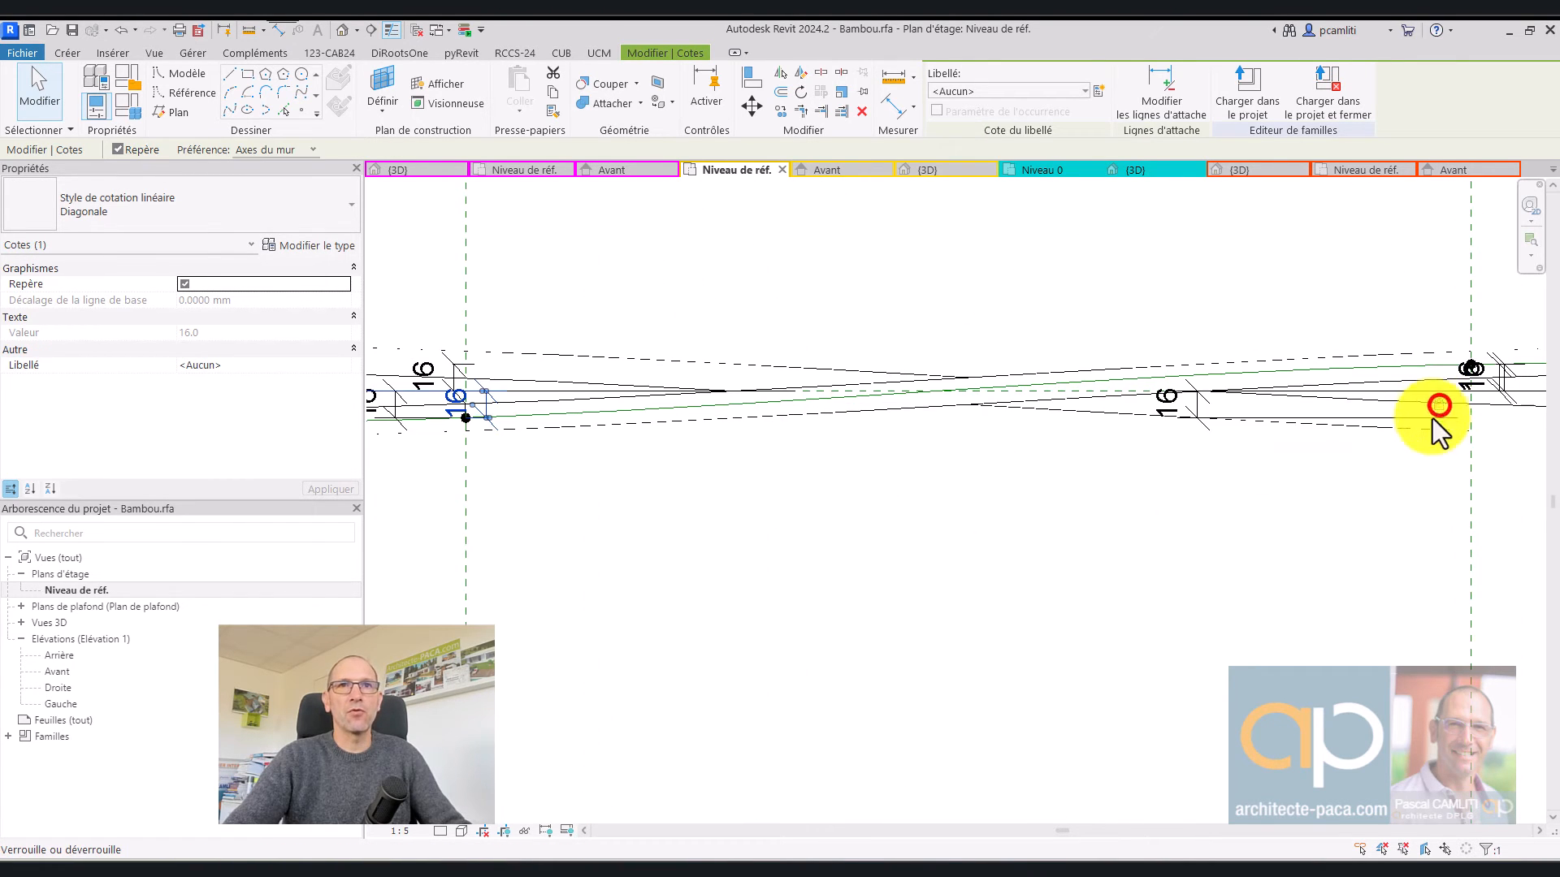
pyautogui.click(890, 590)
pyautogui.moveTo(734, 544); pyautogui.dragTo(783, 620, button='middle')
# In the 3D view, create a form from the third strand's circle and its reference spline
pyautogui.hotkey('ctrl', 'Tab')
pyautogui.scroll(-10, 853, 574)
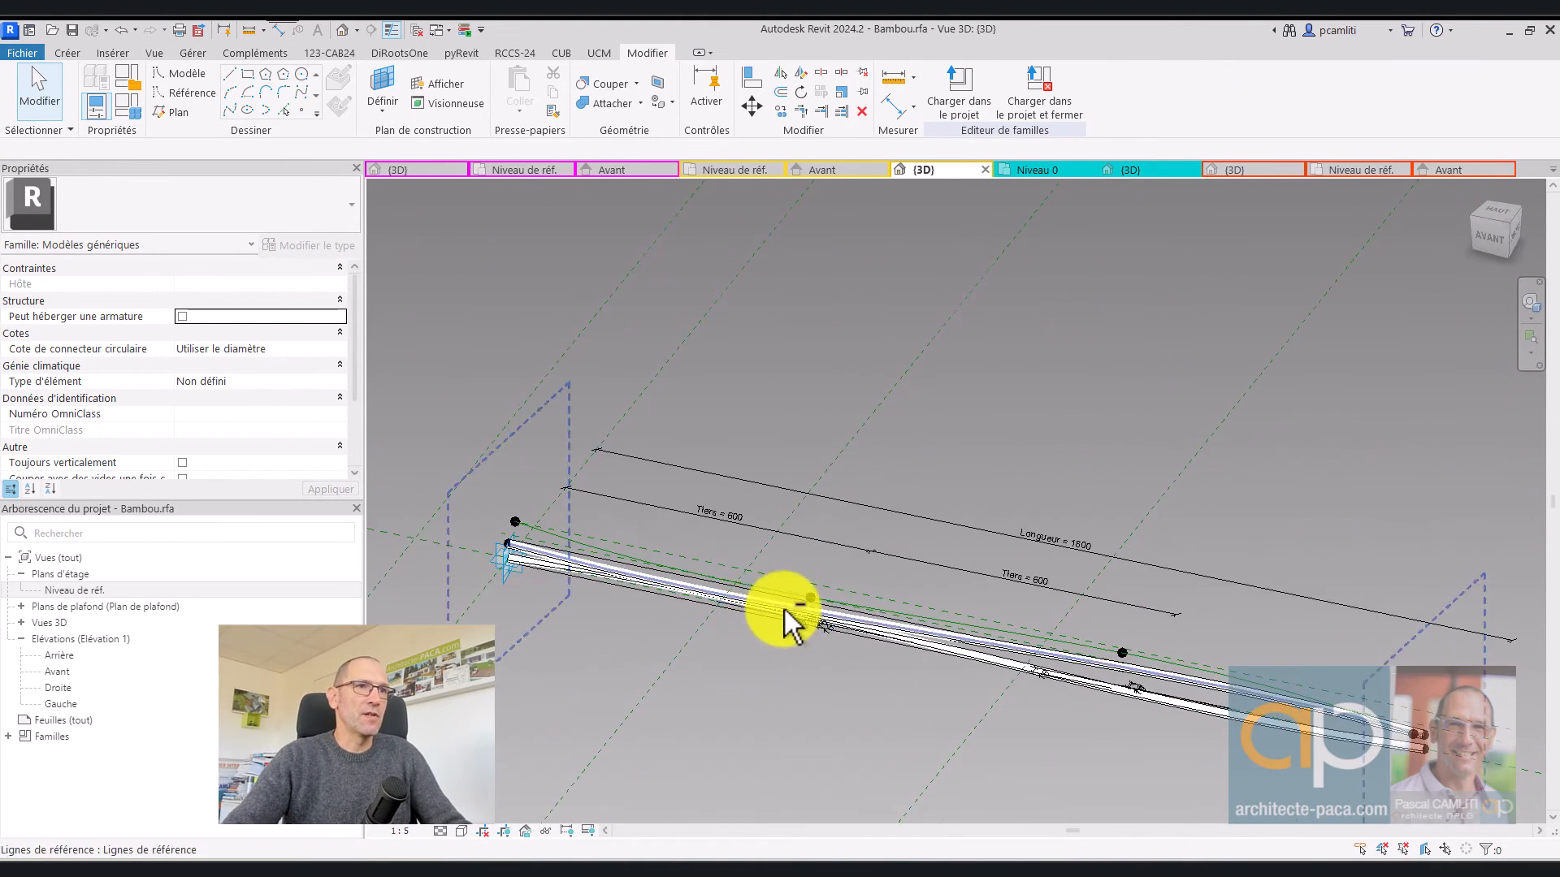
pyautogui.scroll(5, 812, 599)
pyautogui.scroll(3, 820, 590)
pyautogui.scroll(2, 819, 583)
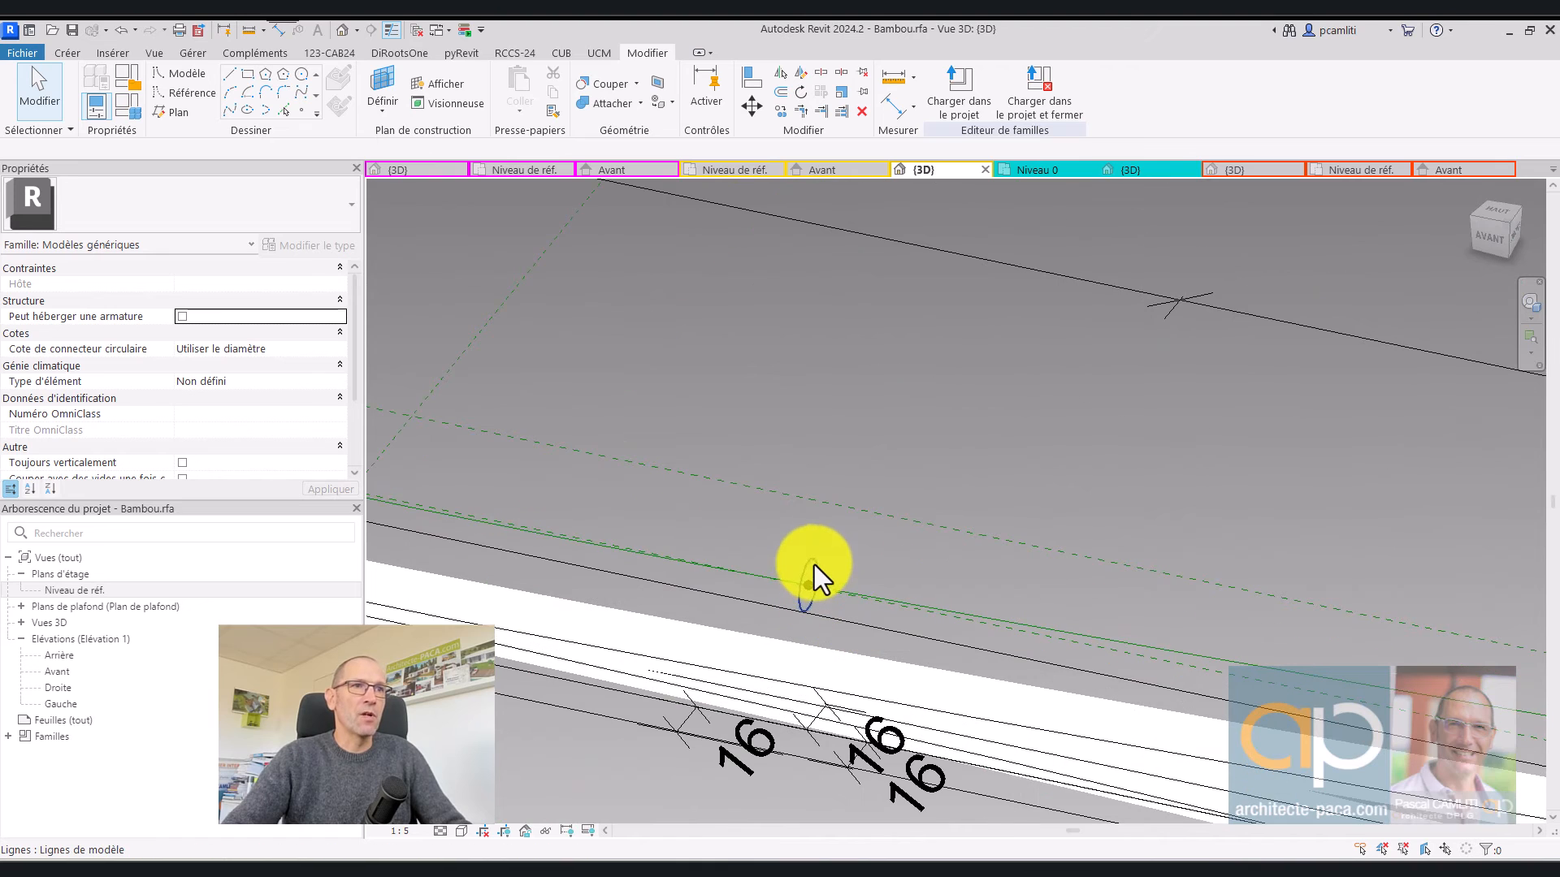
pyautogui.click(814, 562)
pyautogui.keyDown('ctrl'); pyautogui.click(837, 588); pyautogui.keyUp('ctrl')
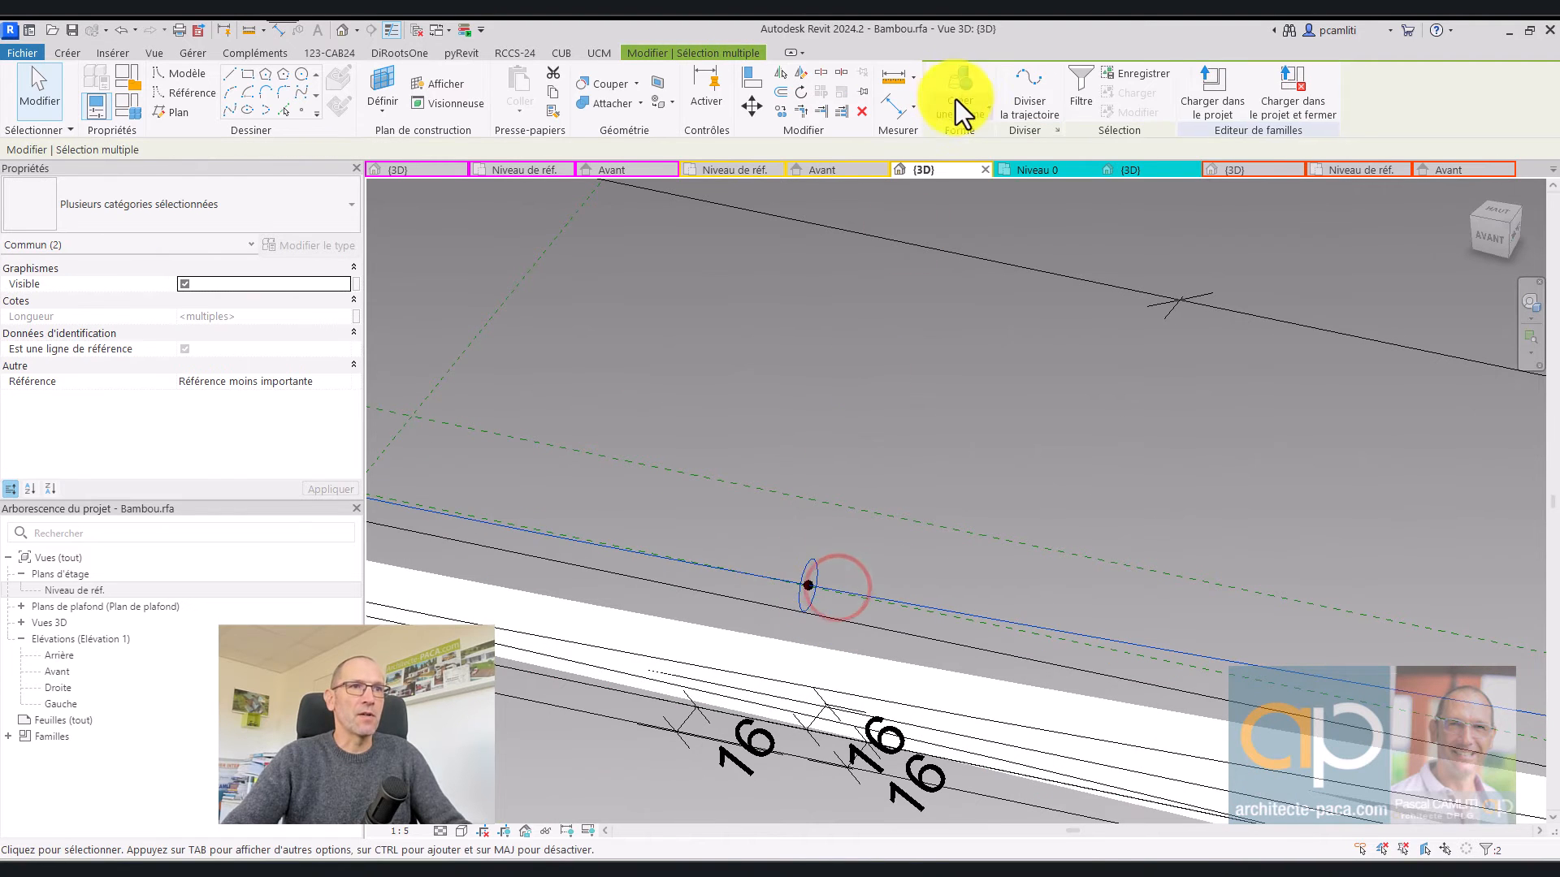
pyautogui.click(966, 134)
pyautogui.click(968, 347)
pyautogui.scroll(-3, 1030, 563)
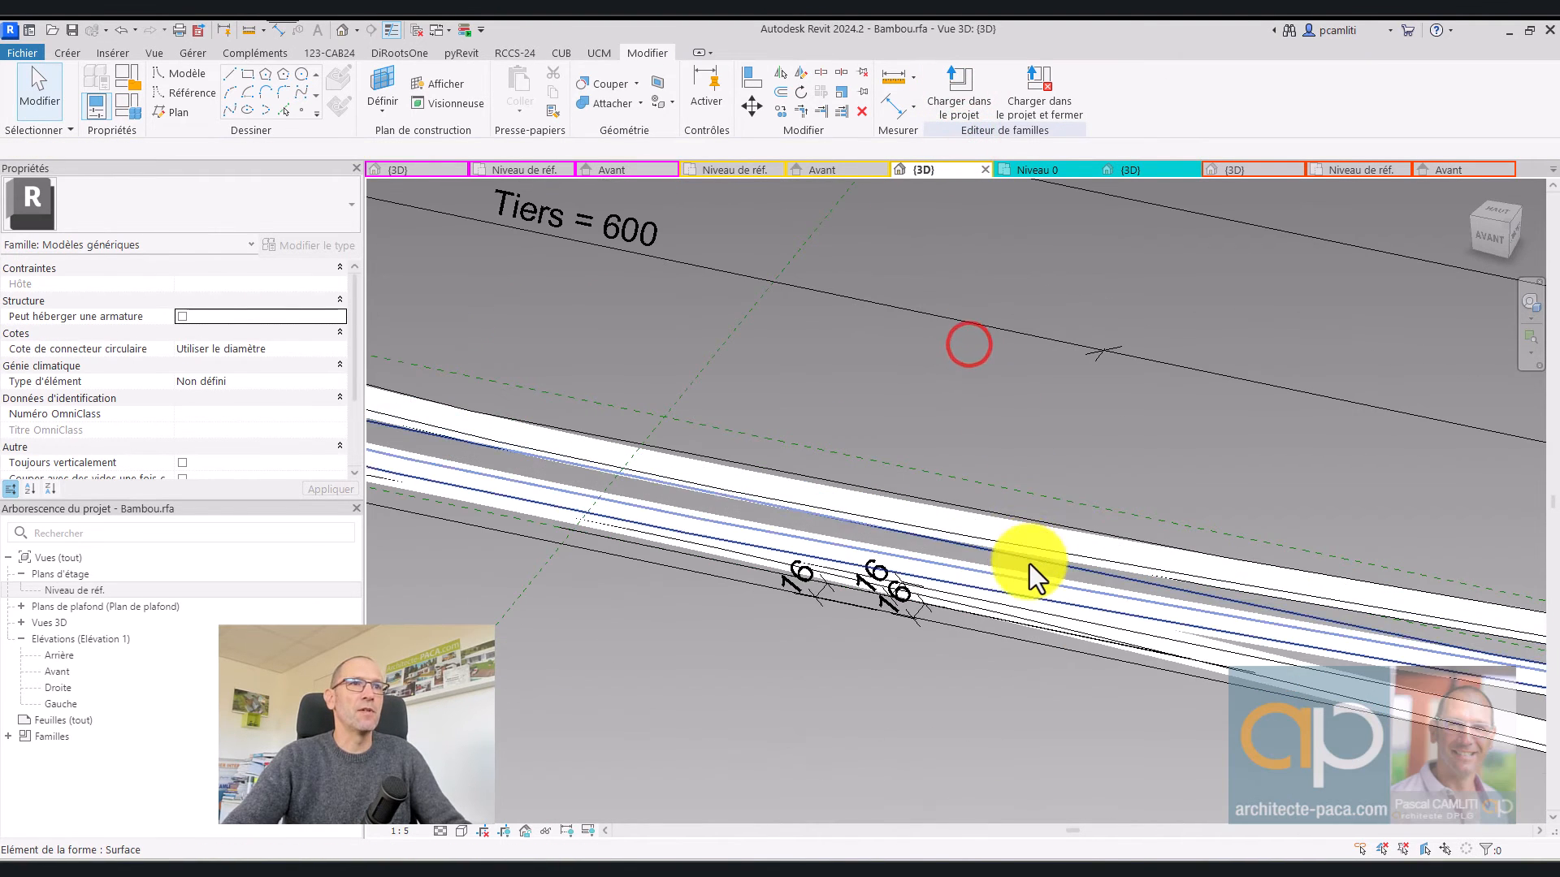
# Associate the new strand's material with the existing bamboo material parameter and inspect the three strands in 3D
pyautogui.click(1039, 534)
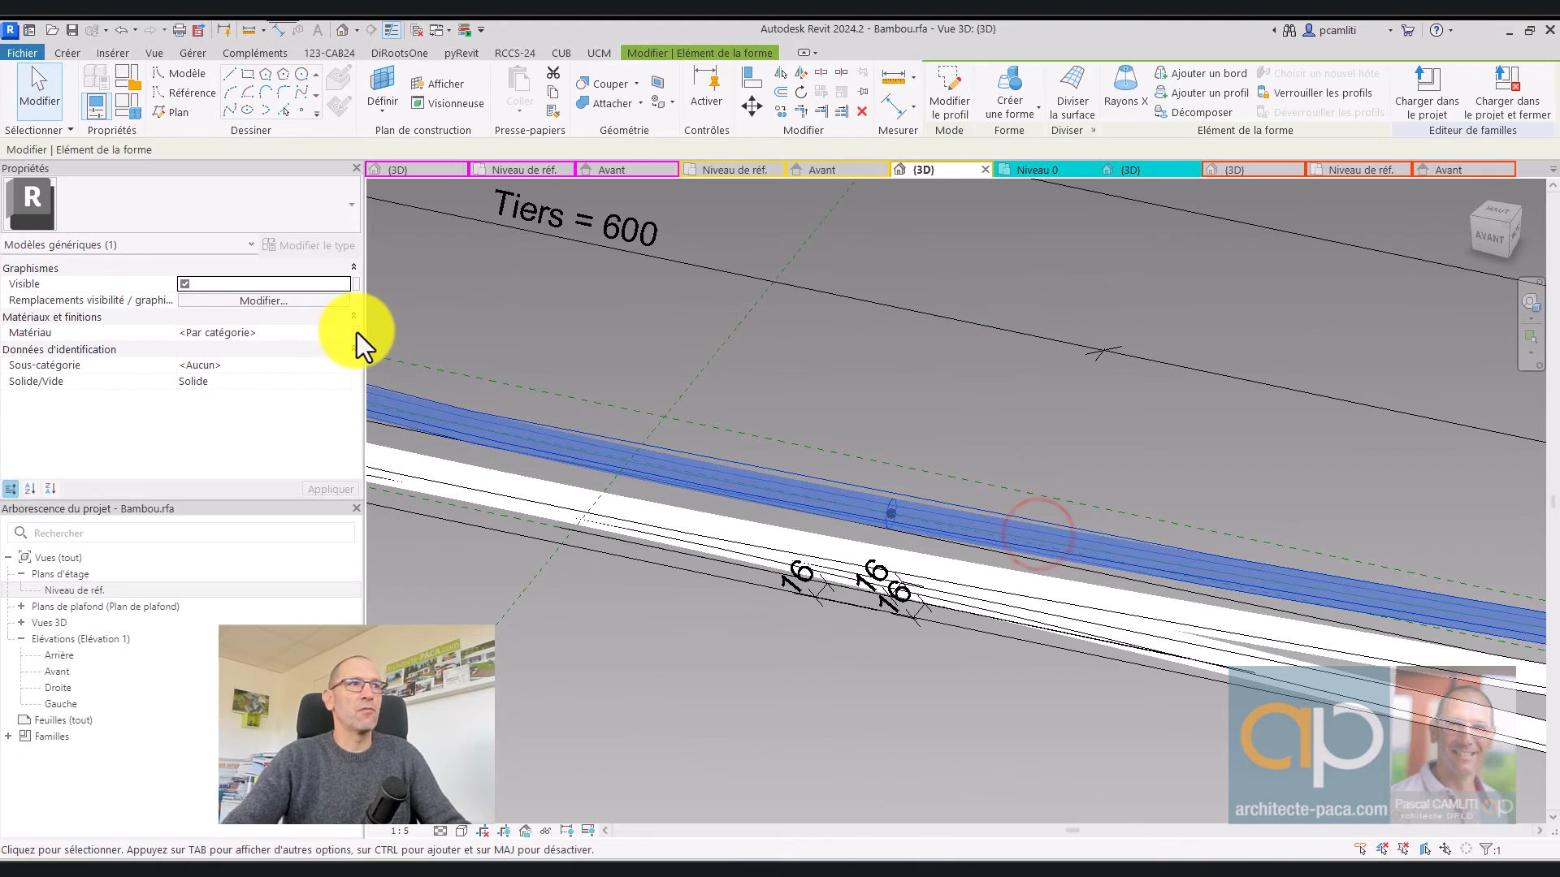
pyautogui.click(355, 331)
pyautogui.click(1099, 342)
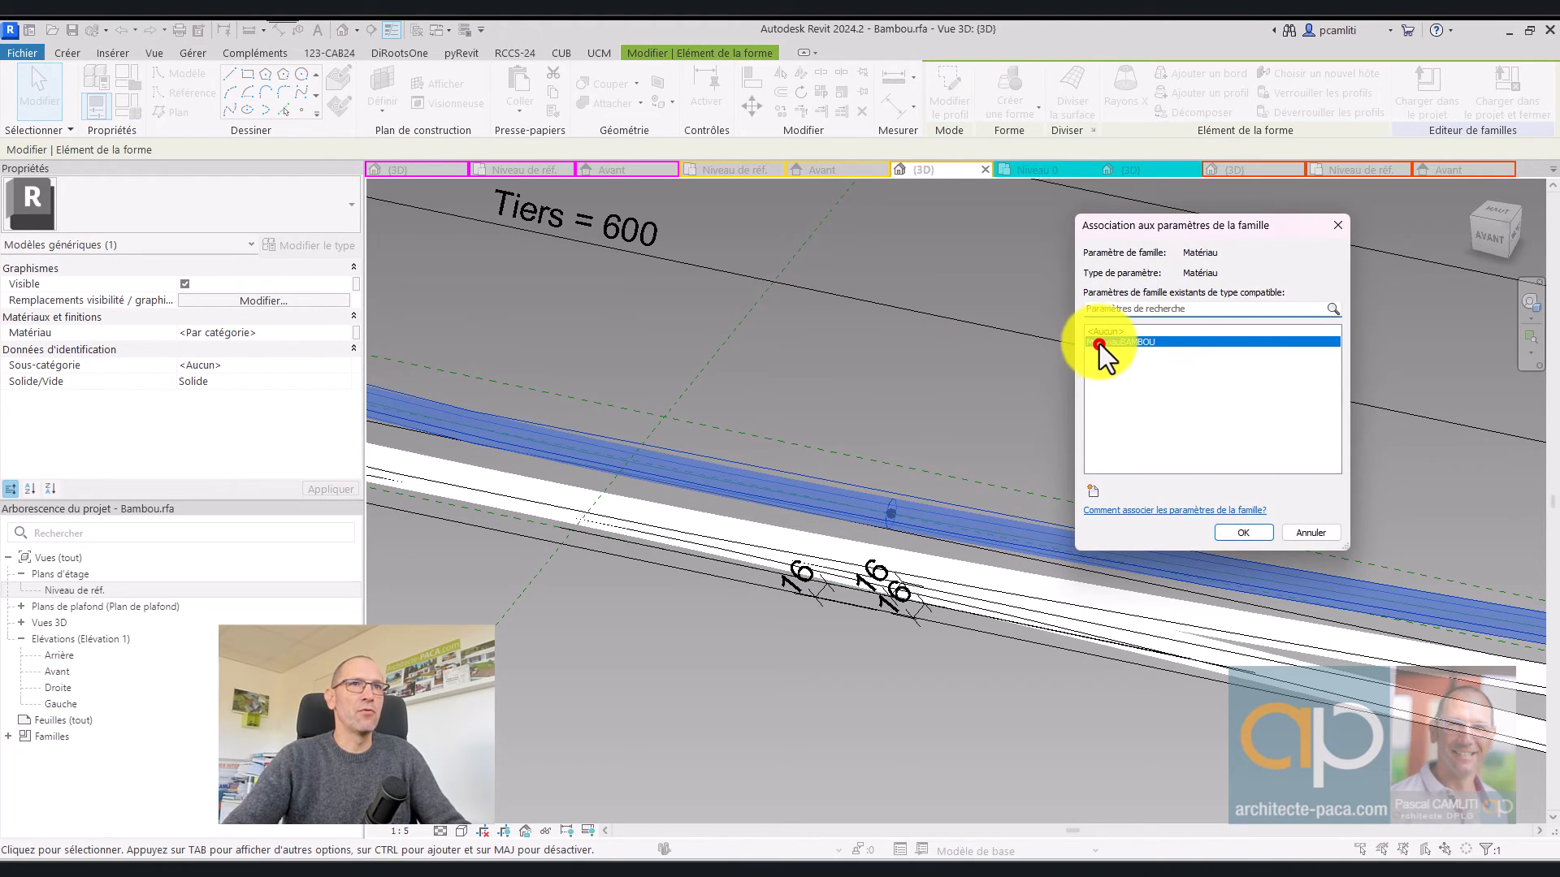
pyautogui.click(1243, 532)
pyautogui.click(1066, 460)
pyautogui.scroll(-3, 1064, 462)
pyautogui.keyDown('shift'); pyautogui.moveTo(1062, 463); pyautogui.dragTo(929, 412, button='middle'); pyautogui.keyUp('shift')
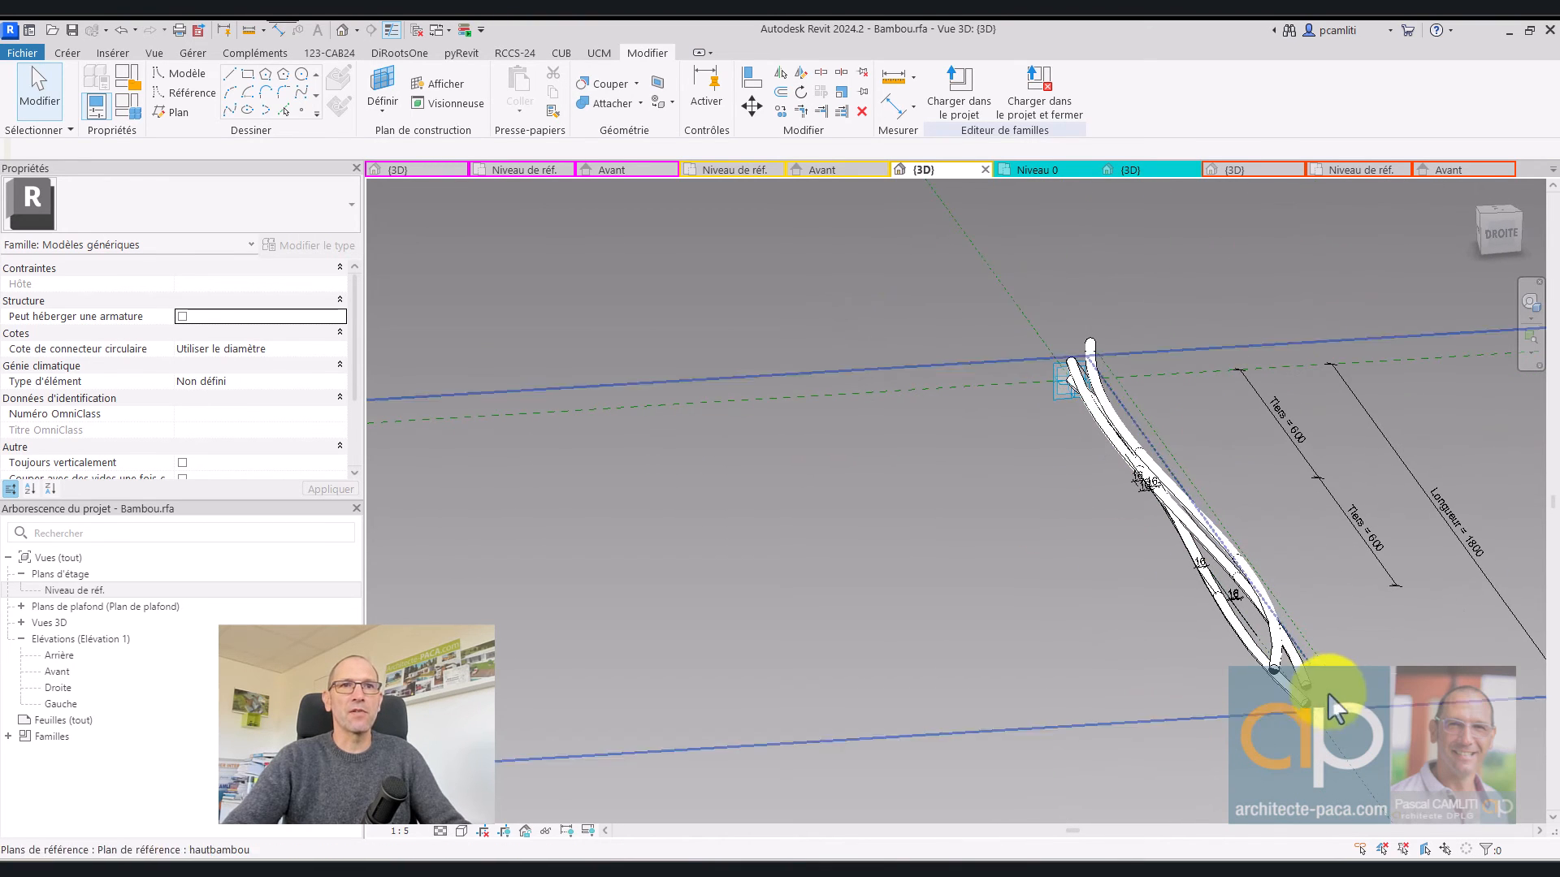
pyautogui.scroll(2, 1317, 695)
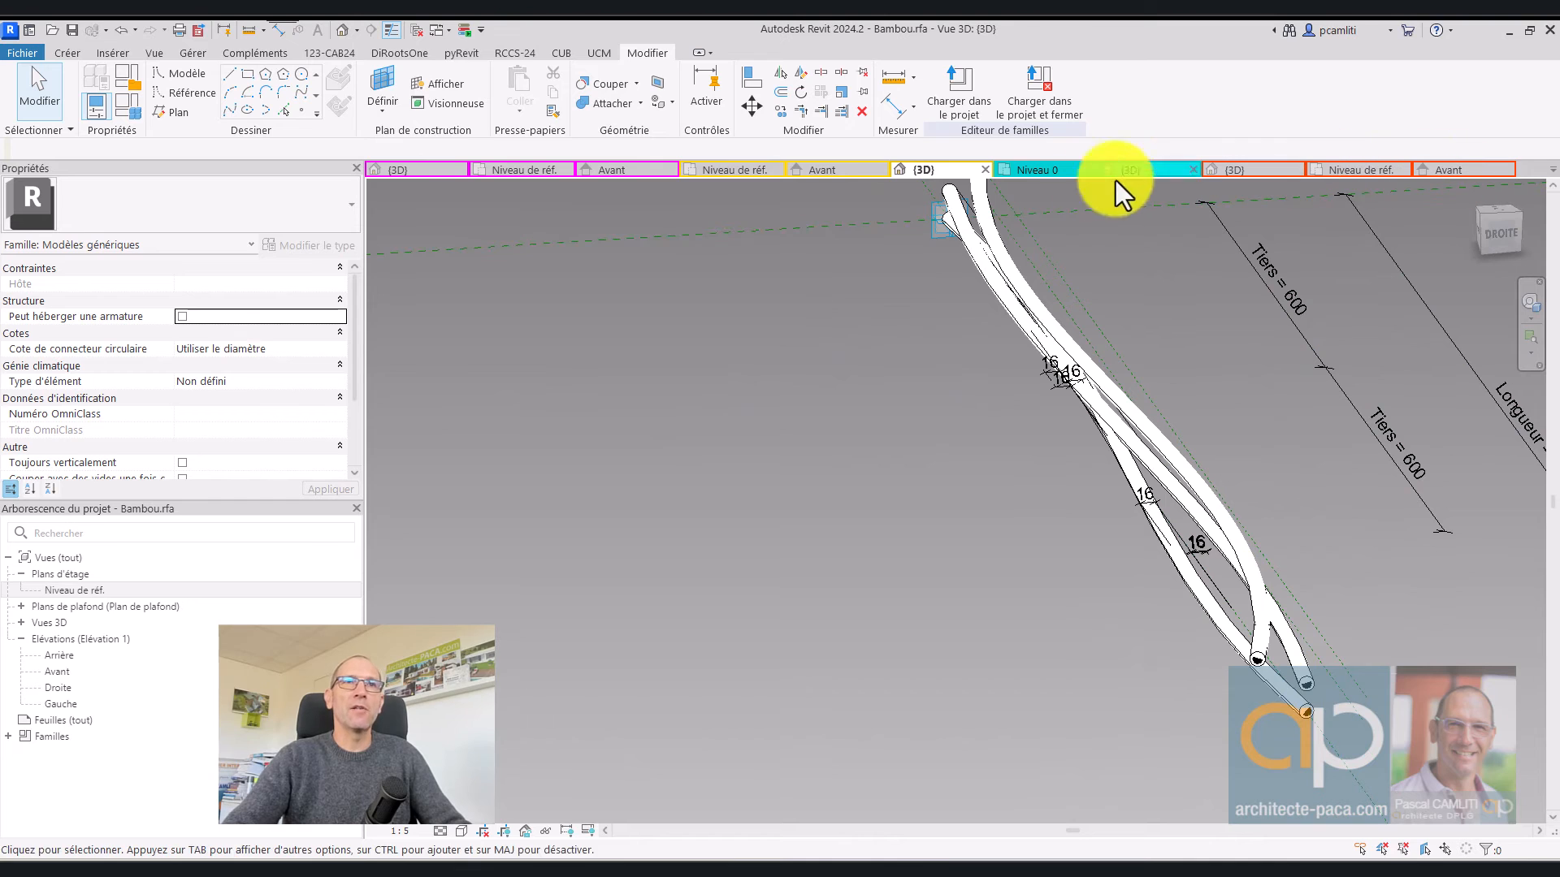
# In the Niveau de réf. plan, move the third strand's end point at the last vertical reference plane onto the centre line
pyautogui.doubleClick(82, 592)
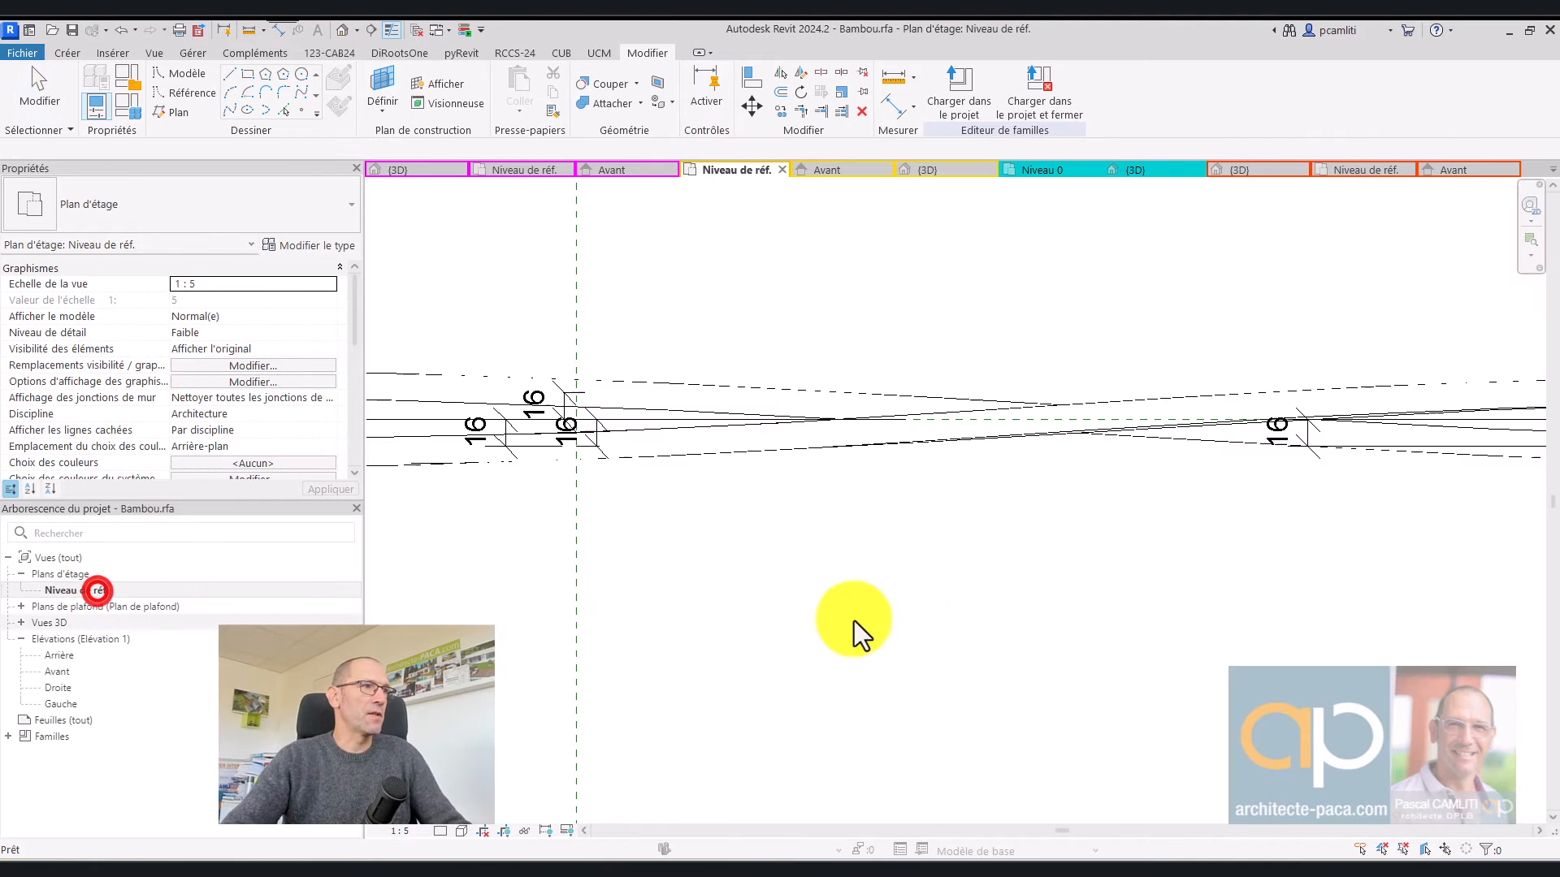
pyautogui.scroll(-3, 685, 539)
pyautogui.scroll(6, 987, 528)
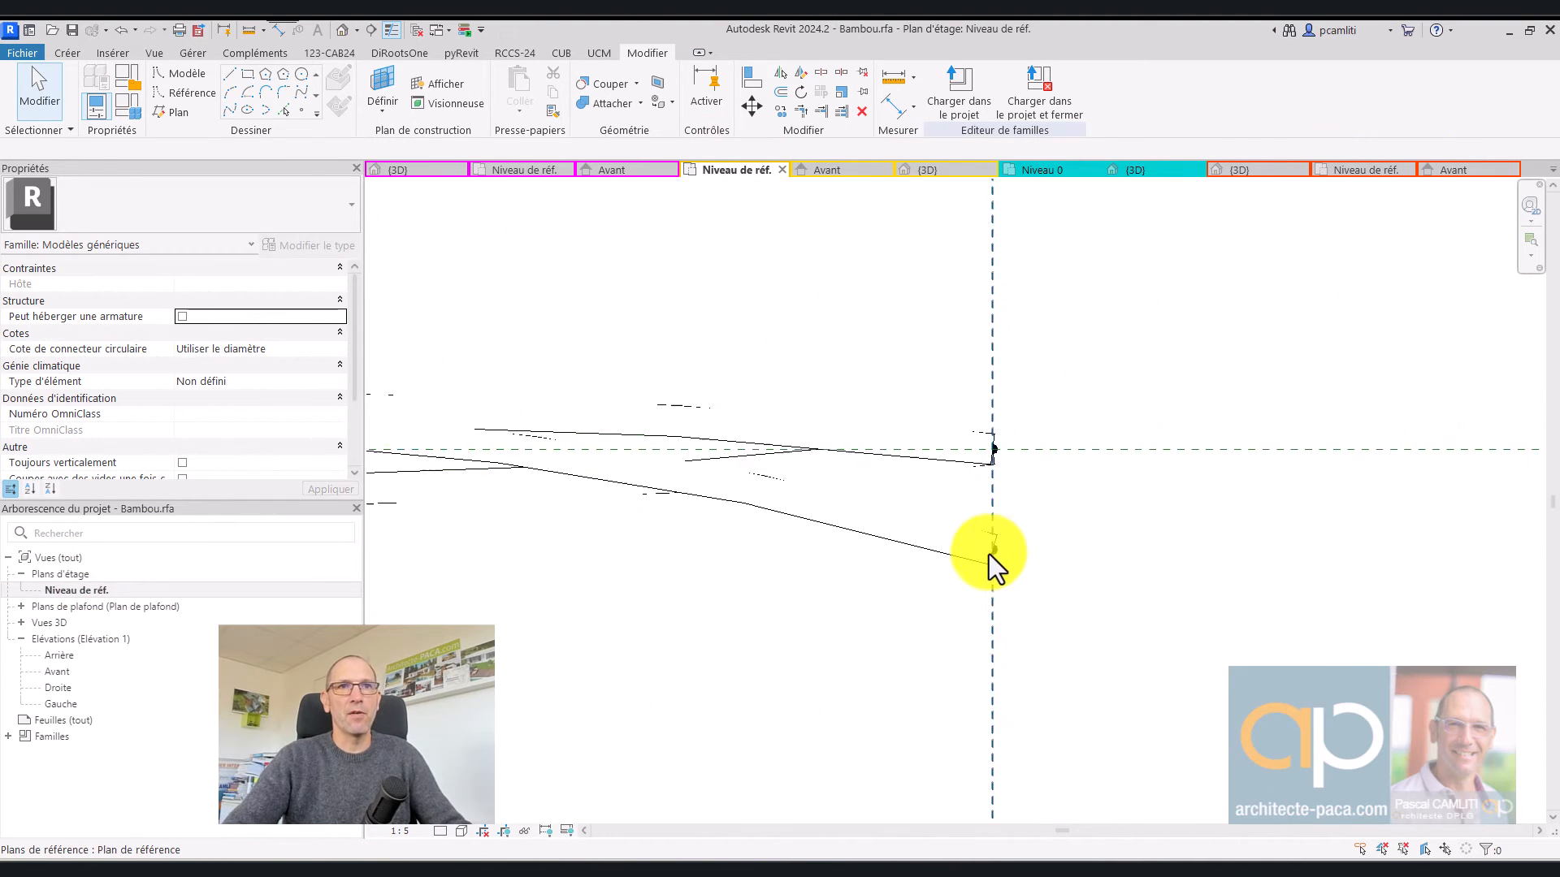
pyautogui.click(996, 553)
pyautogui.moveTo(1004, 549); pyautogui.dragTo(1010, 450)
pyautogui.scroll(-5, 1034, 481)
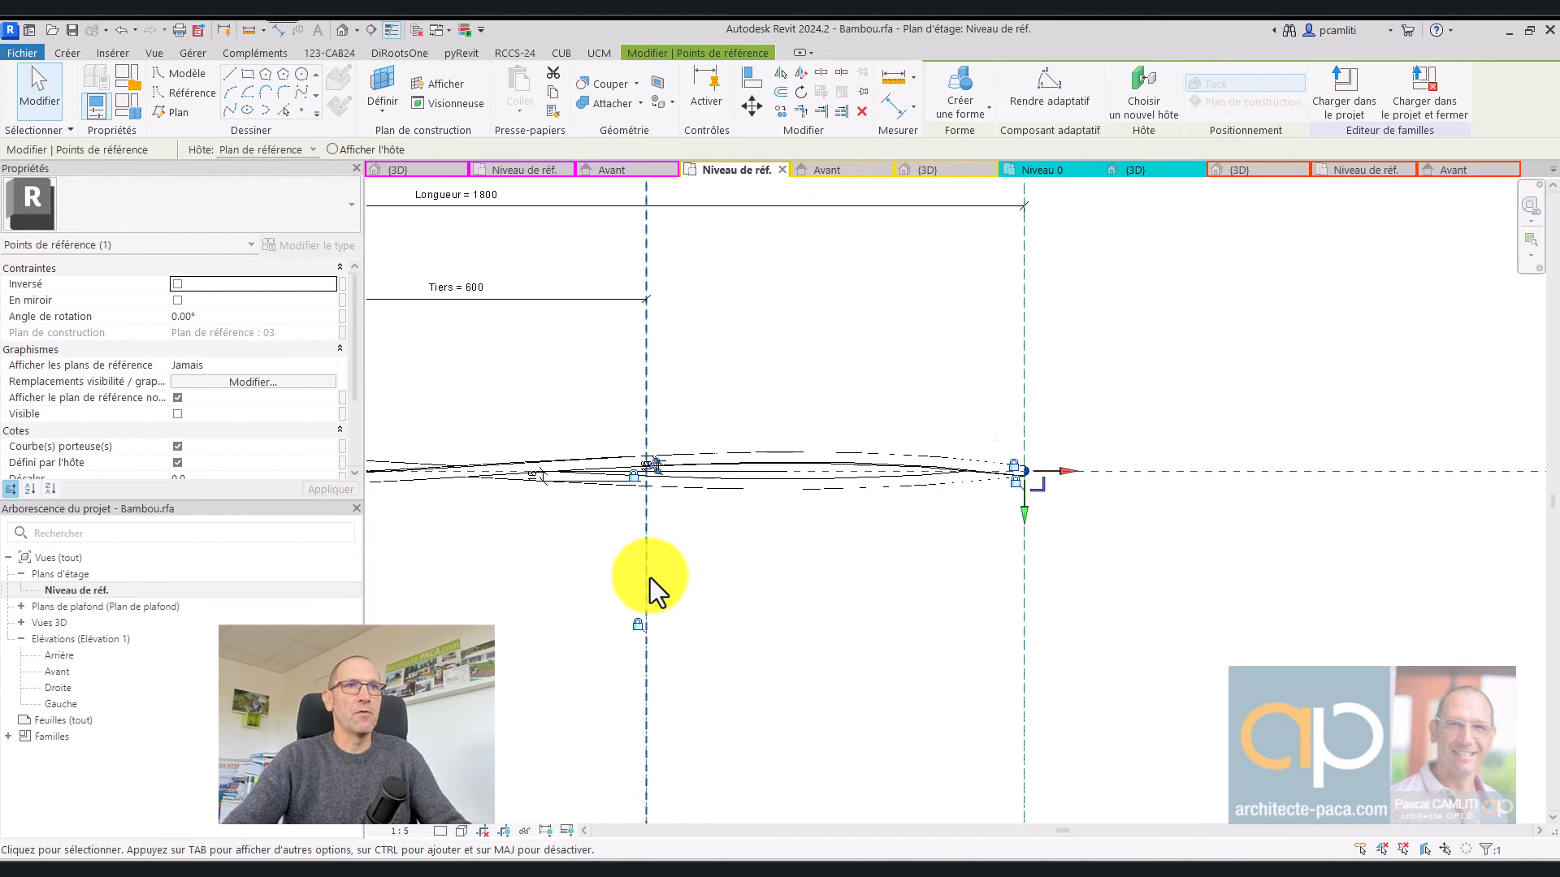
# Move the third strand's start point at the first vertical reference plane onto the centre line
pyautogui.moveTo(382, 580); pyautogui.dragTo(1319, 528, button='middle')
pyautogui.scroll(1, 802, 457)
pyautogui.scroll(3, 886, 362)
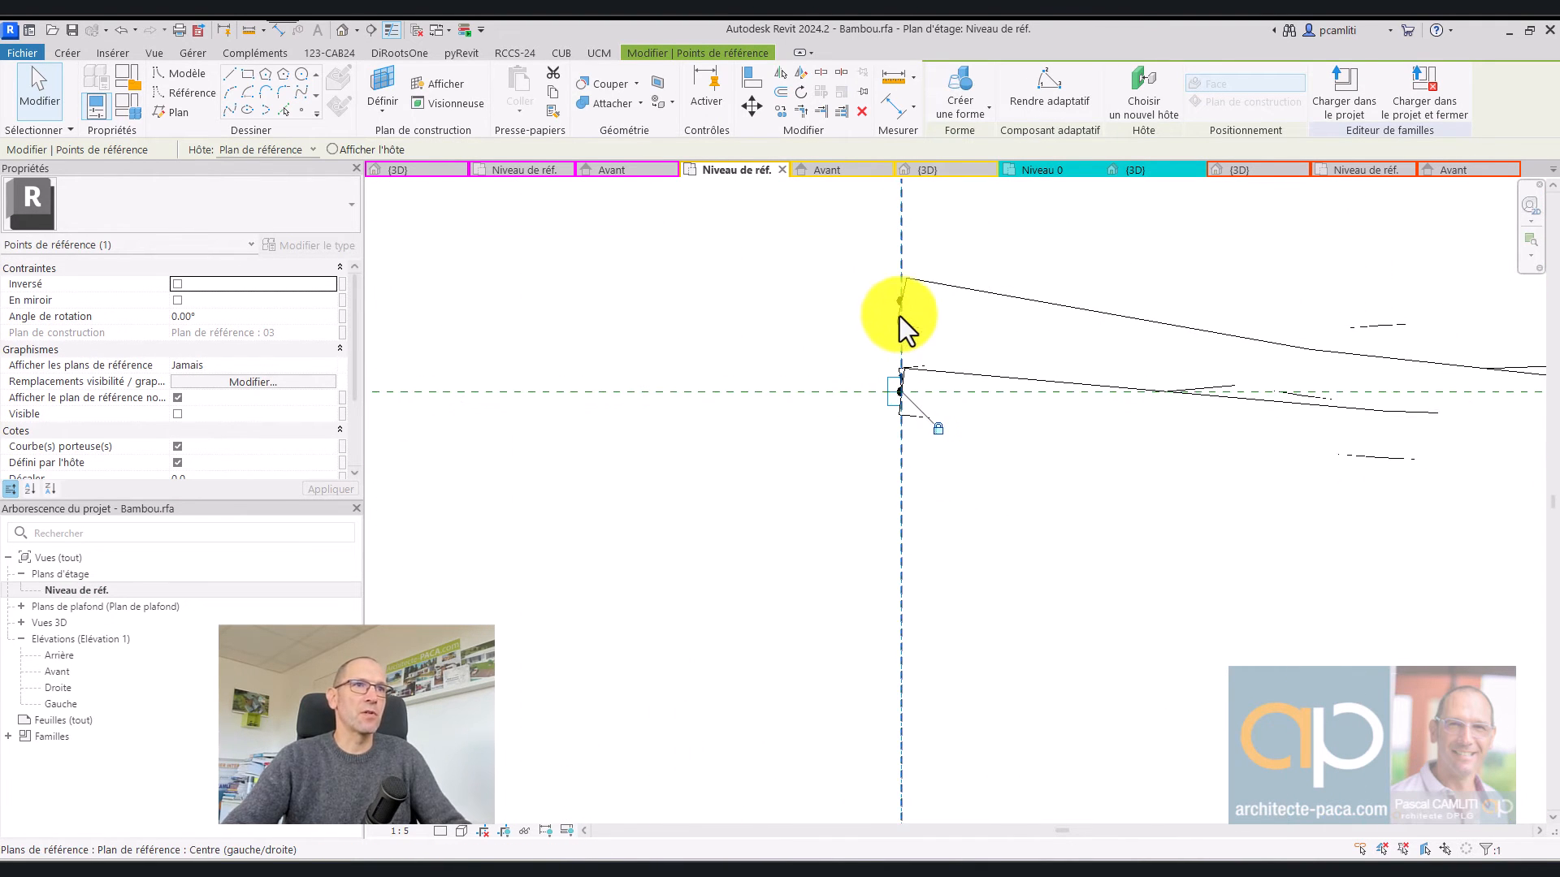
pyautogui.click(898, 300)
pyautogui.moveTo(908, 316); pyautogui.dragTo(922, 412)
pyautogui.click(1045, 577)
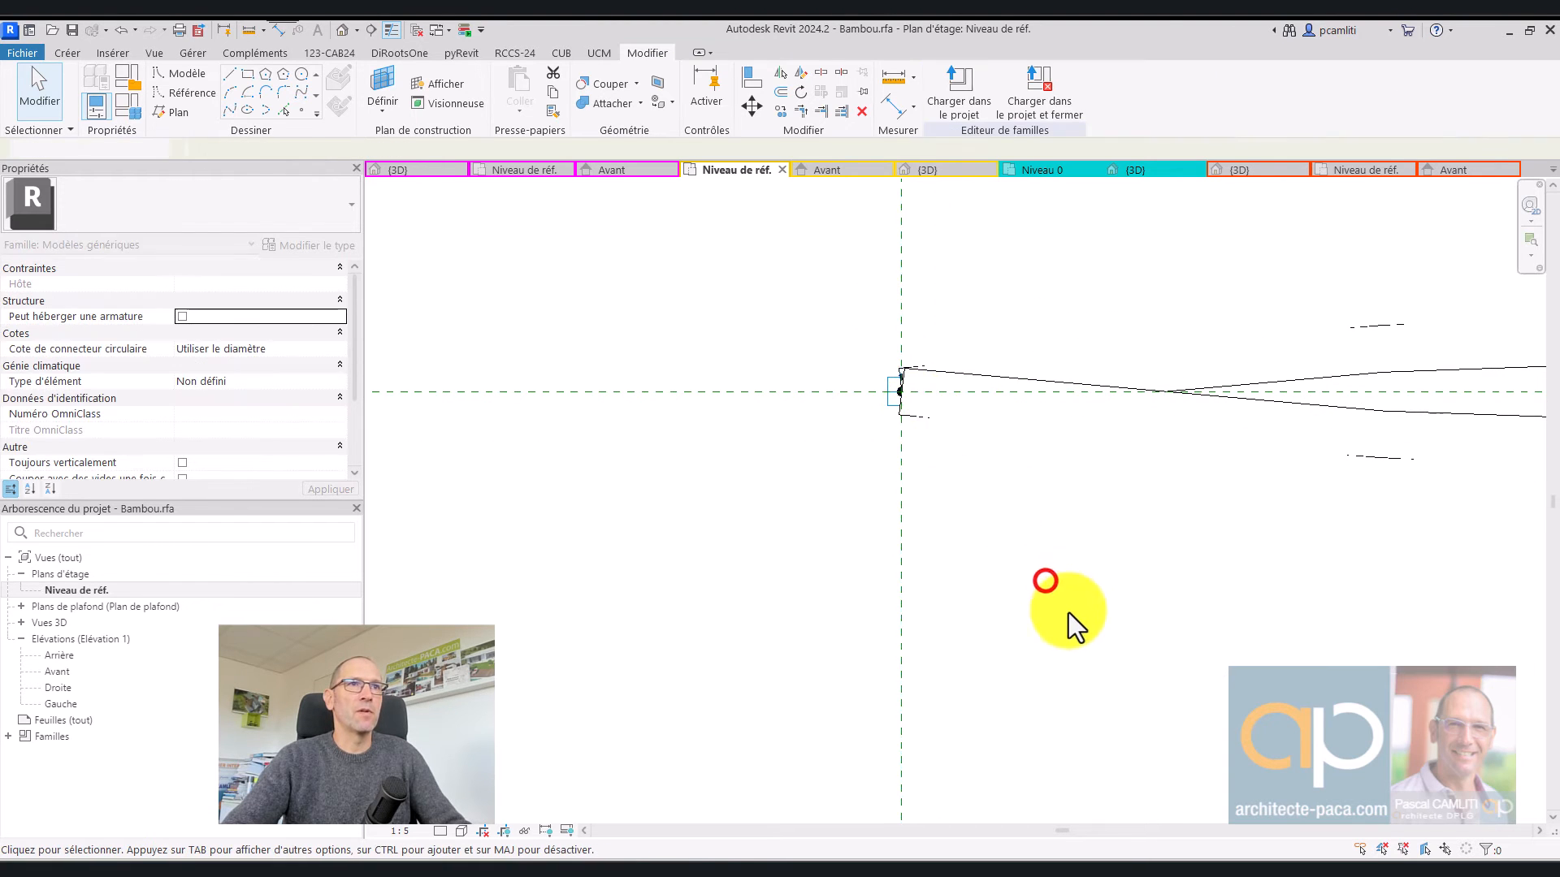
# In the 3D view, delete the third strand's form together with its reference spline and points, keeping the other two strands
pyautogui.scroll(-2, 1056, 613)
pyautogui.hotkey('ctrl', 'Tab')
pyautogui.keyDown('shift'); pyautogui.moveTo(1035, 625); pyautogui.dragTo(1149, 407, button='middle'); pyautogui.keyUp('shift')
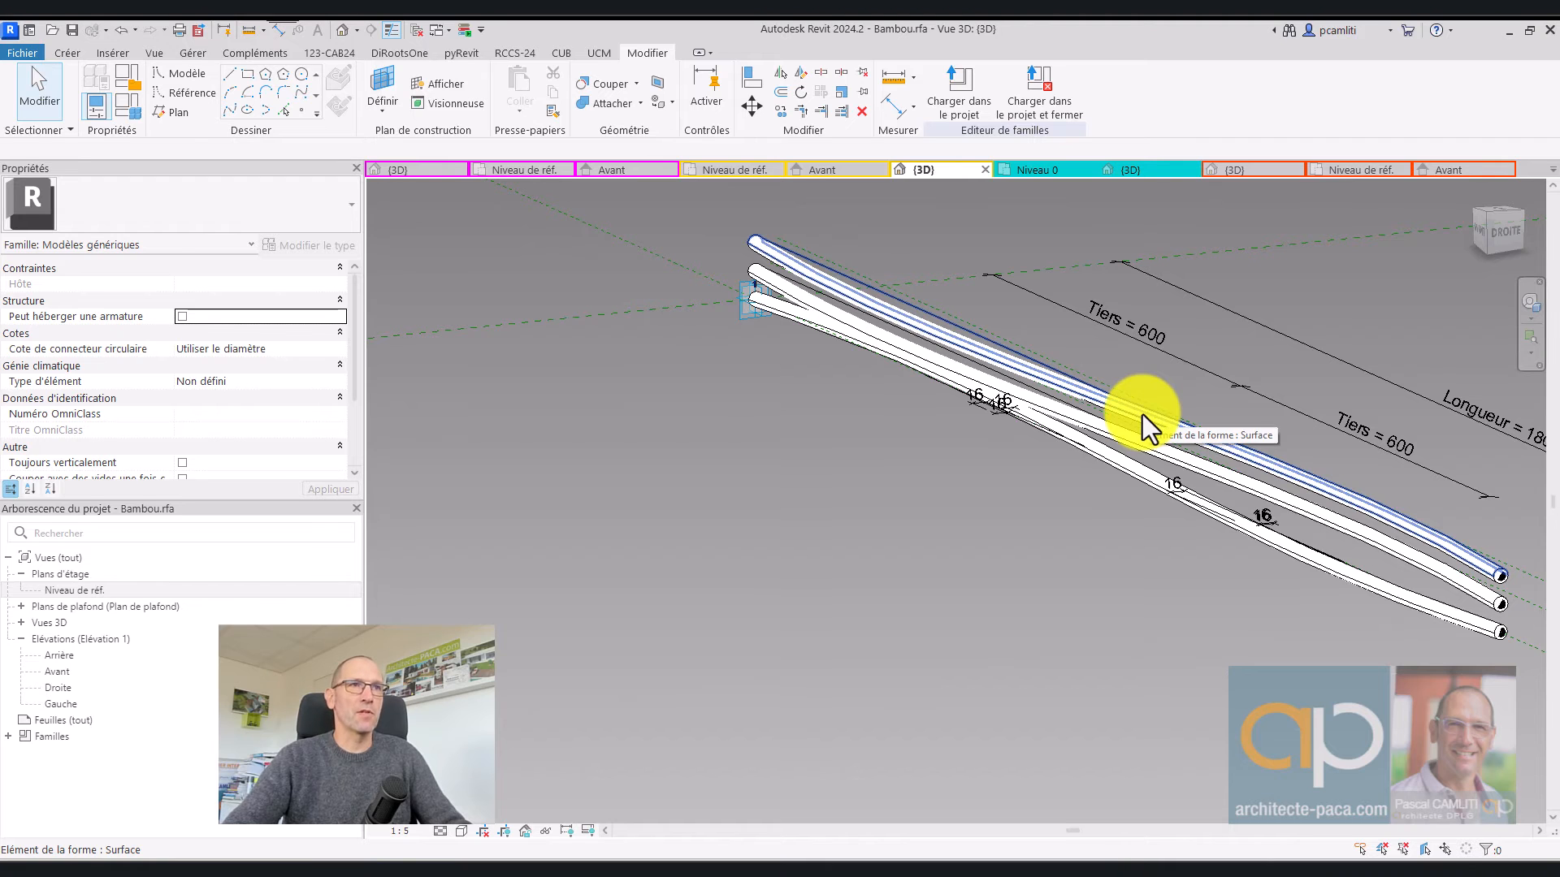
pyautogui.click(1080, 387)
pyautogui.press('Delete')
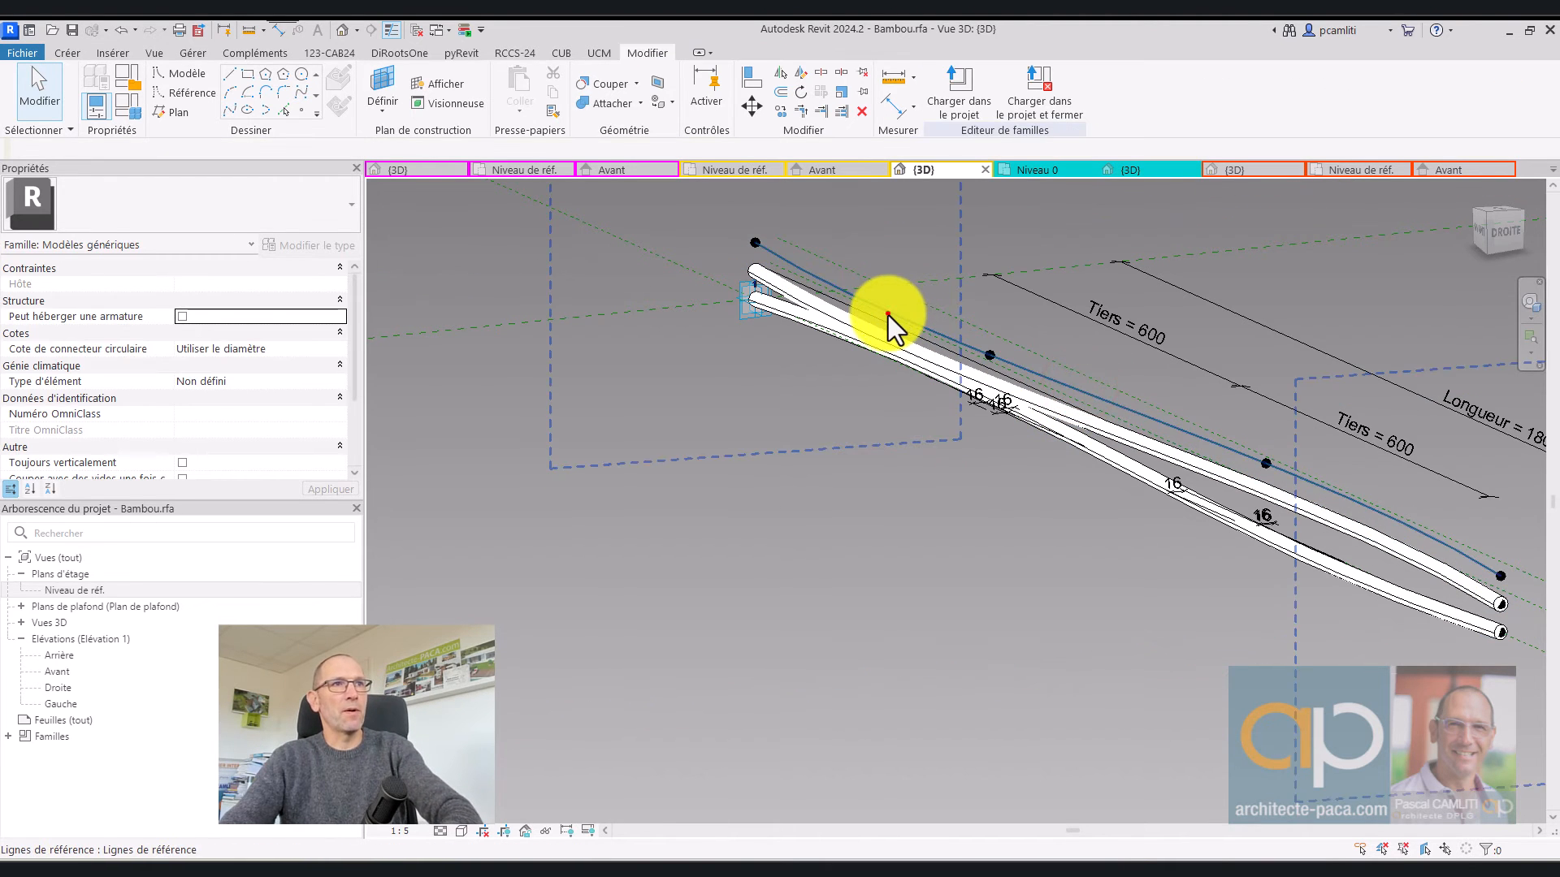
pyautogui.click(889, 312)
pyautogui.press('Delete')
pyautogui.click(918, 304)
pyautogui.press('Delete')
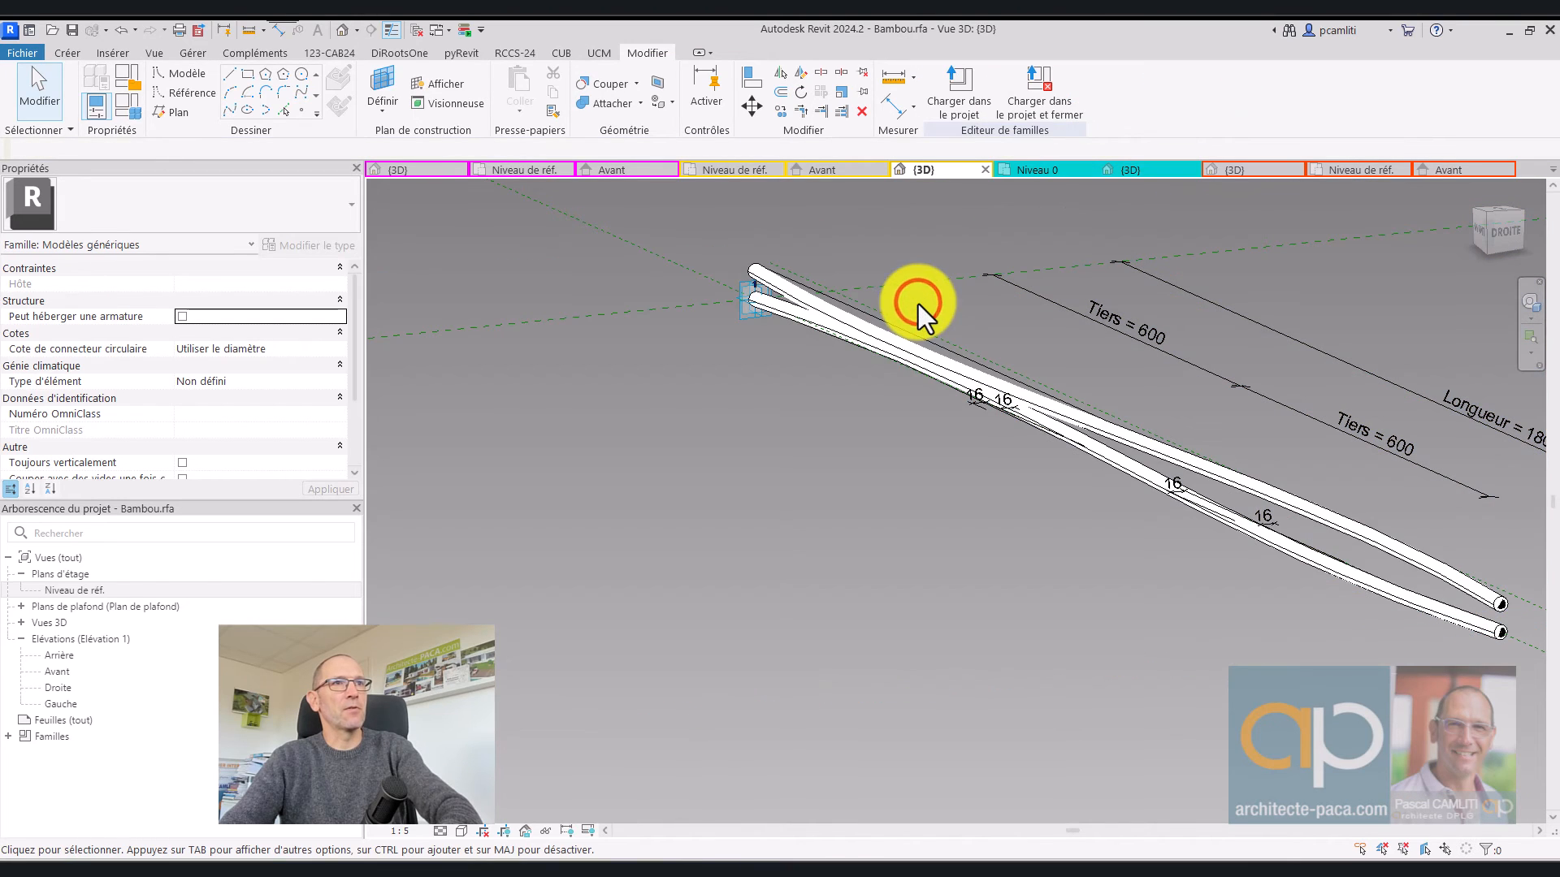
pyautogui.keyDown('shift'); pyautogui.moveTo(857, 417); pyautogui.dragTo(940, 446, button='middle'); pyautogui.keyUp('shift')
pyautogui.scroll(-2, 938, 450)
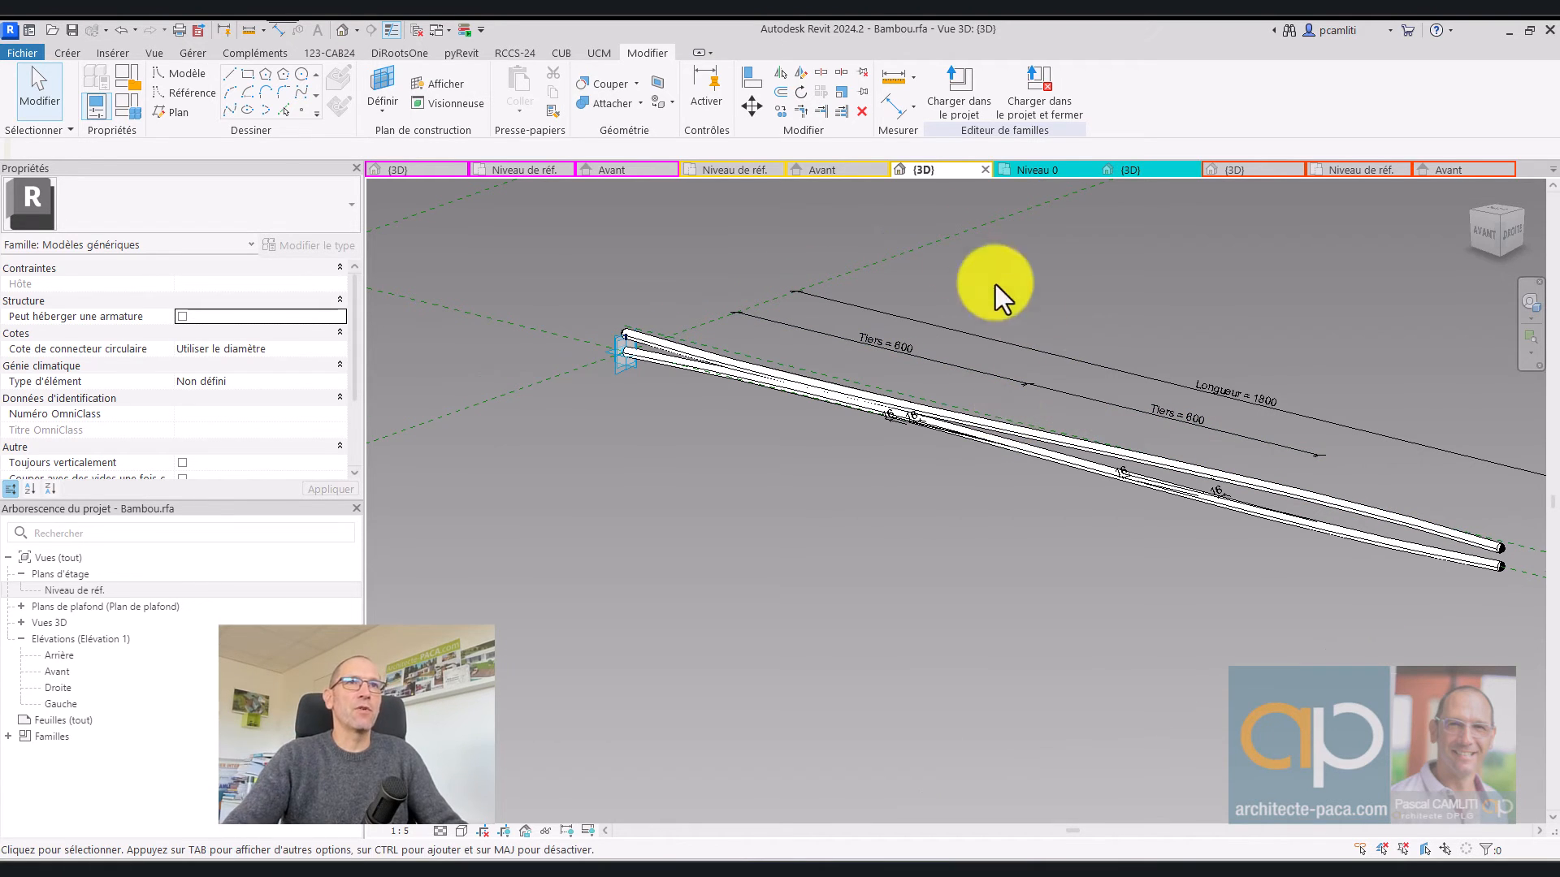
# Switch to the 215-paravent-bambou family, dismiss the save reminder without saving, and open the Avant elevation
pyautogui.click(432, 173)
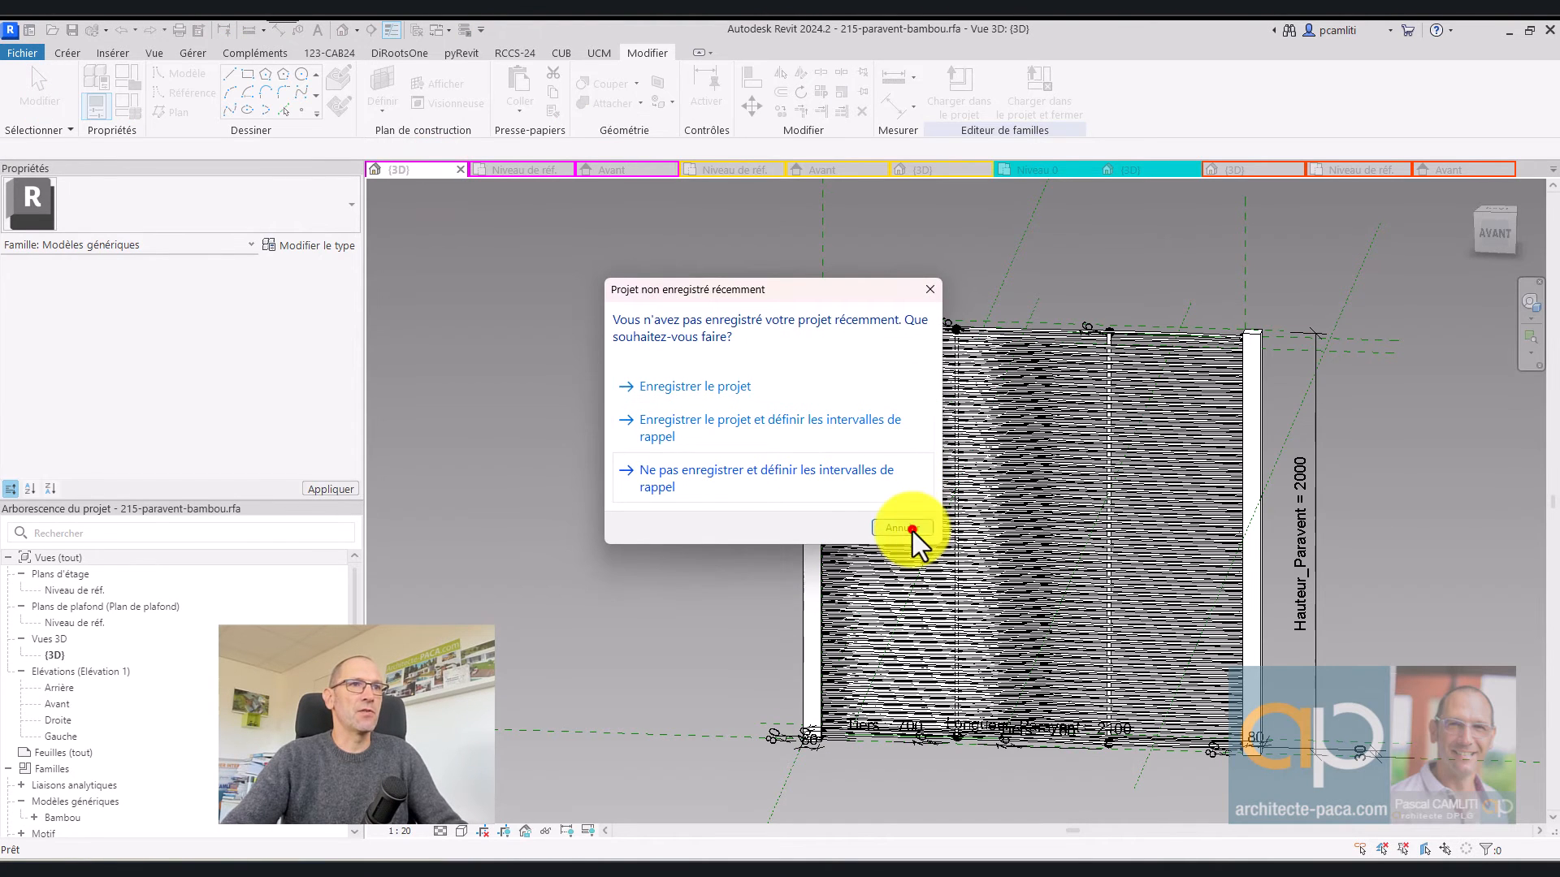
pyautogui.click(910, 529)
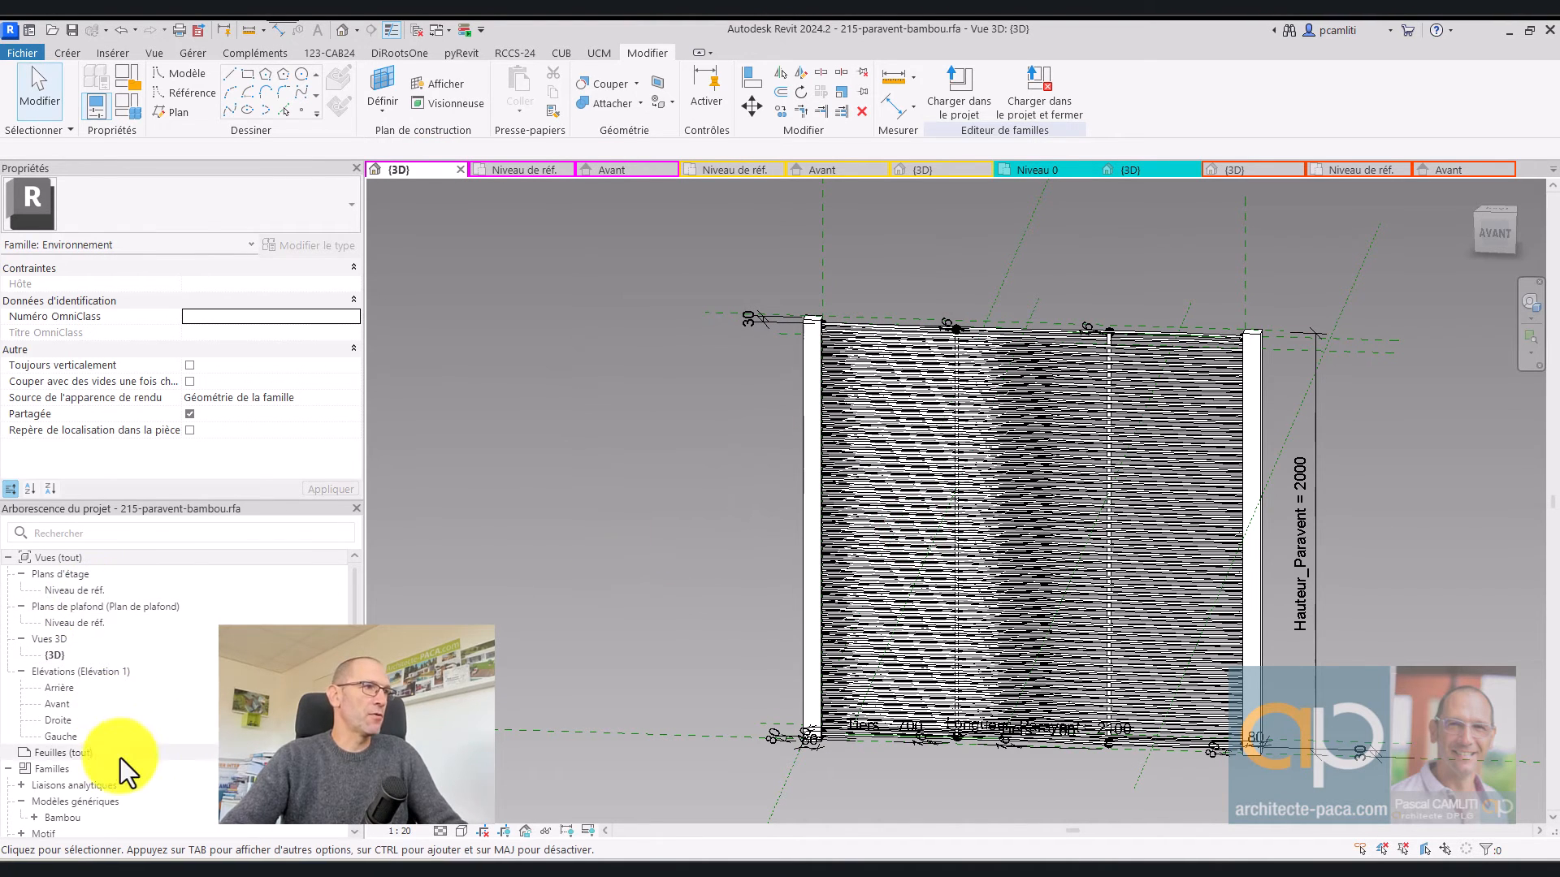
pyautogui.doubleClick(71, 704)
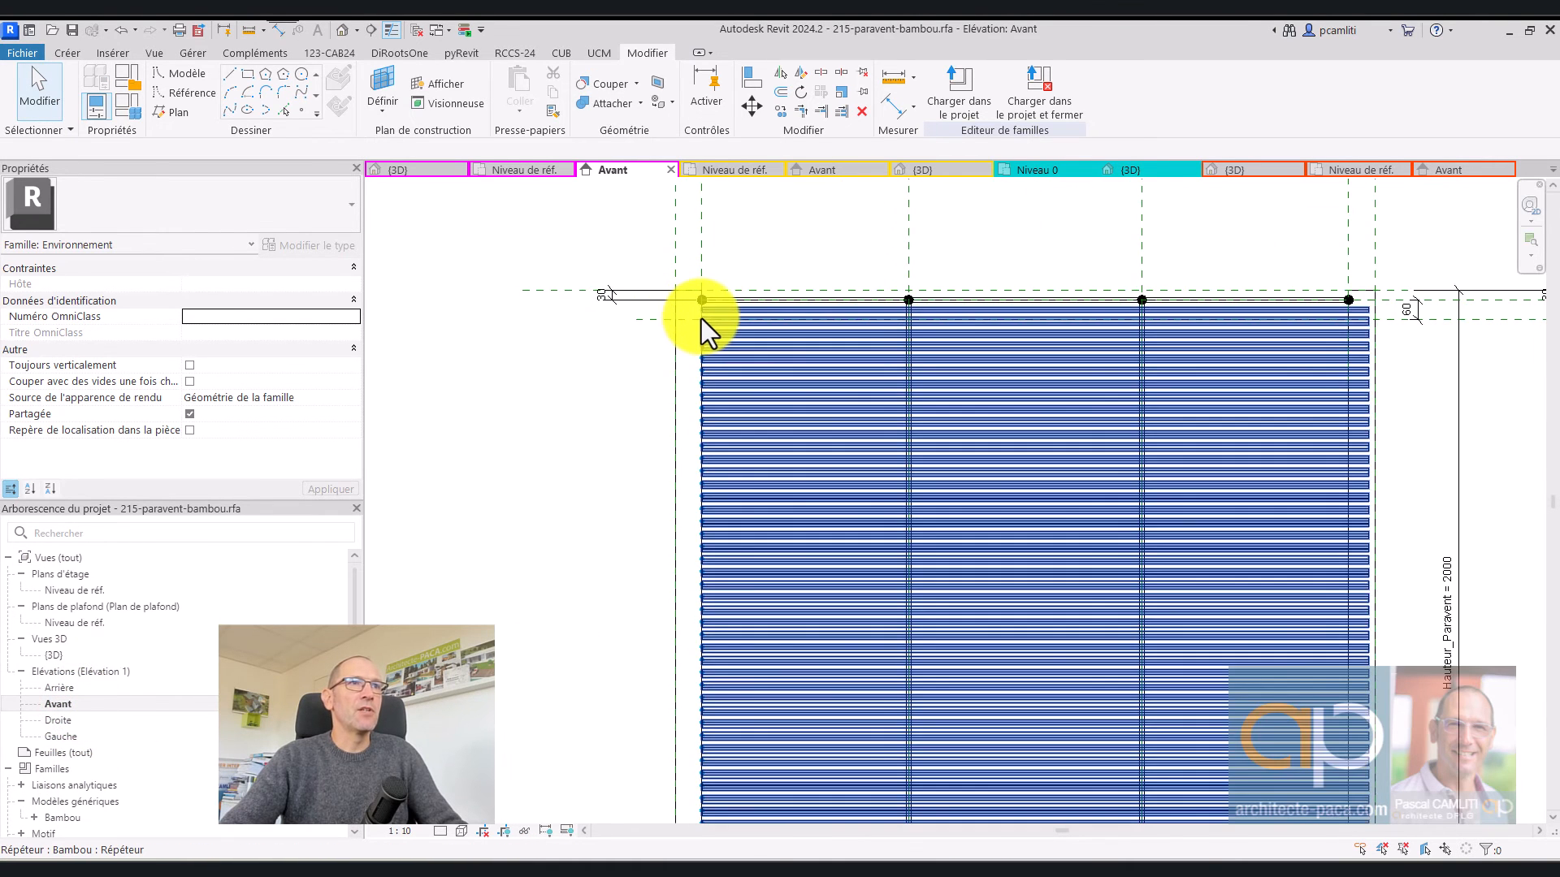
pyautogui.scroll(-3, 700, 319)
pyautogui.moveTo(1221, 412); pyautogui.dragTo(1032, 441, button='middle')
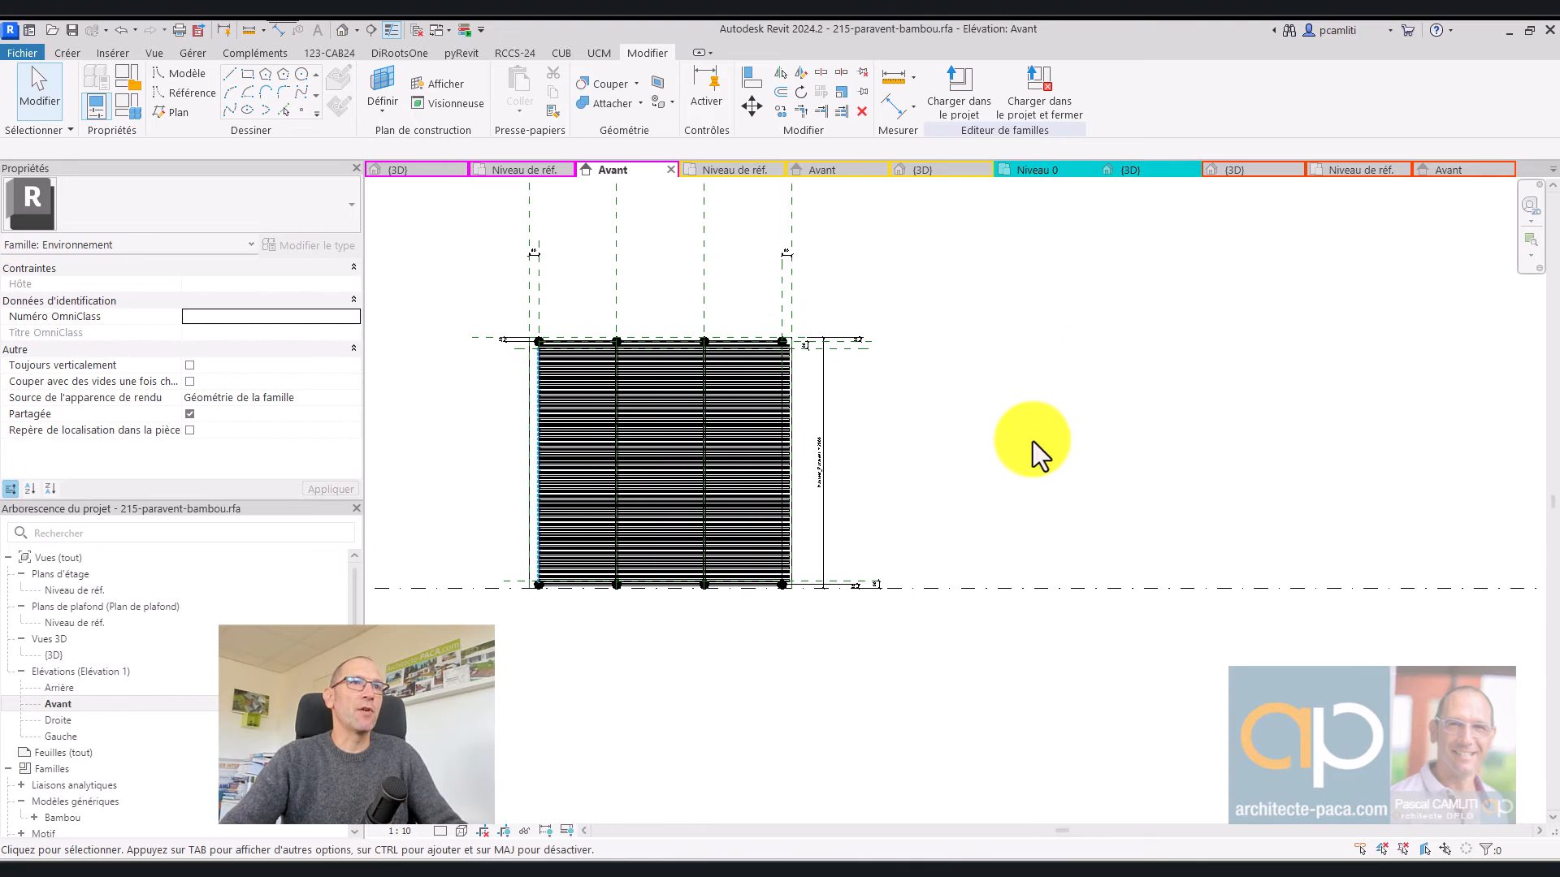
pyautogui.scroll(2, 865, 410)
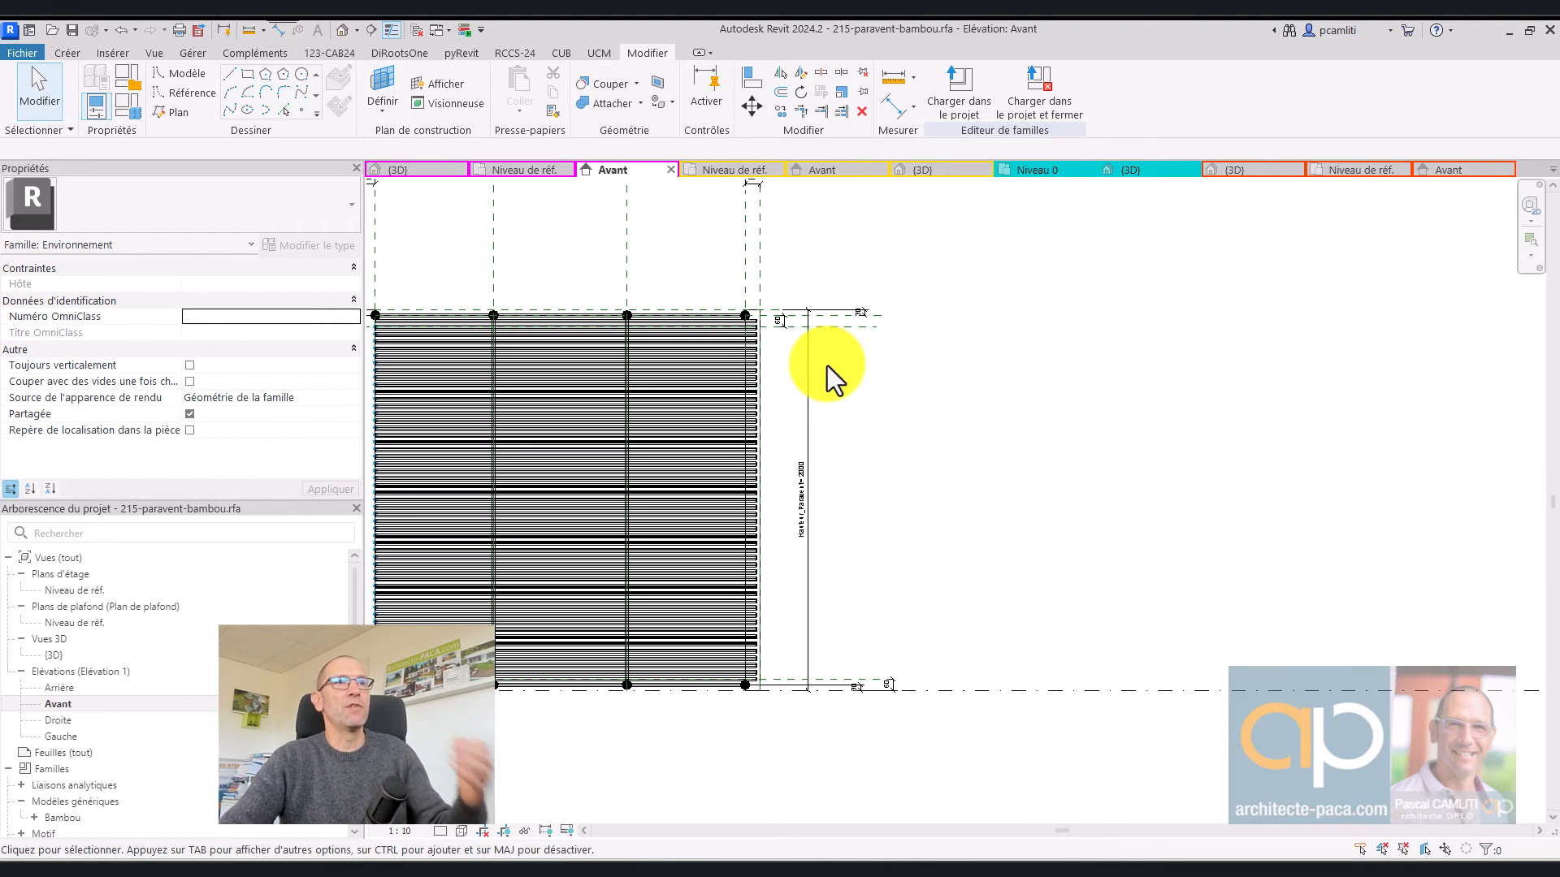
pyautogui.moveTo(824, 382); pyautogui.dragTo(1036, 393, button='middle')
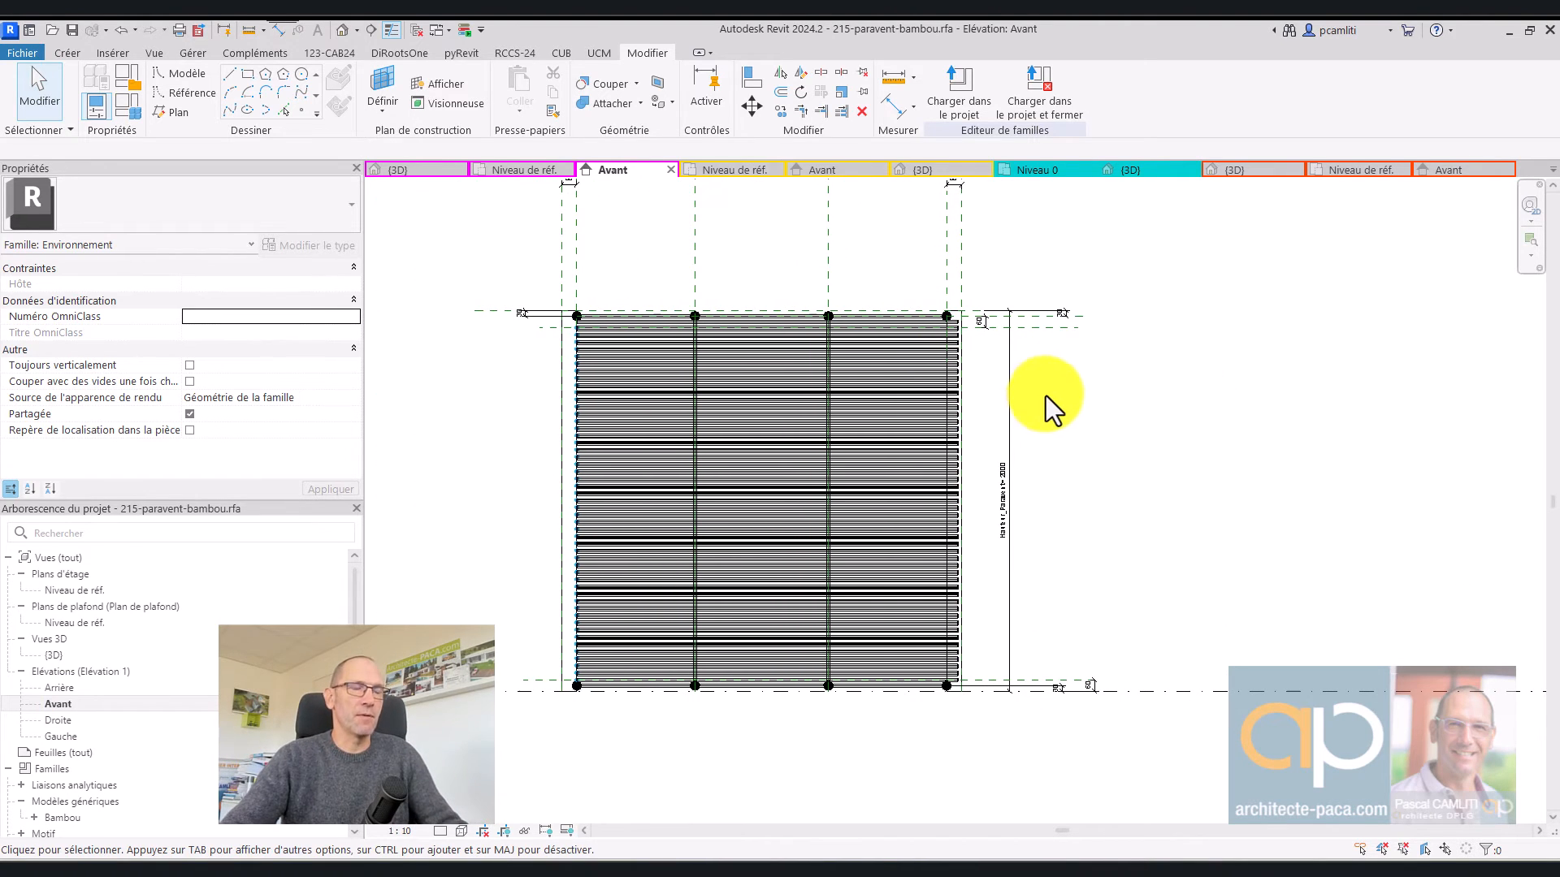
pyautogui.scroll(-2, 1015, 406)
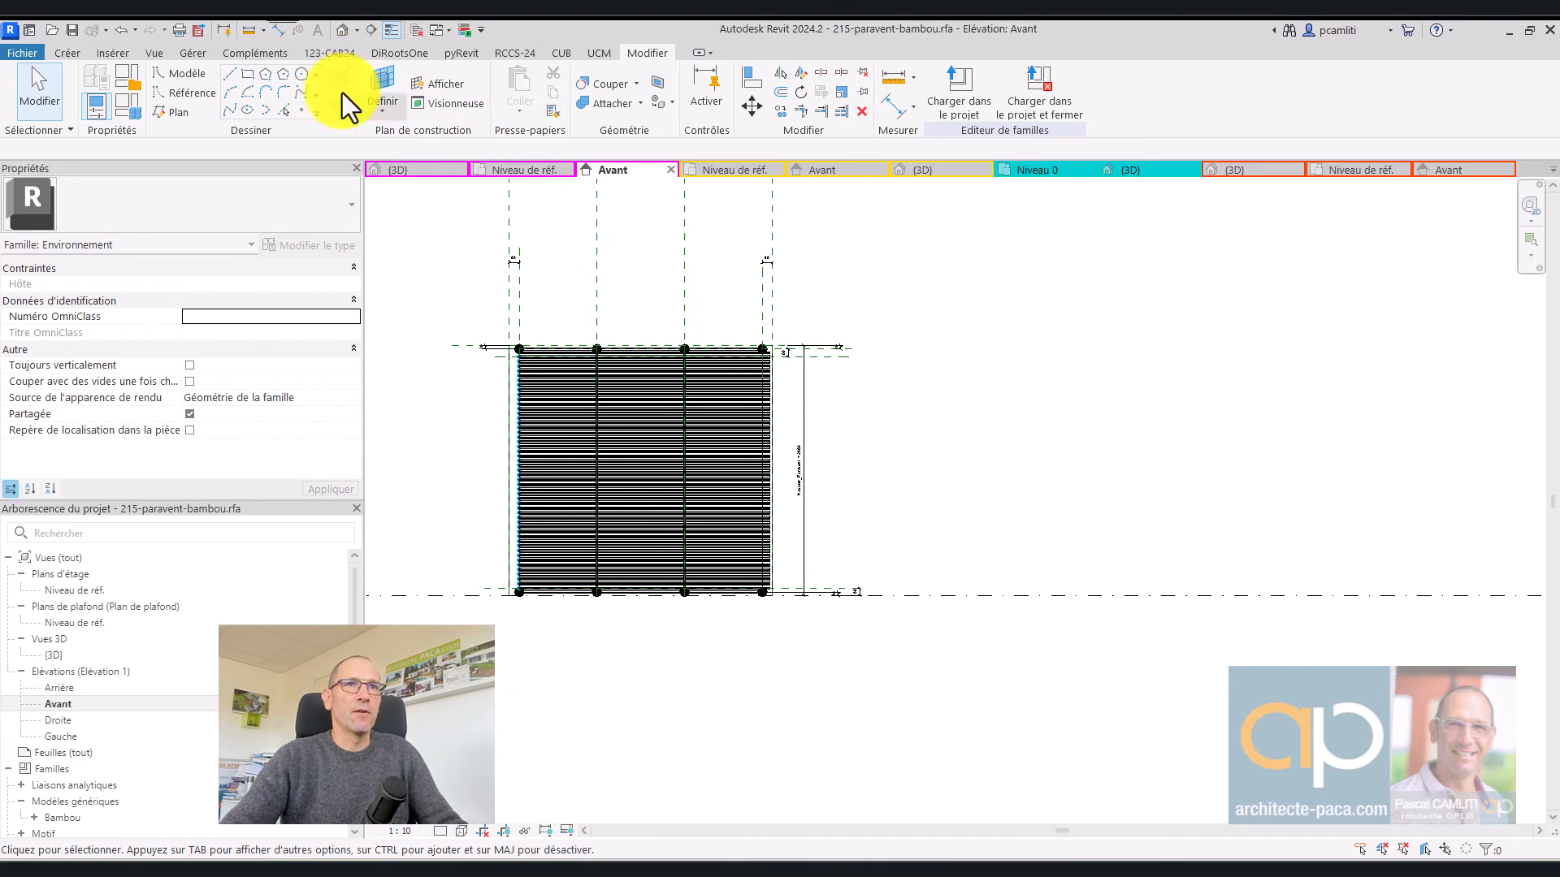
# Draw a vertical reference line about 1910 mm long beside the panel, starting on the reference level, and select it
pyautogui.click(173, 94)
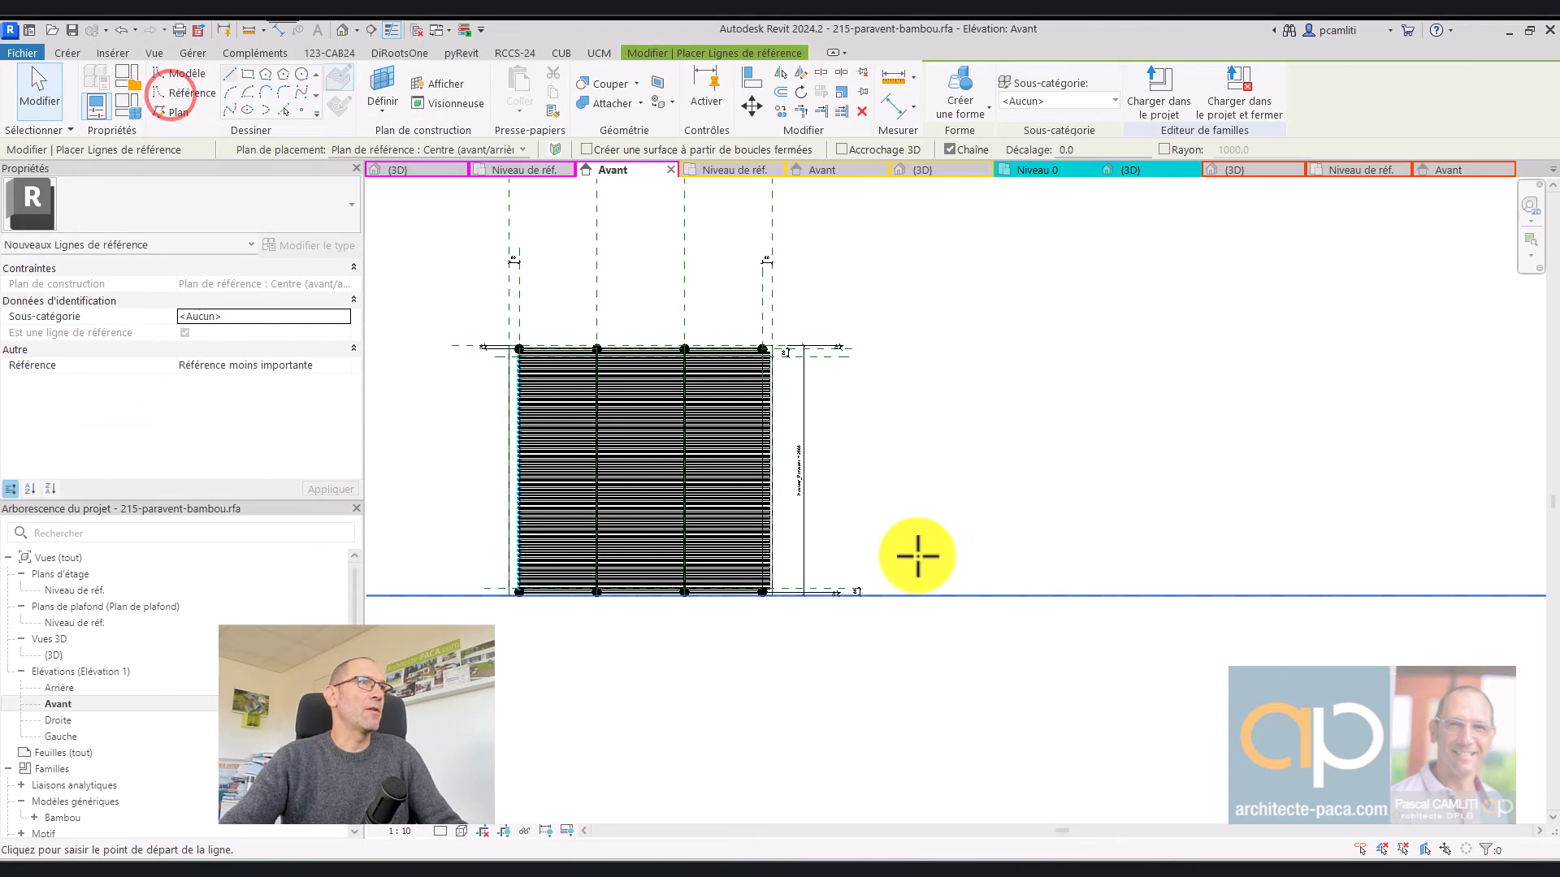
pyautogui.click(930, 596)
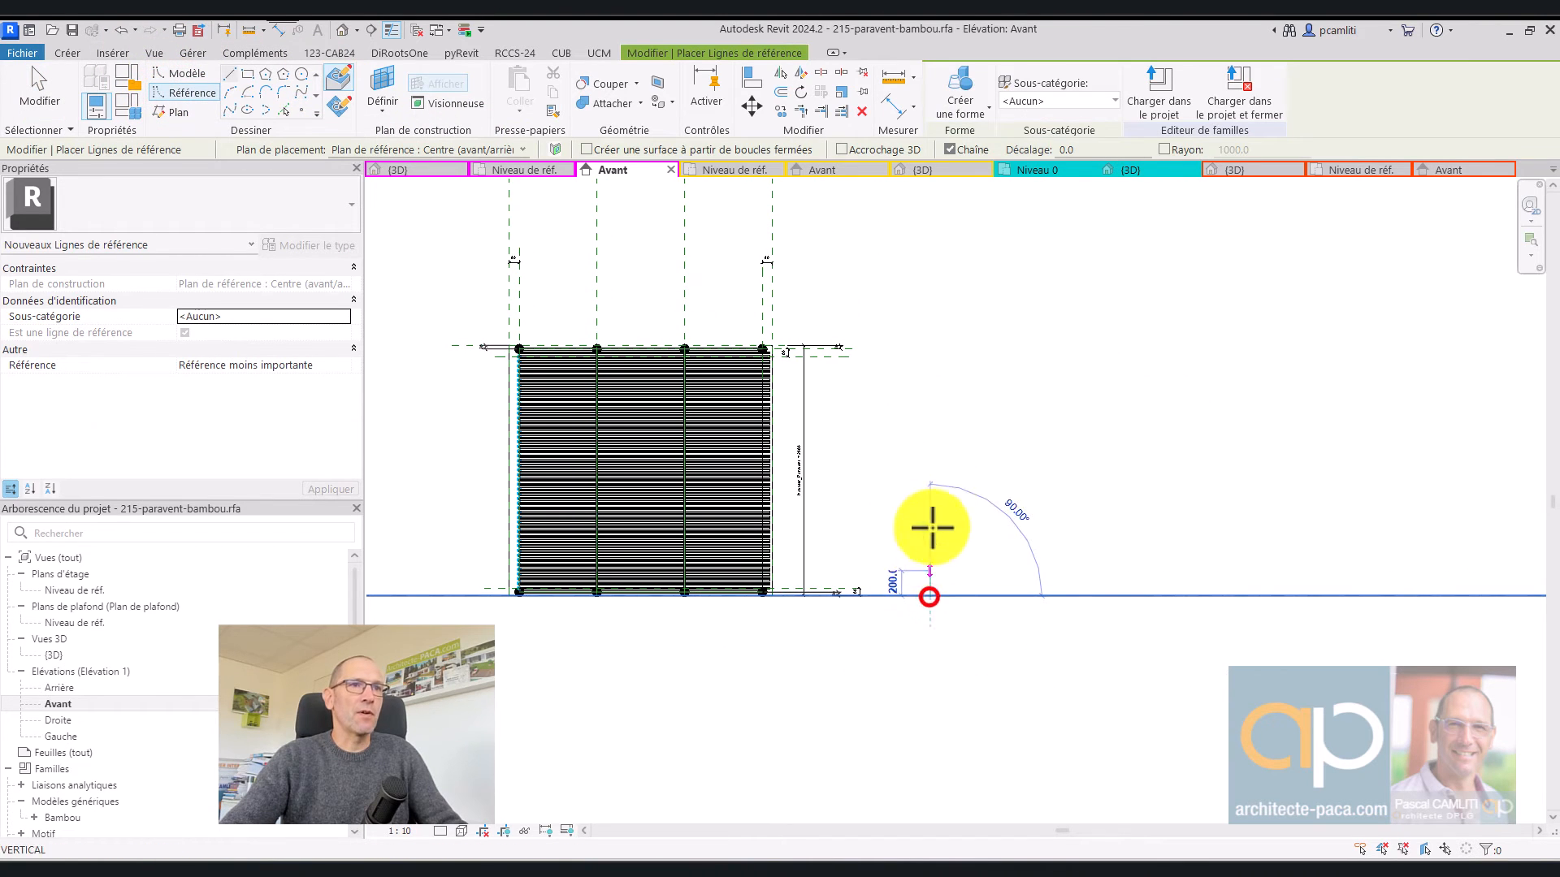
pyautogui.click(930, 355)
pyautogui.press('Escape')
pyautogui.press('Escape')
pyautogui.click(931, 384)
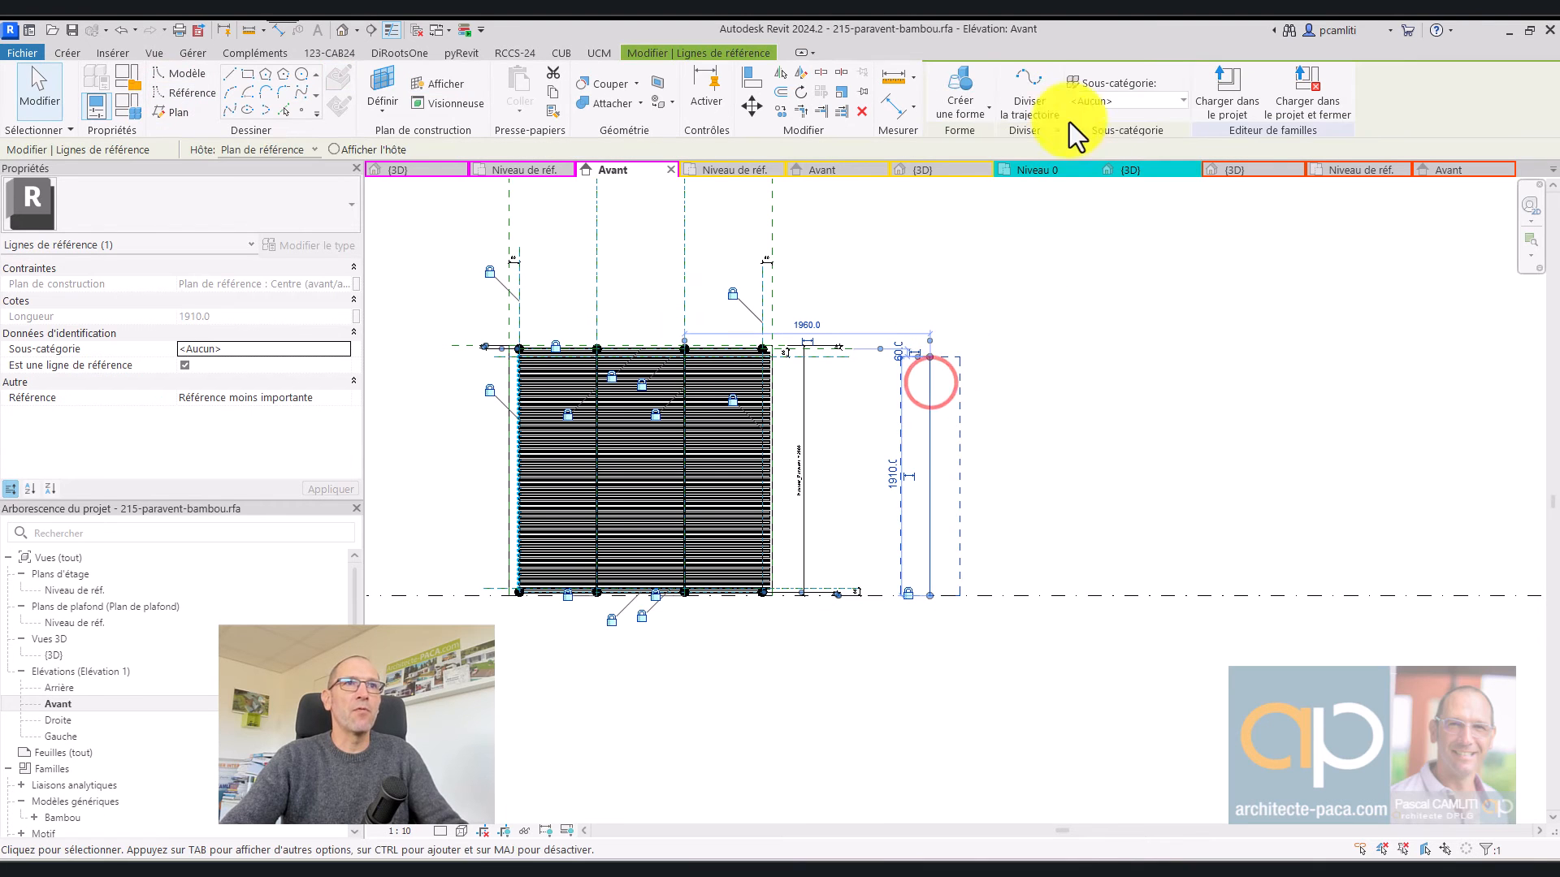
# Divide the path of the vertical reference line beside the panel, keeping the default node count
pyautogui.click(1027, 89)
pyautogui.scroll(2, 942, 458)
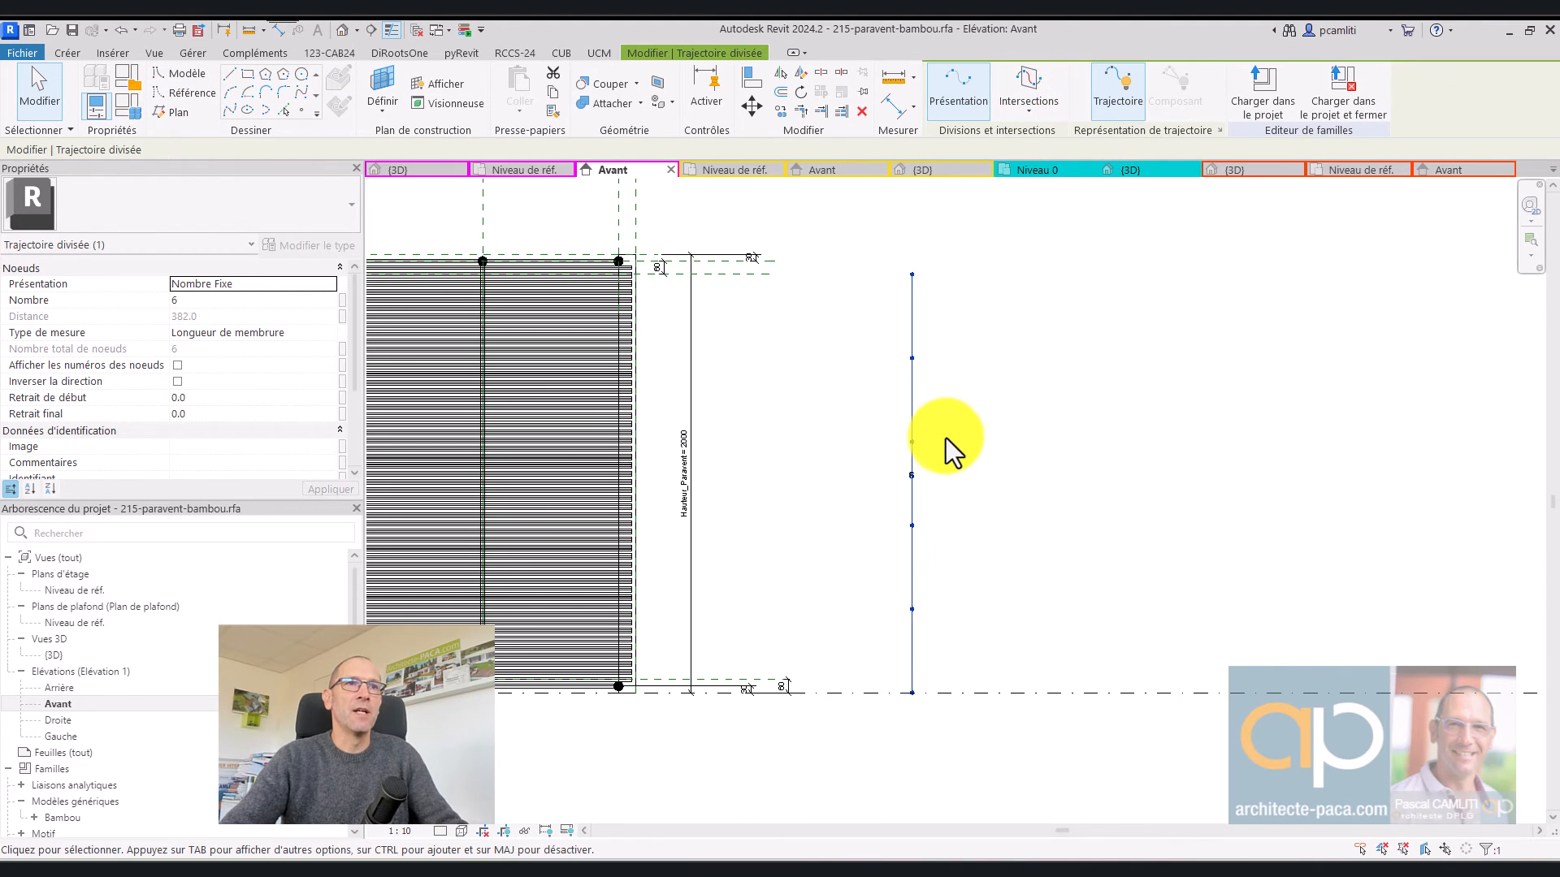
pyautogui.click(909, 478)
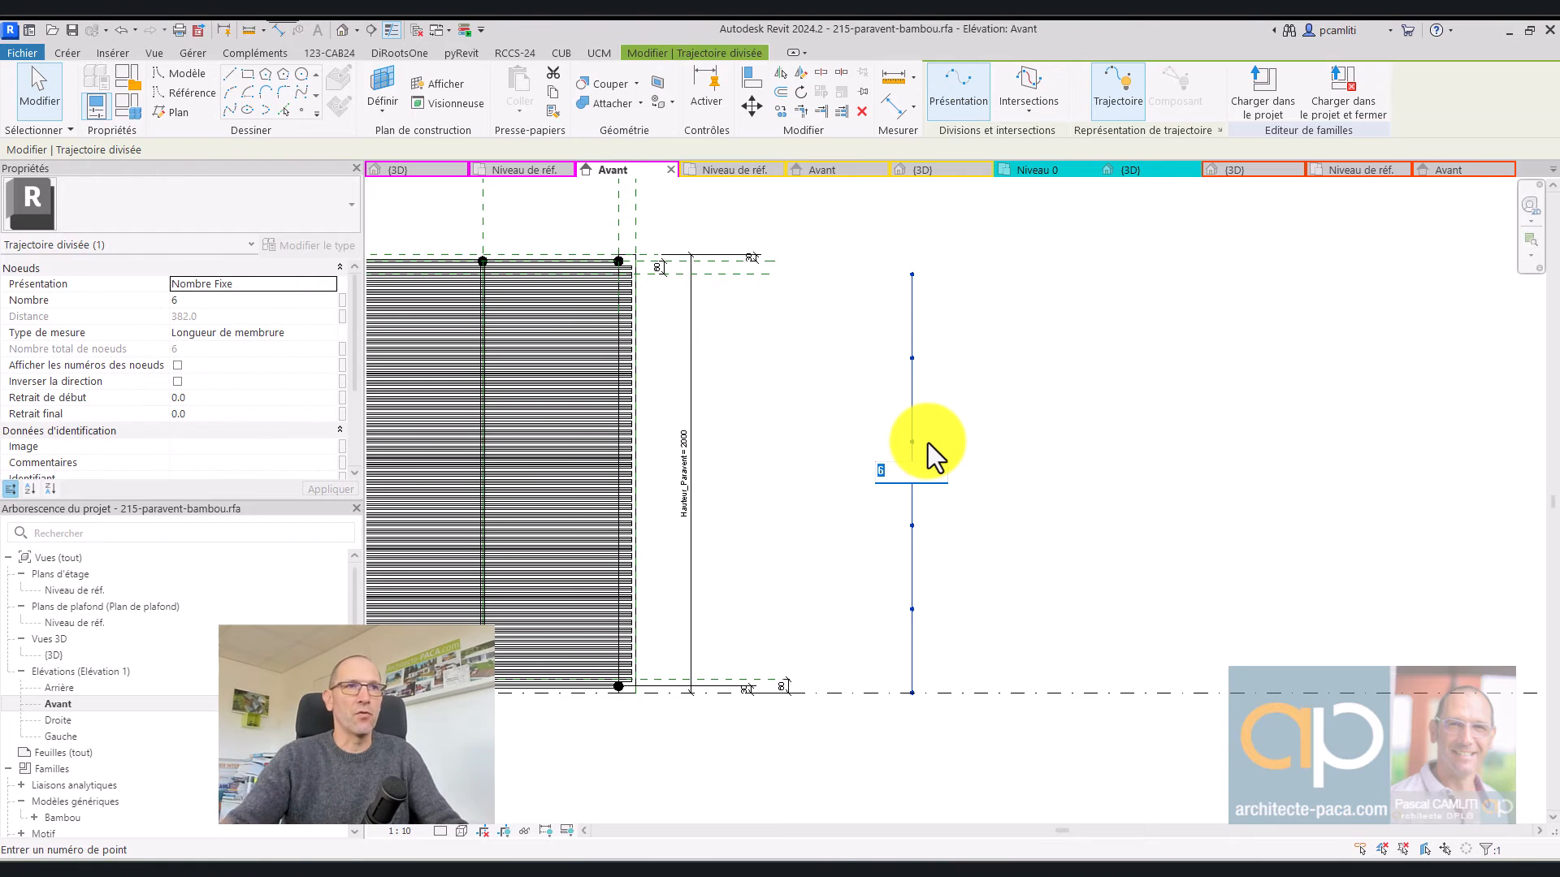
pyautogui.click(974, 461)
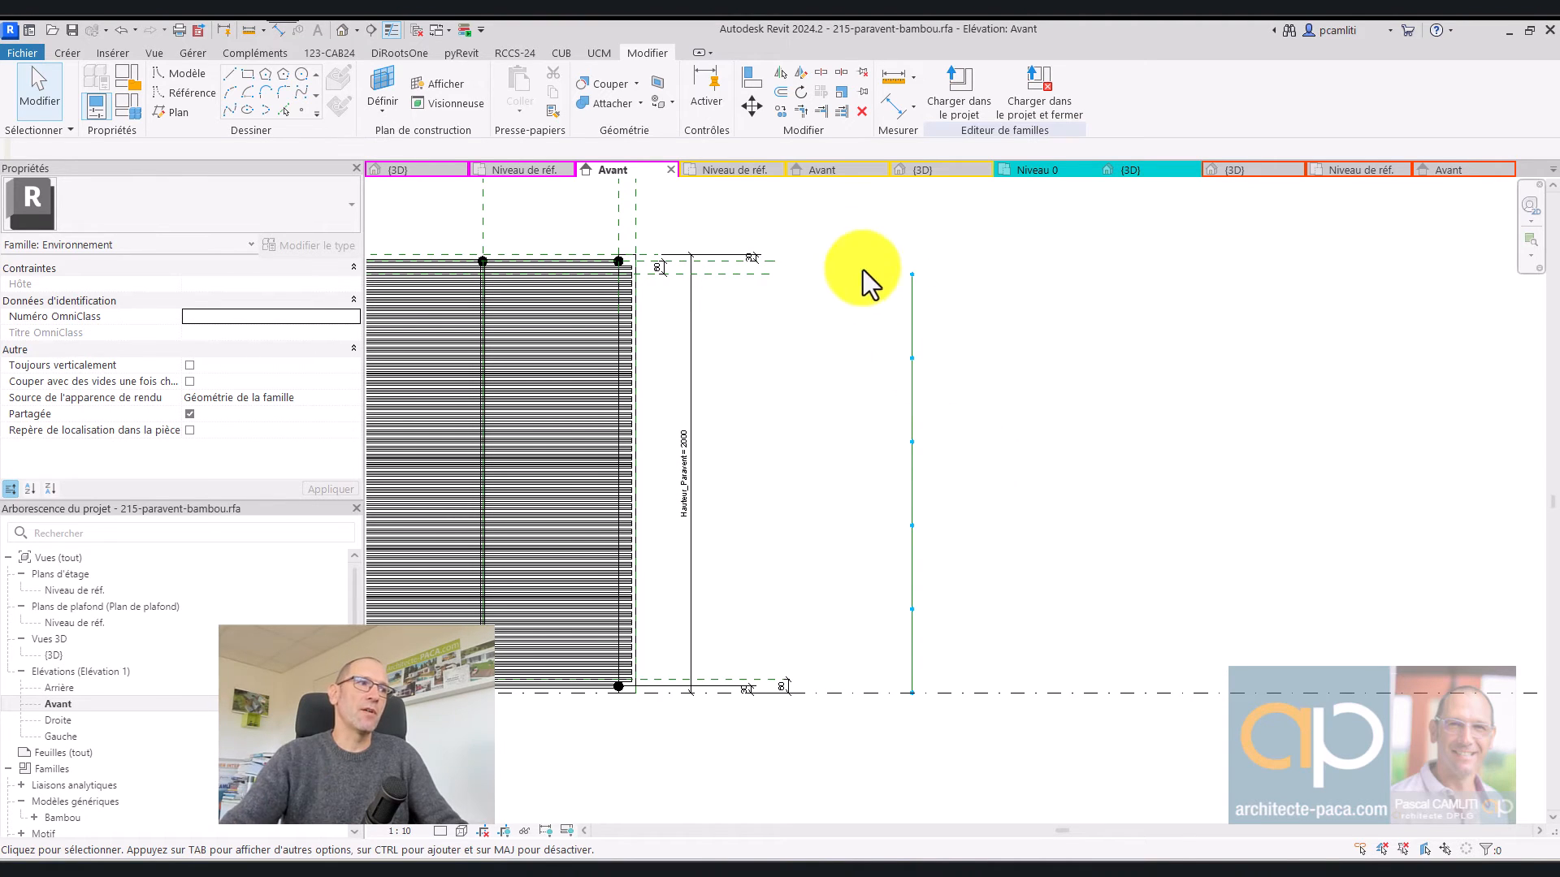
# Switch to the Bambou family's 3D view and examine the adaptive placement point at the start of the strands
pyautogui.click(755, 173)
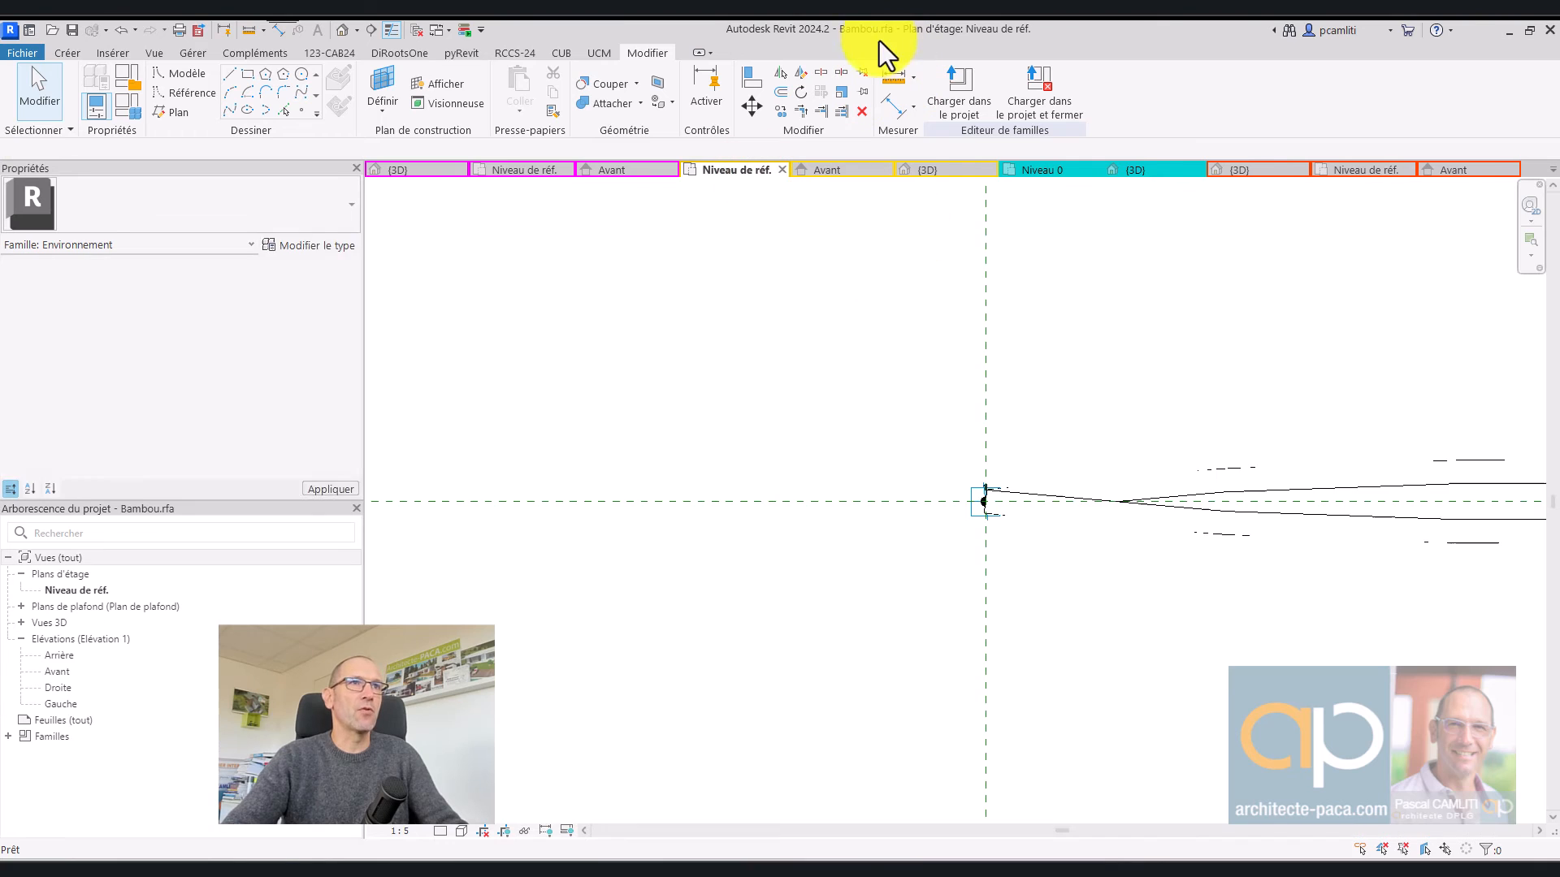
pyautogui.press('3')
pyautogui.press('d')
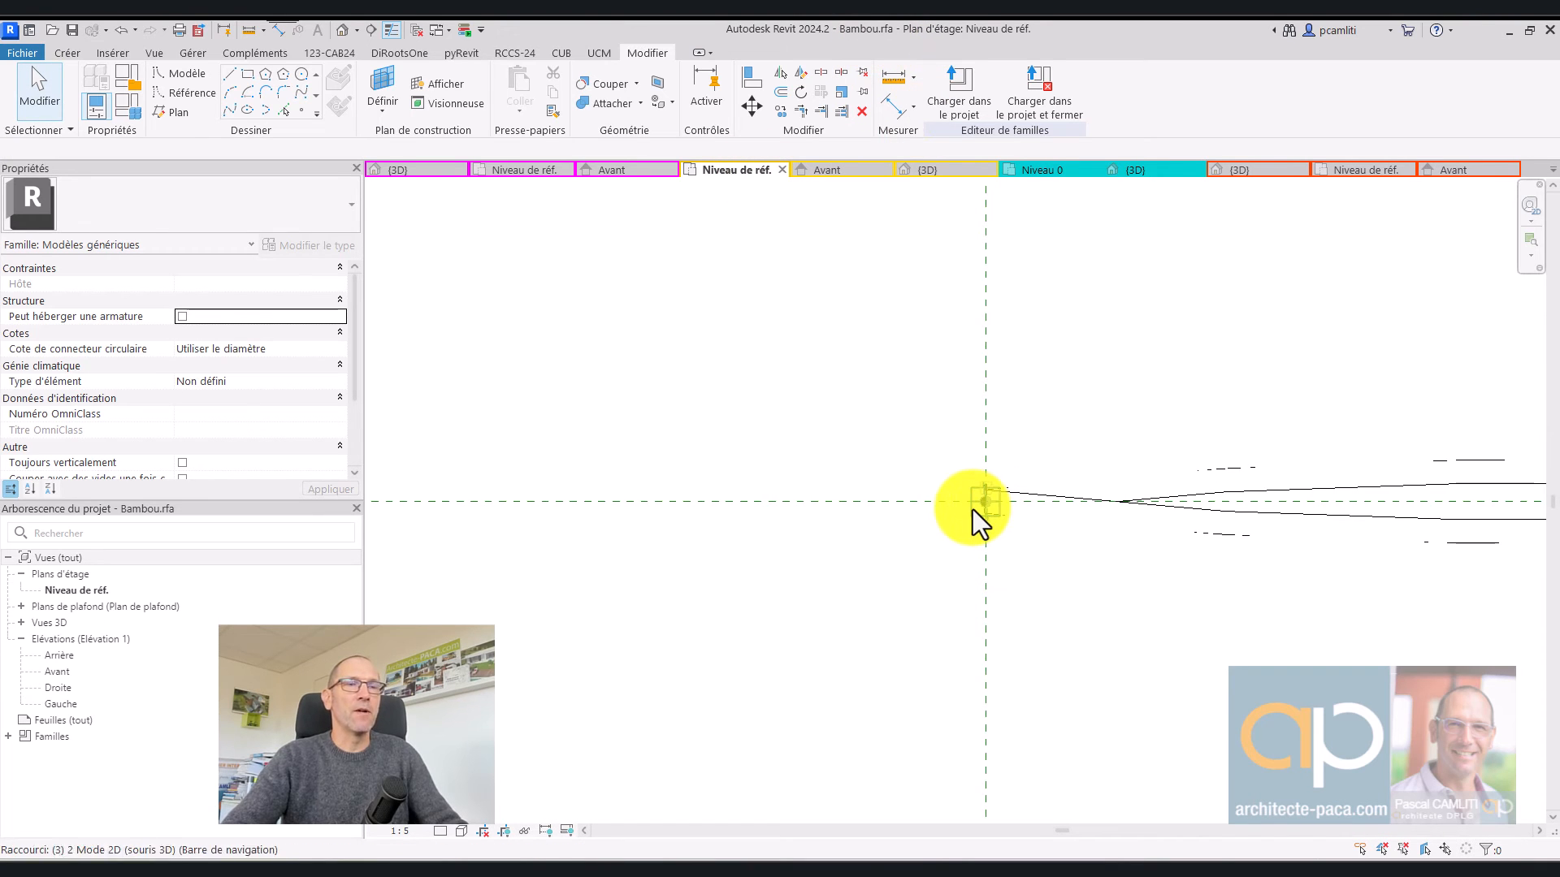
pyautogui.moveTo(756, 450); pyautogui.dragTo(861, 501, button='middle')
pyautogui.scroll(3, 605, 451)
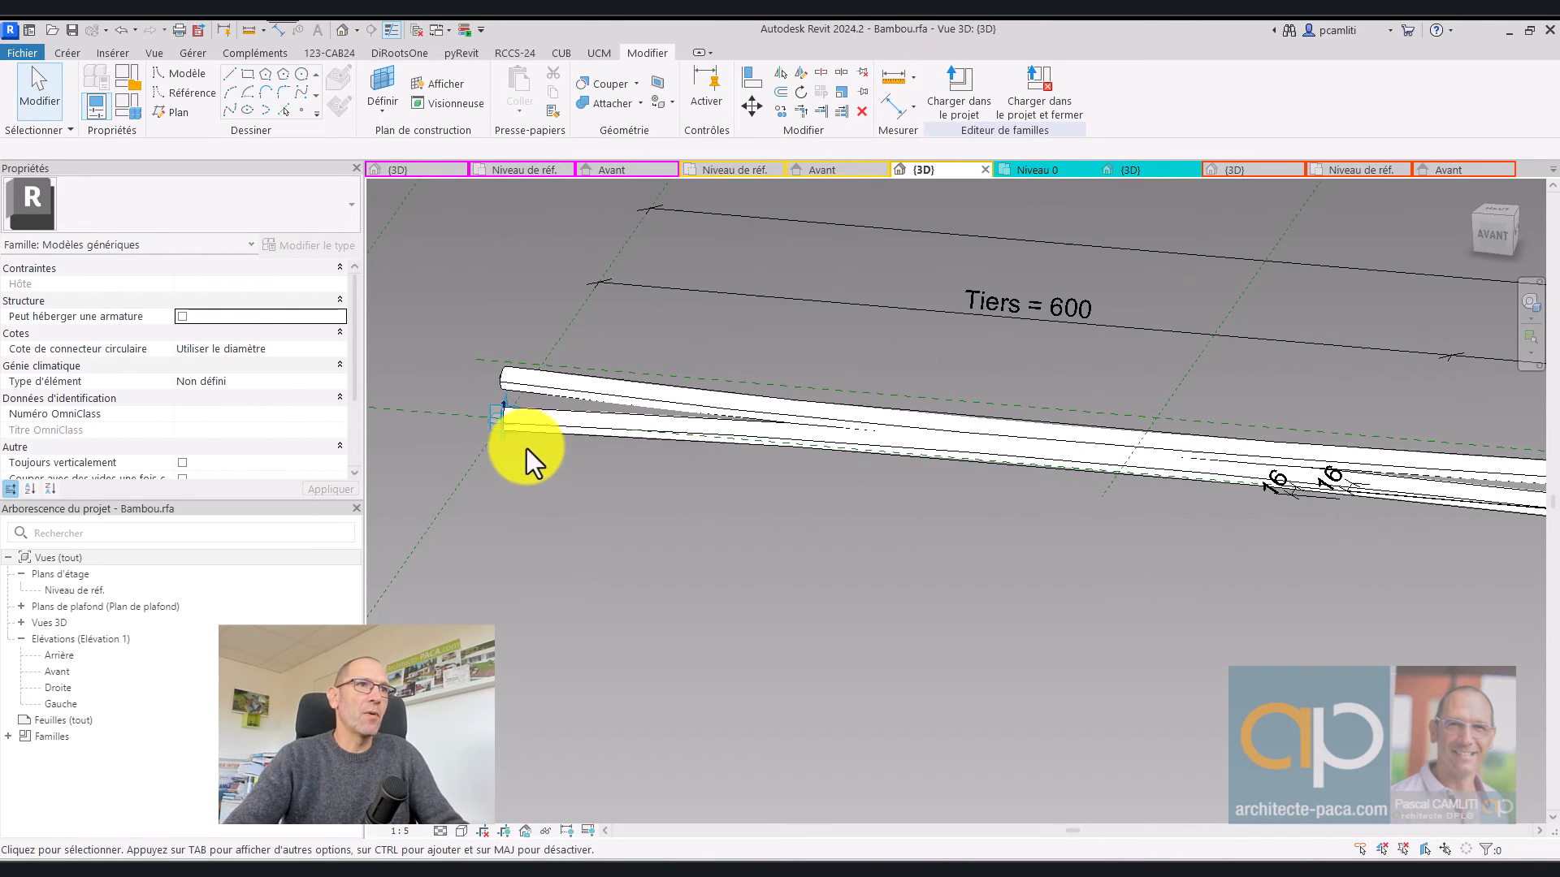
pyautogui.click(505, 423)
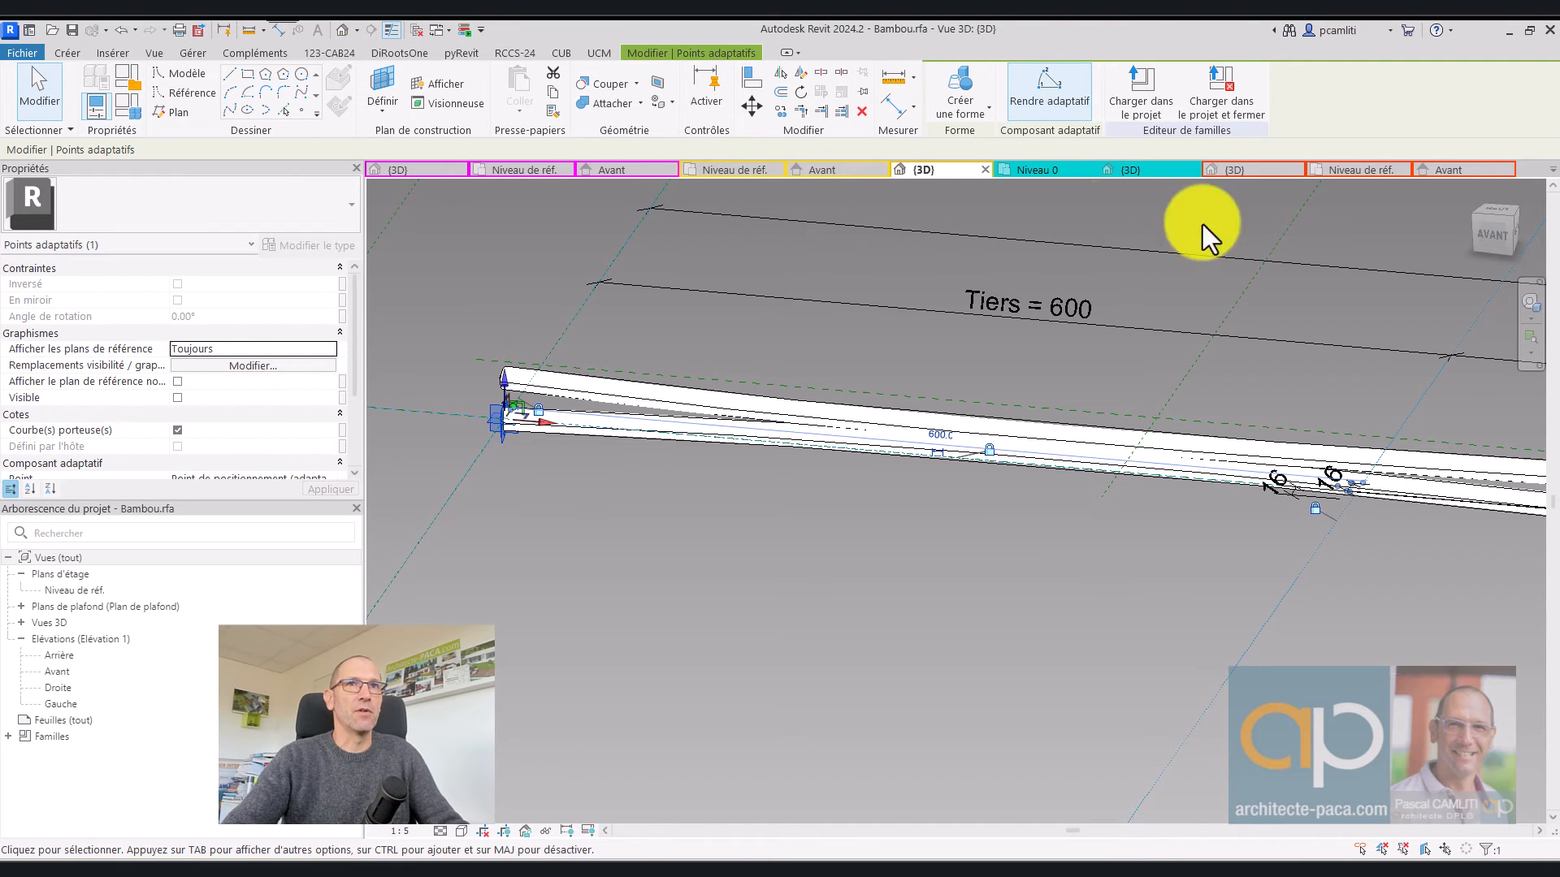
# In the Avant elevation of Famille4, draw a vertical reference line about 1440 mm long beside the end post, between the lower and upper offset planes
pyautogui.click(1458, 169)
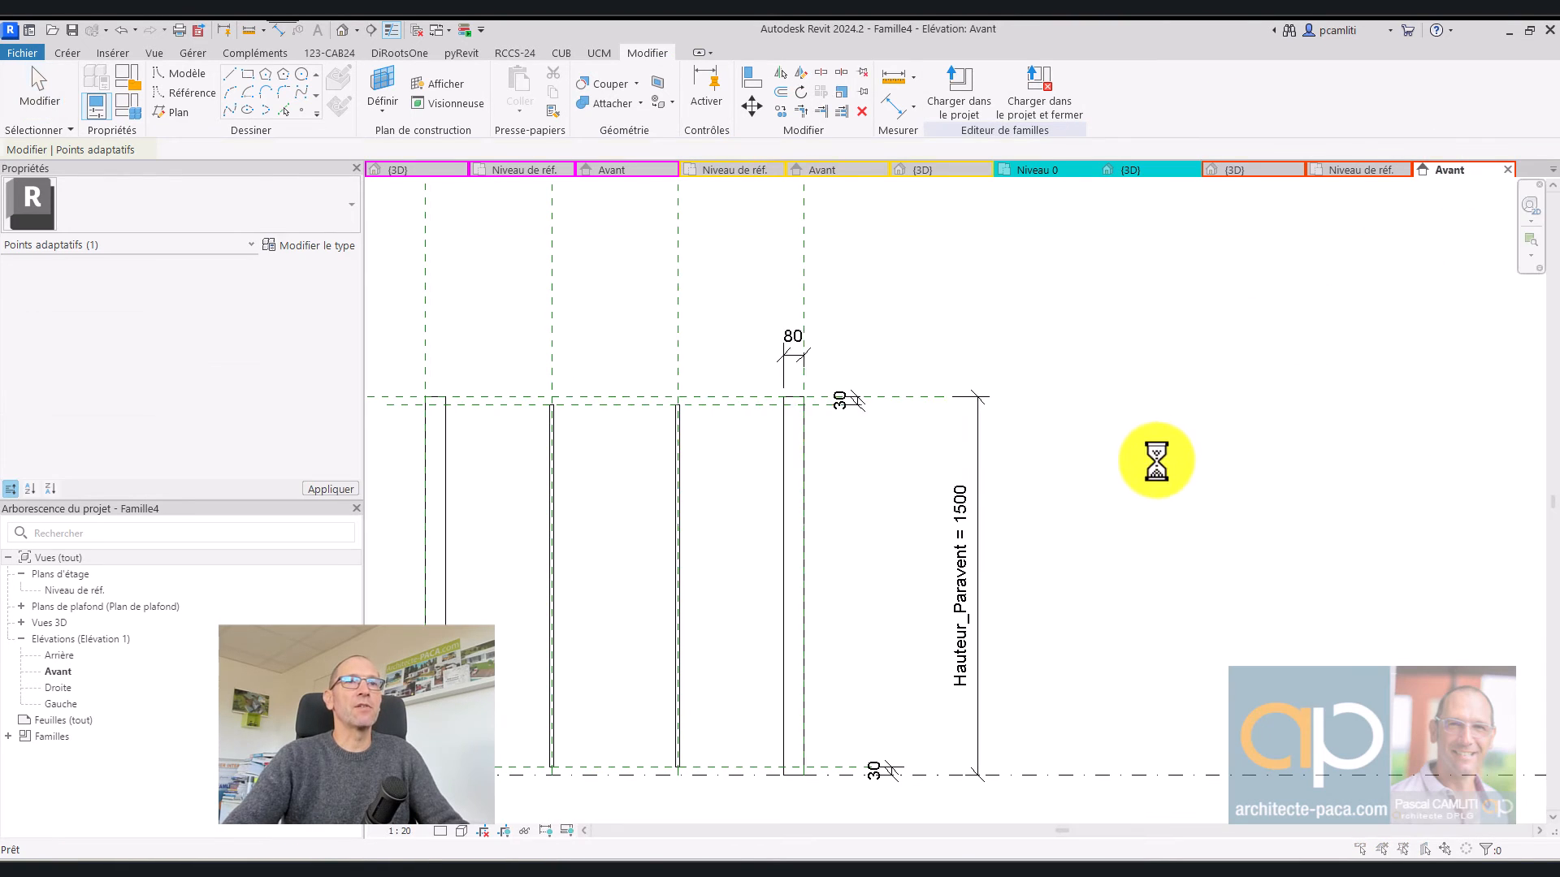
pyautogui.click(930, 290)
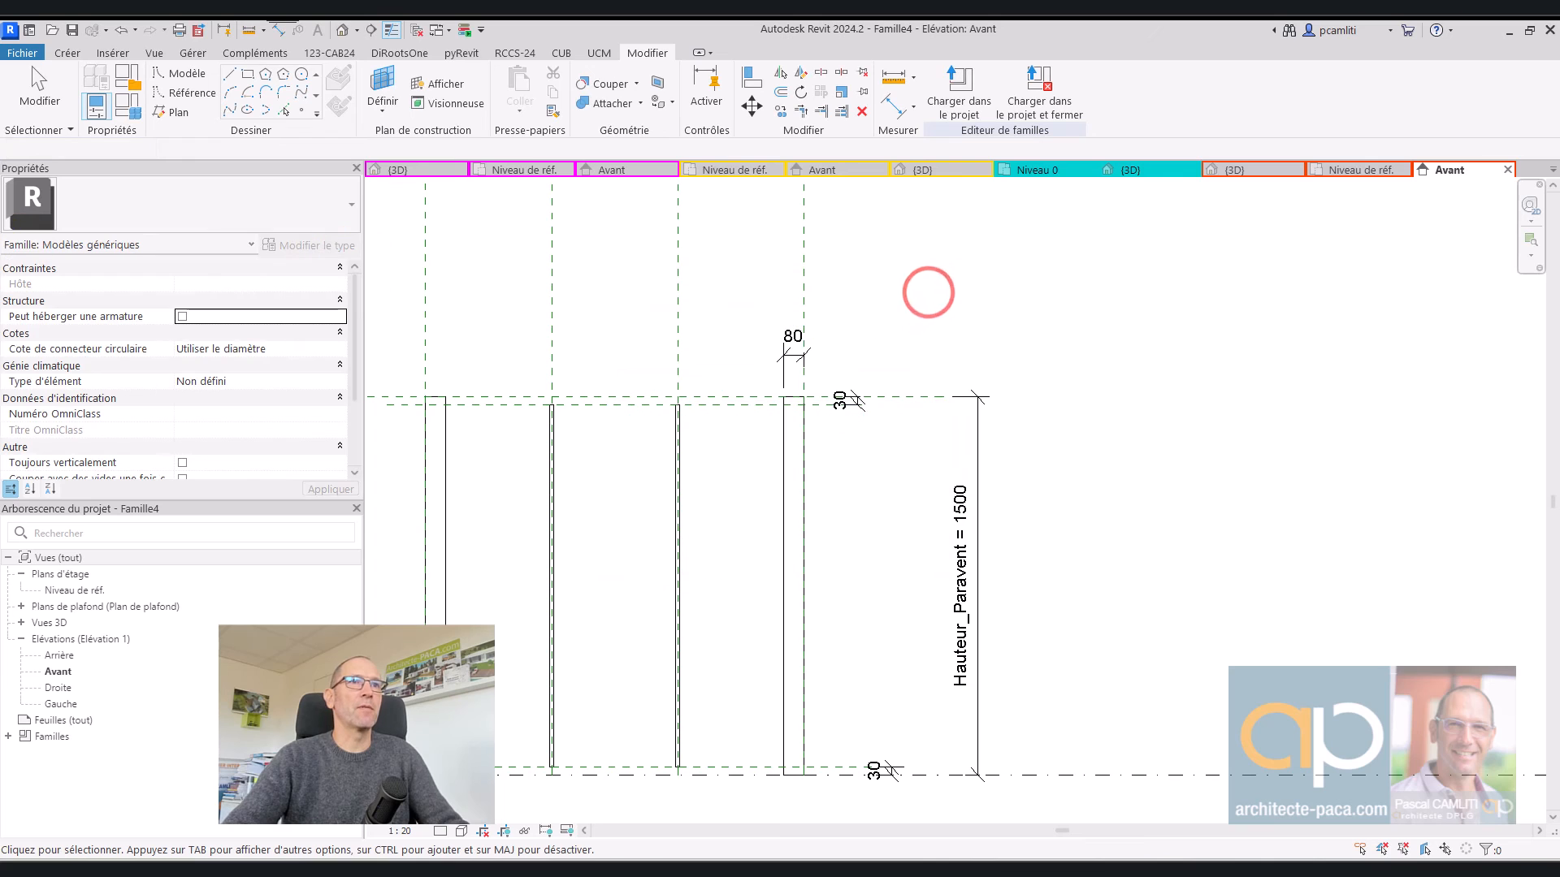
pyautogui.click(1079, 363)
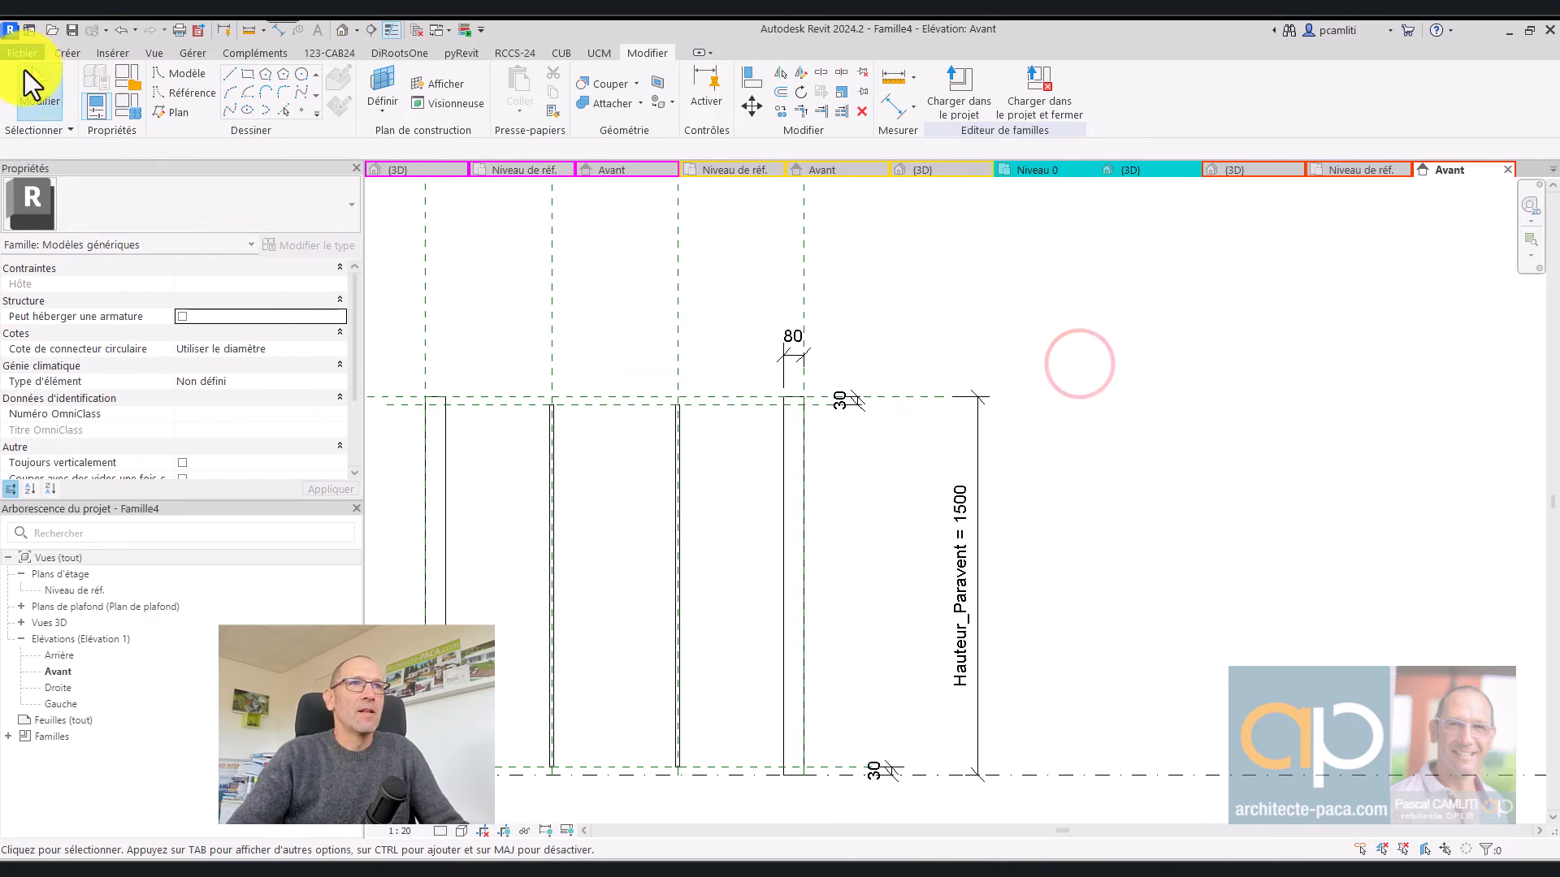
pyautogui.click(205, 97)
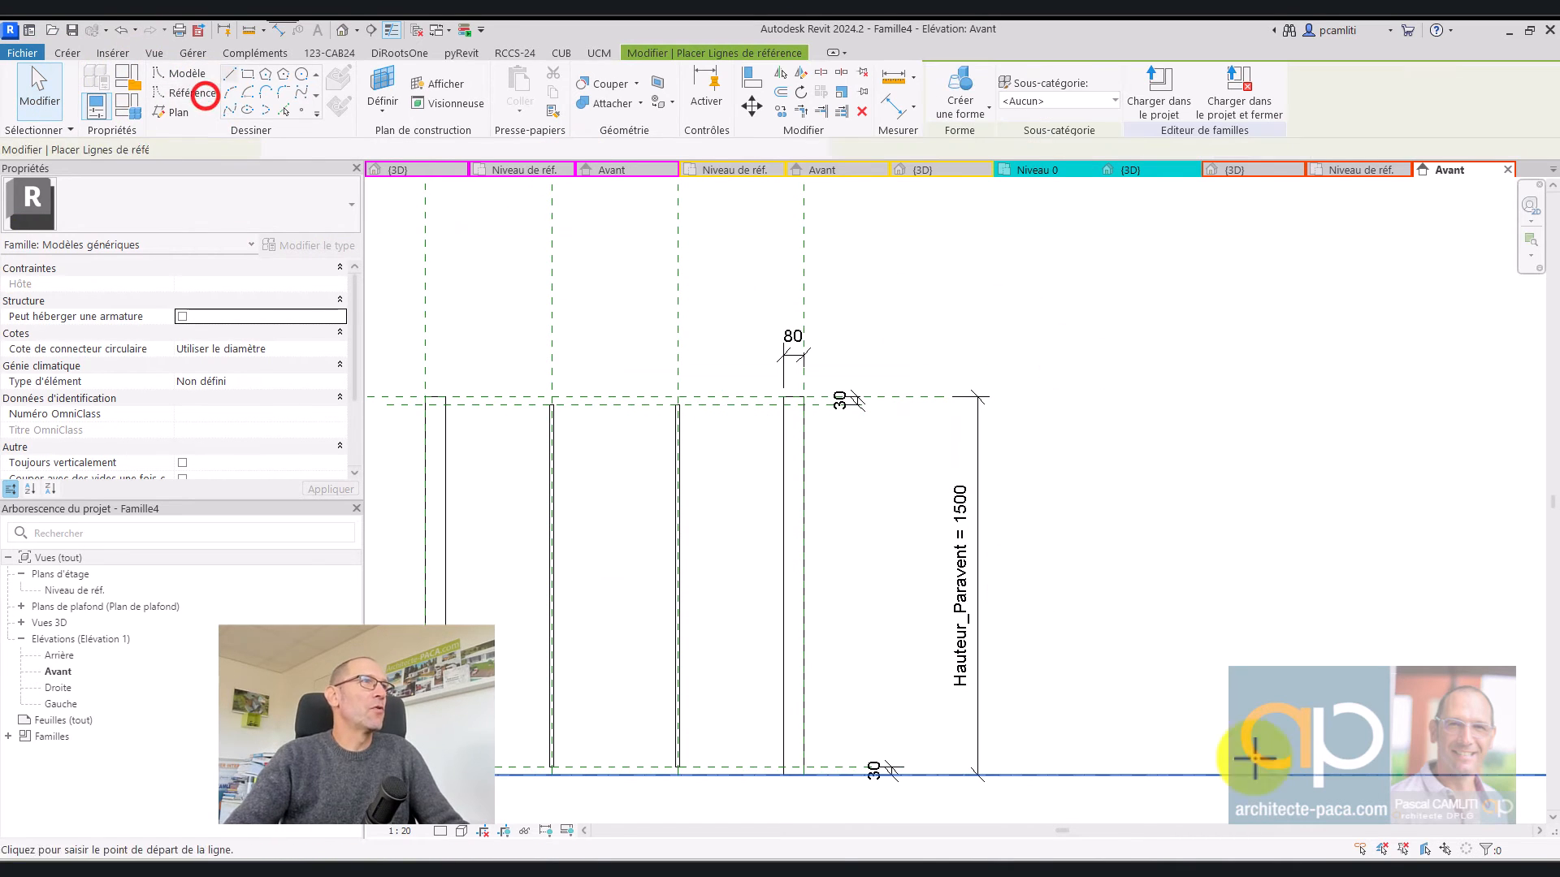
pyautogui.click(845, 766)
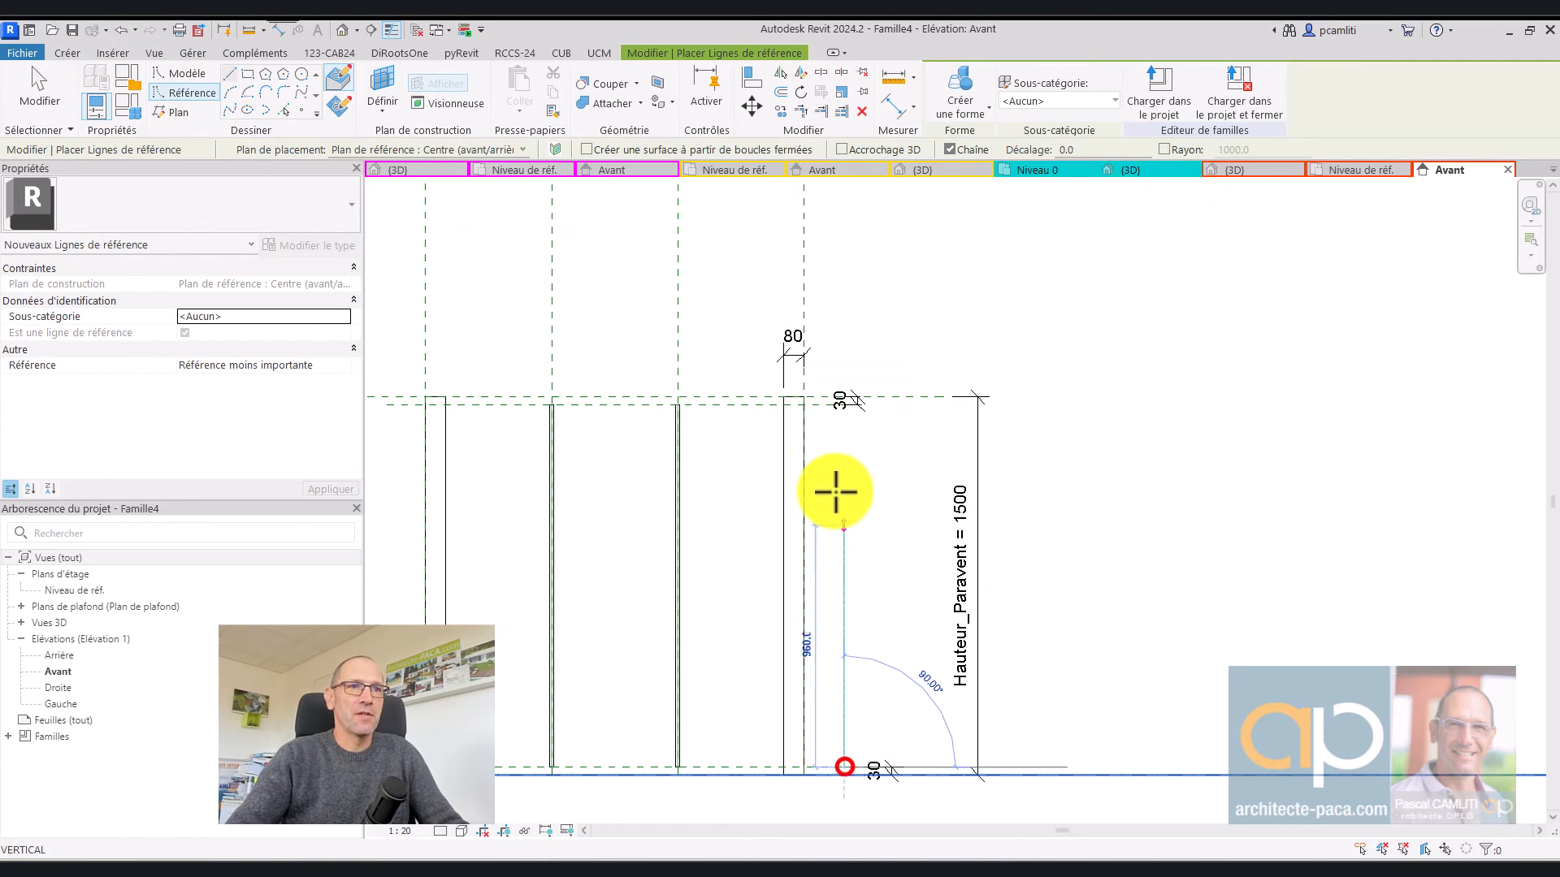
pyautogui.click(847, 403)
pyautogui.press('Escape')
pyautogui.press('Escape')
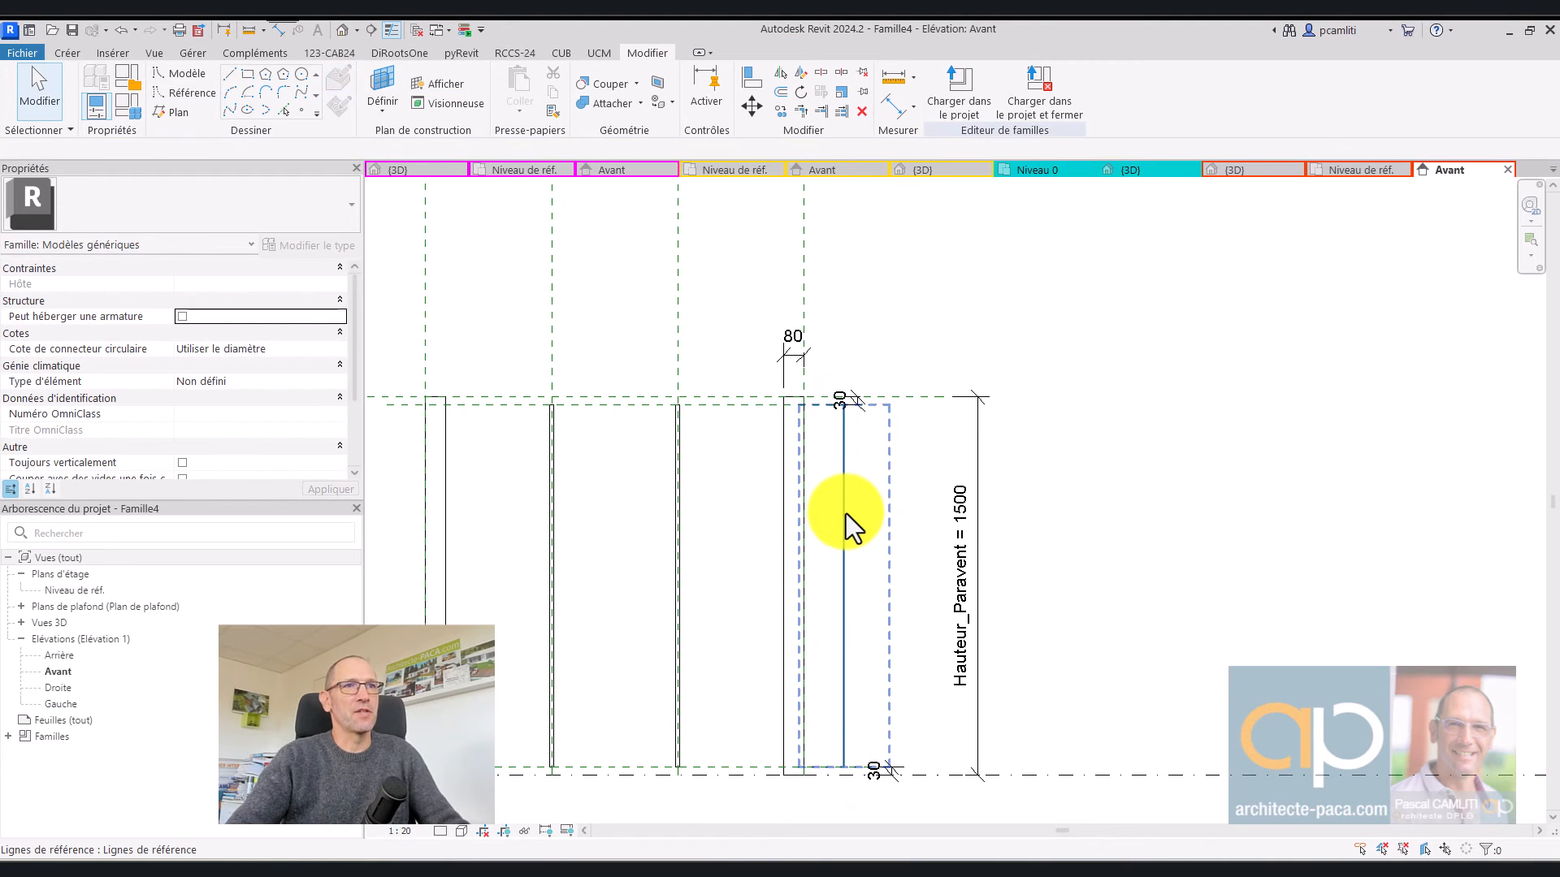
# Align the new reference line's two endpoints with the upper and lower offset reference planes and lock both alignments
pyautogui.click(846, 513)
pyautogui.click(752, 77)
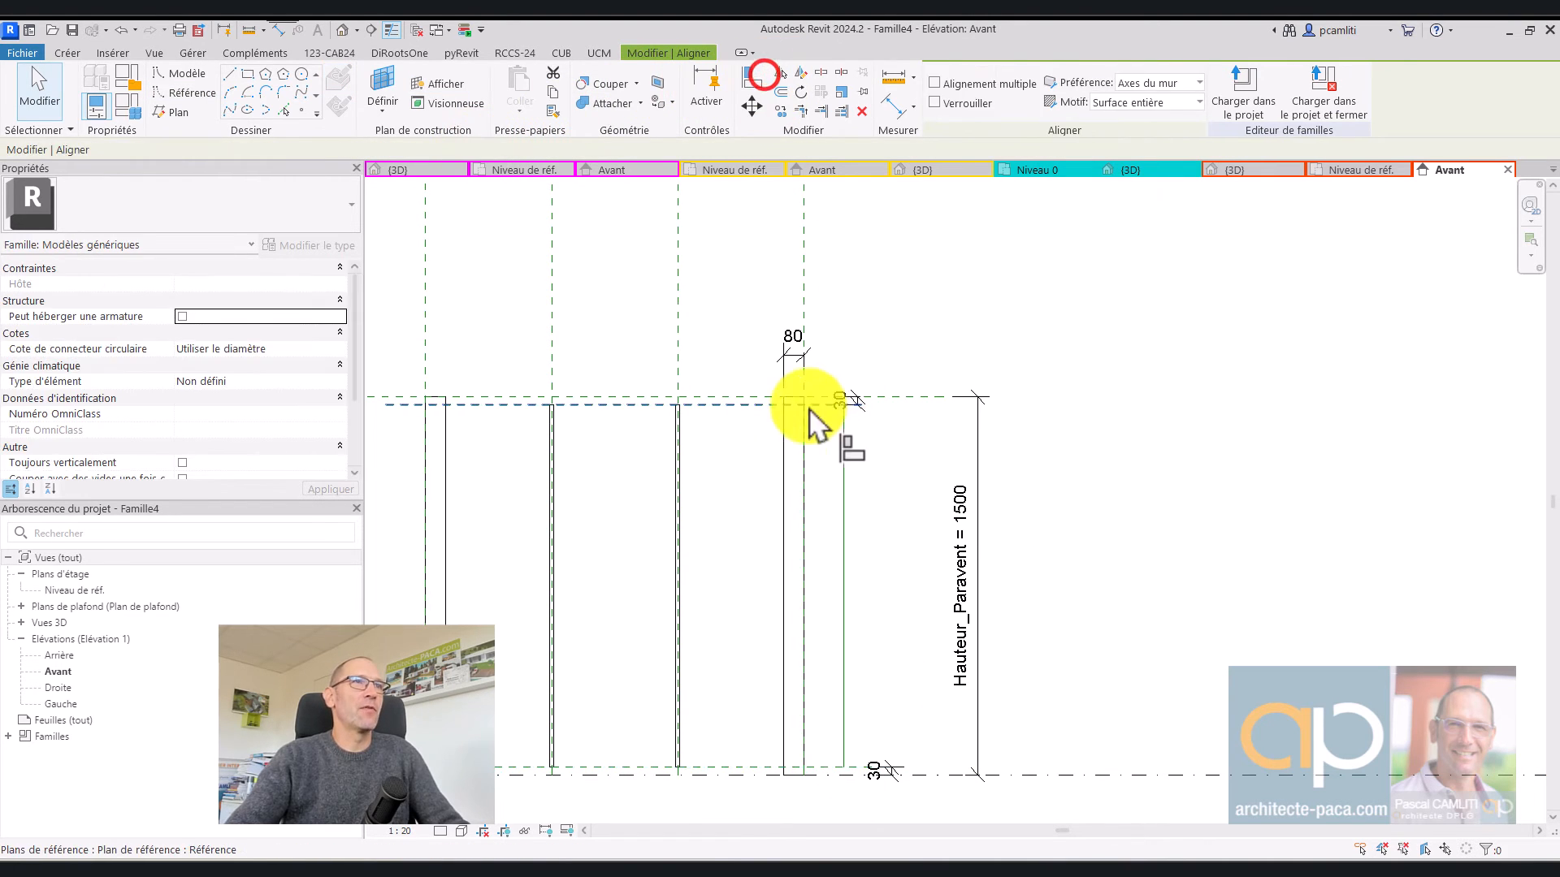
pyautogui.click(755, 402)
pyautogui.click(844, 403)
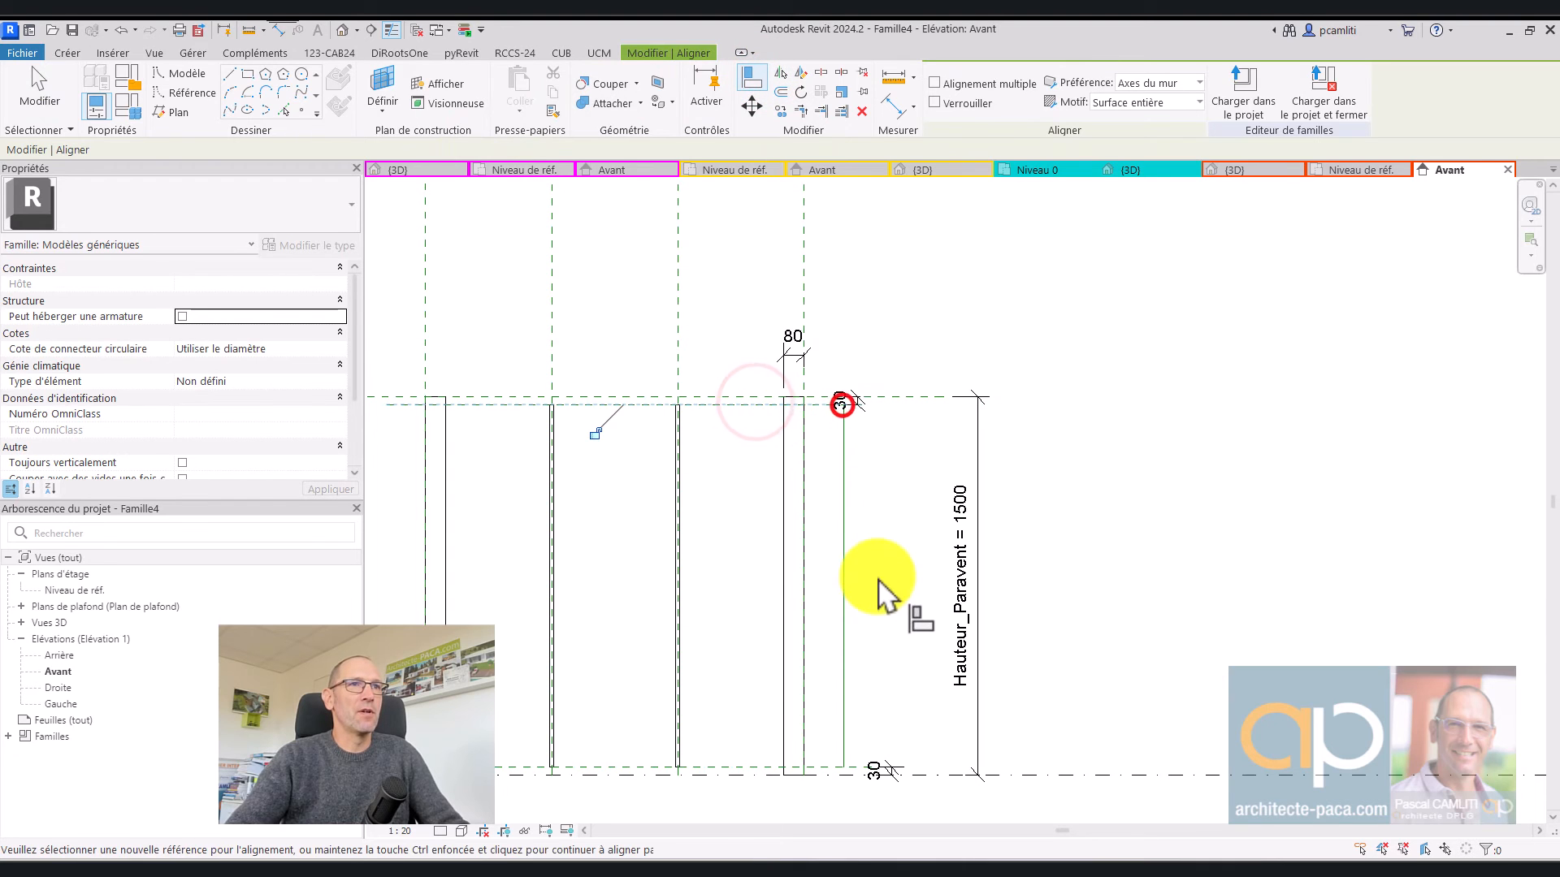
pyautogui.click(595, 433)
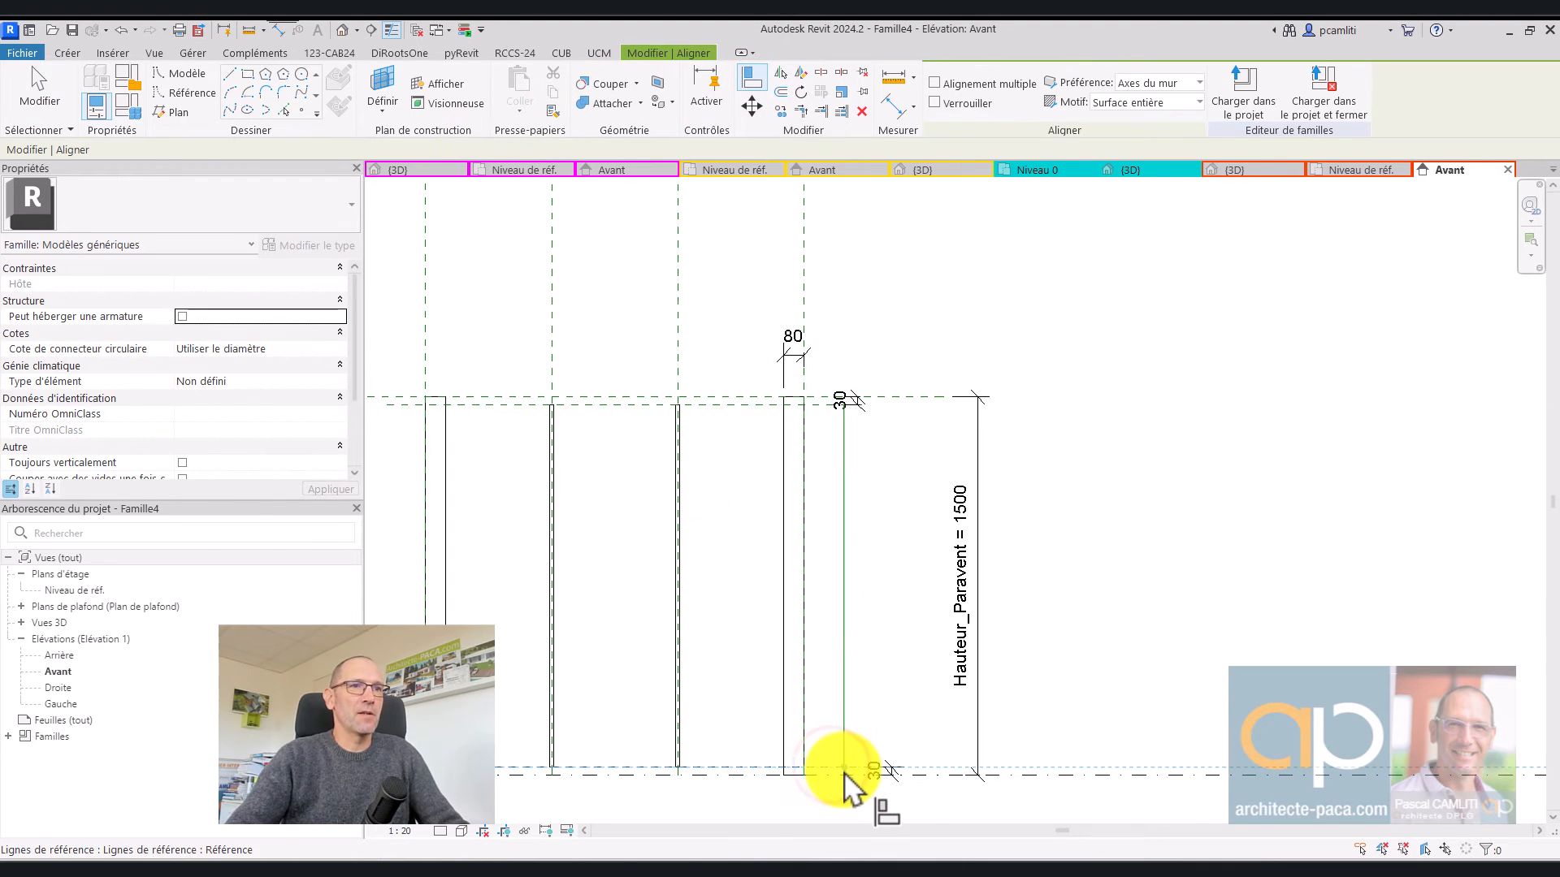
pyautogui.click(843, 768)
pyautogui.click(610, 796)
pyautogui.press('Escape')
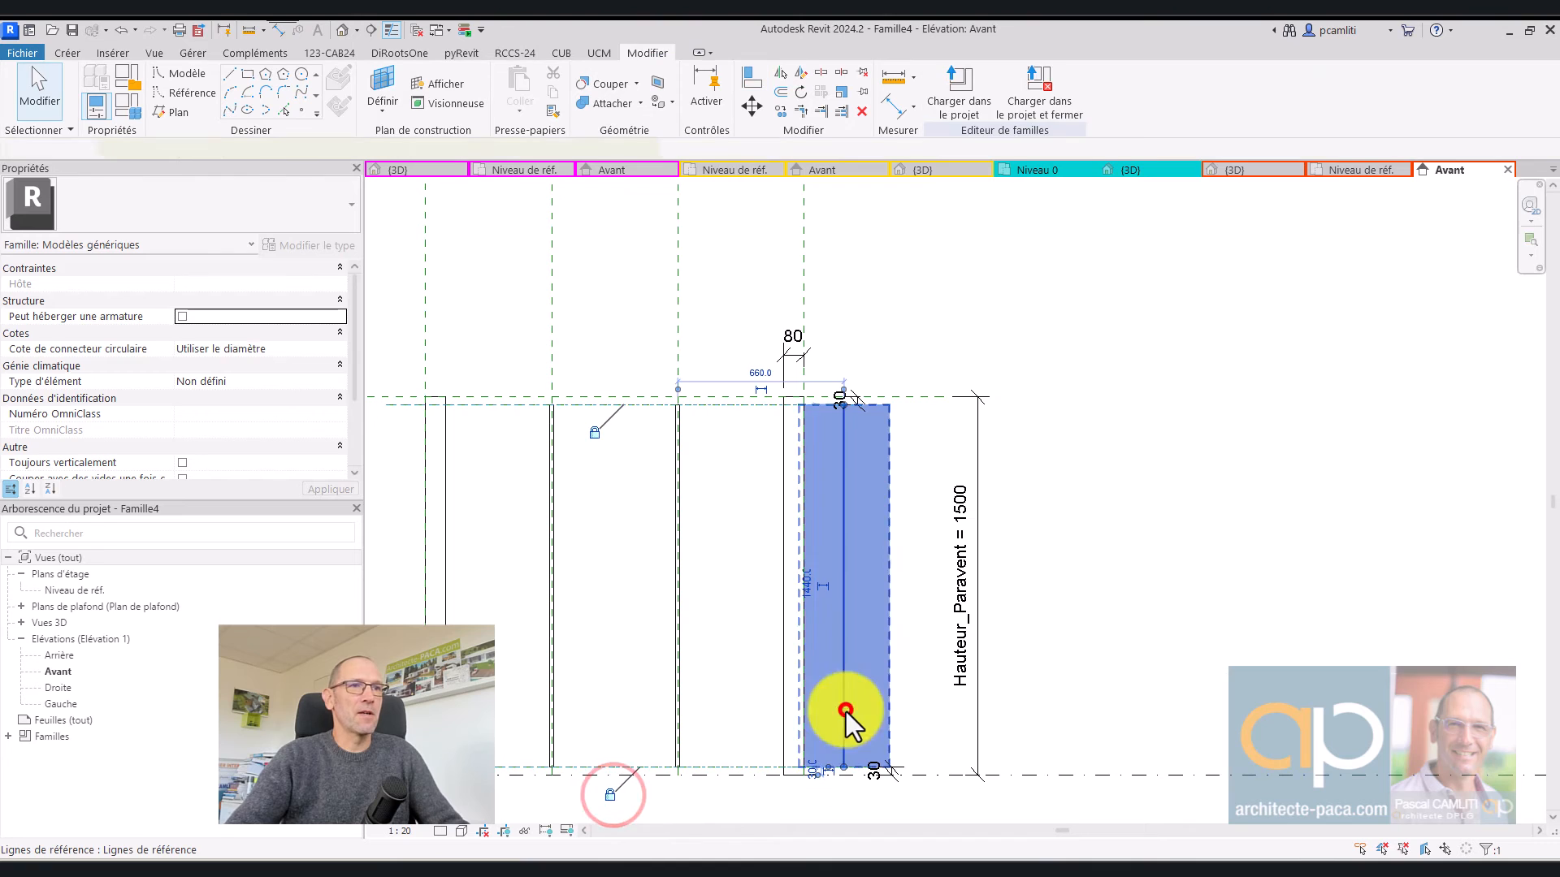
# Divide the path of the new reference line and set its number of nodes to 20
pyautogui.click(846, 712)
pyautogui.click(1029, 81)
pyautogui.scroll(3, 846, 590)
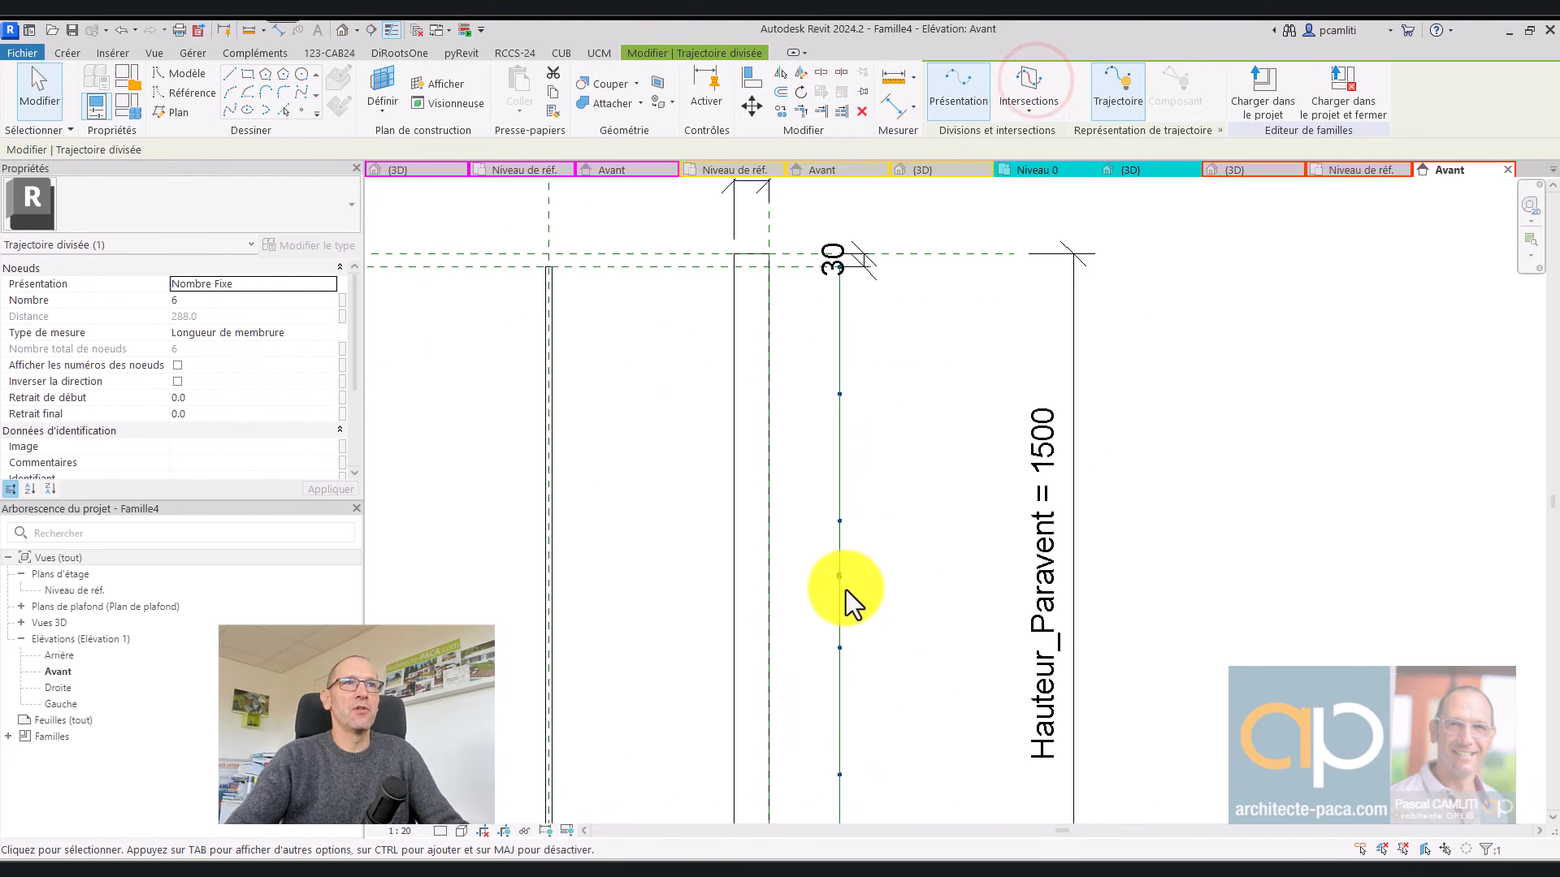
pyautogui.write('20')
pyautogui.press('Return')
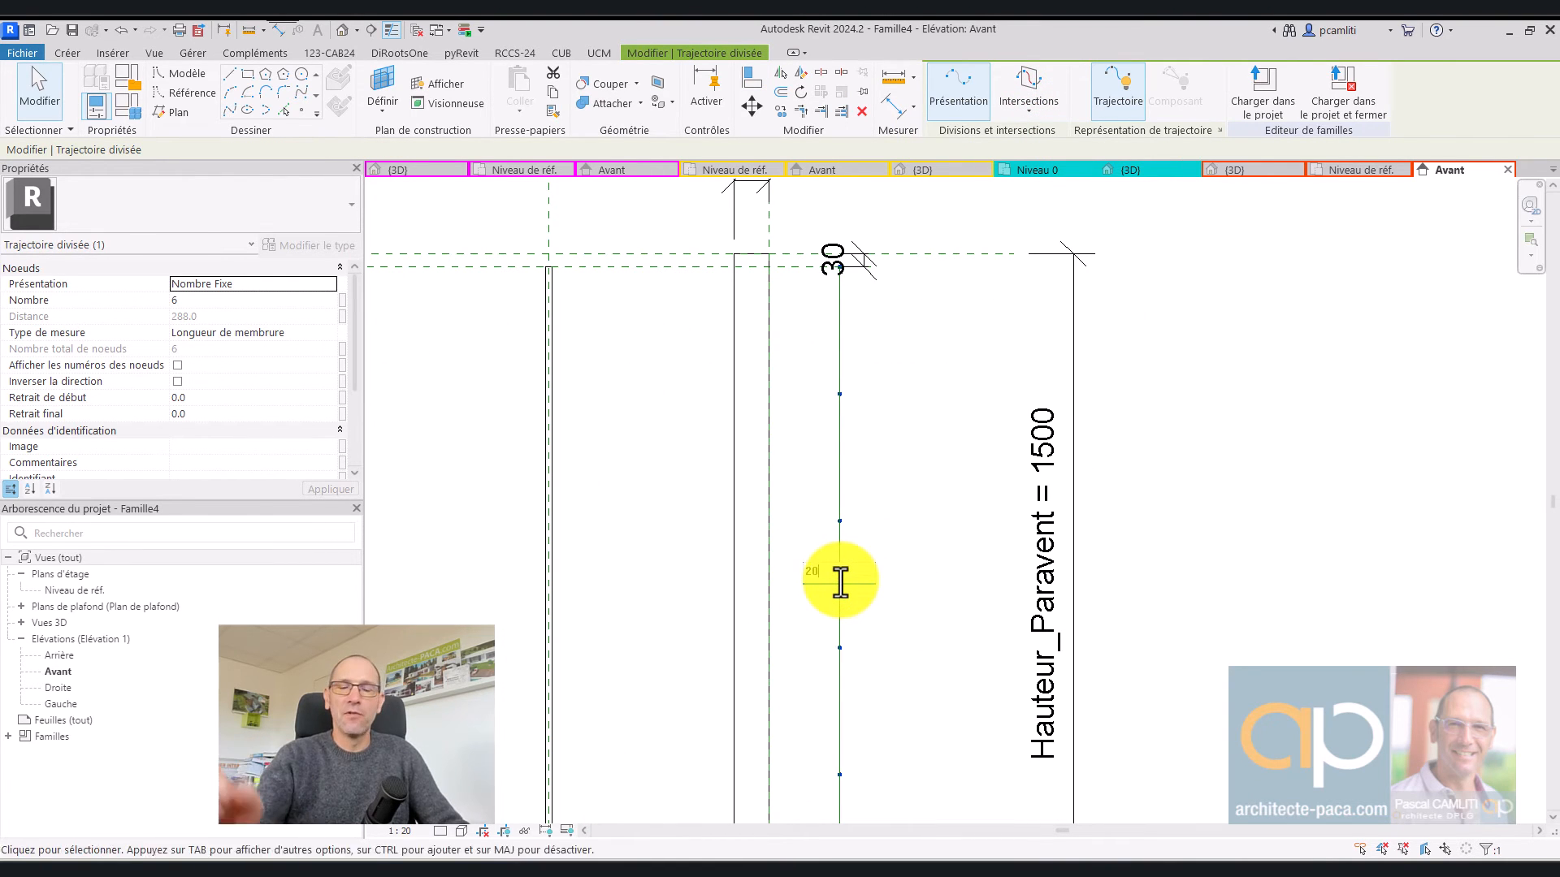
pyautogui.click(902, 557)
pyautogui.scroll(-3, 909, 539)
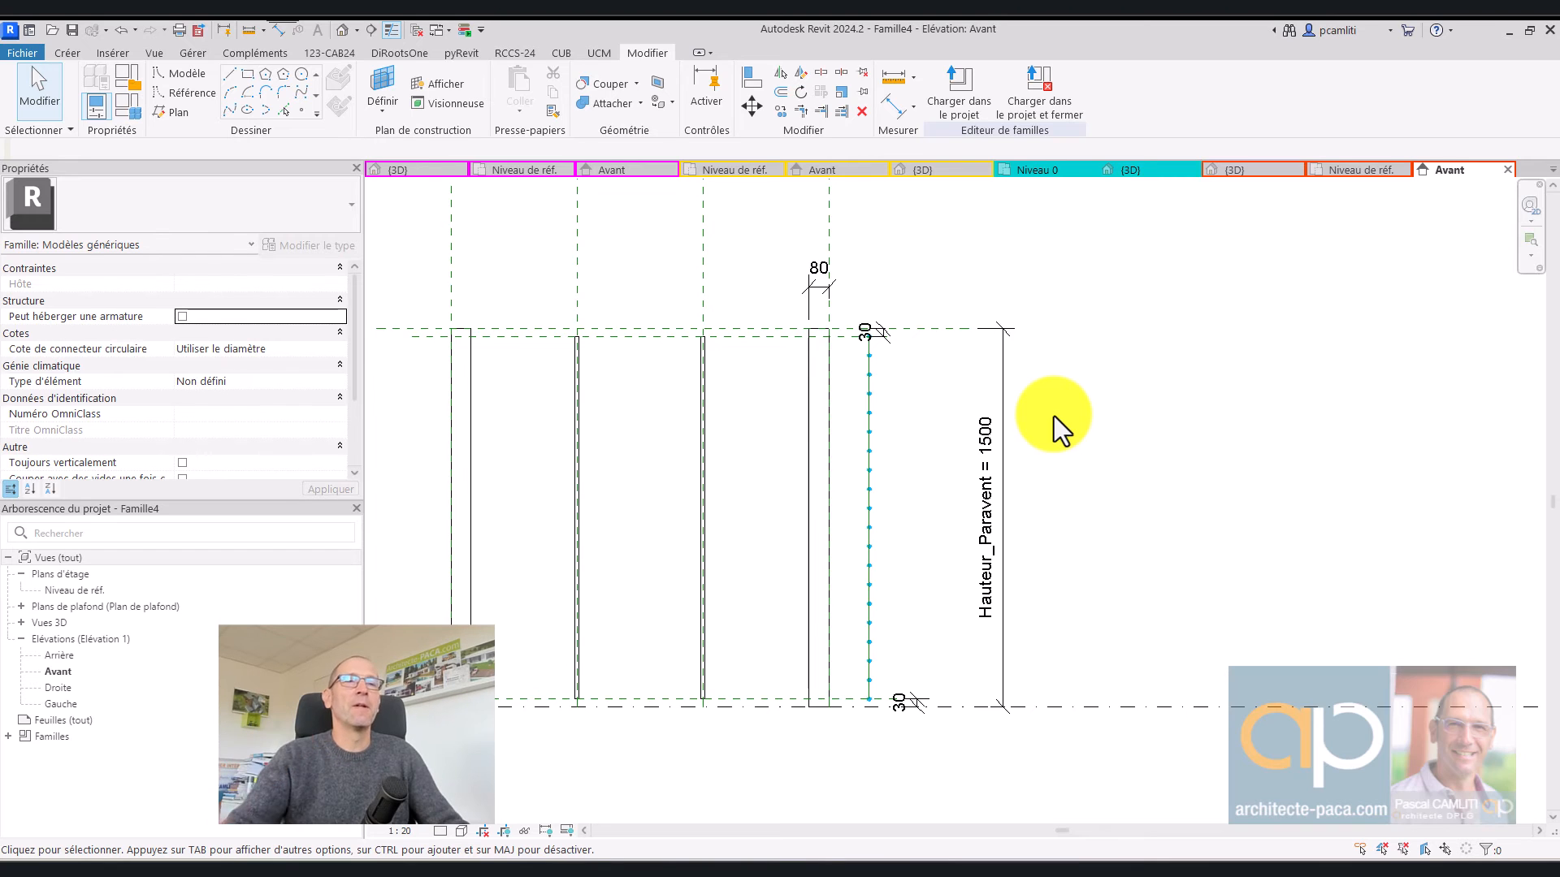
# Load the Bambou family into Famille4
pyautogui.click(720, 172)
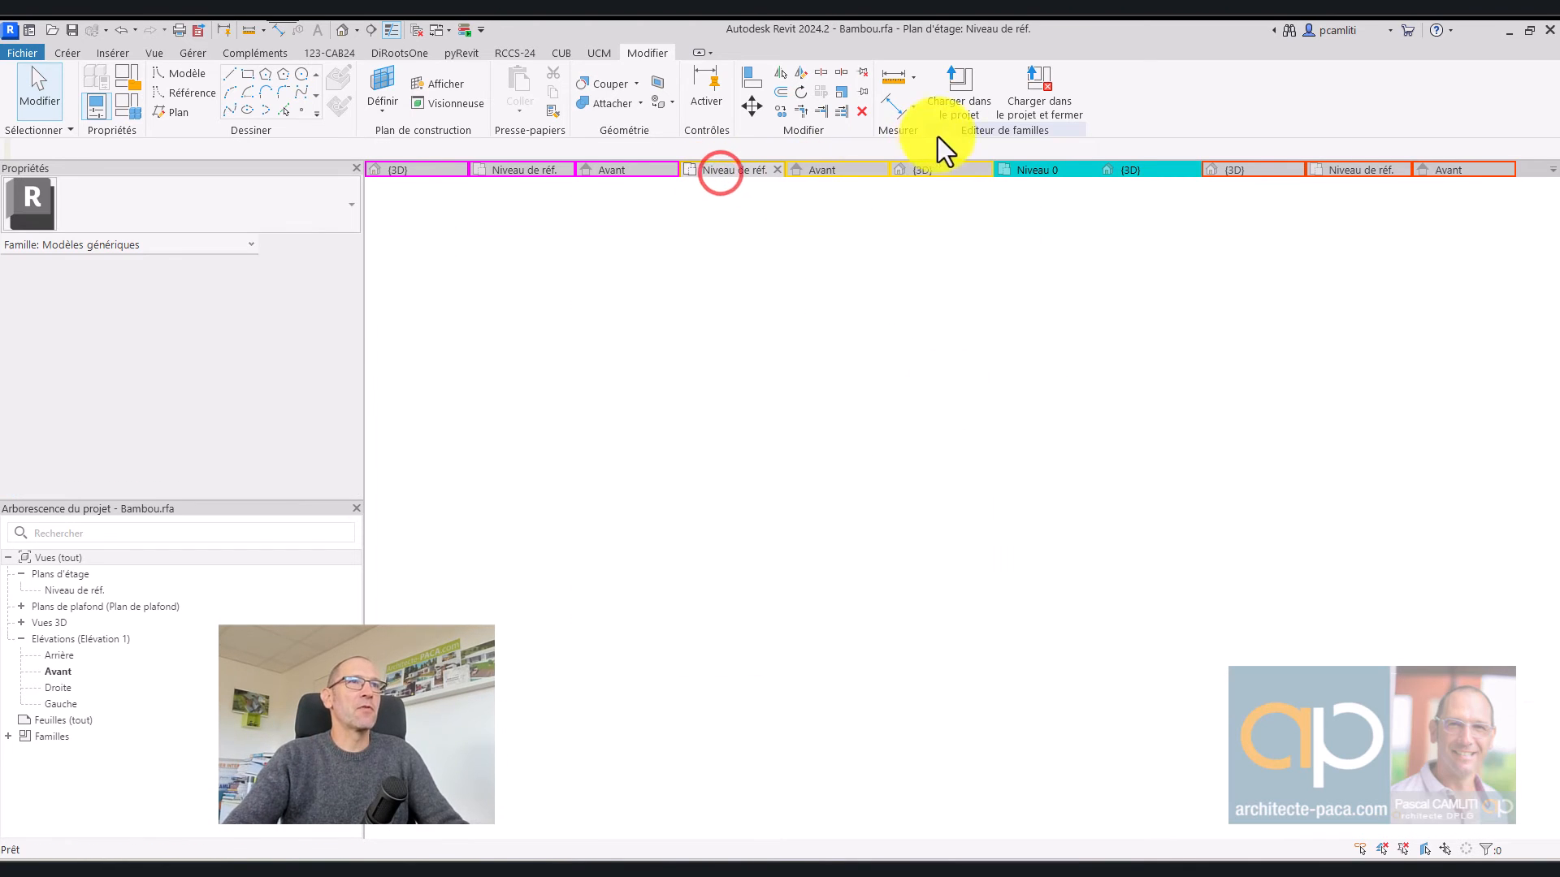
pyautogui.click(960, 94)
pyautogui.click(673, 373)
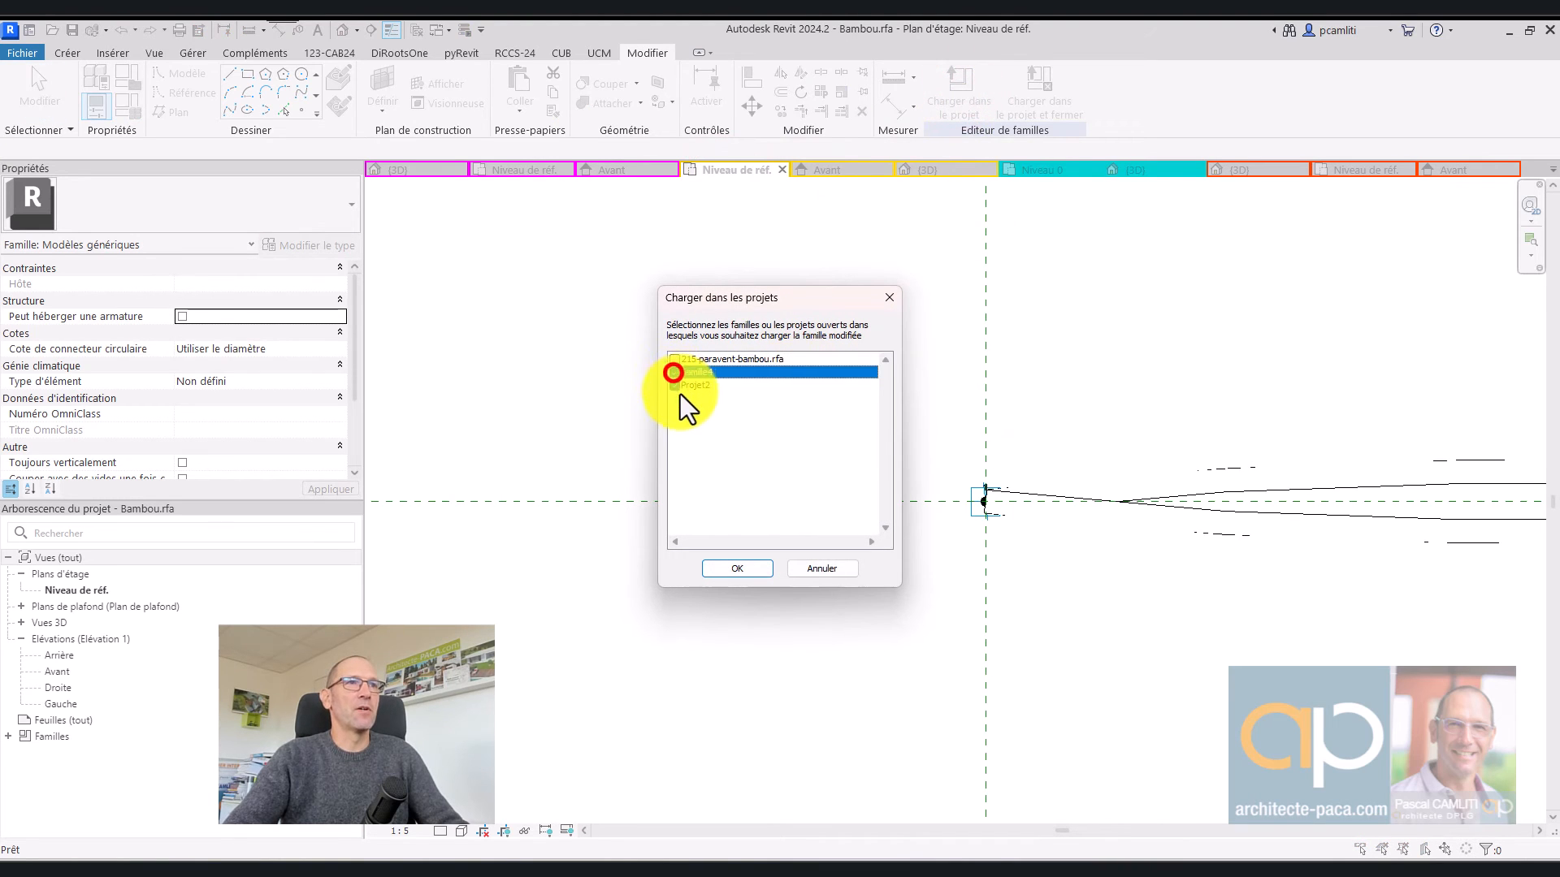
pyautogui.click(673, 384)
pyautogui.click(736, 570)
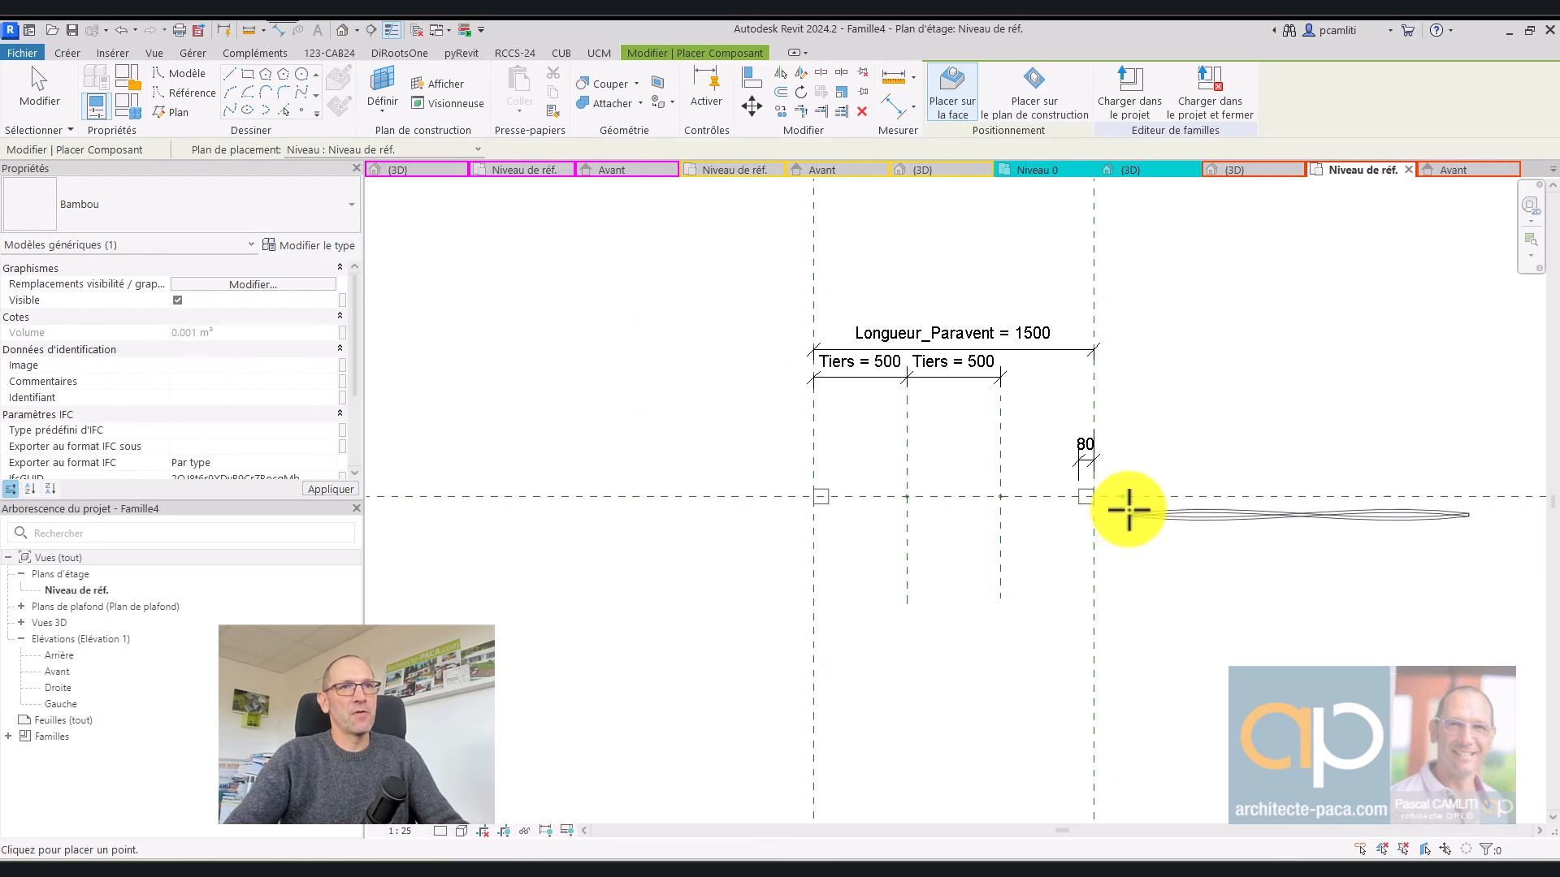
# Try placing a Bambou on the divided line in the reference level plan, and delete it in the 3D view
pyautogui.click(1126, 496)
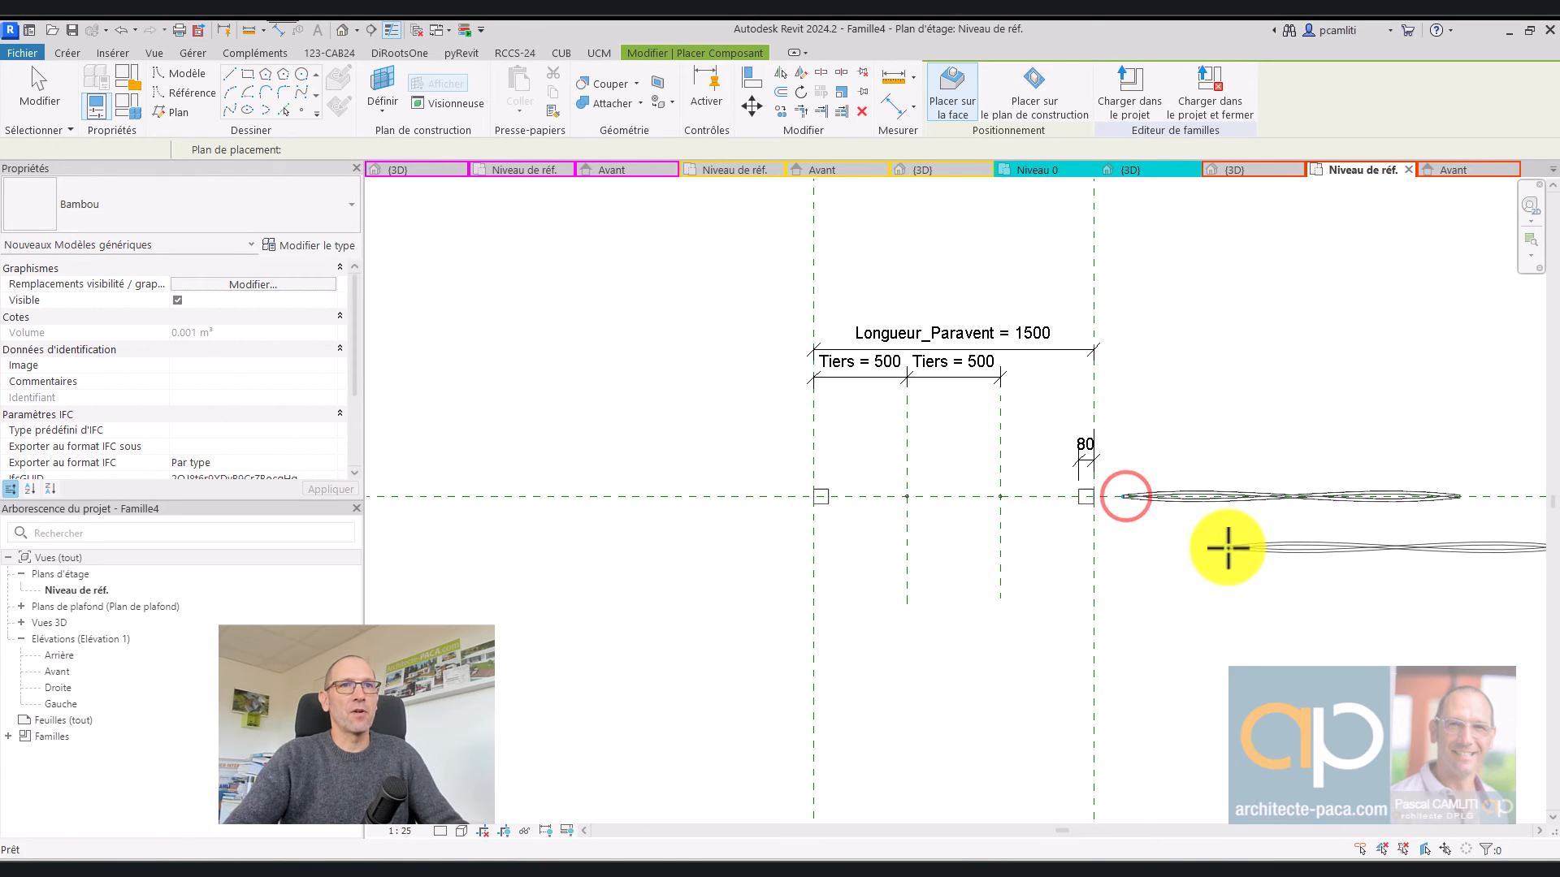
pyautogui.press('Escape')
pyautogui.hotkey('ctrl', 'Tab')
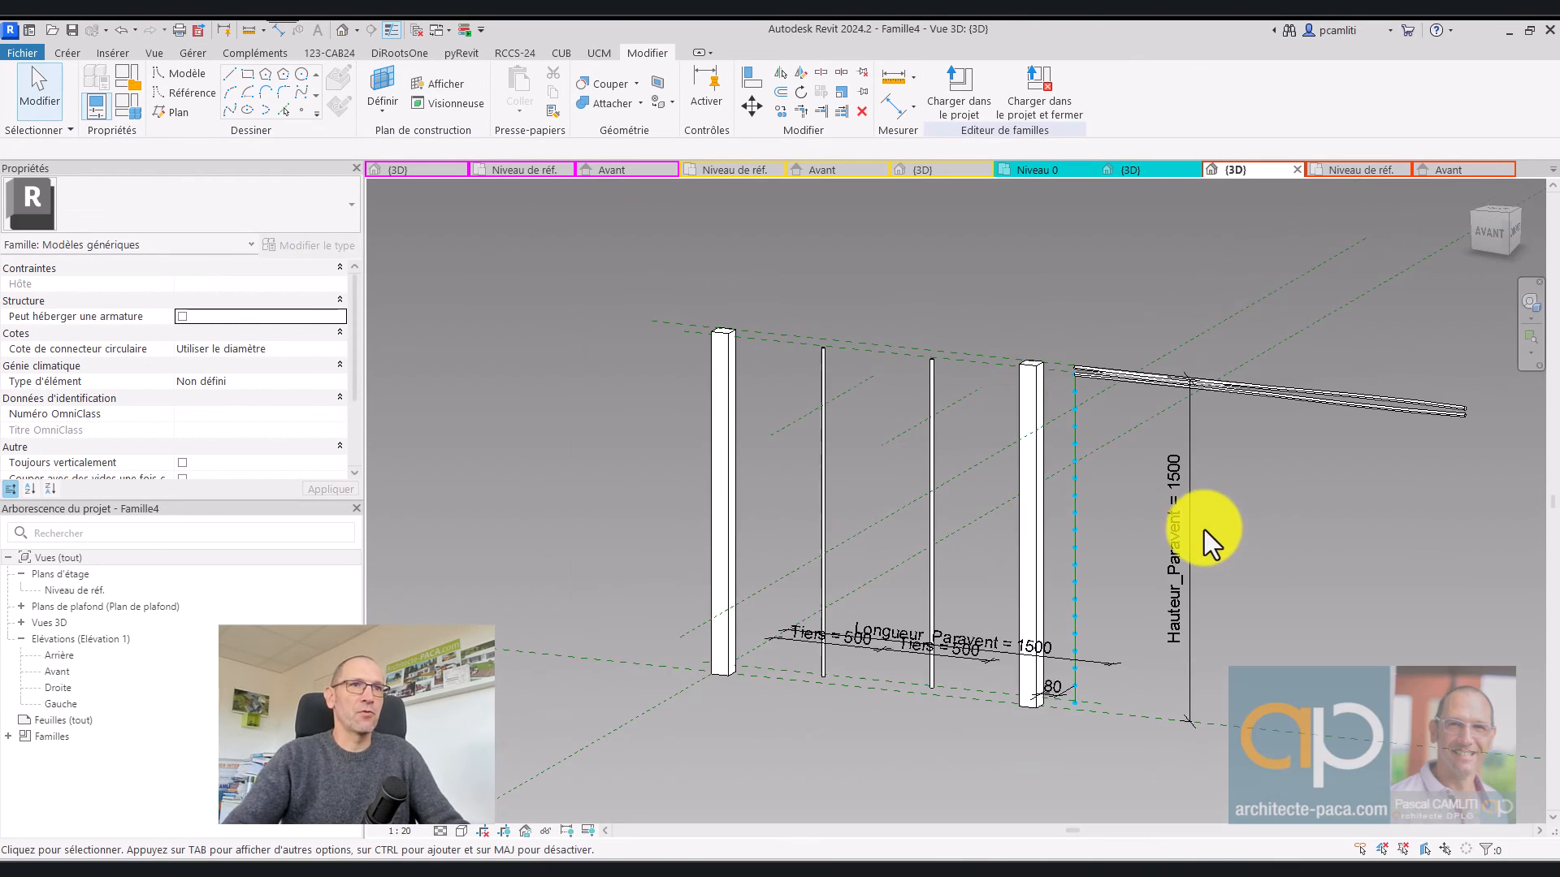
pyautogui.click(1152, 372)
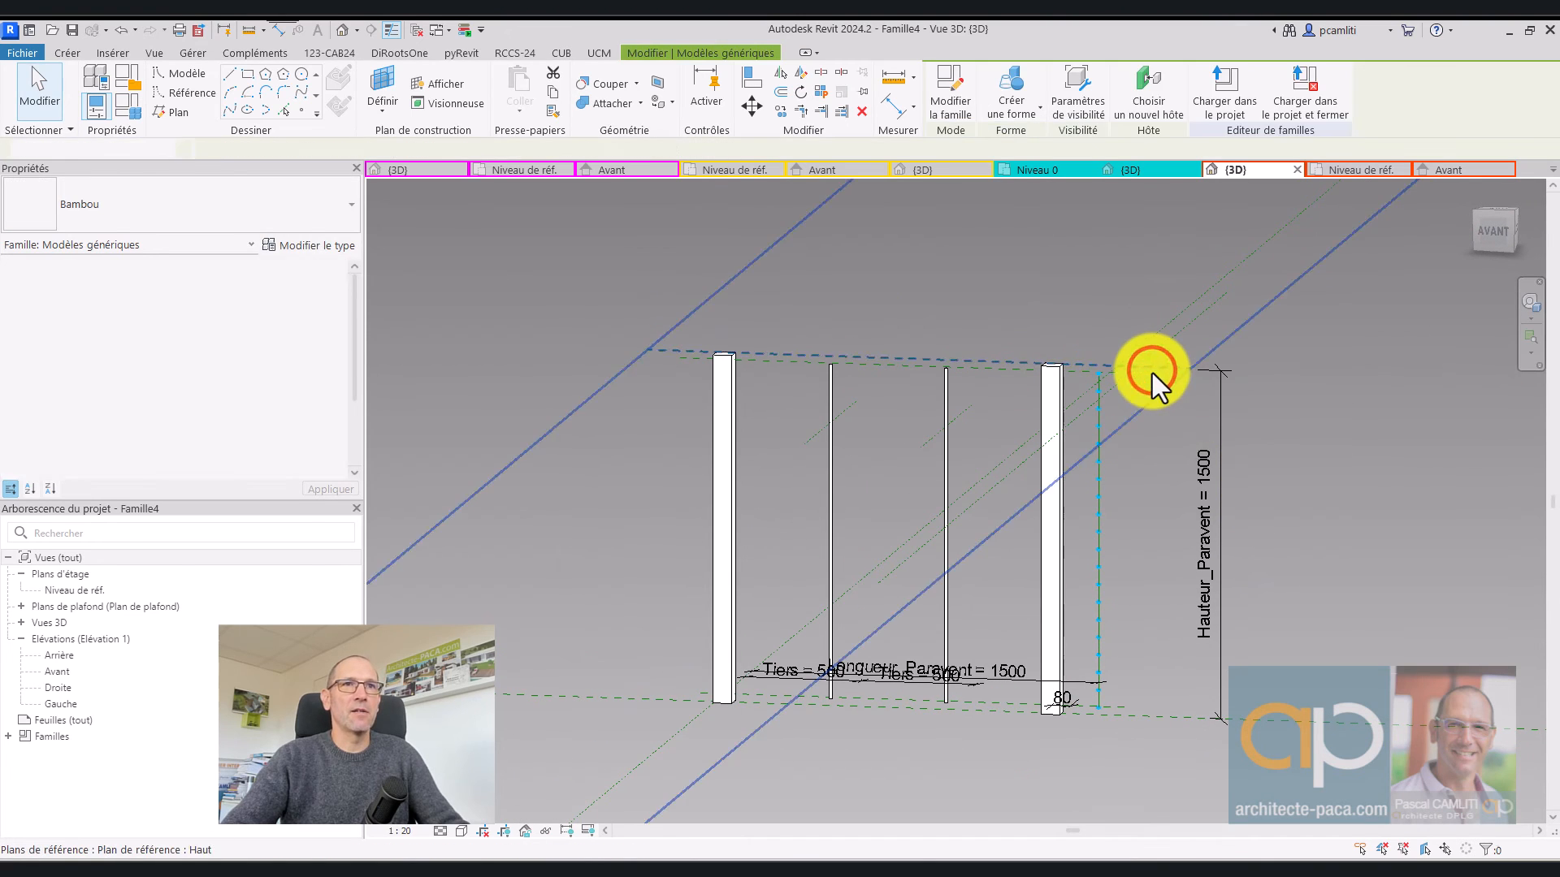
pyautogui.press('Delete')
# In the 3D view, place a Bambou component on the lowest node of the divided reference line
pyautogui.click(67, 53)
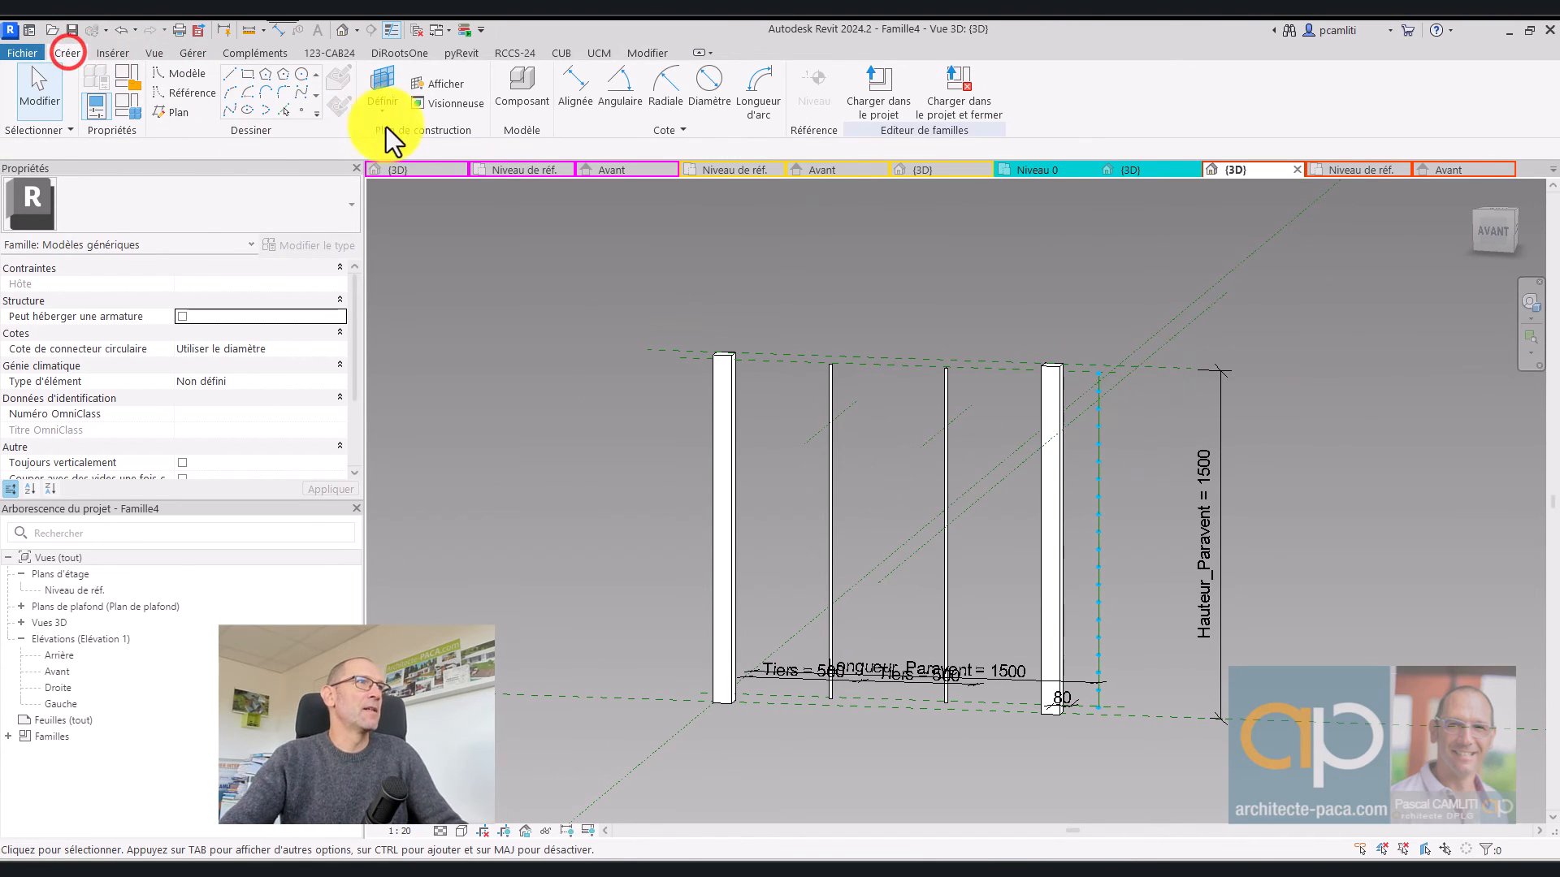
pyautogui.click(532, 91)
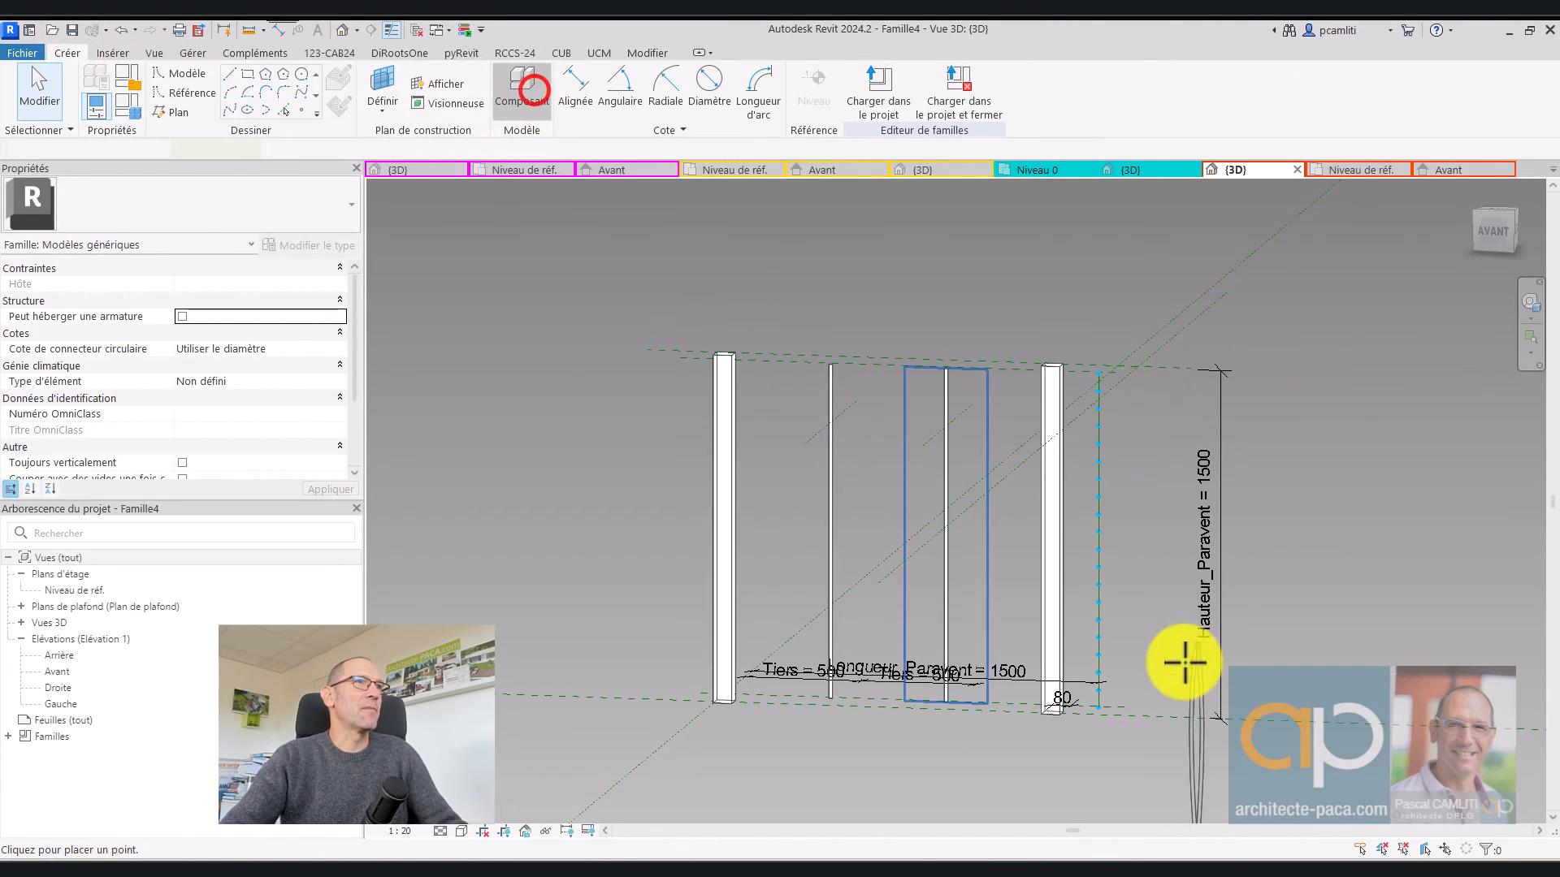
pyautogui.click(1100, 703)
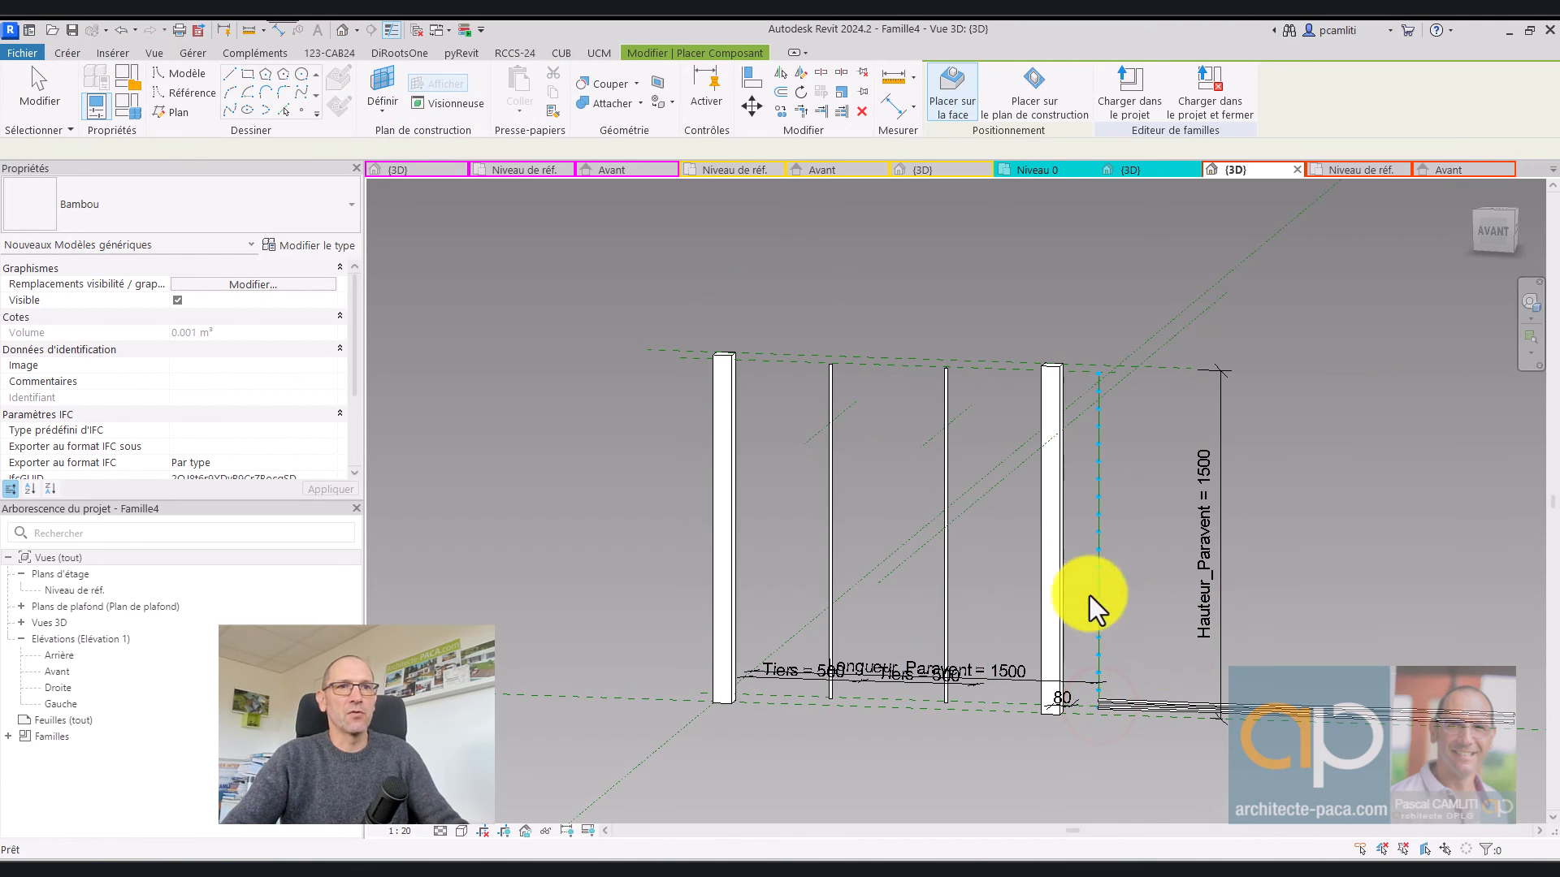
pyautogui.press('Escape')
# Repeat the placed Bambou component along all the nodes of the divided reference line
pyautogui.scroll(3, 1089, 599)
pyautogui.moveTo(1129, 722); pyautogui.dragTo(1009, 647, button='middle')
pyautogui.scroll(2, 996, 635)
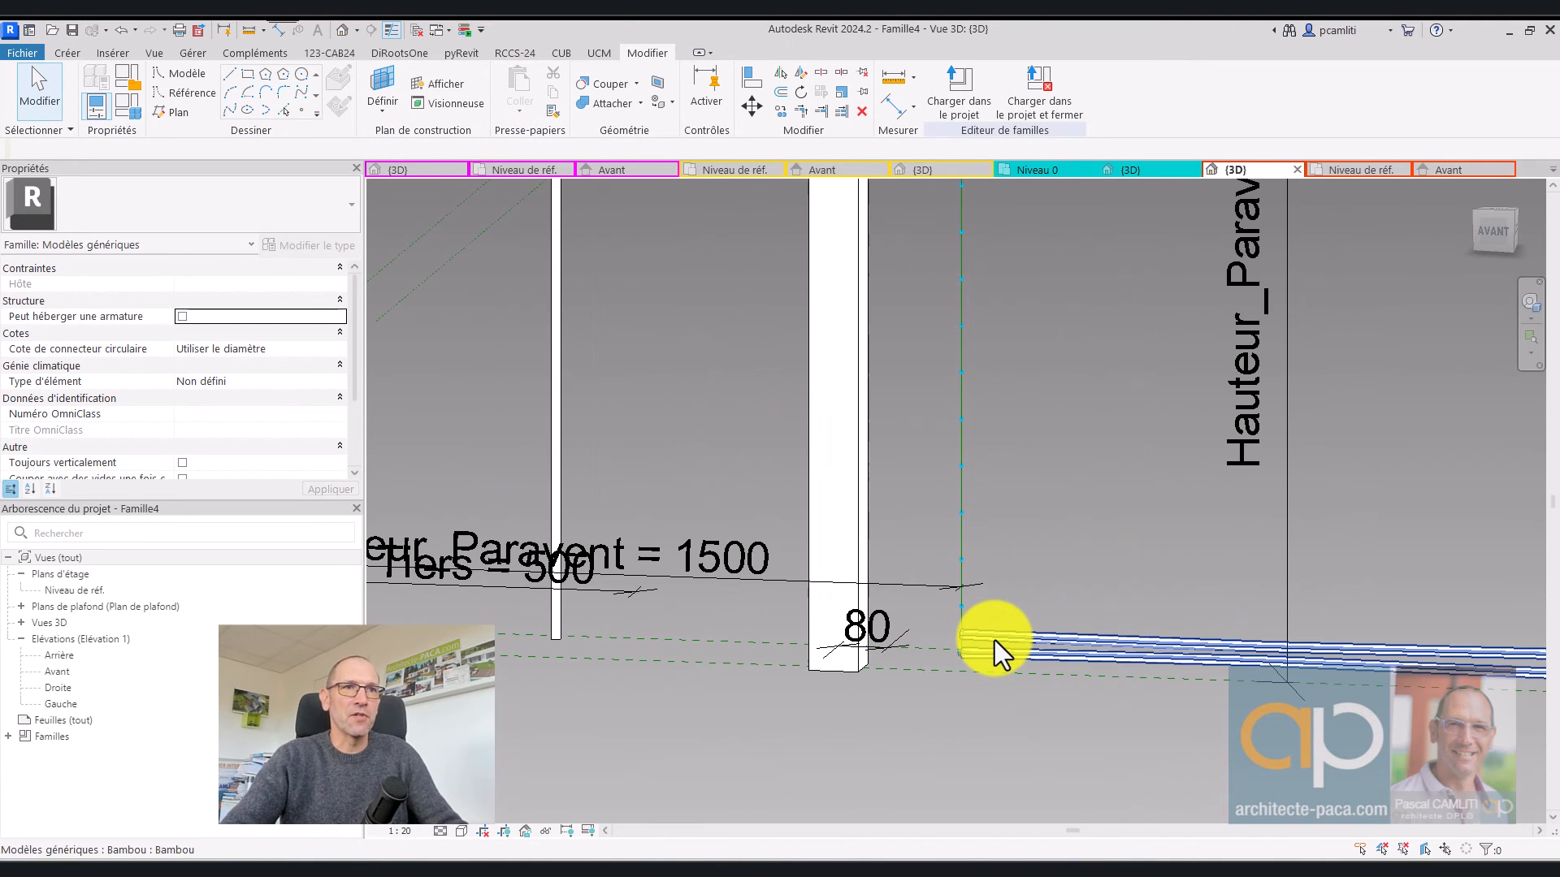
pyautogui.click(994, 640)
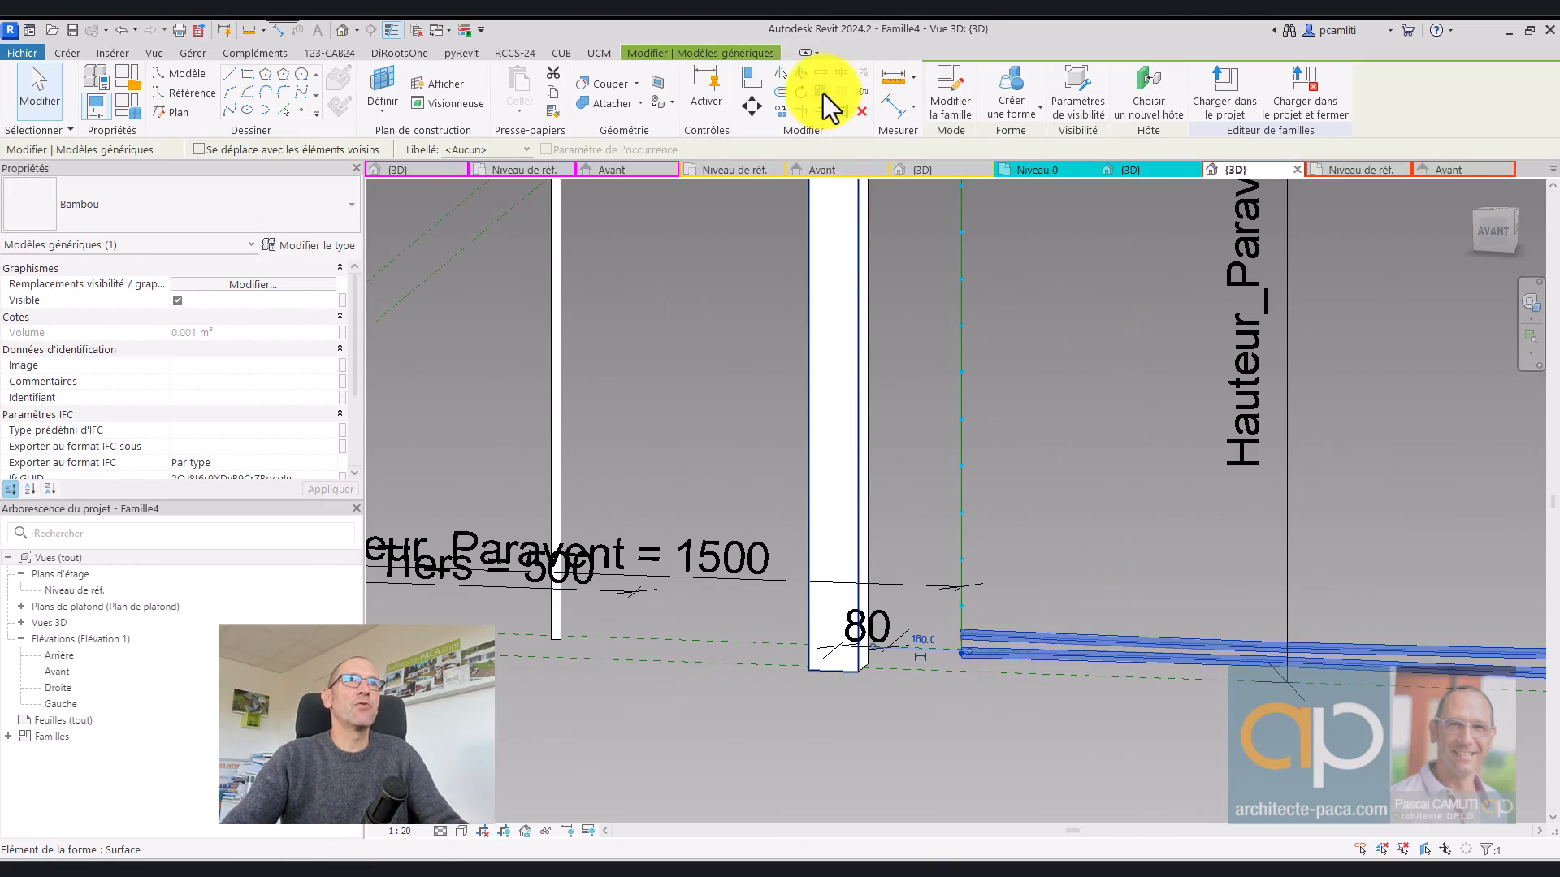
pyautogui.press('Escape')
pyautogui.scroll(-5, 1051, 303)
pyautogui.moveTo(1051, 312); pyautogui.dragTo(1004, 601, button='middle')
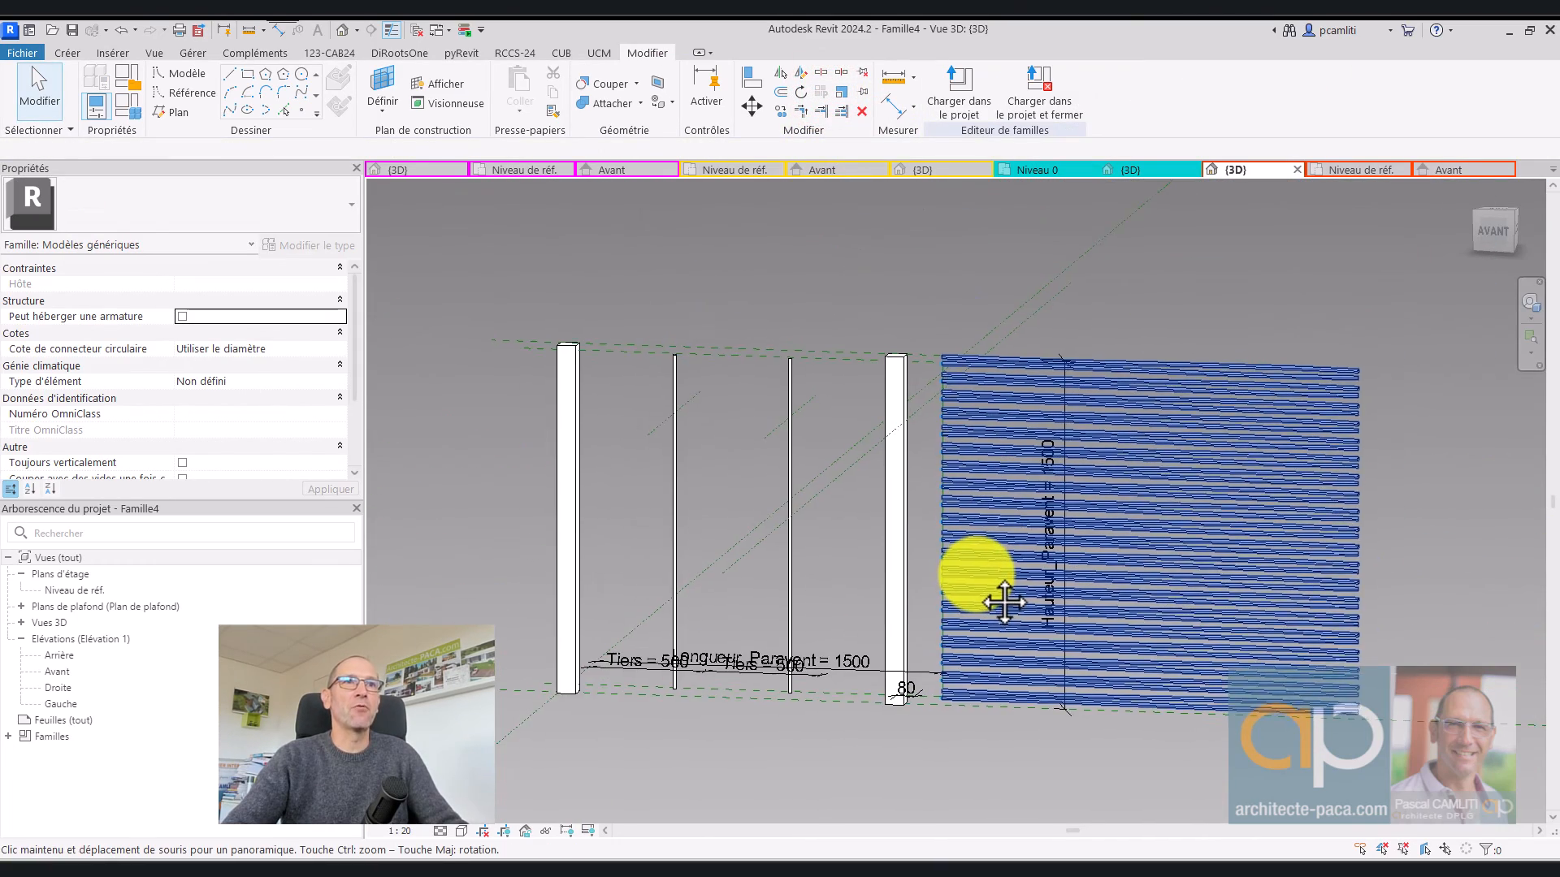
# Inspect the Bambou repeater's type dimensions in the 3D view without changing them
pyautogui.scroll(1, 1004, 601)
pyautogui.keyDown('shift'); pyautogui.moveTo(1045, 403); pyautogui.dragTo(1176, 380, button='middle'); pyautogui.keyUp('shift')
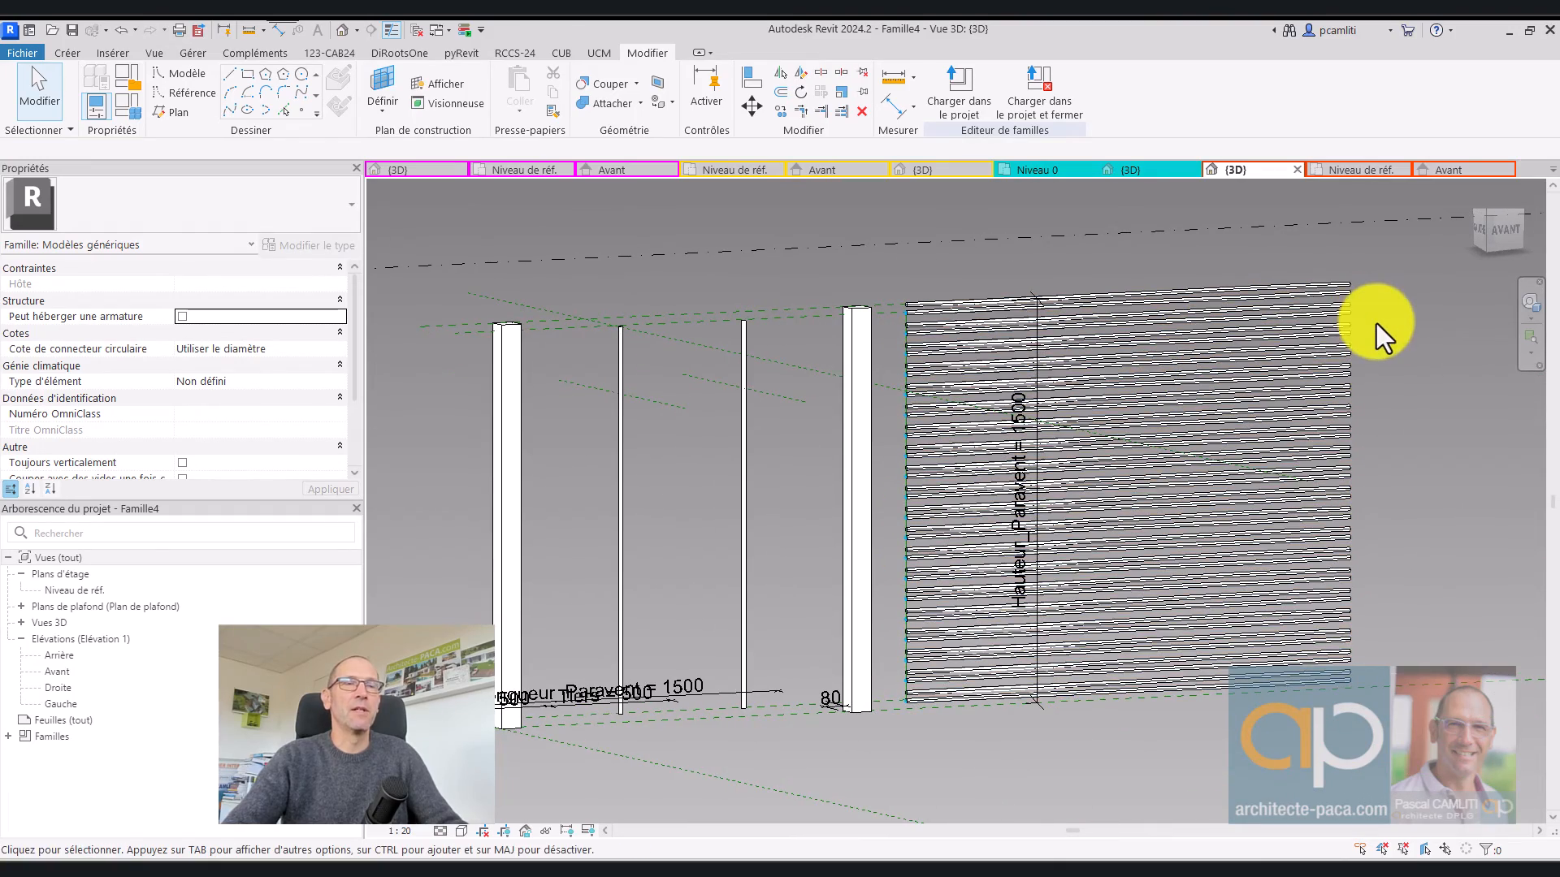
pyautogui.keyDown('shift'); pyautogui.moveTo(1410, 426); pyautogui.dragTo(1323, 421, button='middle'); pyautogui.keyUp('shift')
pyautogui.click(1316, 372)
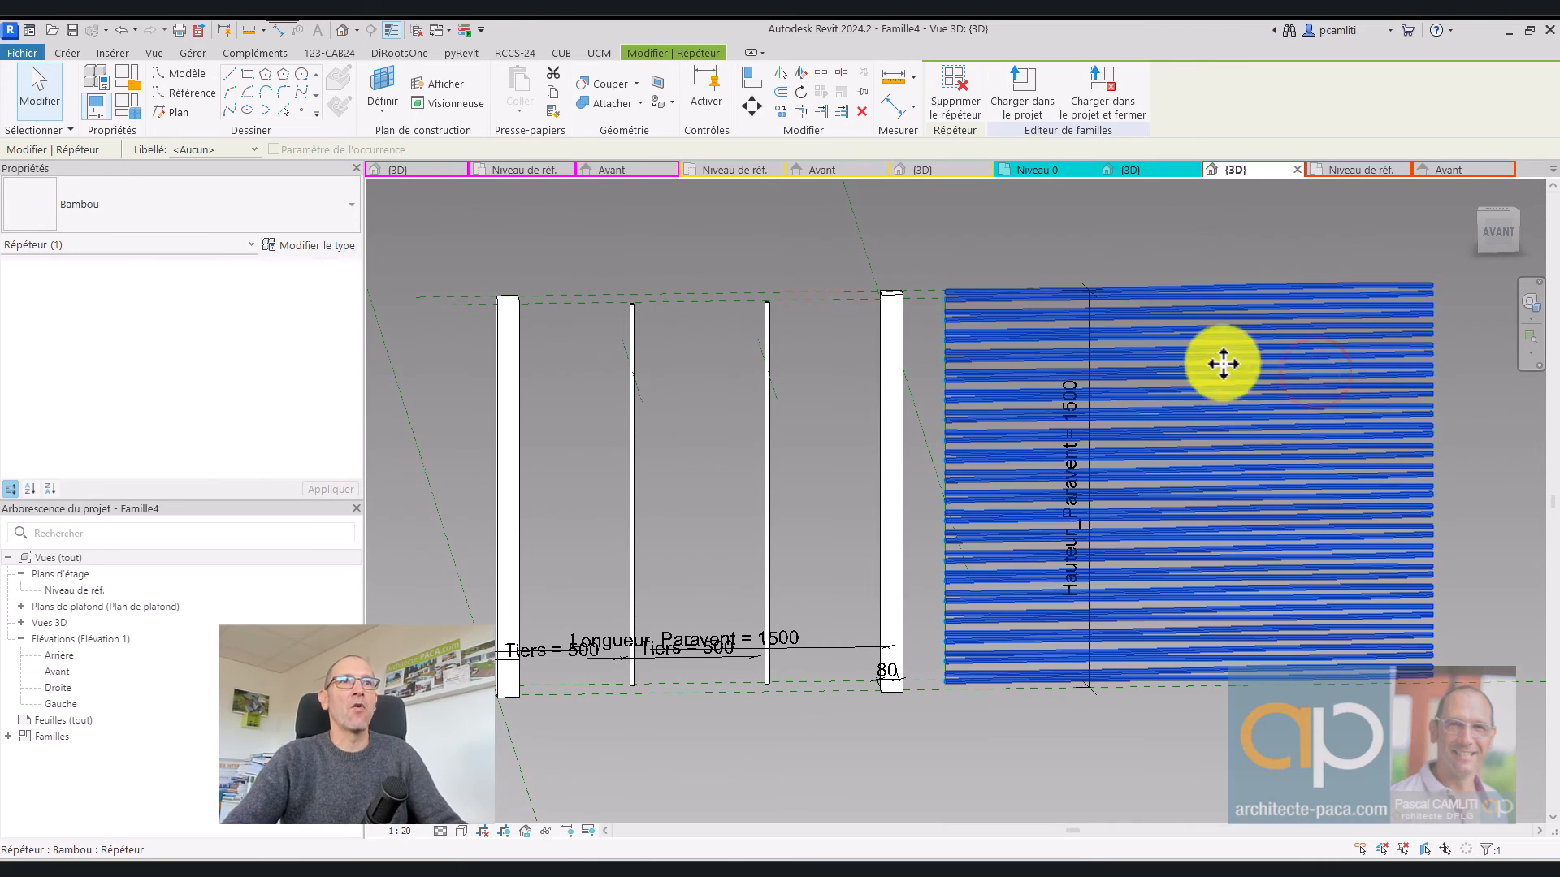
pyautogui.click(325, 245)
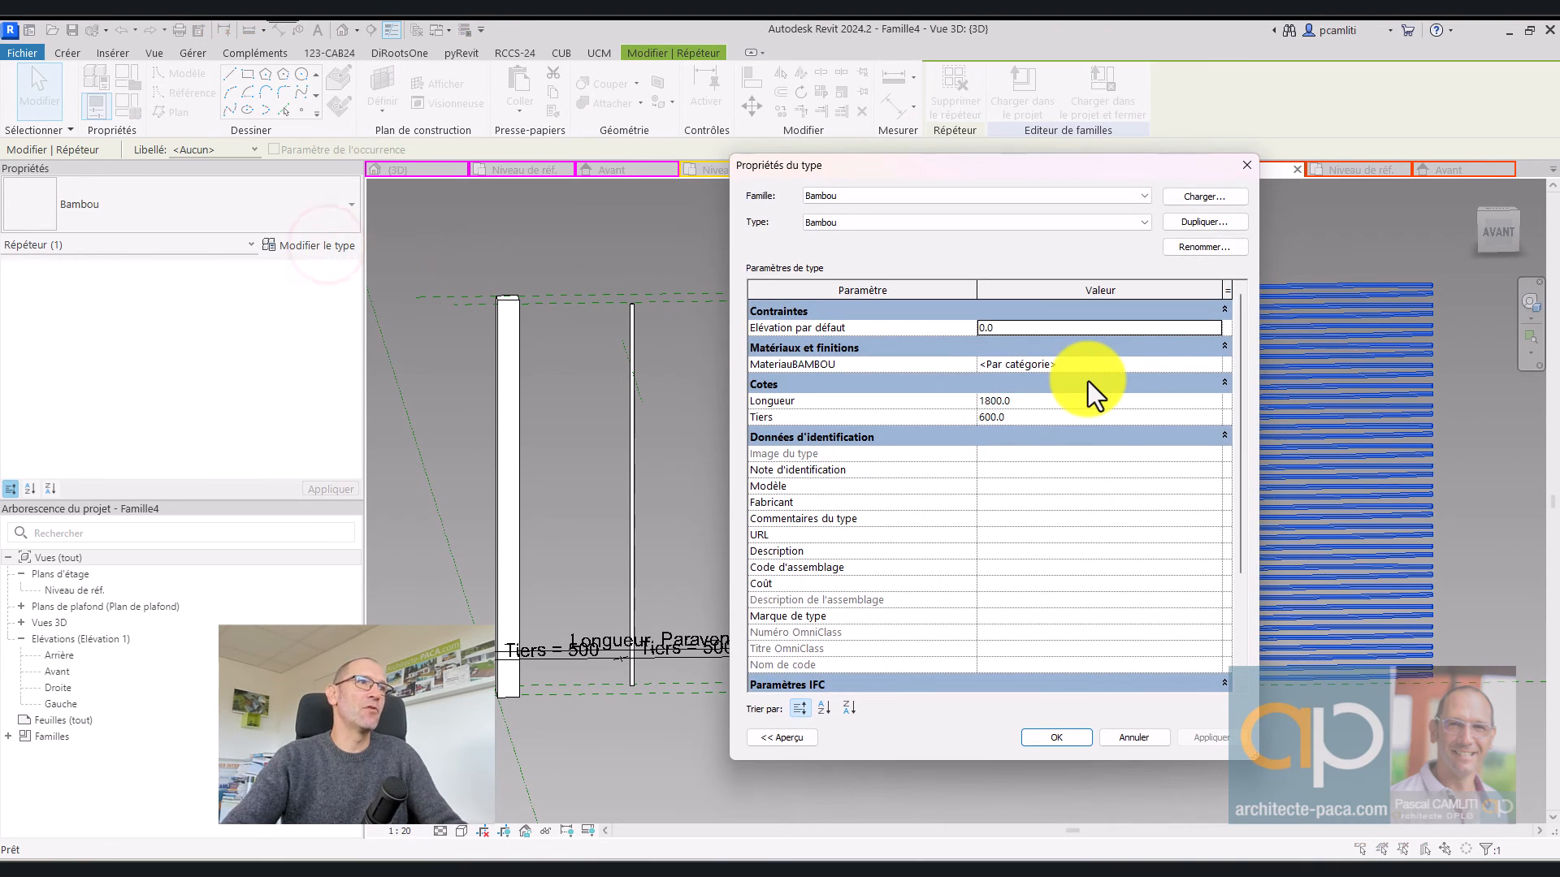
pyautogui.click(1069, 402)
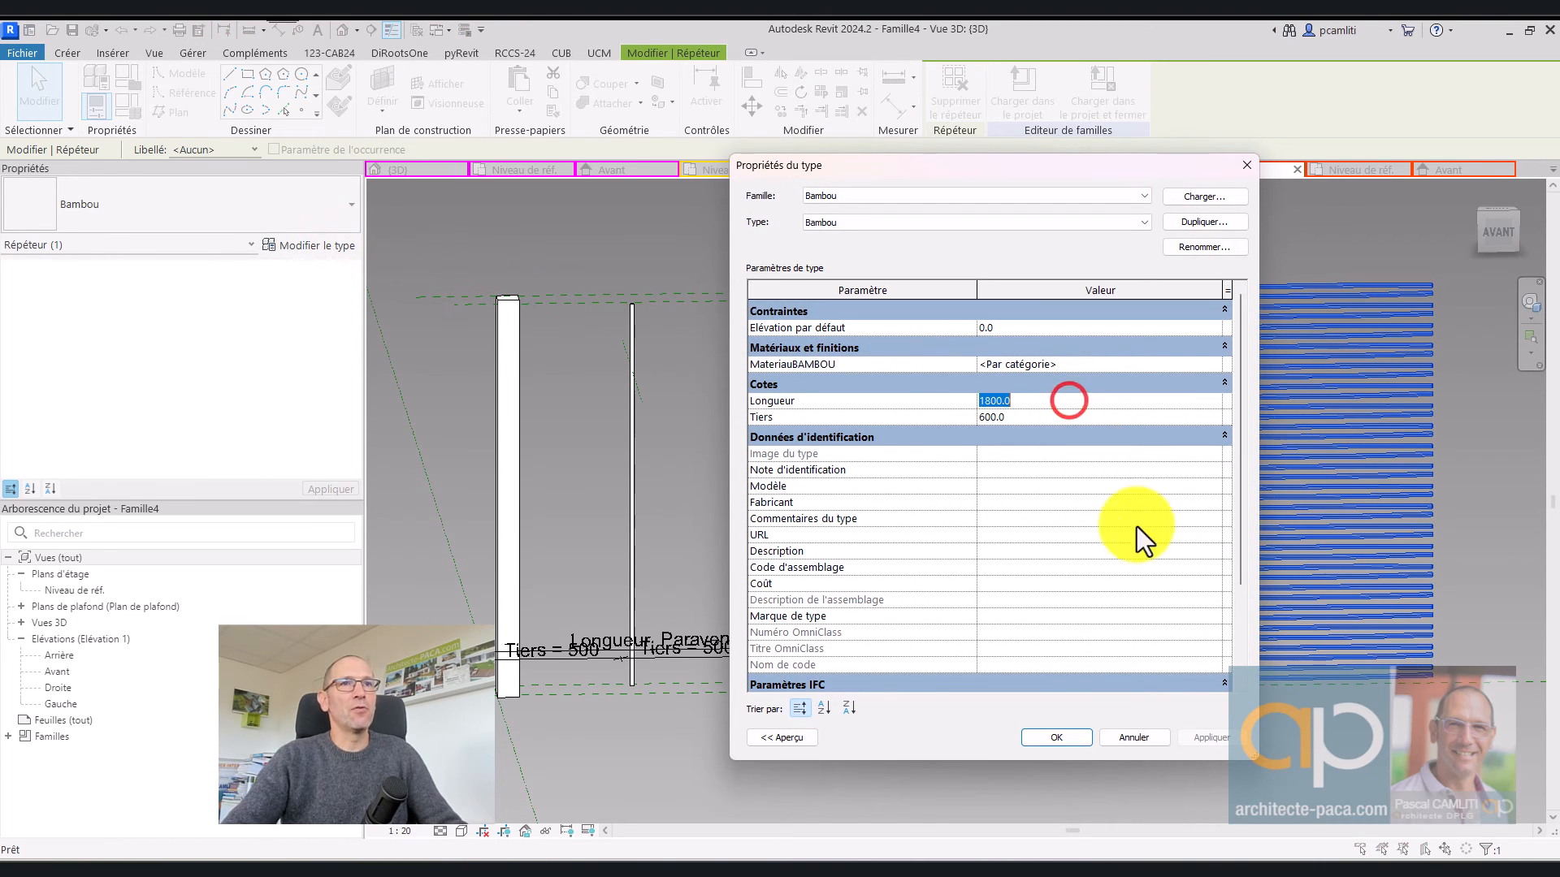
pyautogui.click(1159, 741)
pyautogui.click(1208, 720)
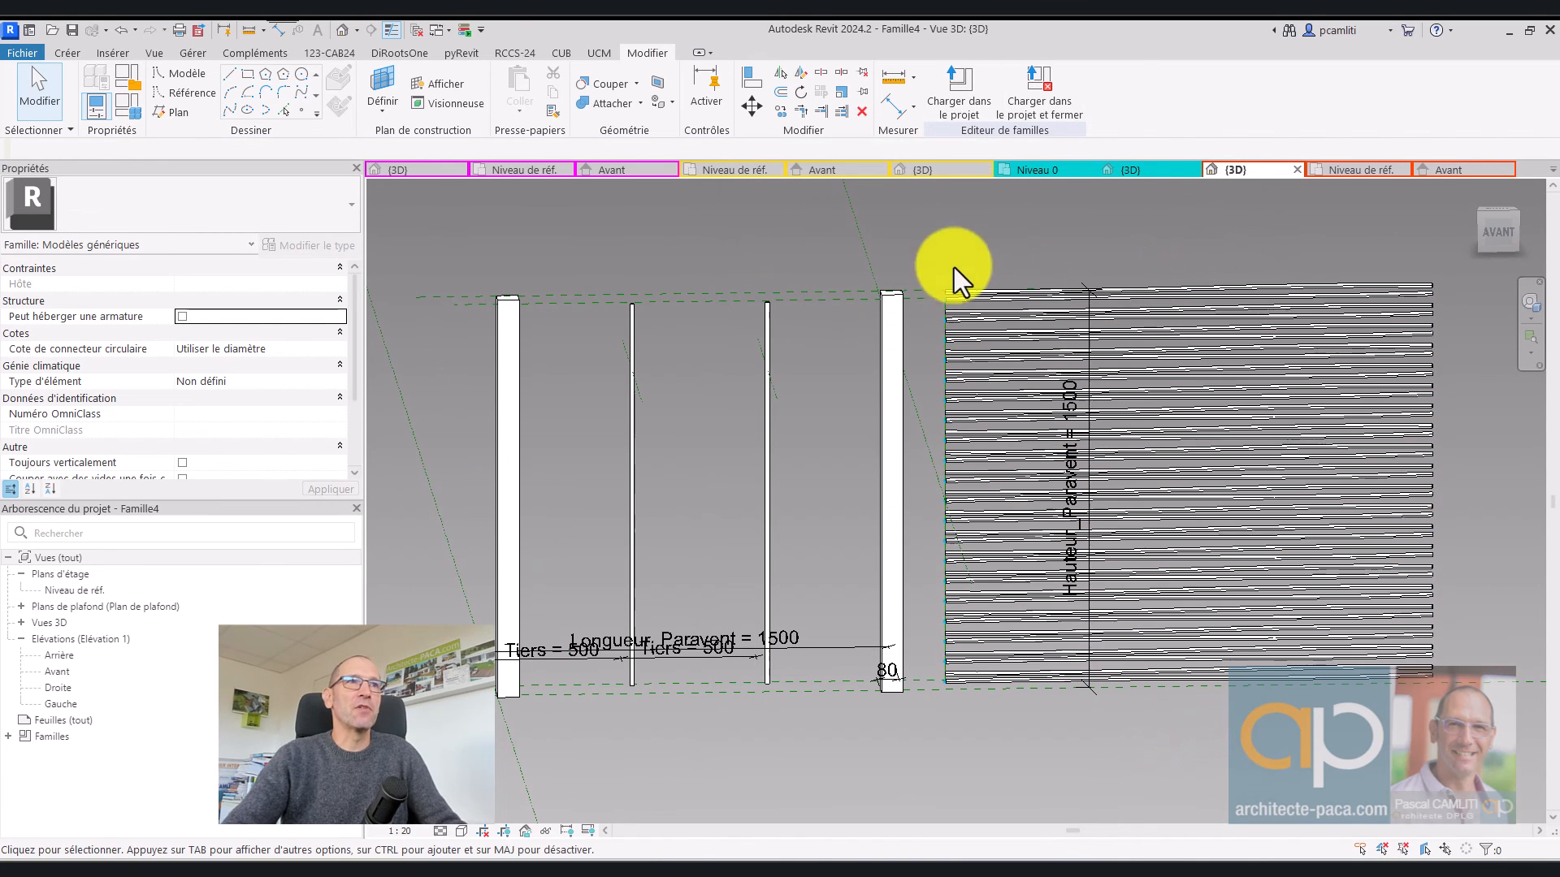
# In the Avant elevation, align the repeater's divided reference line with the inner face of the left post and lock the alignment
pyautogui.click(1438, 170)
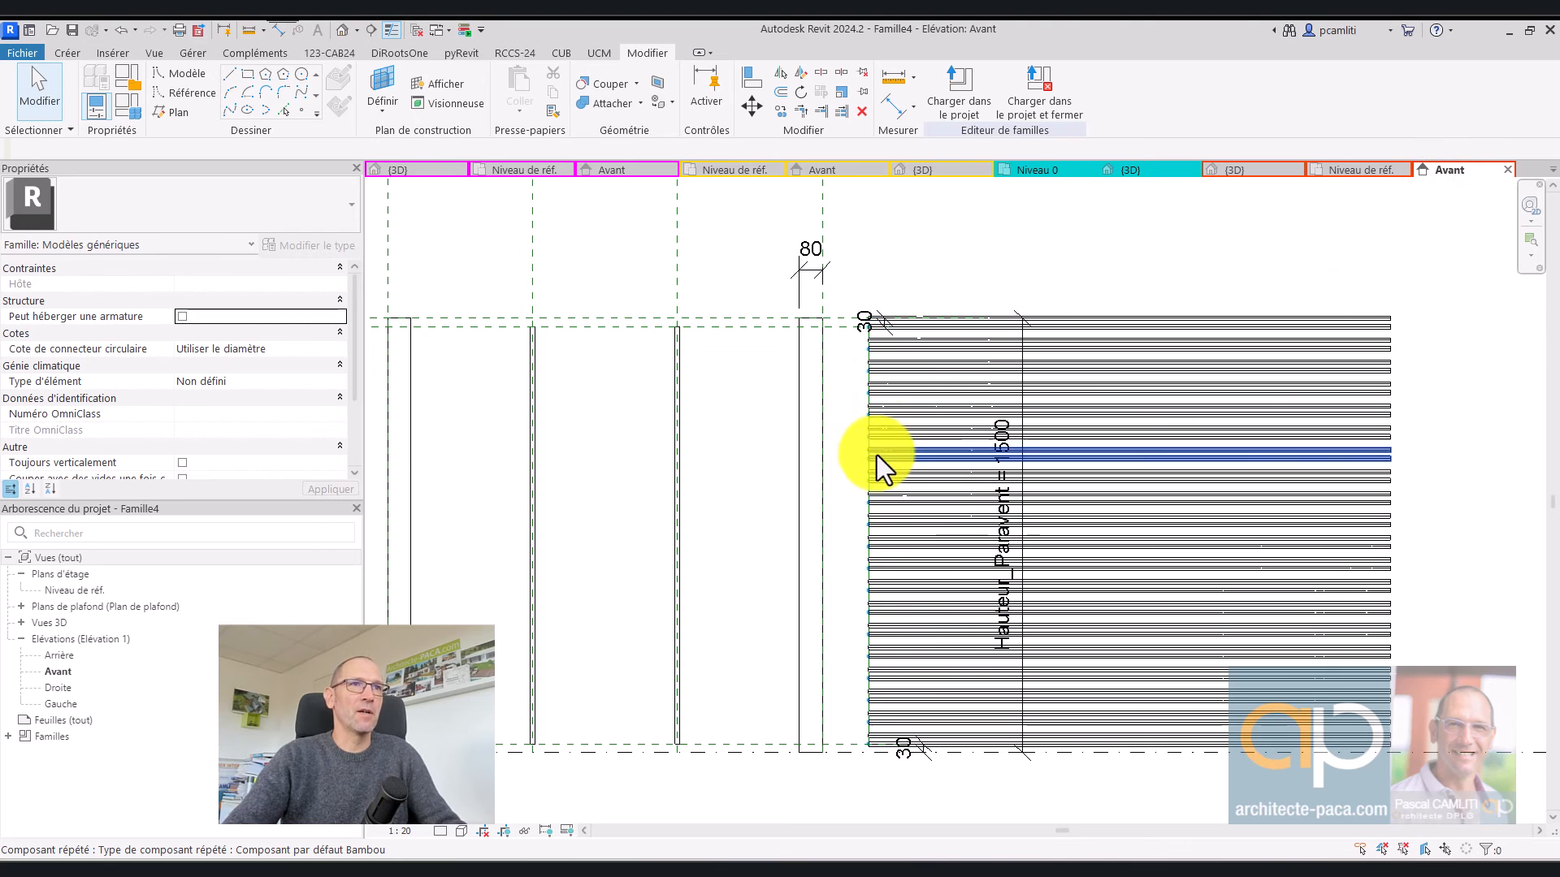
pyautogui.scroll(1, 867, 732)
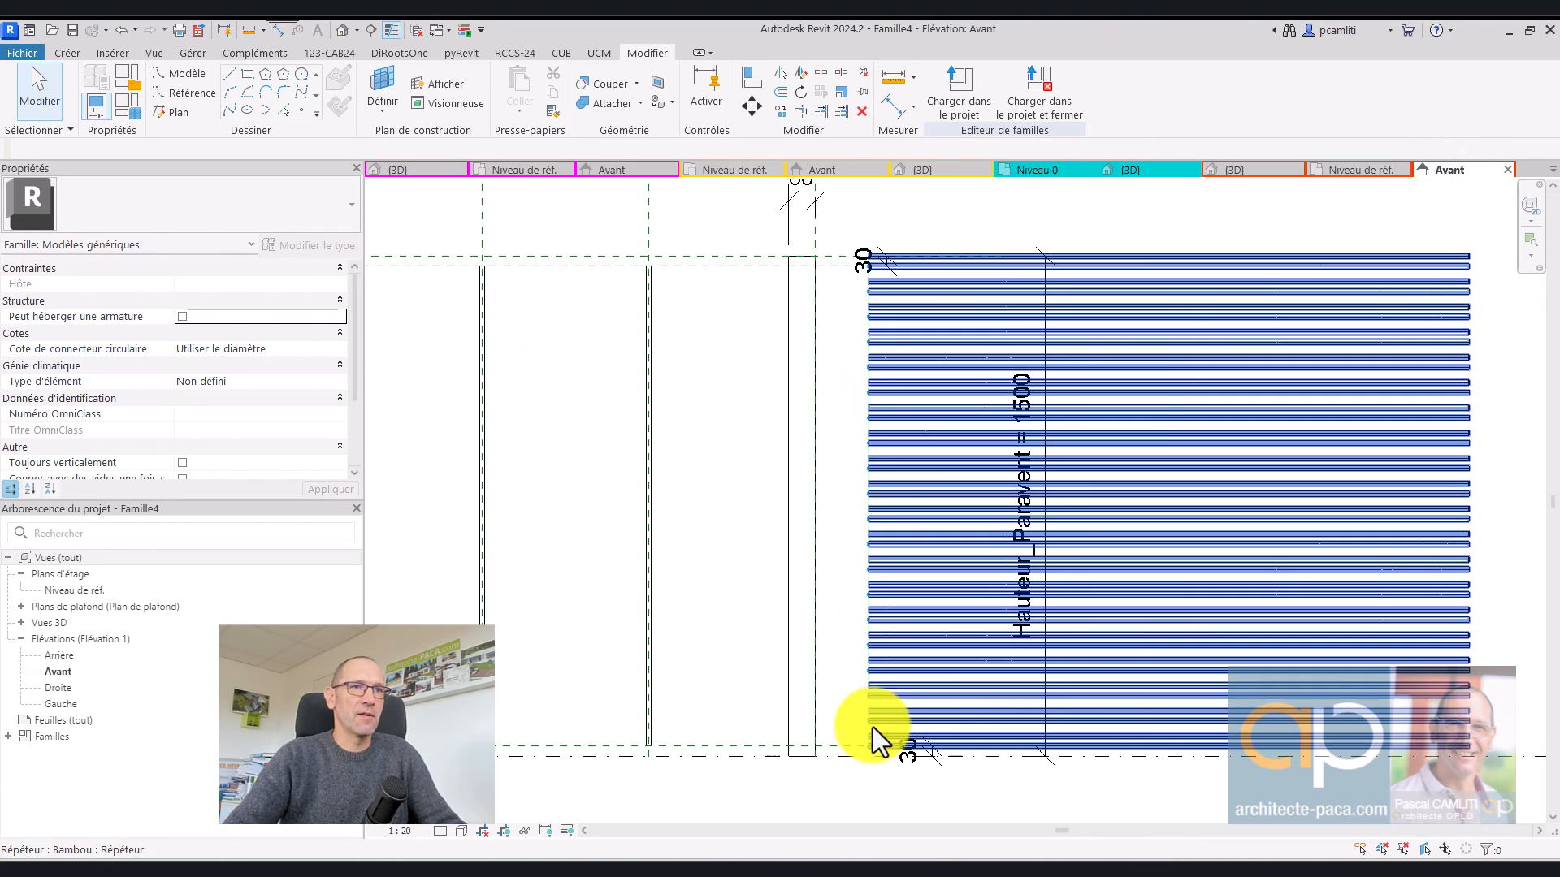
pyautogui.scroll(-2, 903, 281)
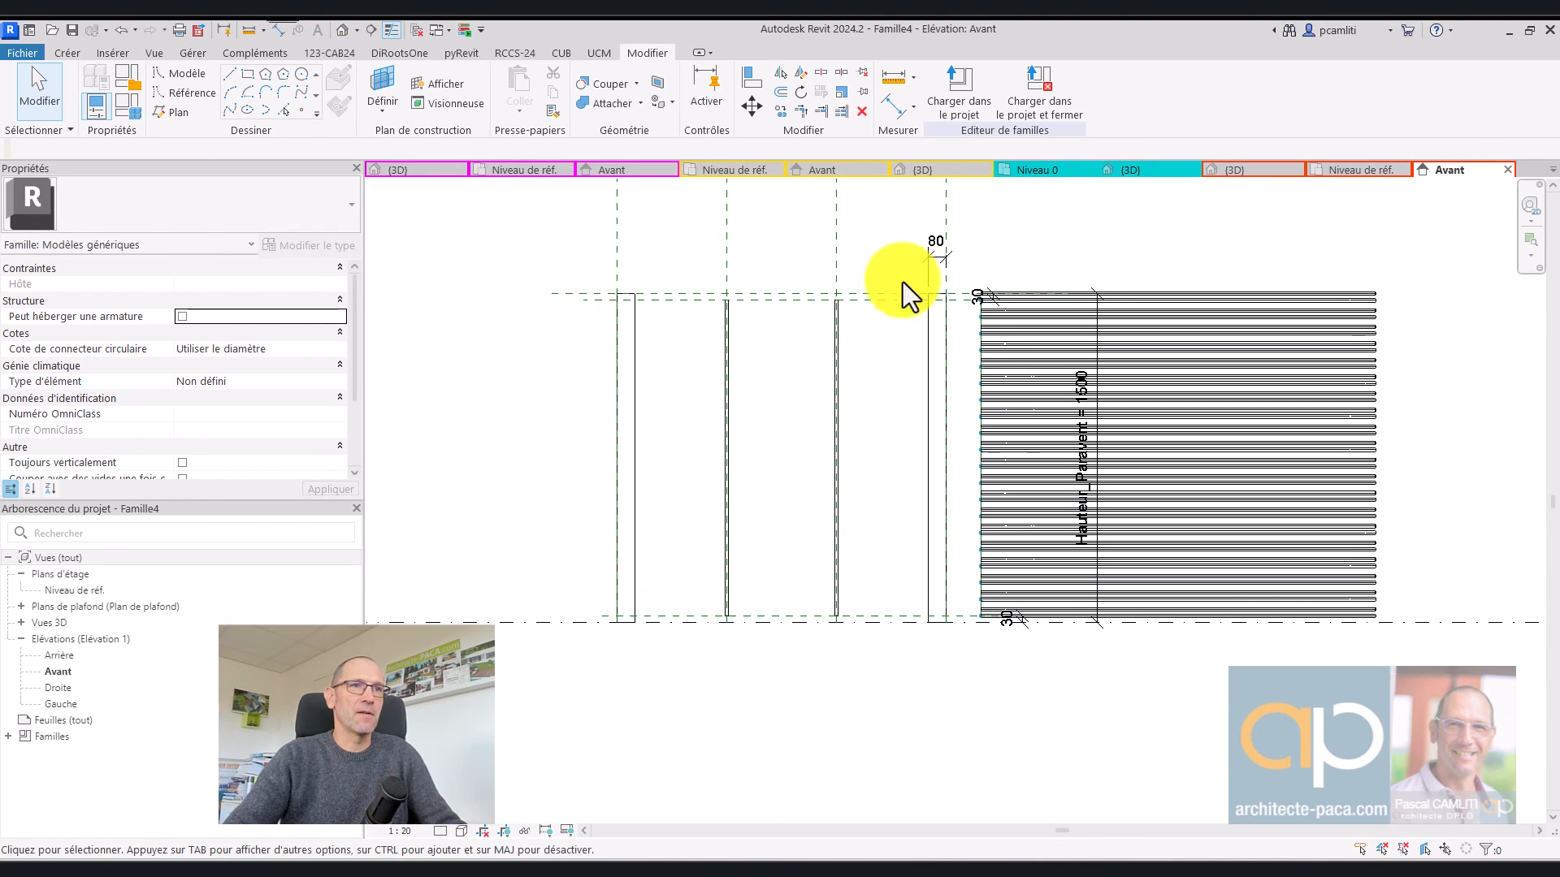
pyautogui.click(749, 76)
pyautogui.click(633, 333)
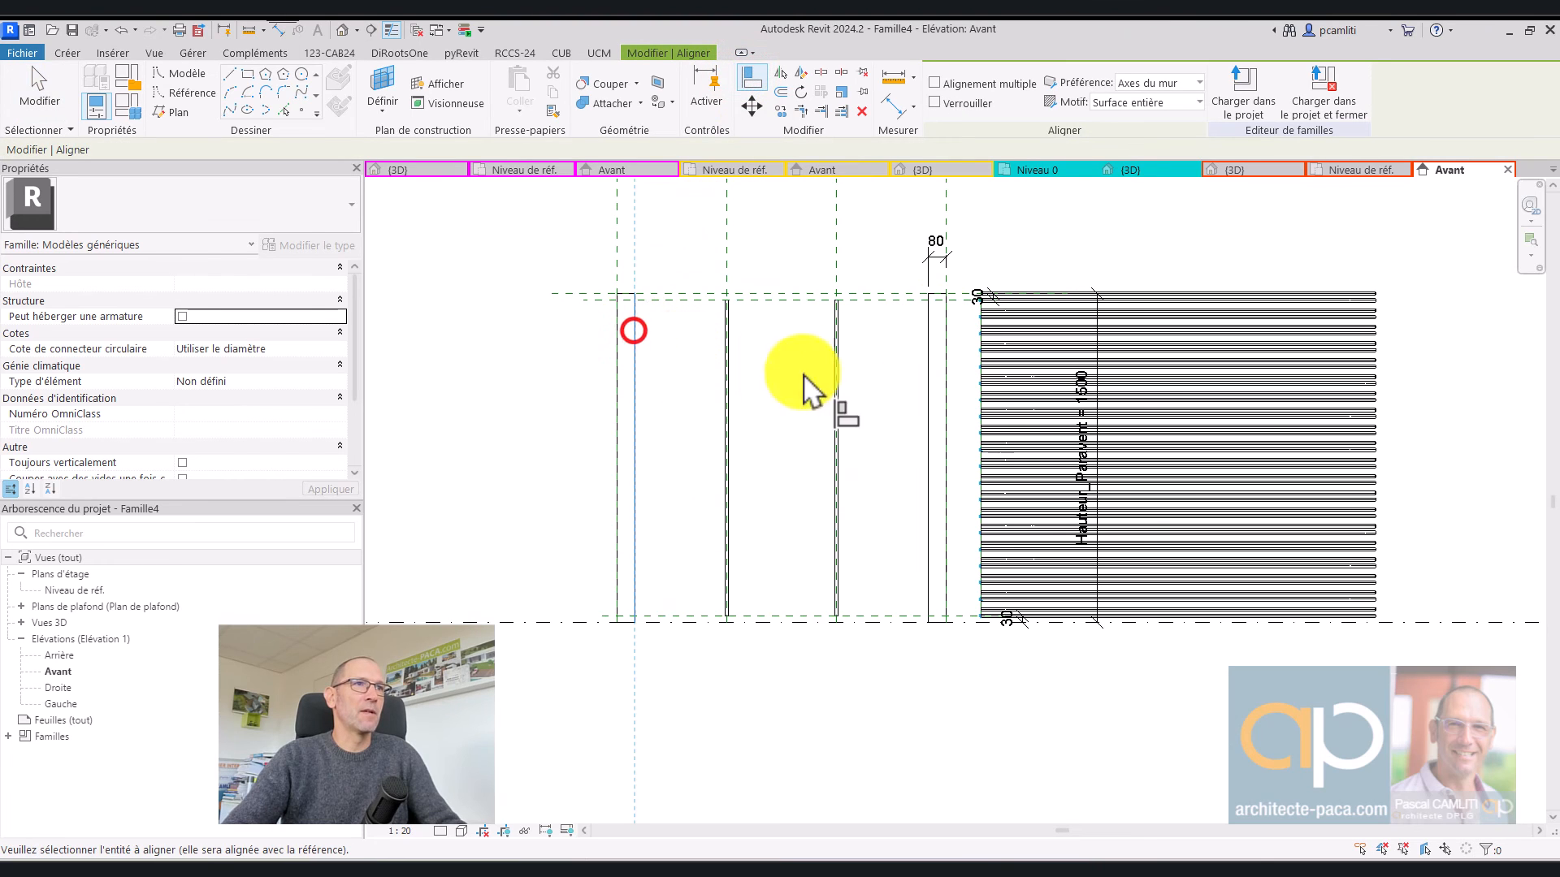
pyautogui.click(978, 373)
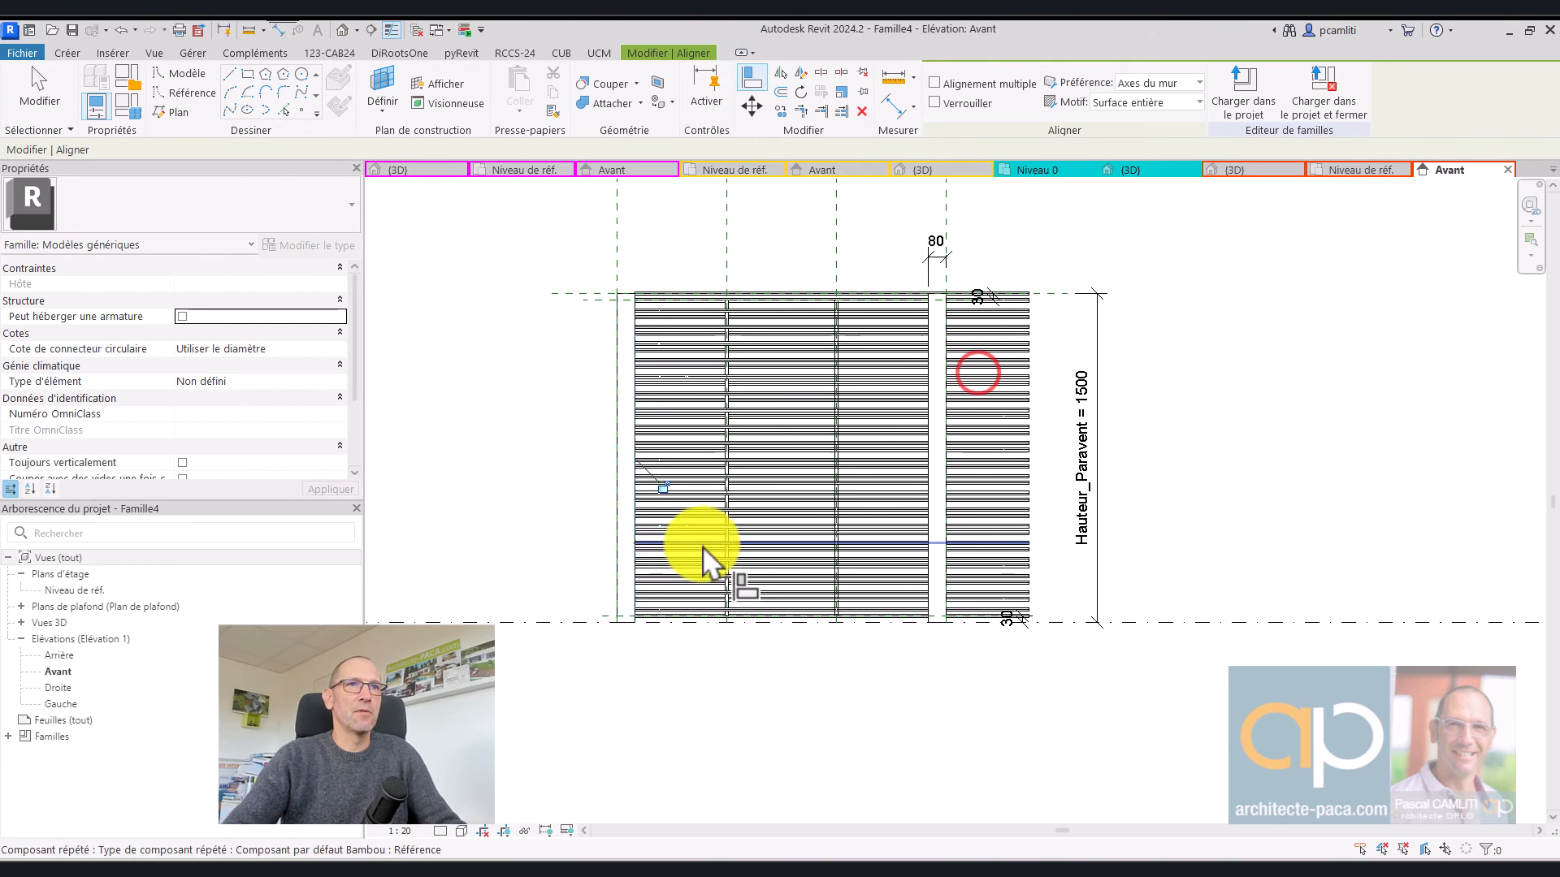
pyautogui.click(661, 490)
pyautogui.press('Escape')
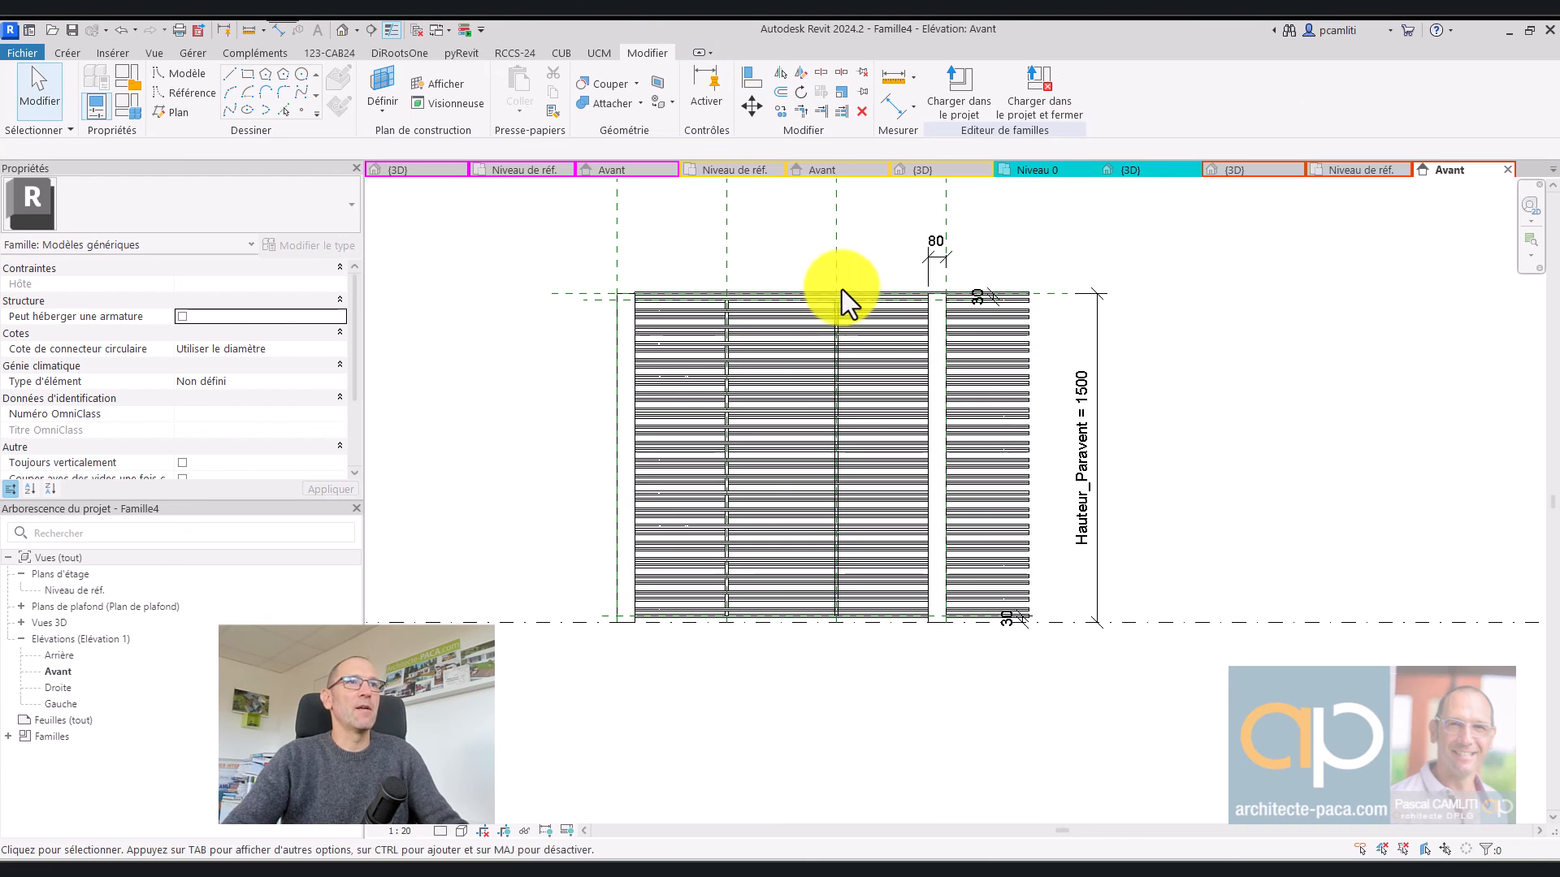
# Check the screen's length in the family types, and set the repeated Bambou type's Longueur to 1500
pyautogui.click(132, 106)
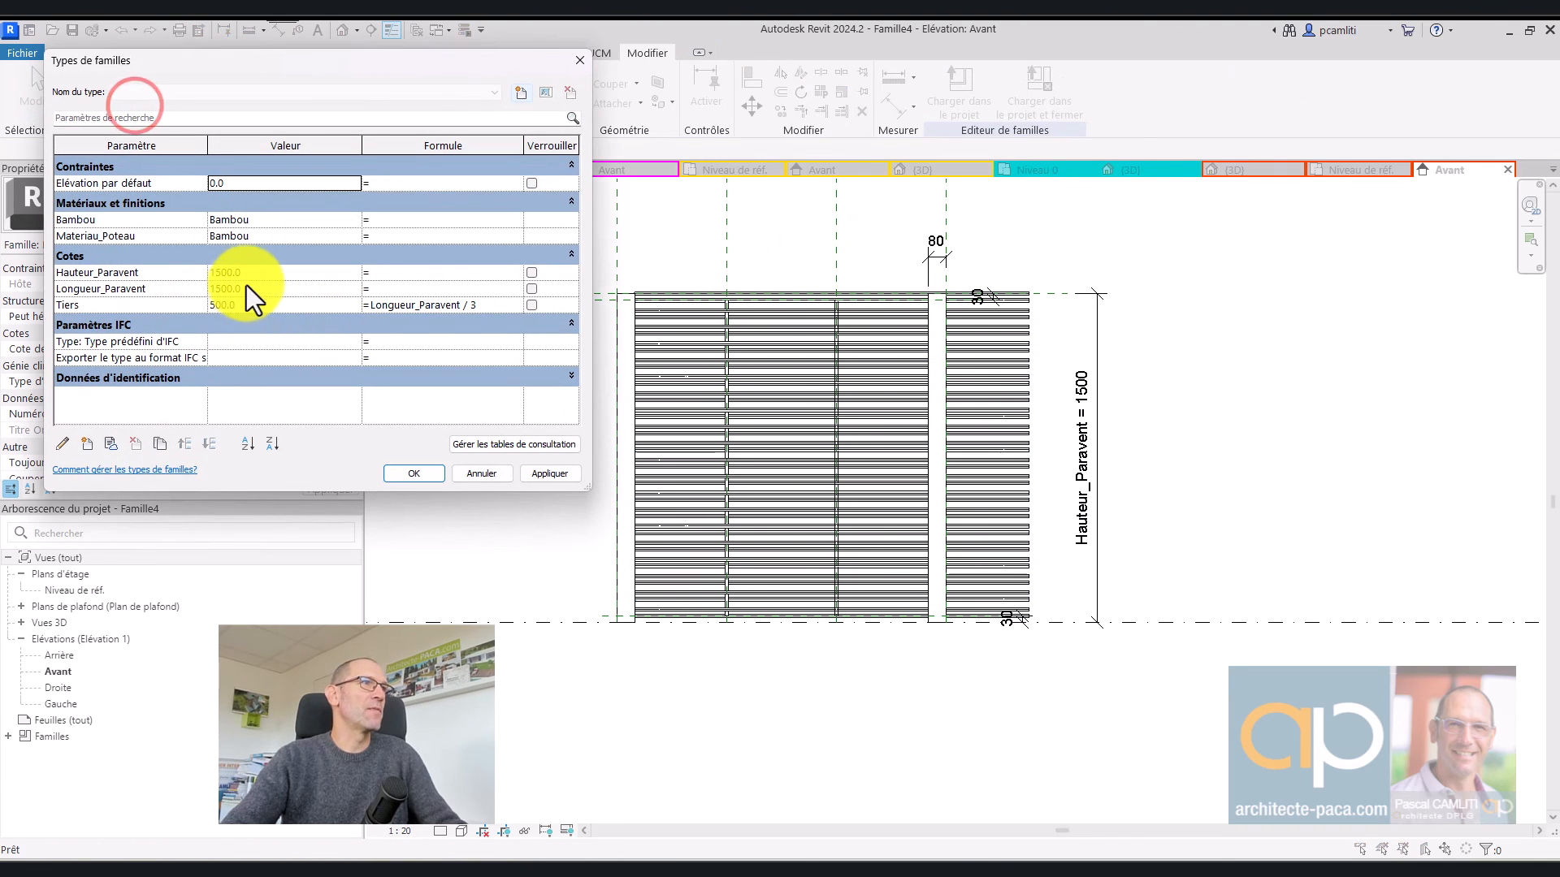
pyautogui.press('Escape')
pyautogui.click(854, 290)
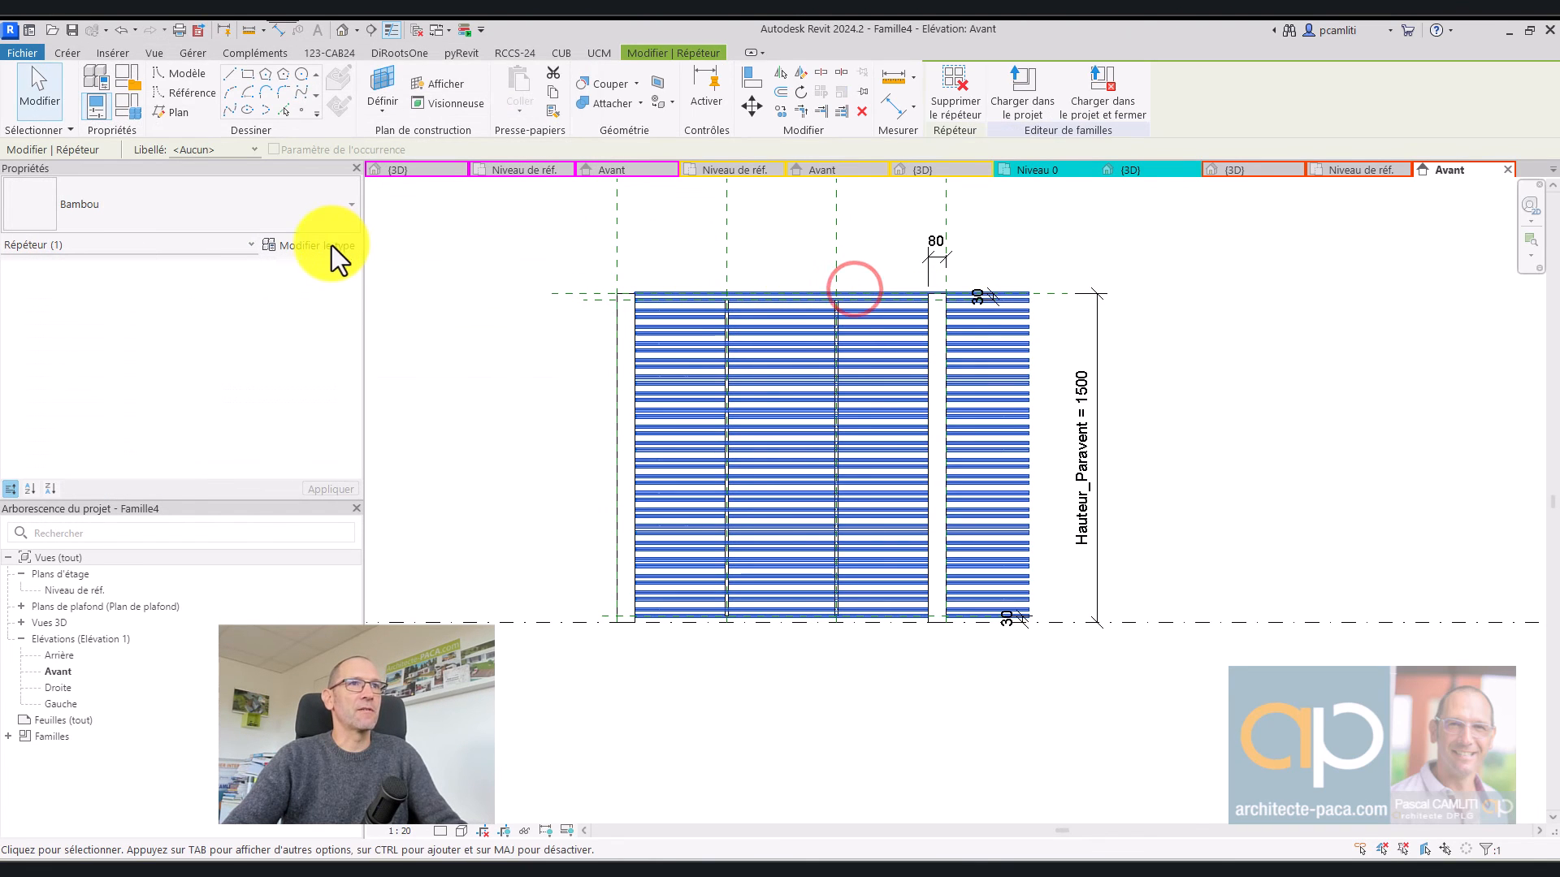
pyautogui.click(333, 244)
pyautogui.click(1048, 403)
pyautogui.doubleClick(1048, 403)
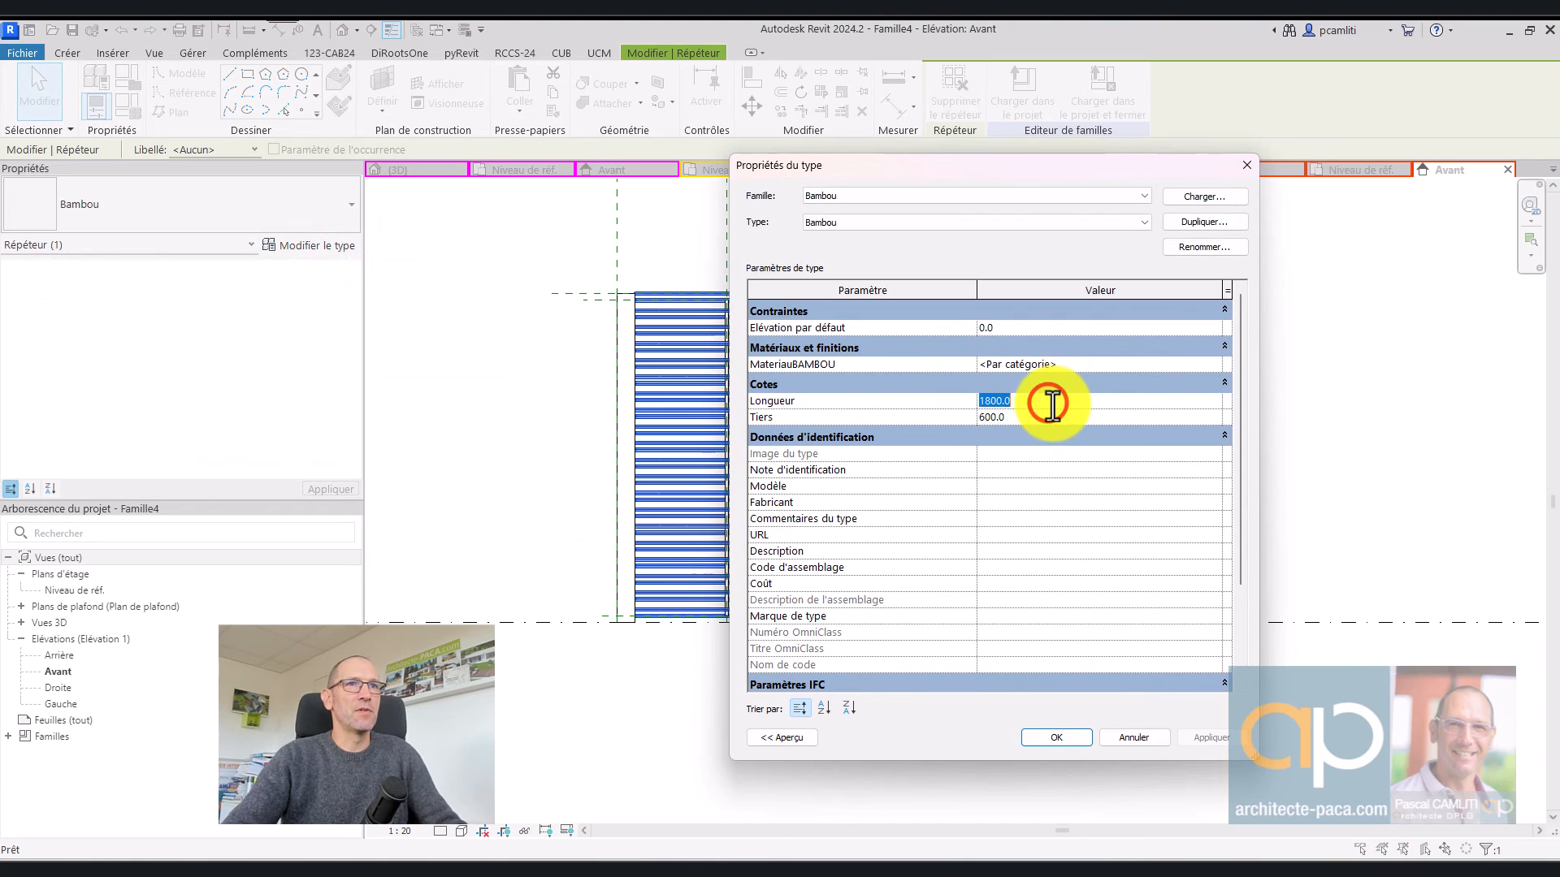
pyautogui.write('1500')
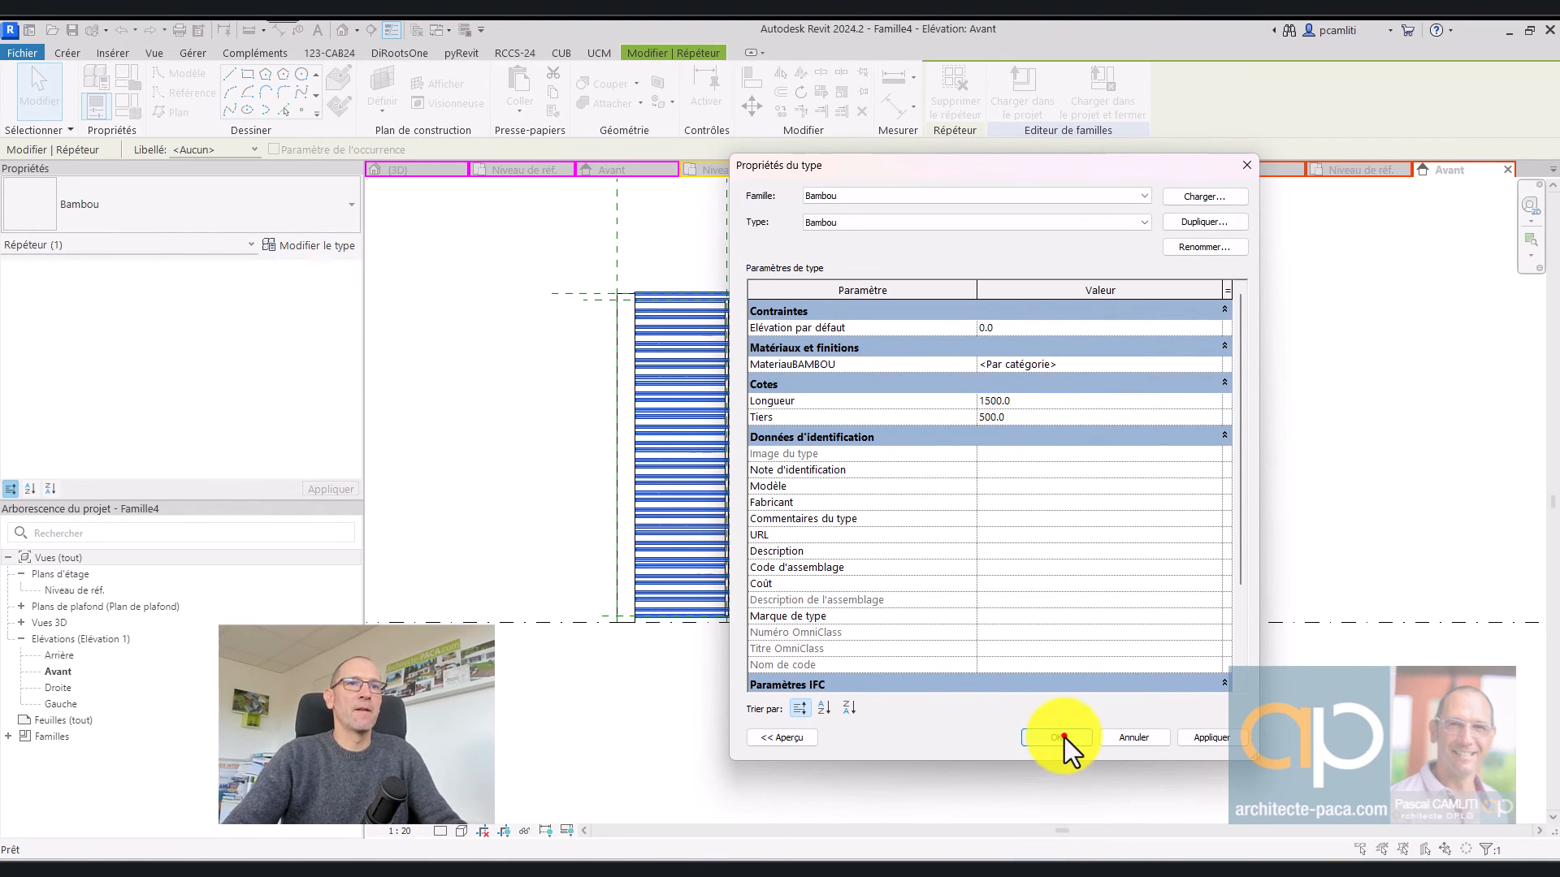
pyautogui.click(1056, 738)
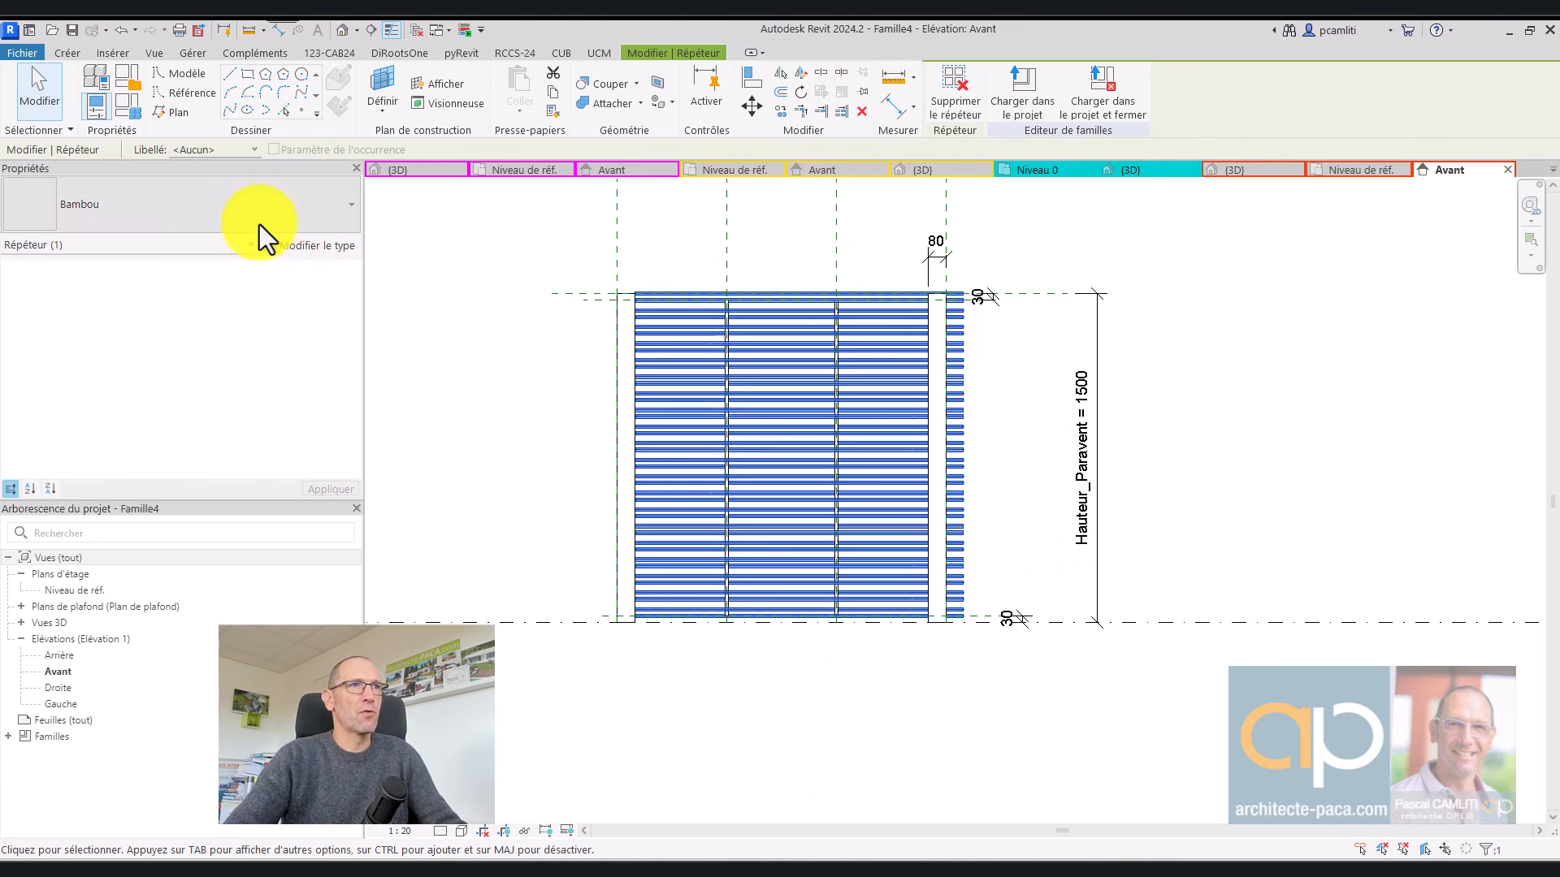
pyautogui.click(947, 213)
pyautogui.click(984, 227)
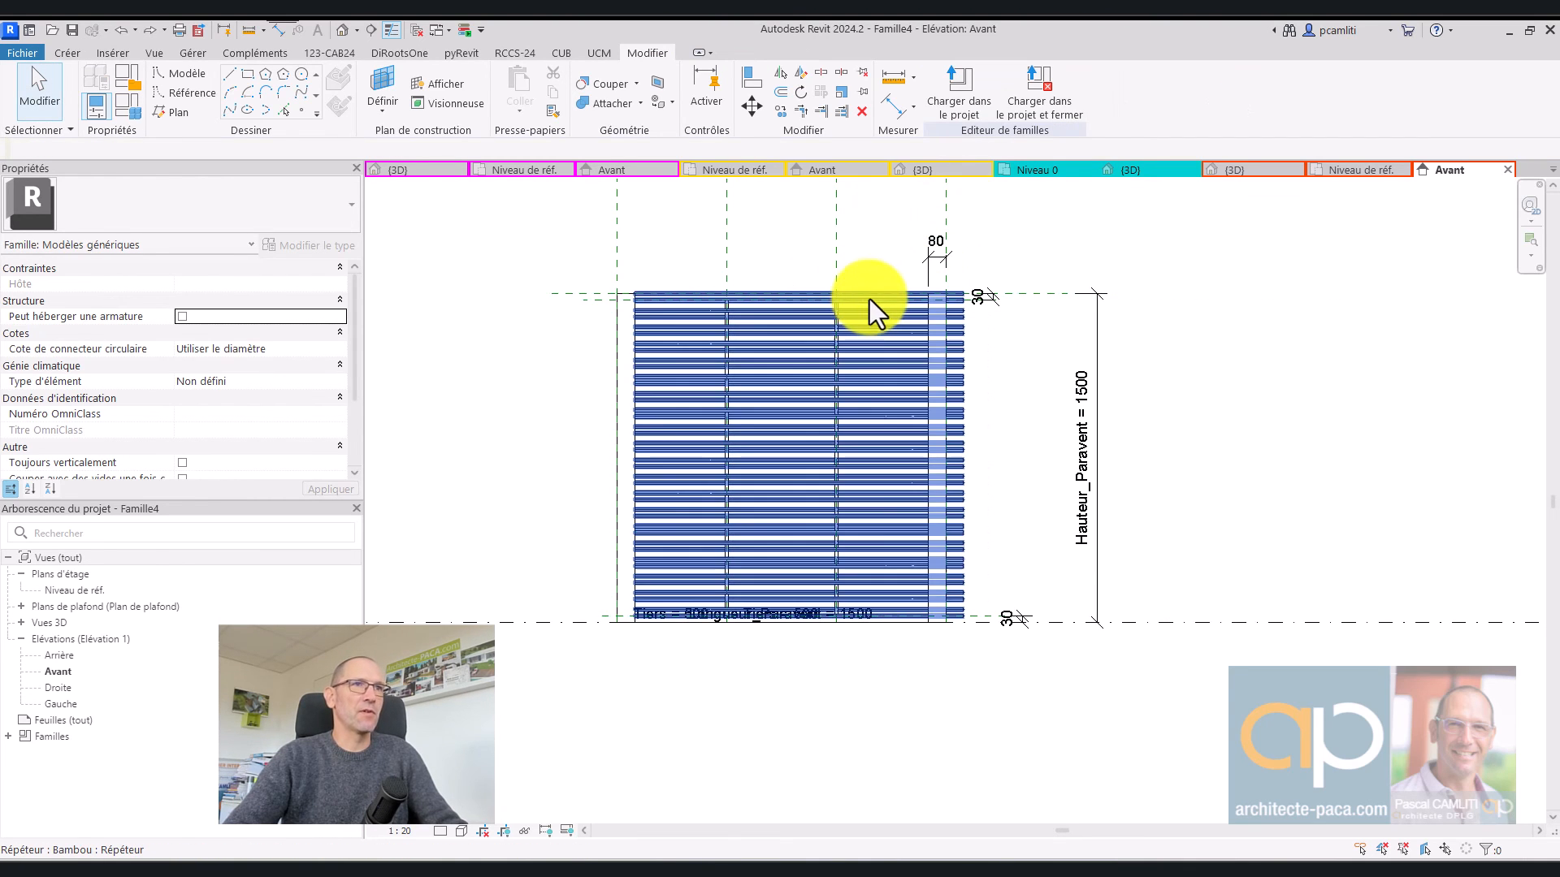
# Set the repeated Bambou type's Longueur to 1400
pyautogui.click(869, 302)
pyautogui.click(314, 248)
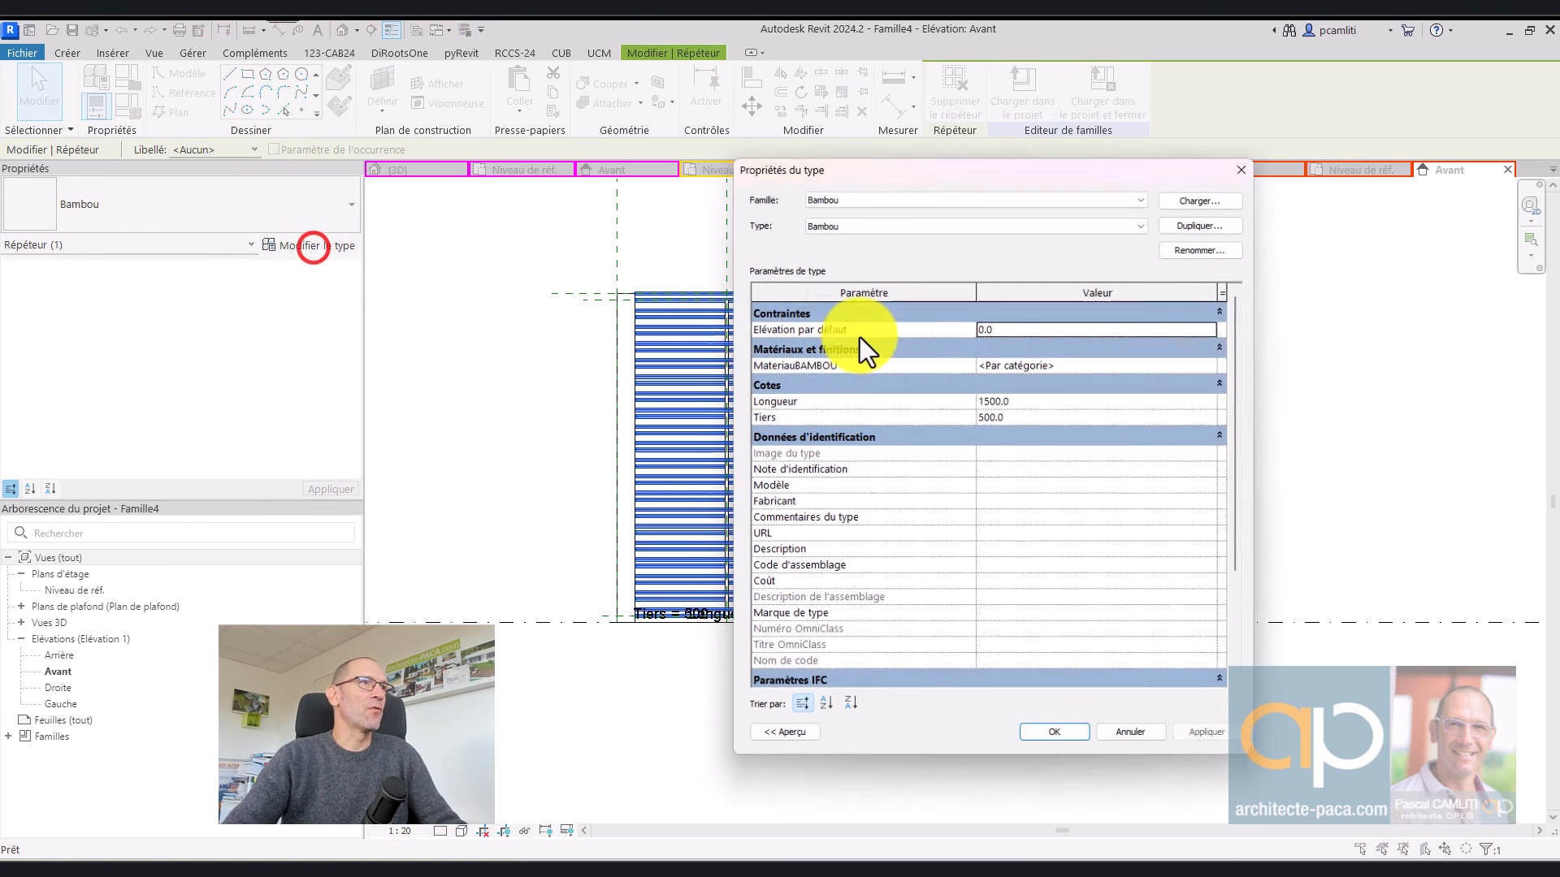
pyautogui.click(1021, 401)
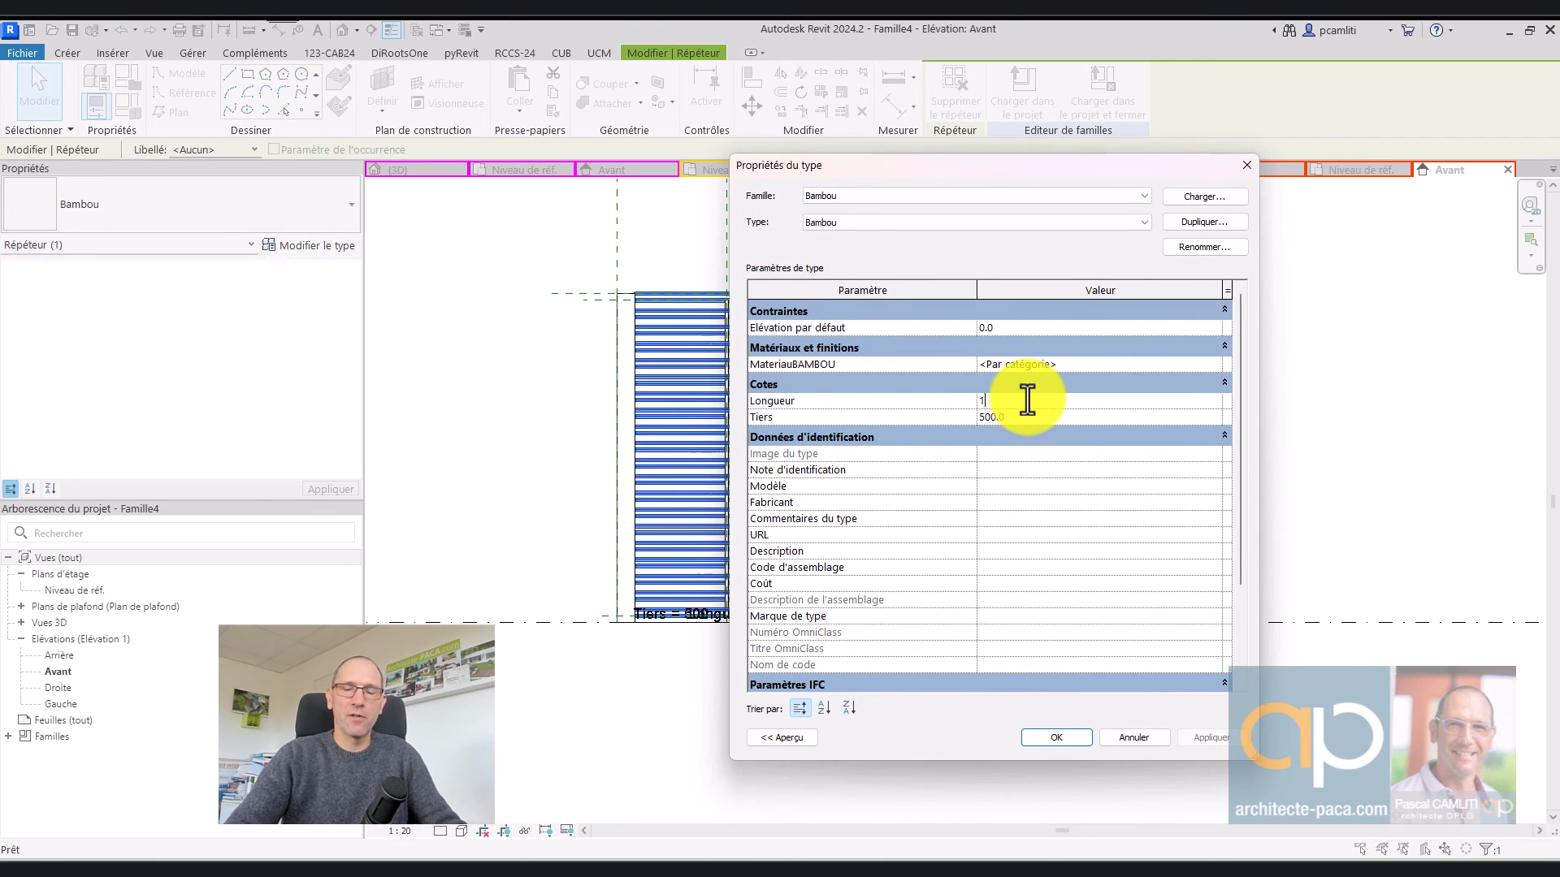
pyautogui.write('100')
pyautogui.press('Return')
pyautogui.click(1027, 399)
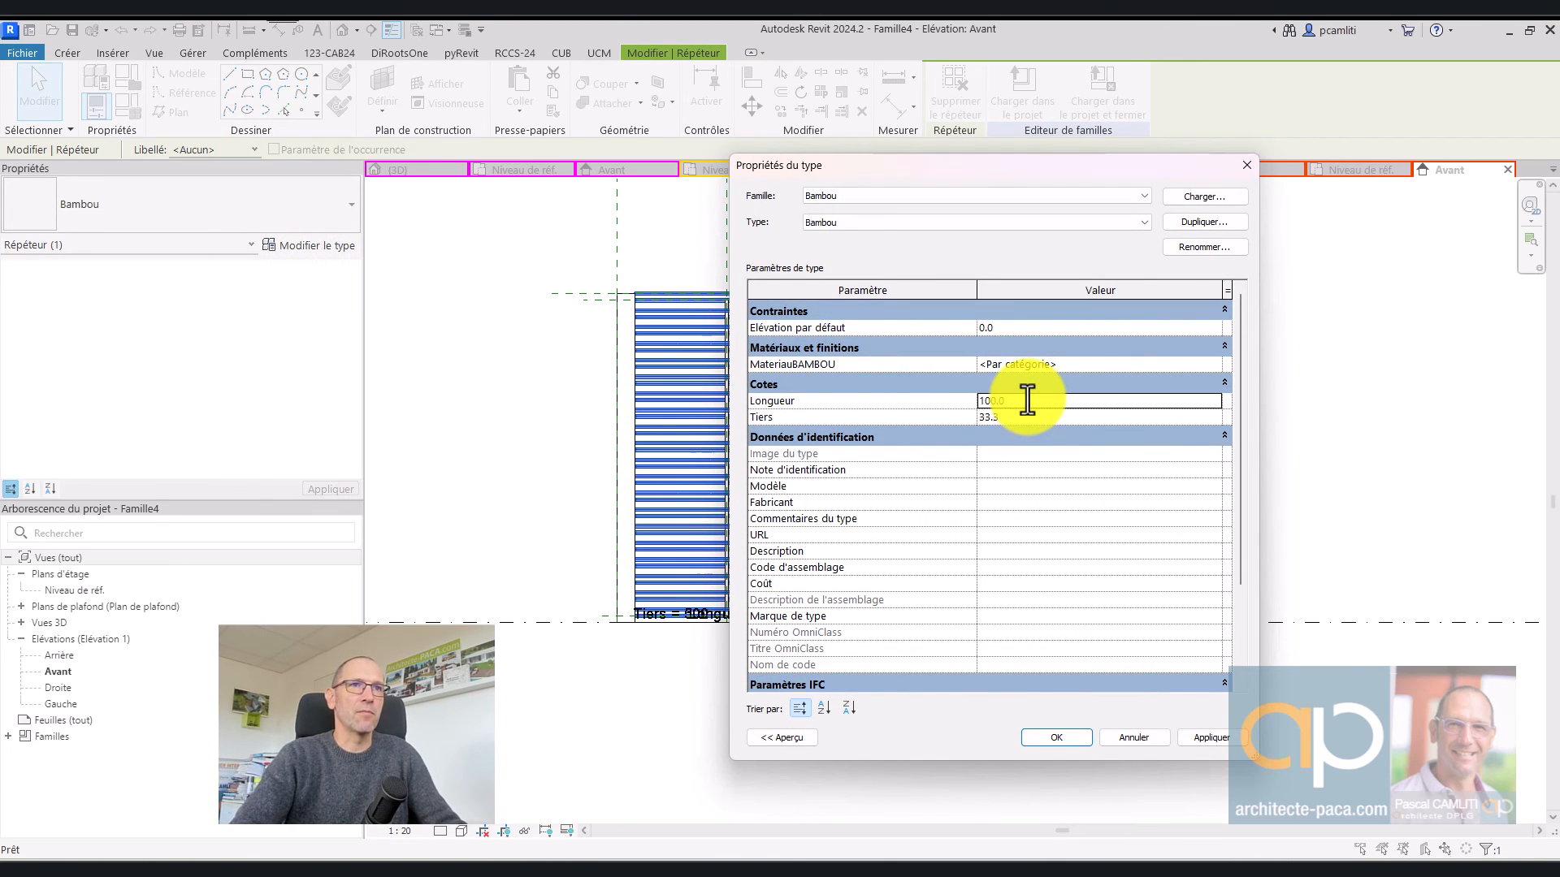
pyautogui.write('1400')
pyautogui.press('Return')
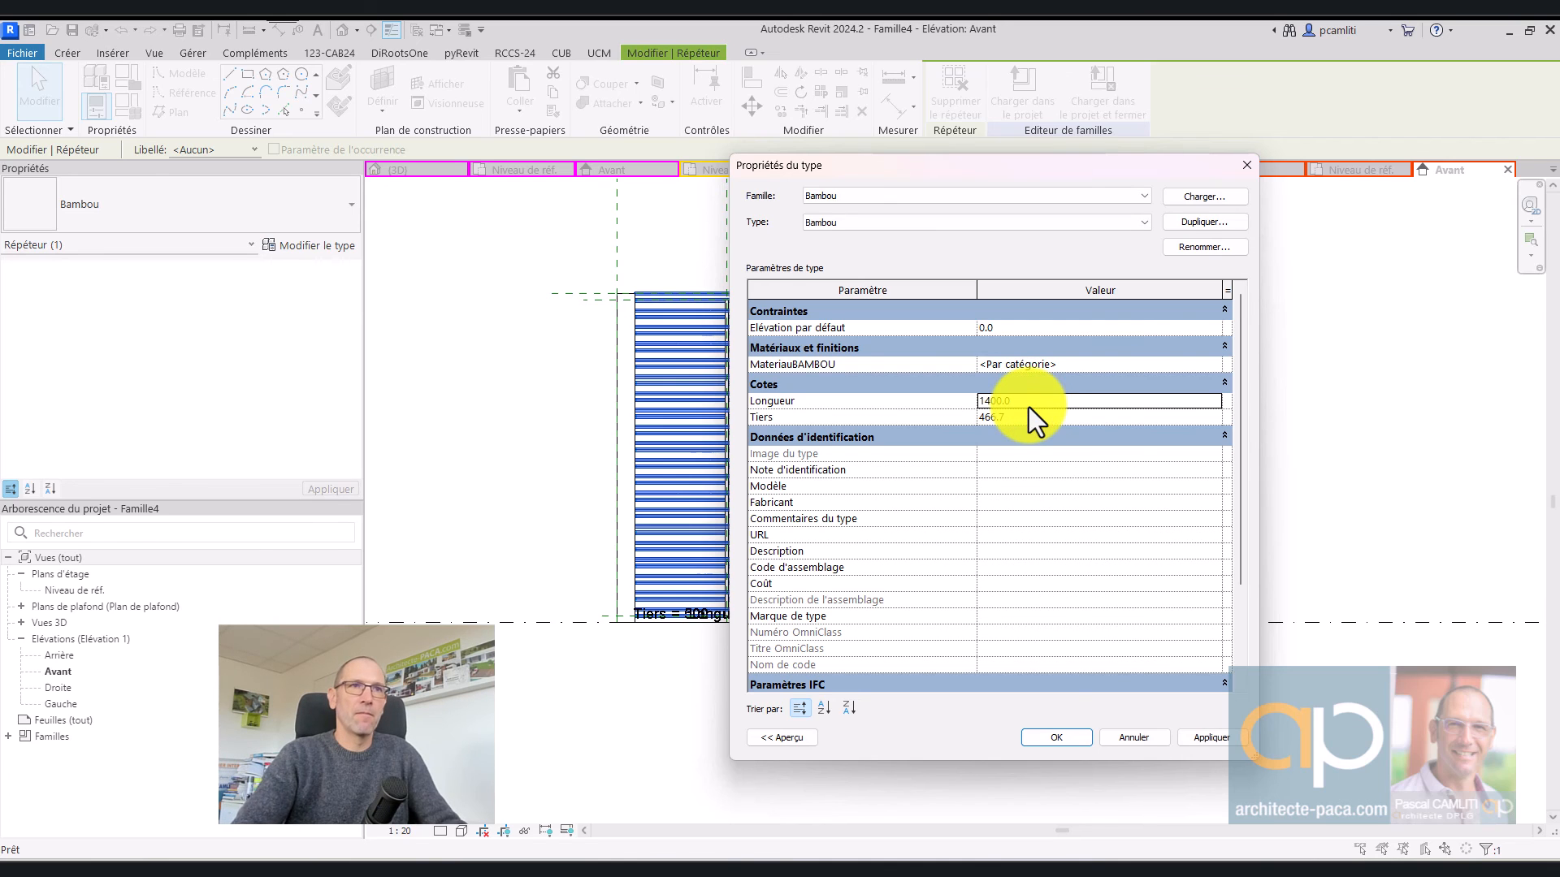
pyautogui.click(1067, 735)
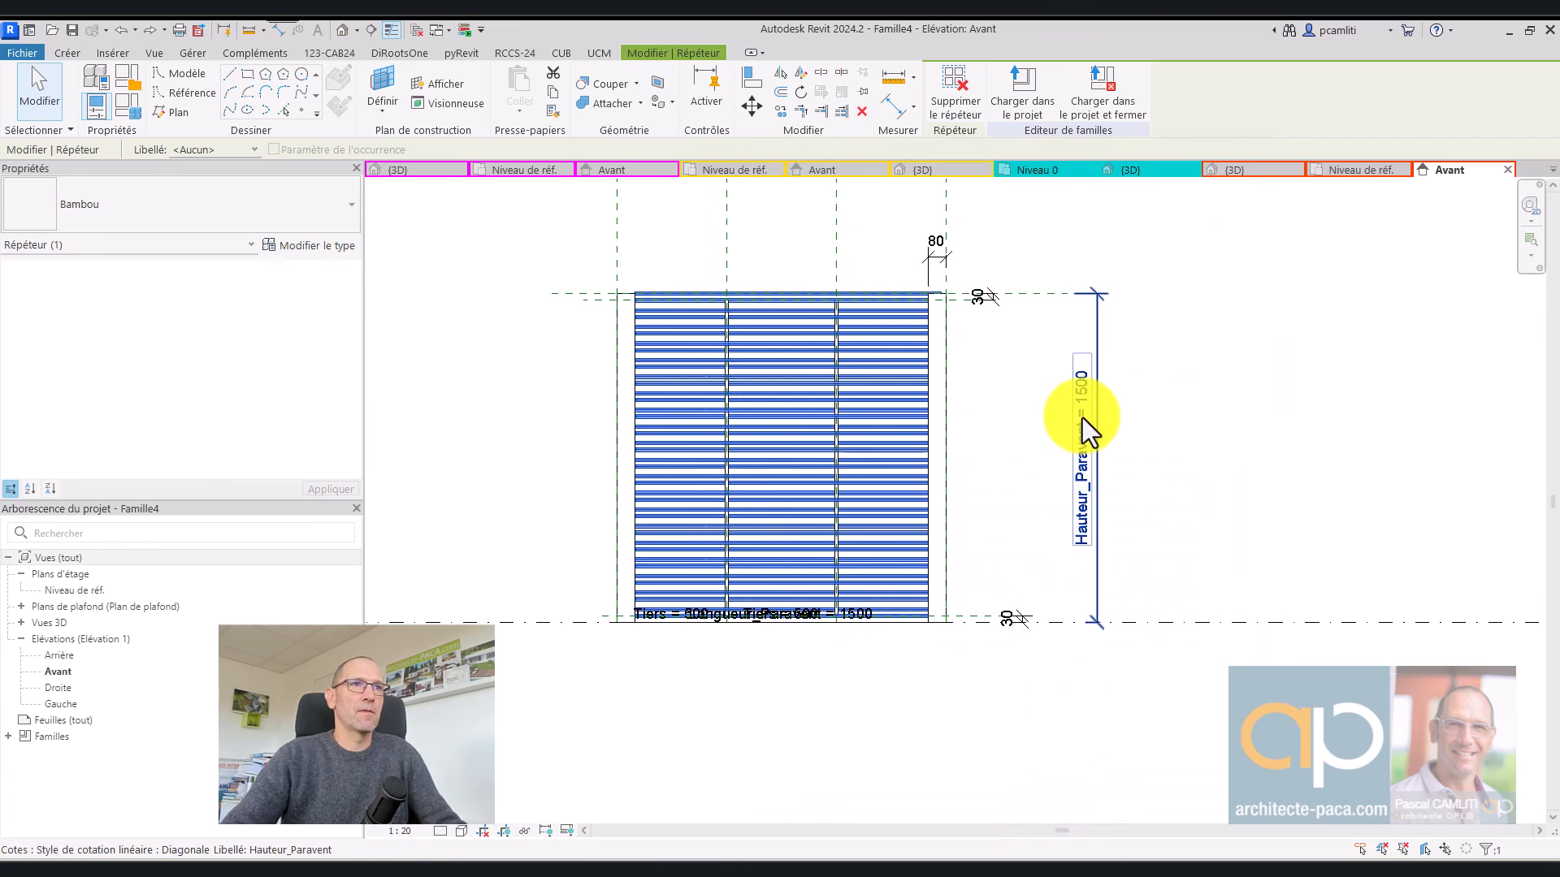
pyautogui.scroll(2, 877, 325)
pyautogui.press('Escape')
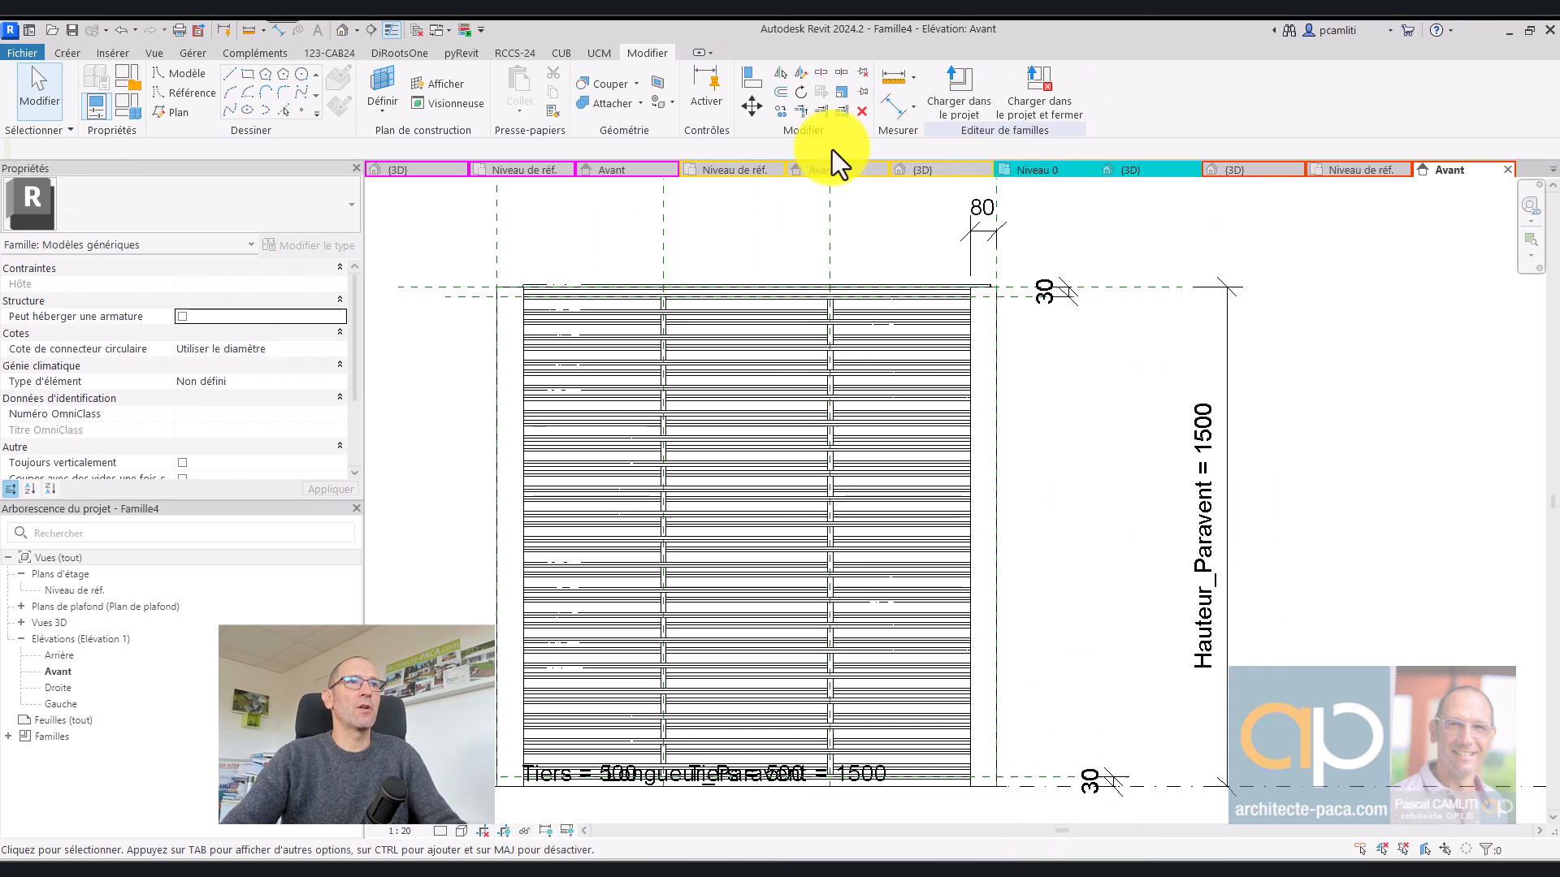
# Add an aligned dimension between the inner faces of the two posts, above the screen
pyautogui.click(895, 104)
pyautogui.click(521, 317)
pyautogui.click(968, 345)
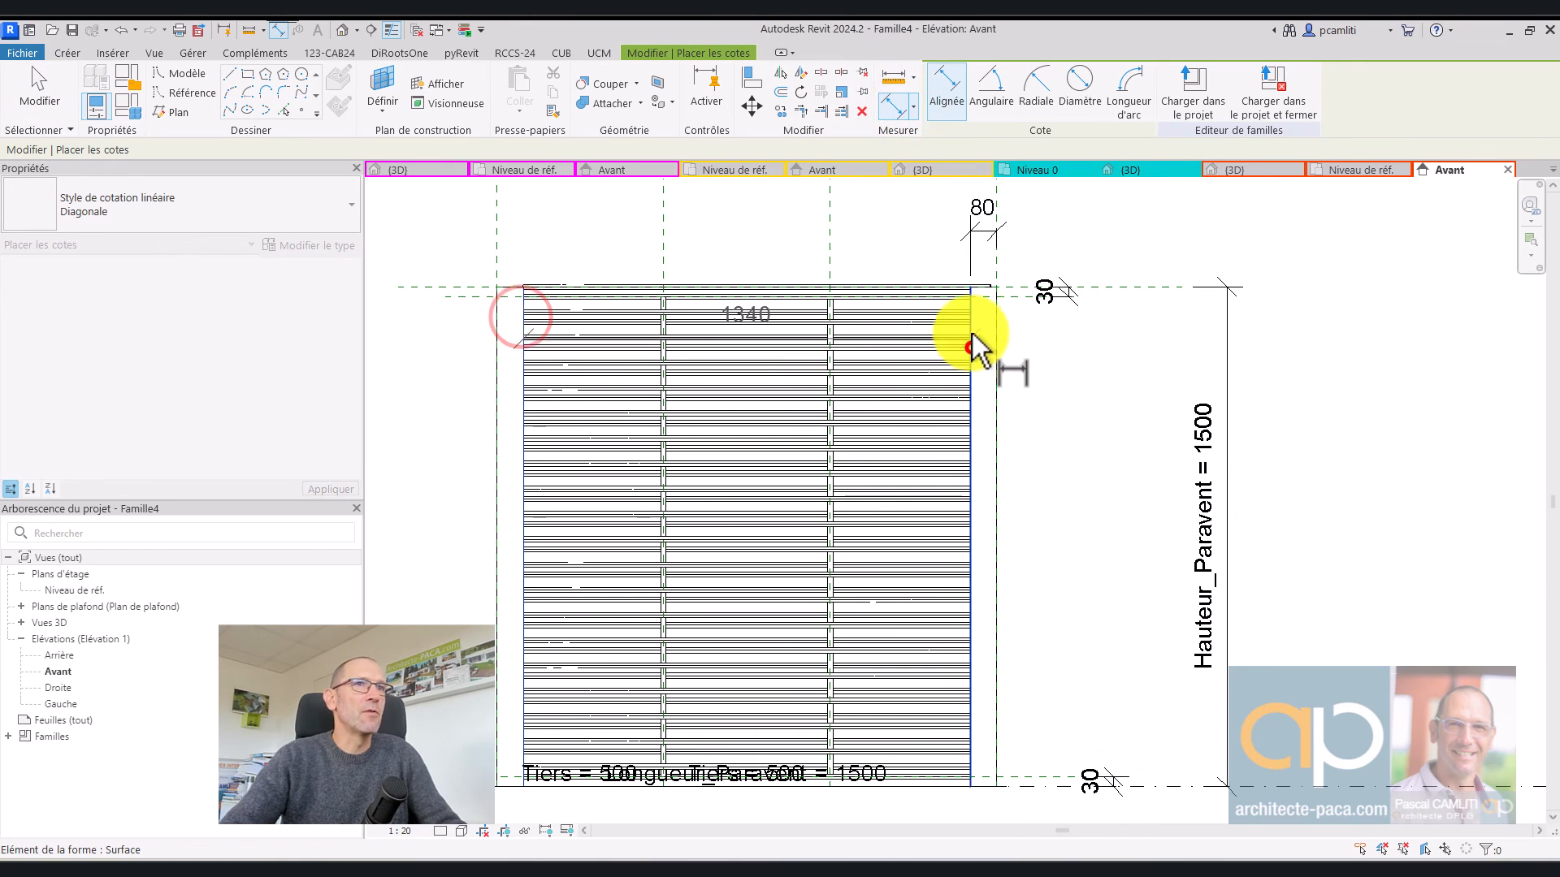
pyautogui.click(940, 240)
pyautogui.press('Escape')
# Set the repeated Bambou type's Longueur to 1340 and switch back to the 3D view
pyautogui.click(928, 285)
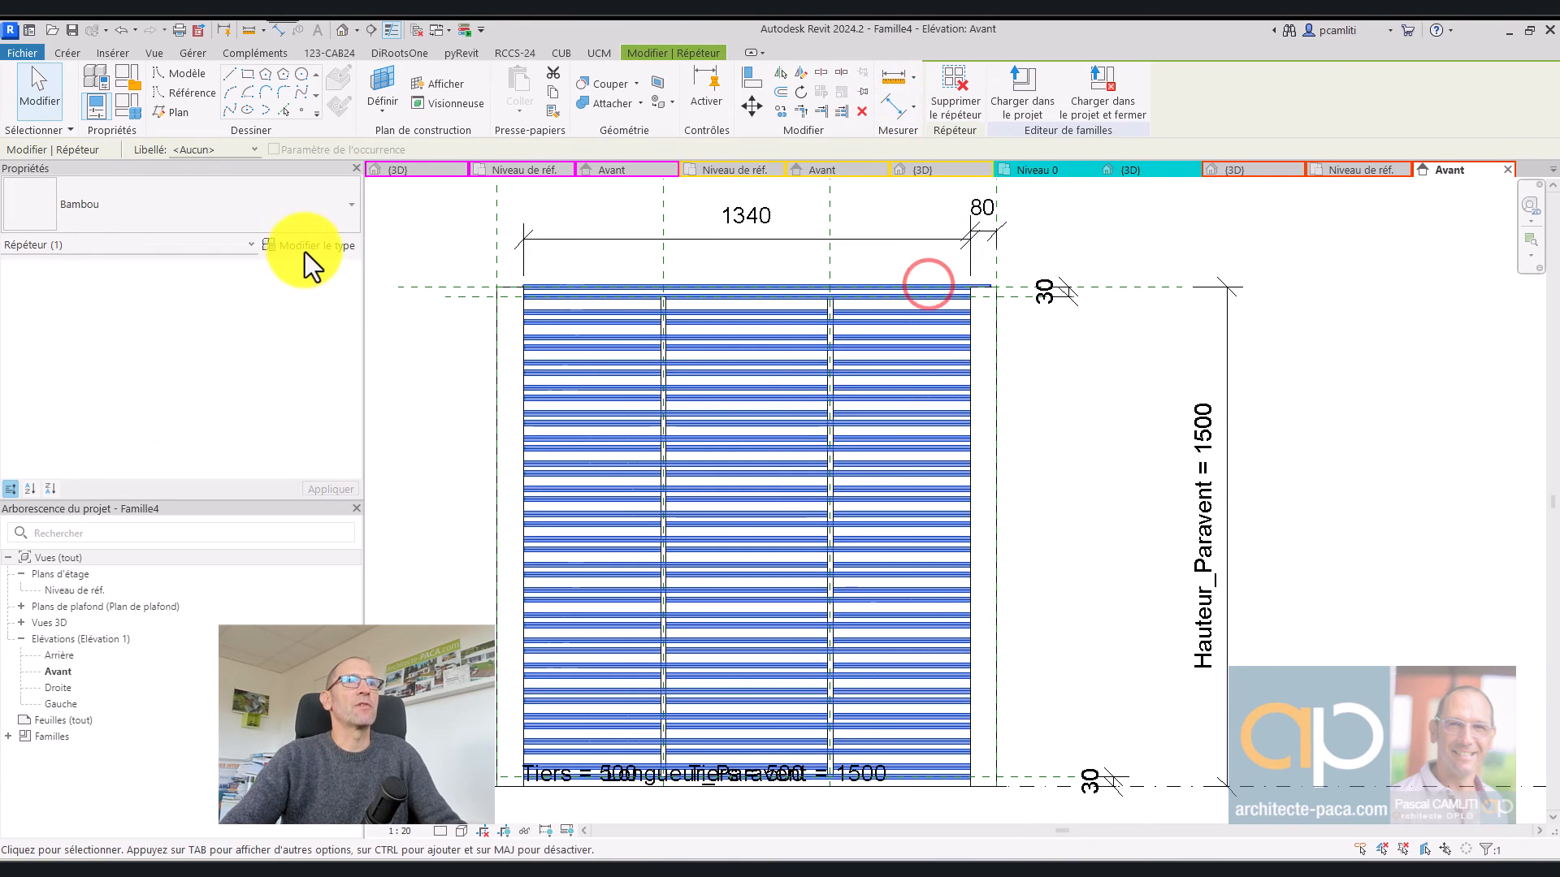
pyautogui.click(305, 245)
pyautogui.click(1075, 402)
pyautogui.write('1340')
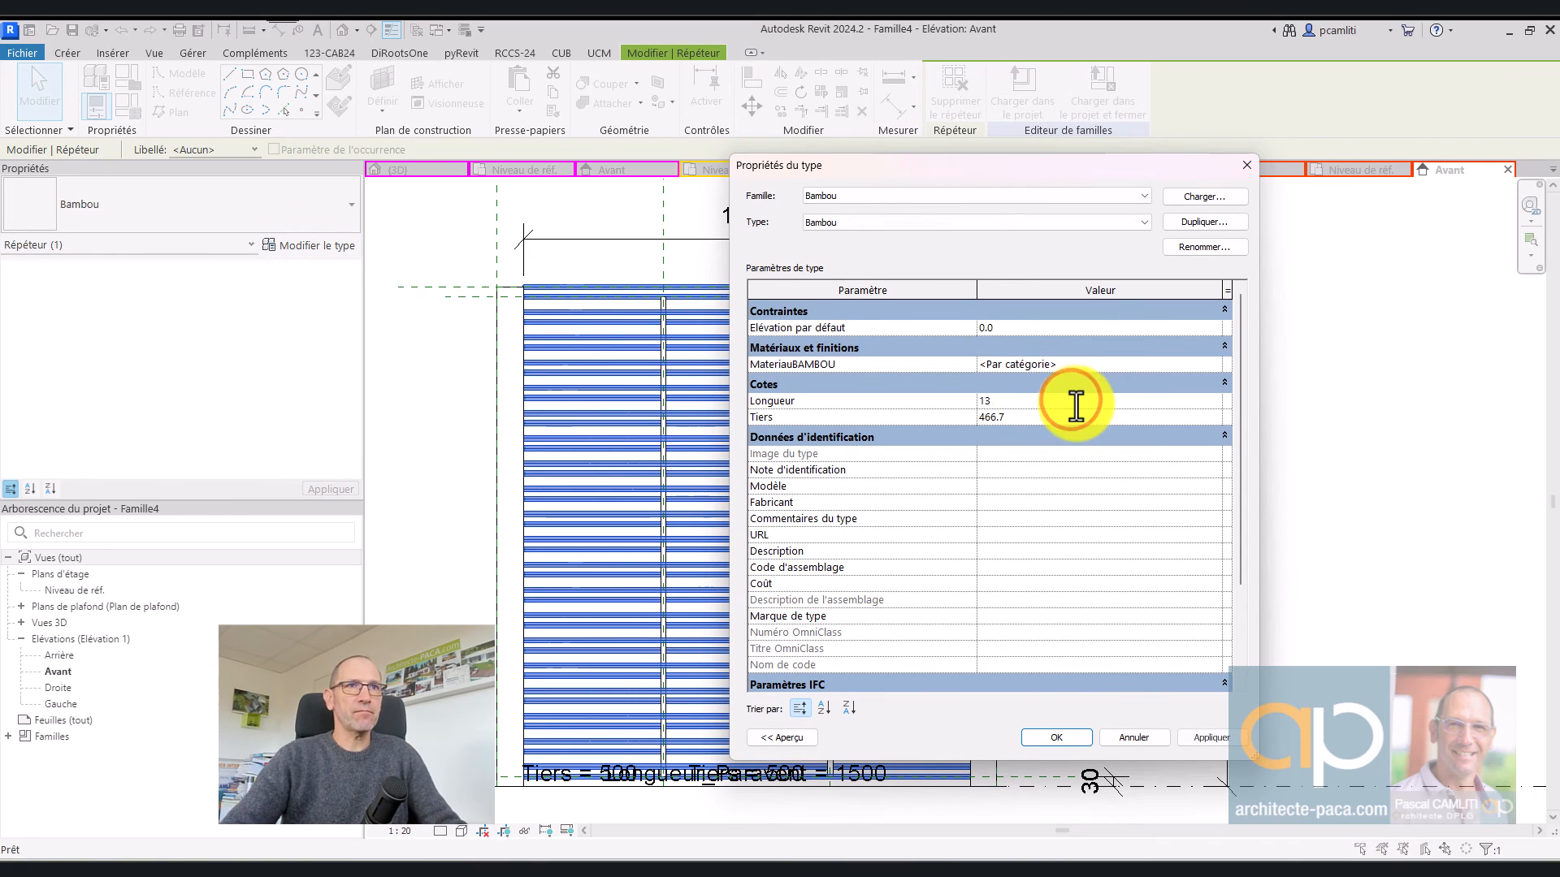
pyautogui.click(1222, 738)
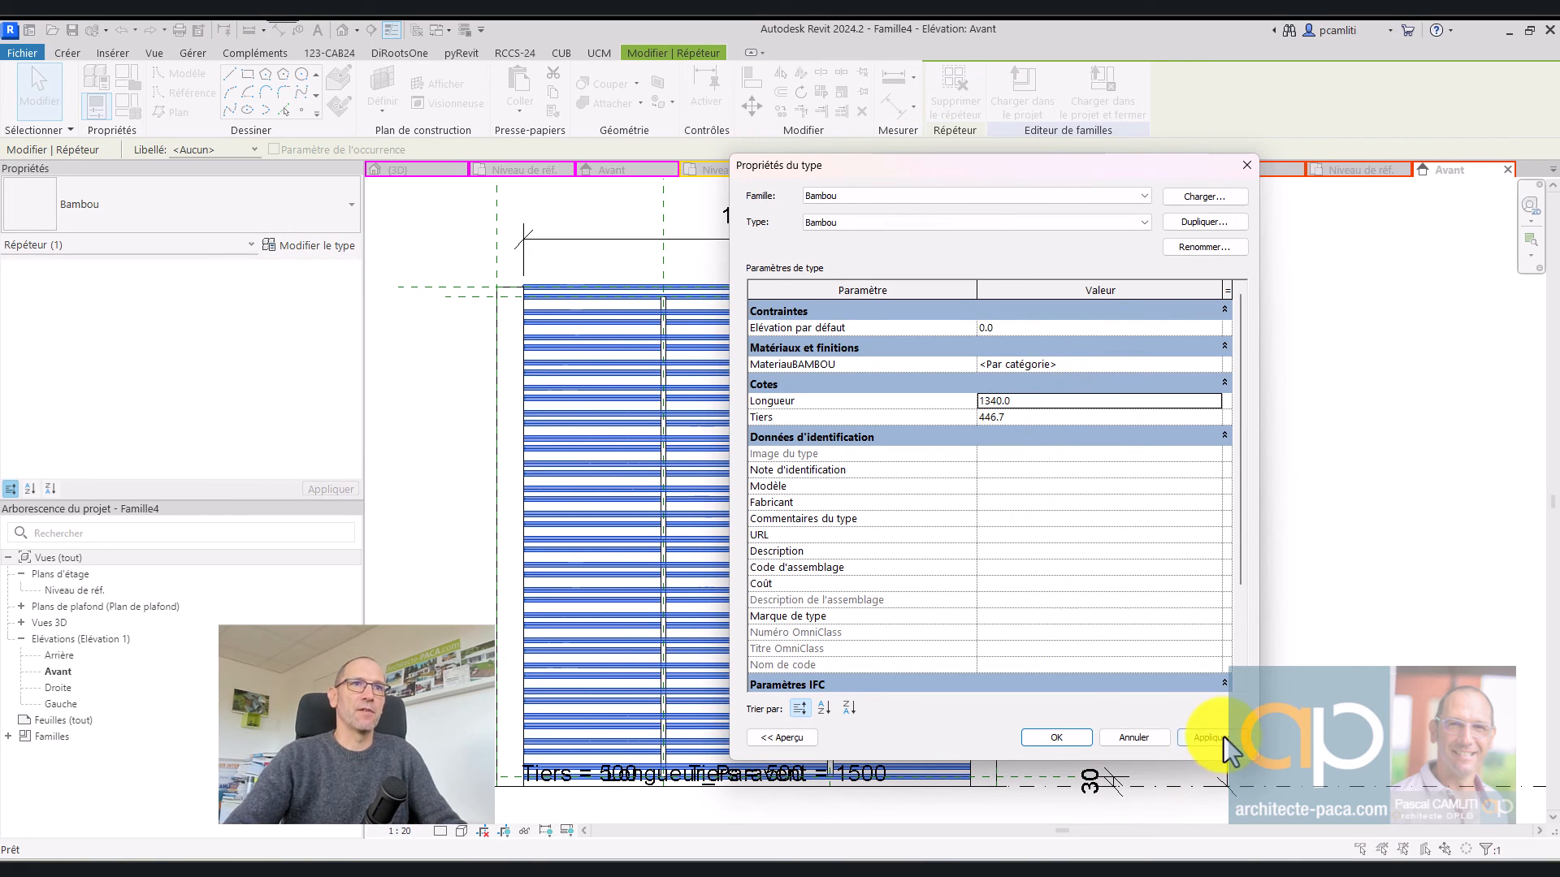
pyautogui.click(1055, 738)
pyautogui.click(1342, 480)
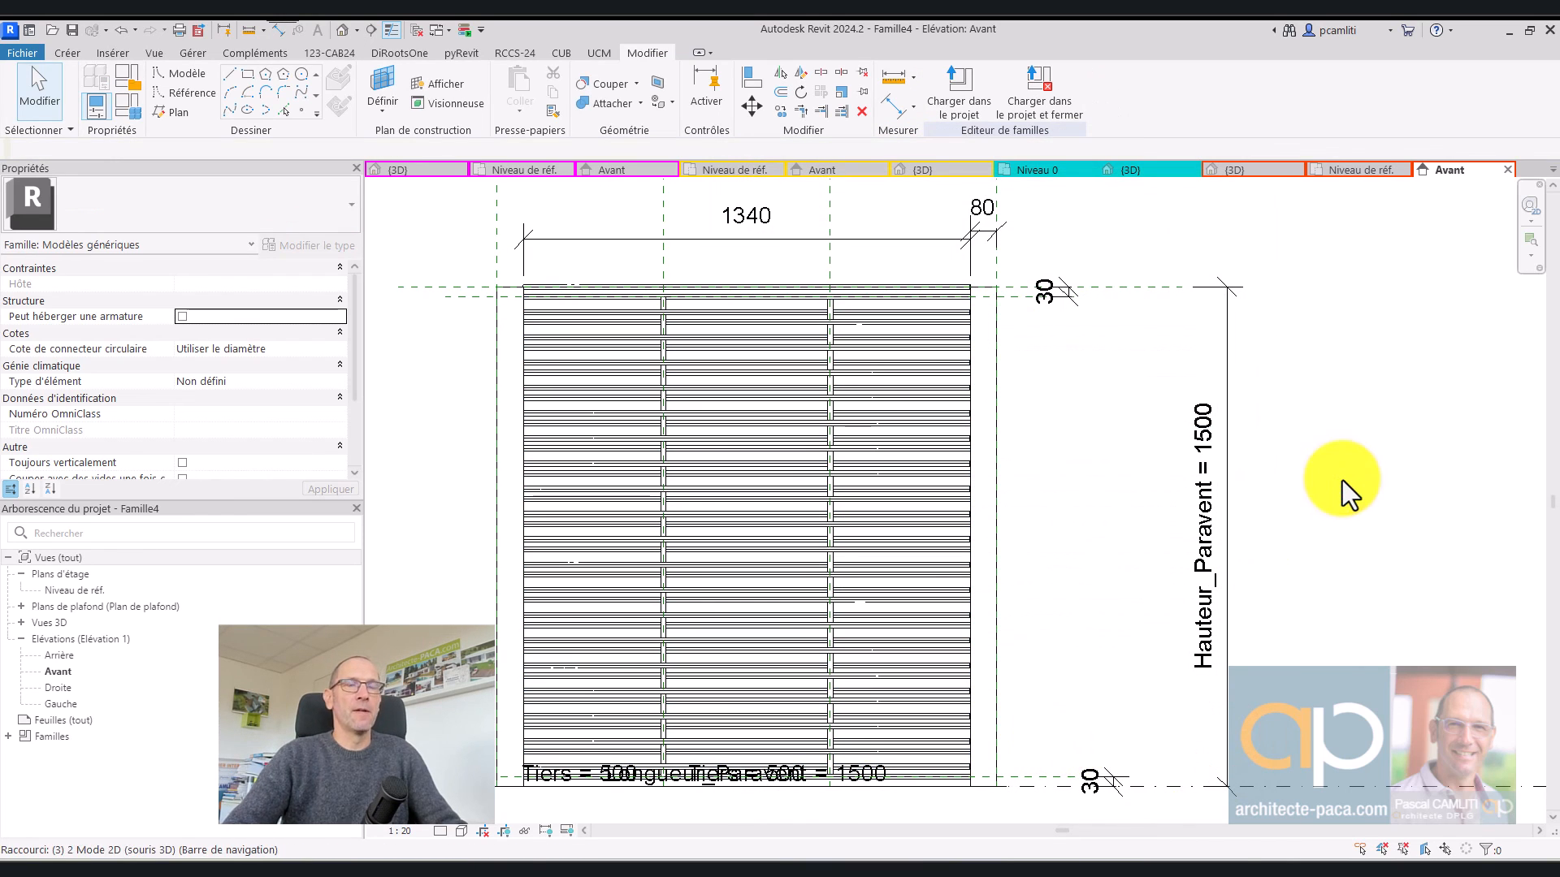
pyautogui.hotkey('ctrl', 'Tab')
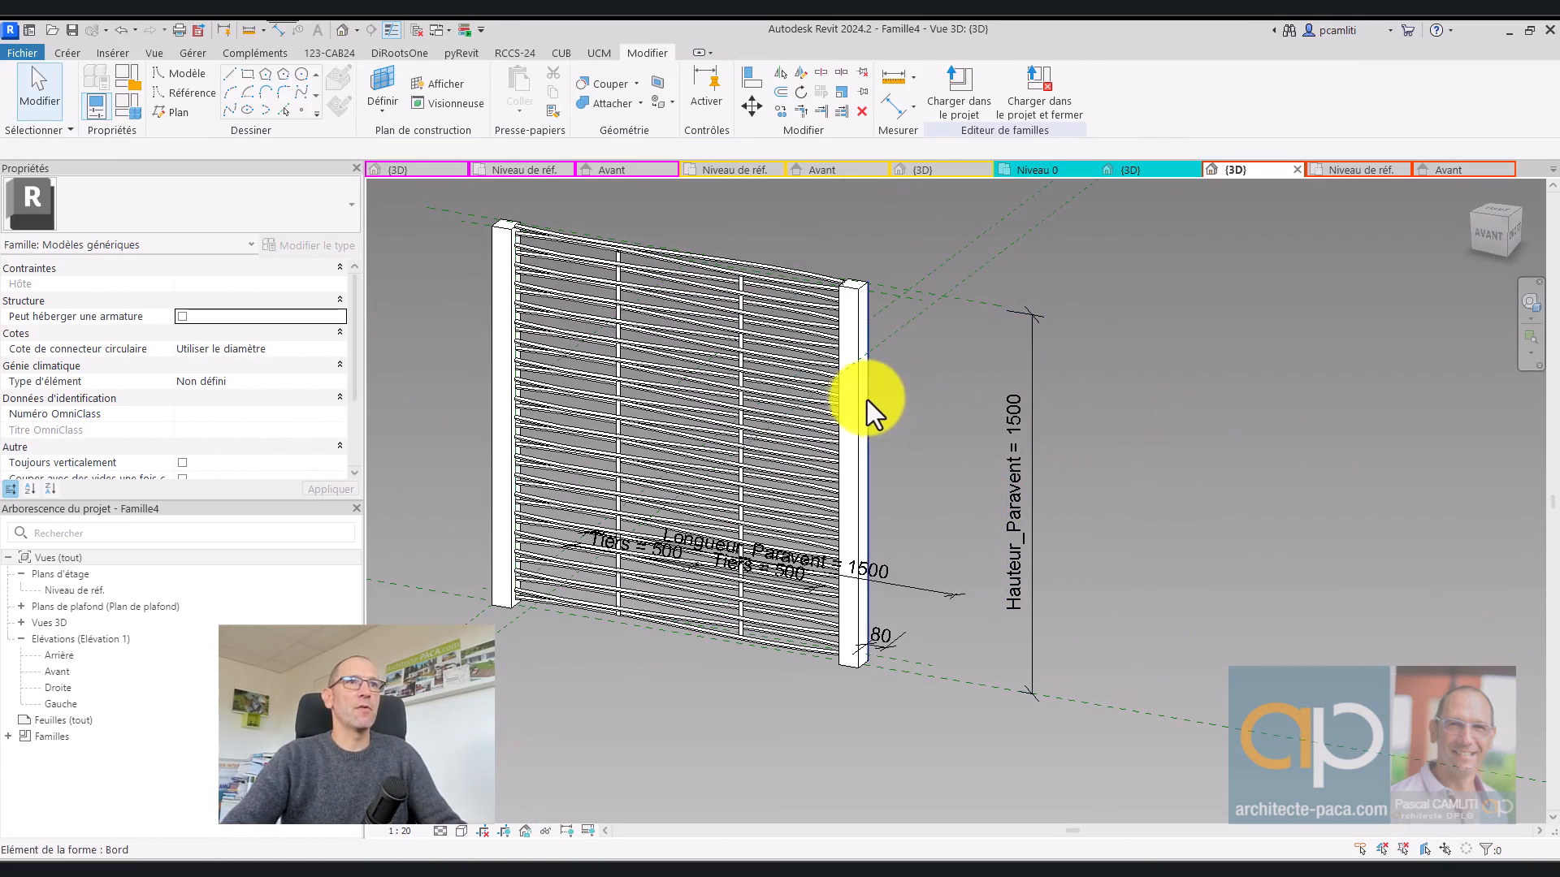